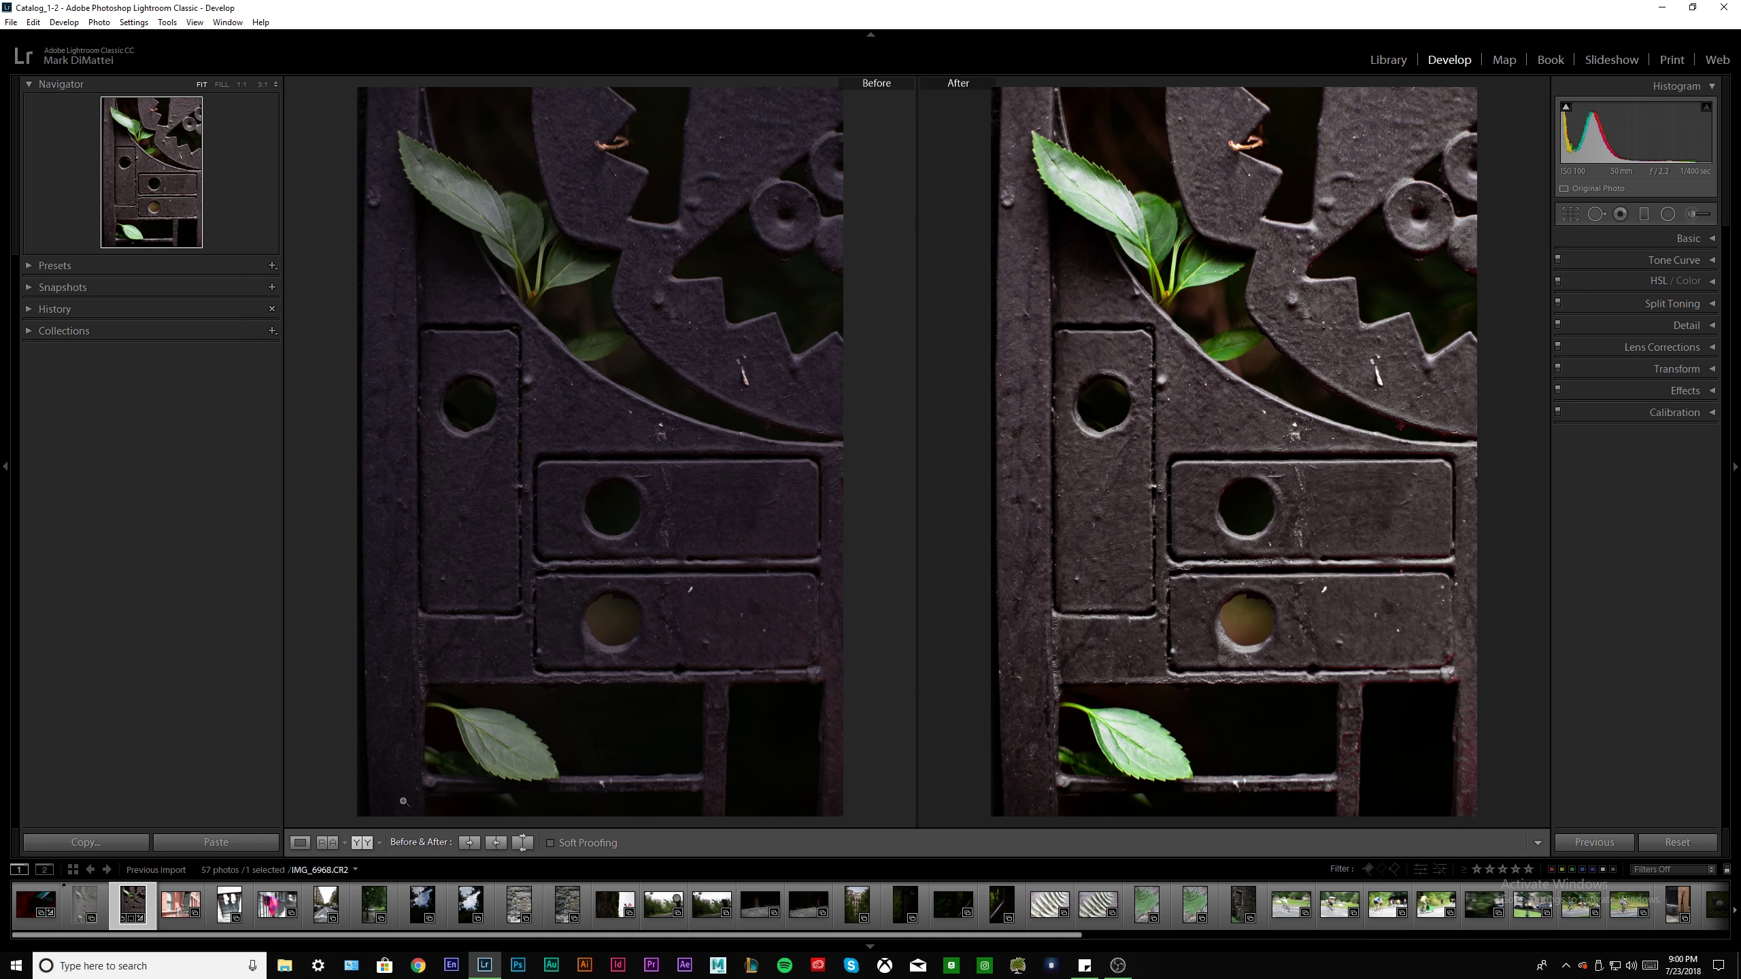
Crop the leaf photo slightly tighter from its lower-left corner, straighten it to an angle of about −0.37, and apply the crop
left_click(300, 842)
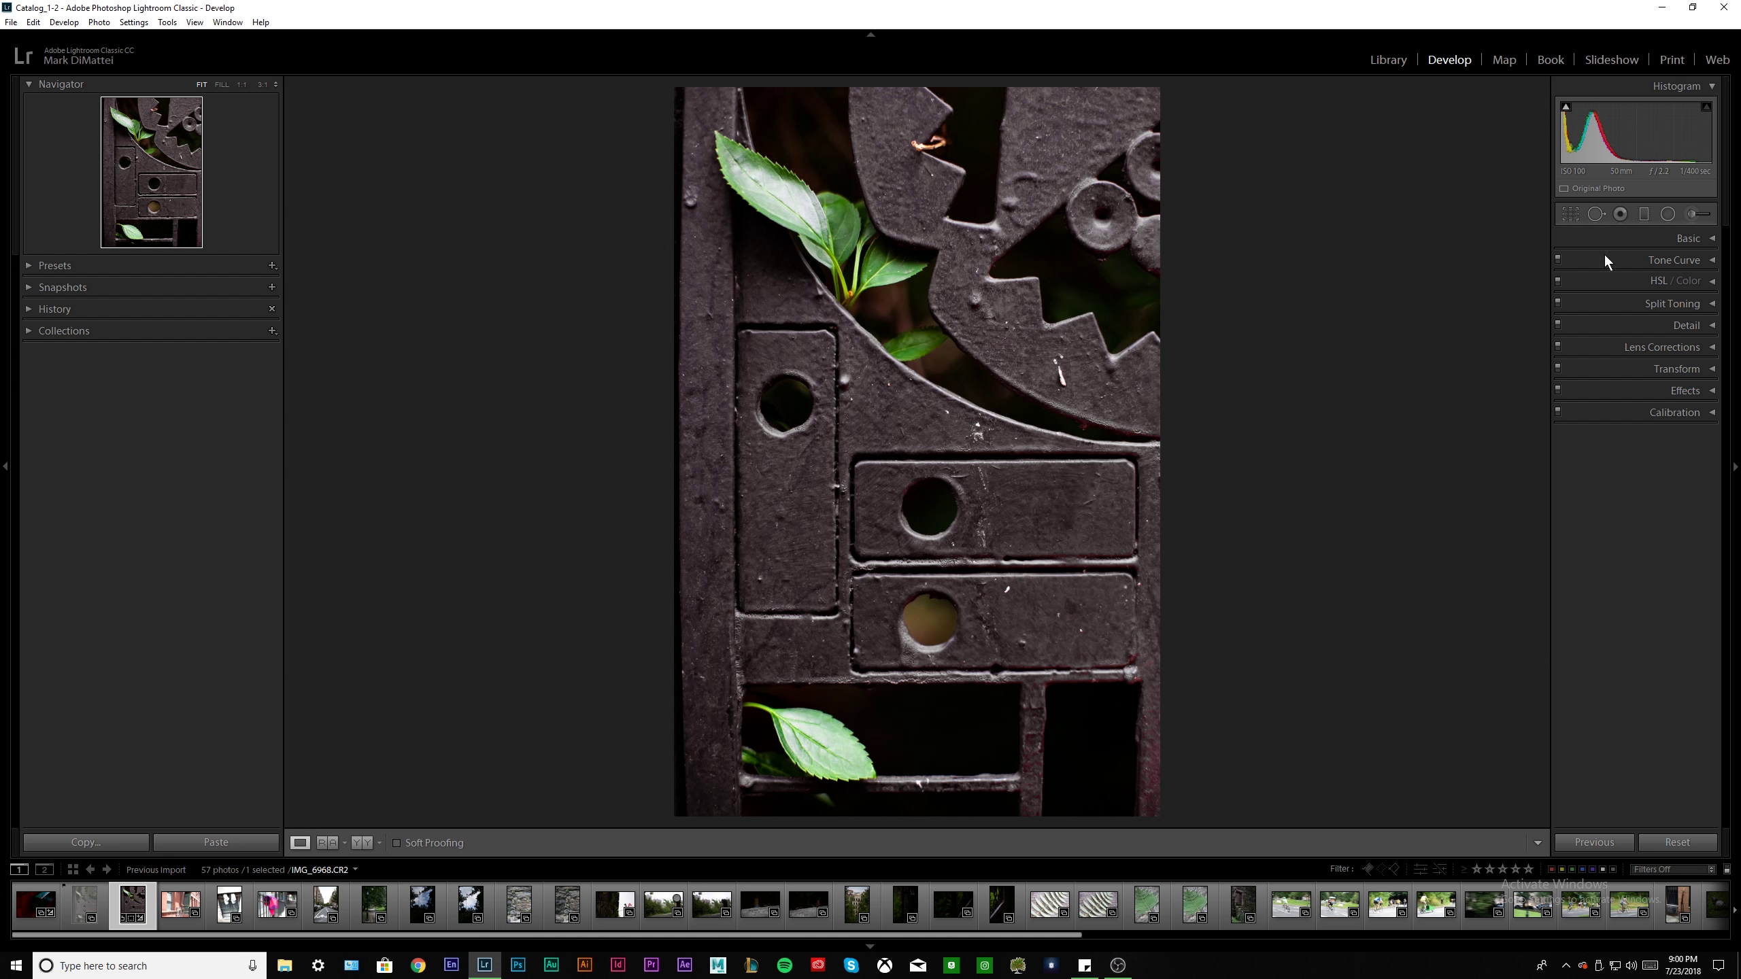
left_click(1570, 214)
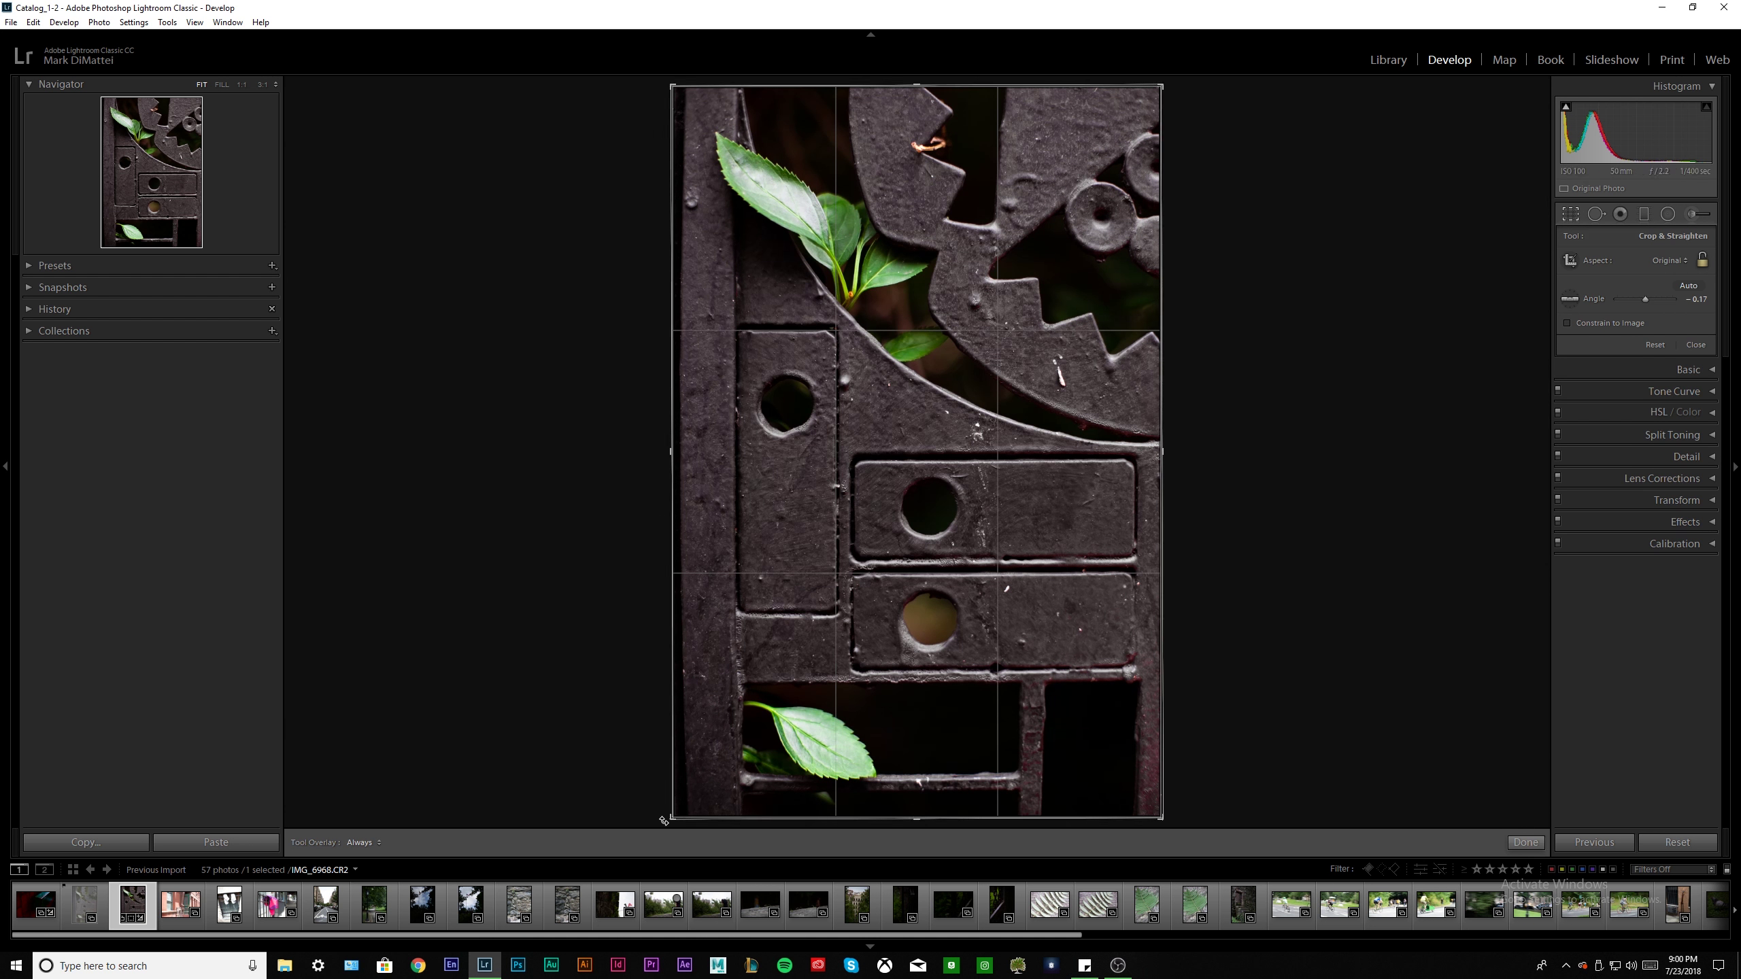
left_click_drag(672, 817, 680, 822)
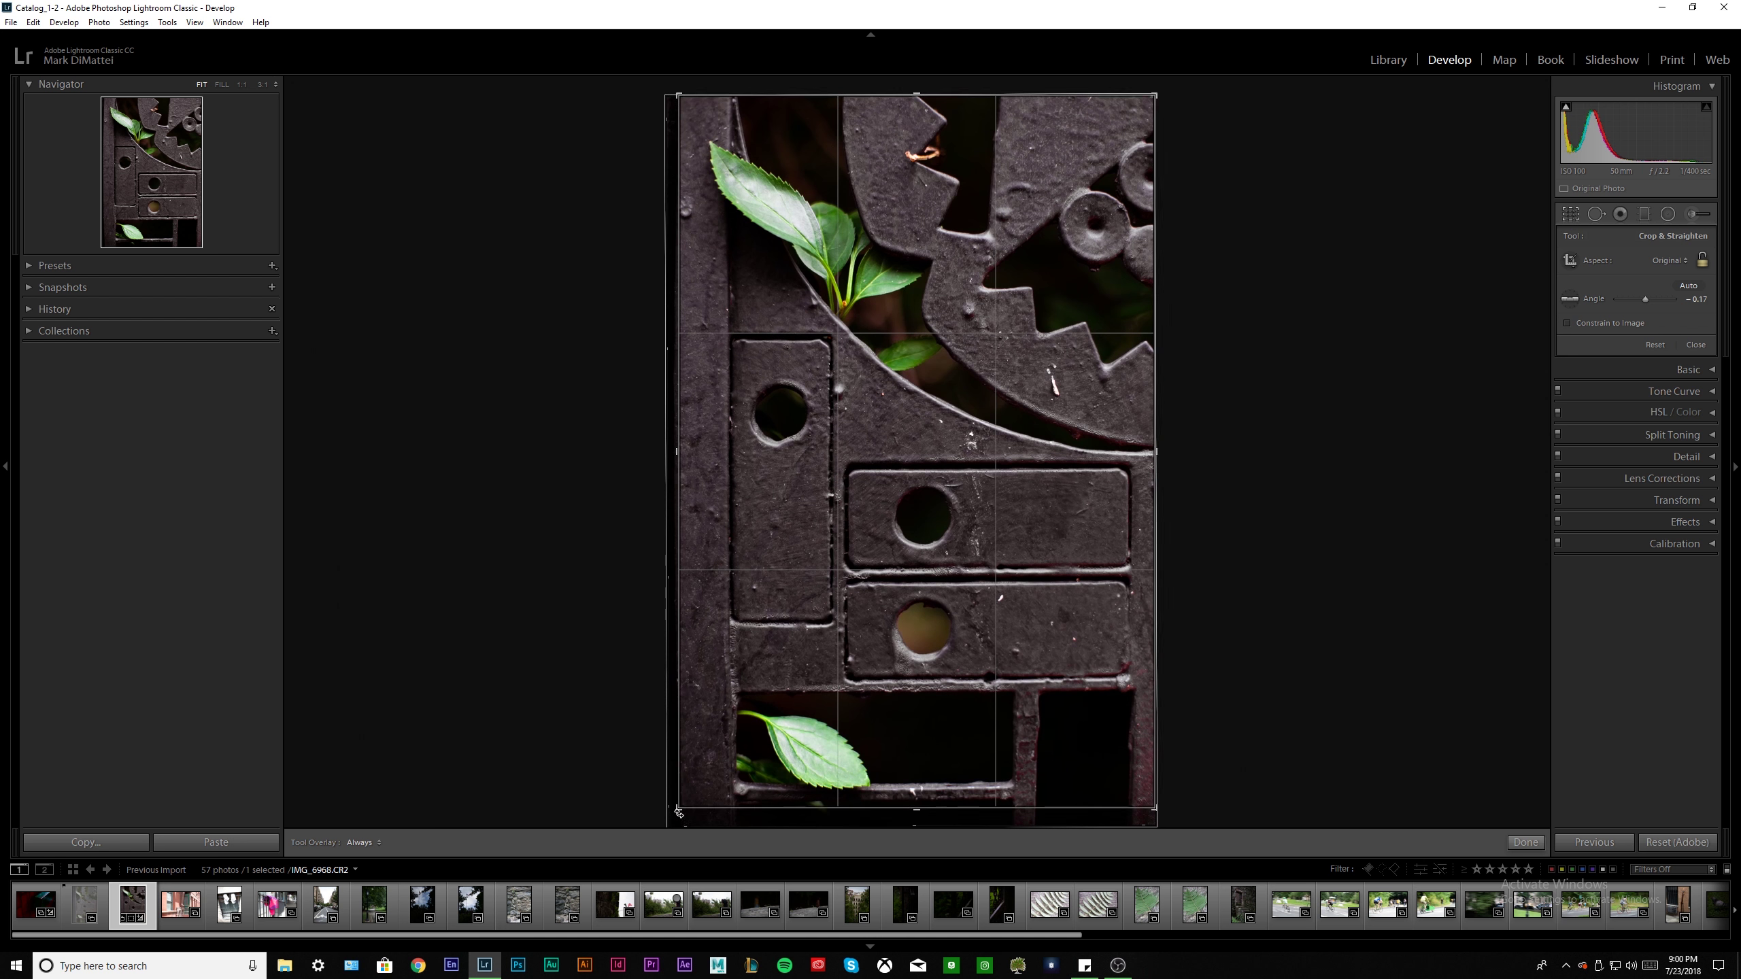
left_click_drag(675, 816, 673, 812)
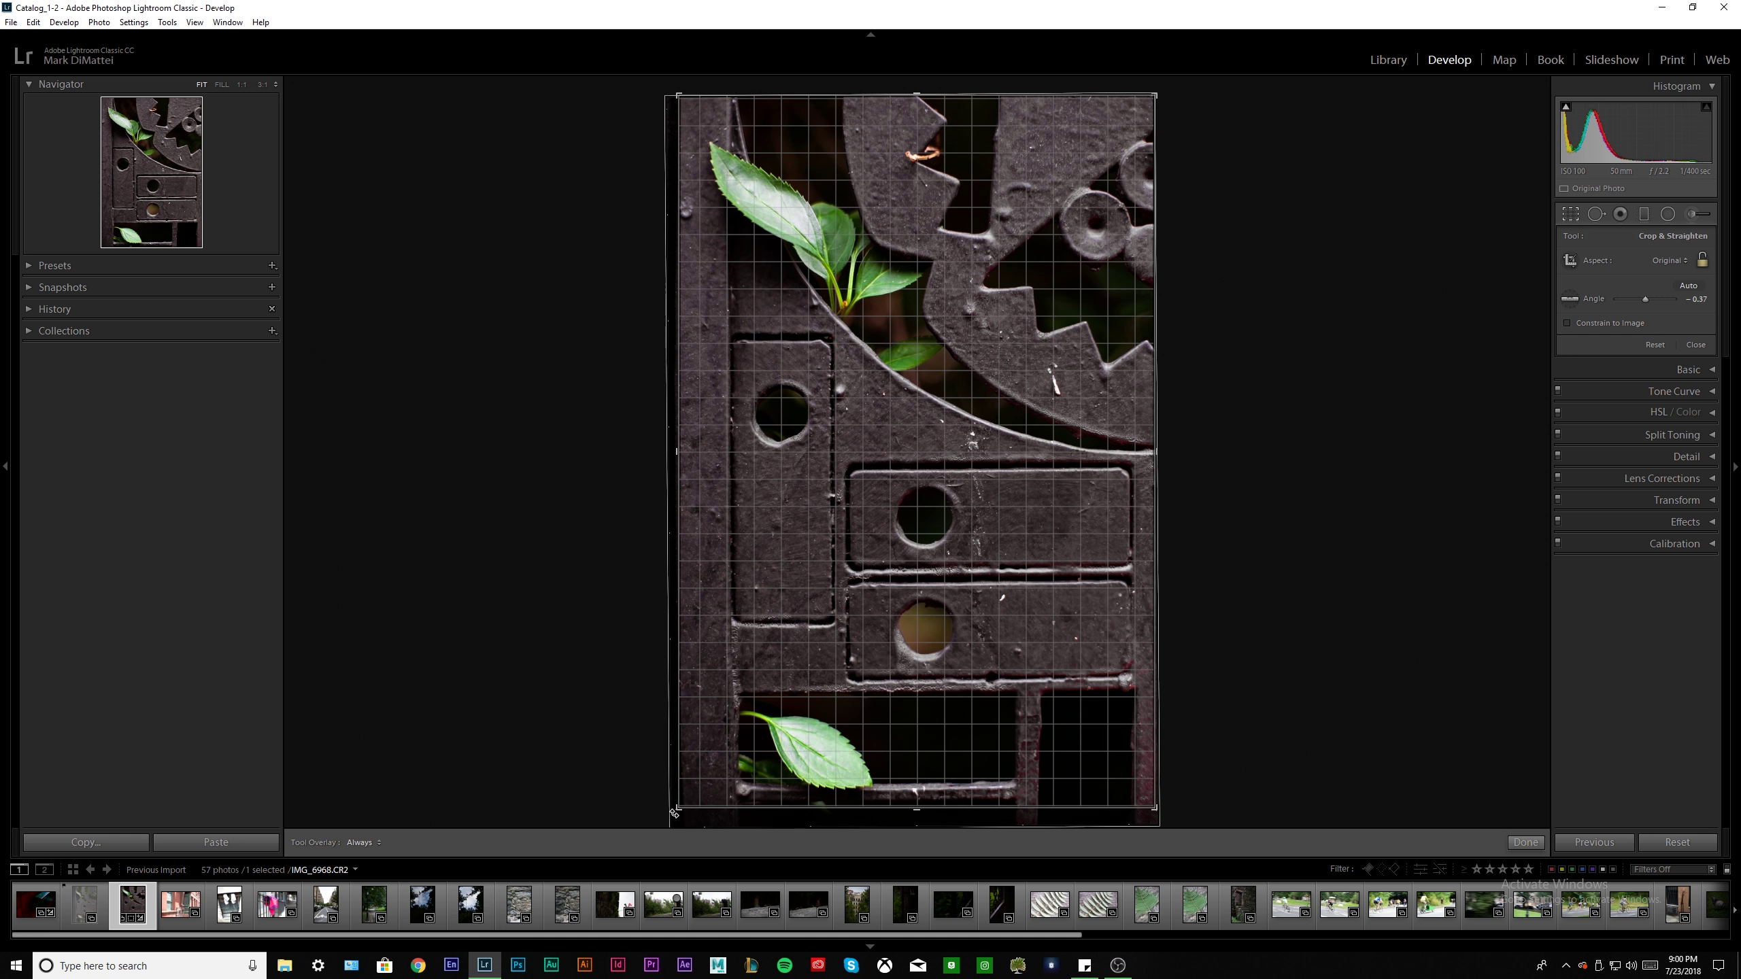
key("Return")
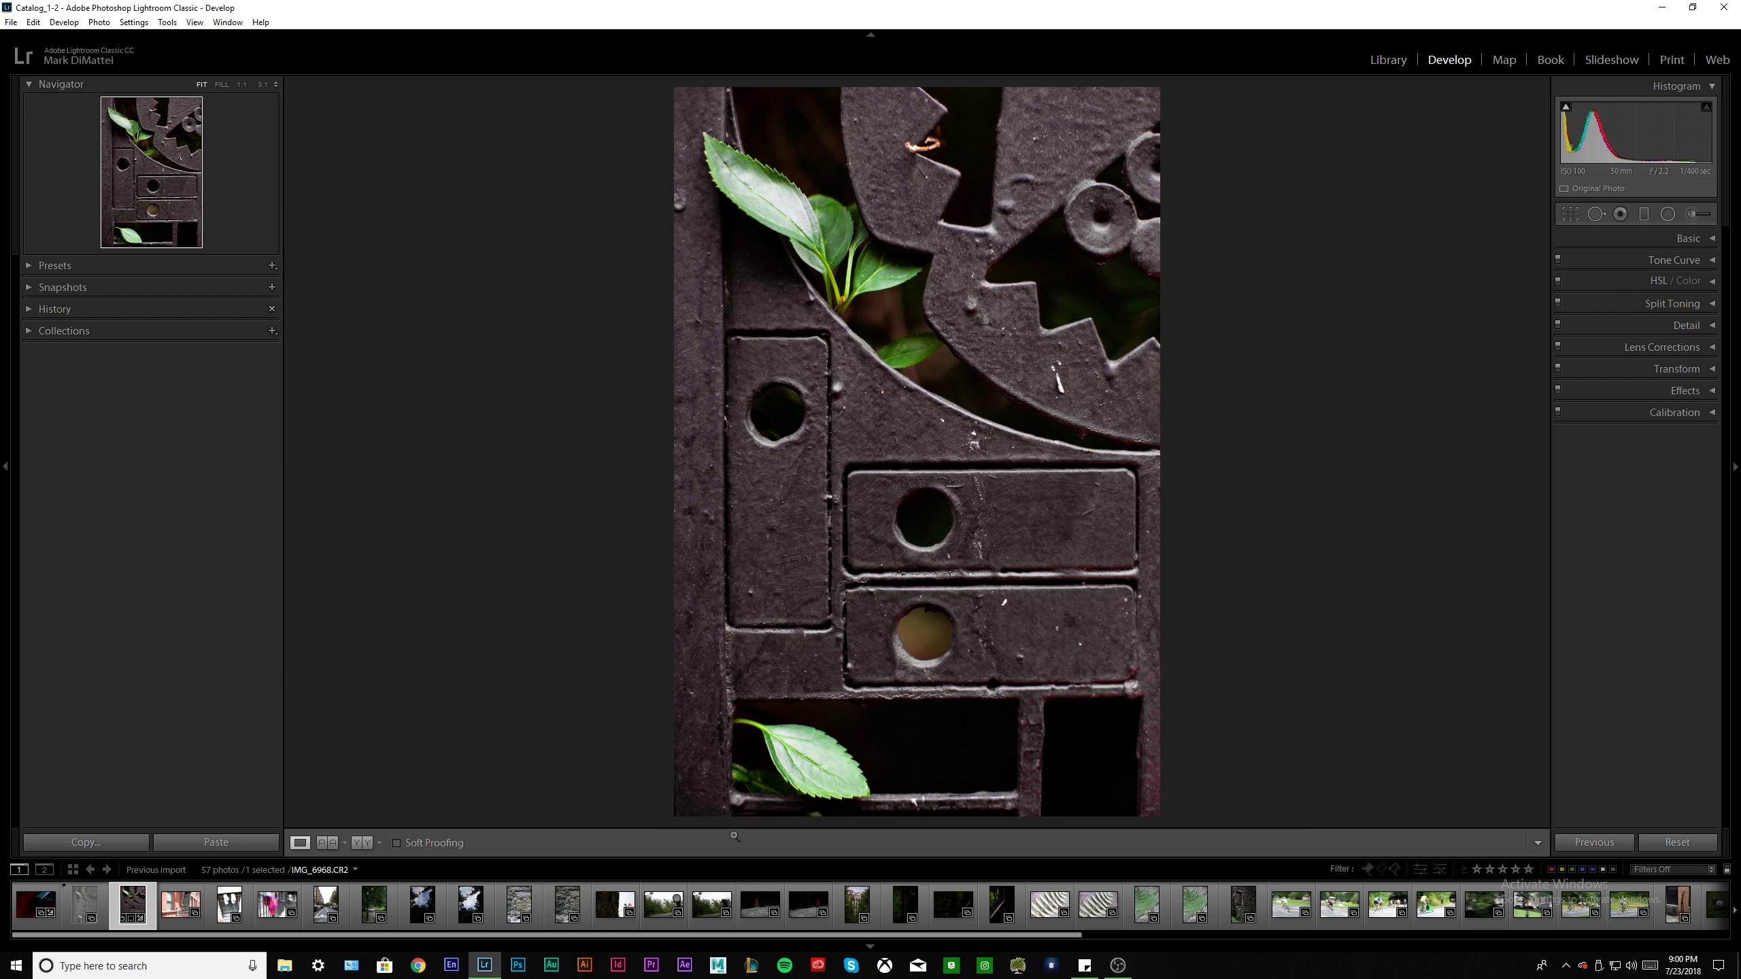
Apply the BWB user preset to IMG_6974.CR2, the photo of the barred window with white vent pipes
left_click(170, 910)
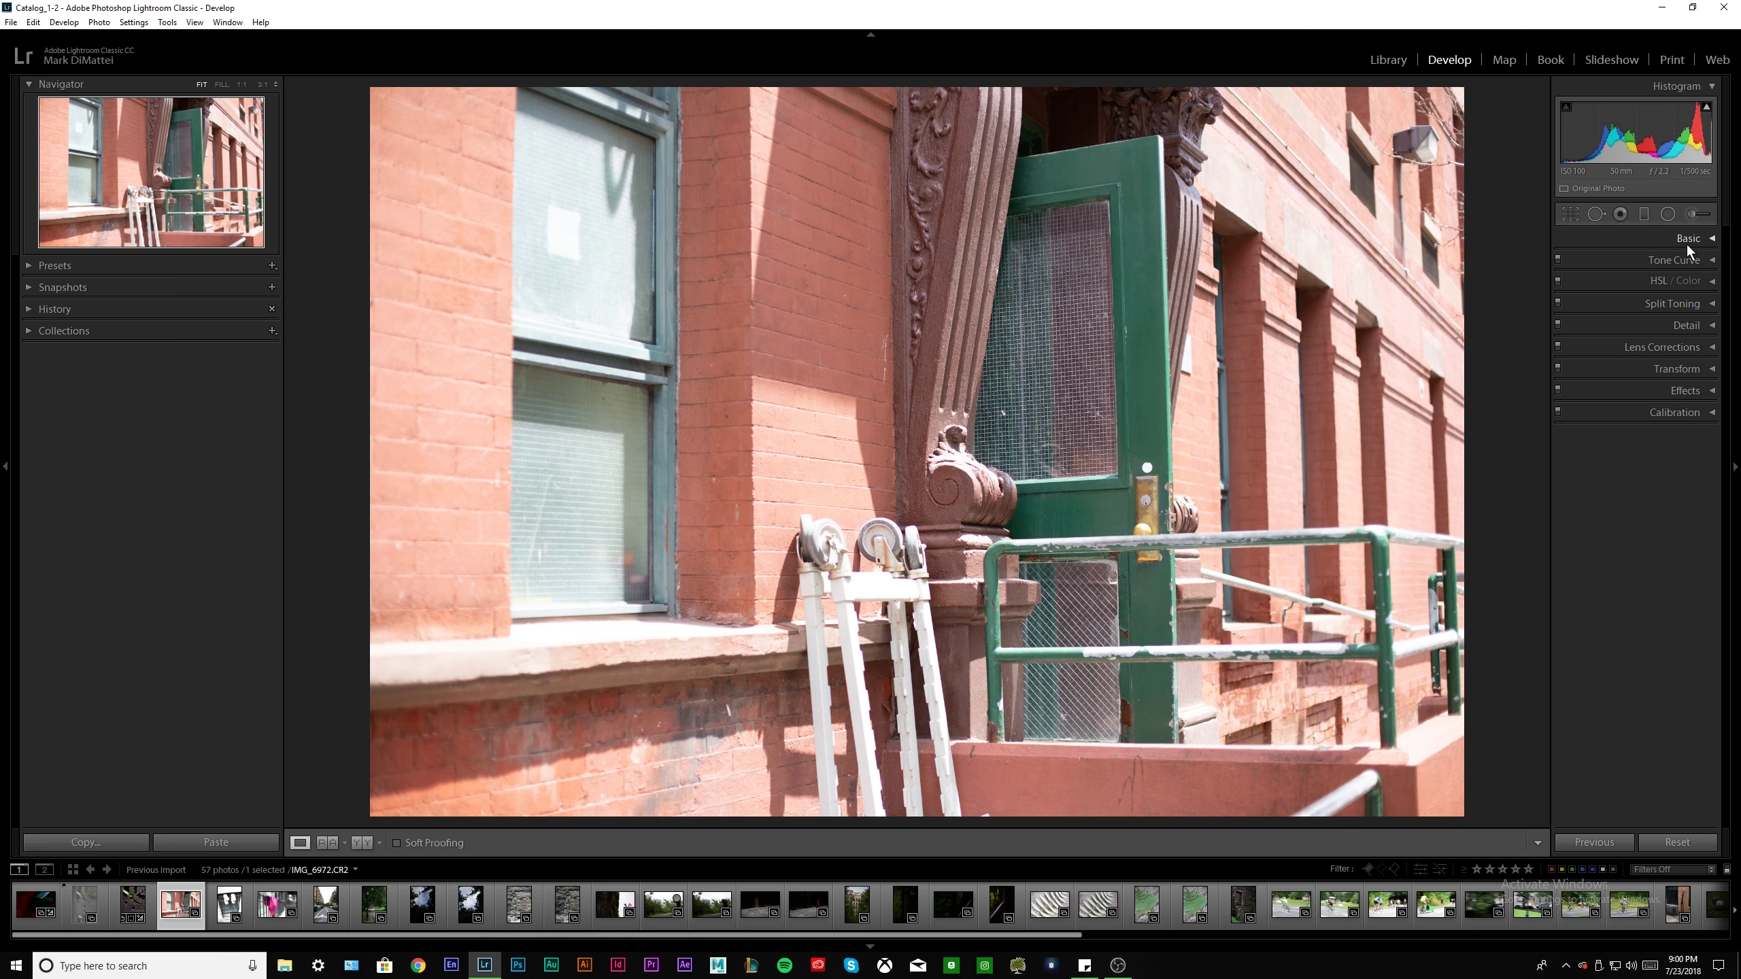
left_click(228, 905)
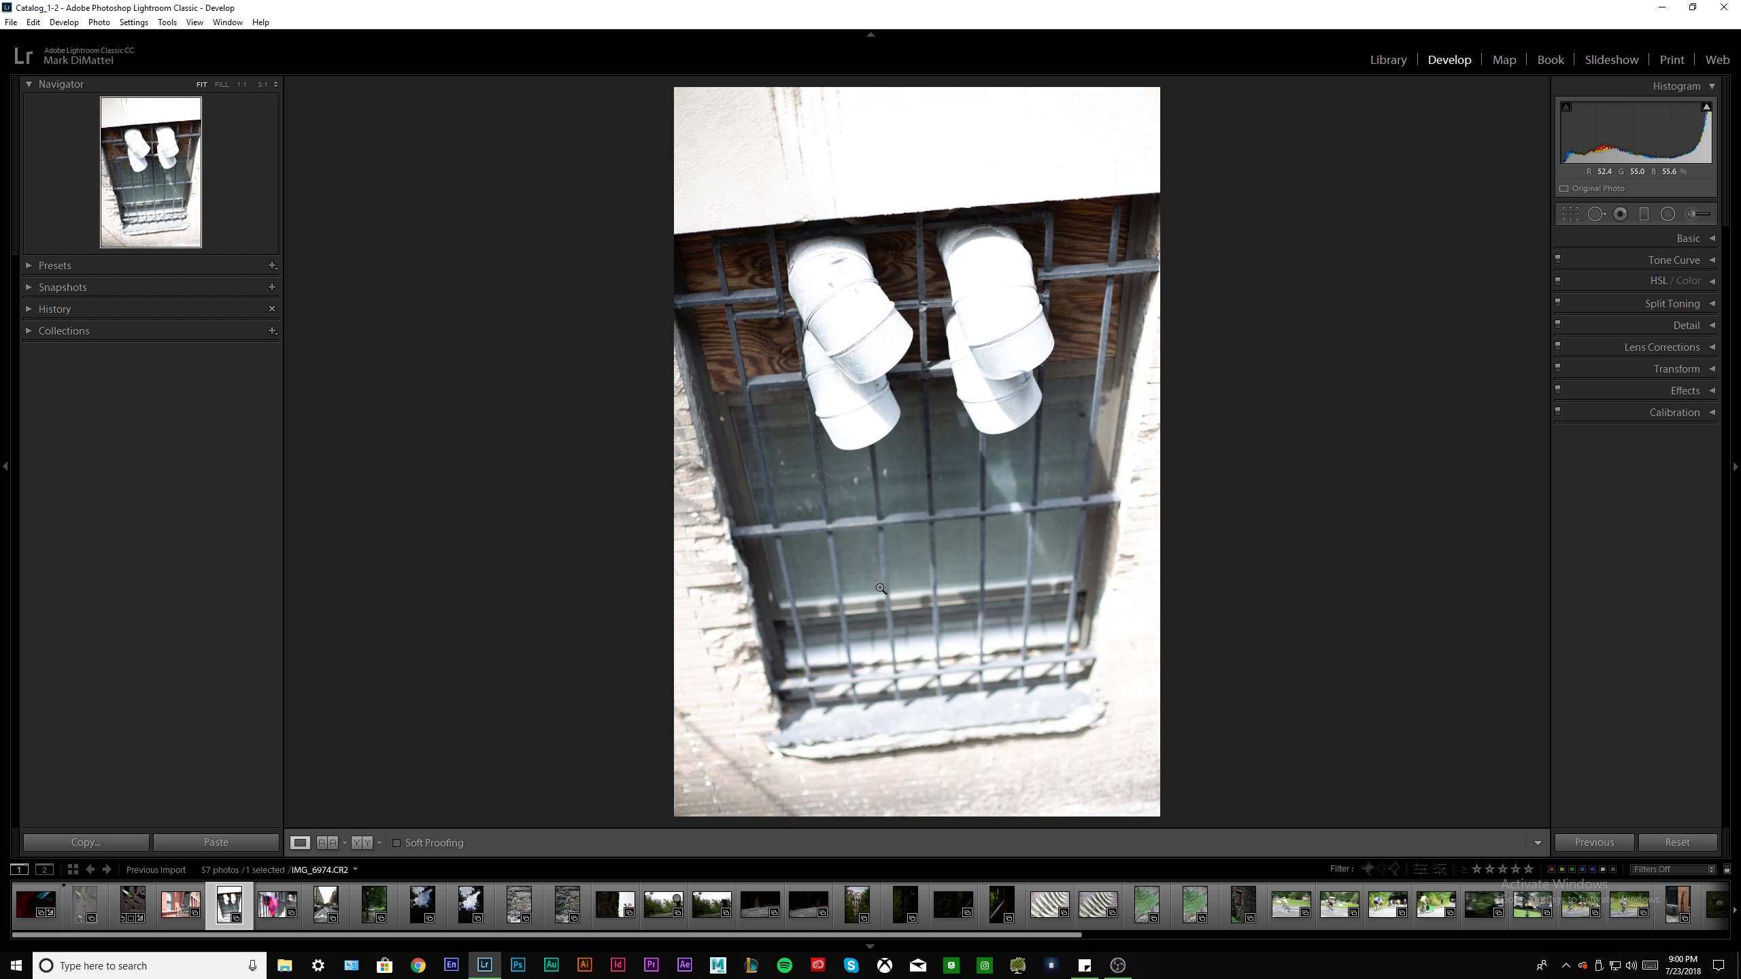
left_click(1692, 239)
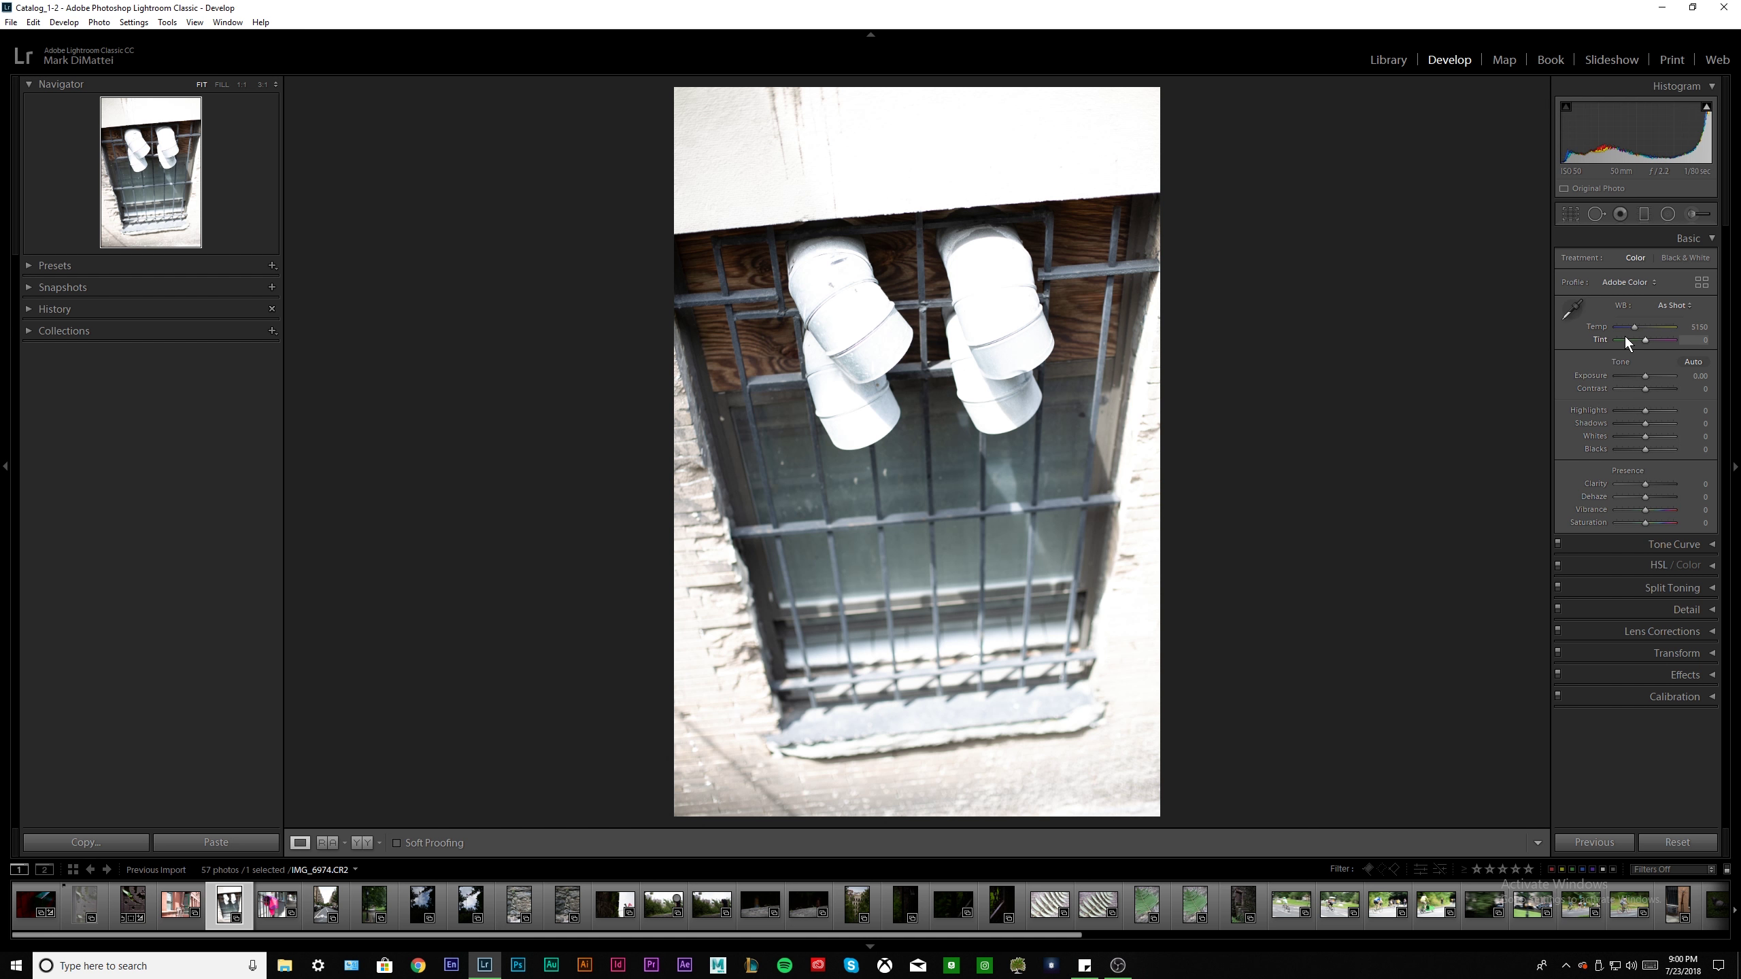
left_click(30, 266)
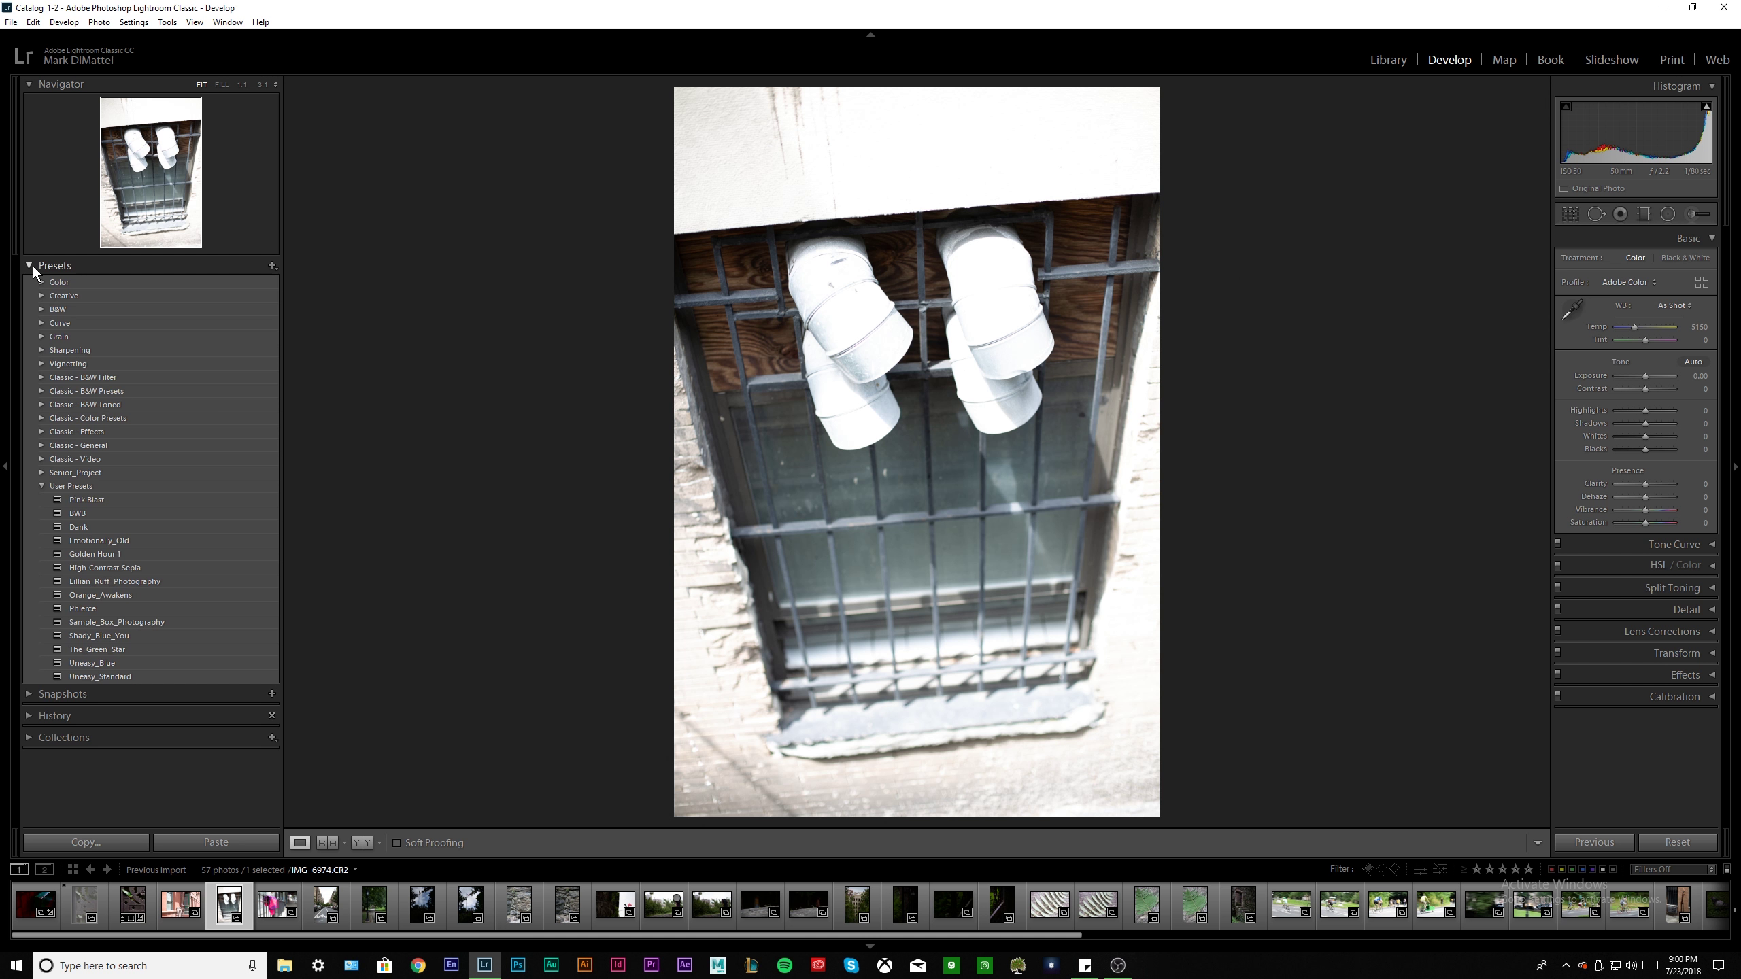
mouse_move(106, 499)
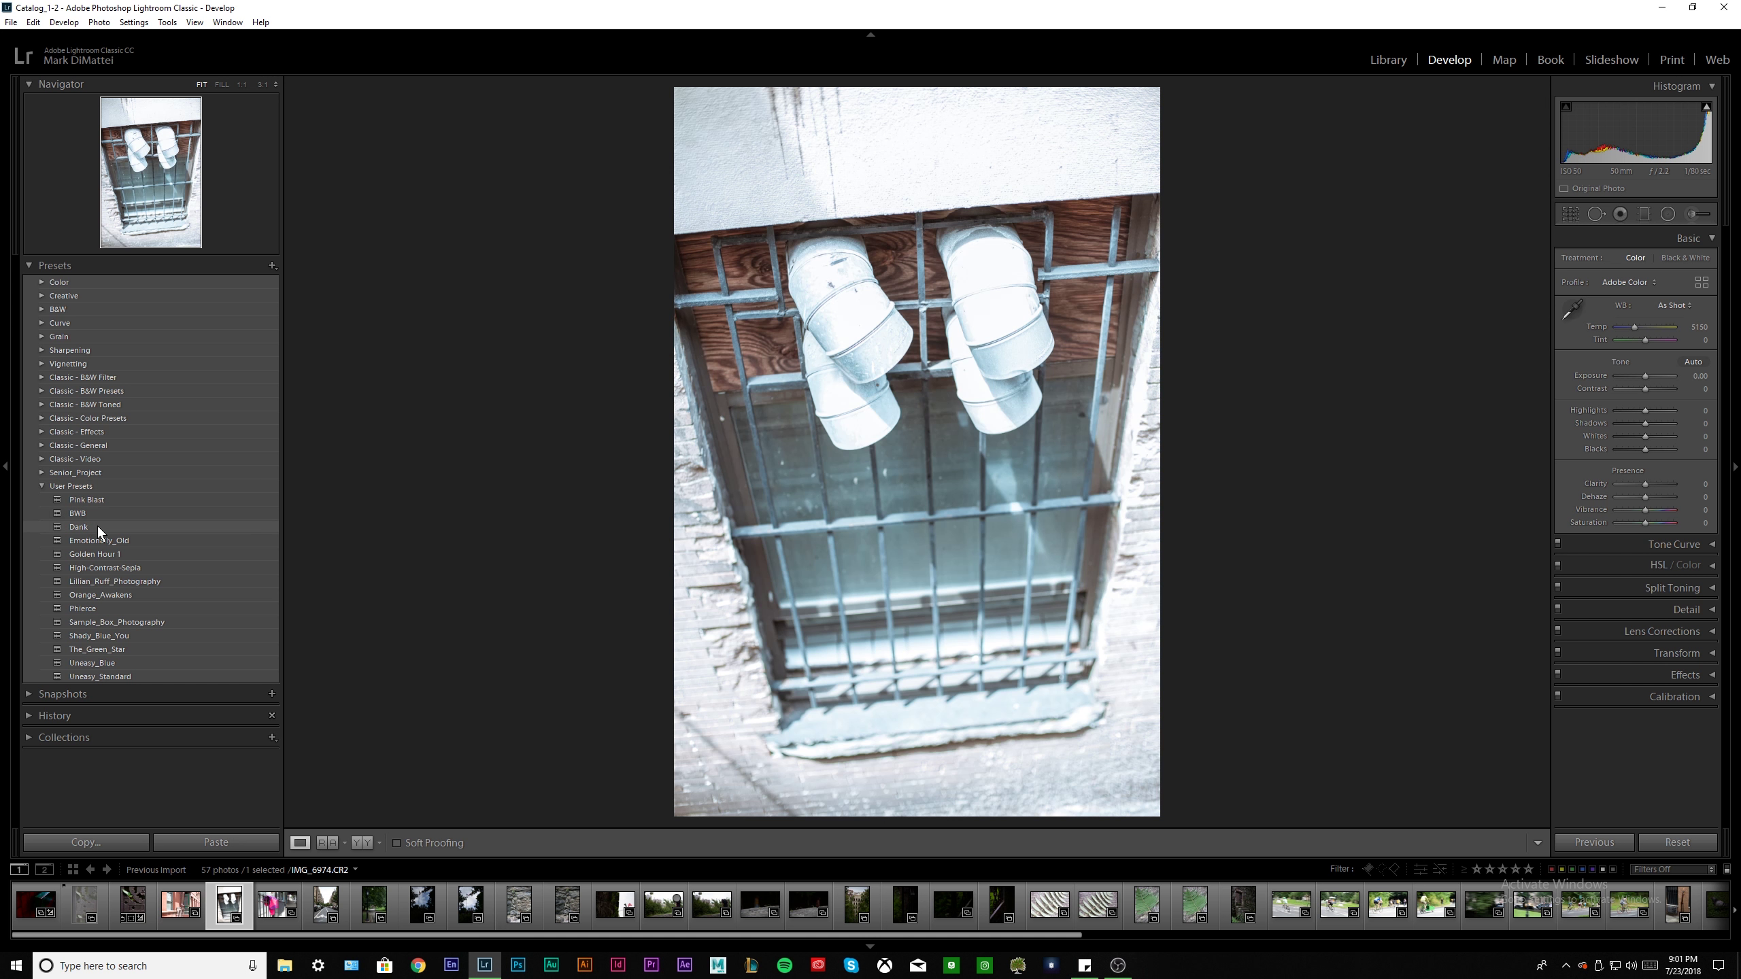
left_click(87, 514)
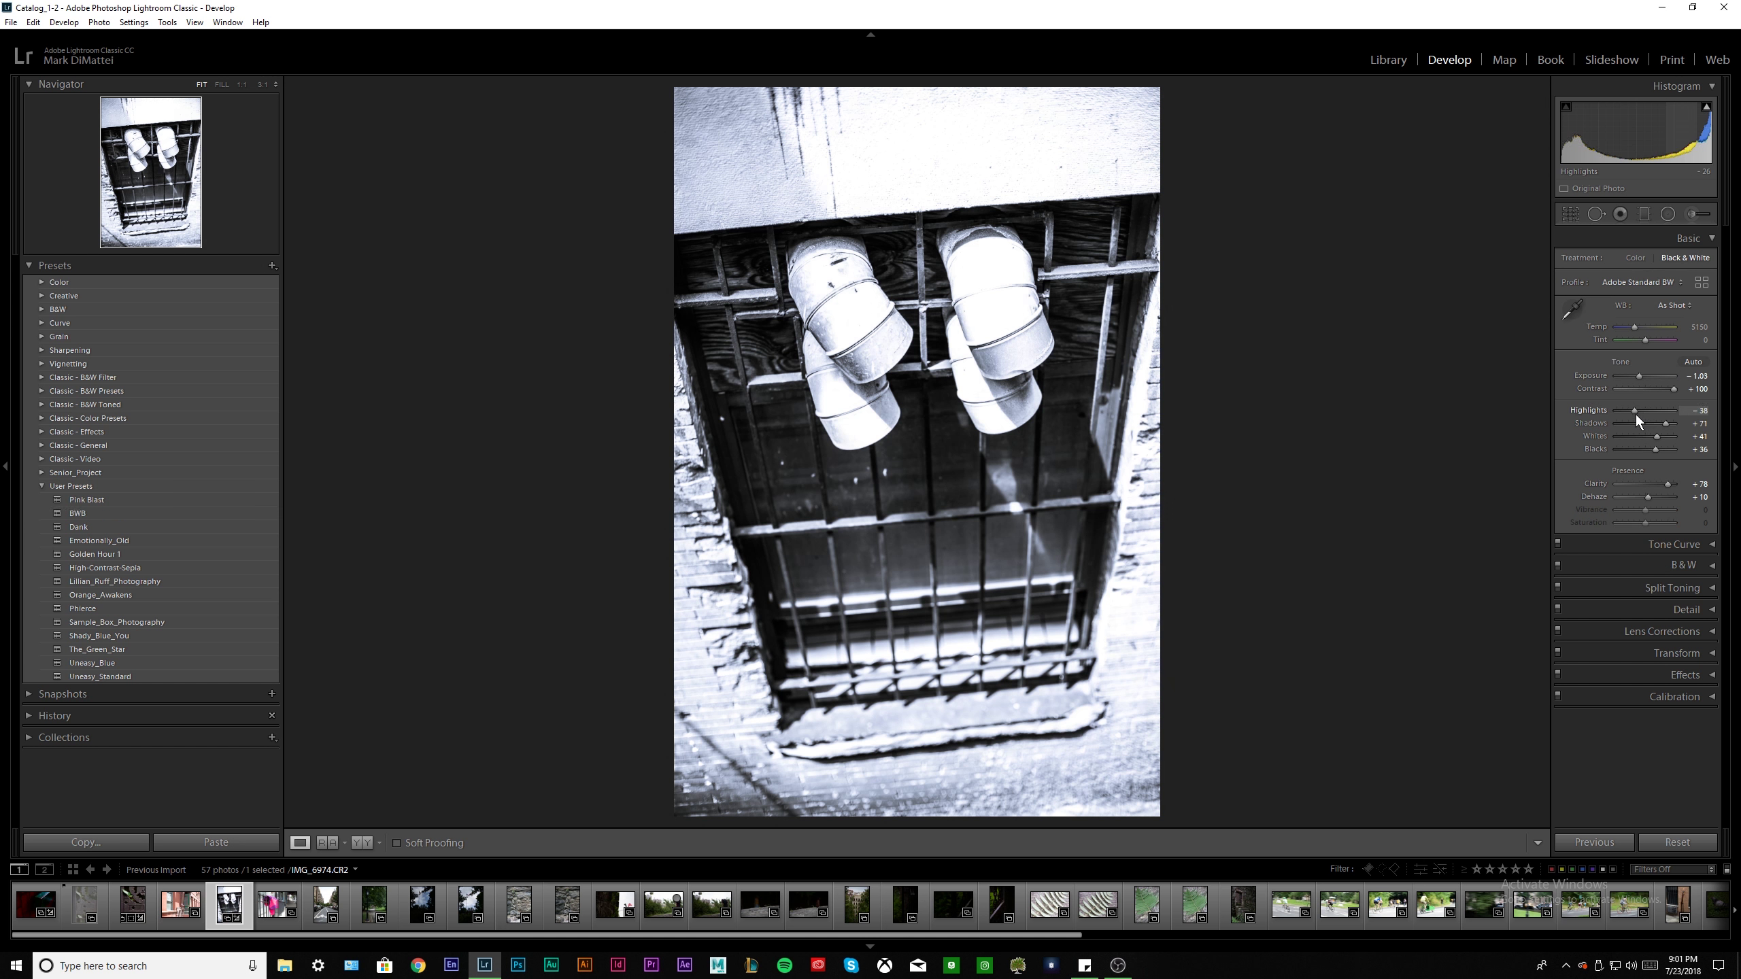
Set Exposure to −1.51, Highlights to −36, Whites to +24 and Blacks to −71, and compare the photo before and after
left_click_drag(1635, 414, 1647, 438)
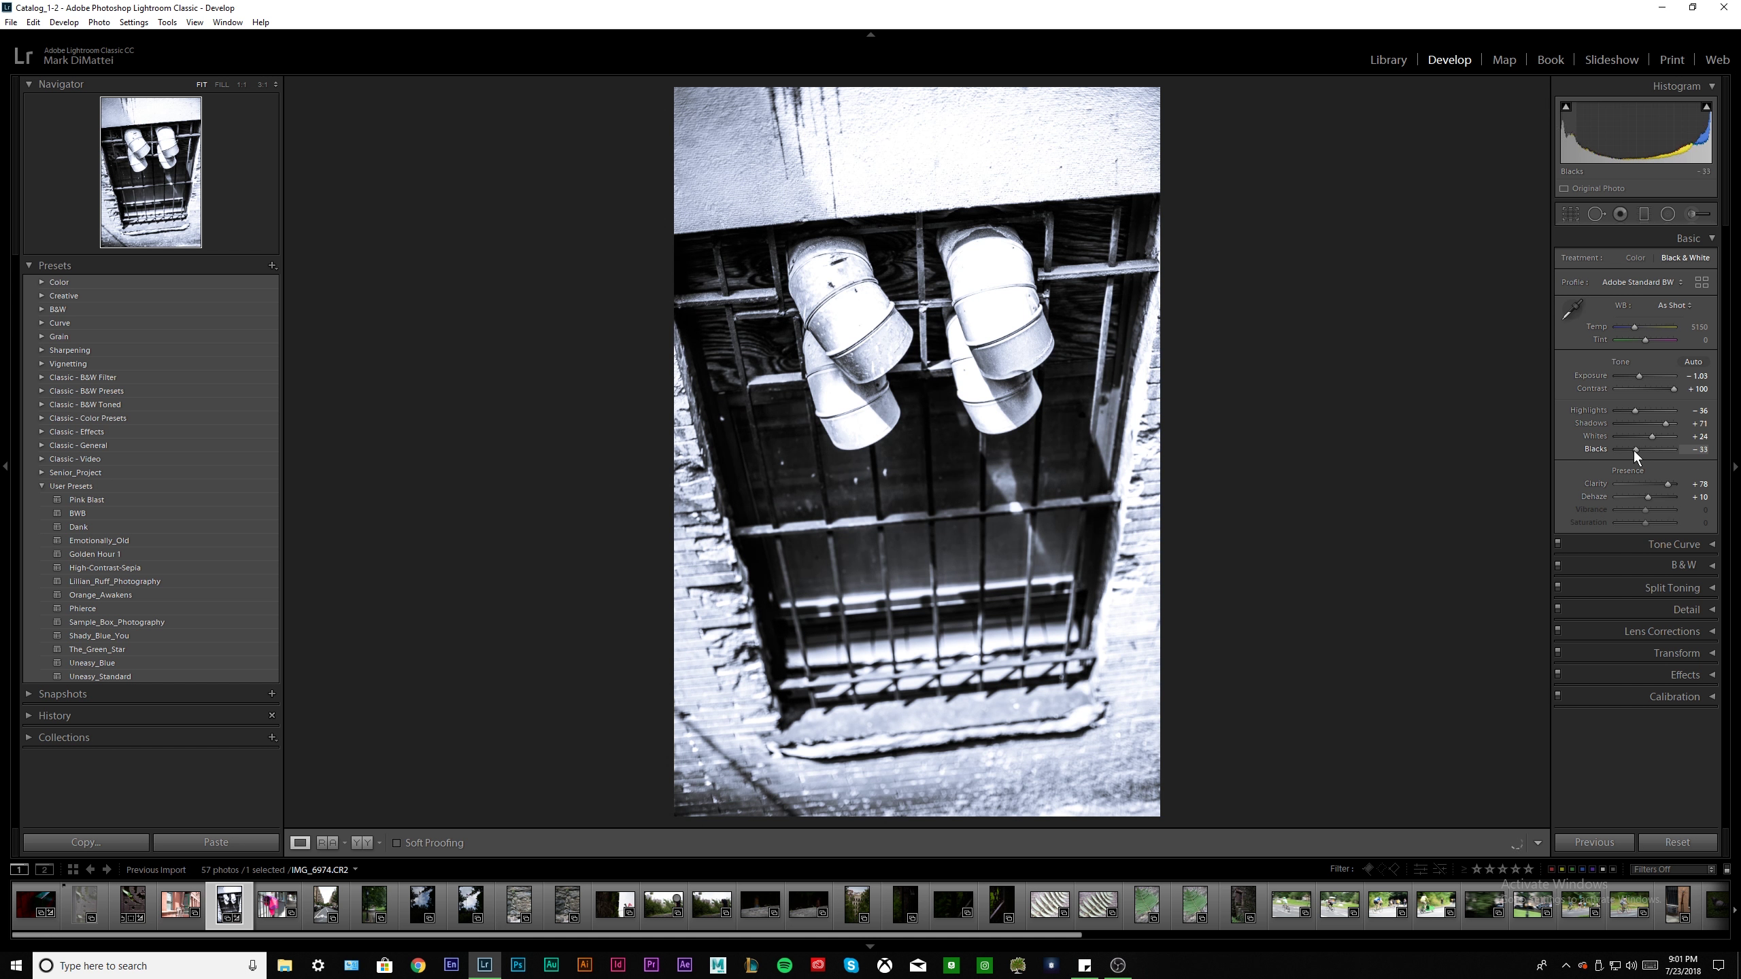
left_click_drag(1633, 451, 1623, 451)
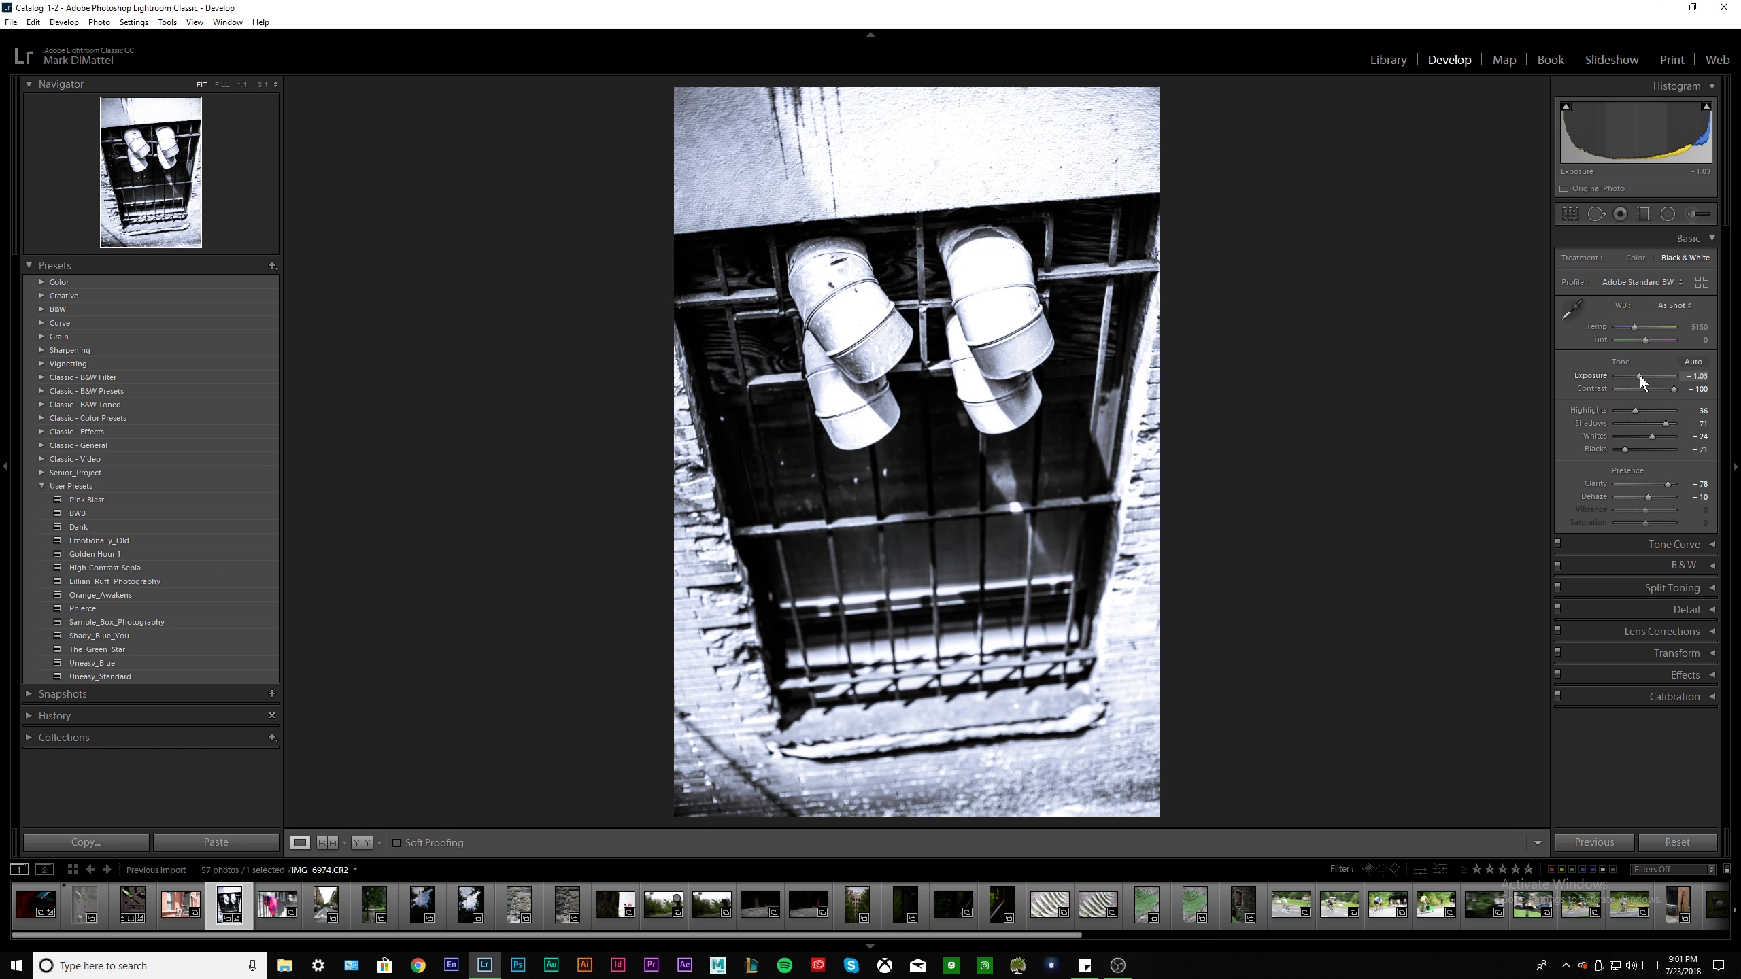
left_click_drag(1640, 376, 1637, 376)
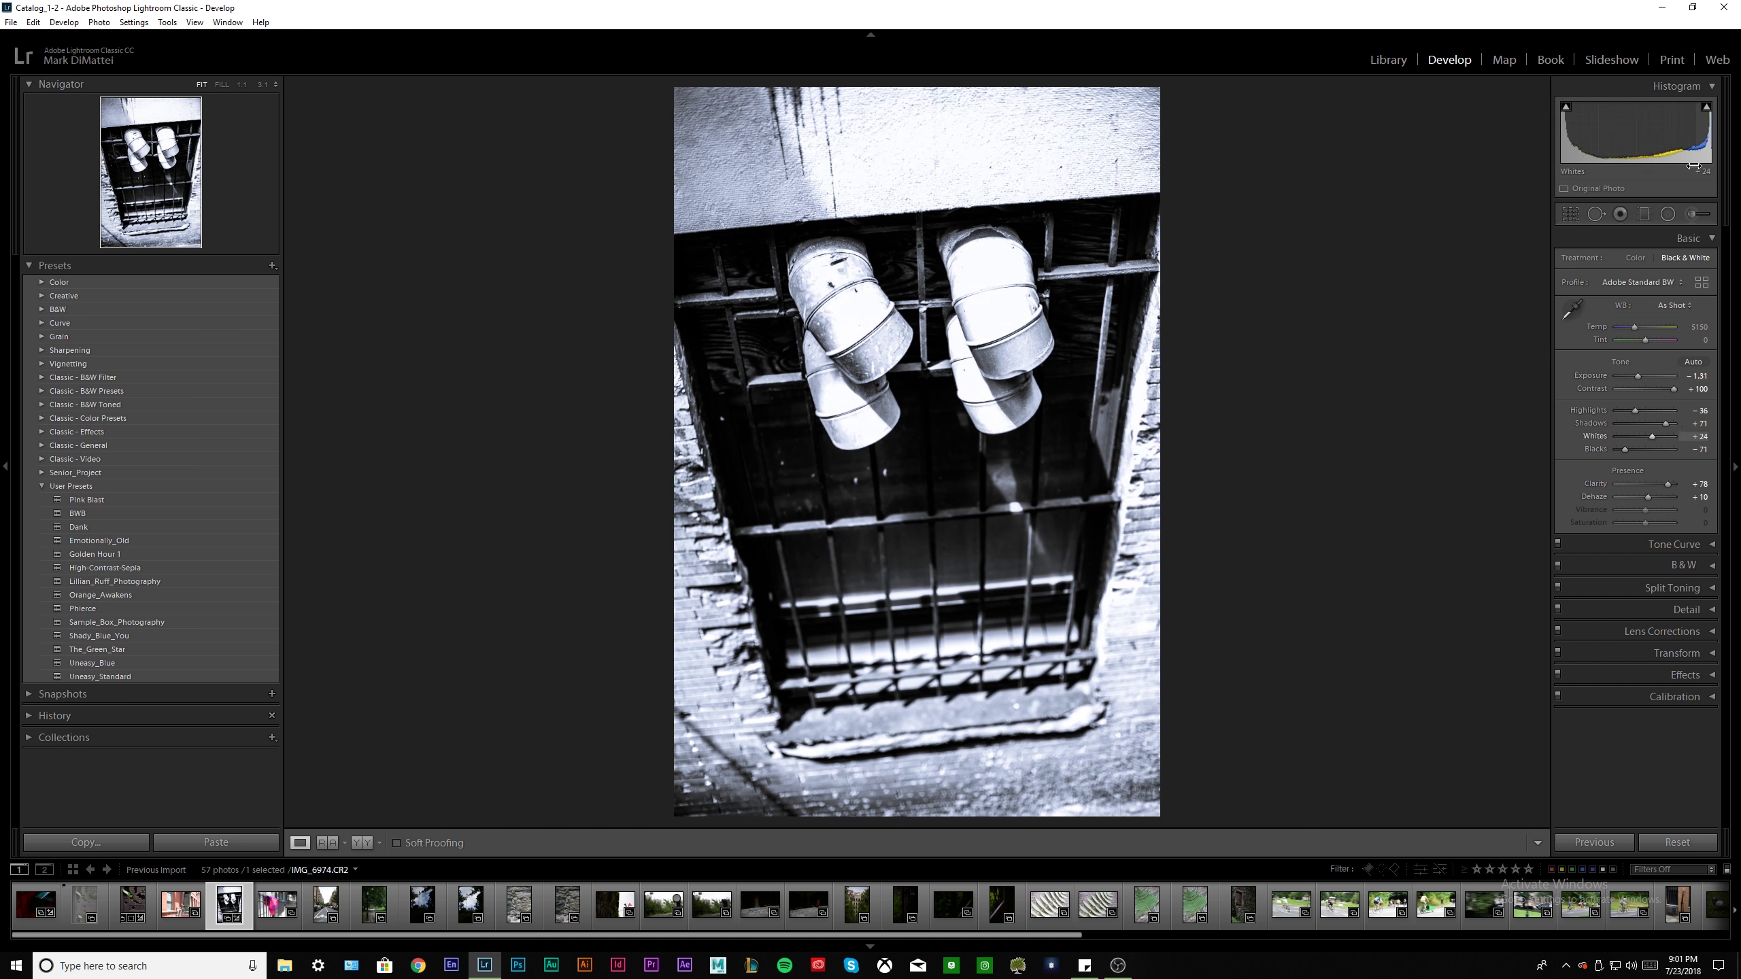
left_click(373, 841)
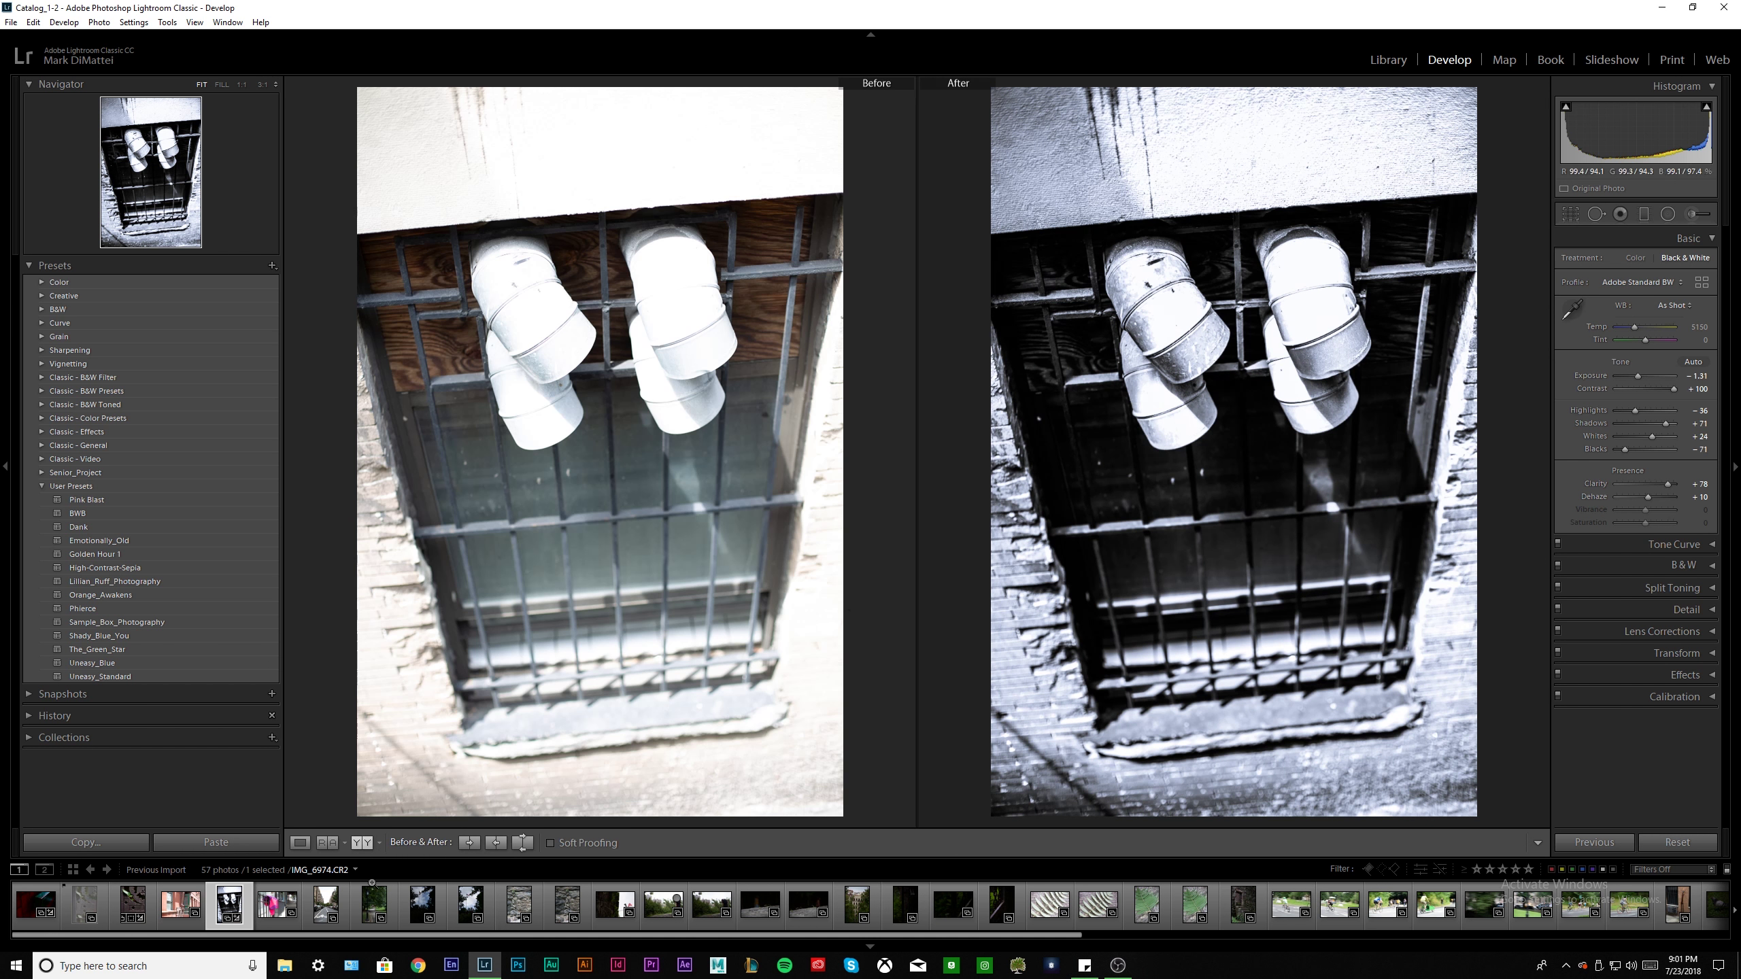
left_click(296, 845)
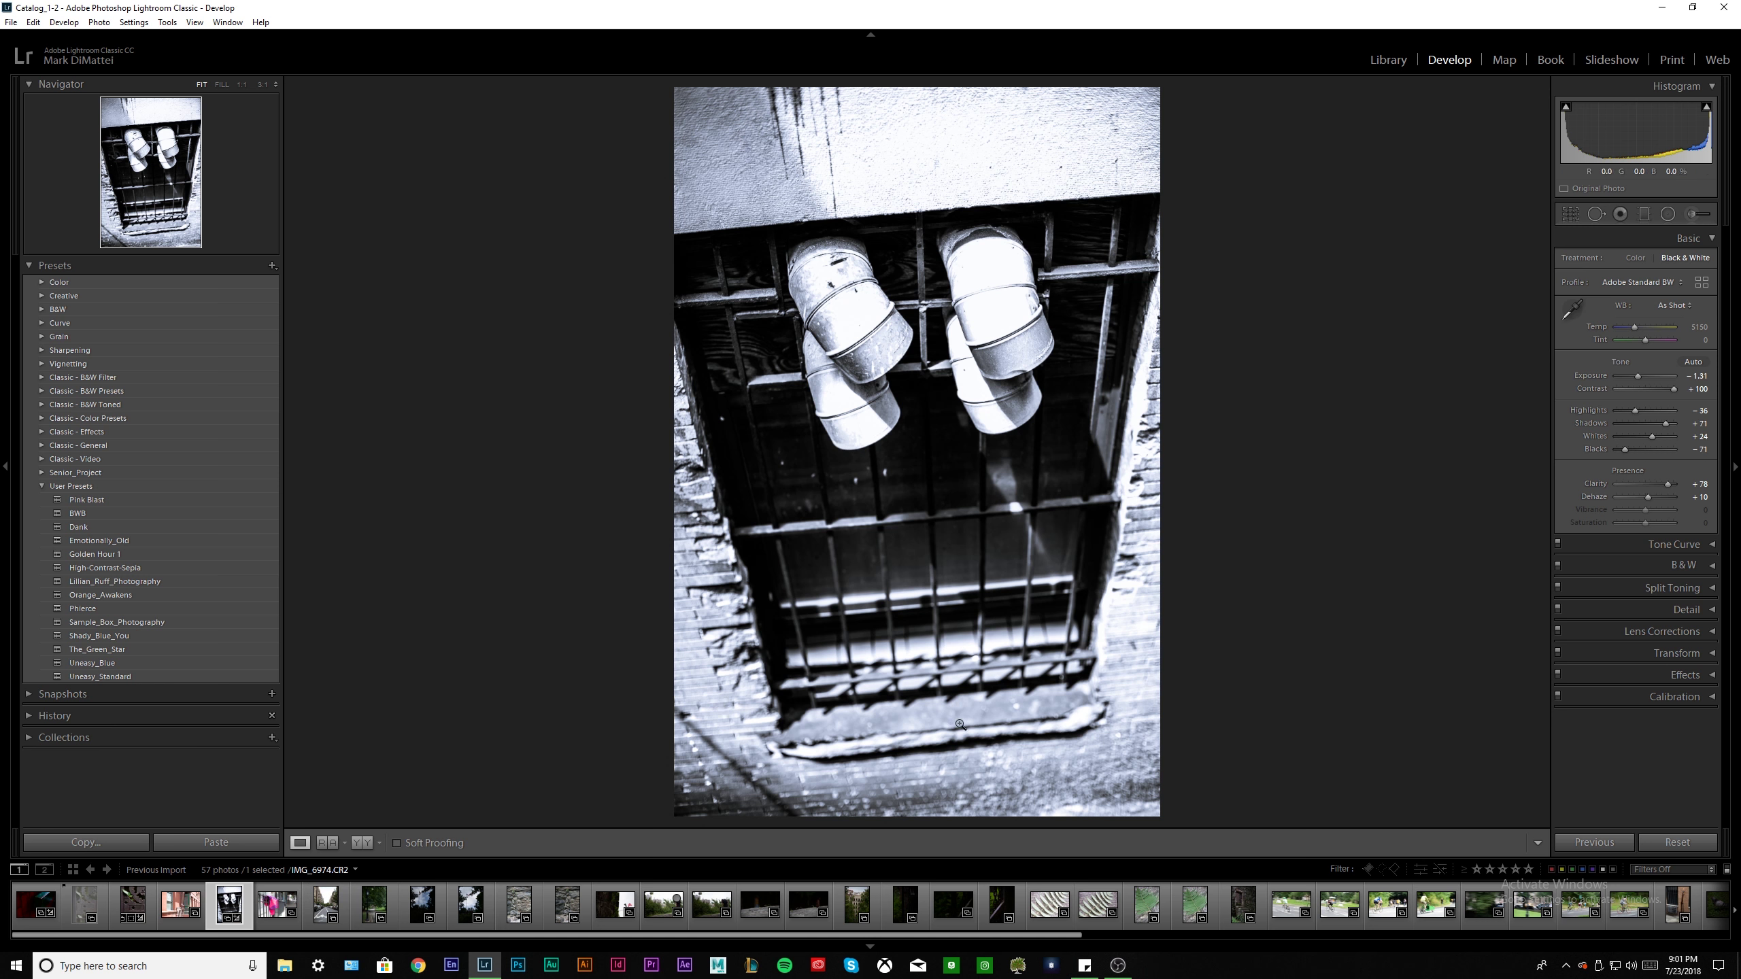
Preview several user presets on the window photo and apply High-Contrast-Sepia
left_click(80, 526)
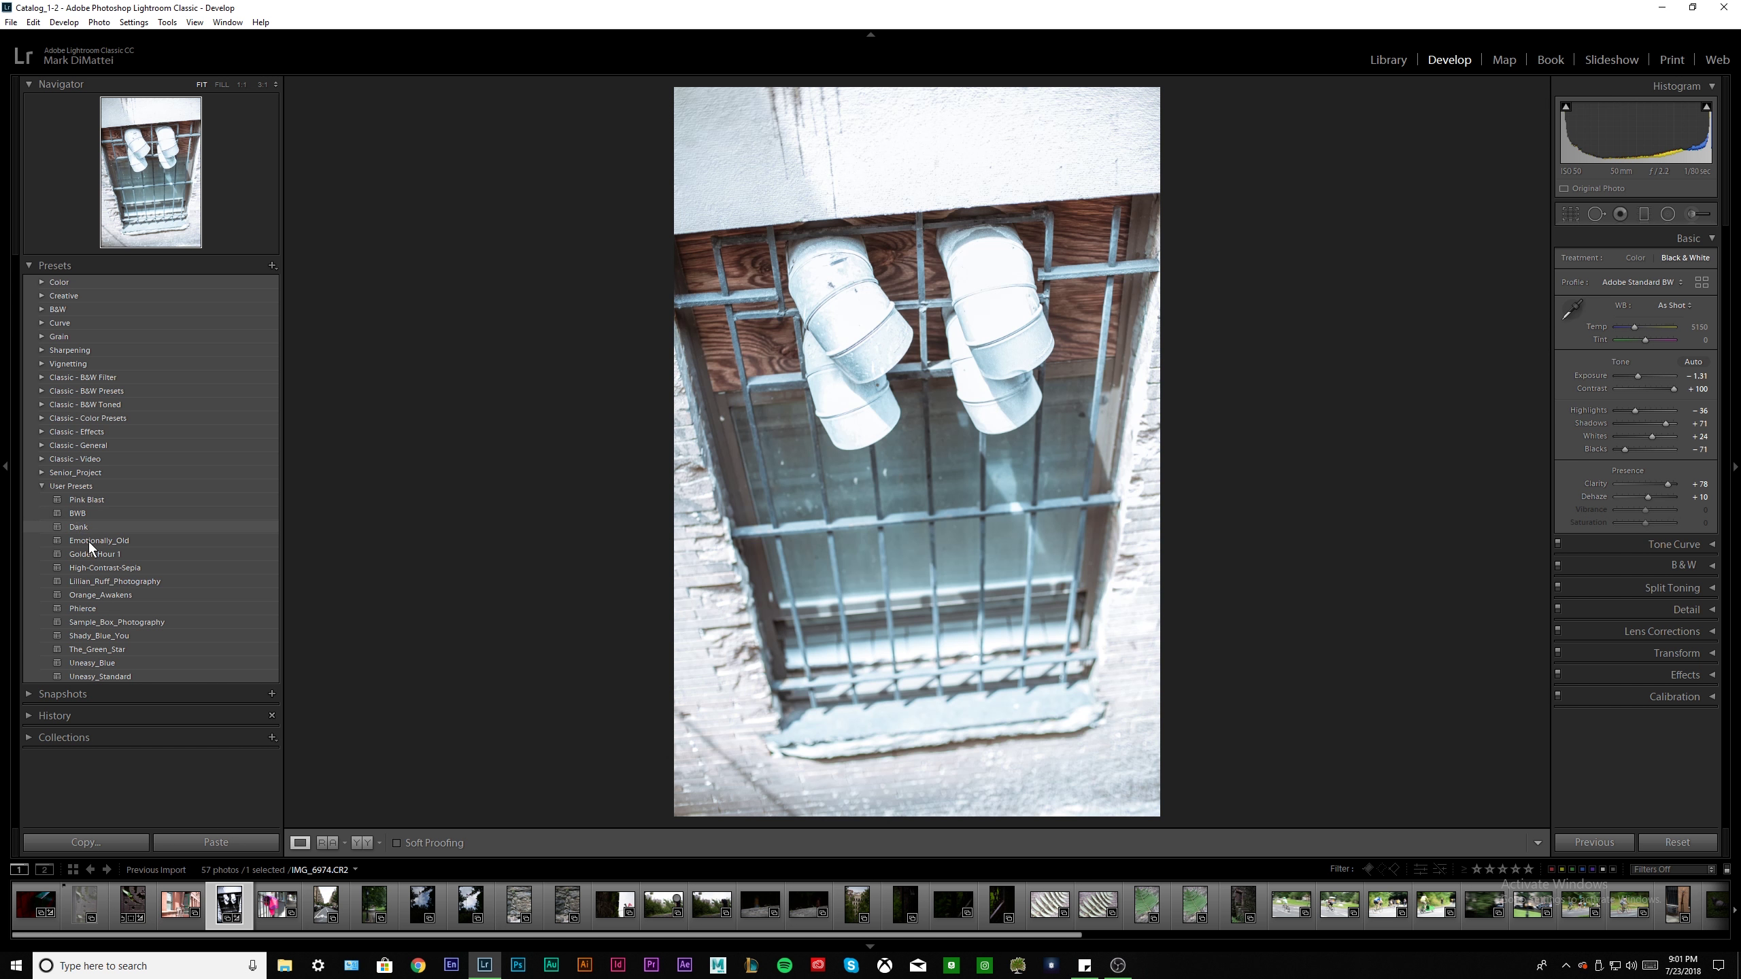
left_click(89, 542)
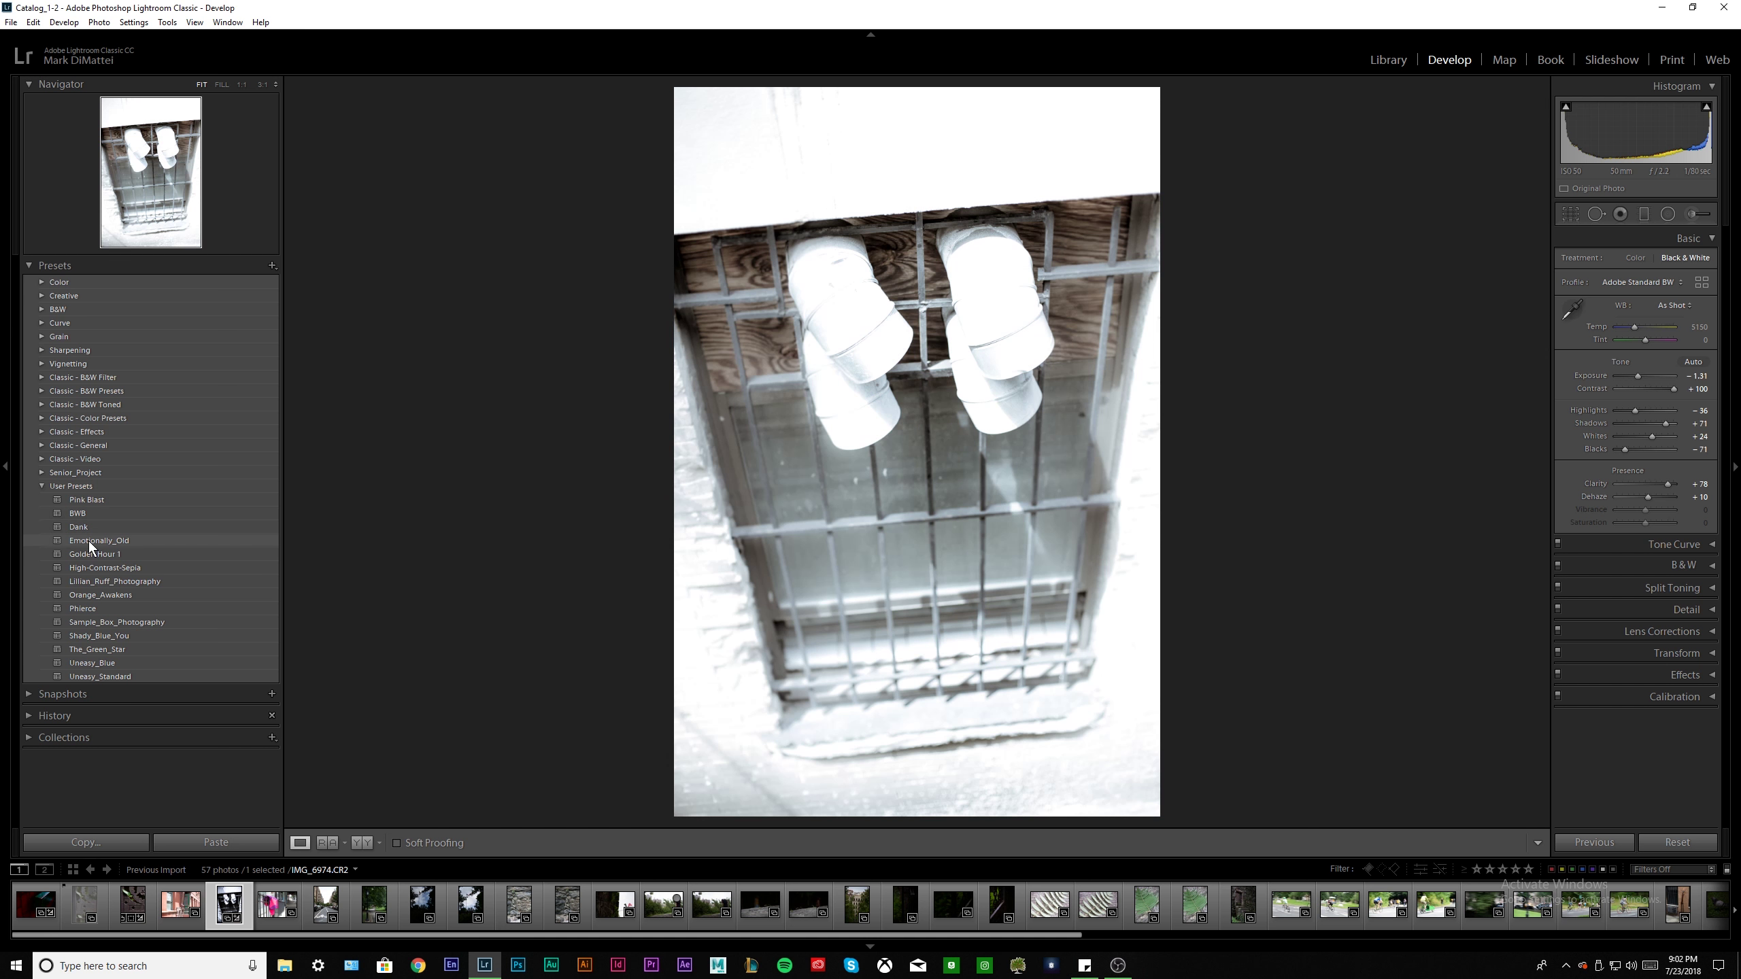
left_click(89, 553)
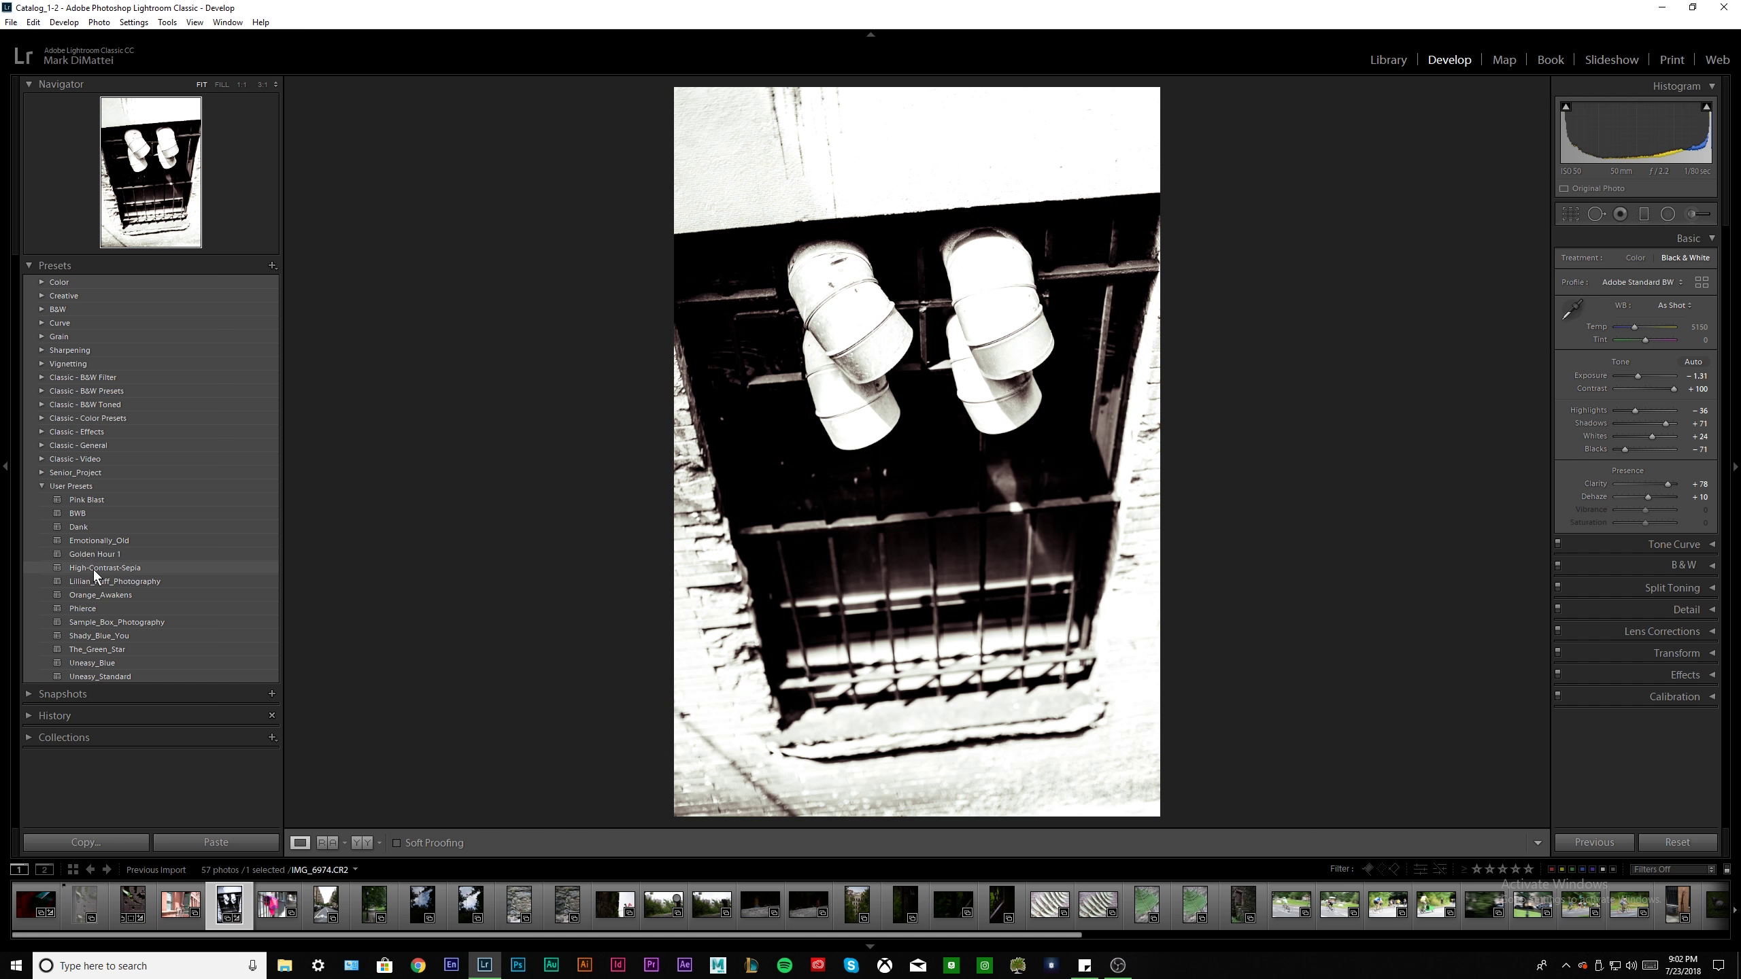
right_click(92, 569)
left_click(111, 645)
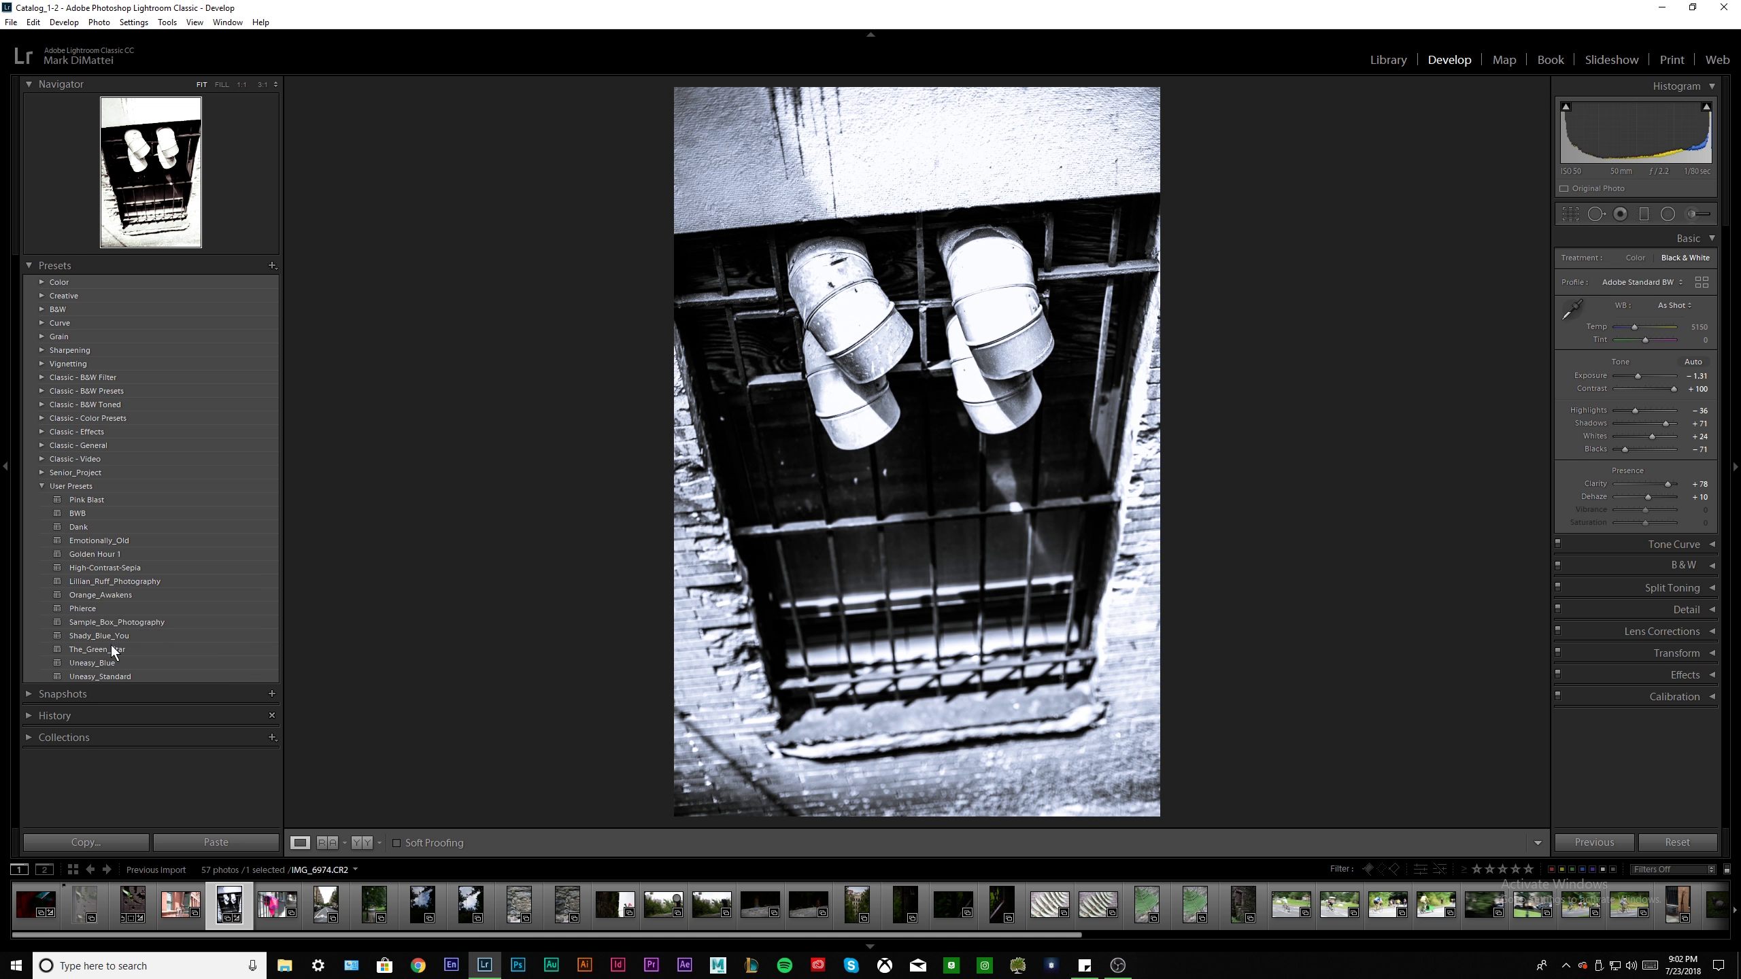
left_click(104, 567)
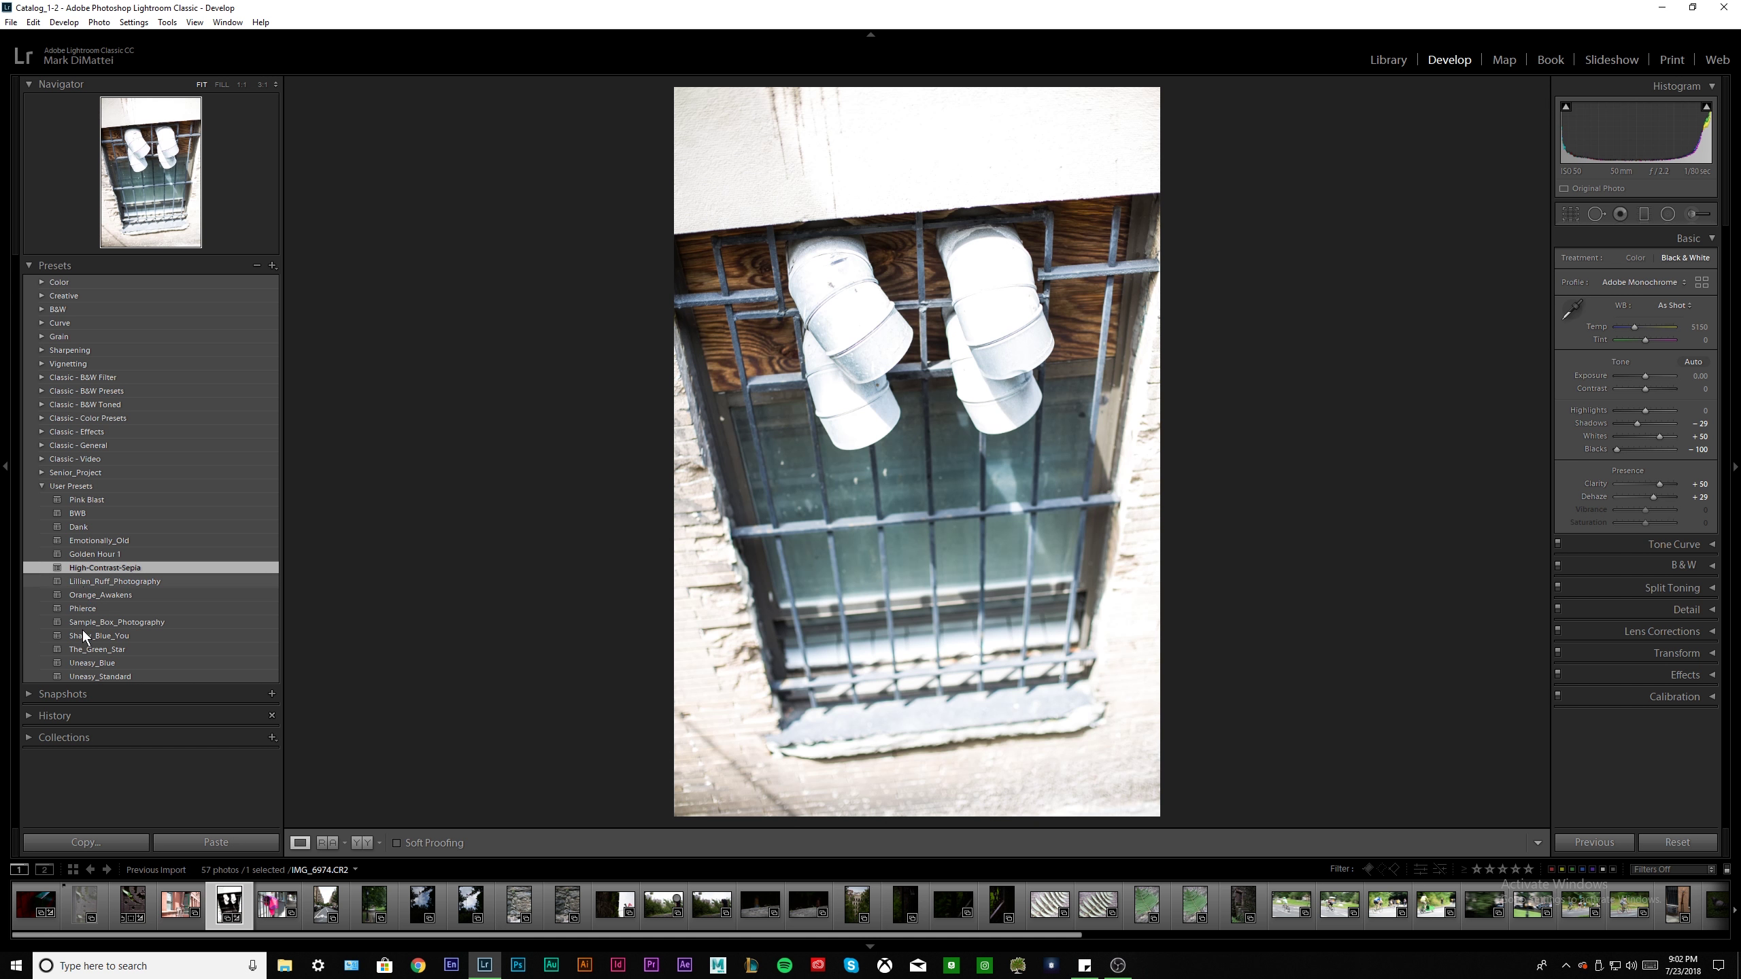
Set the Split Toning shadow saturation to 25 and balance to −2, and compare the window photo before and after
left_click(1707, 238)
left_click(1683, 303)
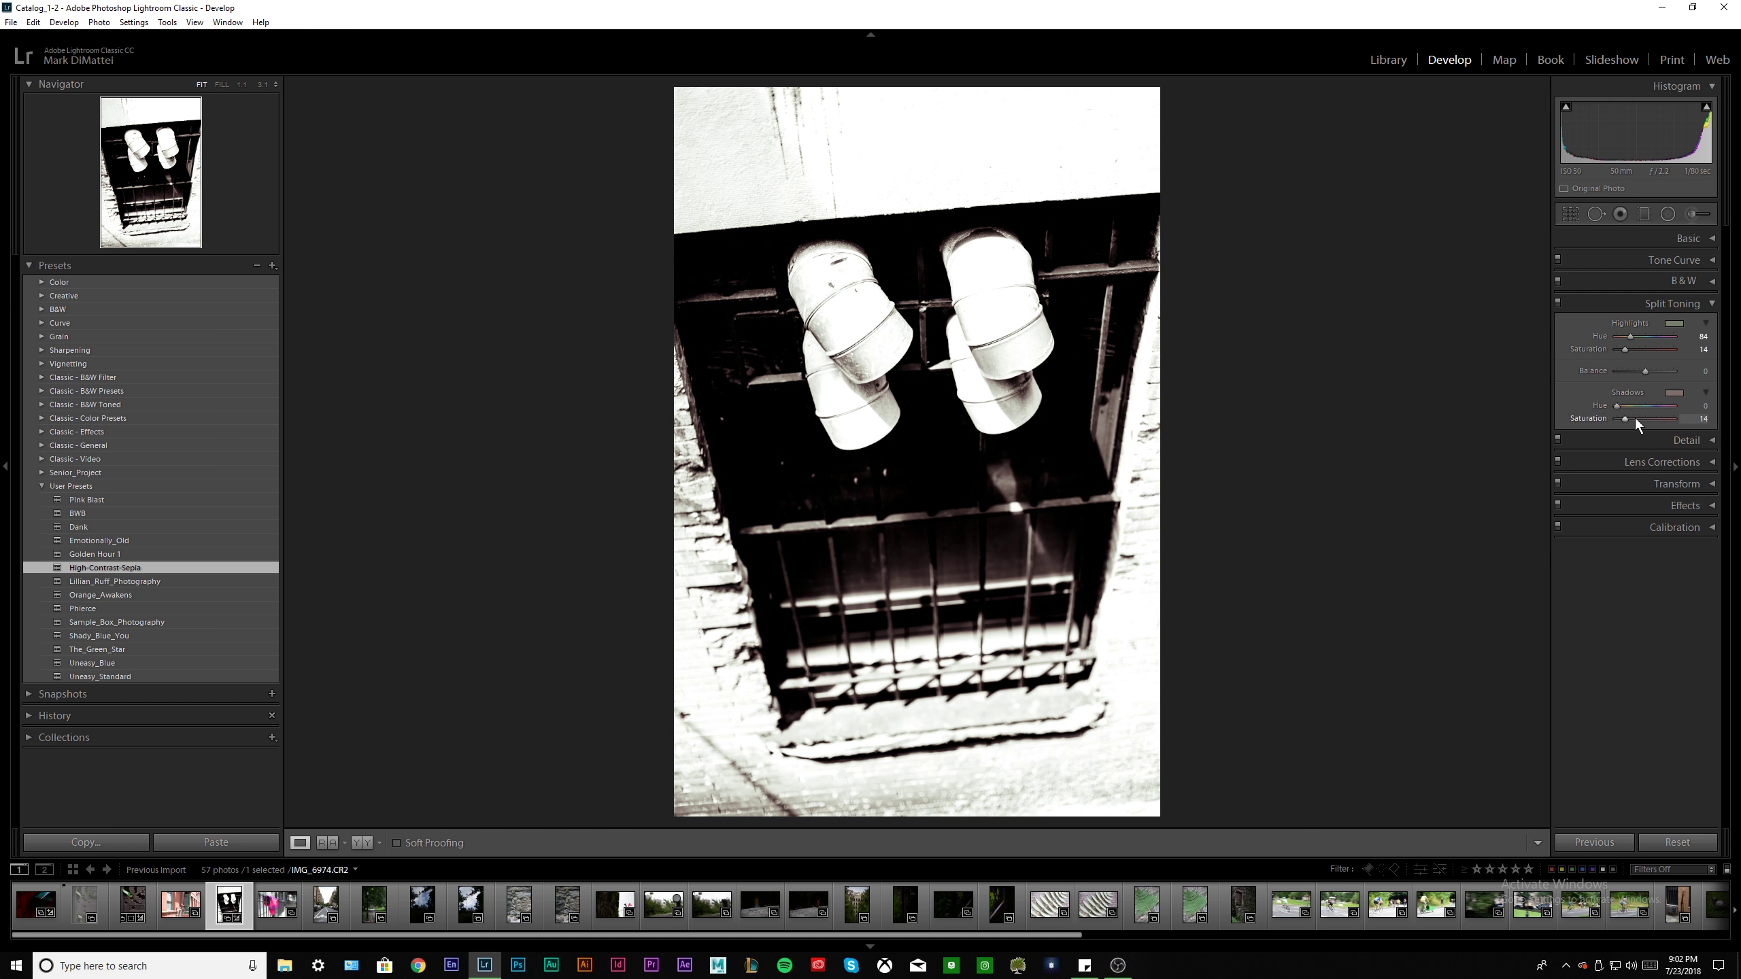
left_click_drag(1634, 417, 1638, 422)
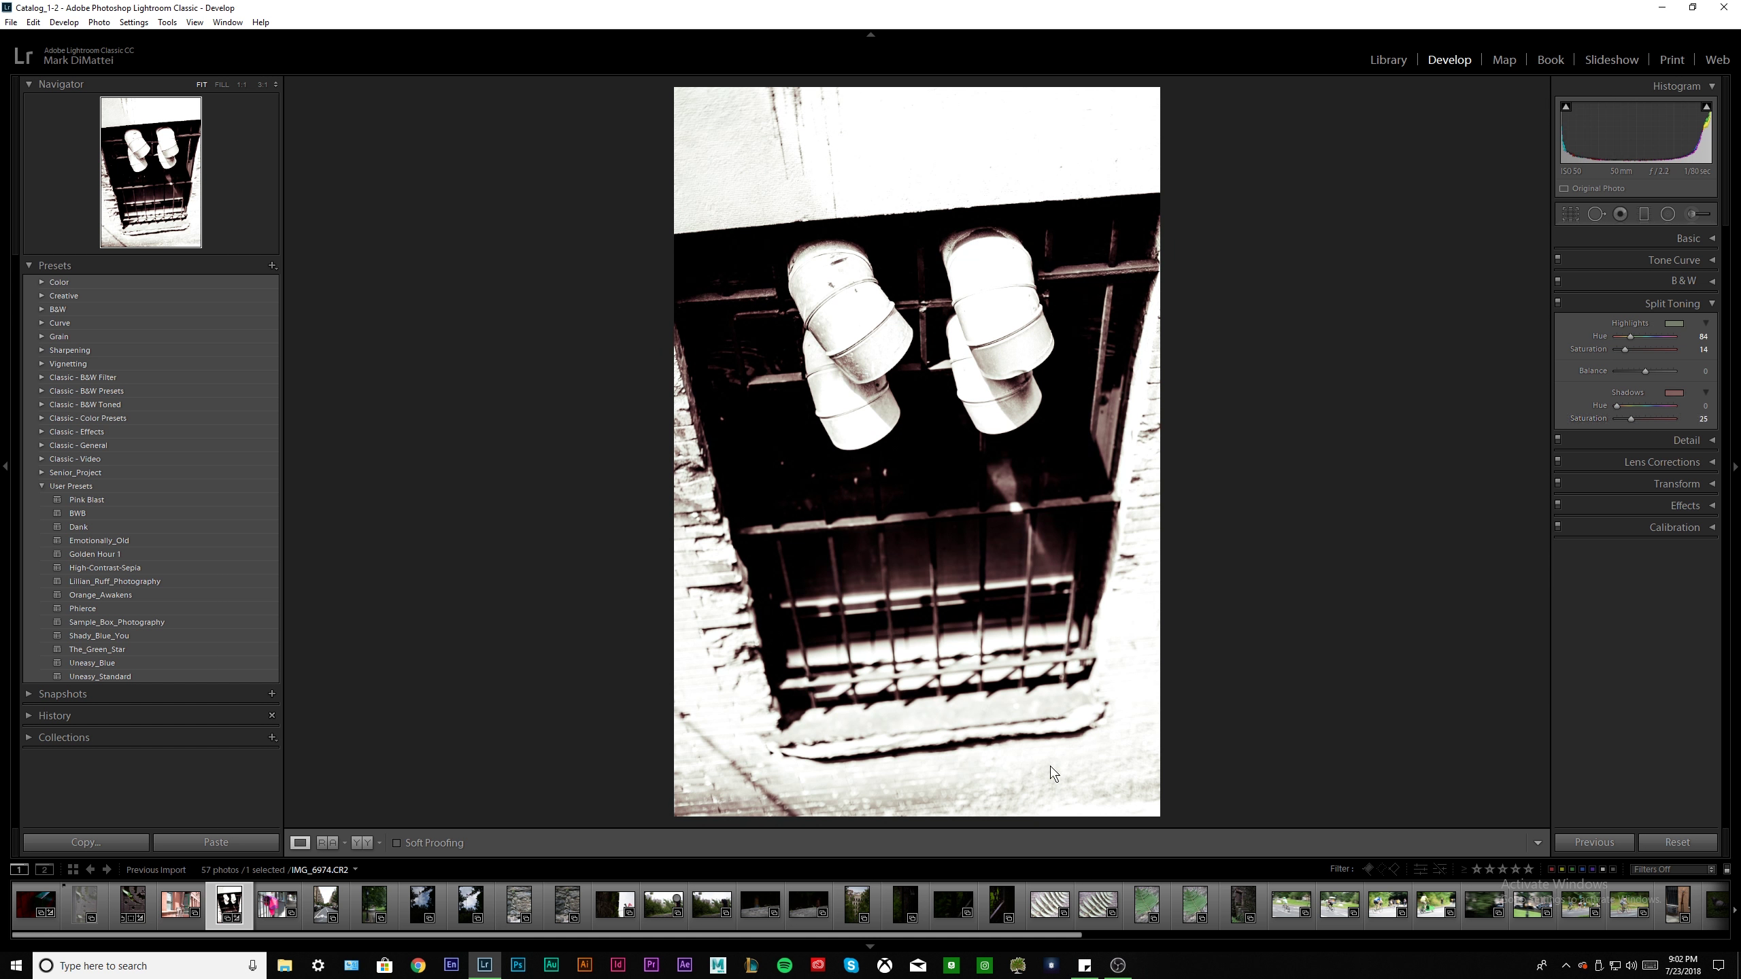
double_click(1645, 375)
right_click(1220, 630)
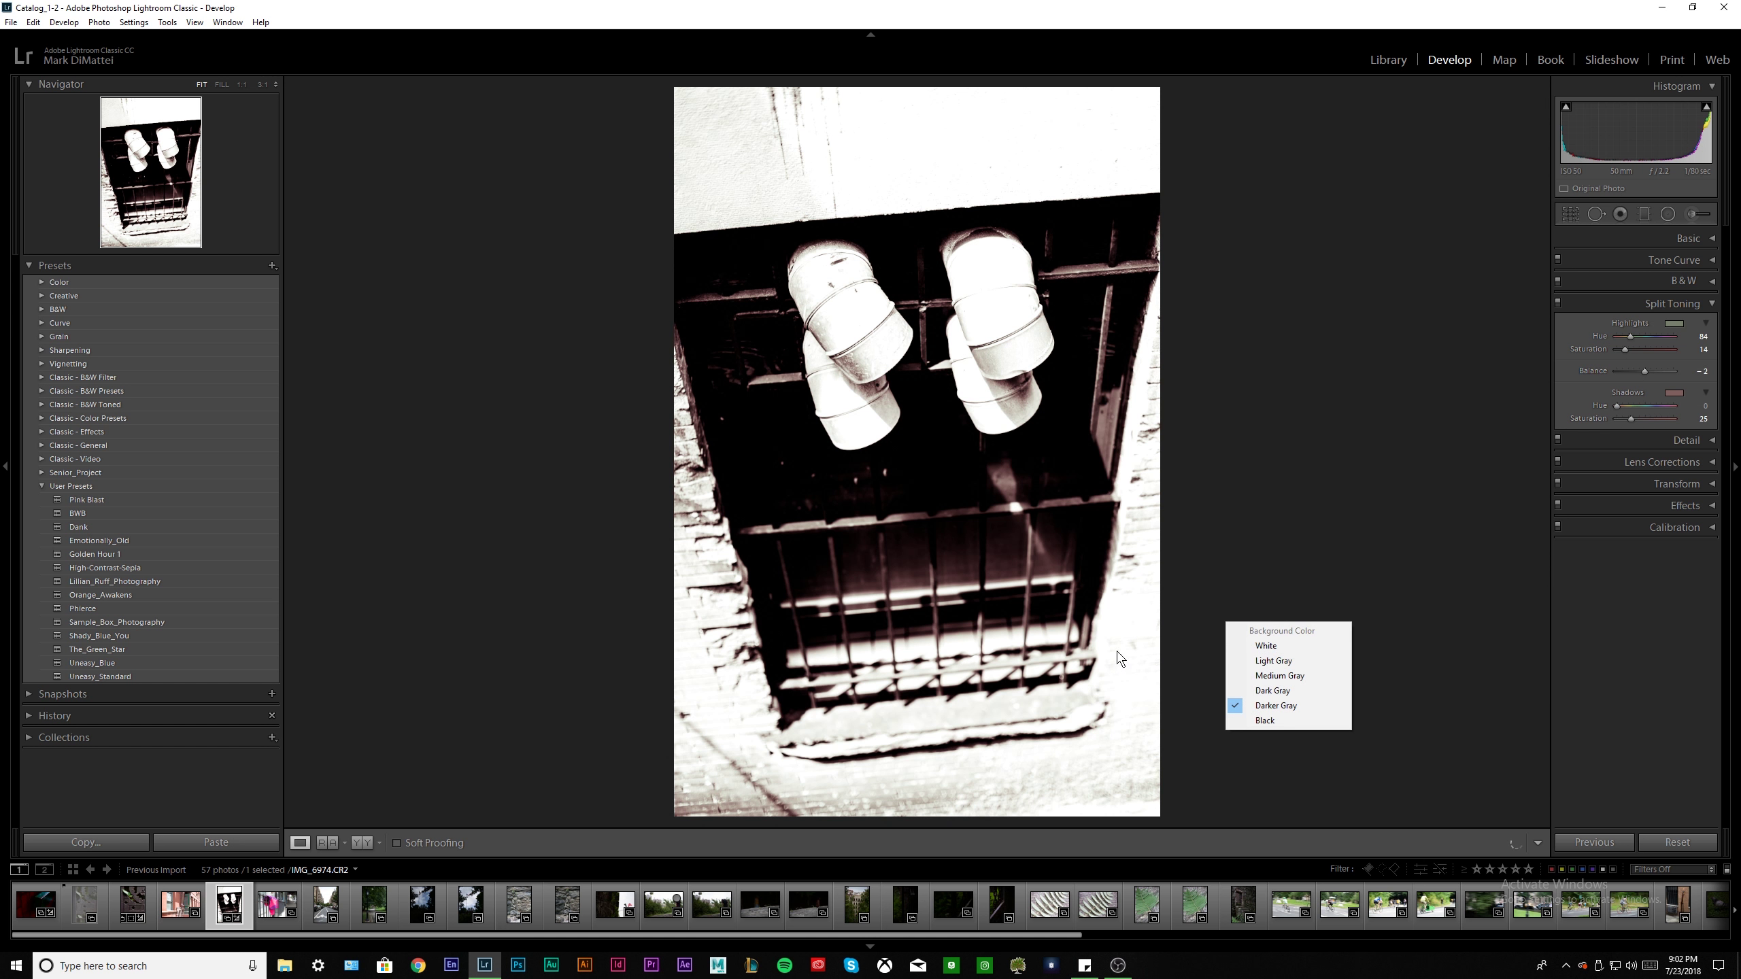
left_click(1114, 9)
left_click(328, 841)
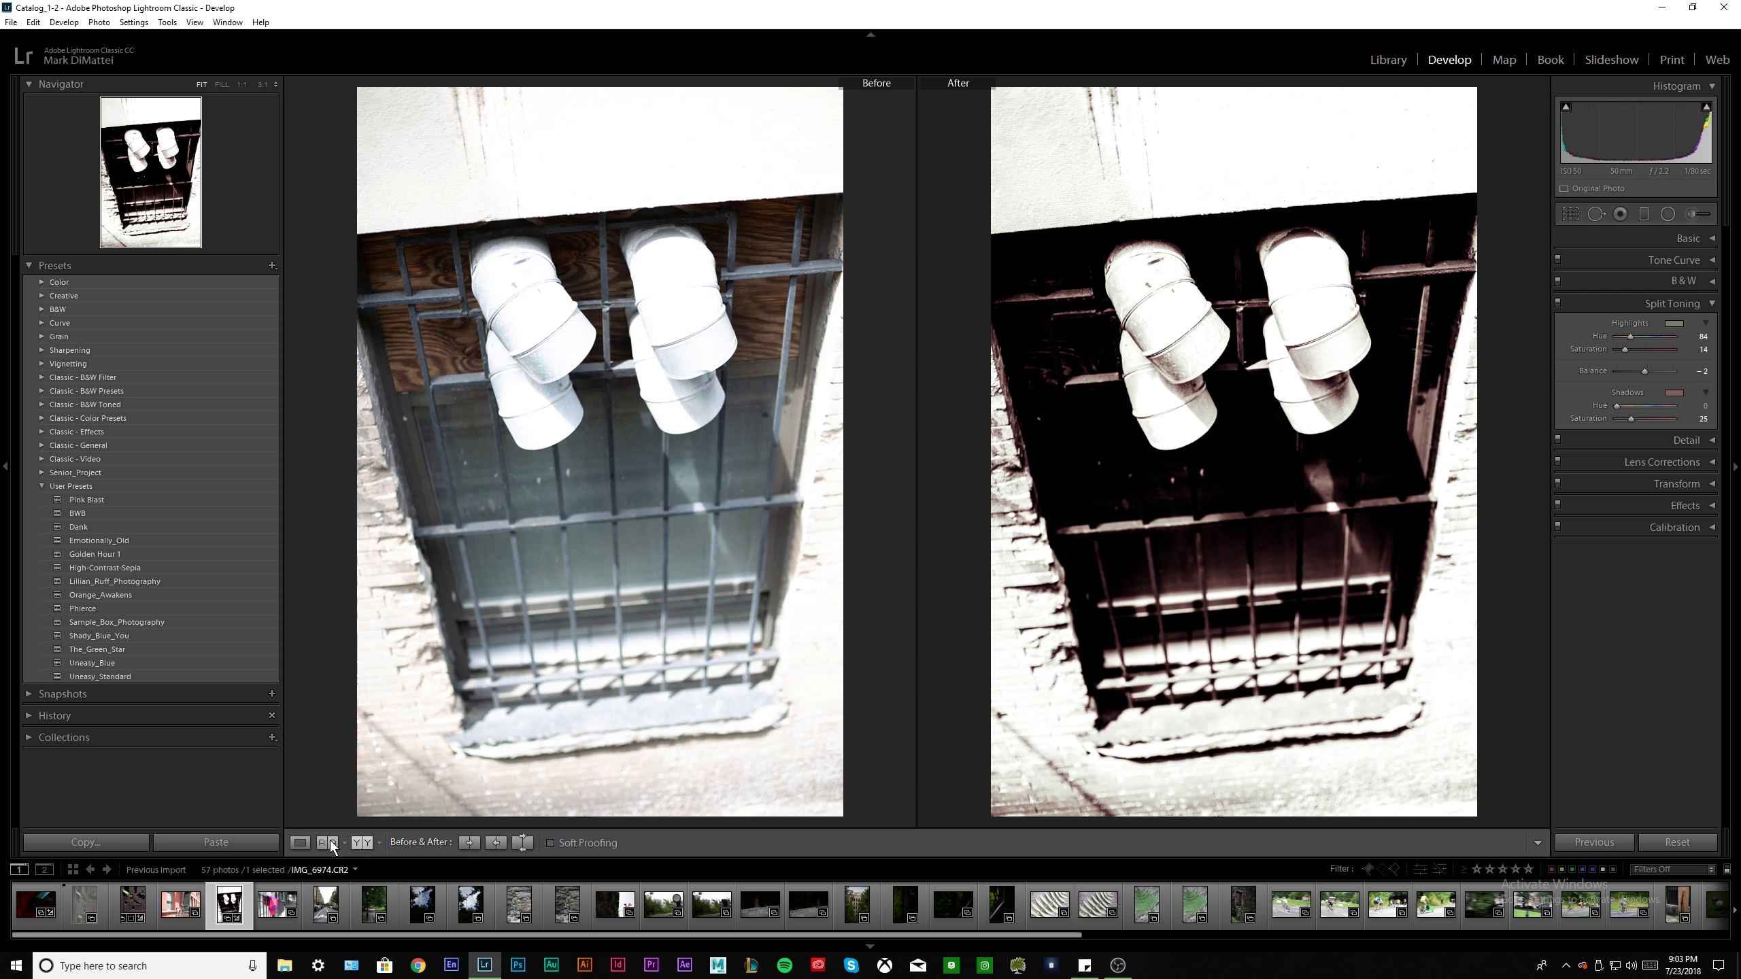
left_click(299, 842)
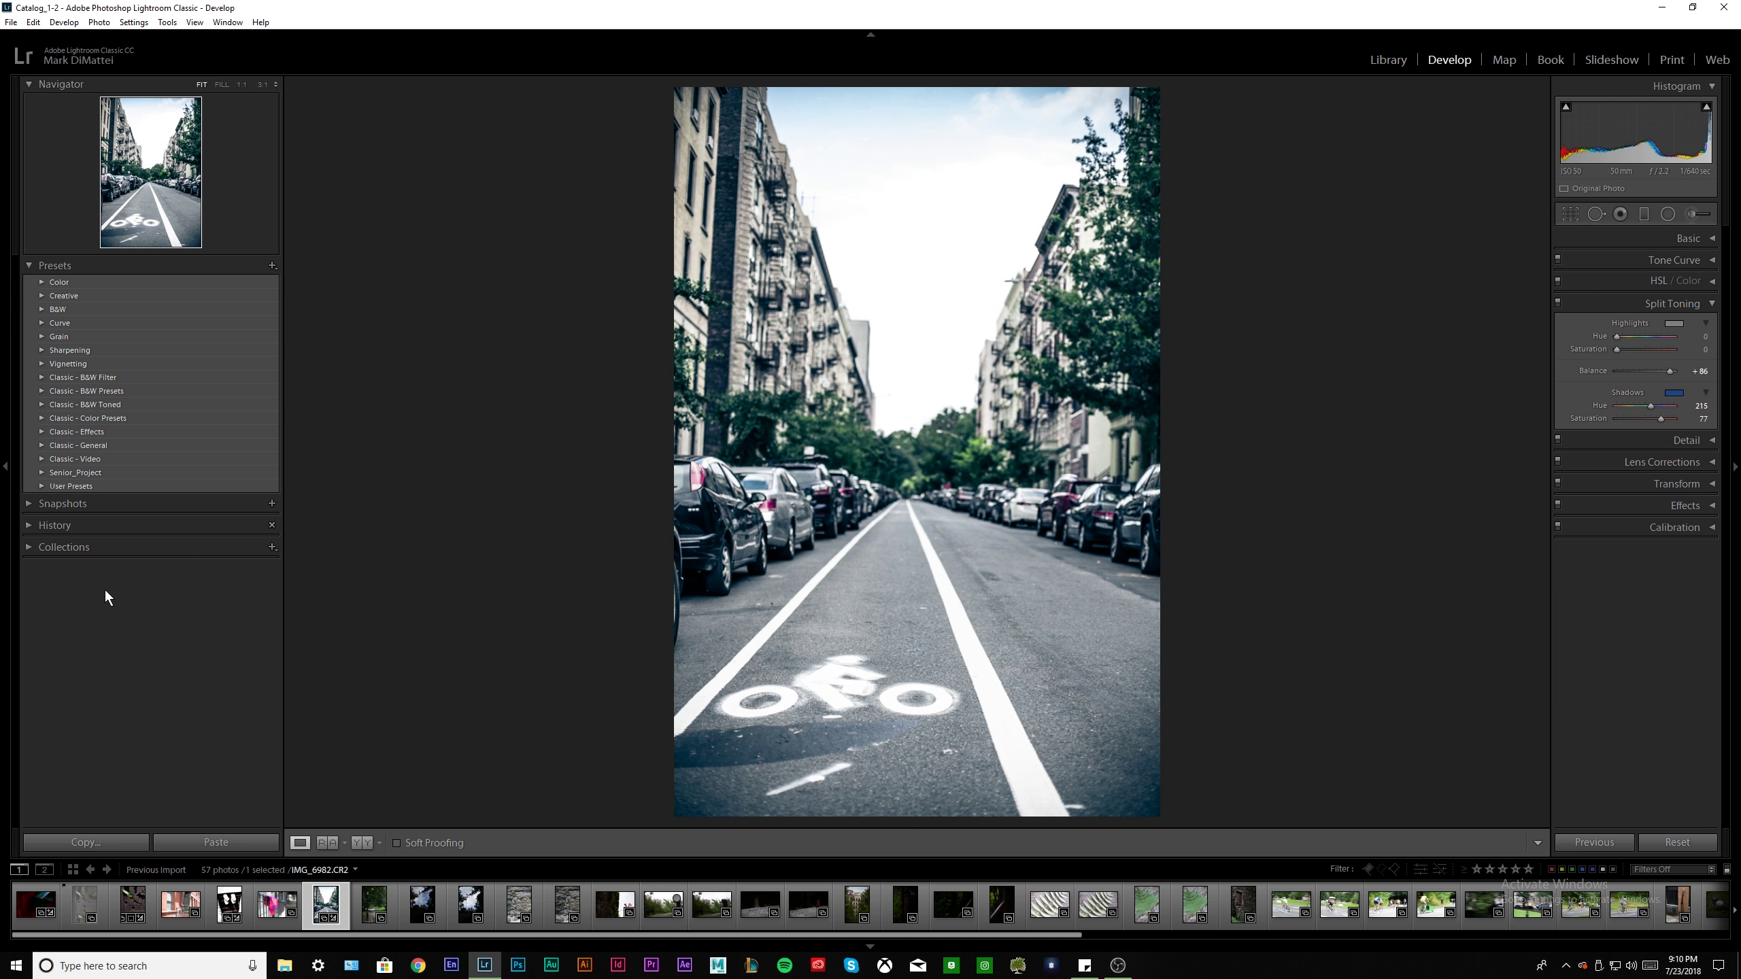
Preview the BWB and Pink Blast user presets on the street photo with the bike lane, and apply Pink Blast
left_click(31, 266)
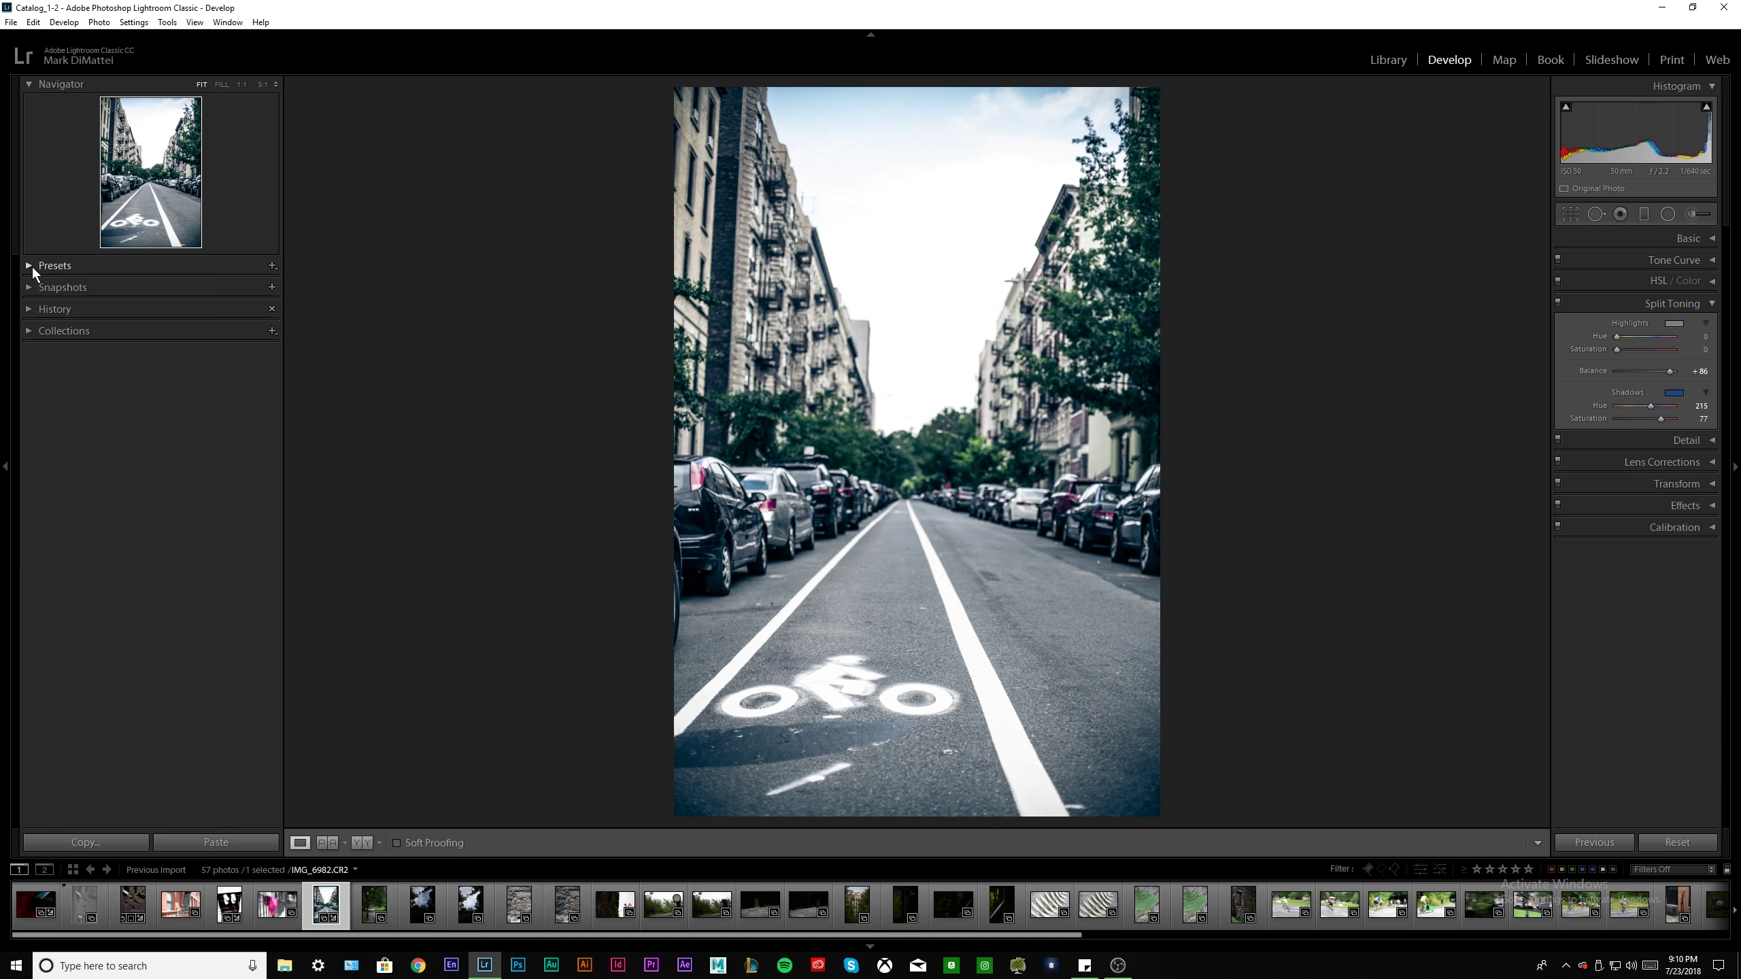
left_click(31, 266)
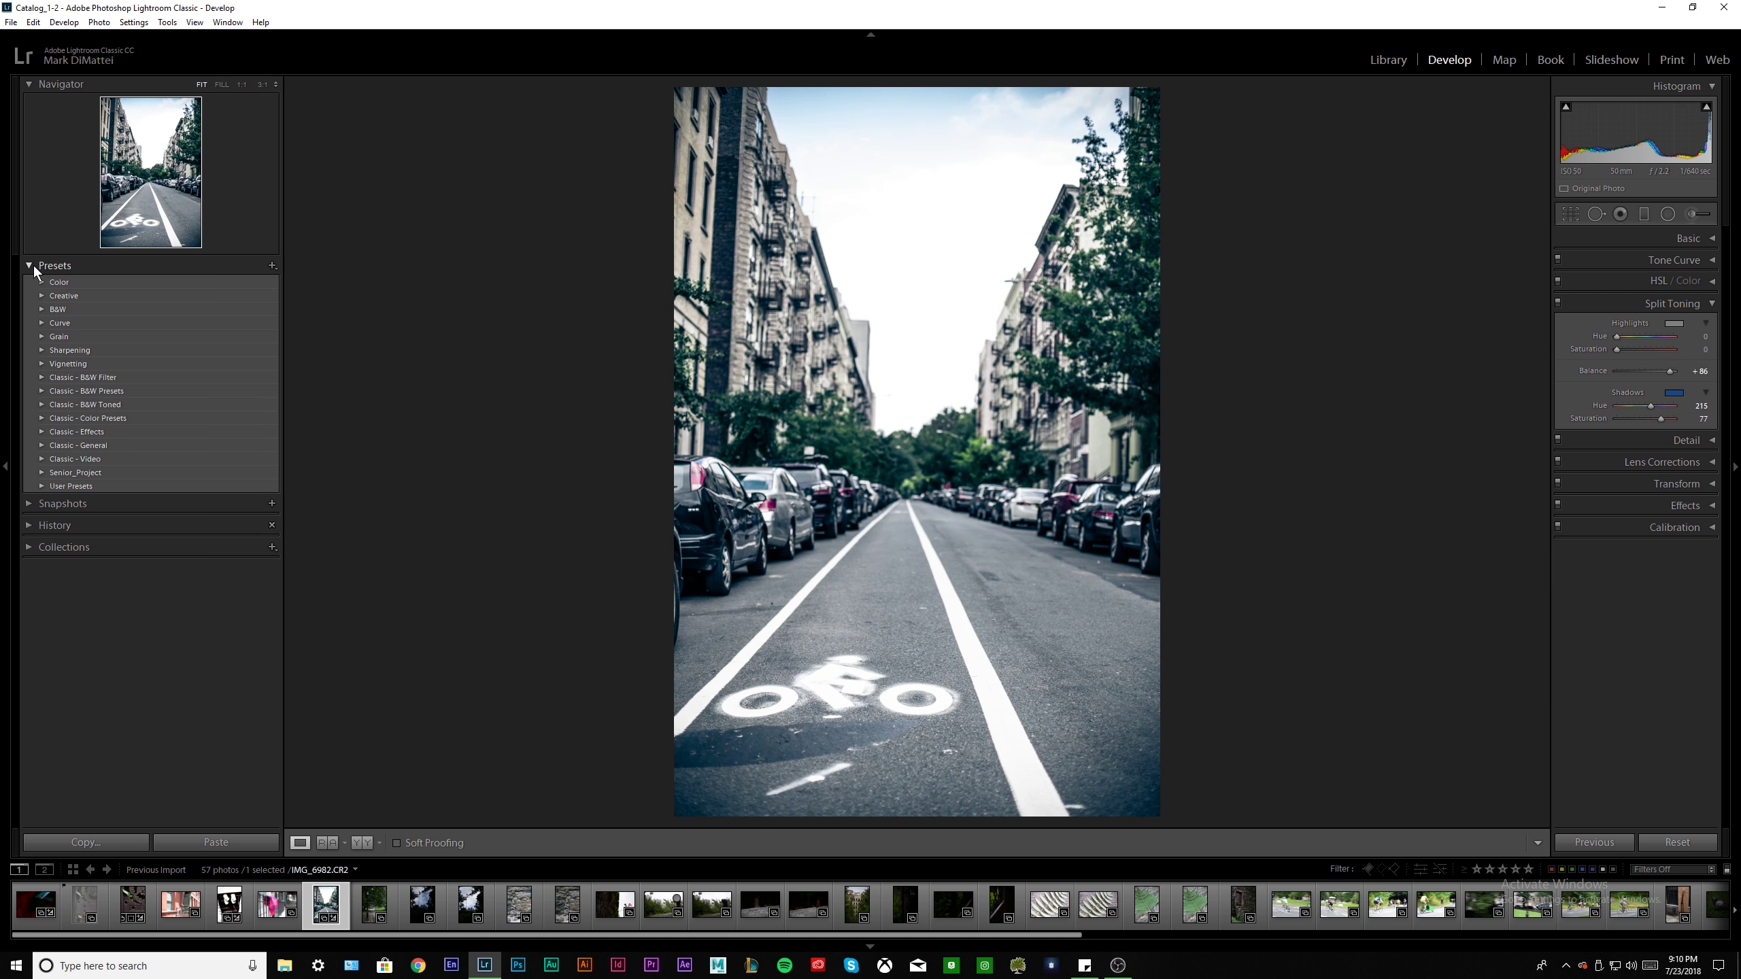
left_click(41, 486)
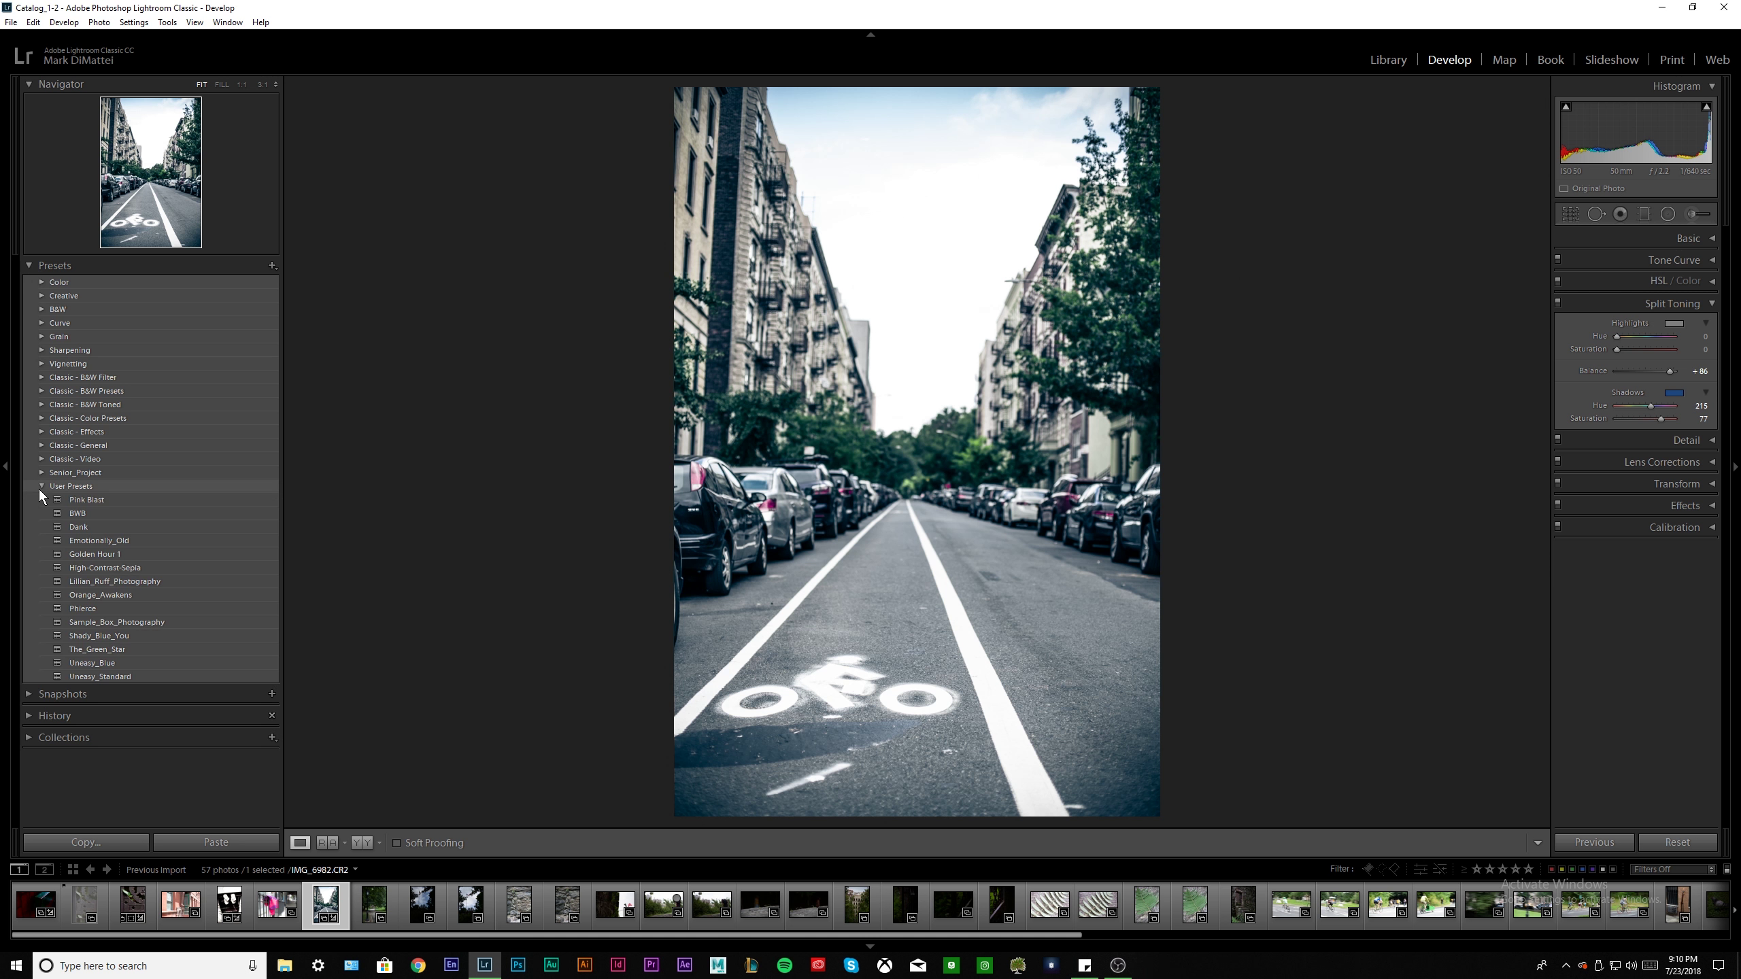
left_click(96, 512)
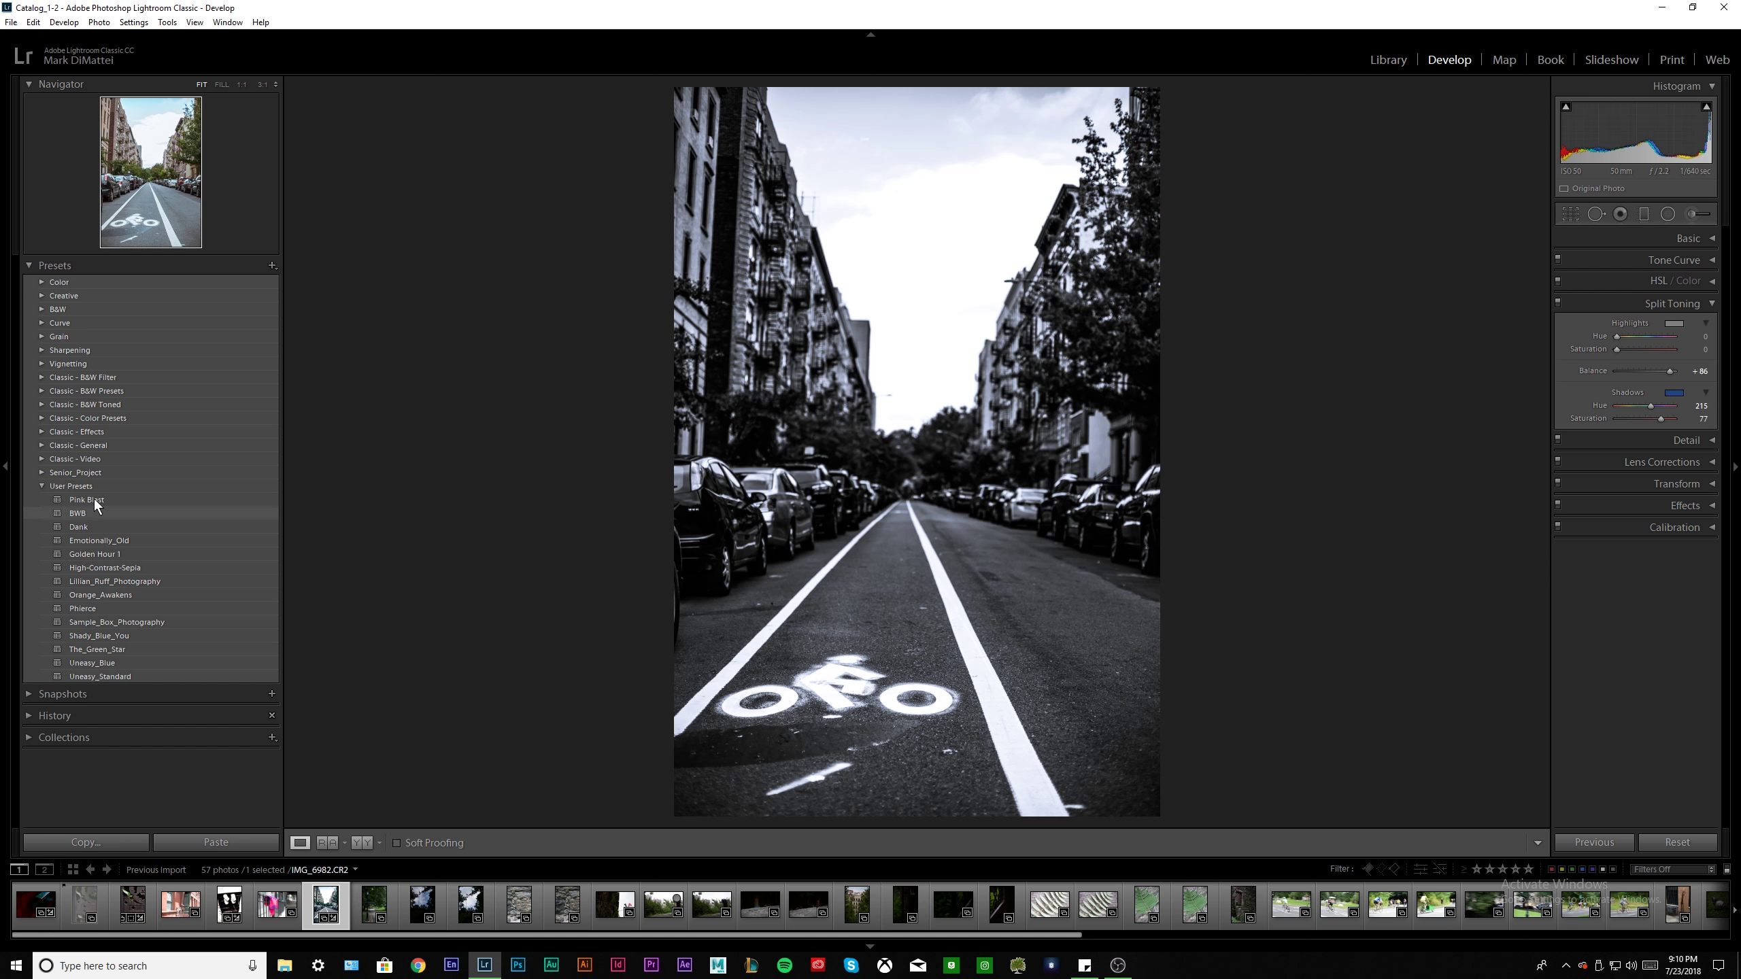
left_click(94, 501)
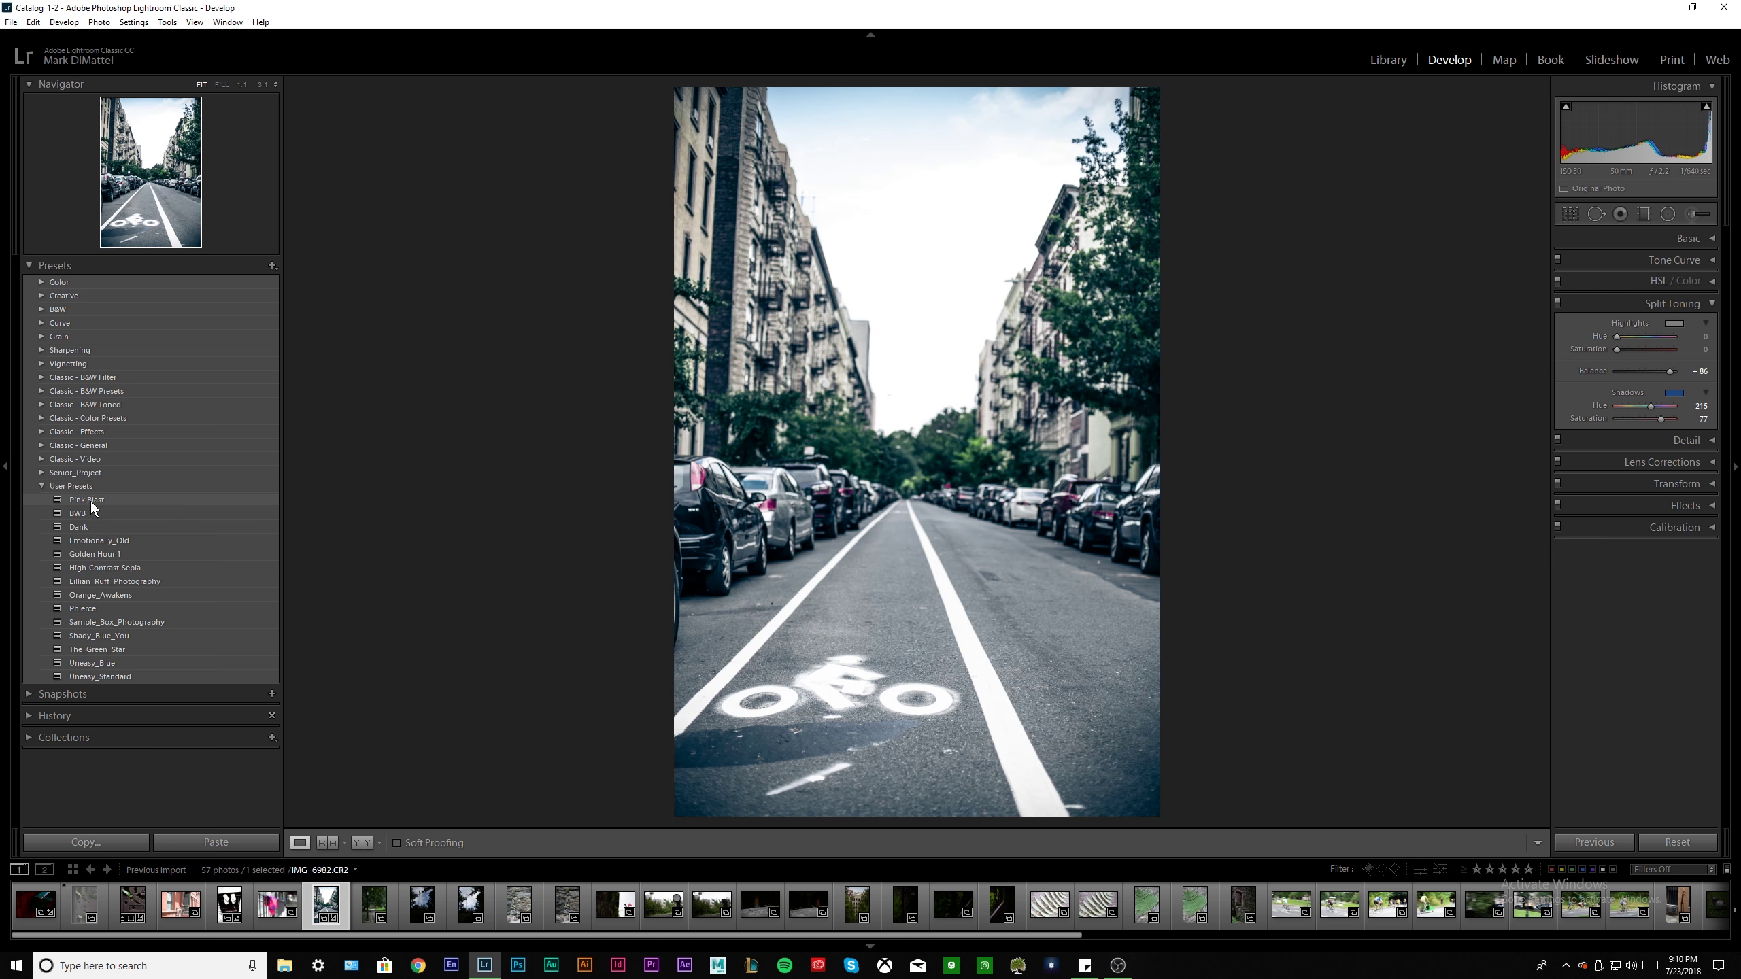
left_click(85, 513)
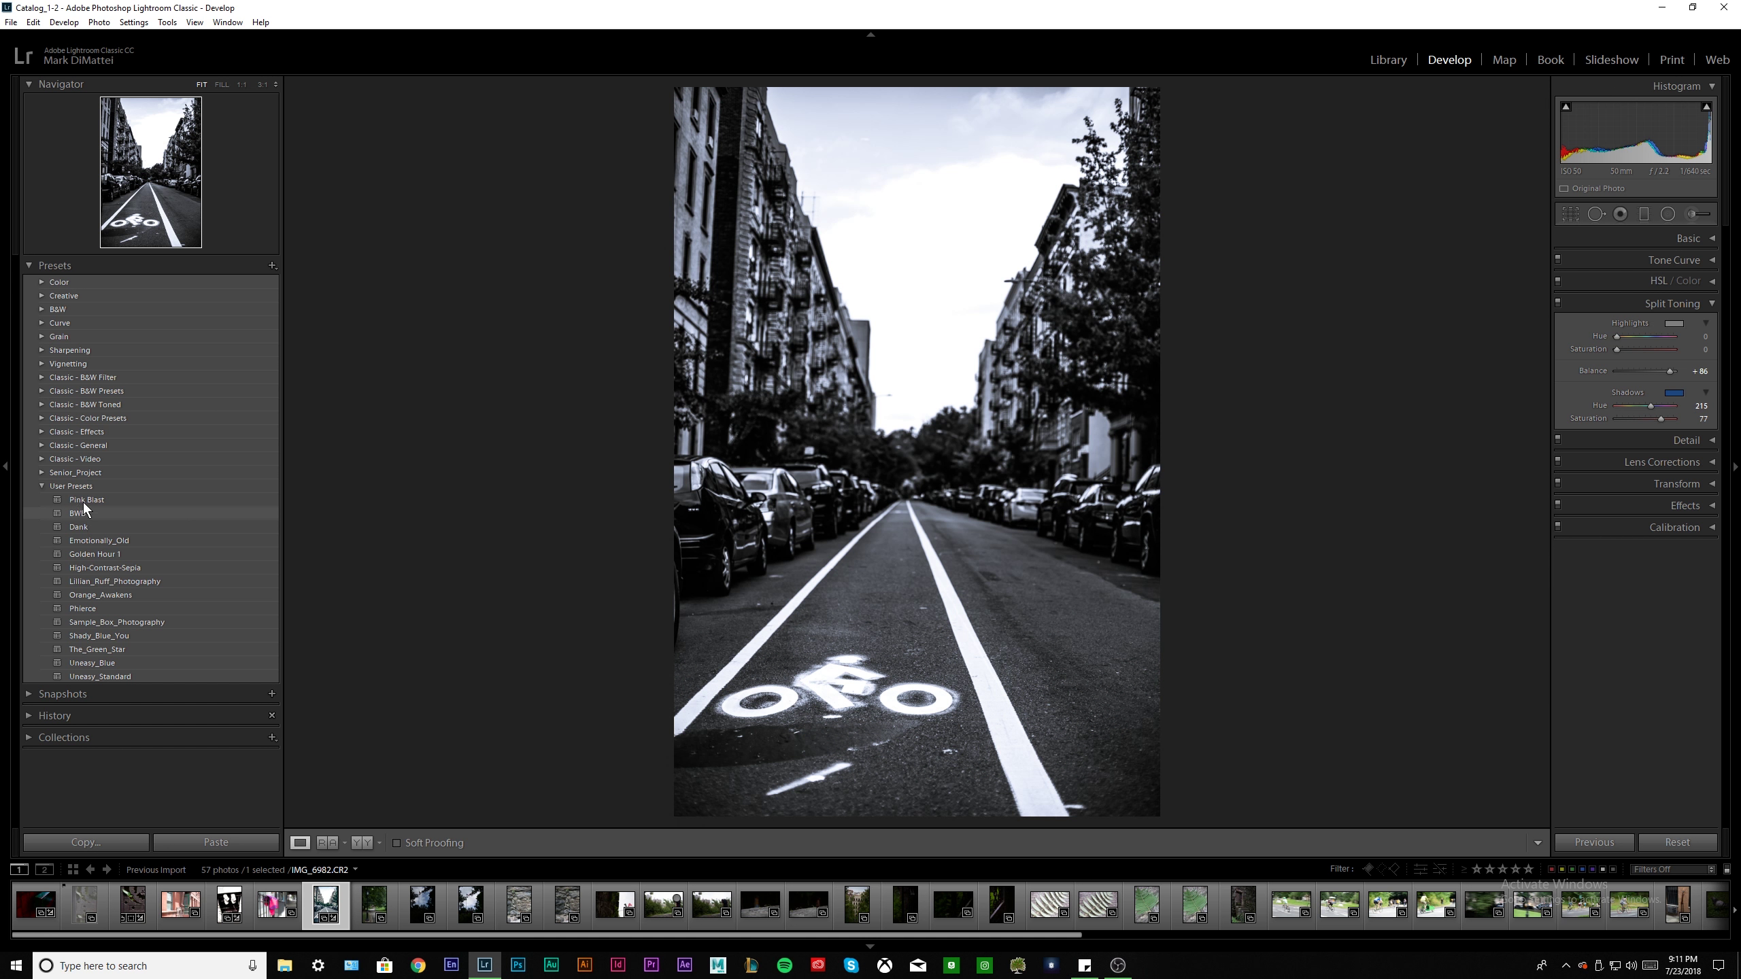
left_click(83, 502)
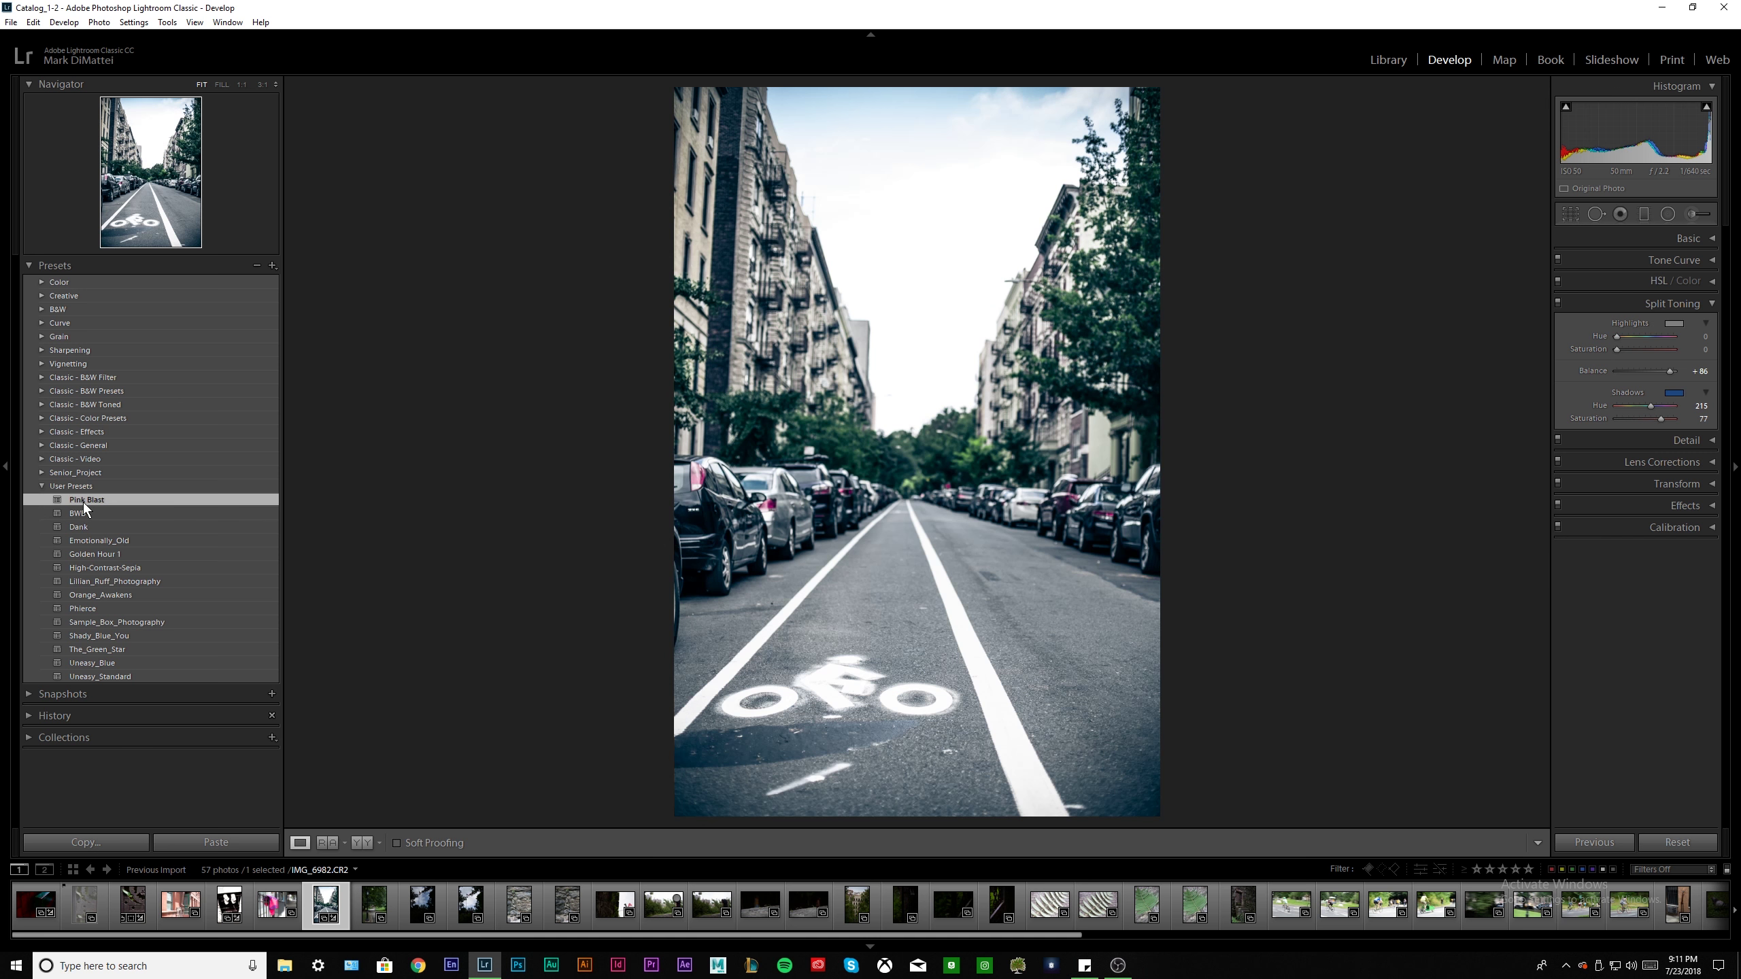
Heal a spot on the dark parked car at the street photo's left edge, using Spot Removal at size 75, feather 40, opacity 100
left_click(1596, 214)
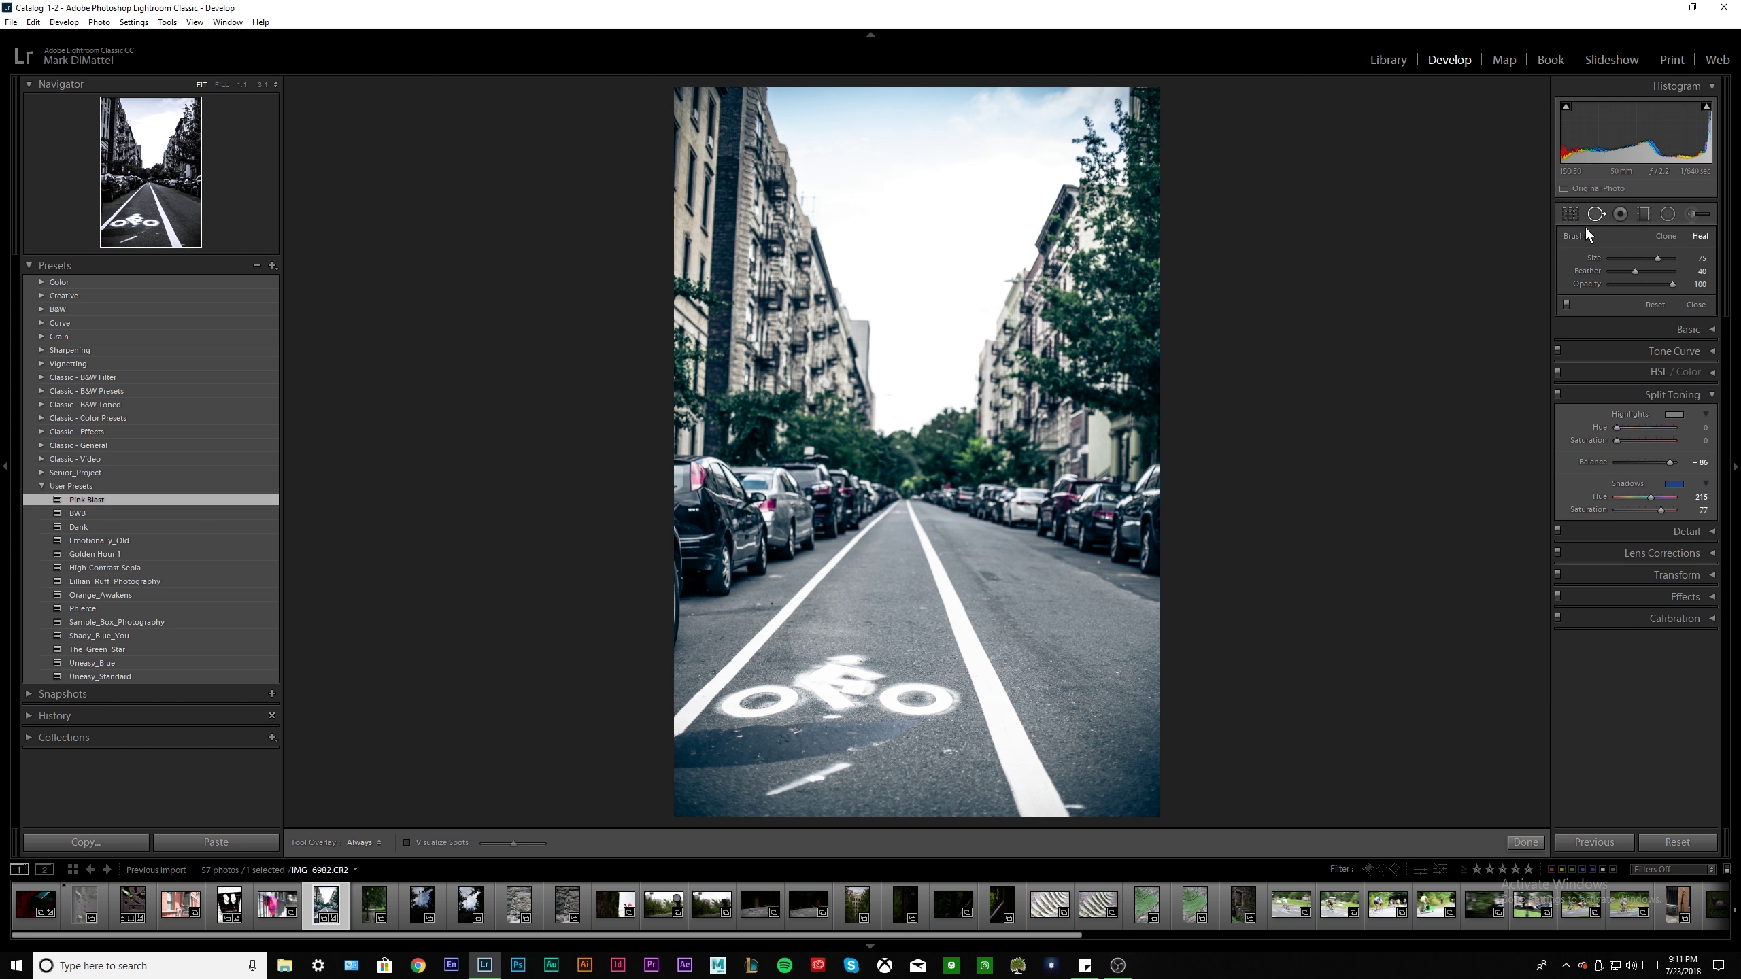
left_click(692, 510)
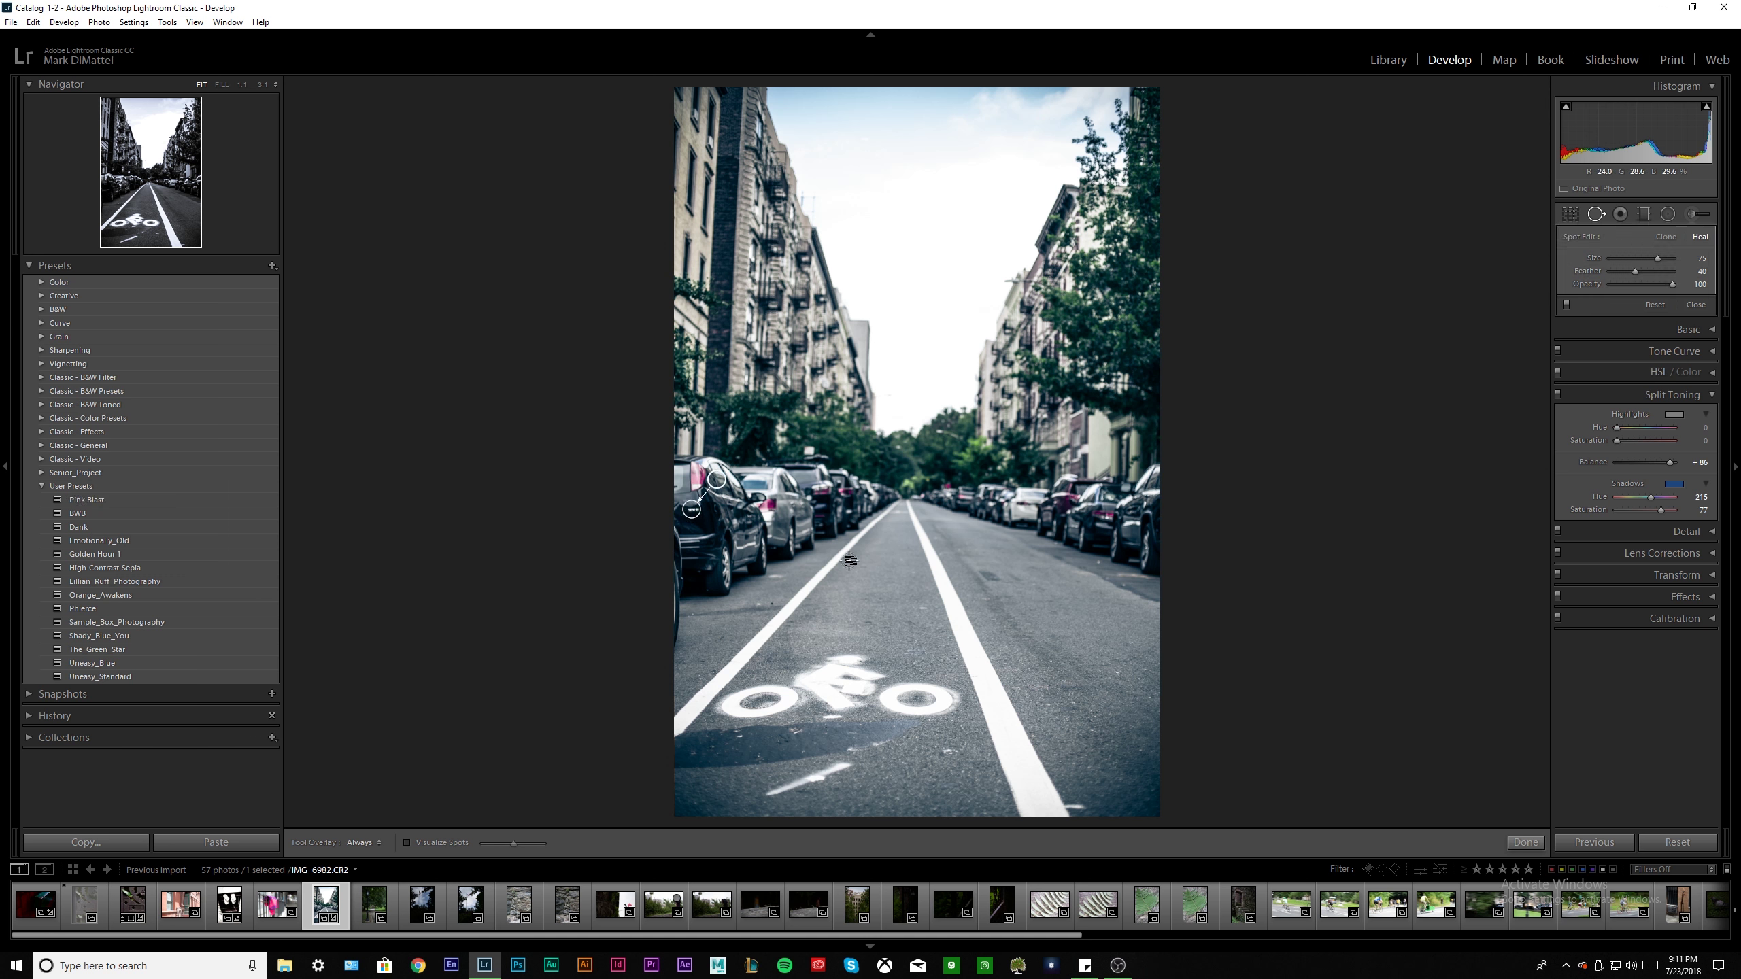
Finish the spot removal on the street photo and preview Pink Blast, BWB and other user presets on the park lamppost photo
left_click(1525, 842)
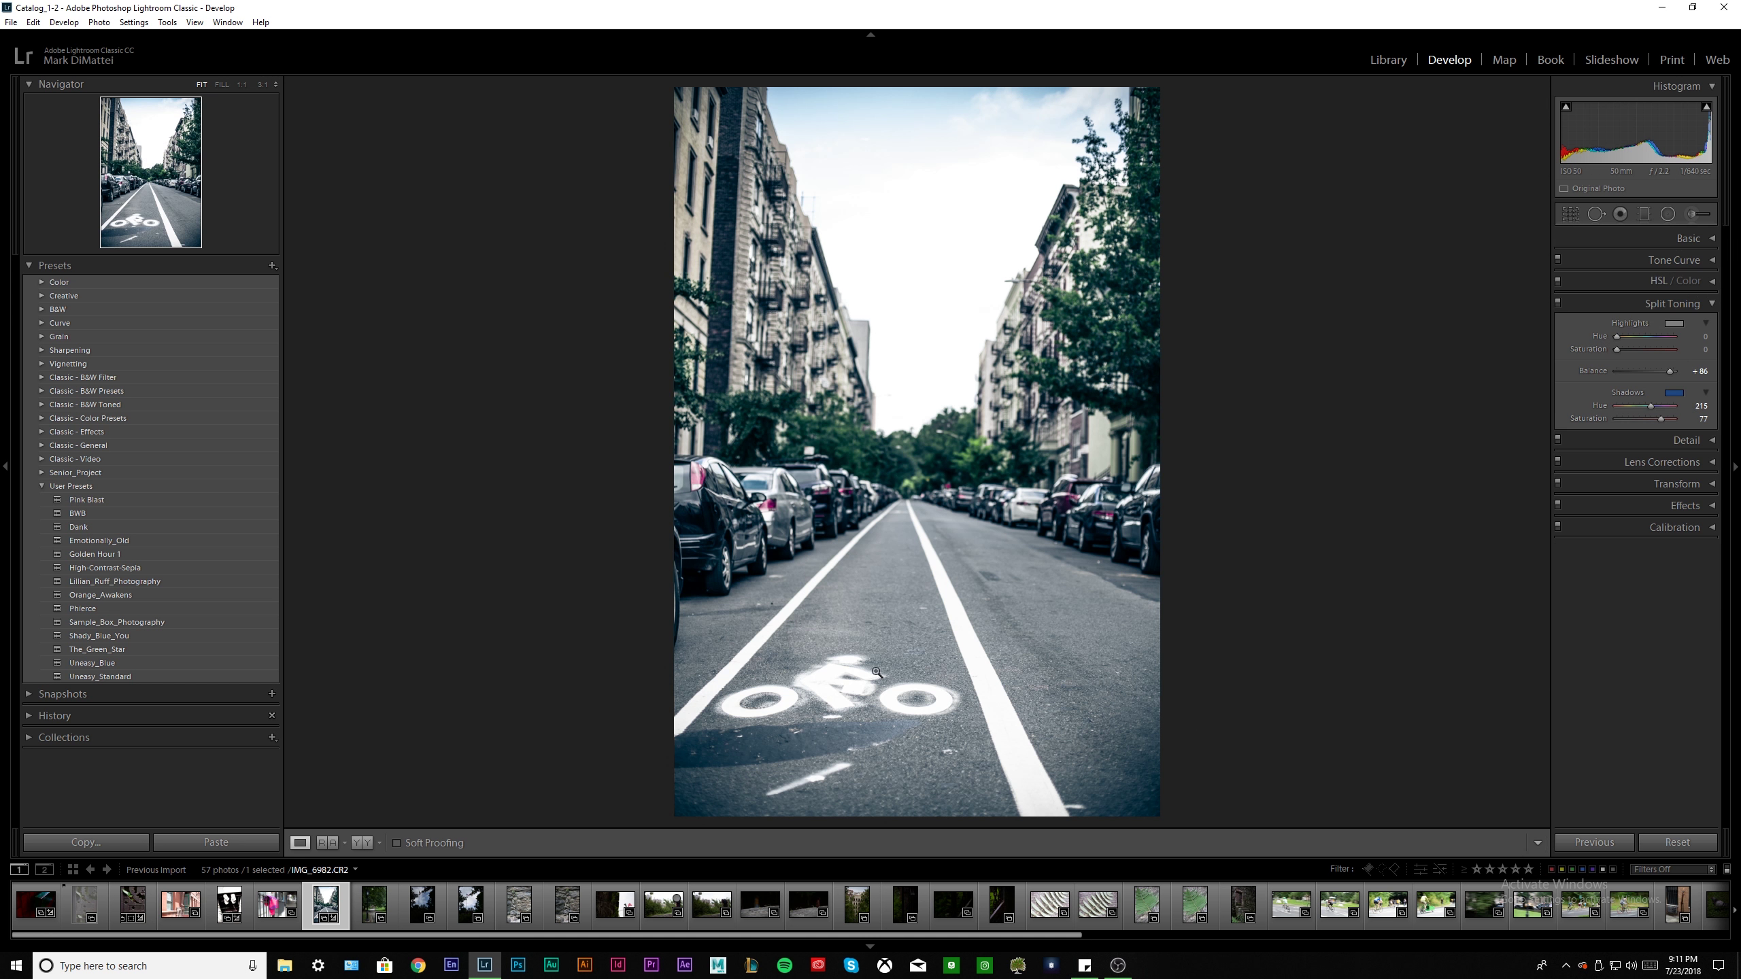
left_click(364, 896)
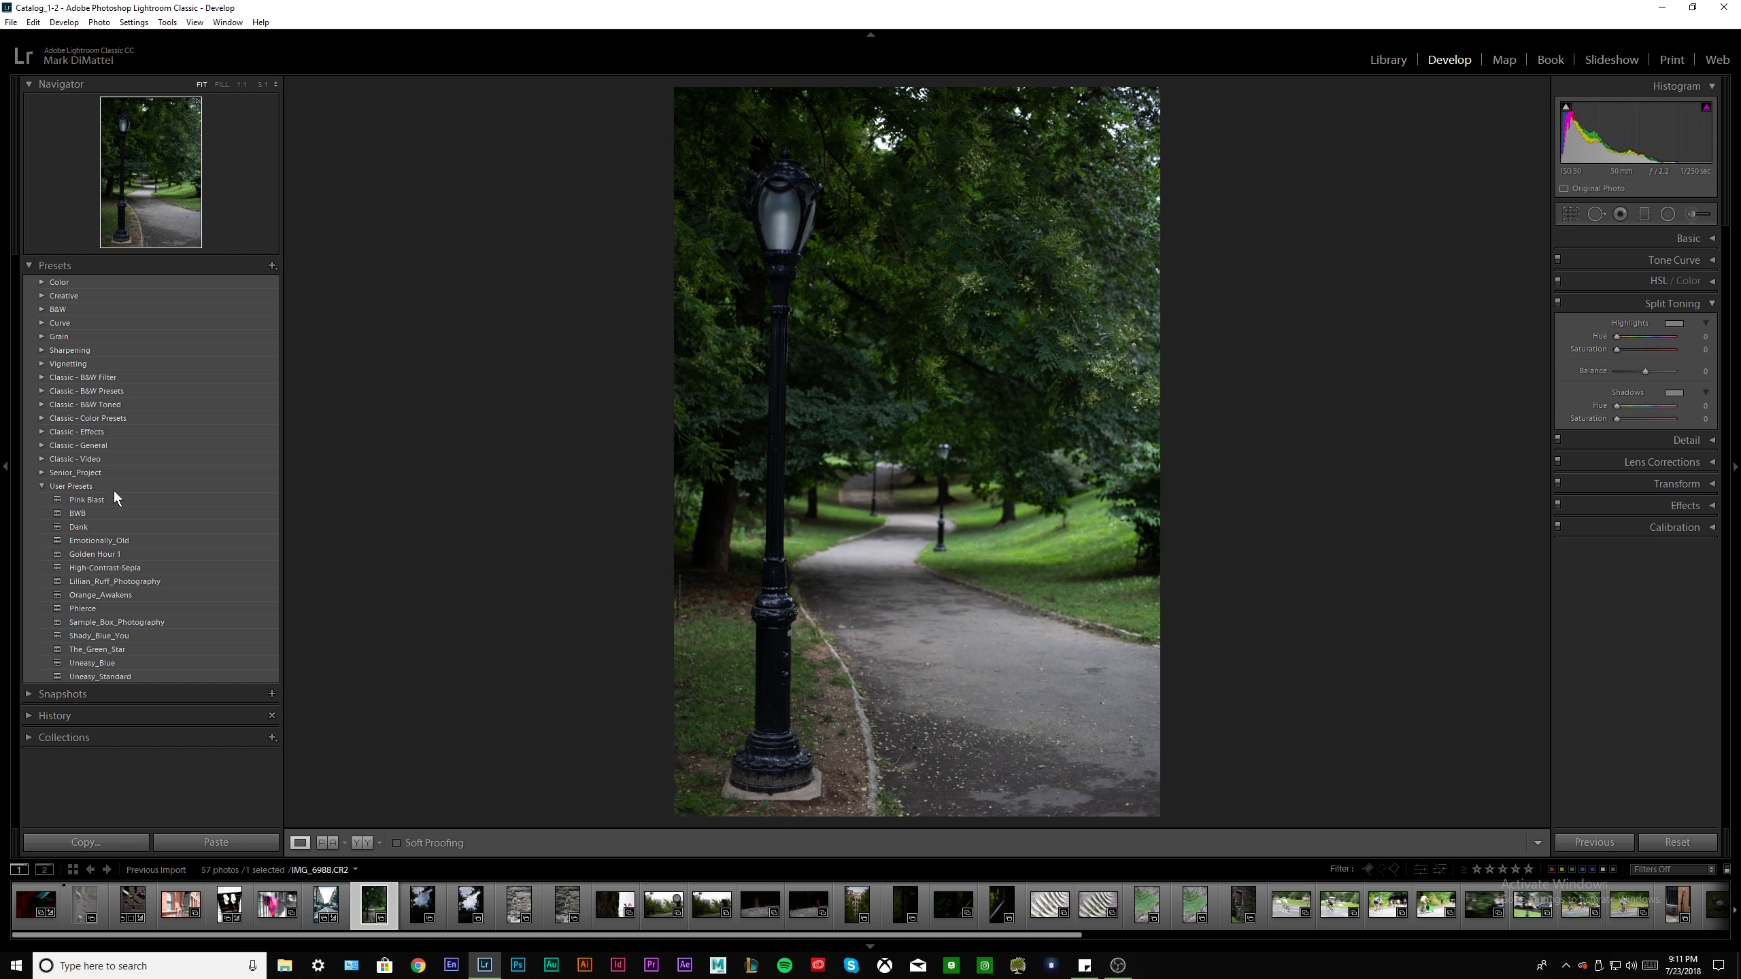
left_click(96, 510)
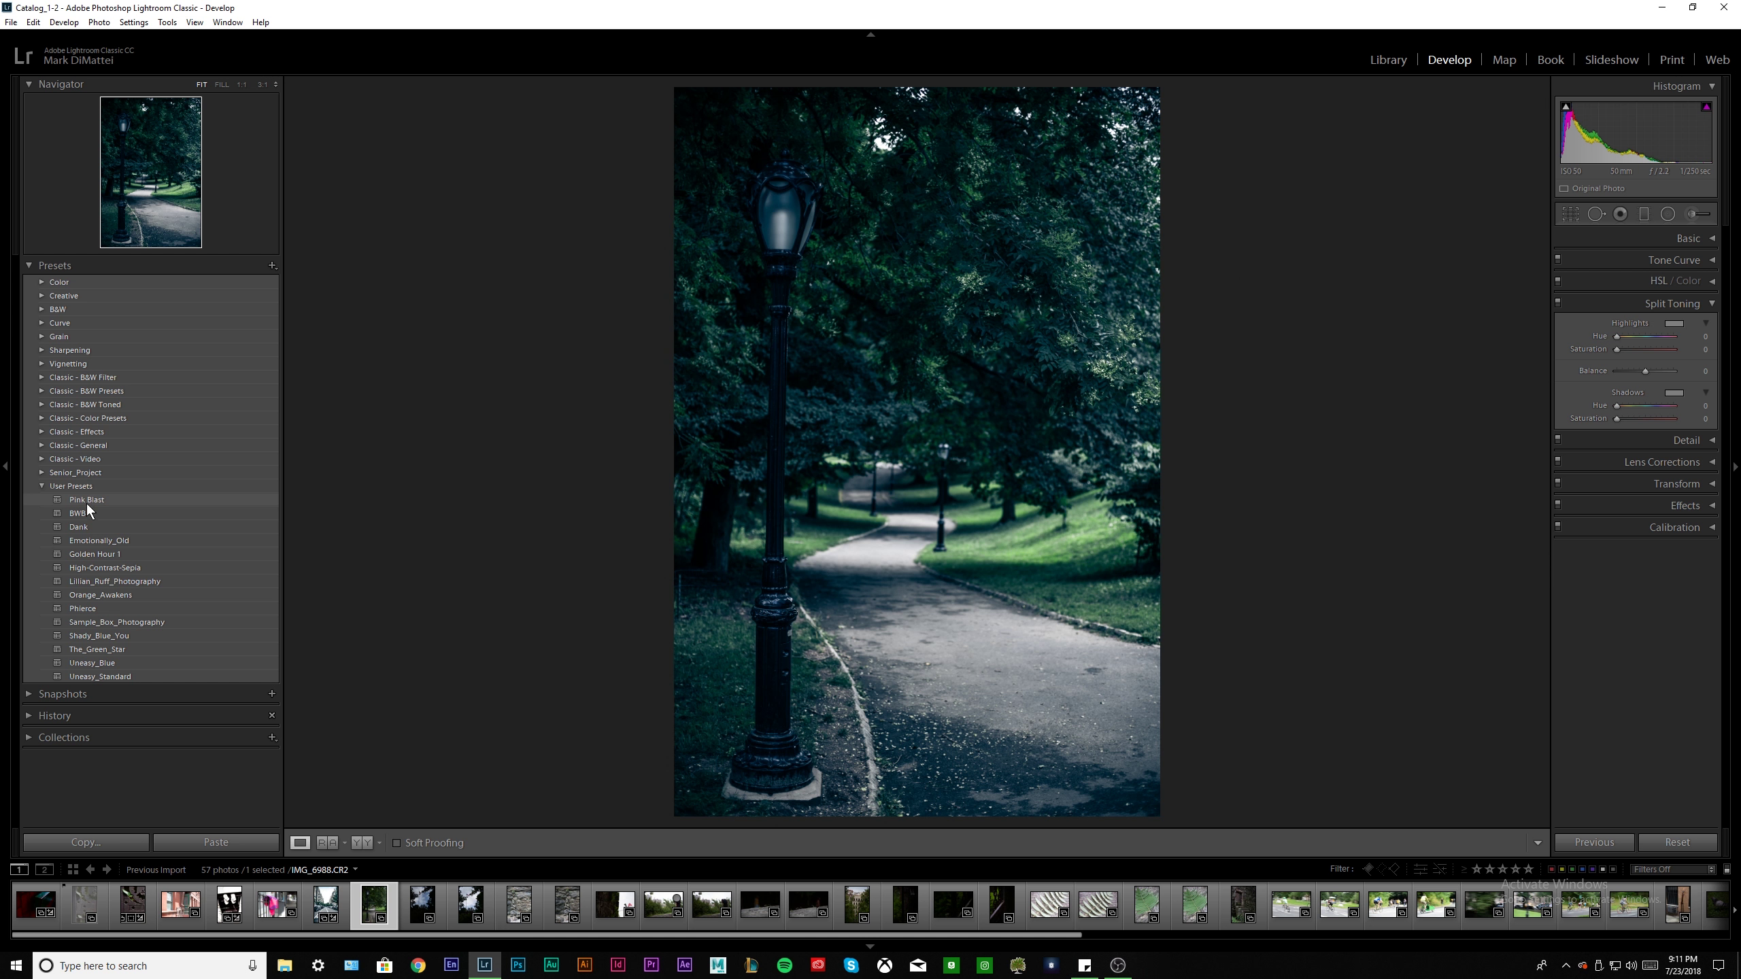
left_click(87, 514)
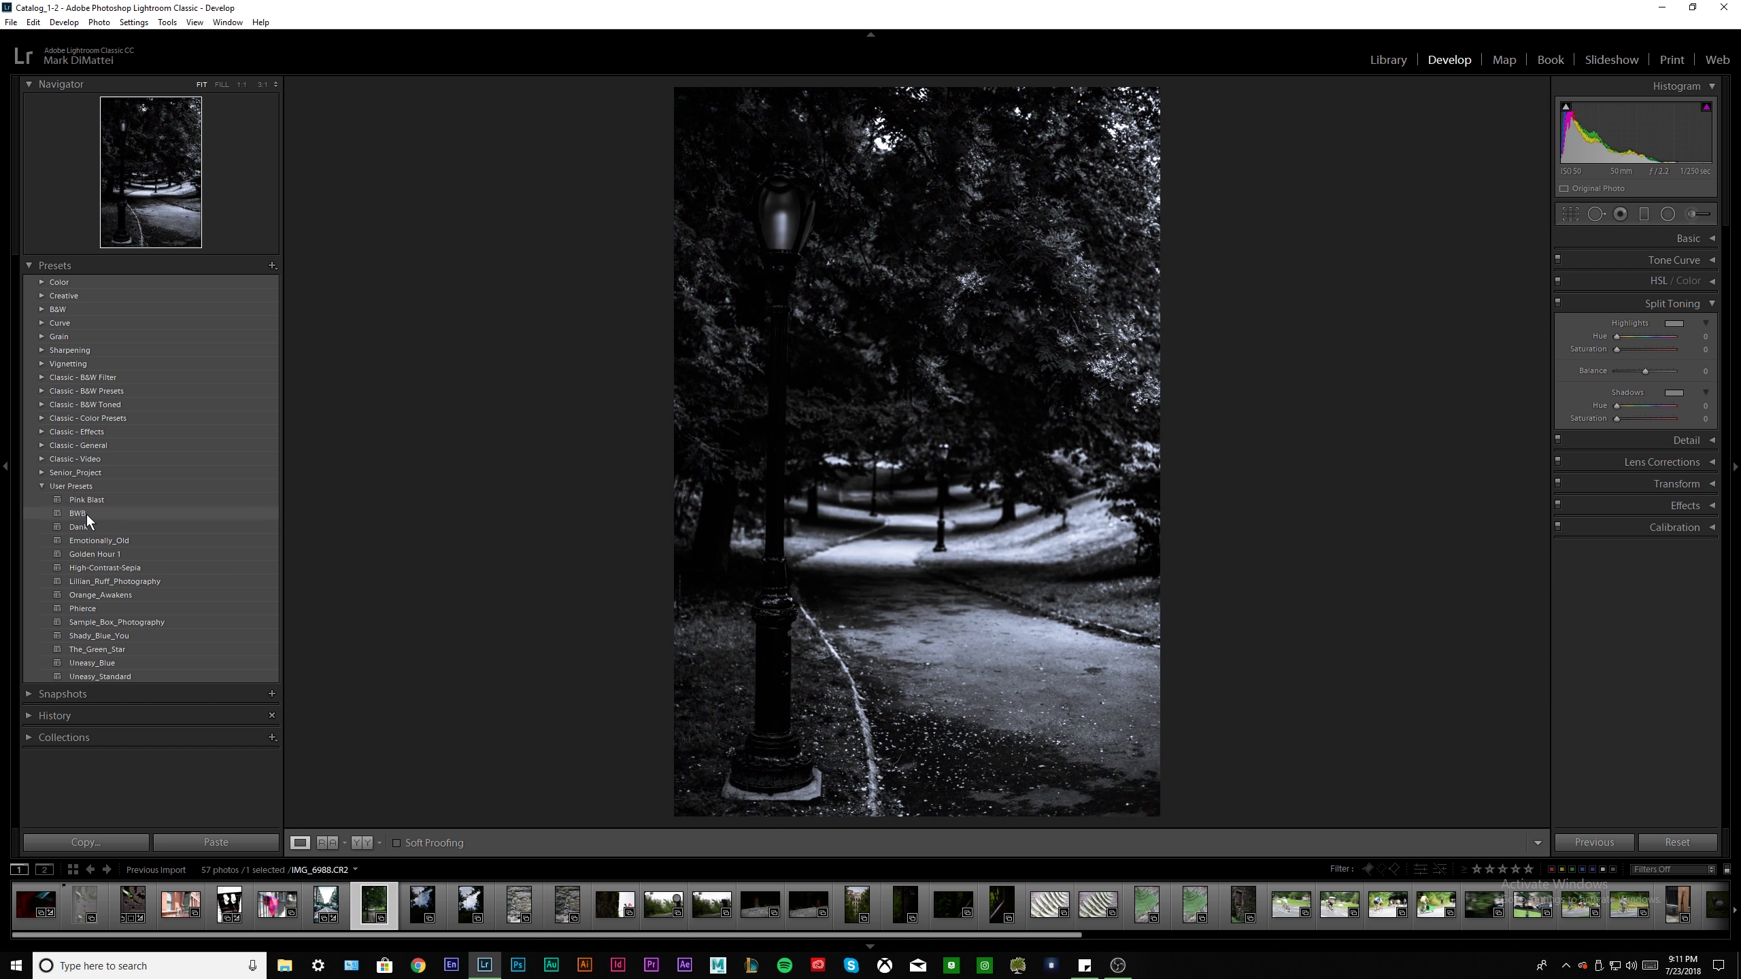
left_click(89, 501)
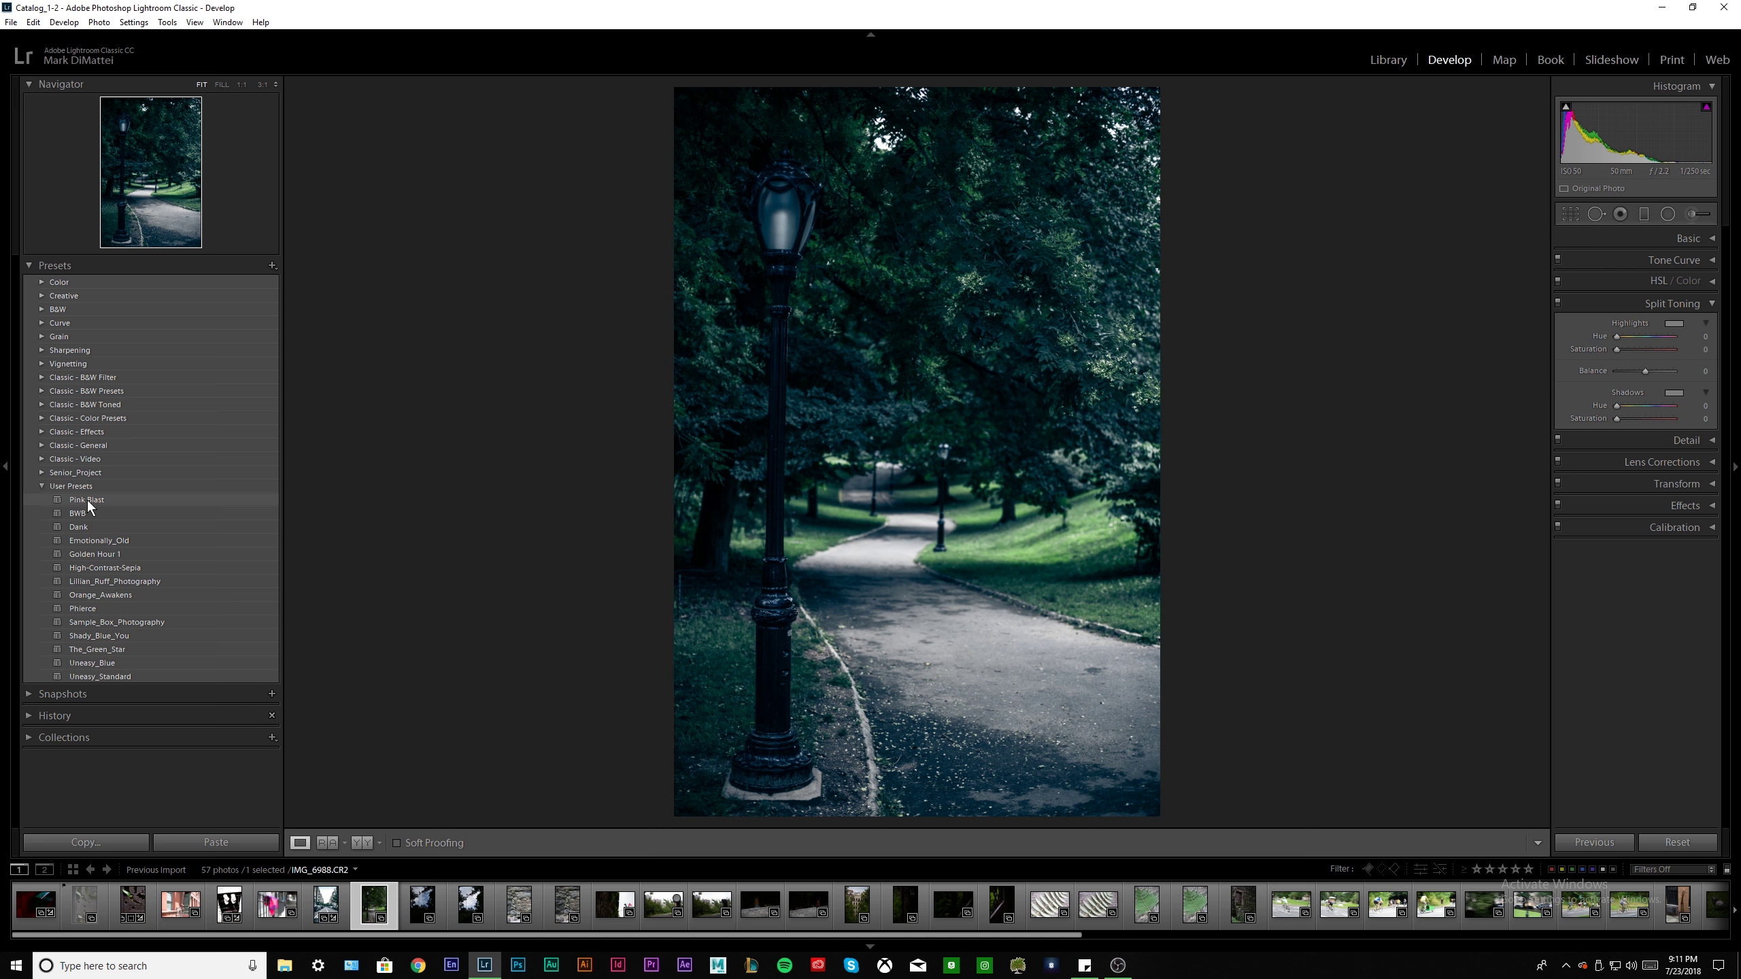
left_click(85, 519)
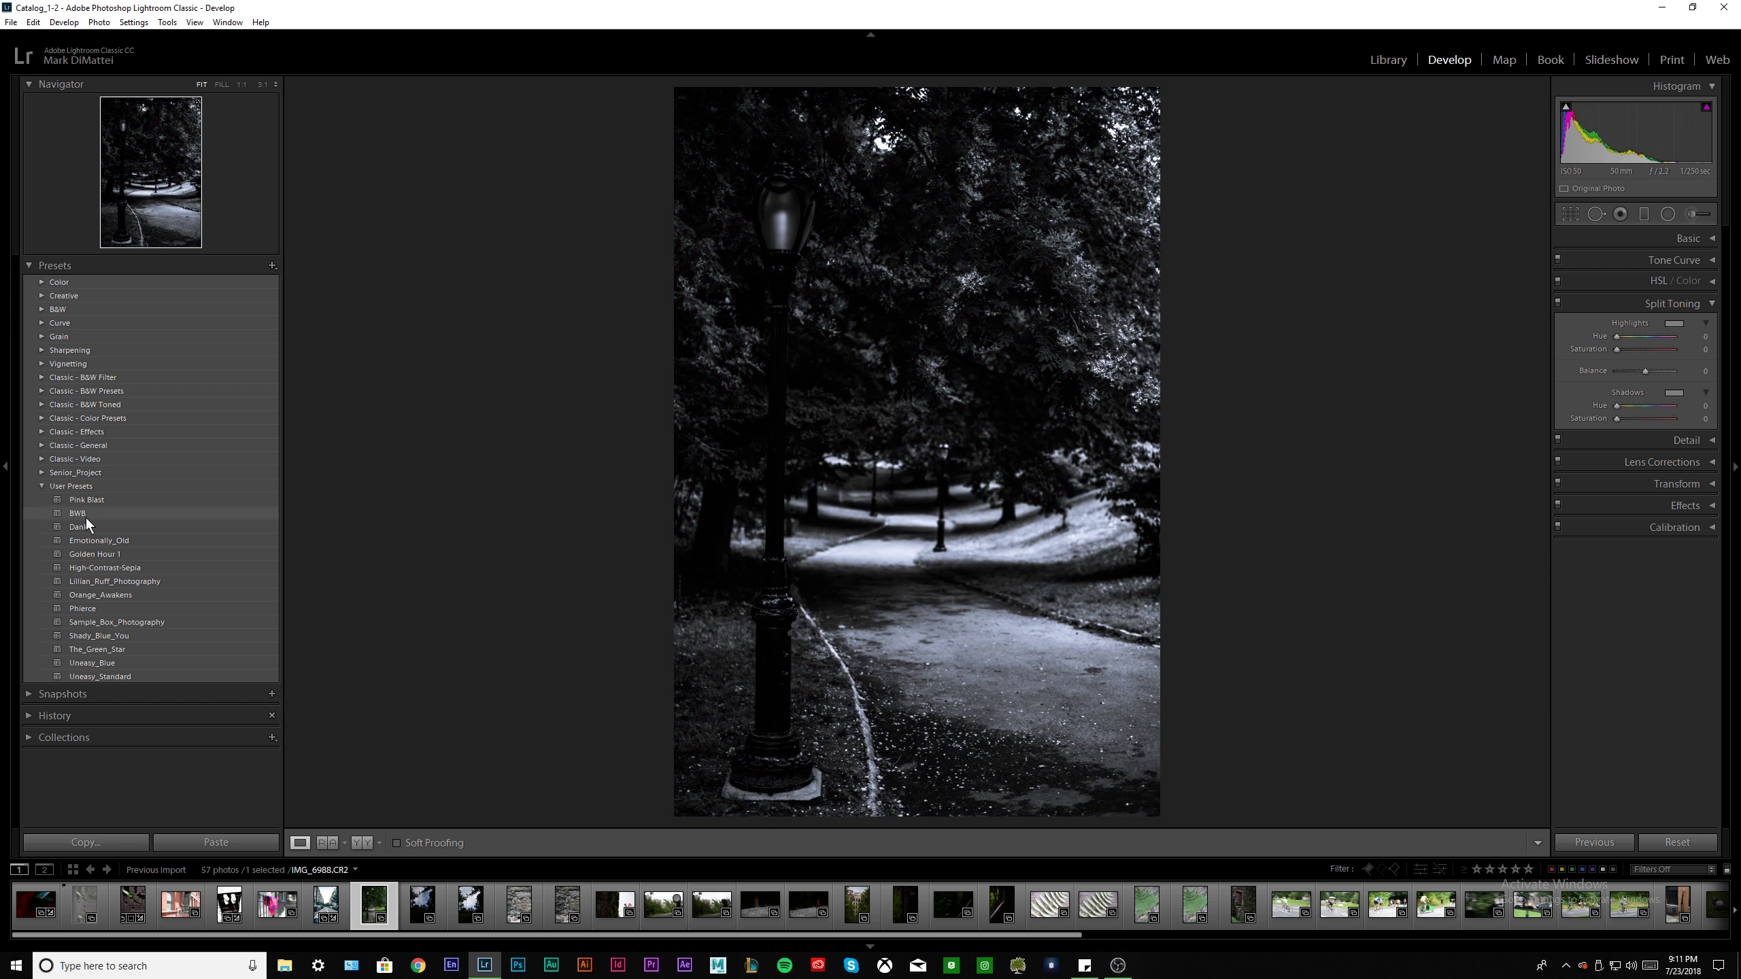
left_click(90, 525)
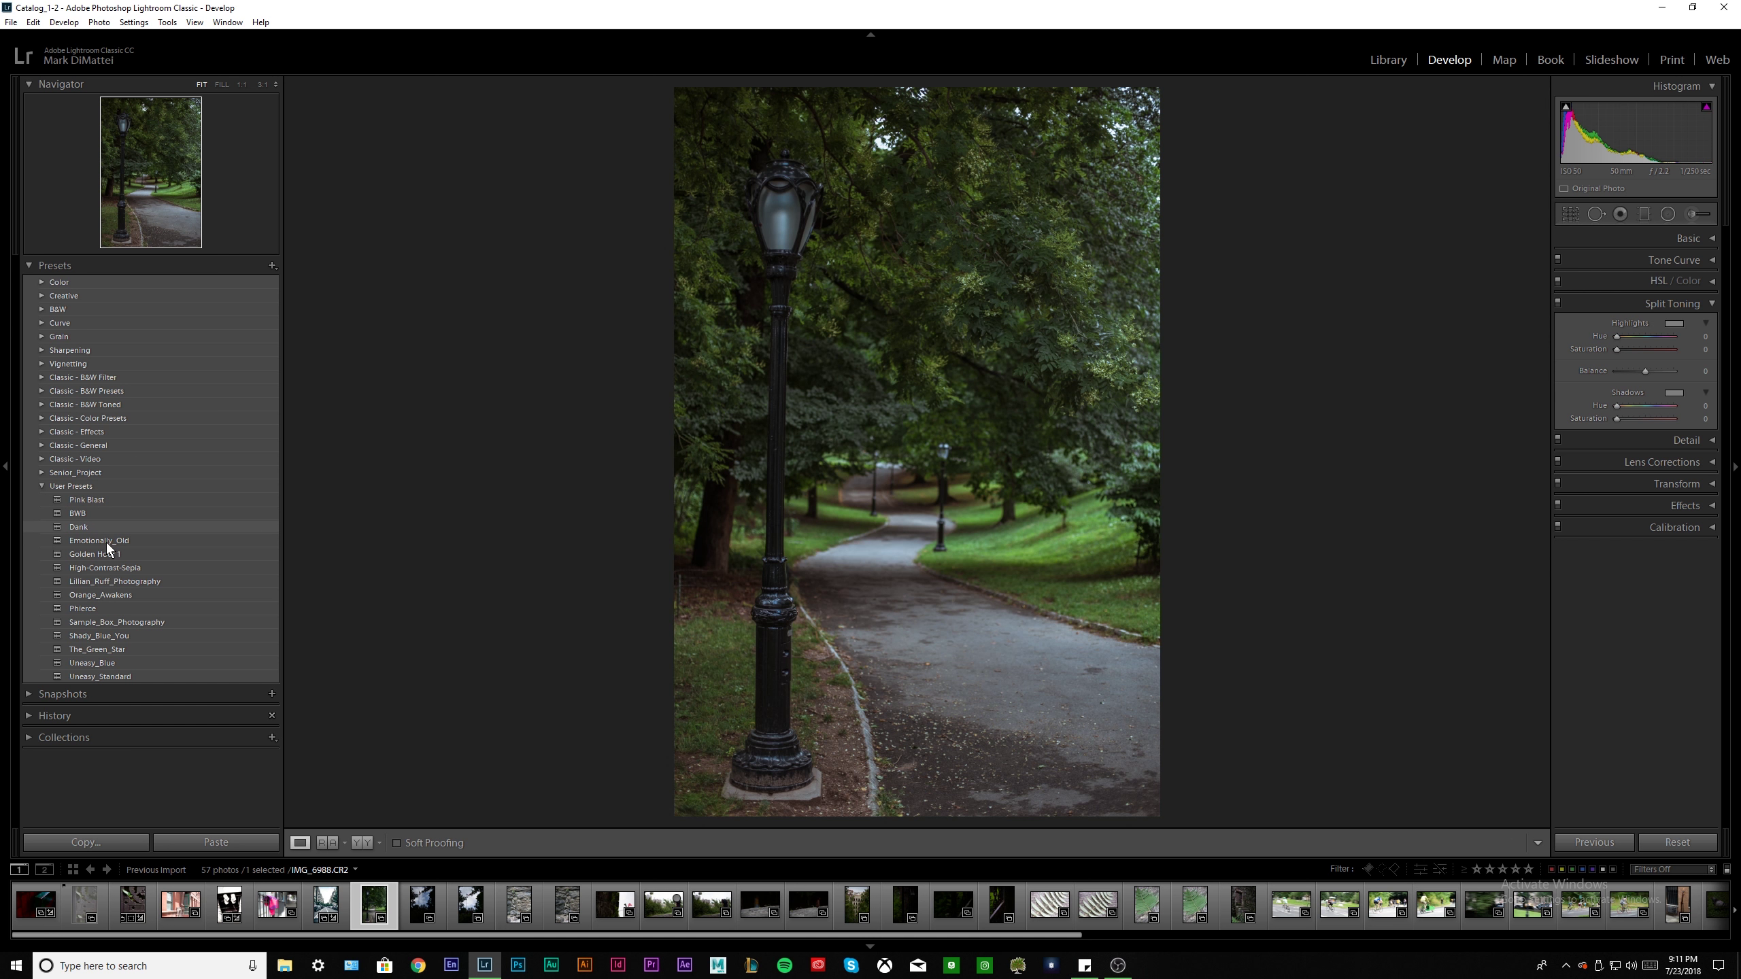
left_click(106, 542)
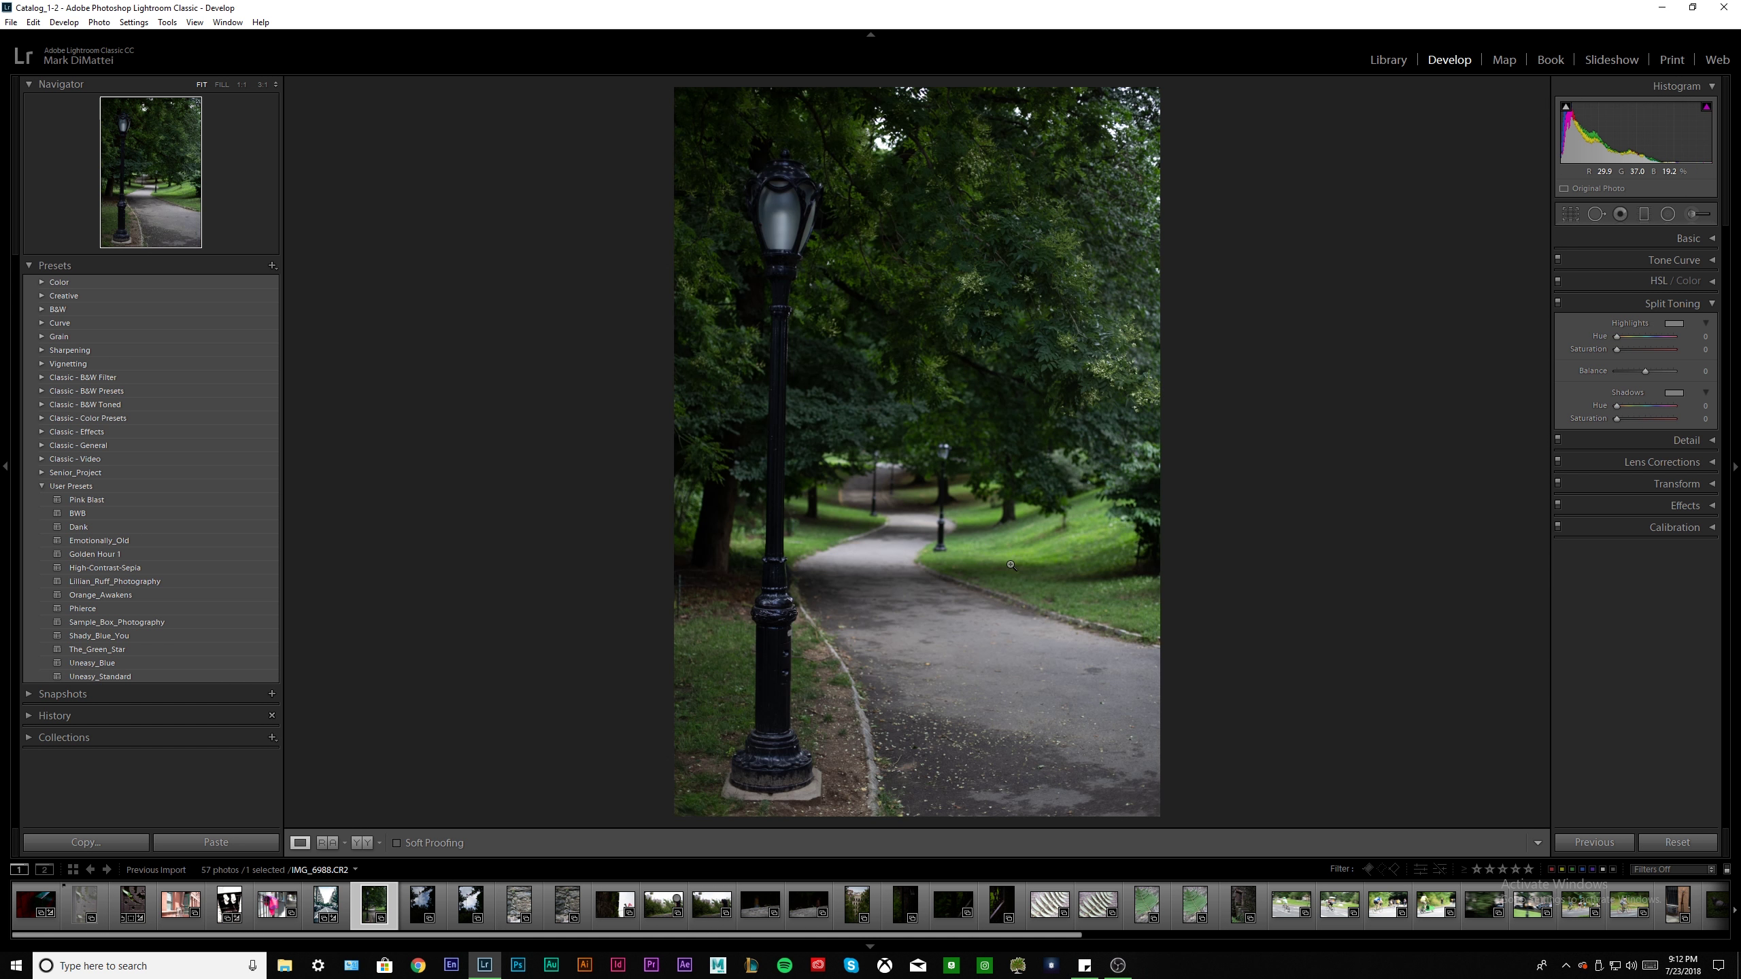
Set the lamppost photo's exposure to +0.71, contrast +33, highlights −10, shadows +45, whites +14 and blacks −31, and straighten it by −0.20
left_click(1705, 239)
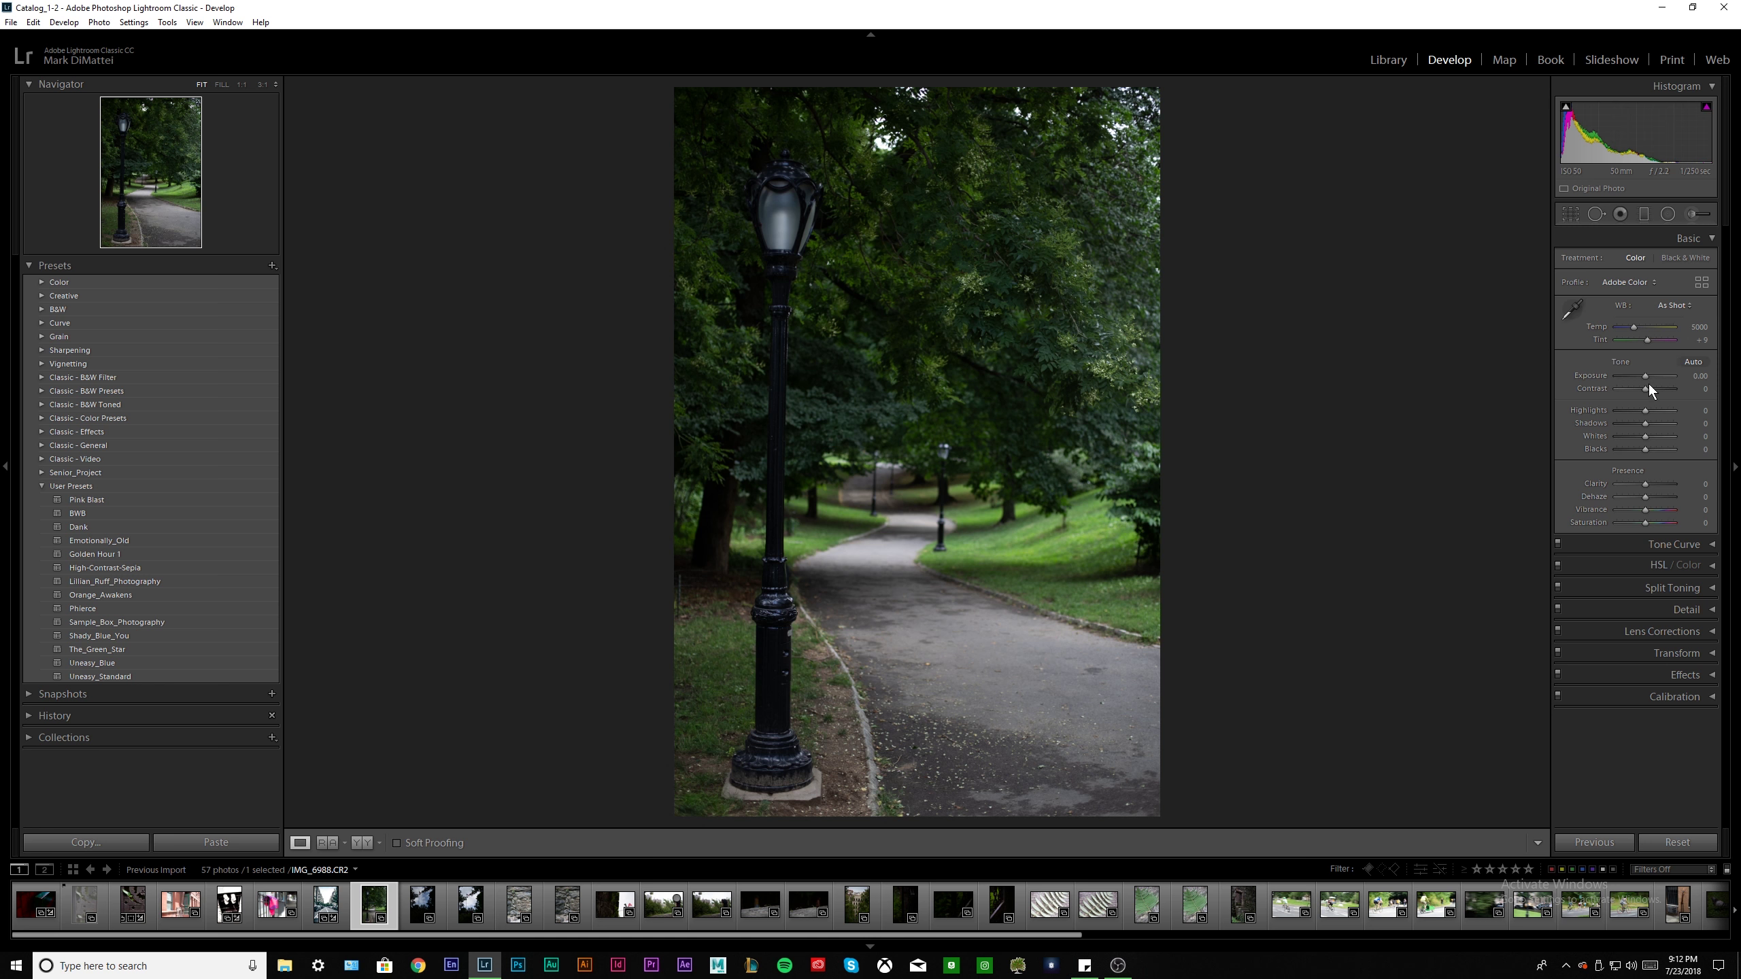
left_click_drag(1646, 390, 1659, 424)
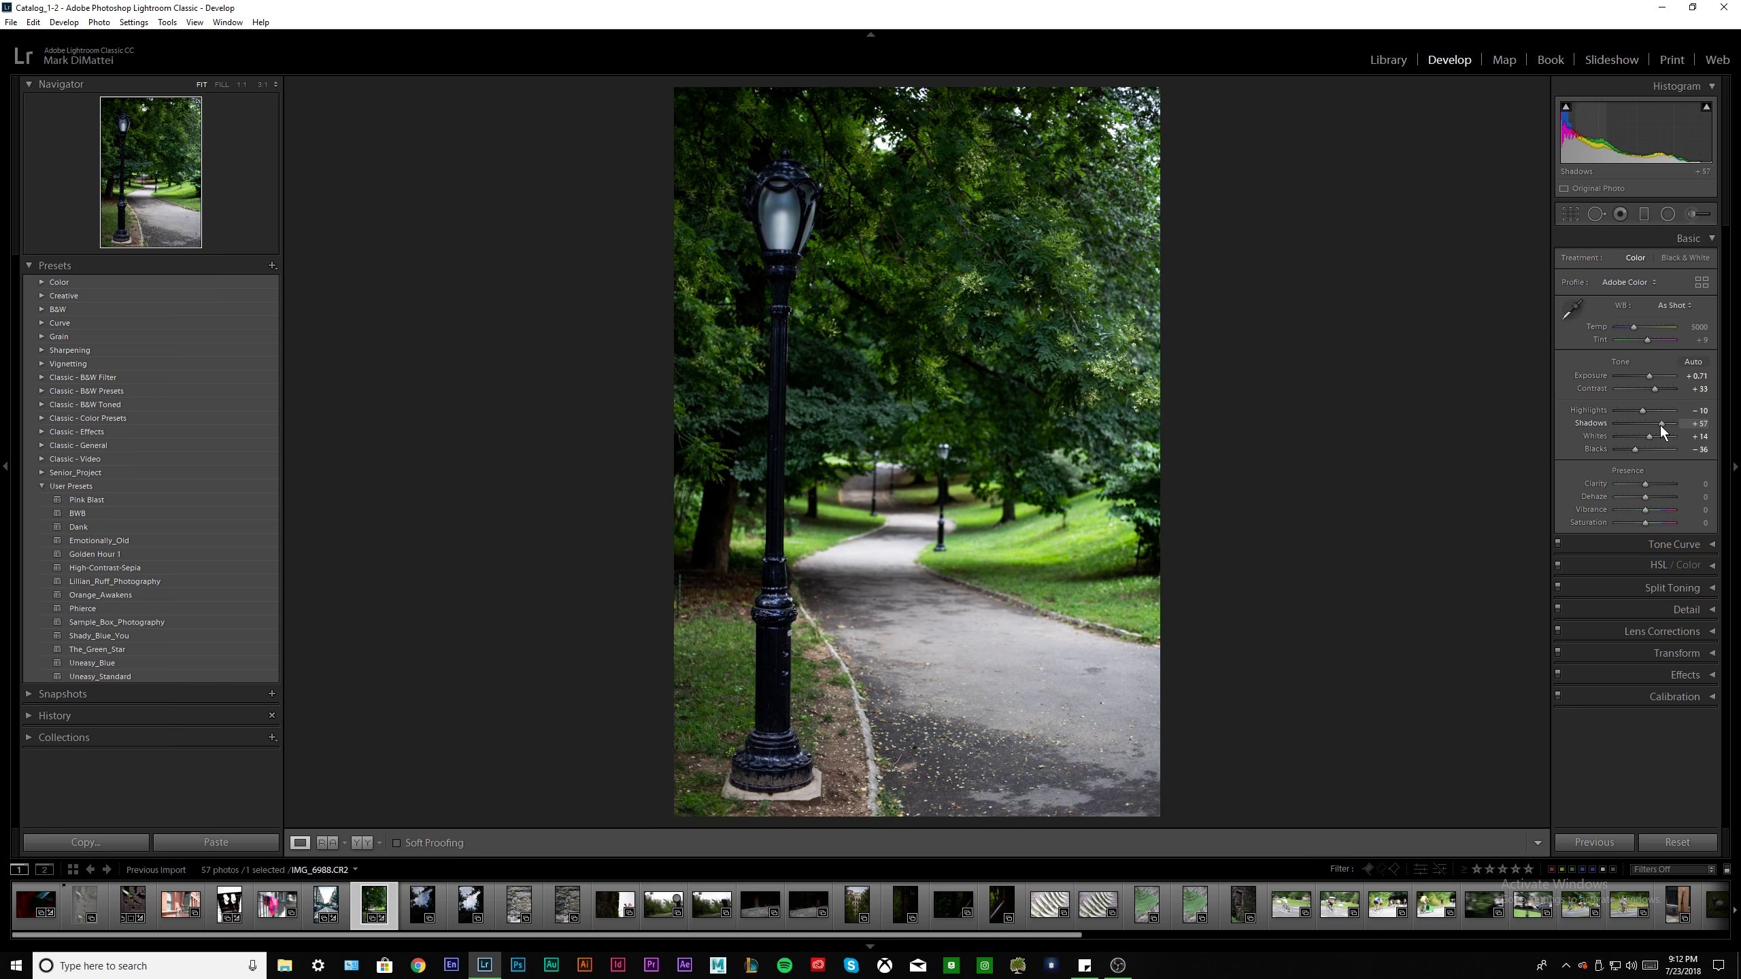
left_click(1569, 214)
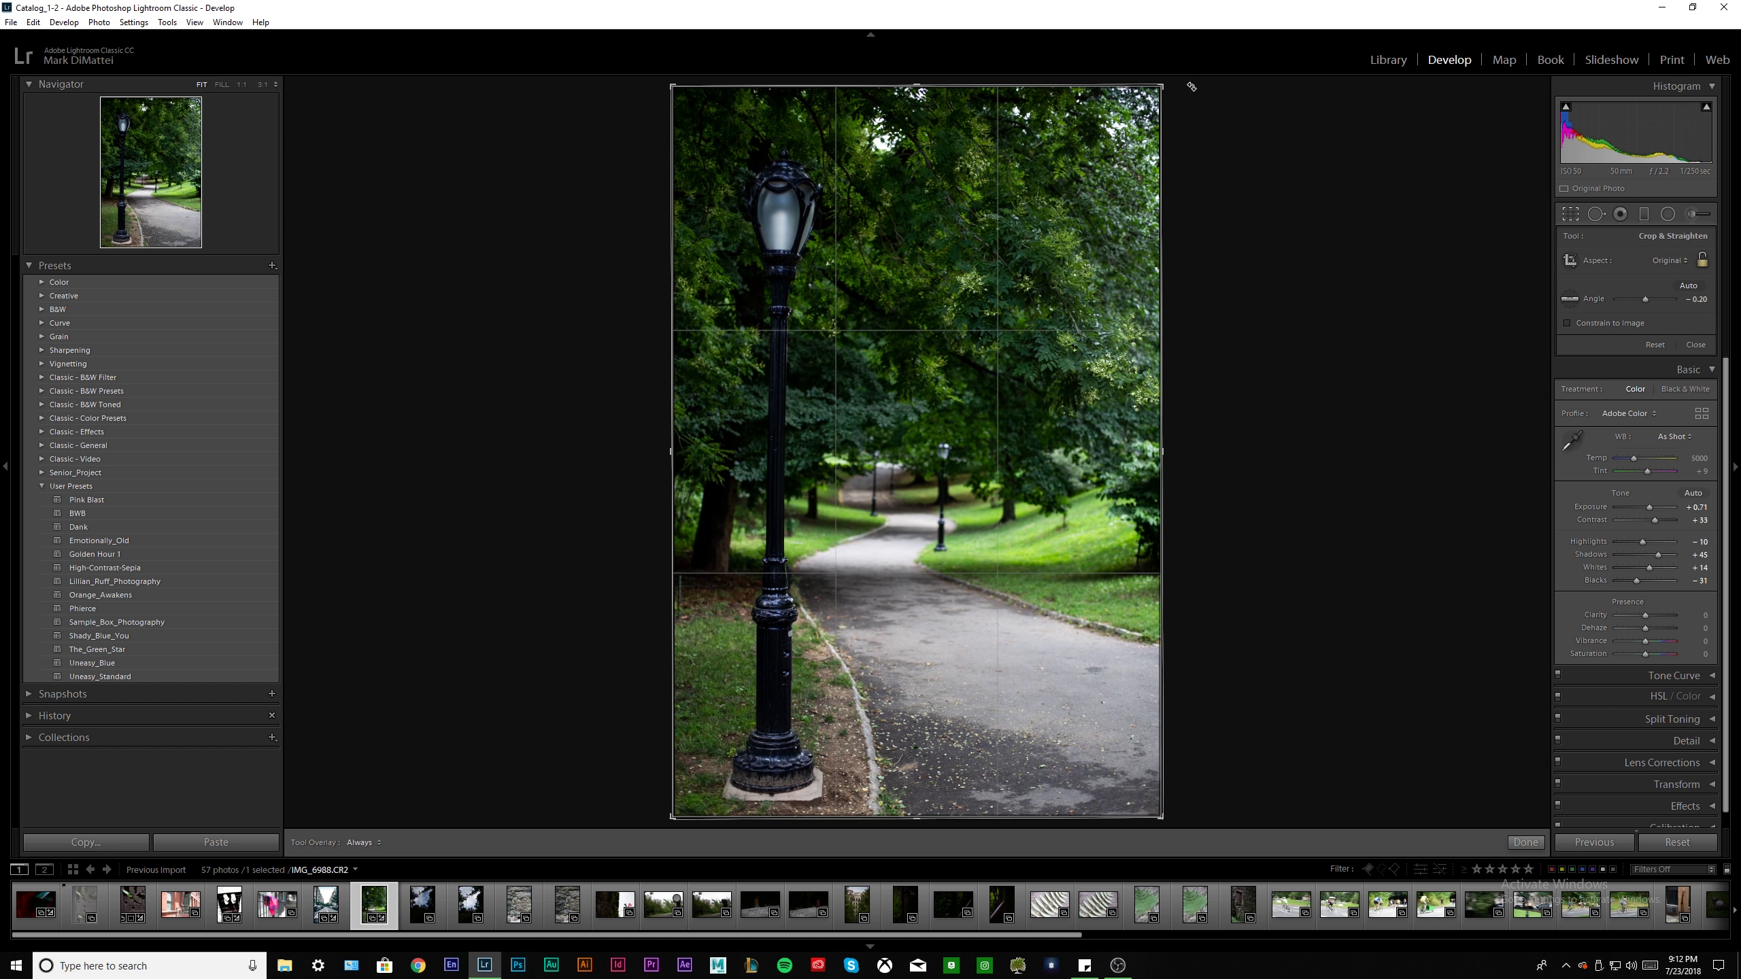
key("r")
Return to the bike lane street photo, crop its left edge slightly and straighten it by −0.07
key("Left")
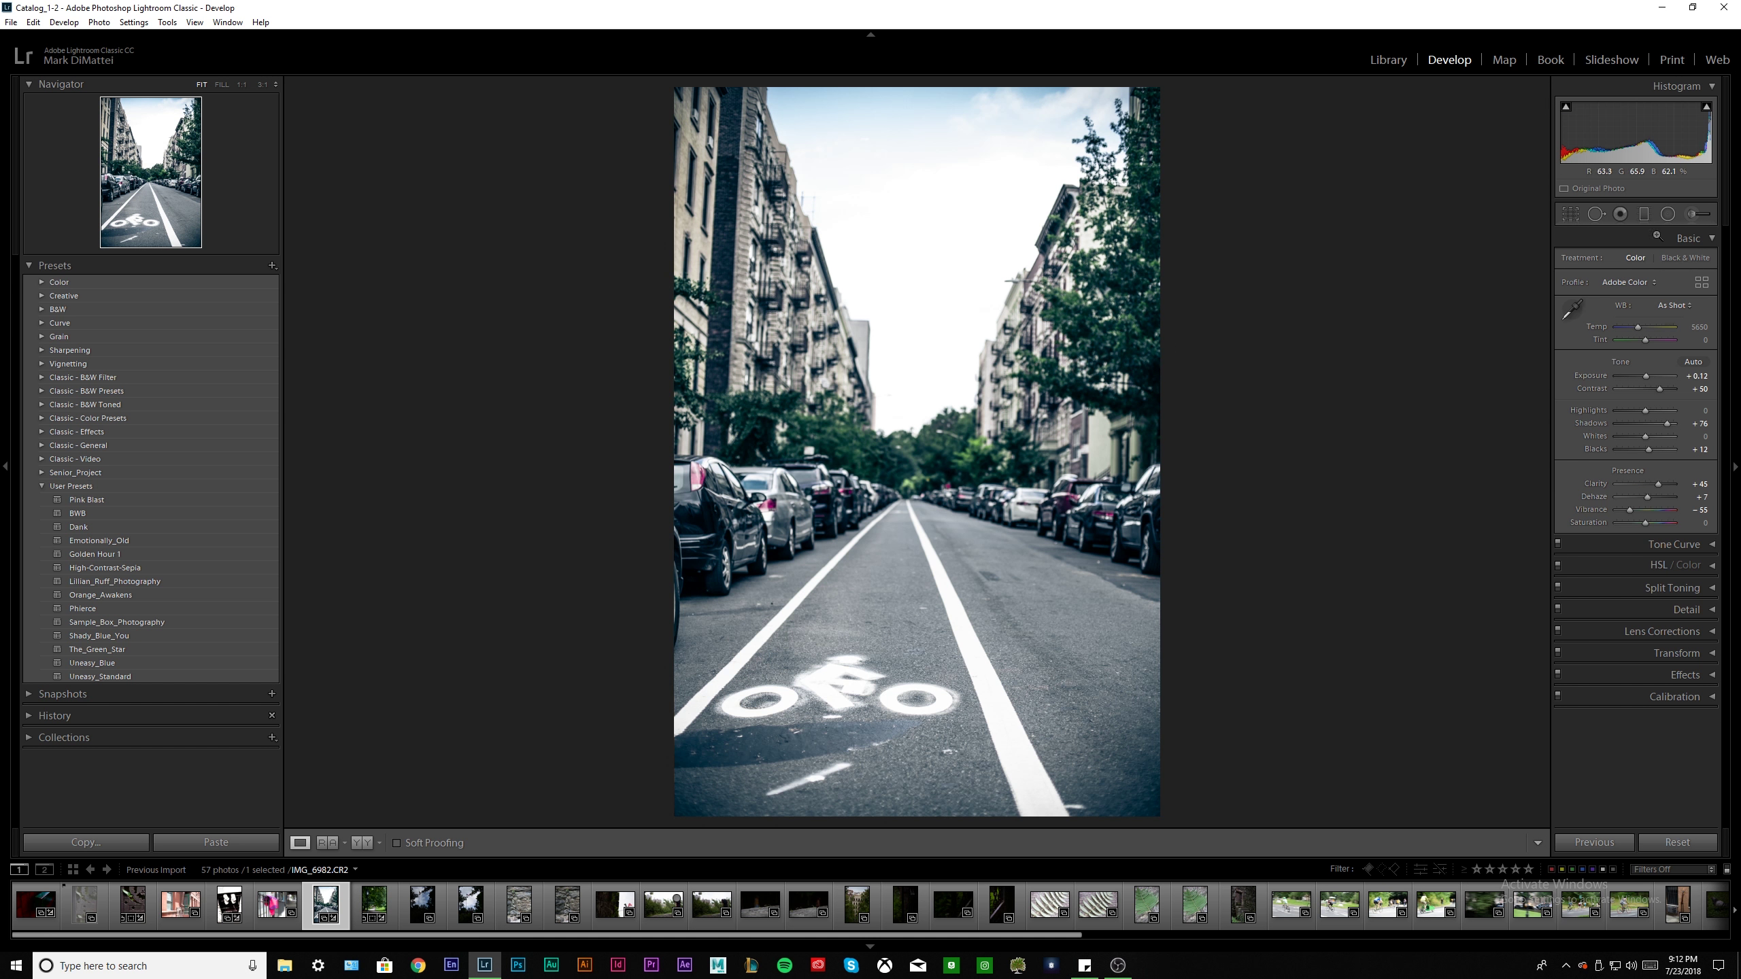
left_click(1569, 214)
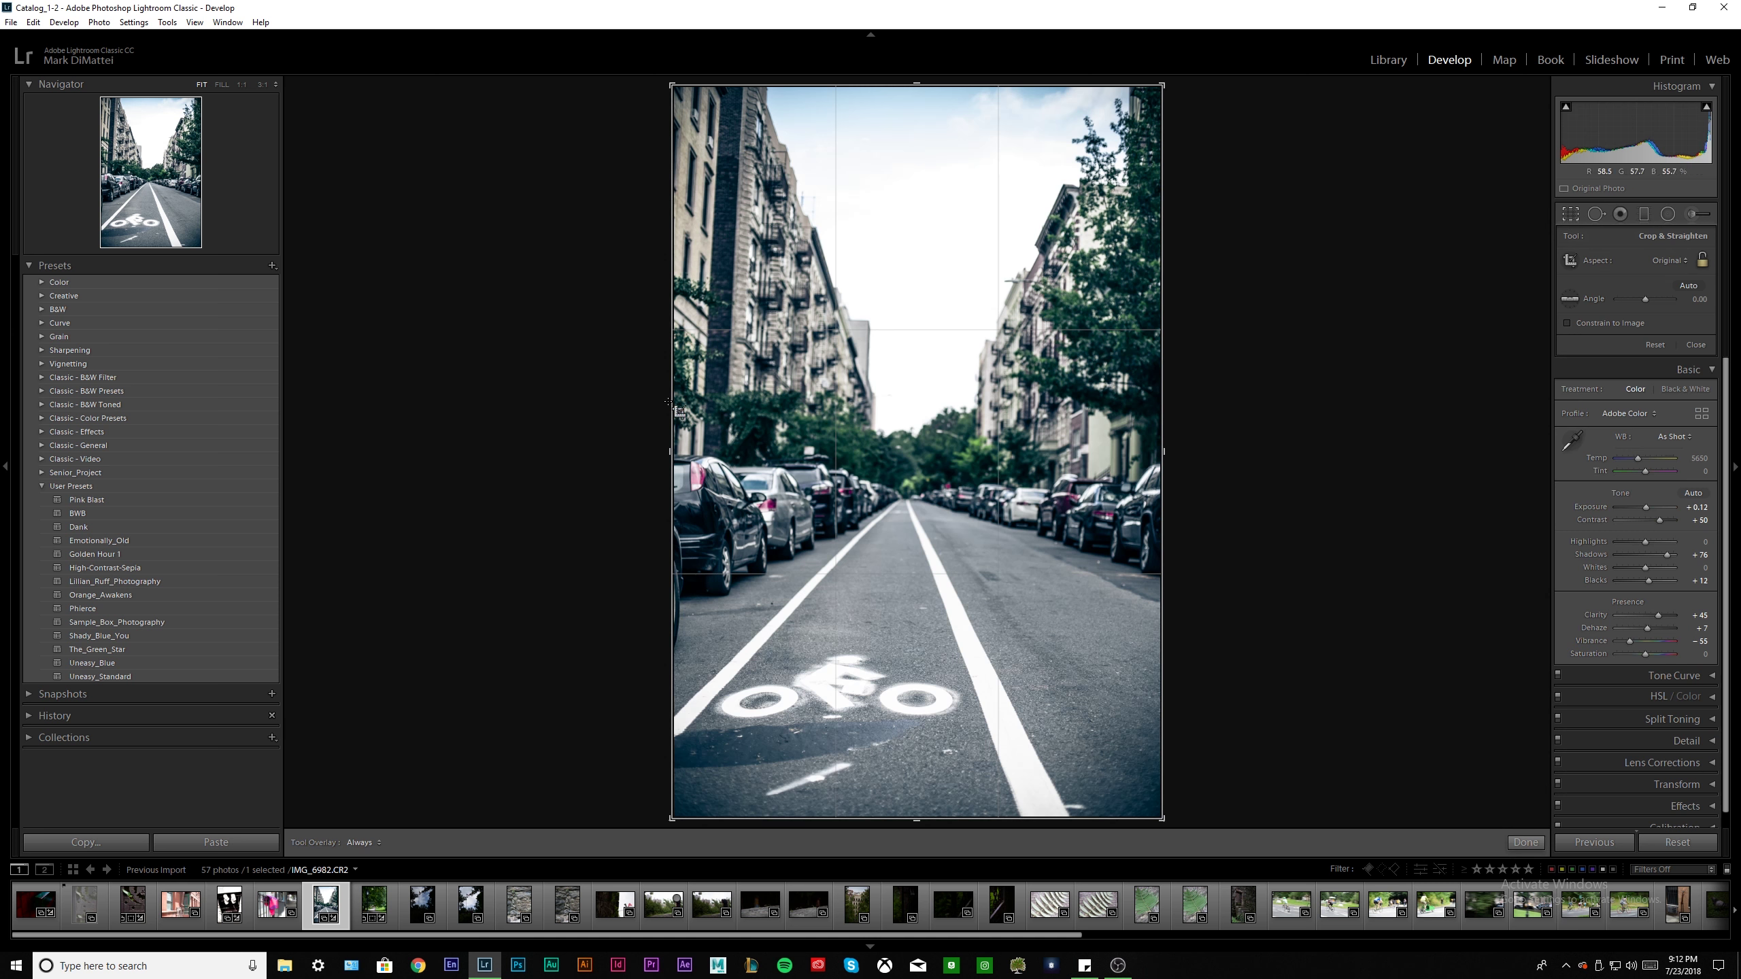
left_click_drag(672, 433, 676, 433)
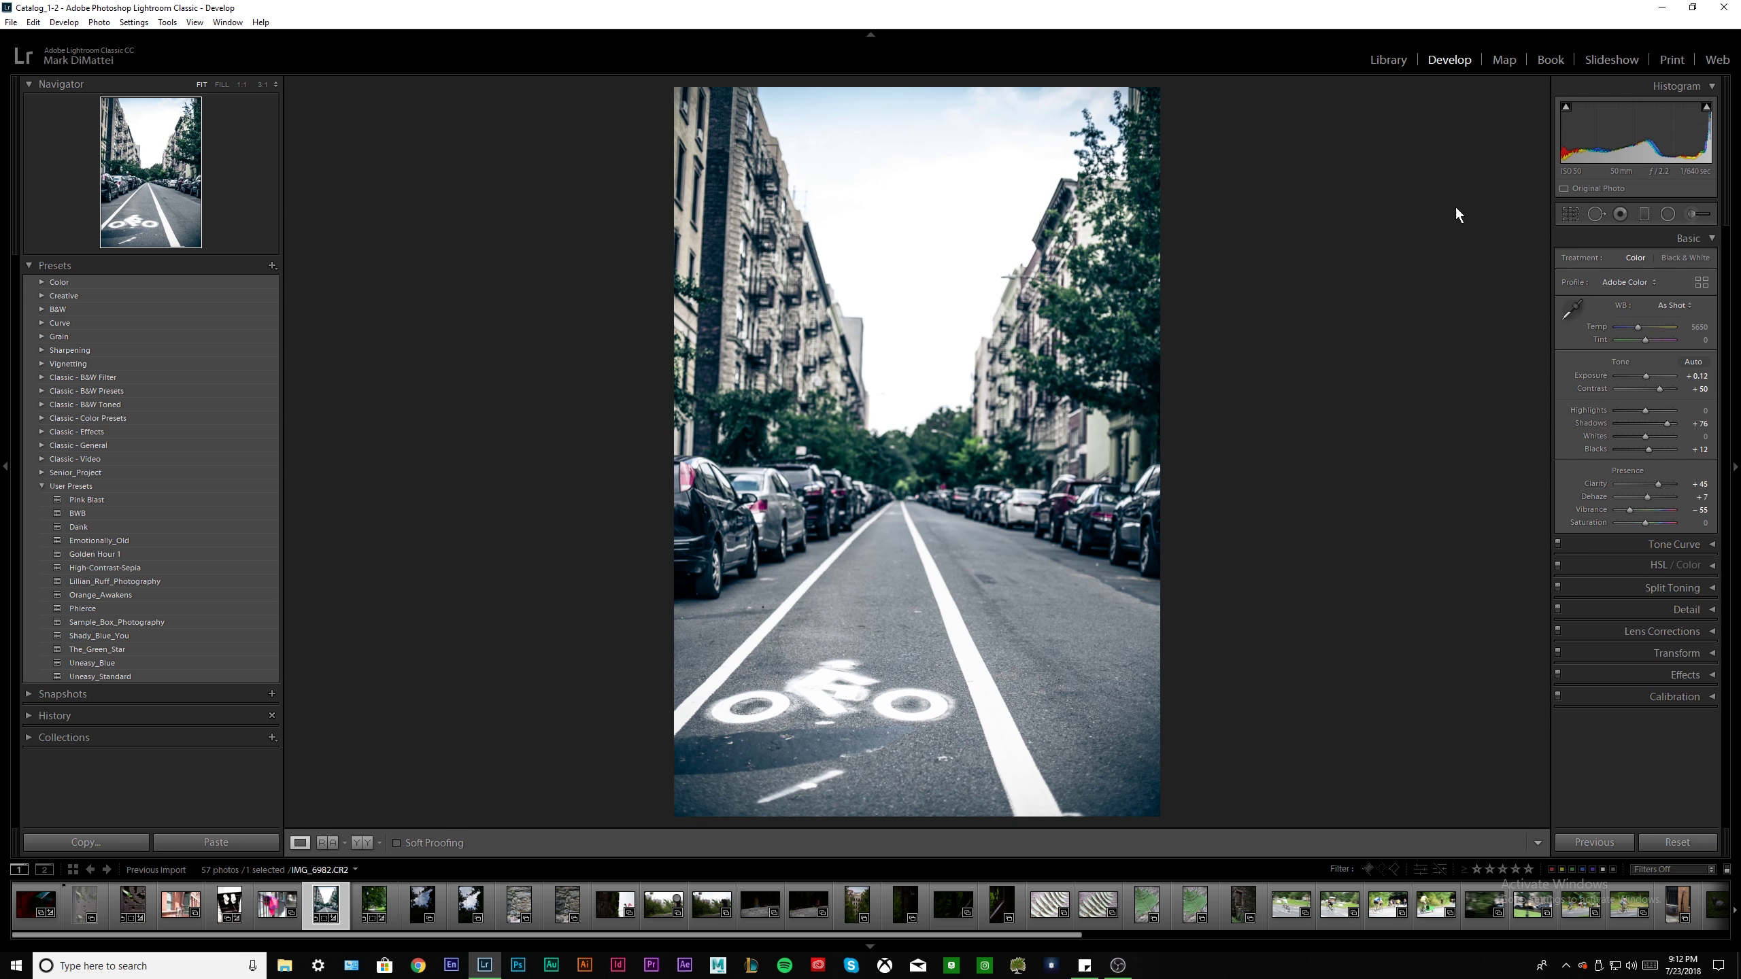
key("r")
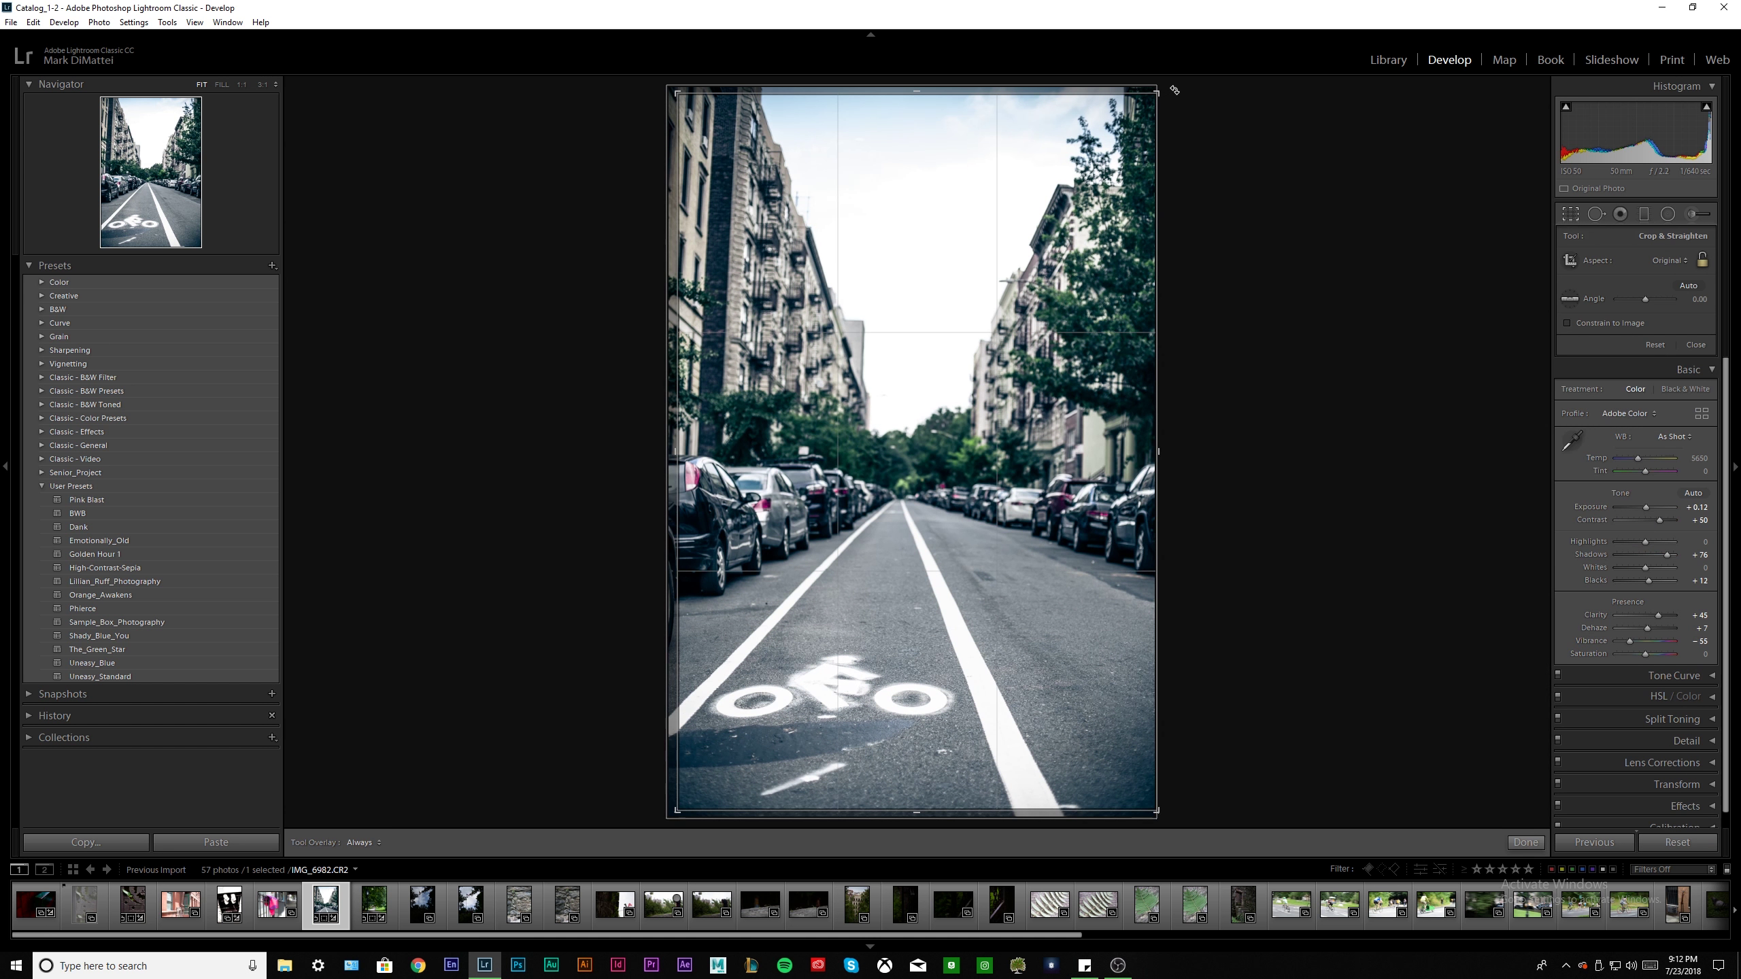
left_click_drag(1173, 90, 1174, 88)
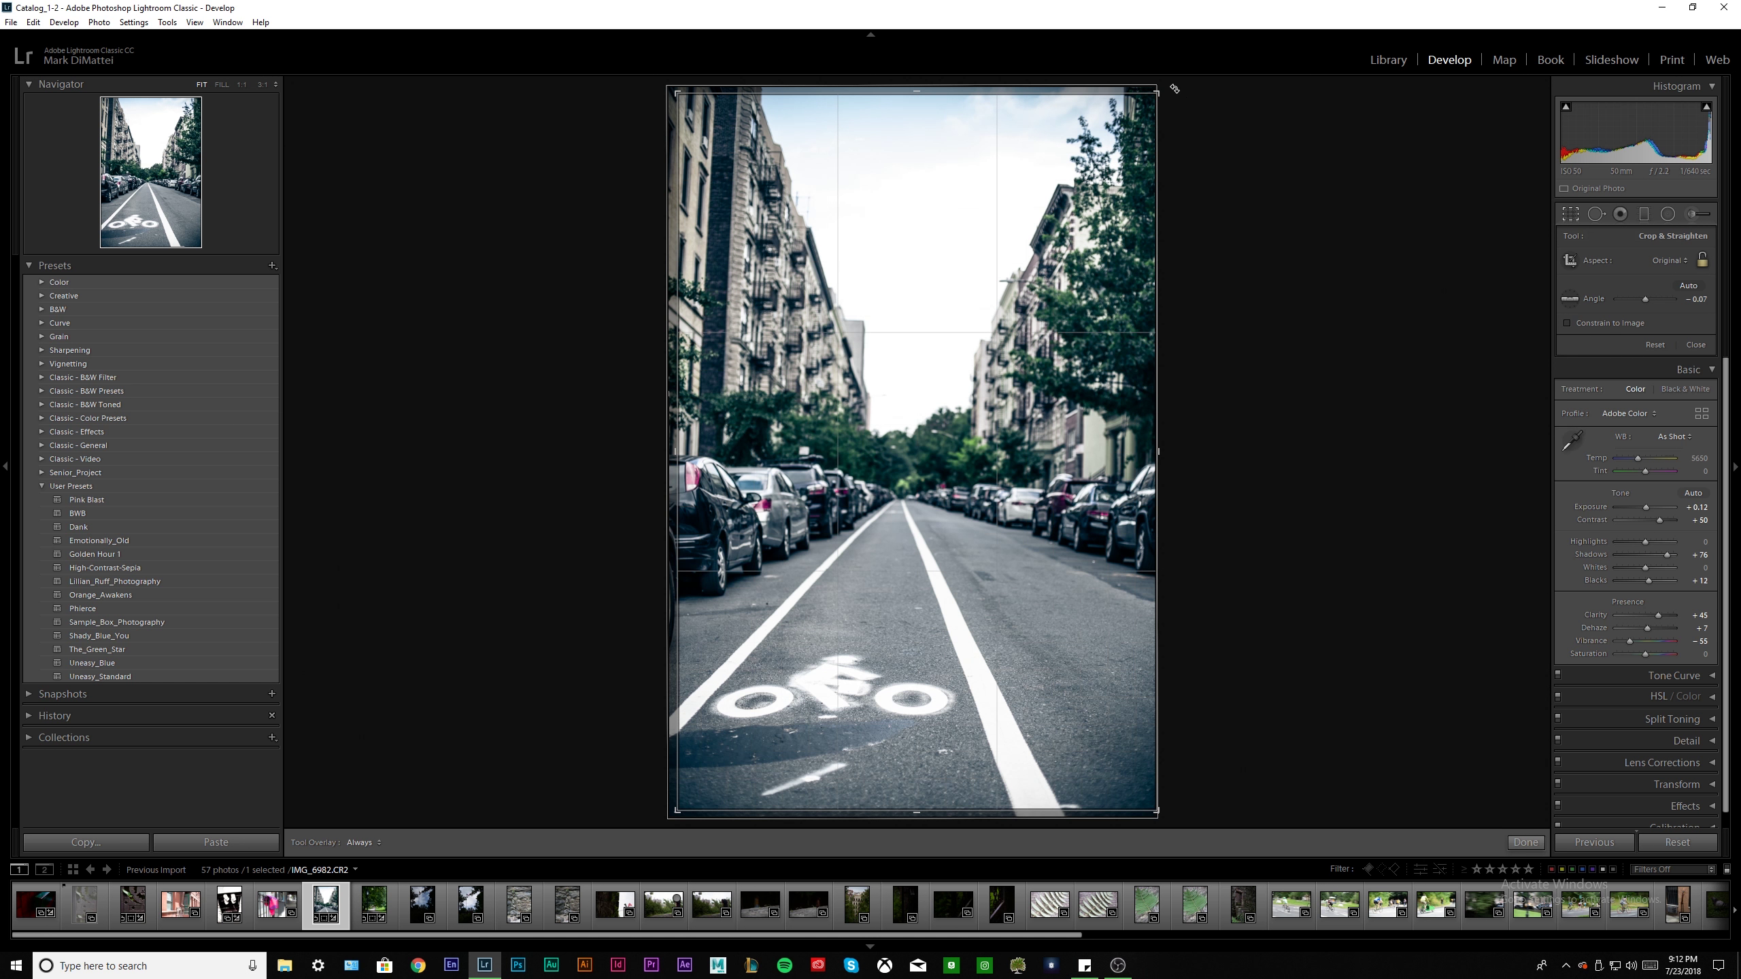
key("Return")
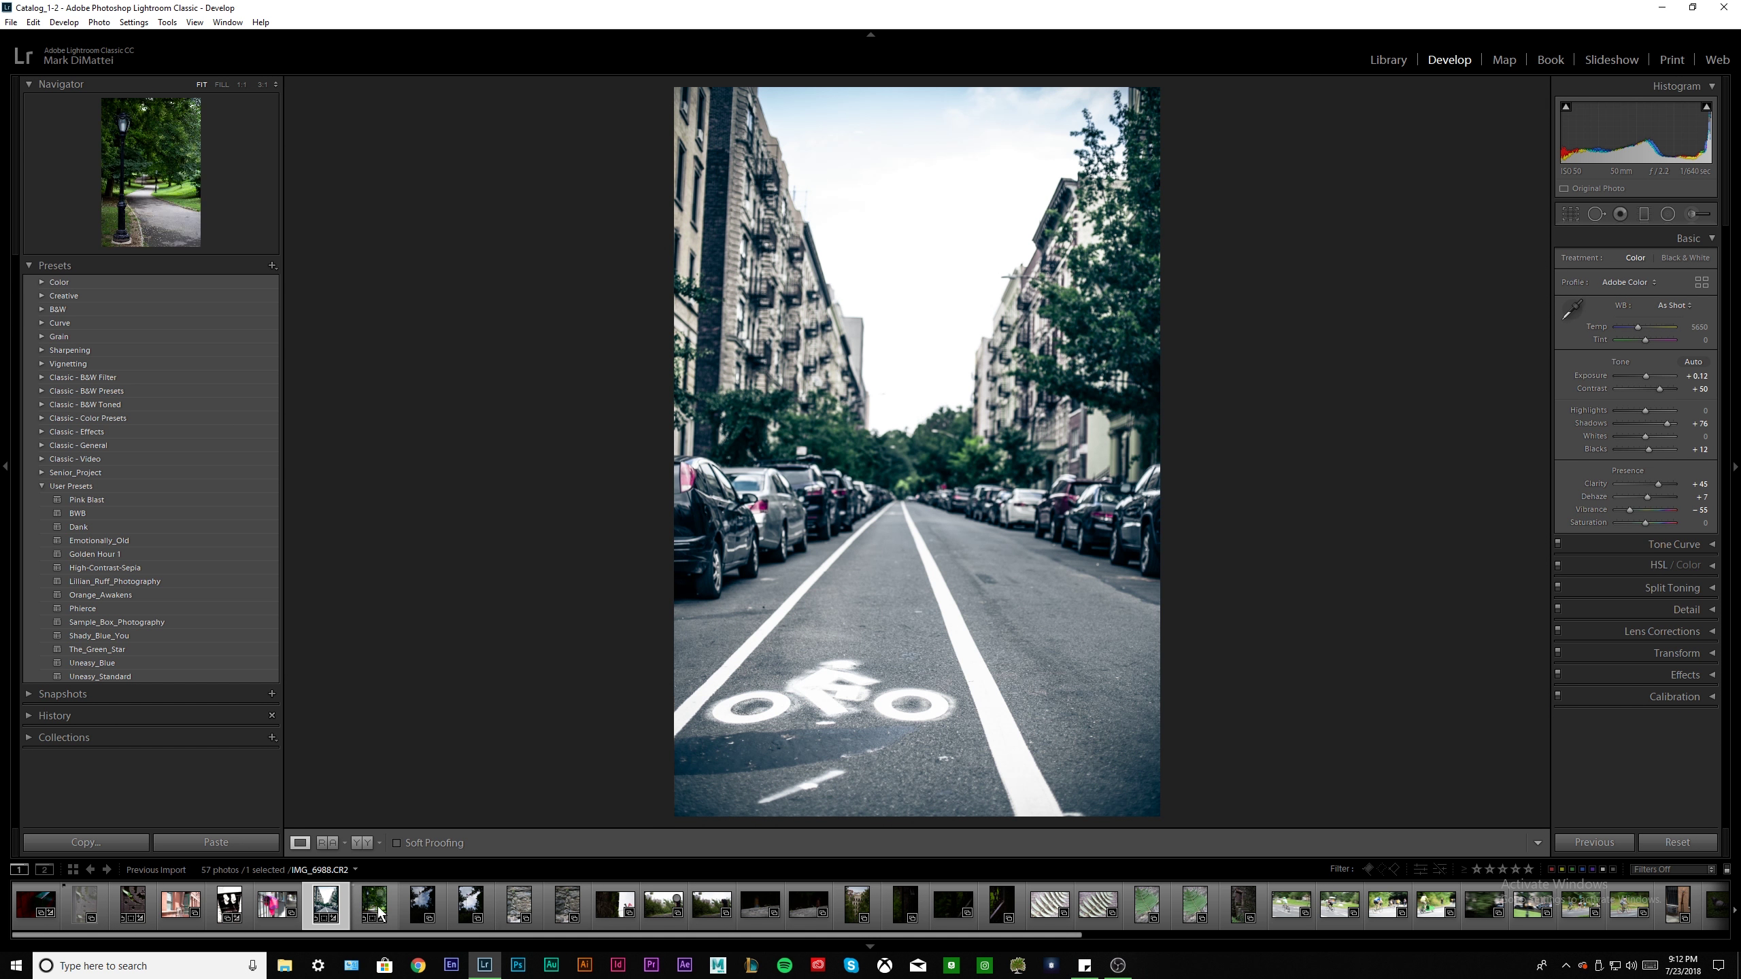
Set the park lamppost photo's Clarity to +19 and Saturation to +33, trying and undoing a Dehaze of +24
key("Right")
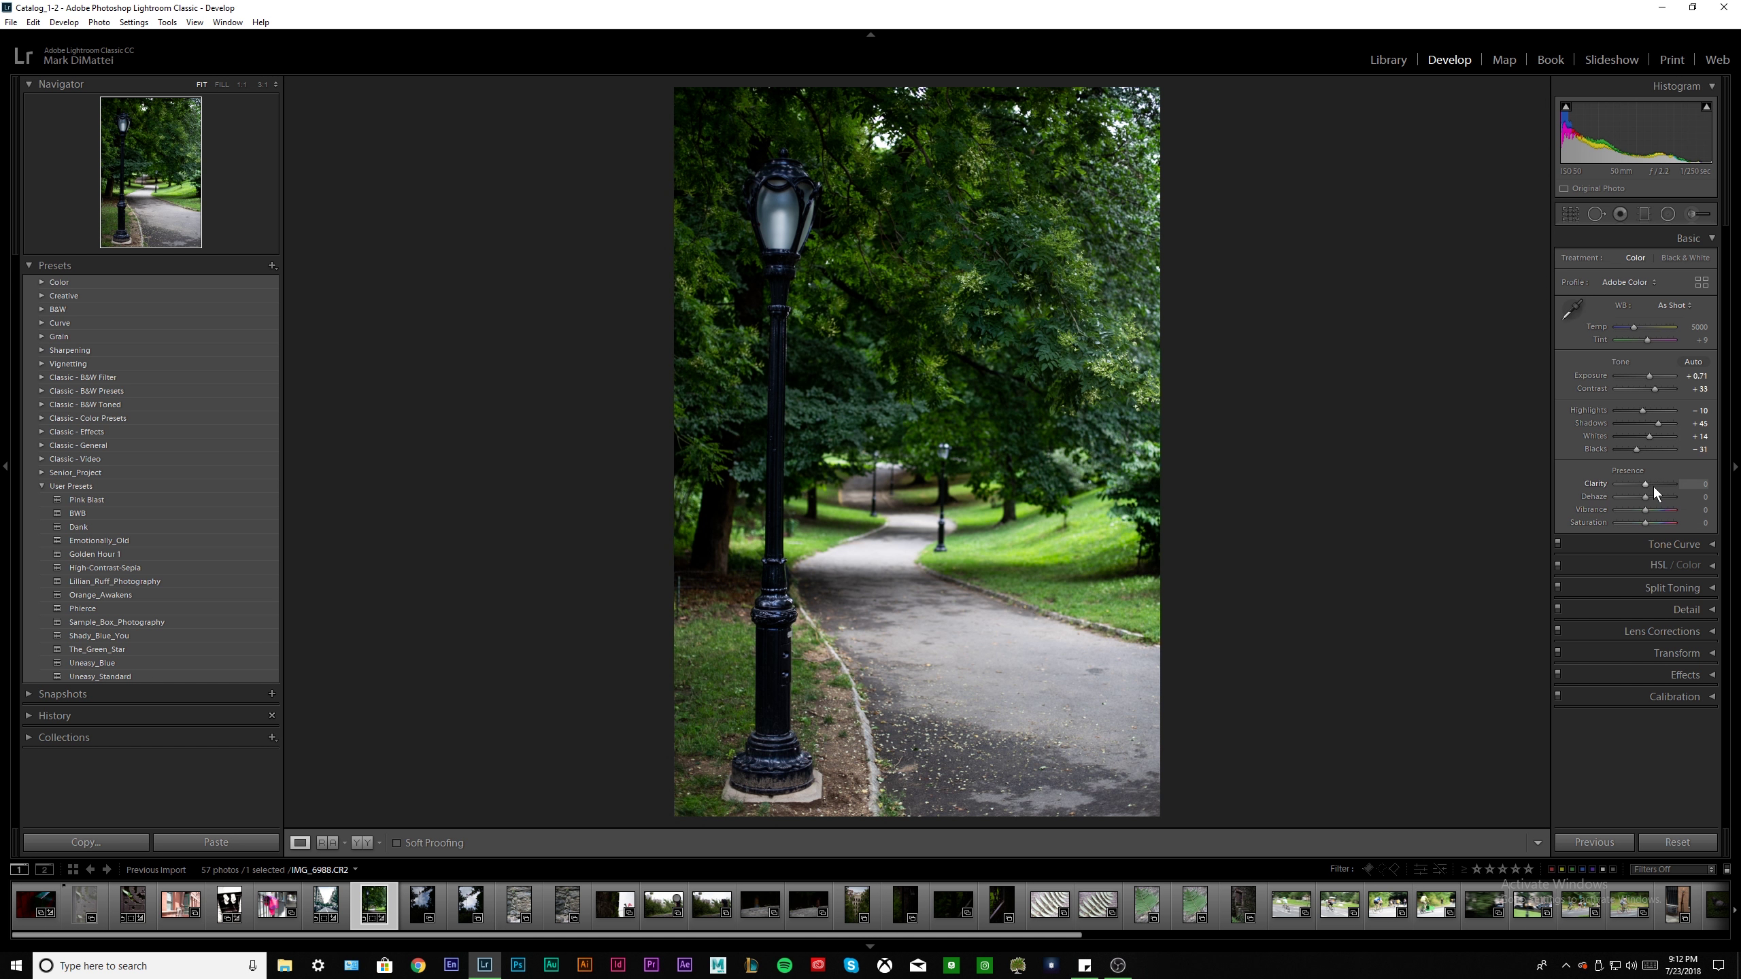
left_click_drag(1653, 487, 1651, 490)
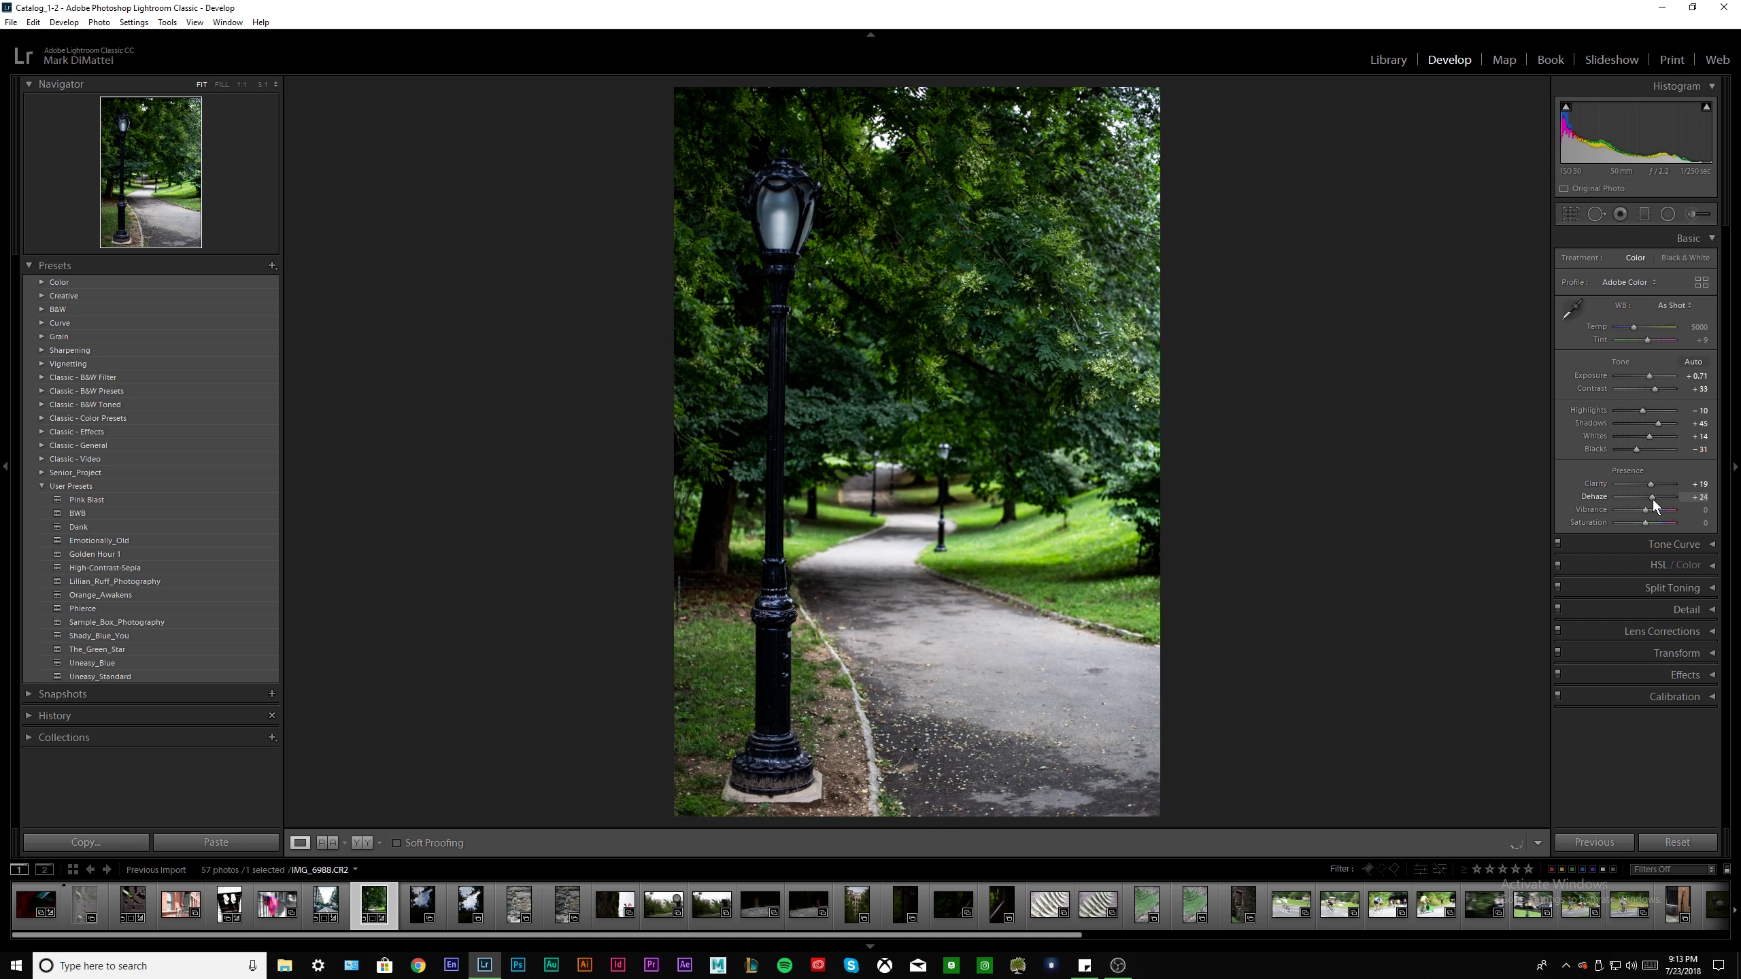
key("ctrl+z")
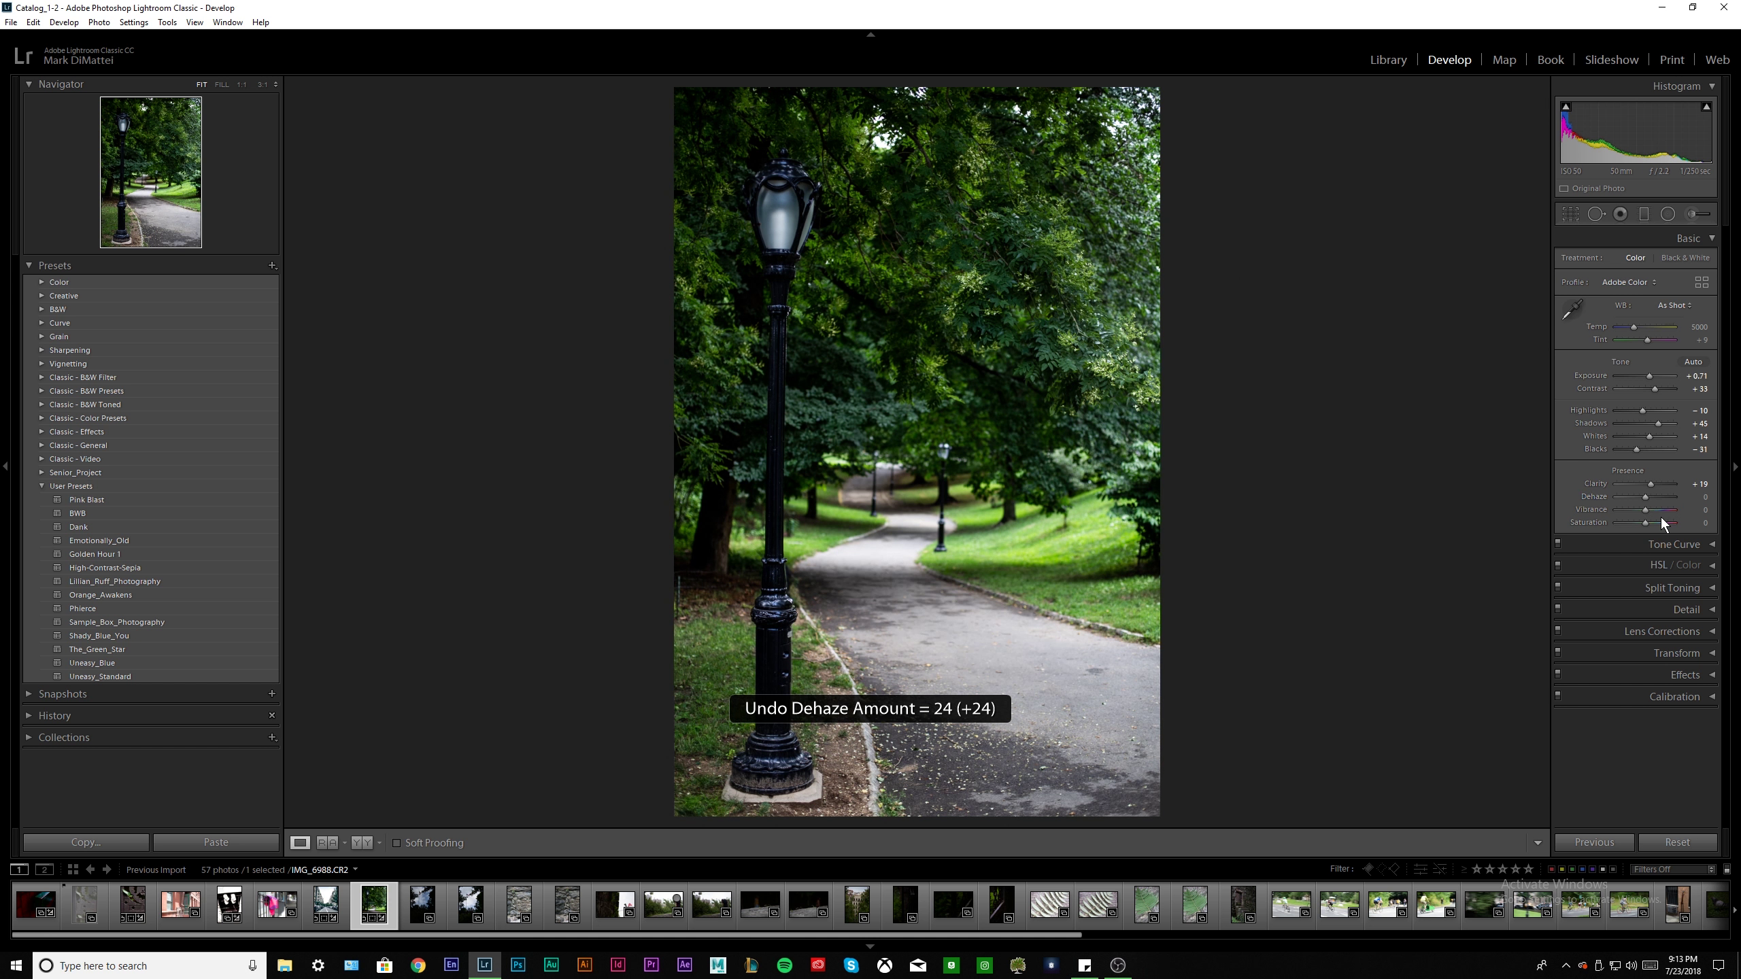
left_click_drag(1661, 522, 1652, 525)
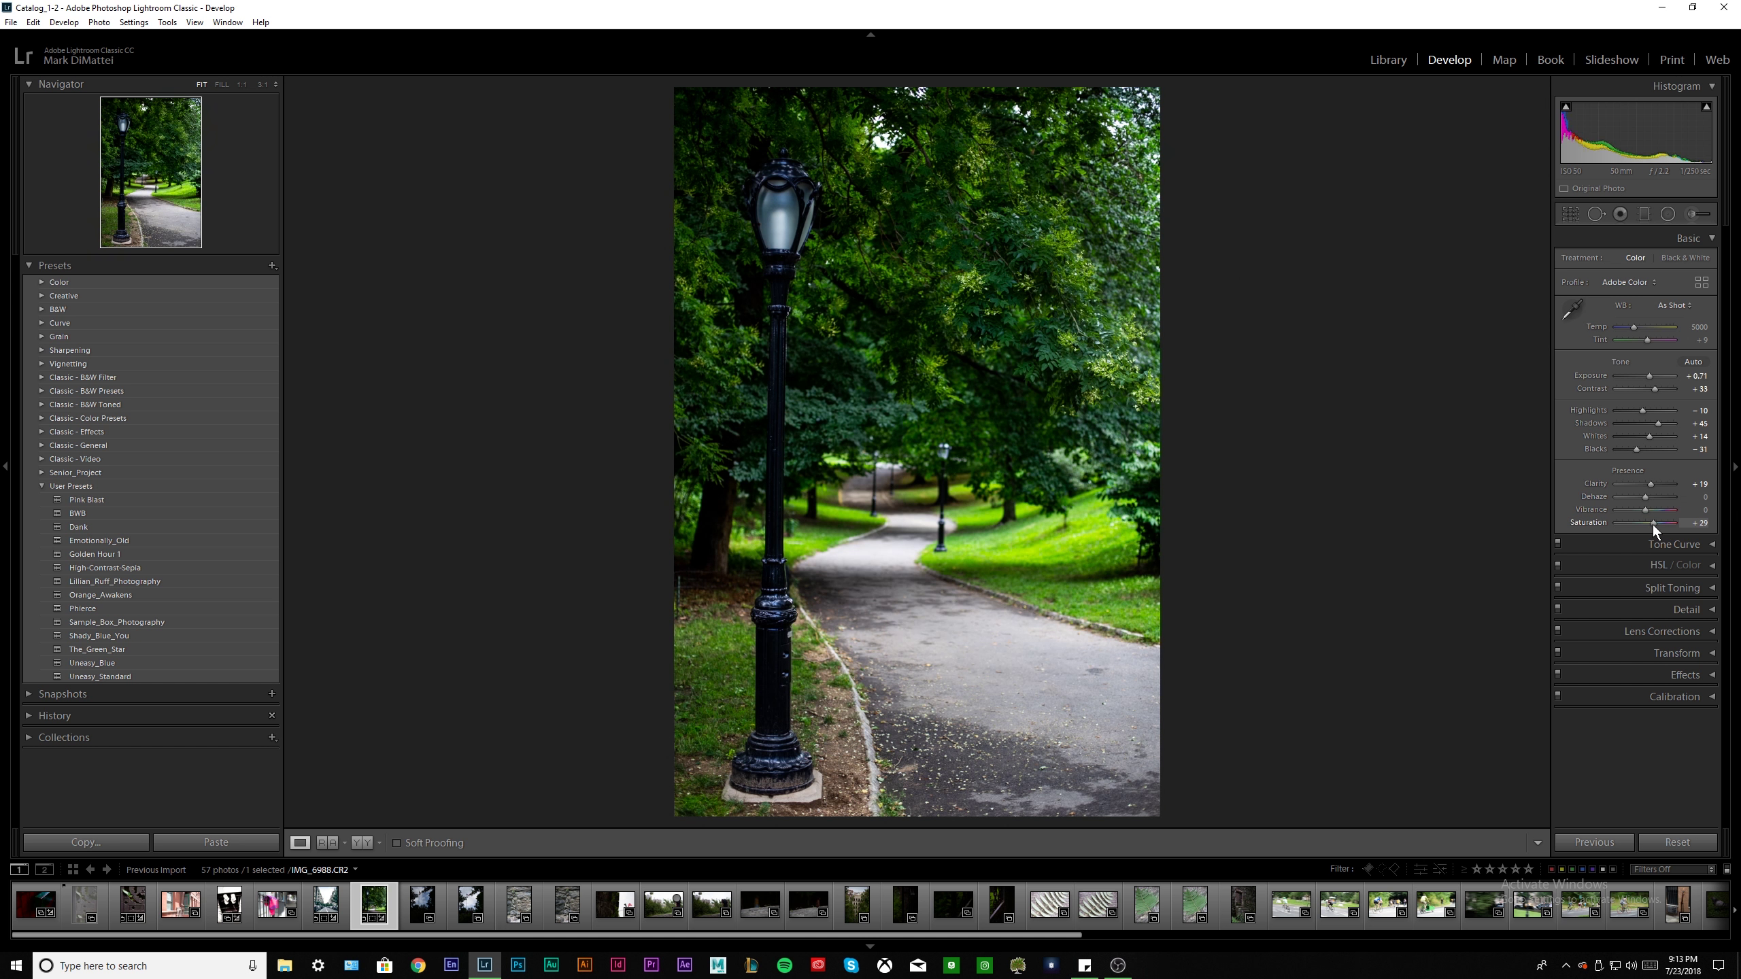
left_click(1692, 241)
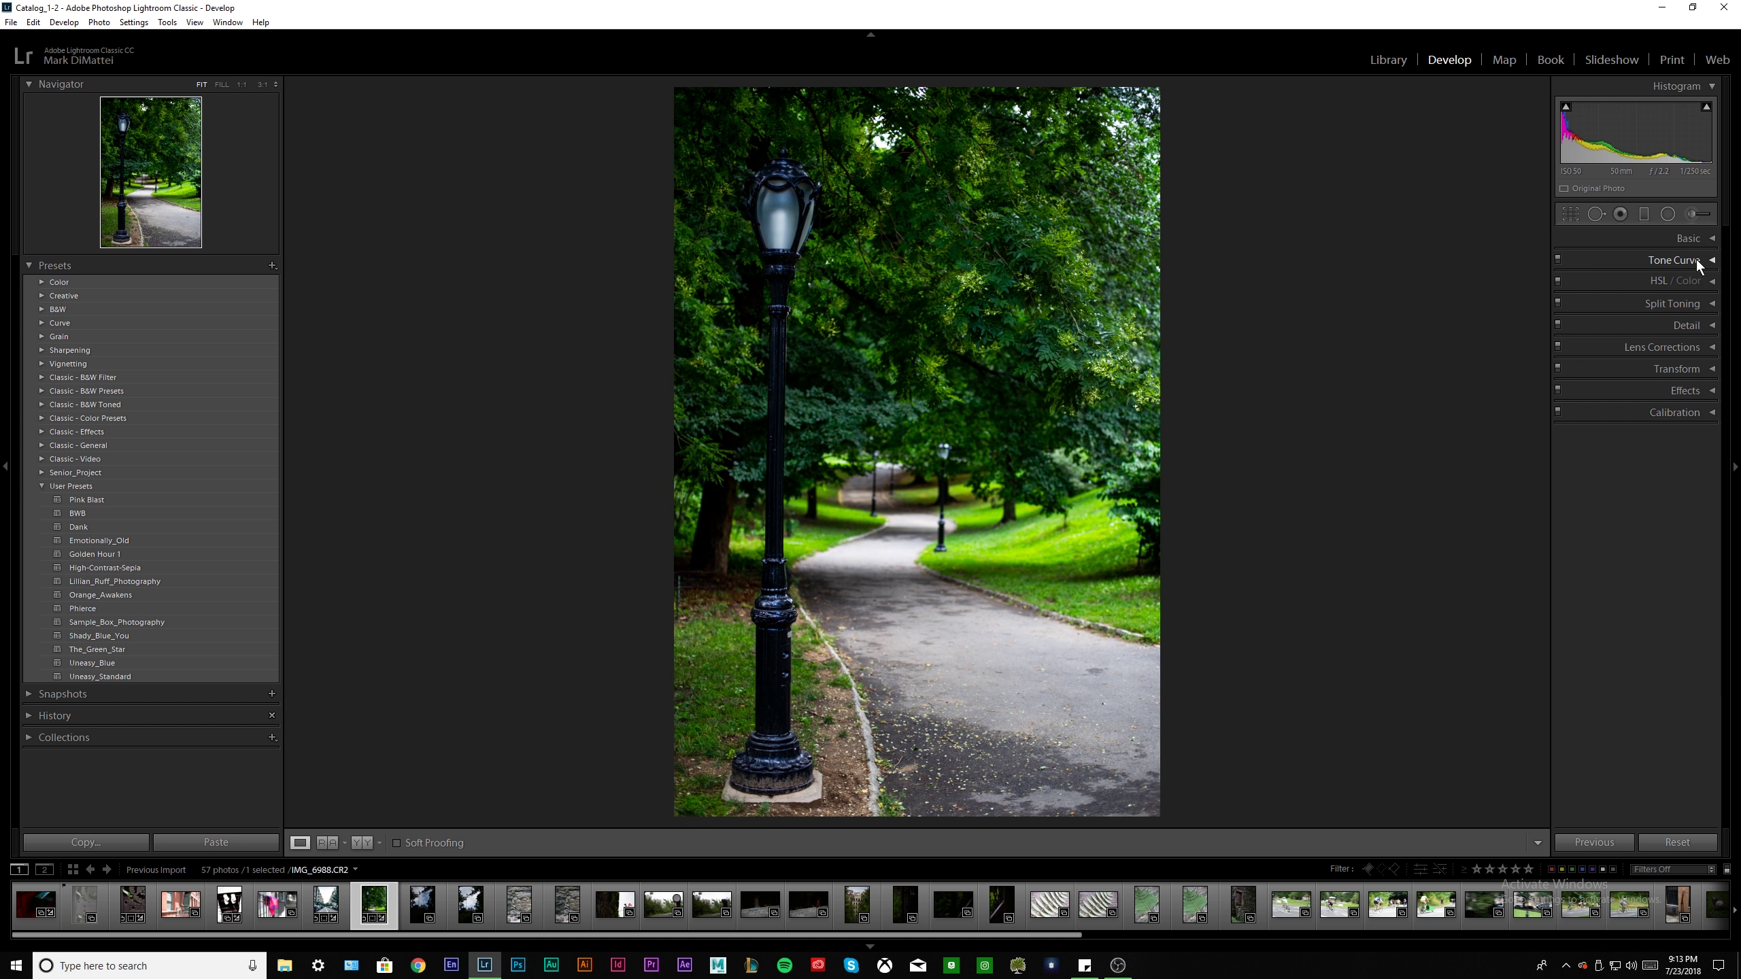
Lower the Shadows region of the lamppost photo's tone curve to −7
left_click(1693, 261)
left_click_drag(1587, 410, 1587, 417)
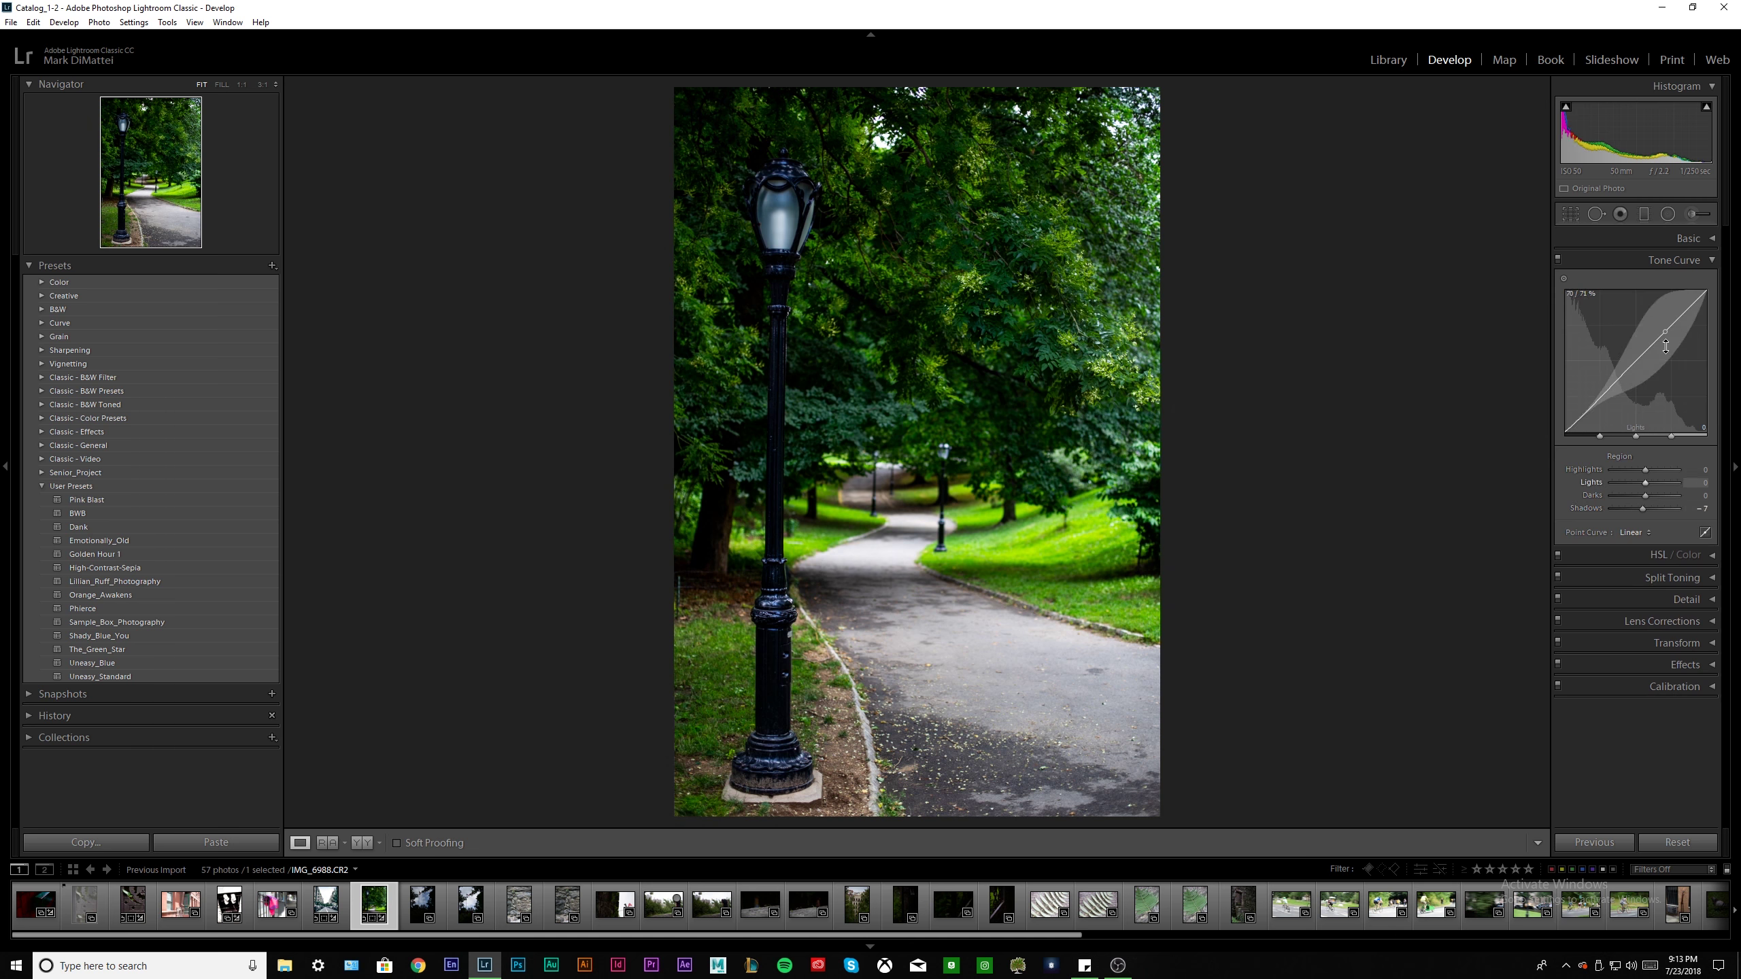
left_click(1700, 260)
Set the HSL saturation to orange +11, yellow +9, green +16 and blue −100, and try a lower green luminance
left_click(1707, 281)
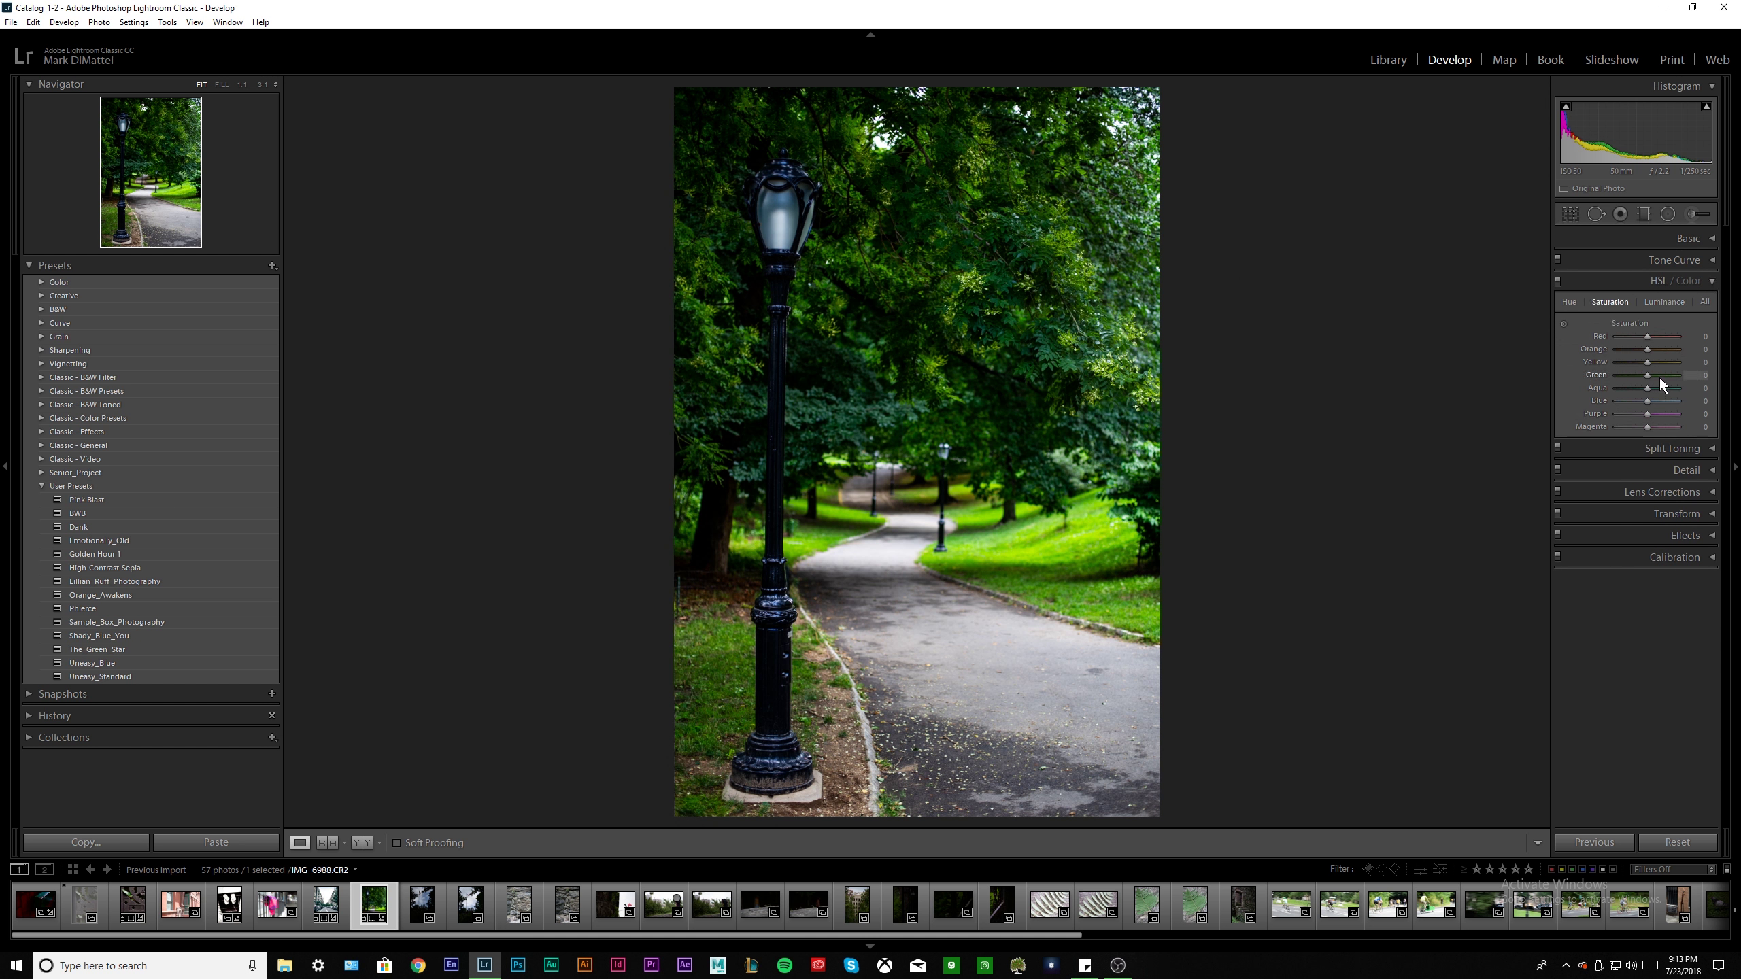
left_click_drag(1647, 376, 1656, 379)
key("ctrl+z")
left_click_drag(1657, 377, 1644, 377)
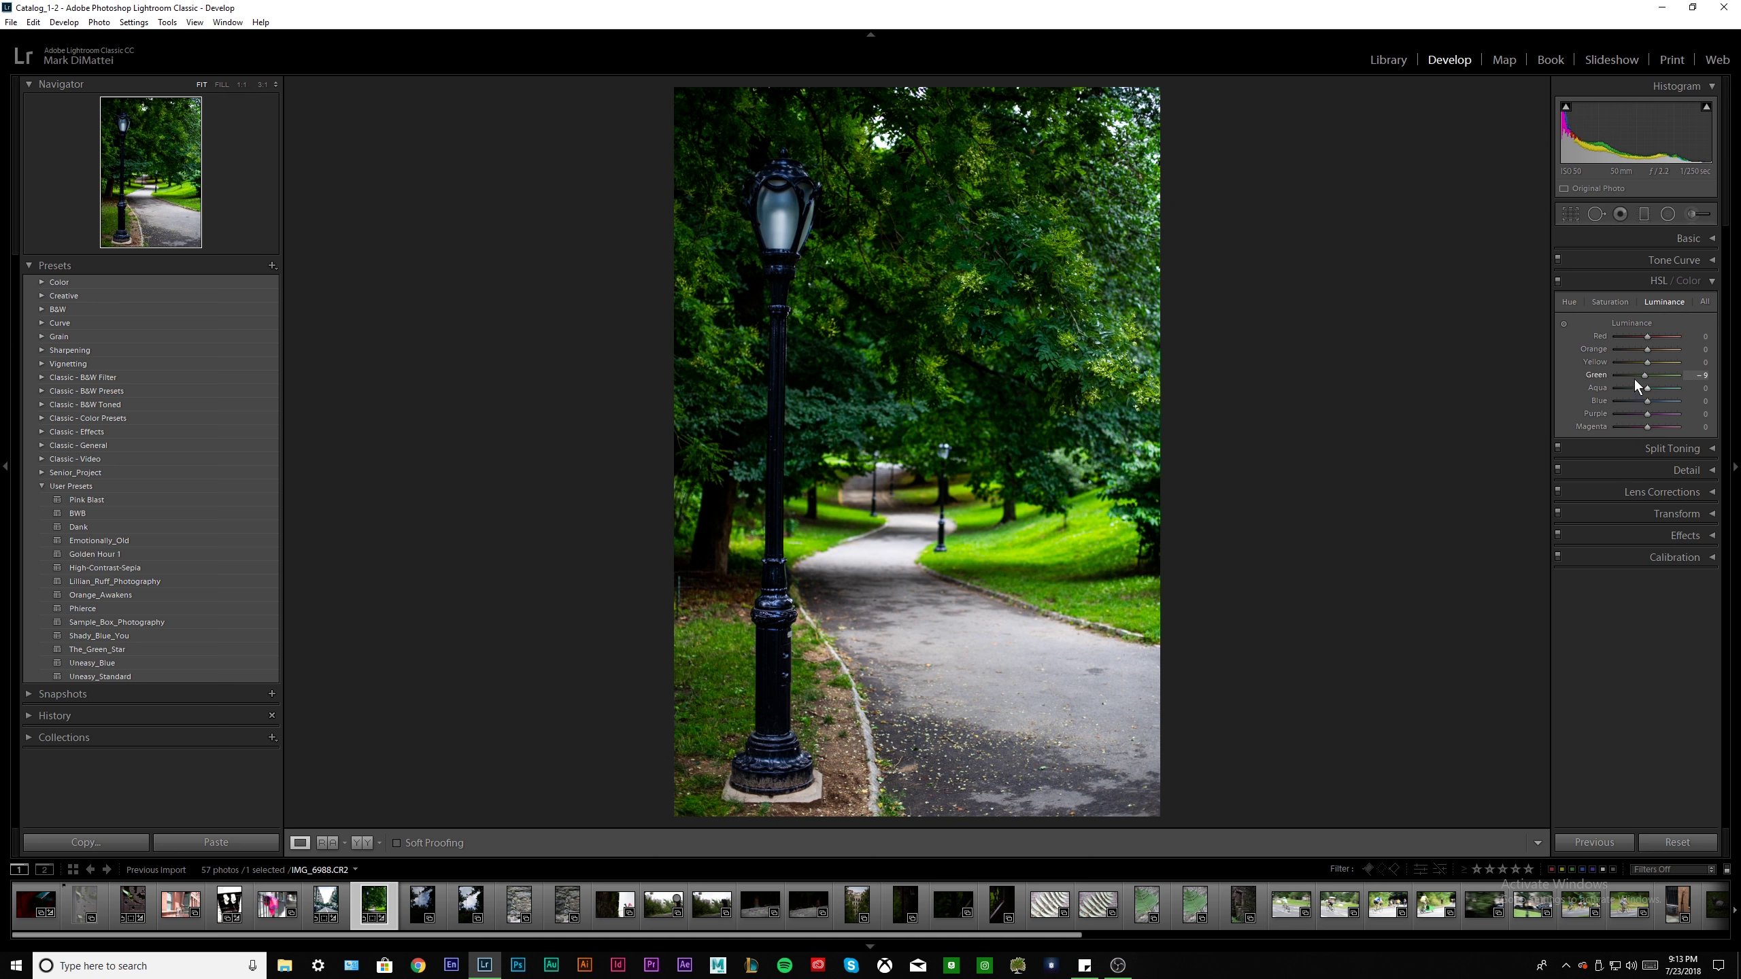
left_click_drag(1656, 400, 1615, 405)
left_click_drag(1635, 397, 1596, 407)
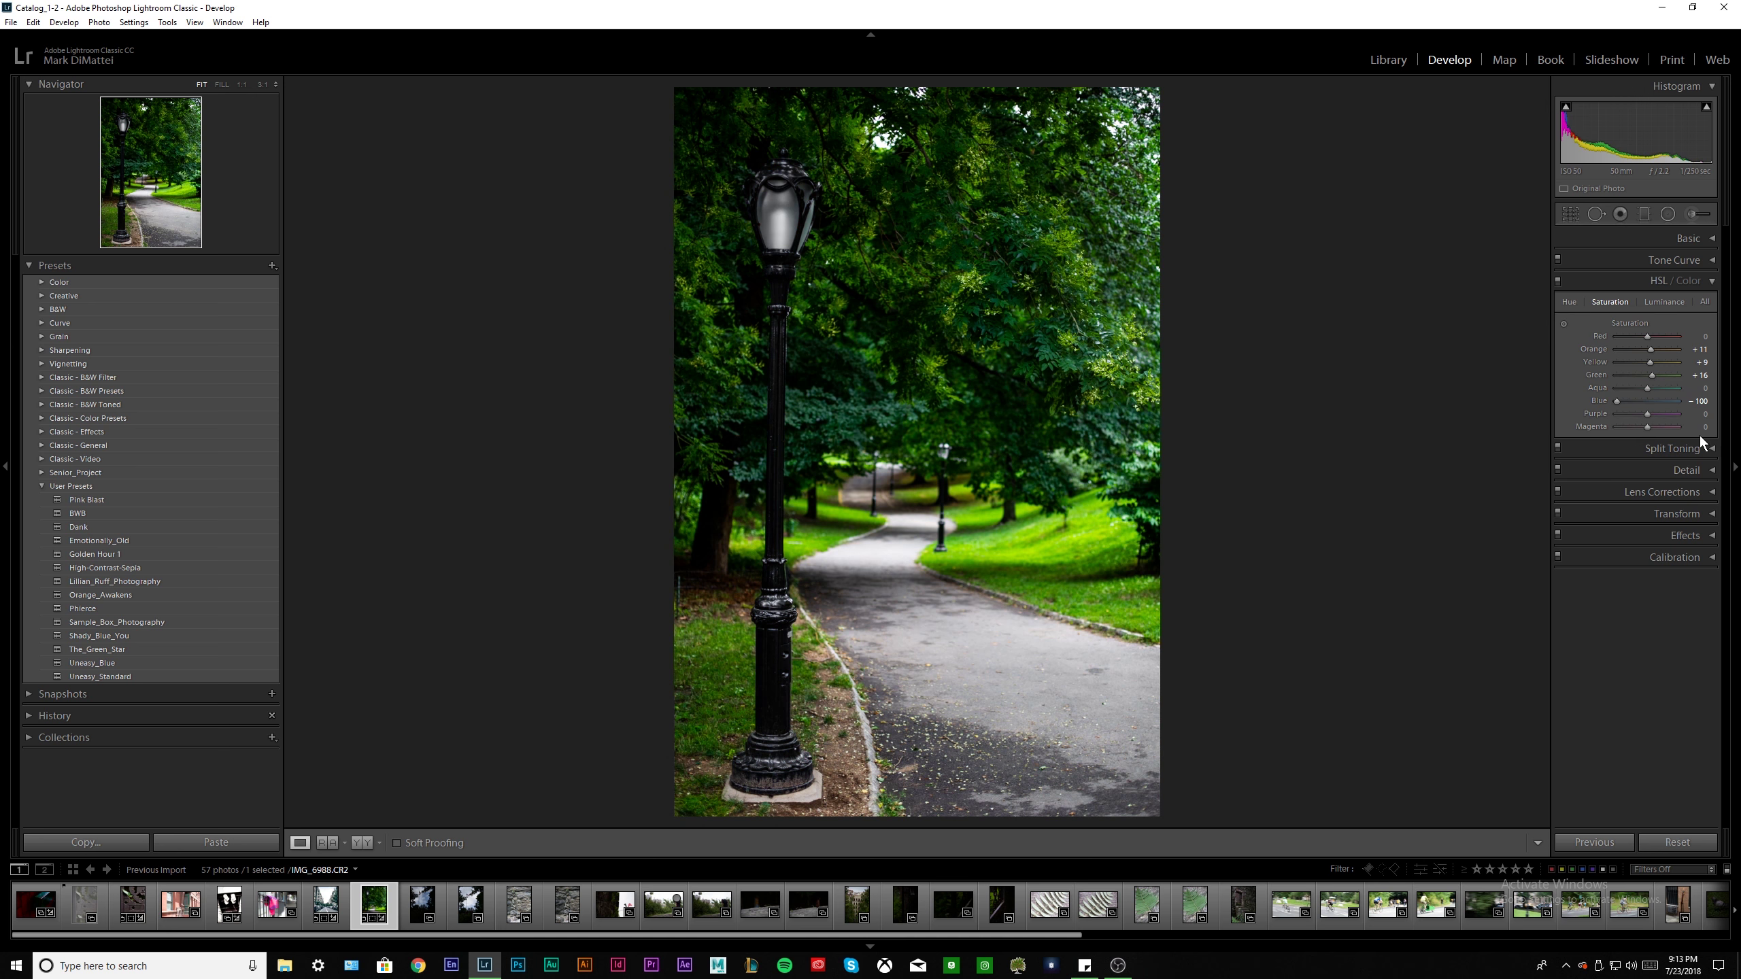
key("ctrl+z")
left_click(1665, 302)
Tint the lamppost photo's highlights in Split Toning with hue 0 and saturation 16
left_click(1700, 448)
left_click(1672, 324)
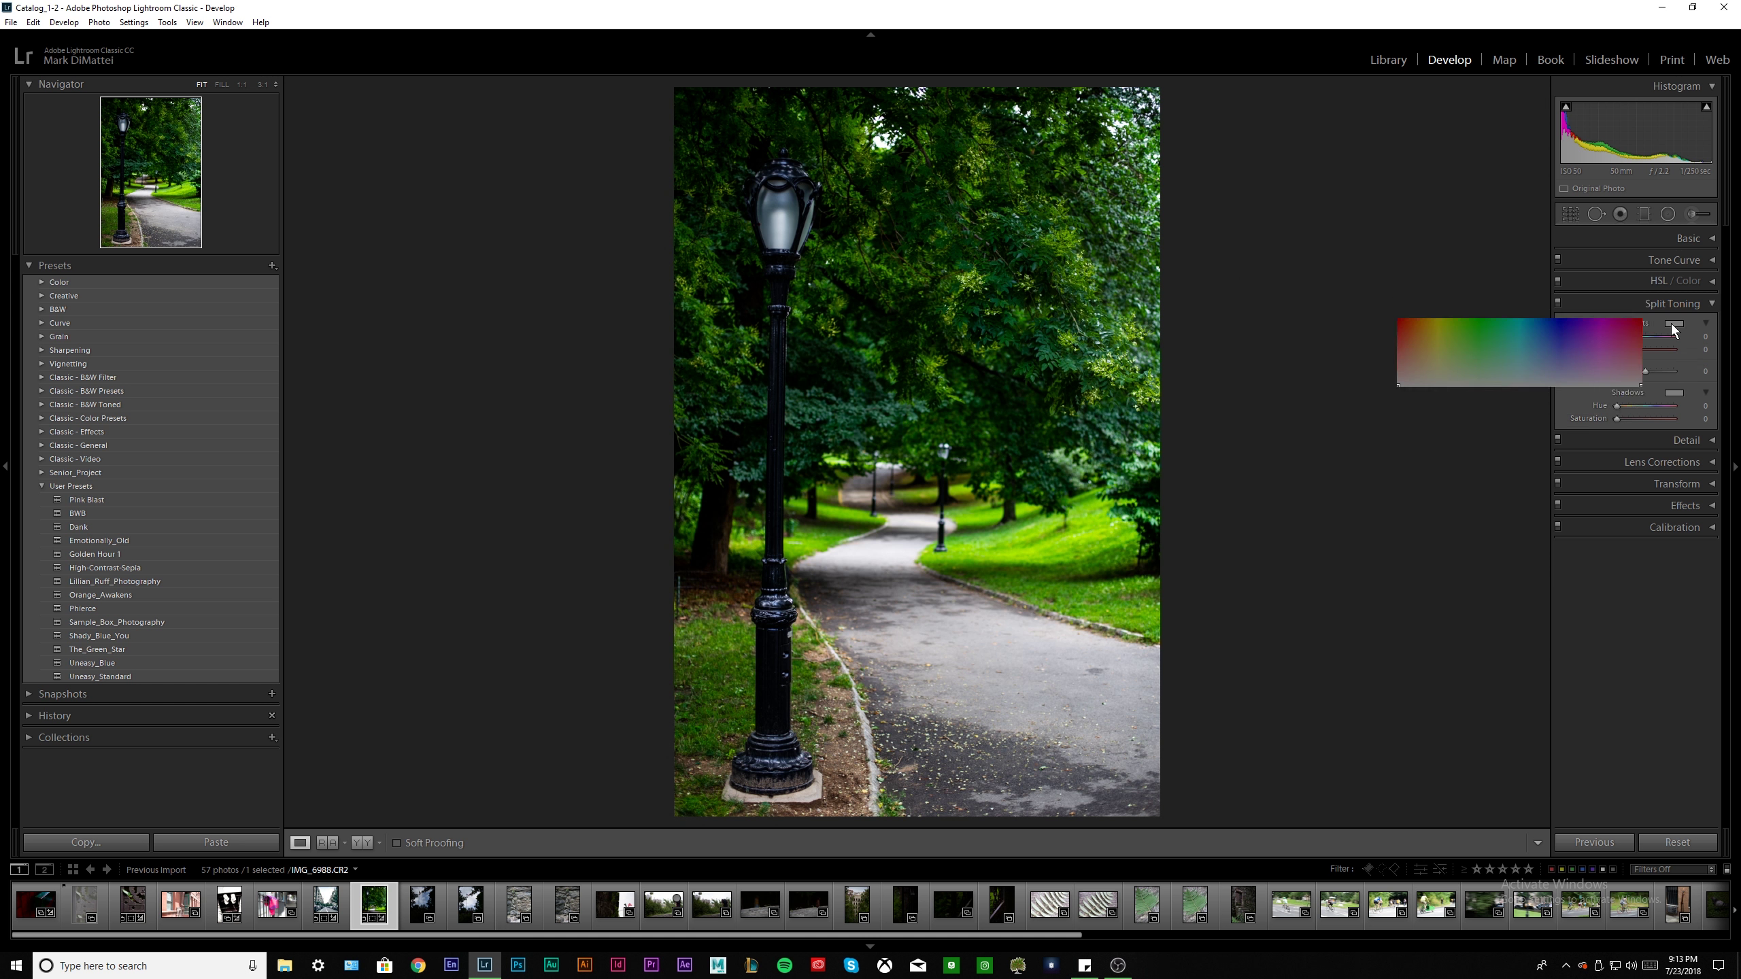
left_click_drag(1507, 353, 1649, 374)
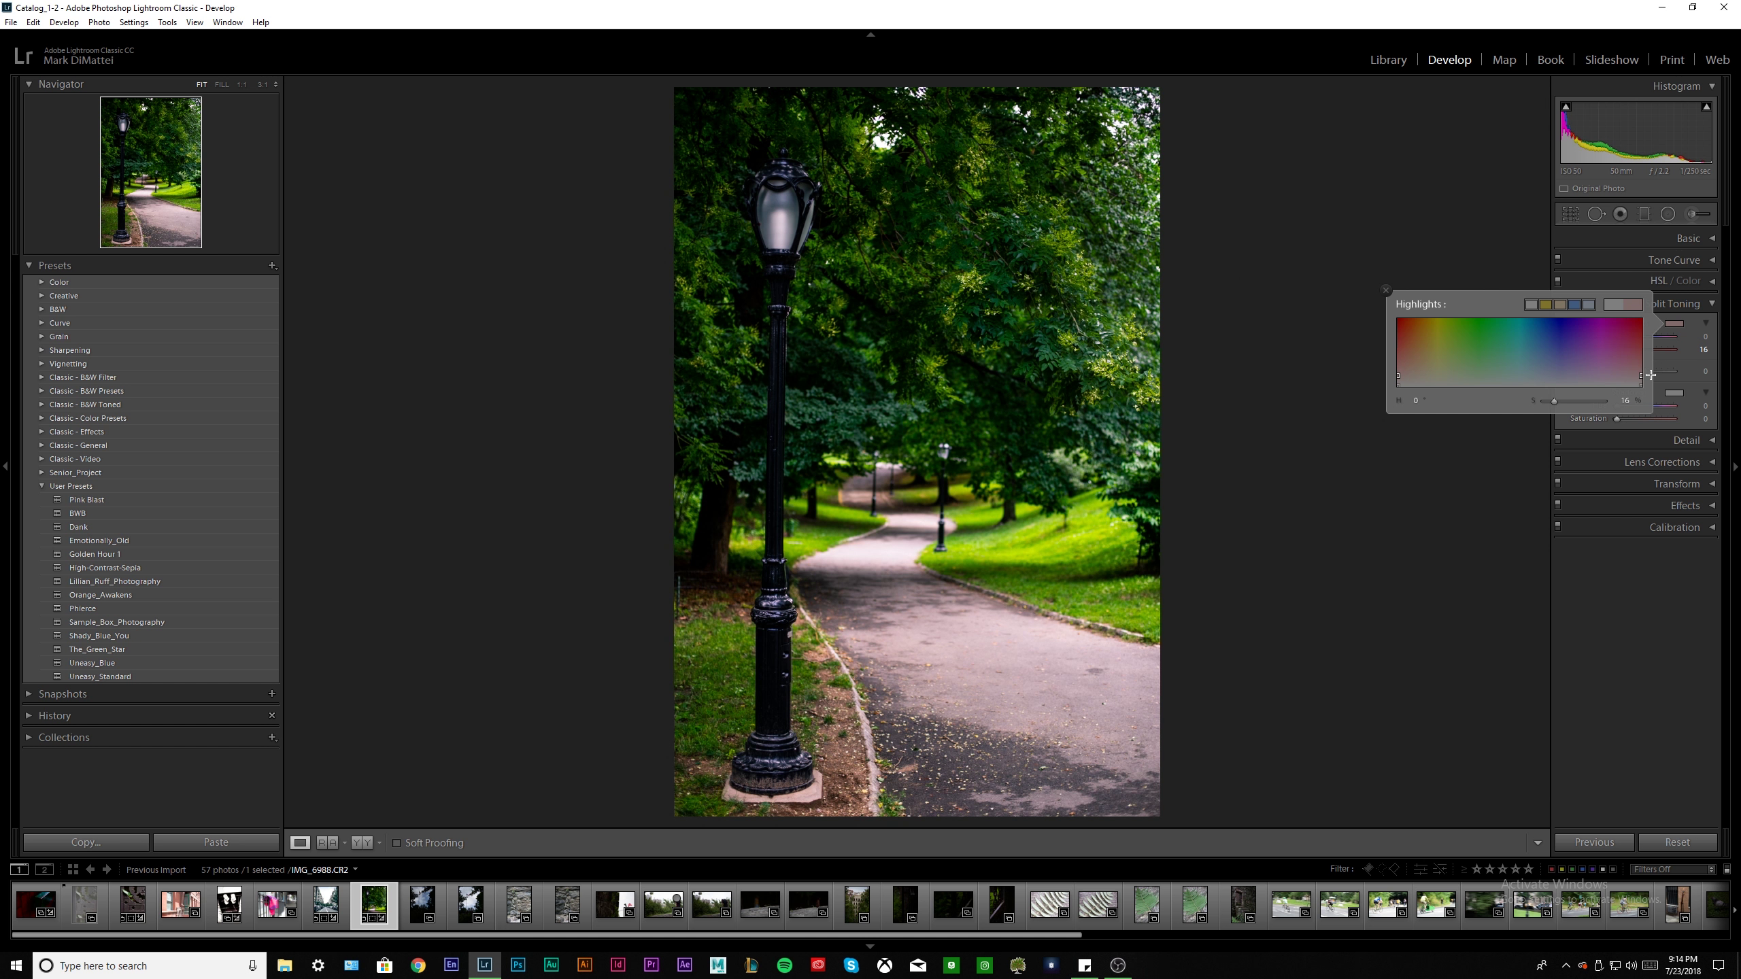
left_click(1385, 290)
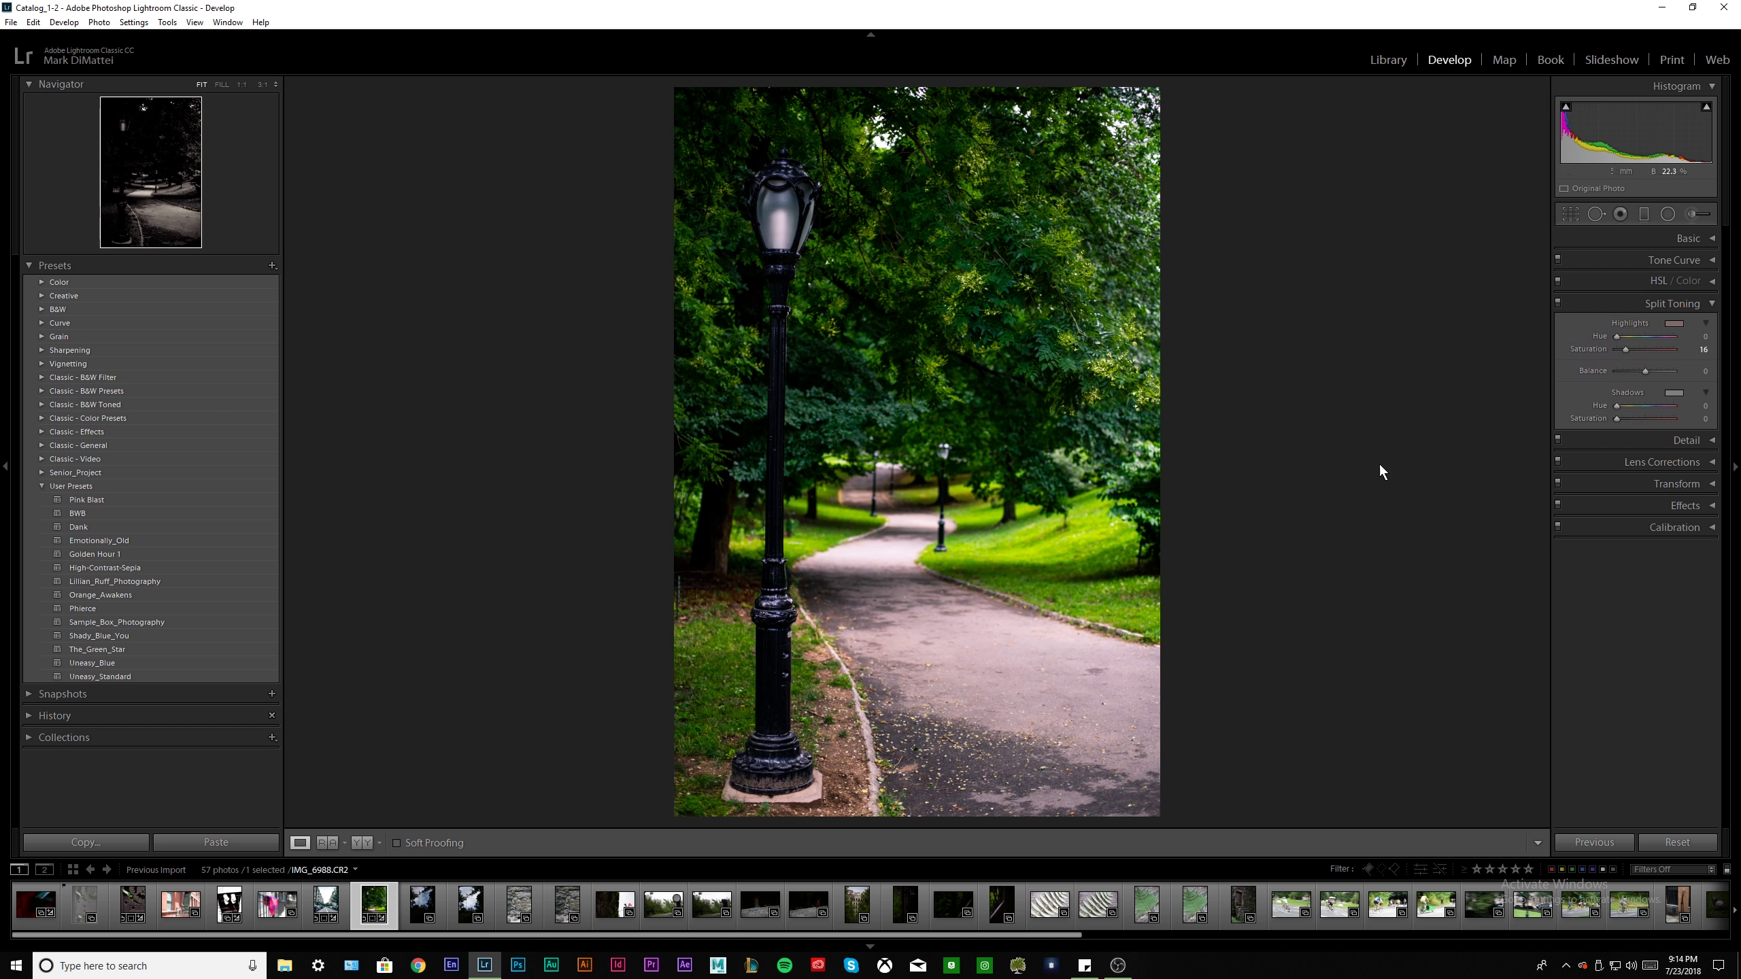
Compare the lamppost photo with and without the split toning effect, leaving the effect enabled
left_click(1557, 305)
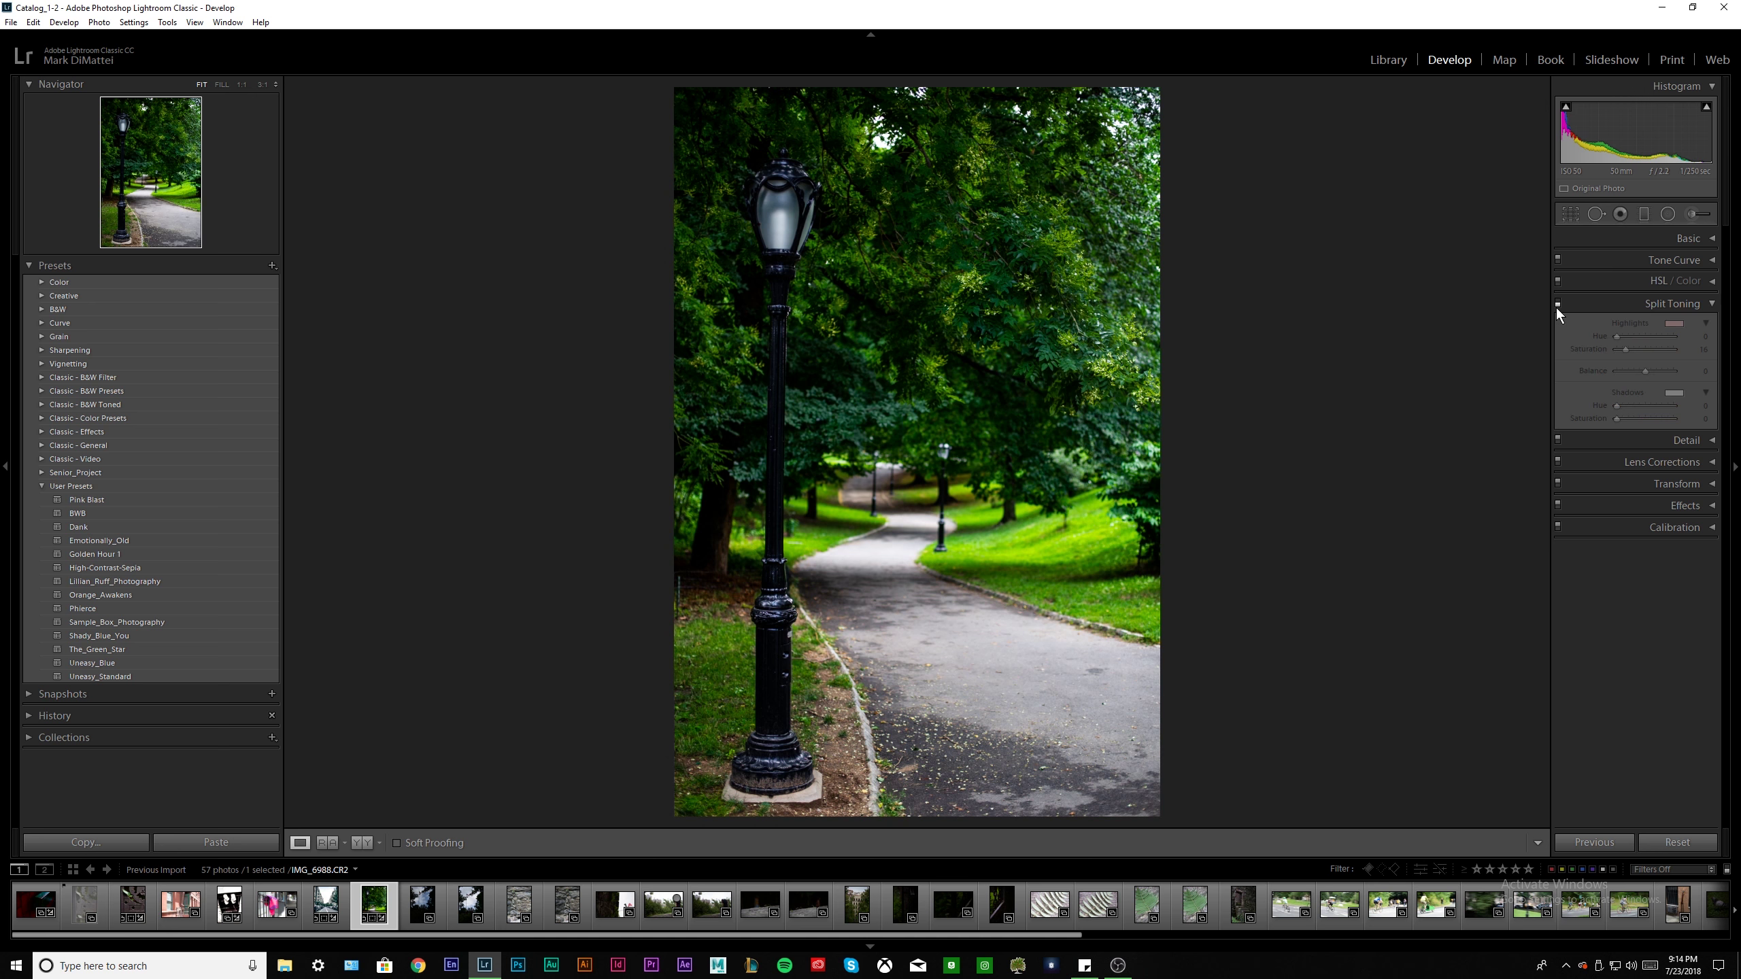
left_click(1556, 305)
left_click(1557, 305)
left_click(1556, 306)
left_click(1712, 303)
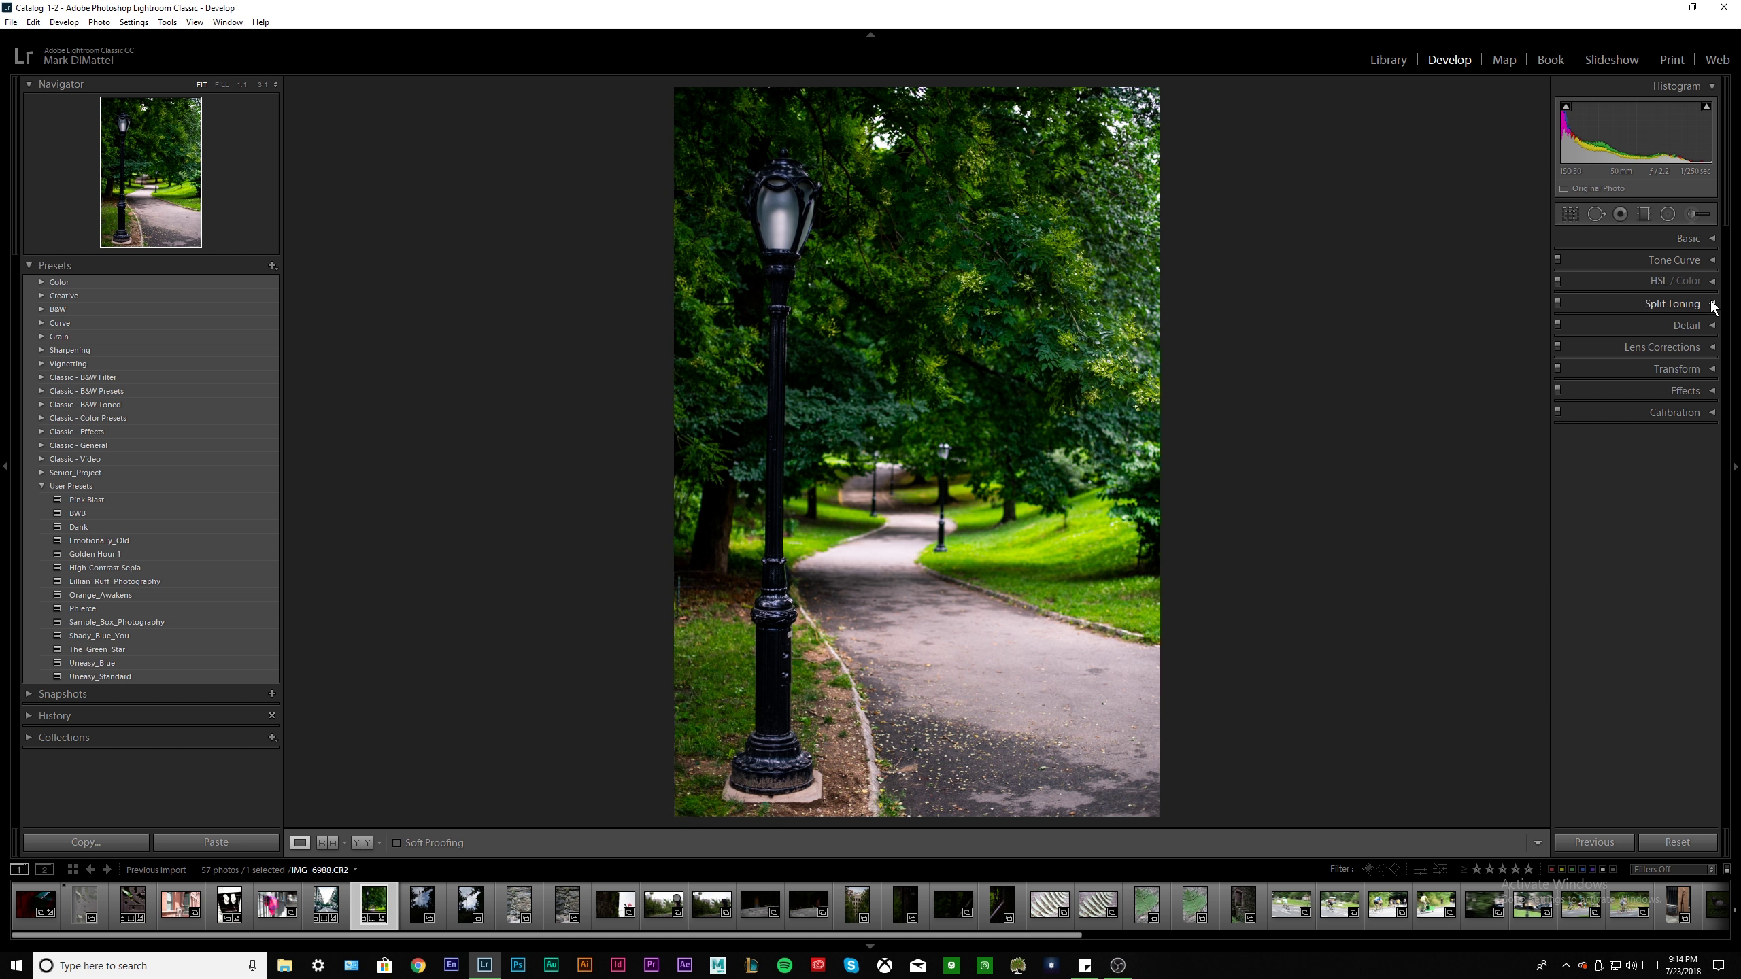
Raise the manual lens vignetting amount to lighten the lamppost photo's corners, and increase its Dehaze
left_click(1713, 325)
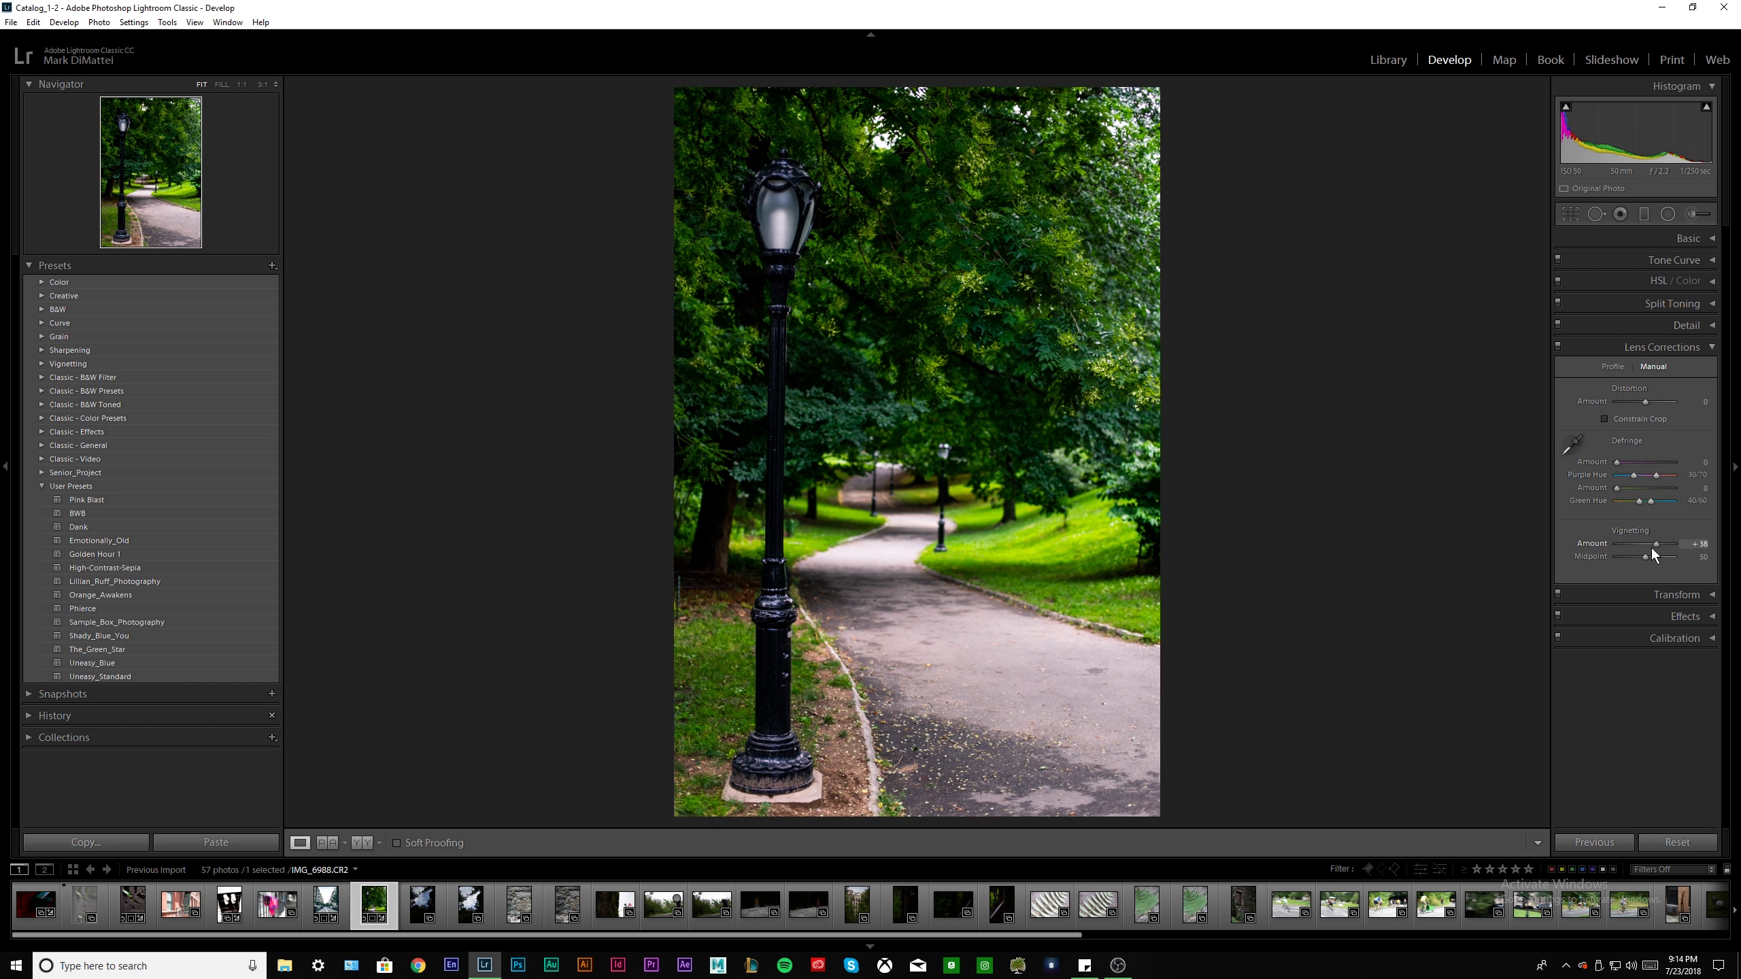
left_click(1689, 345)
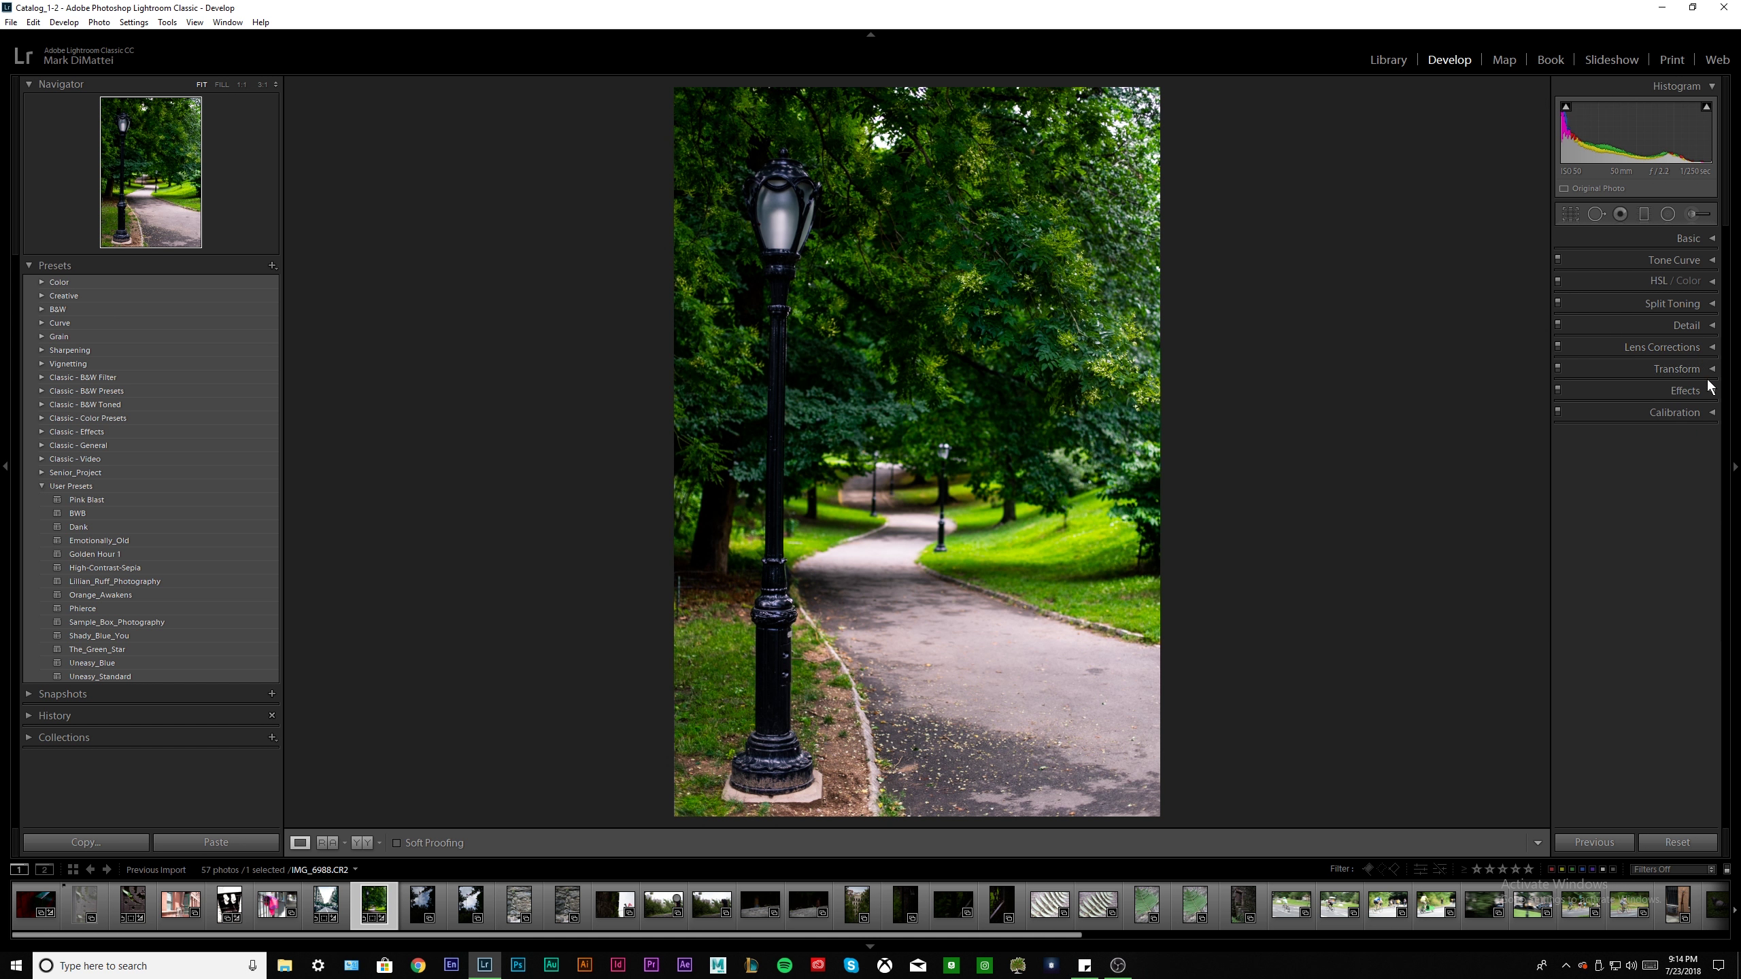
left_click(1712, 240)
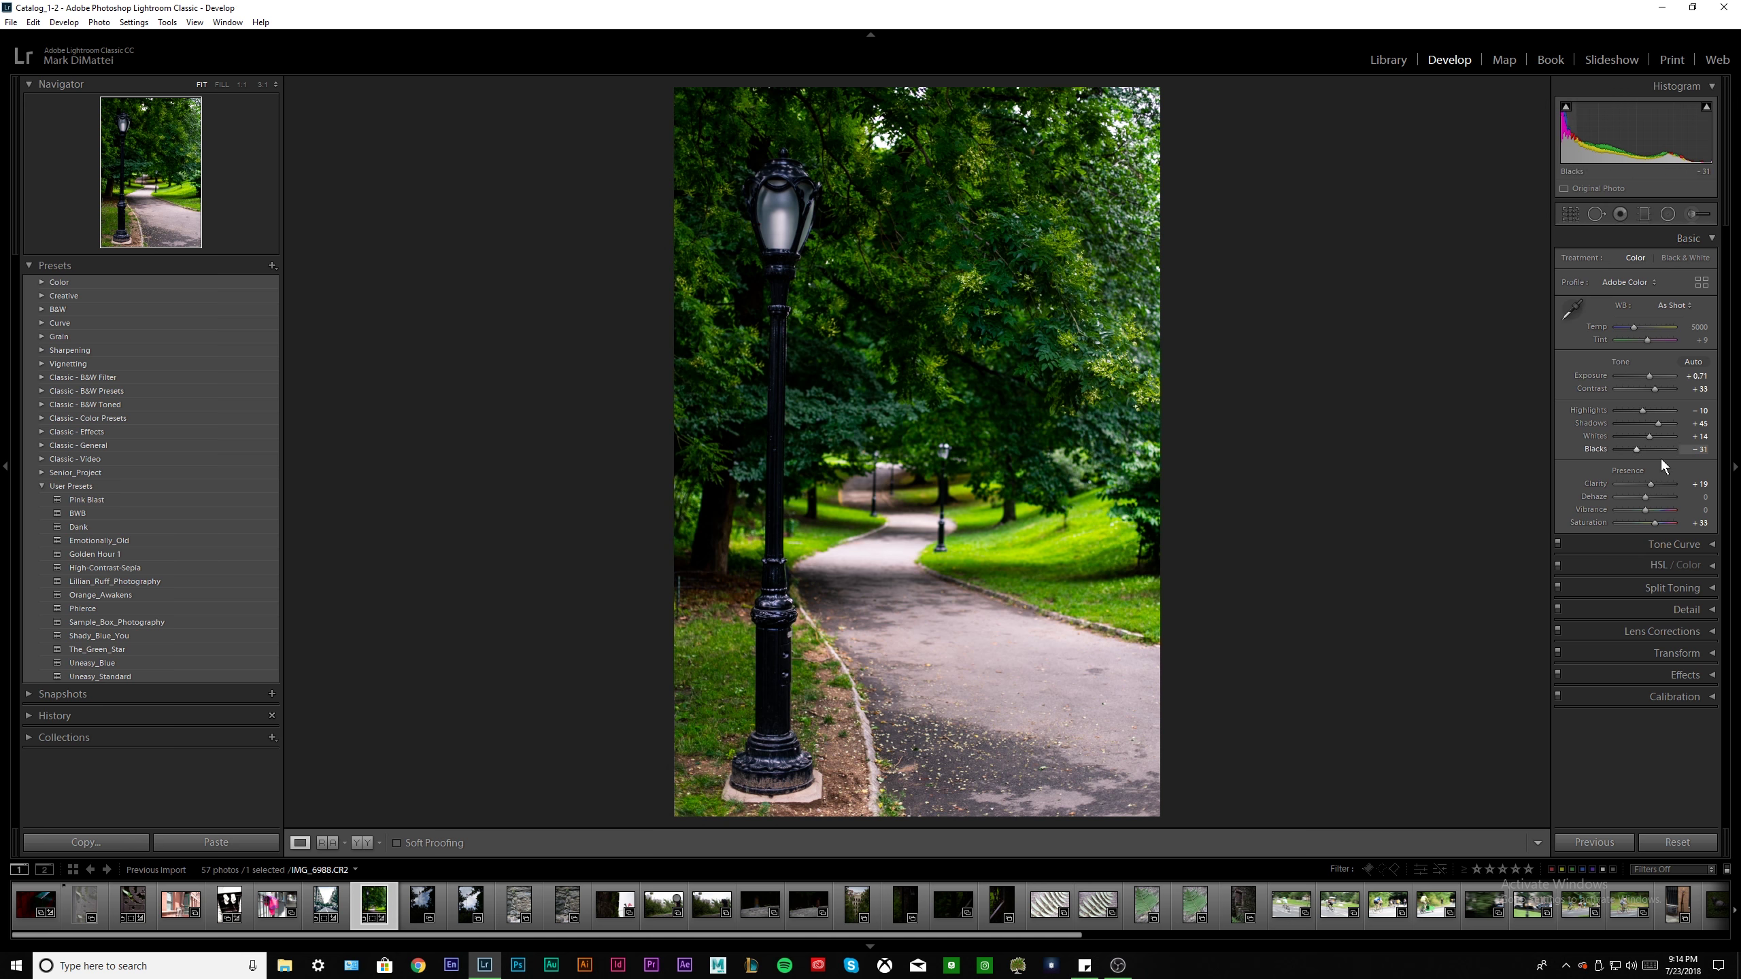
left_click_drag(1650, 498, 1653, 499)
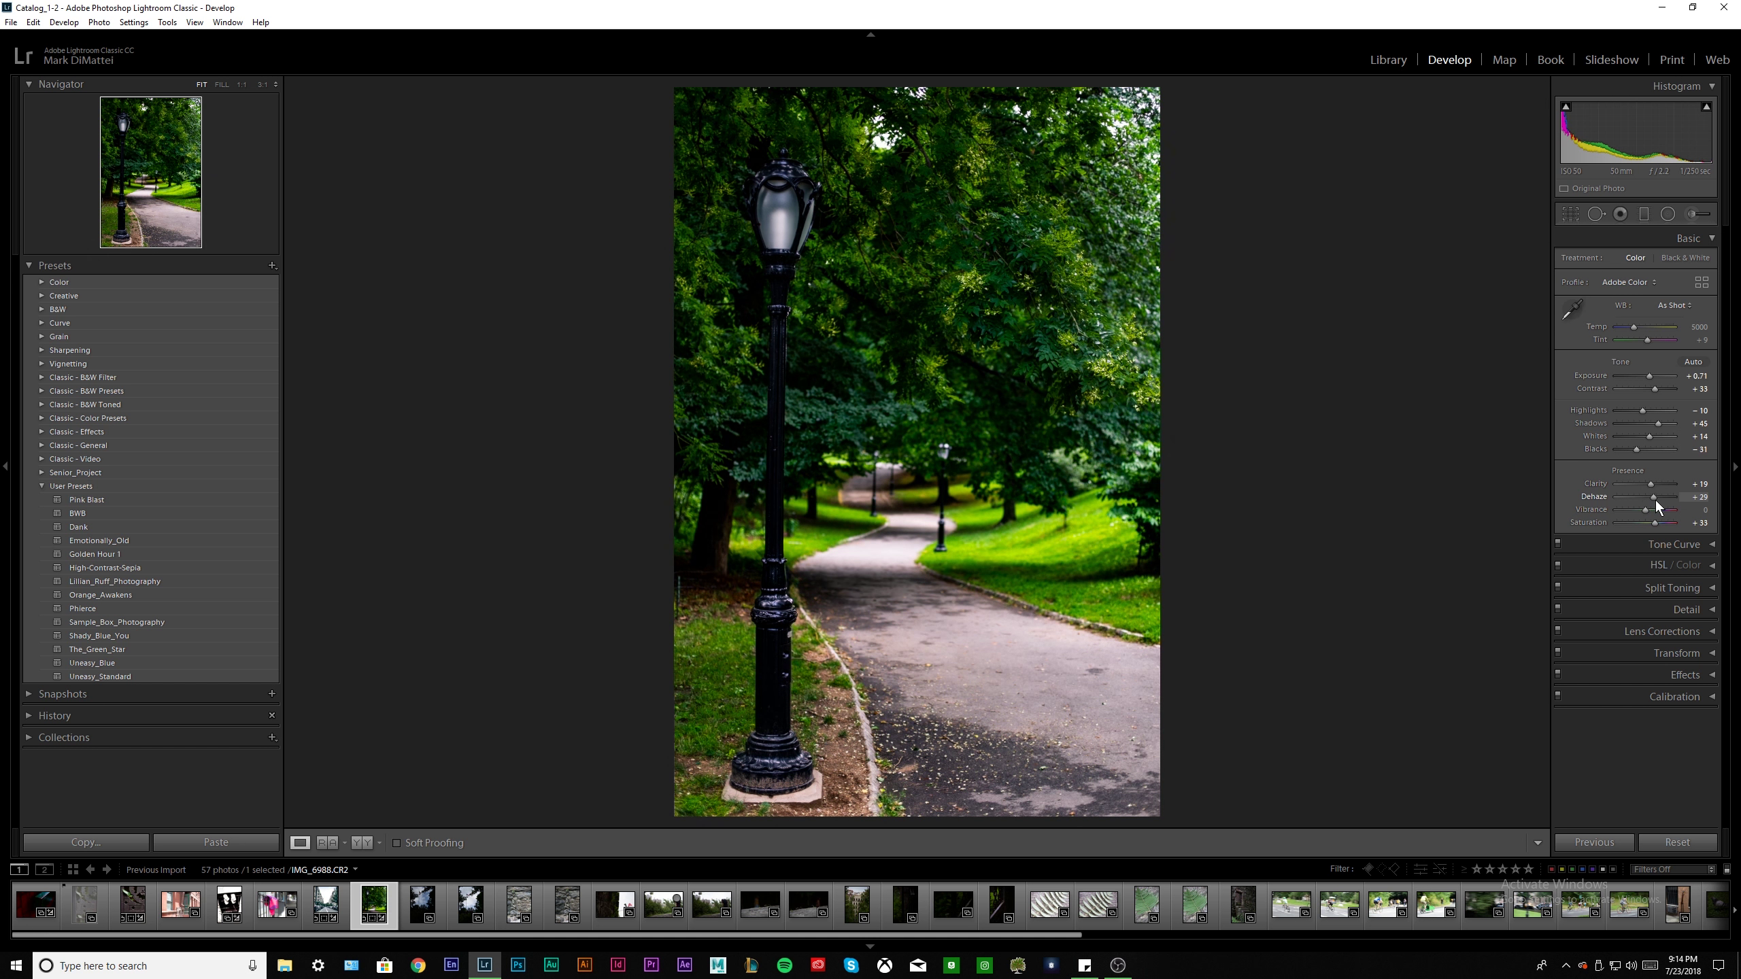
Straighten the lamppost photo with a slight rotation in Crop & Straighten and apply it
left_click(1570, 215)
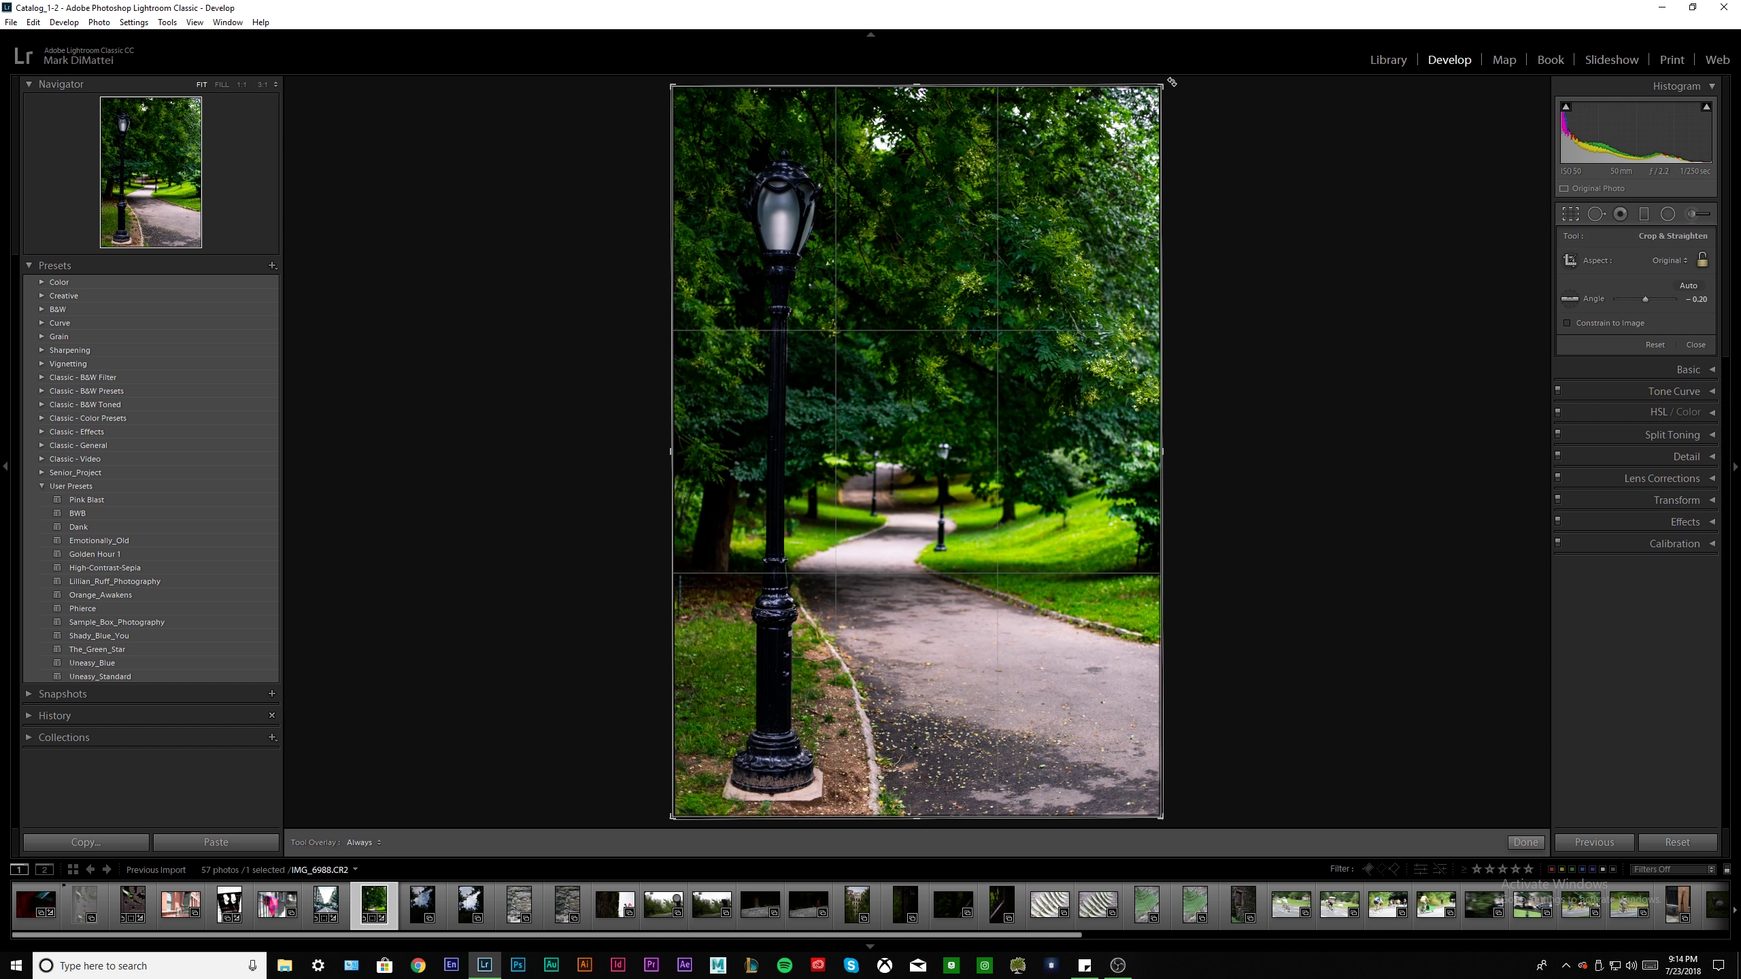
left_click_drag(1172, 81, 1172, 80)
key("Return")
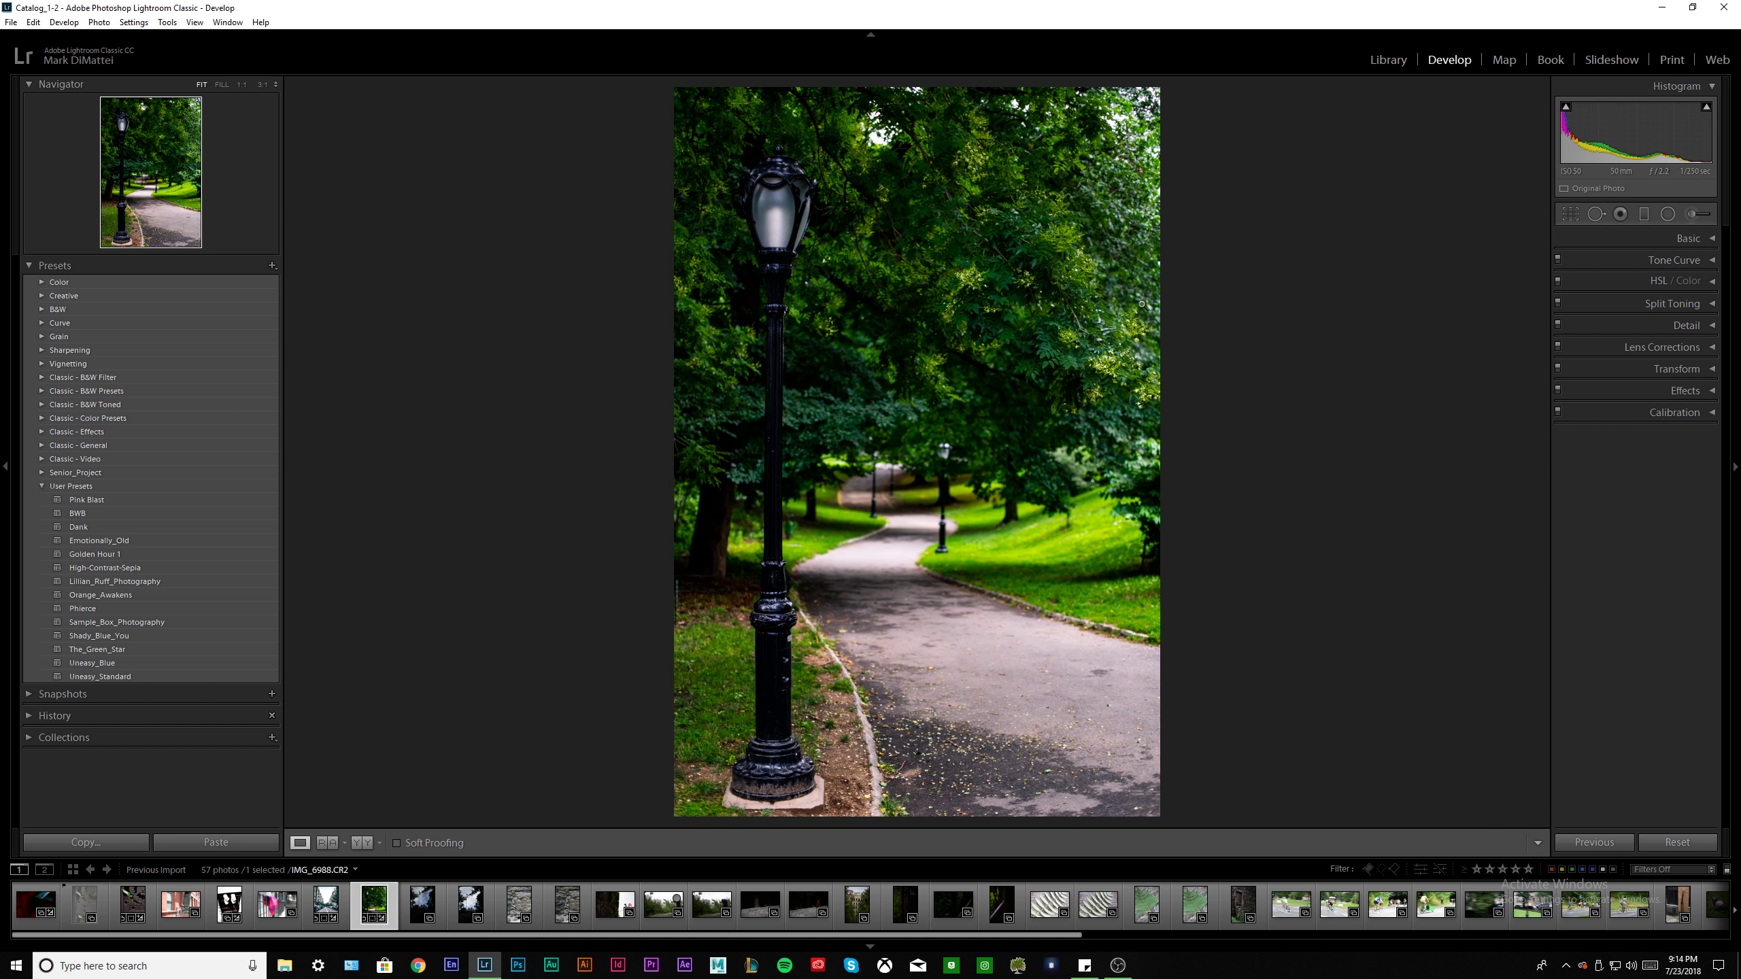
Select the red brick building photo IMG_6972 together with the pink-colored photo and give both a green color label
key("Right")
key("Right")
key("Right")
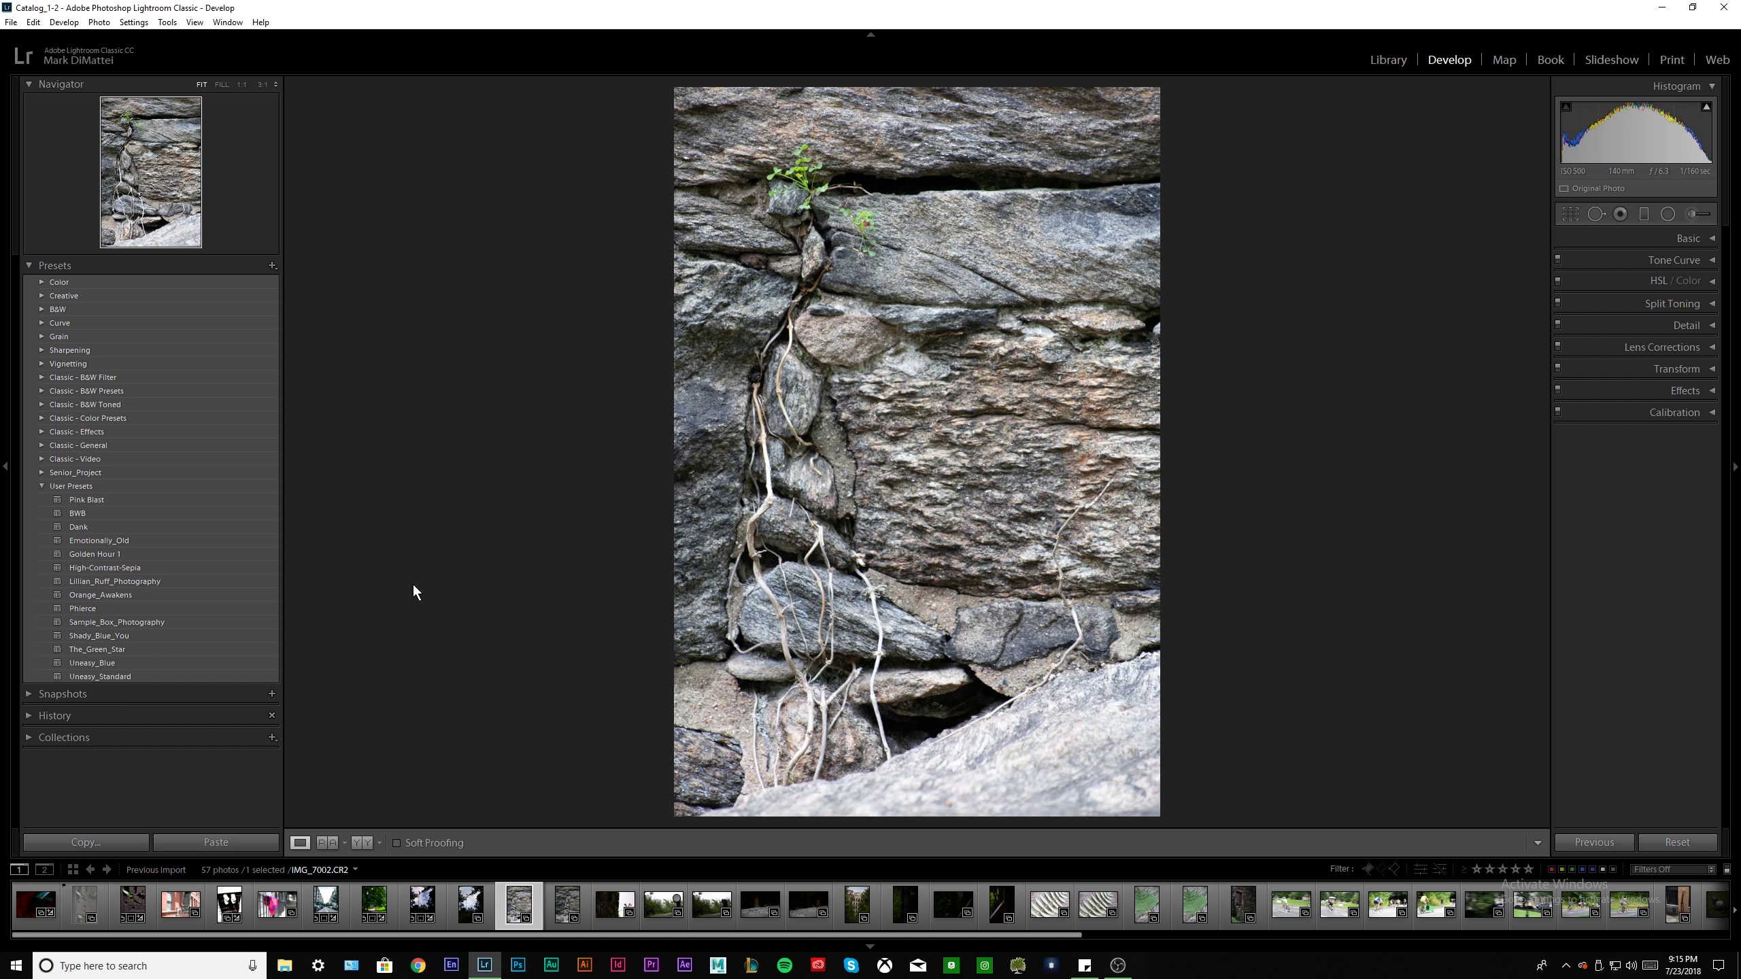
left_click(181, 905)
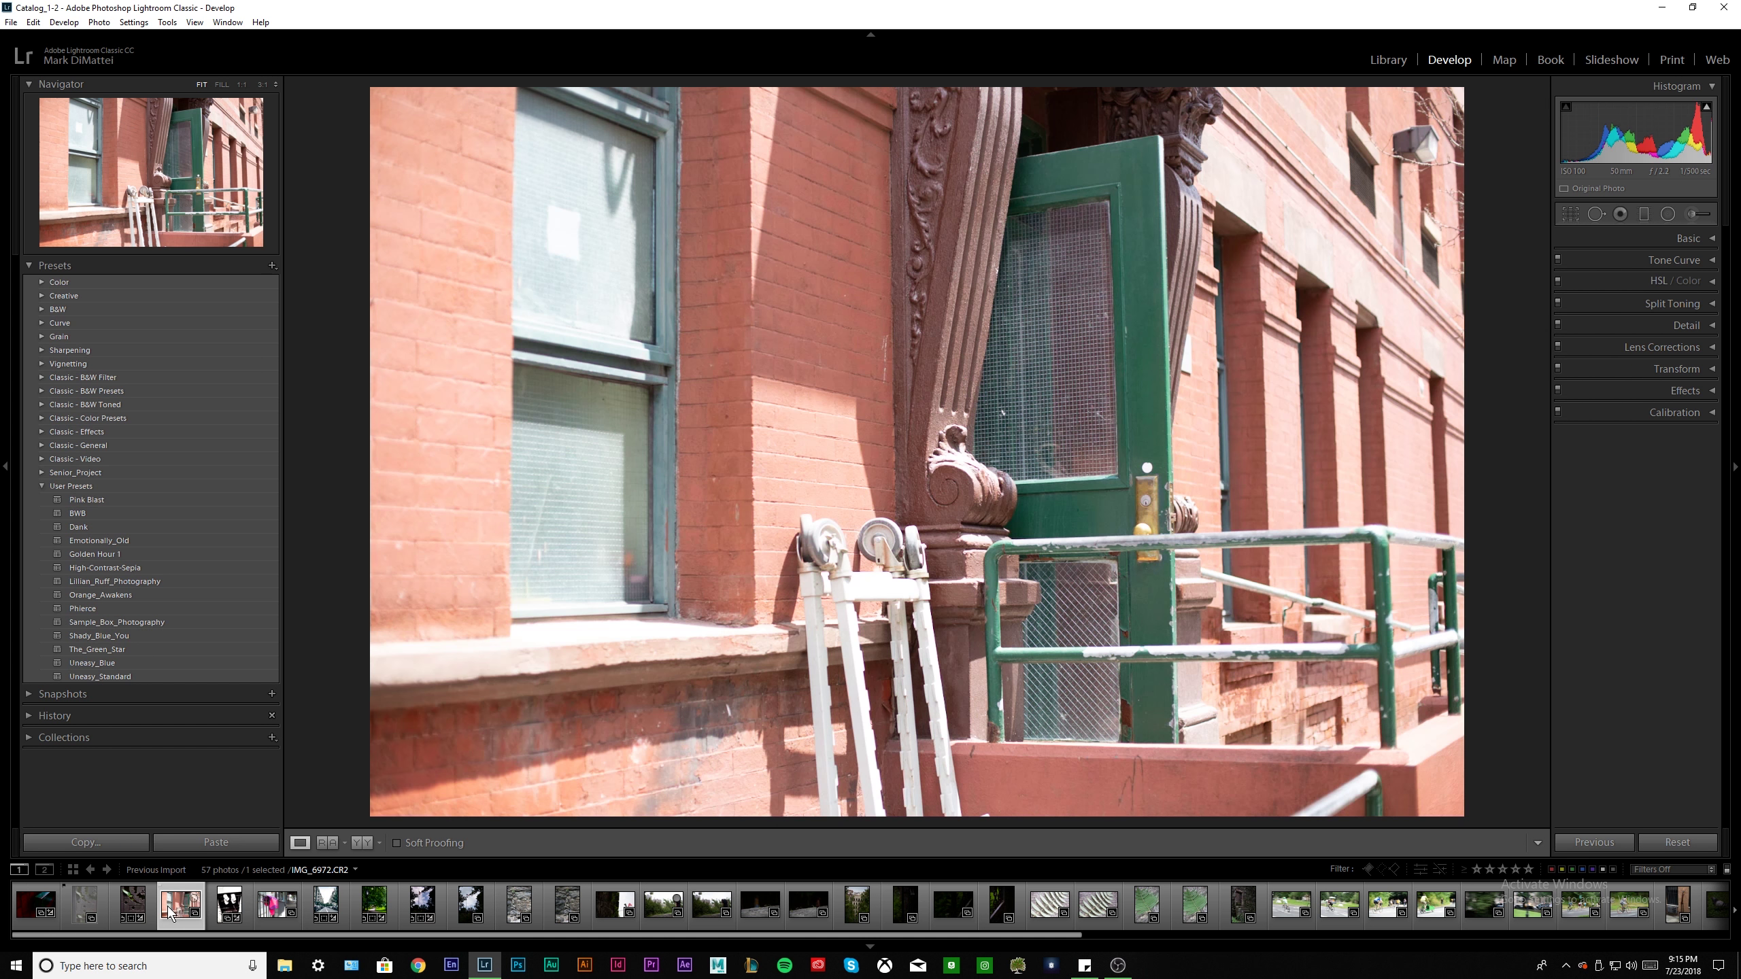
left_click(276, 915, "ctrl")
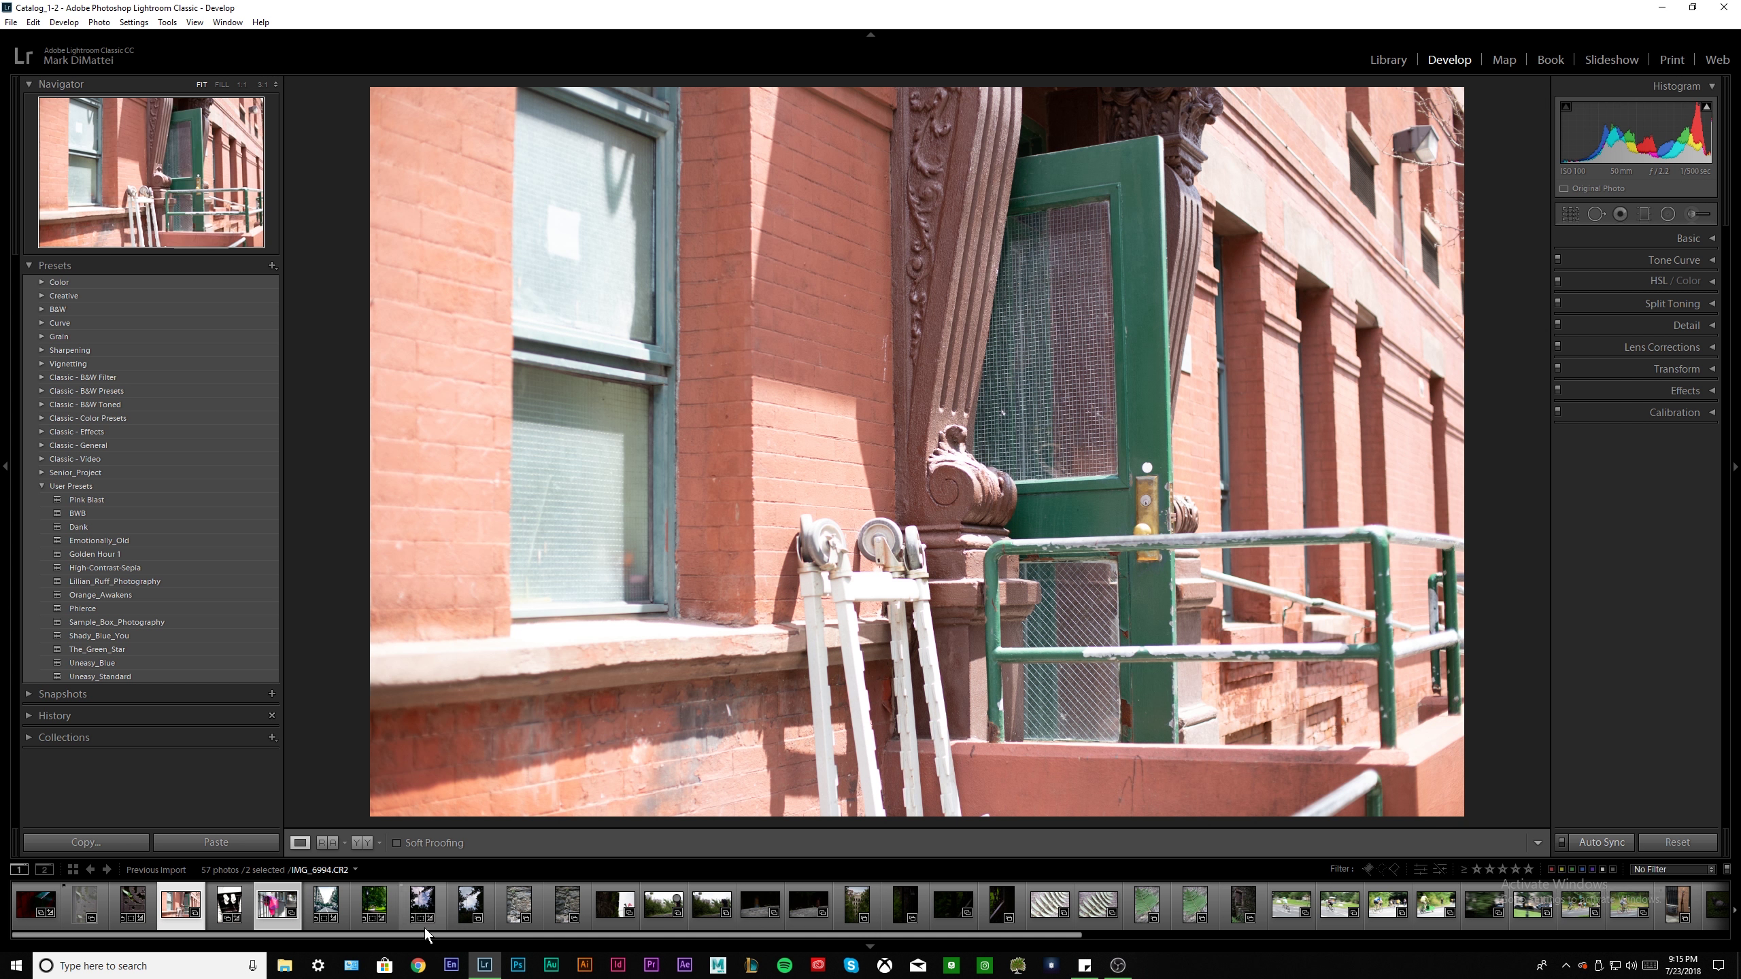
right_click(284, 902)
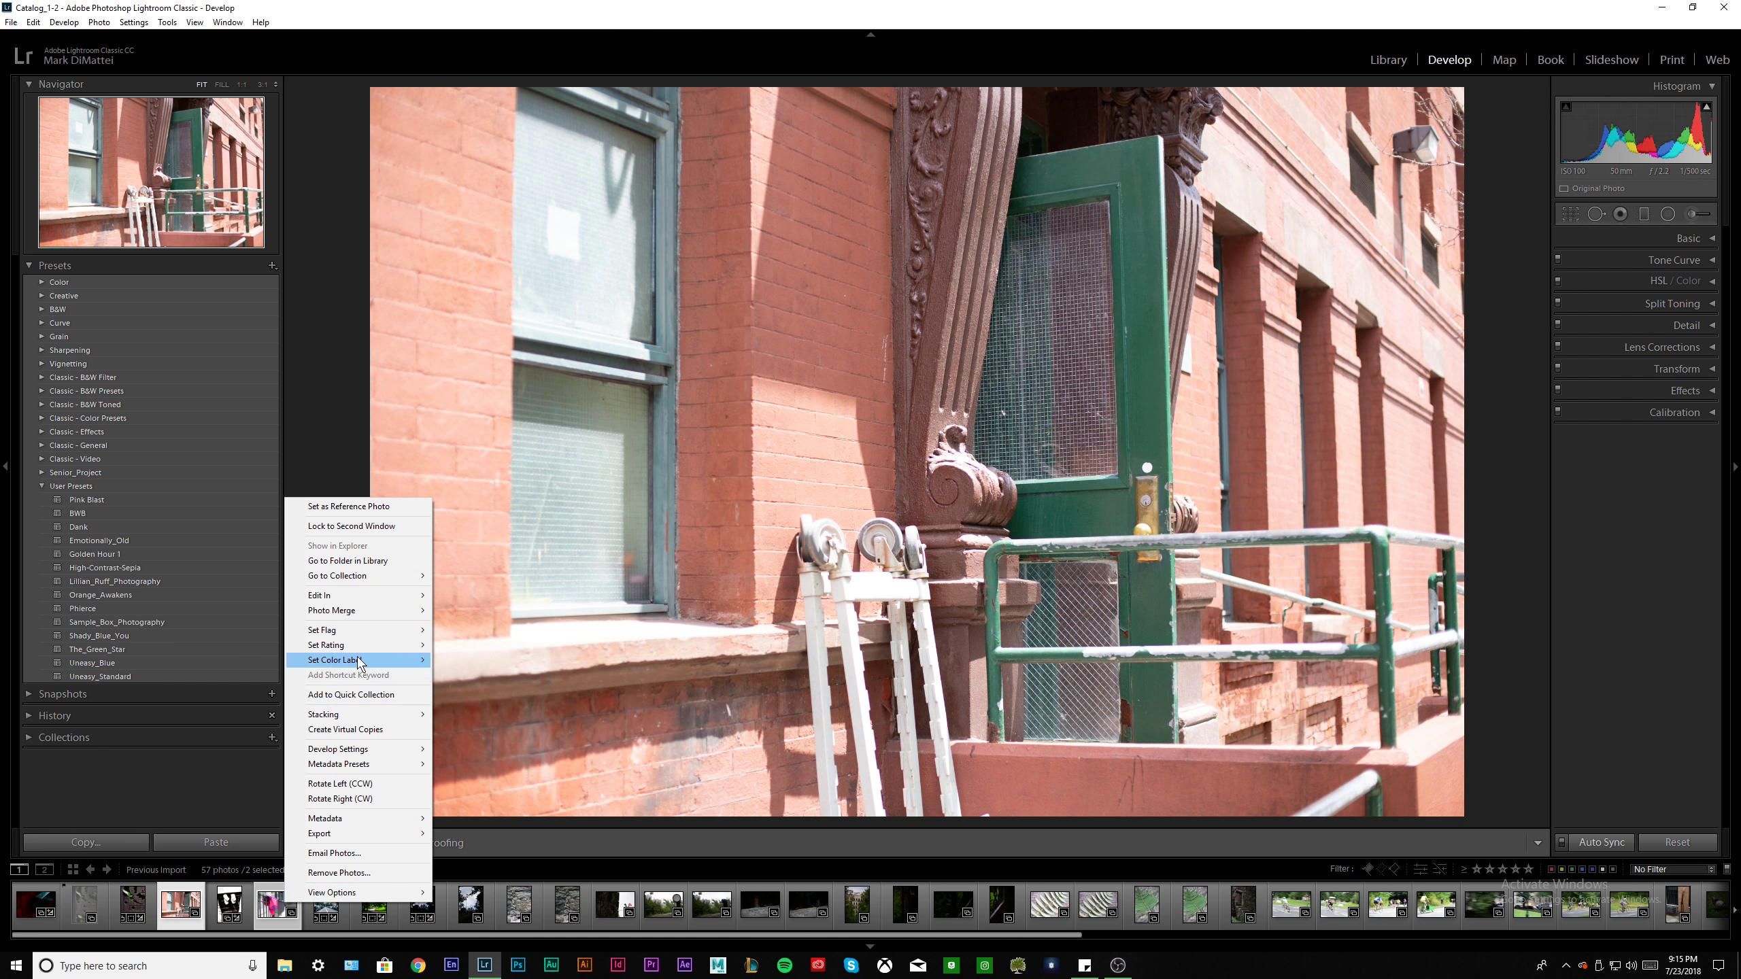
mouse_move(363, 662)
left_click(481, 690)
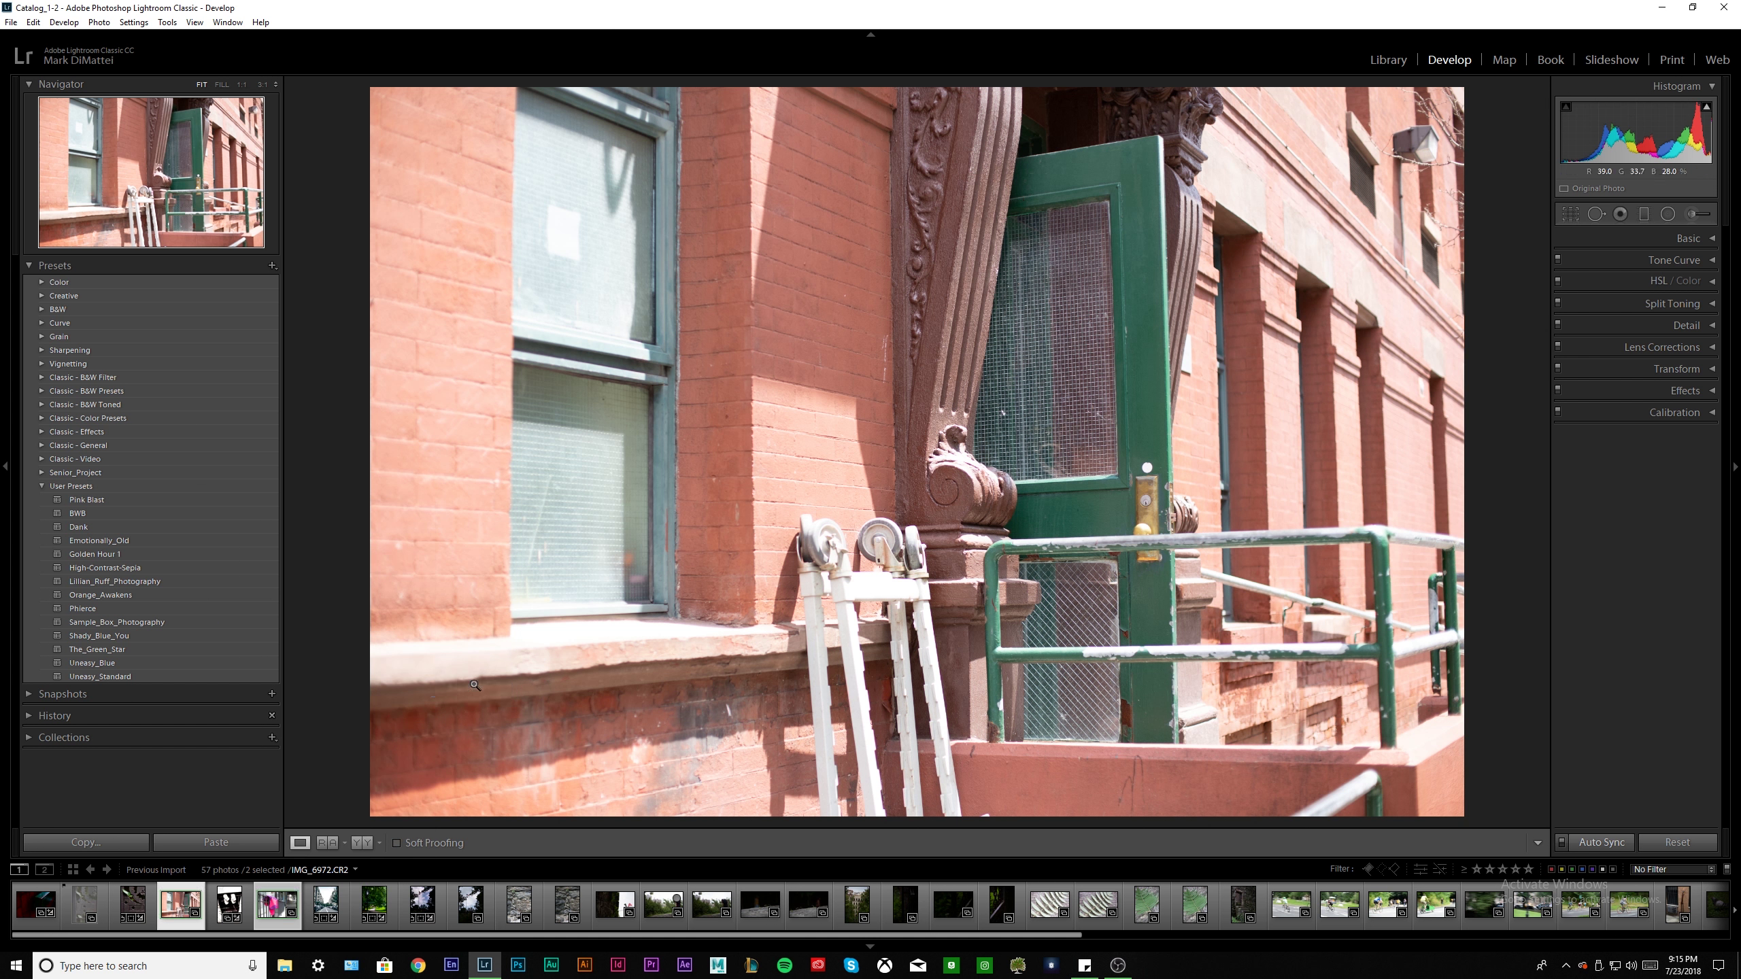
Select the two adjacent flagpole photos with the cloudy sky and give both a green color label
left_click(327, 906)
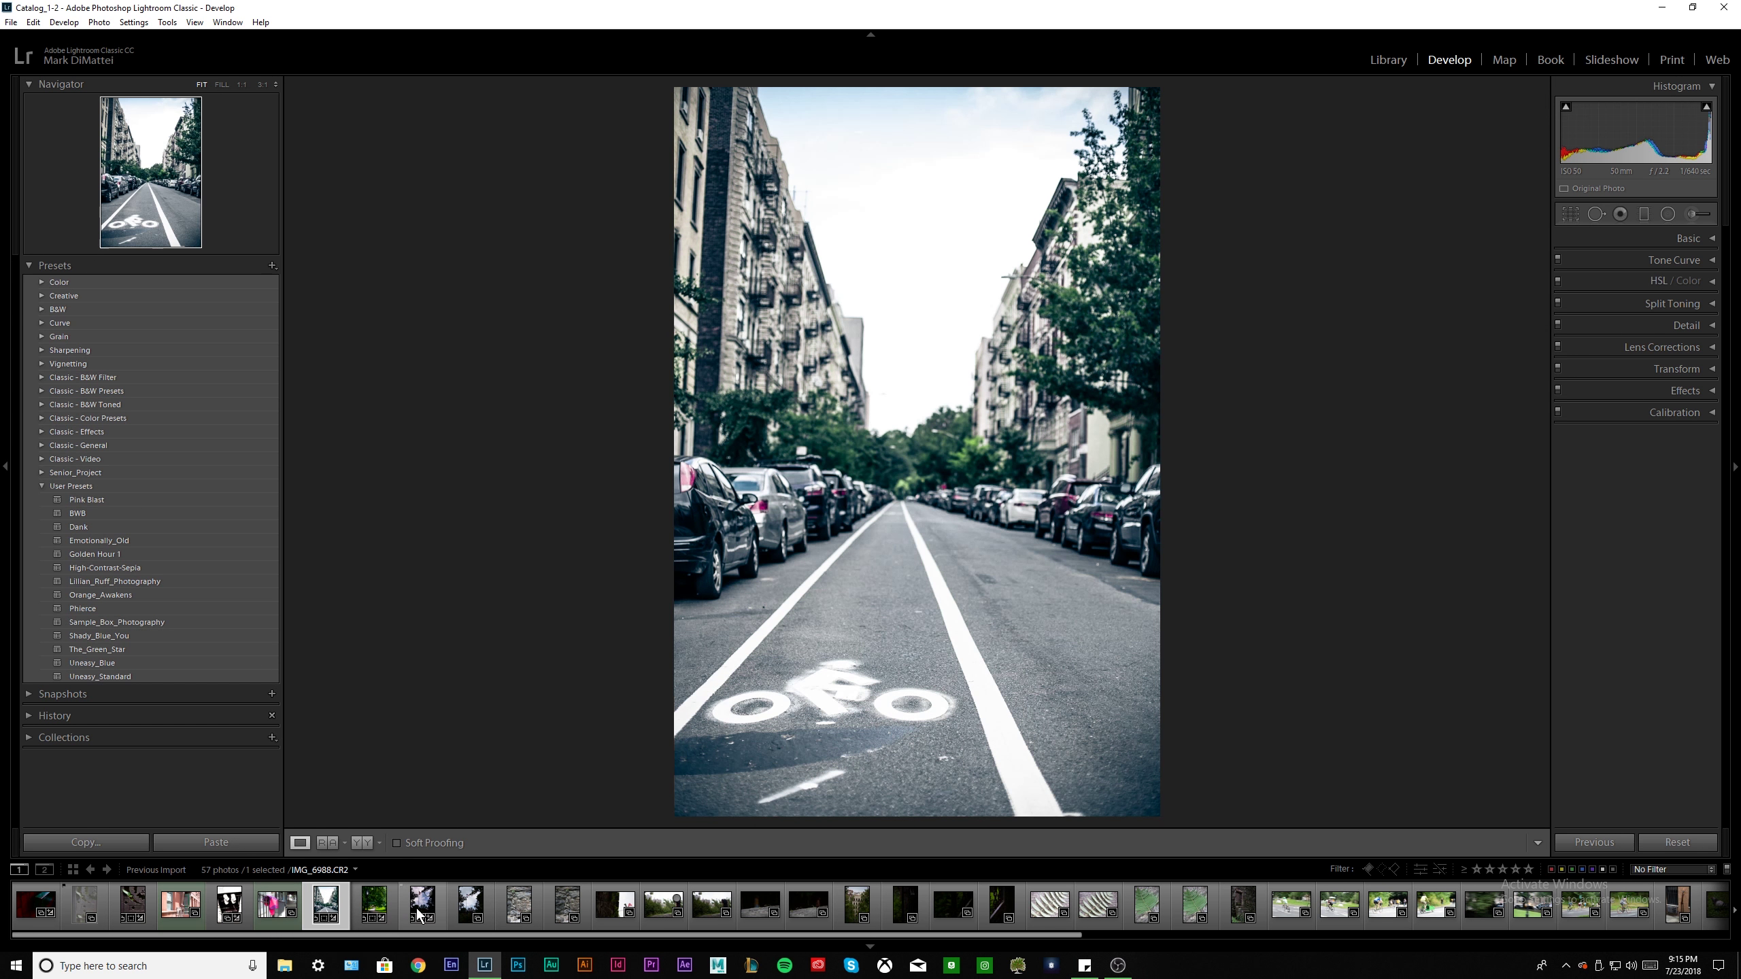
left_click(422, 906)
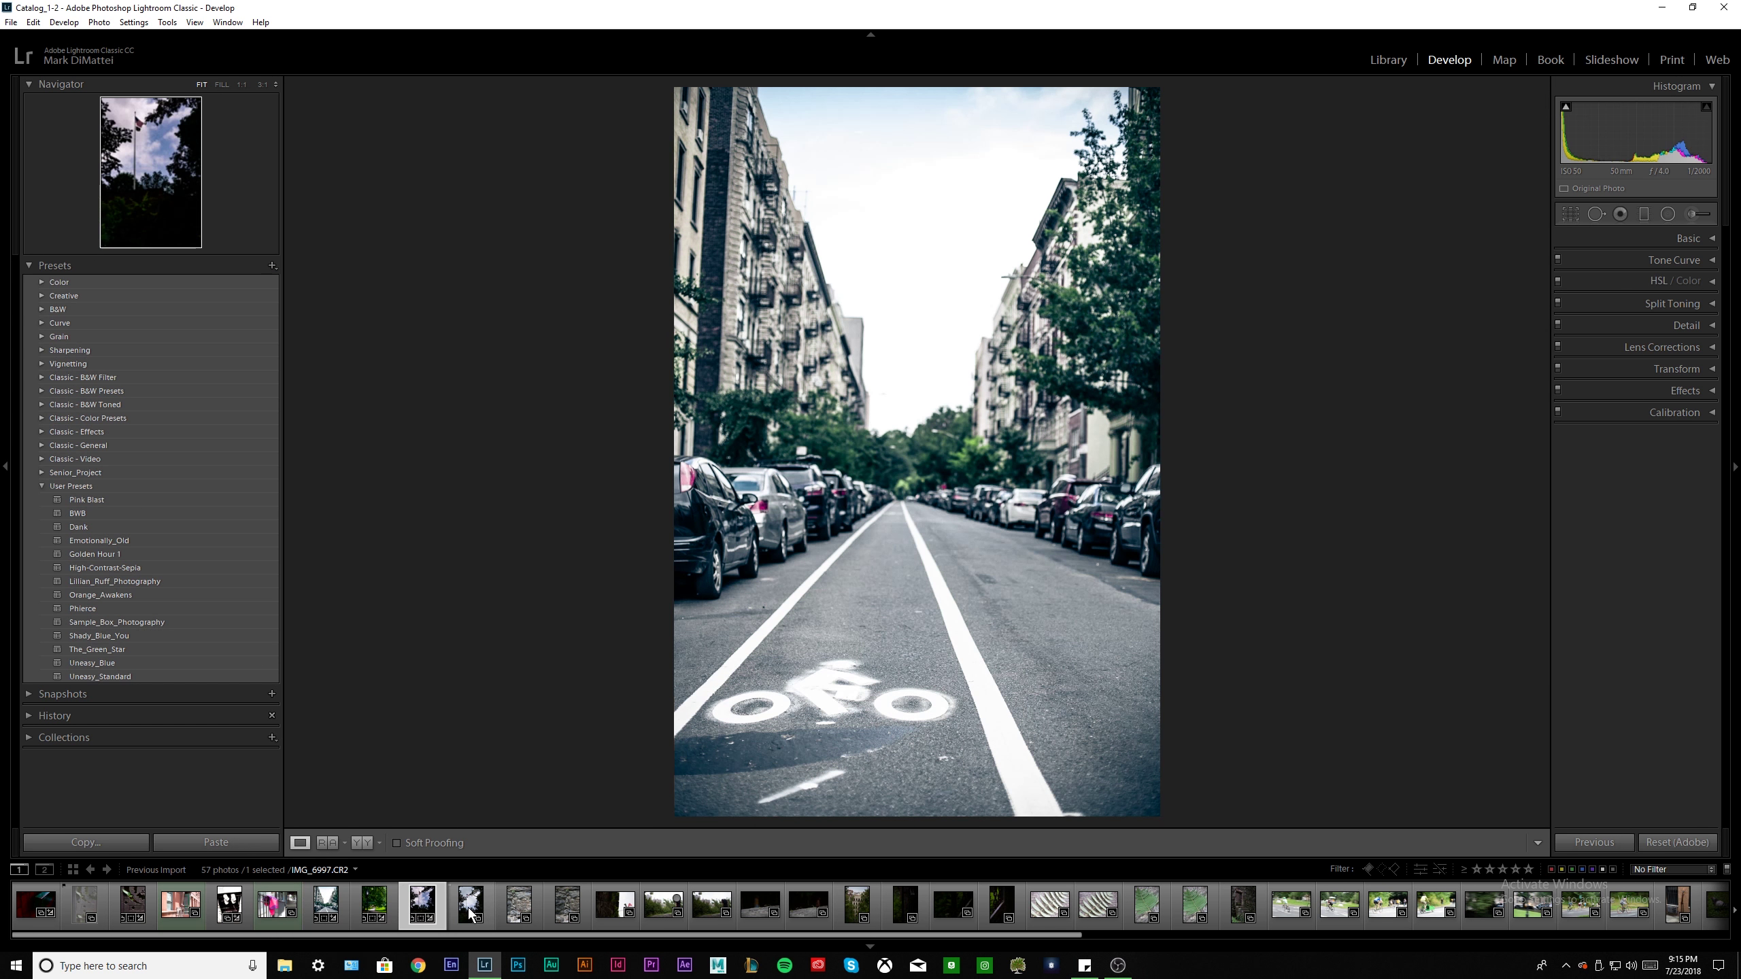
left_click(470, 906, "ctrl")
right_click(467, 905)
mouse_move(528, 662)
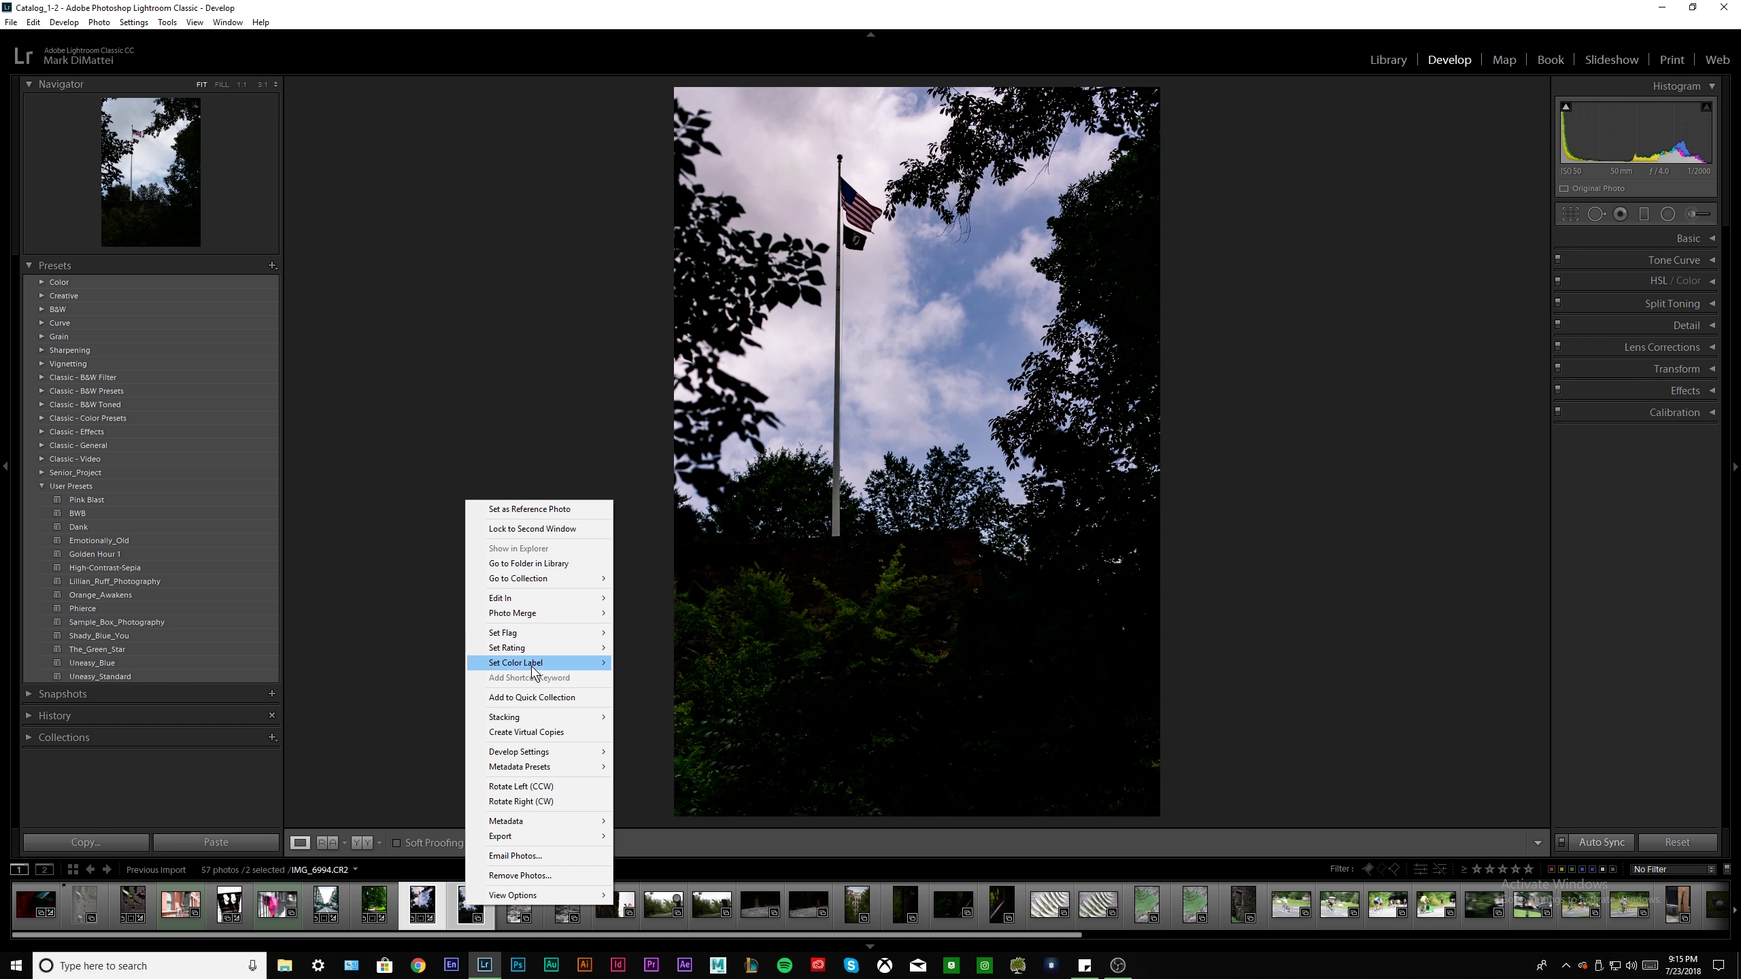
left_click(644, 692)
Compare the two rock wall photos, IMG_7002 and IMG_7005, and settle on IMG_7005
left_click(519, 905)
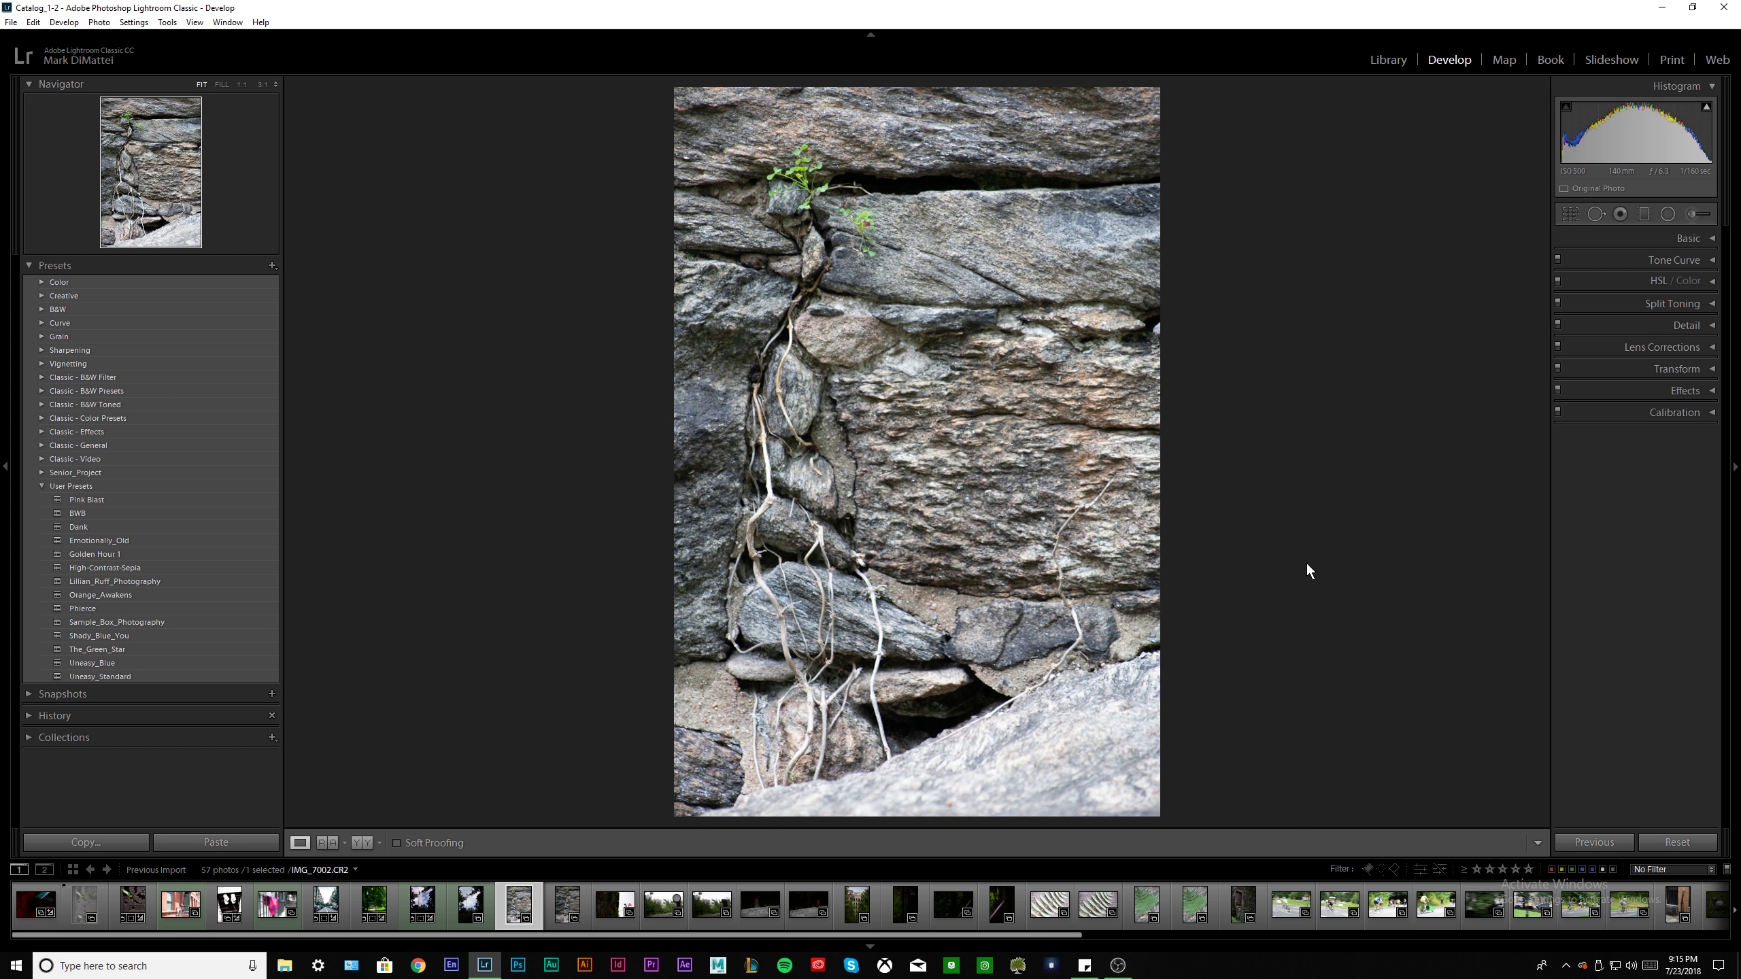
left_click(558, 913)
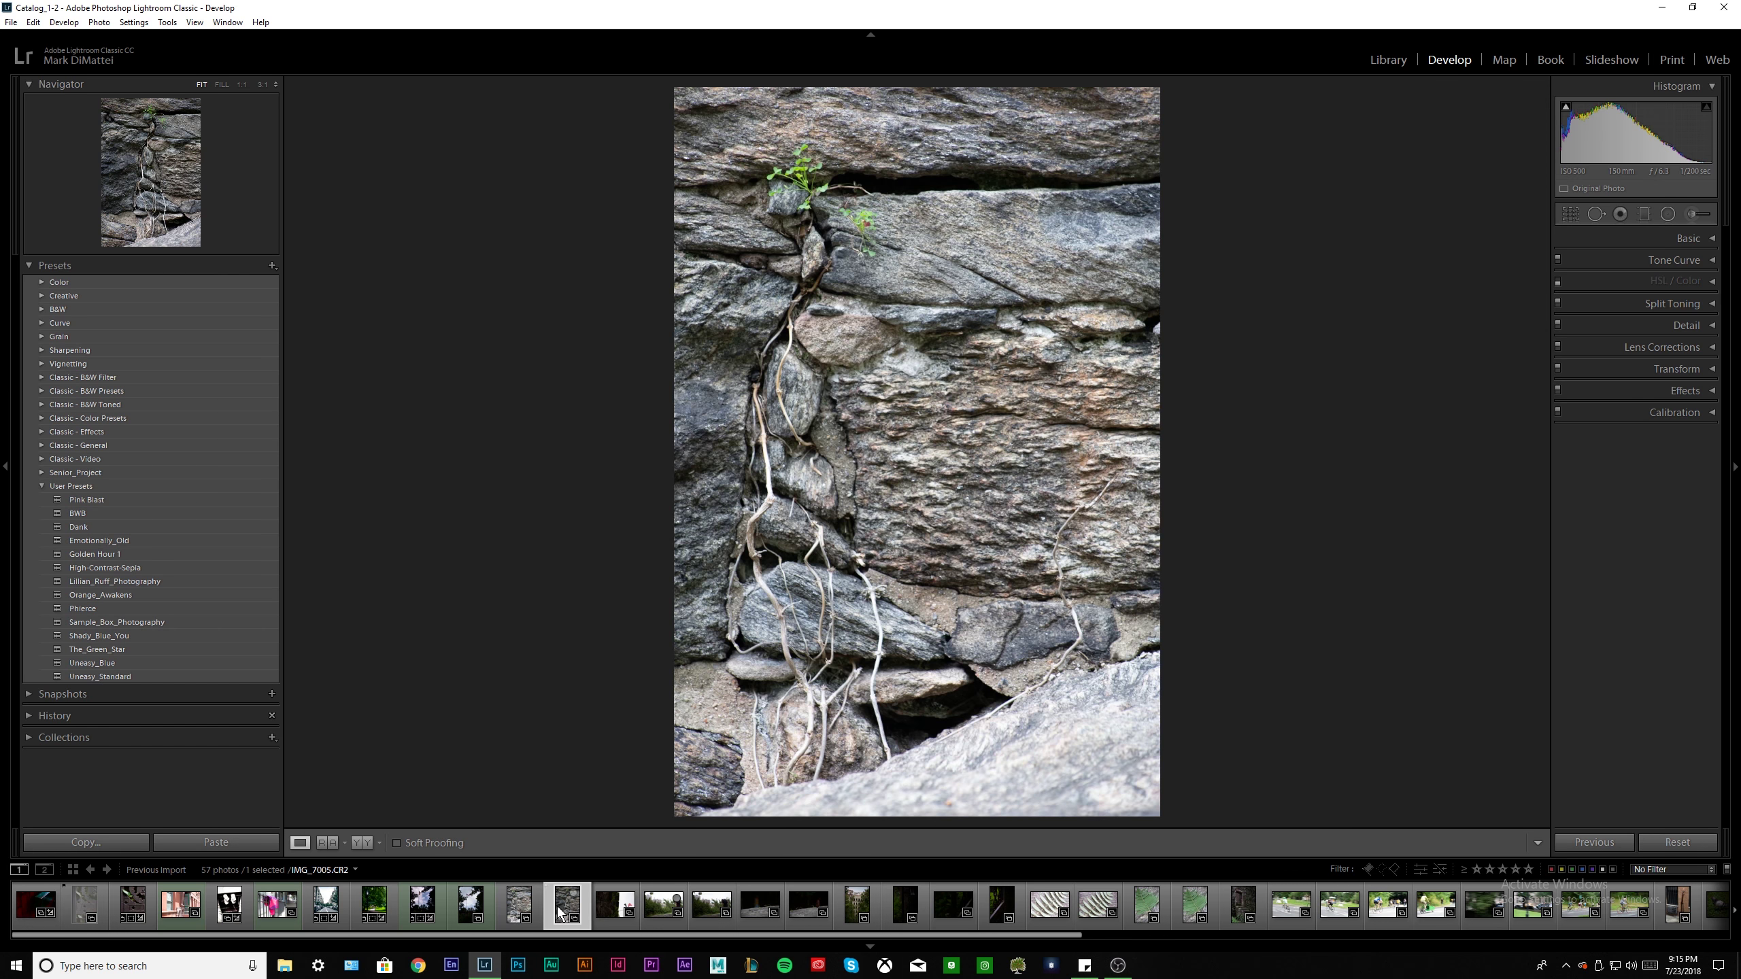
left_click(517, 909)
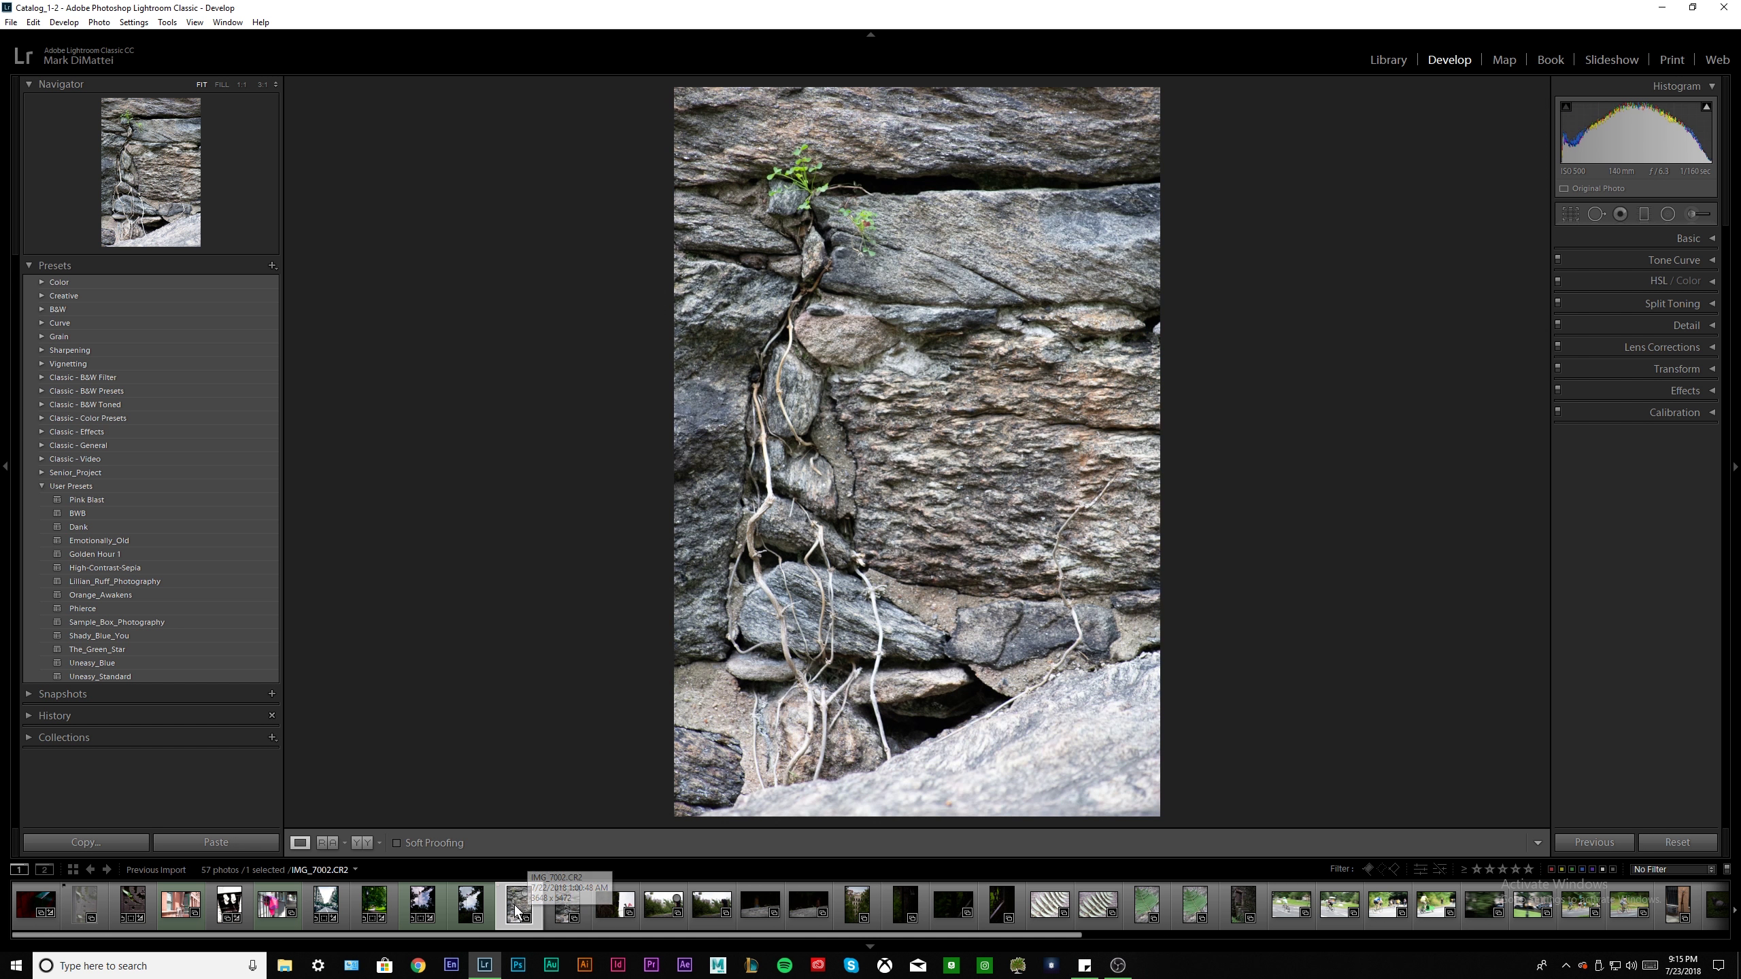
left_click(564, 915)
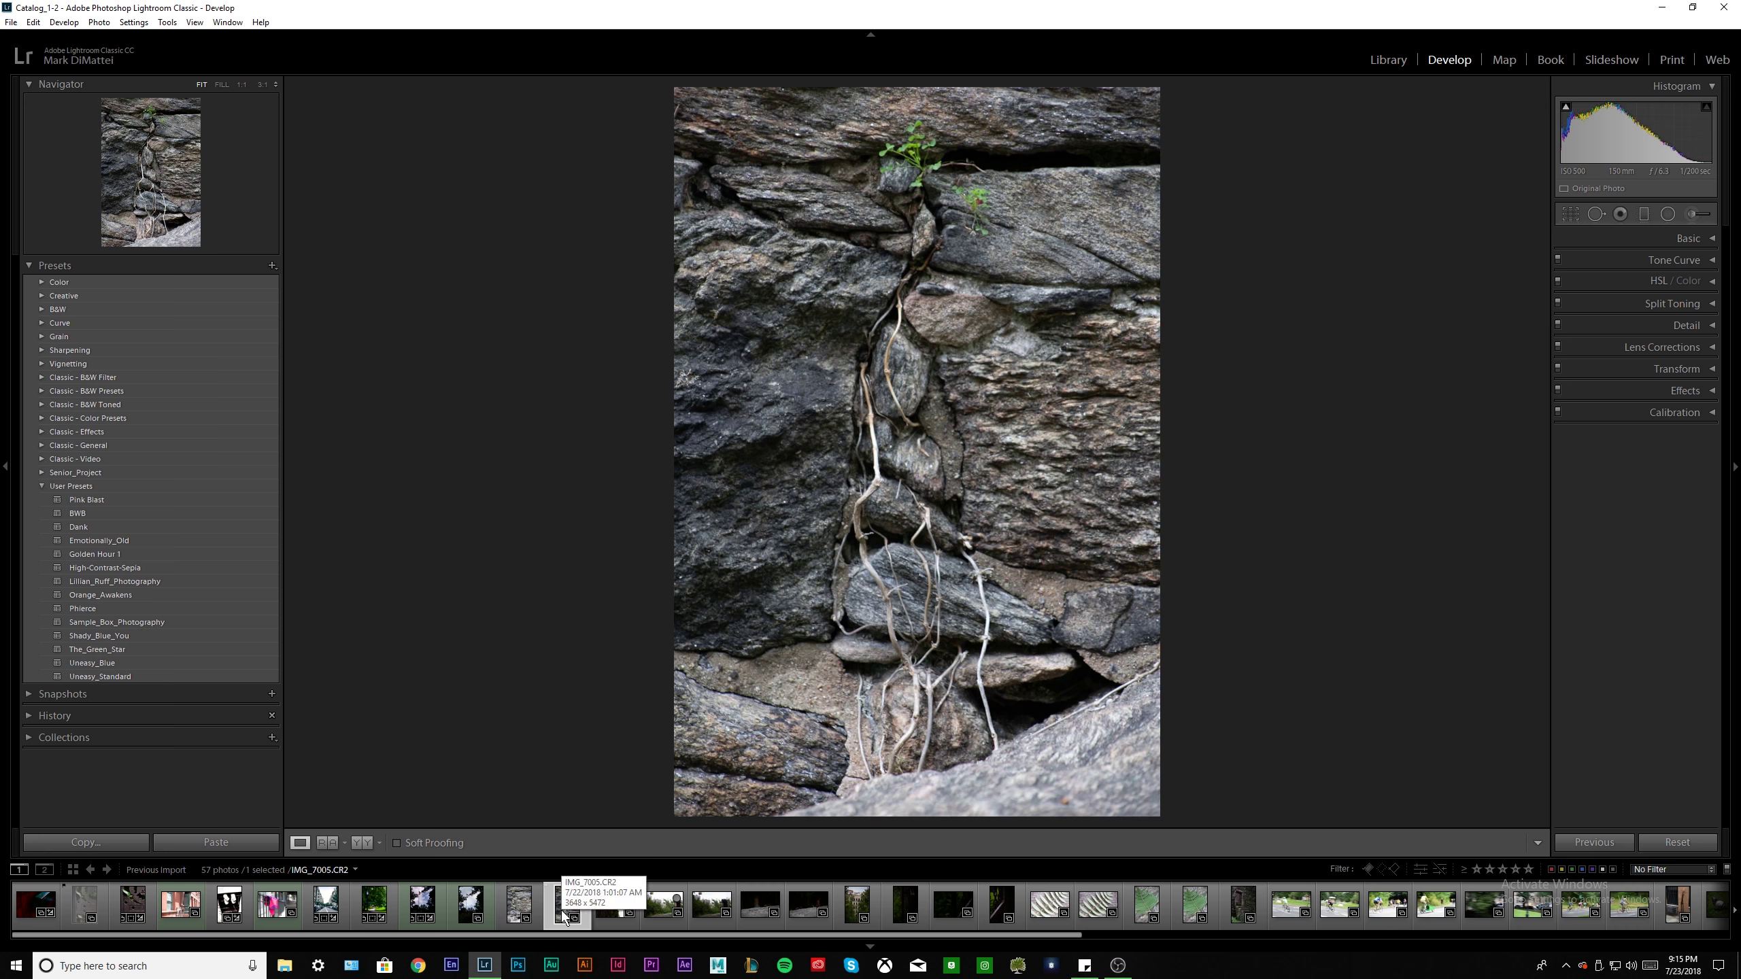
Set exposure +0.24, contrast +29, highlights +5, shadows −45, whites +12, blacks −14 and clarity +17, and undo a trial Dehaze of +21
left_click(1689, 238)
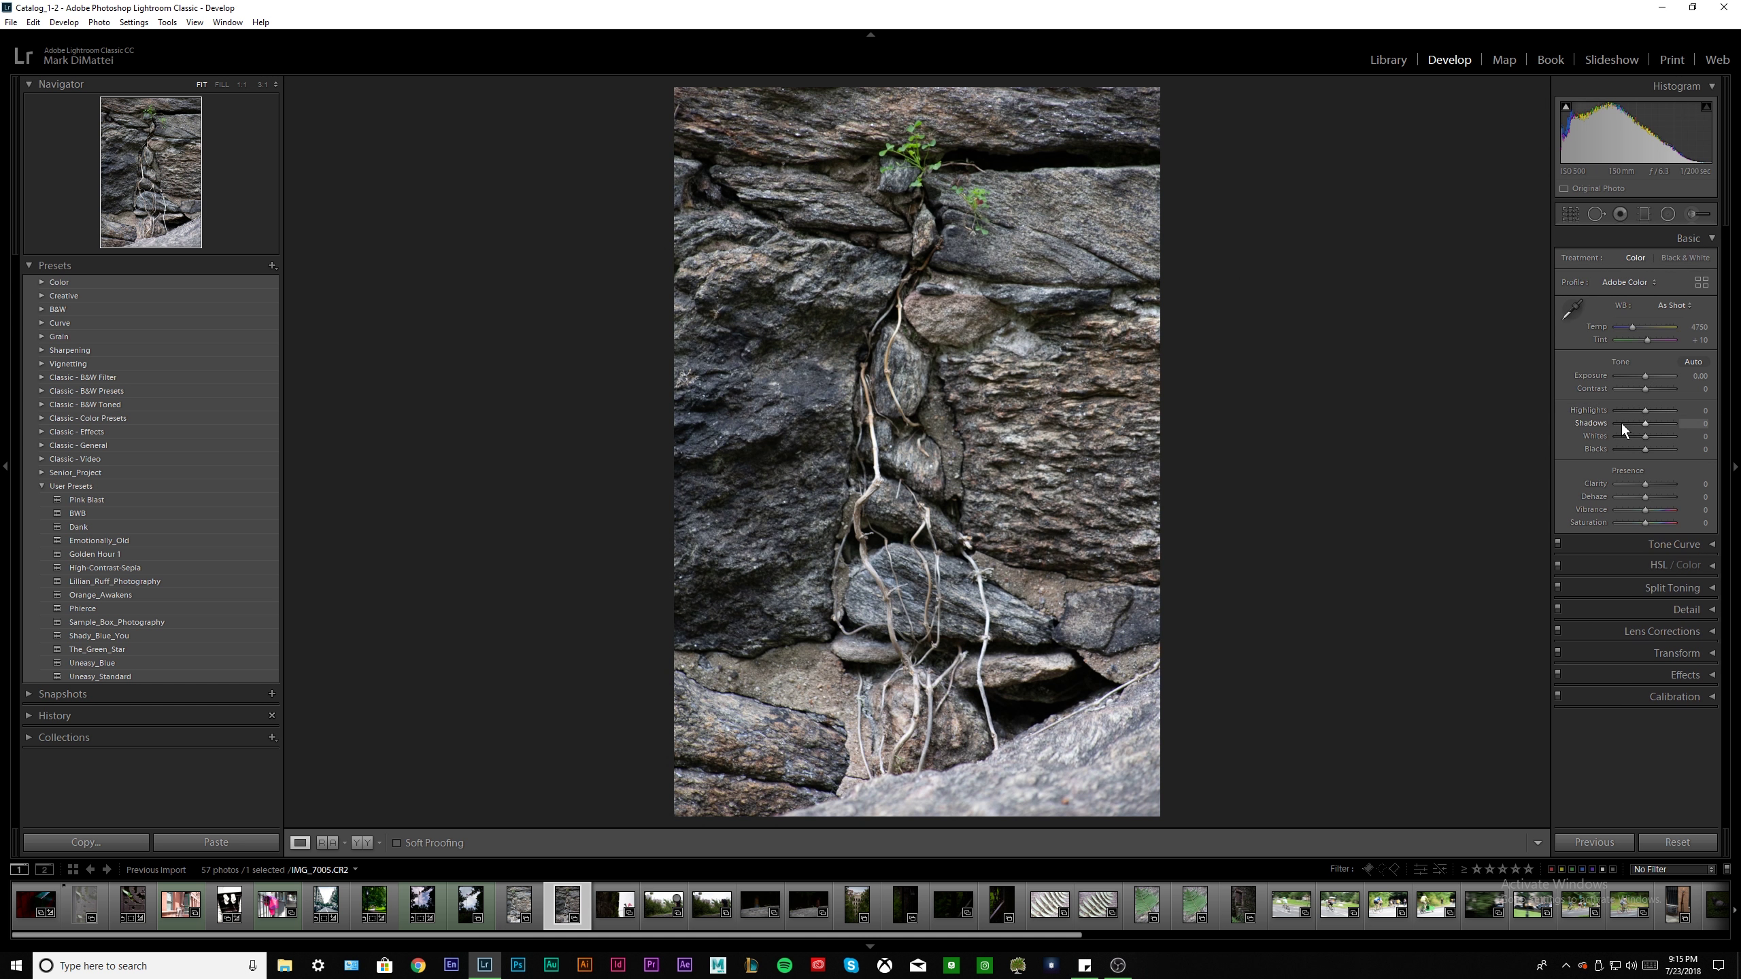
left_click_drag(1642, 376, 1650, 495)
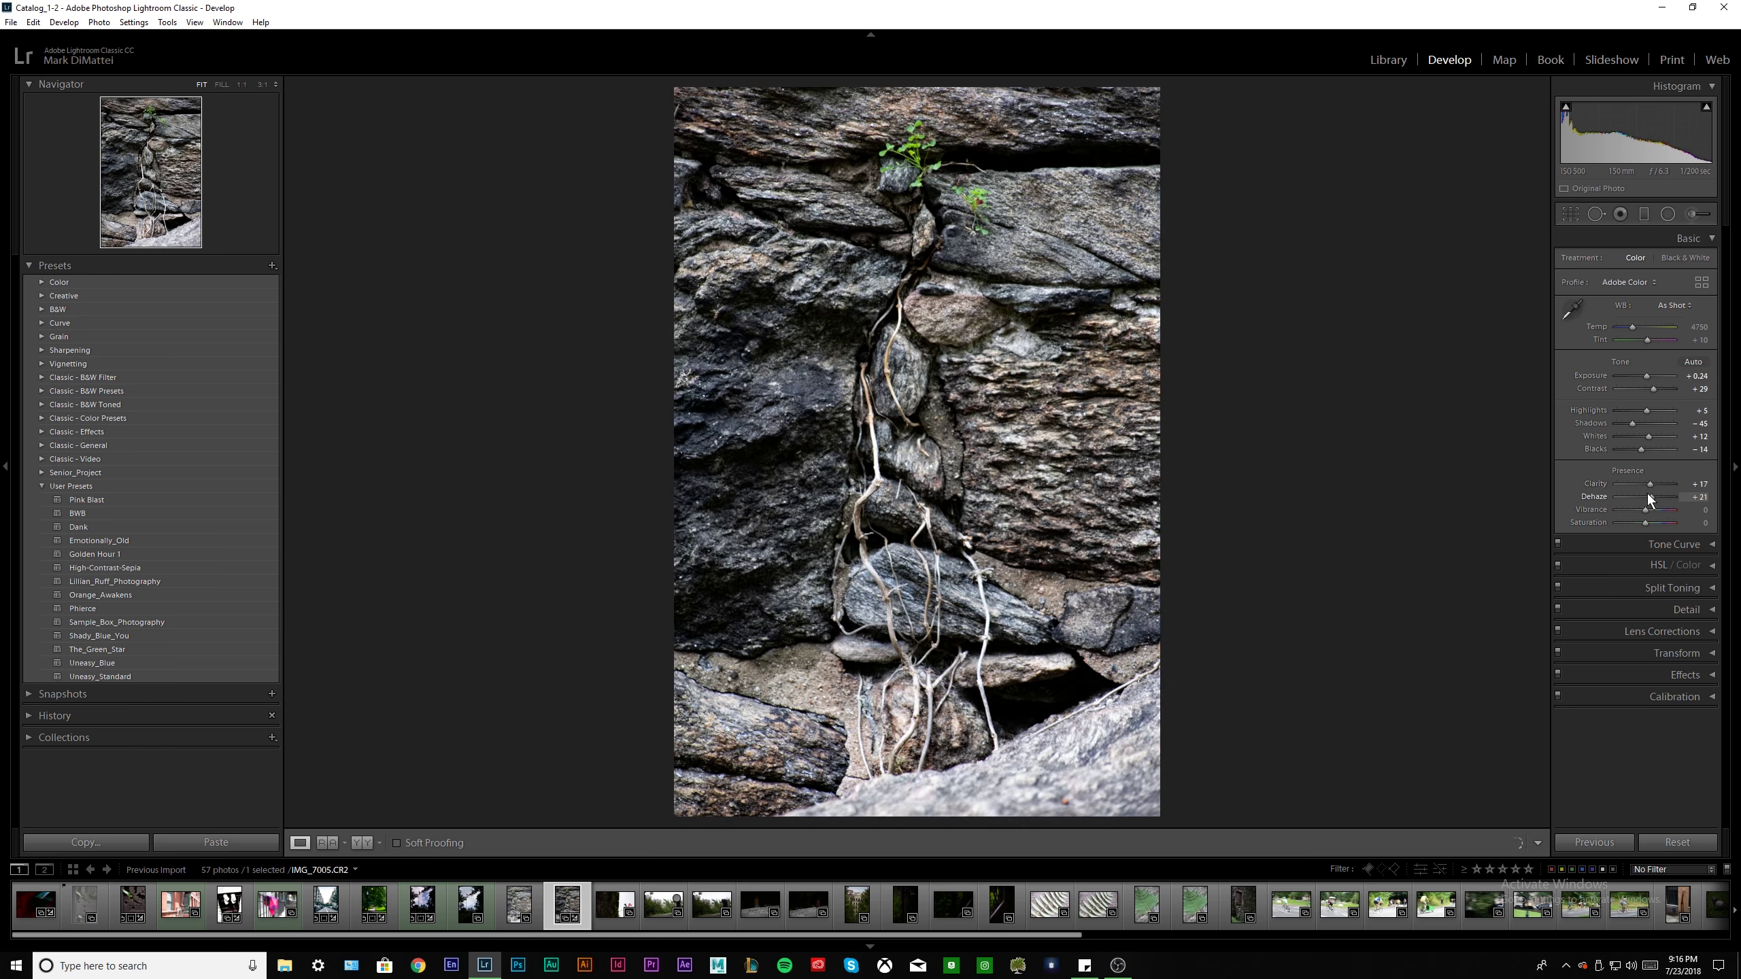
key("ctrl+z")
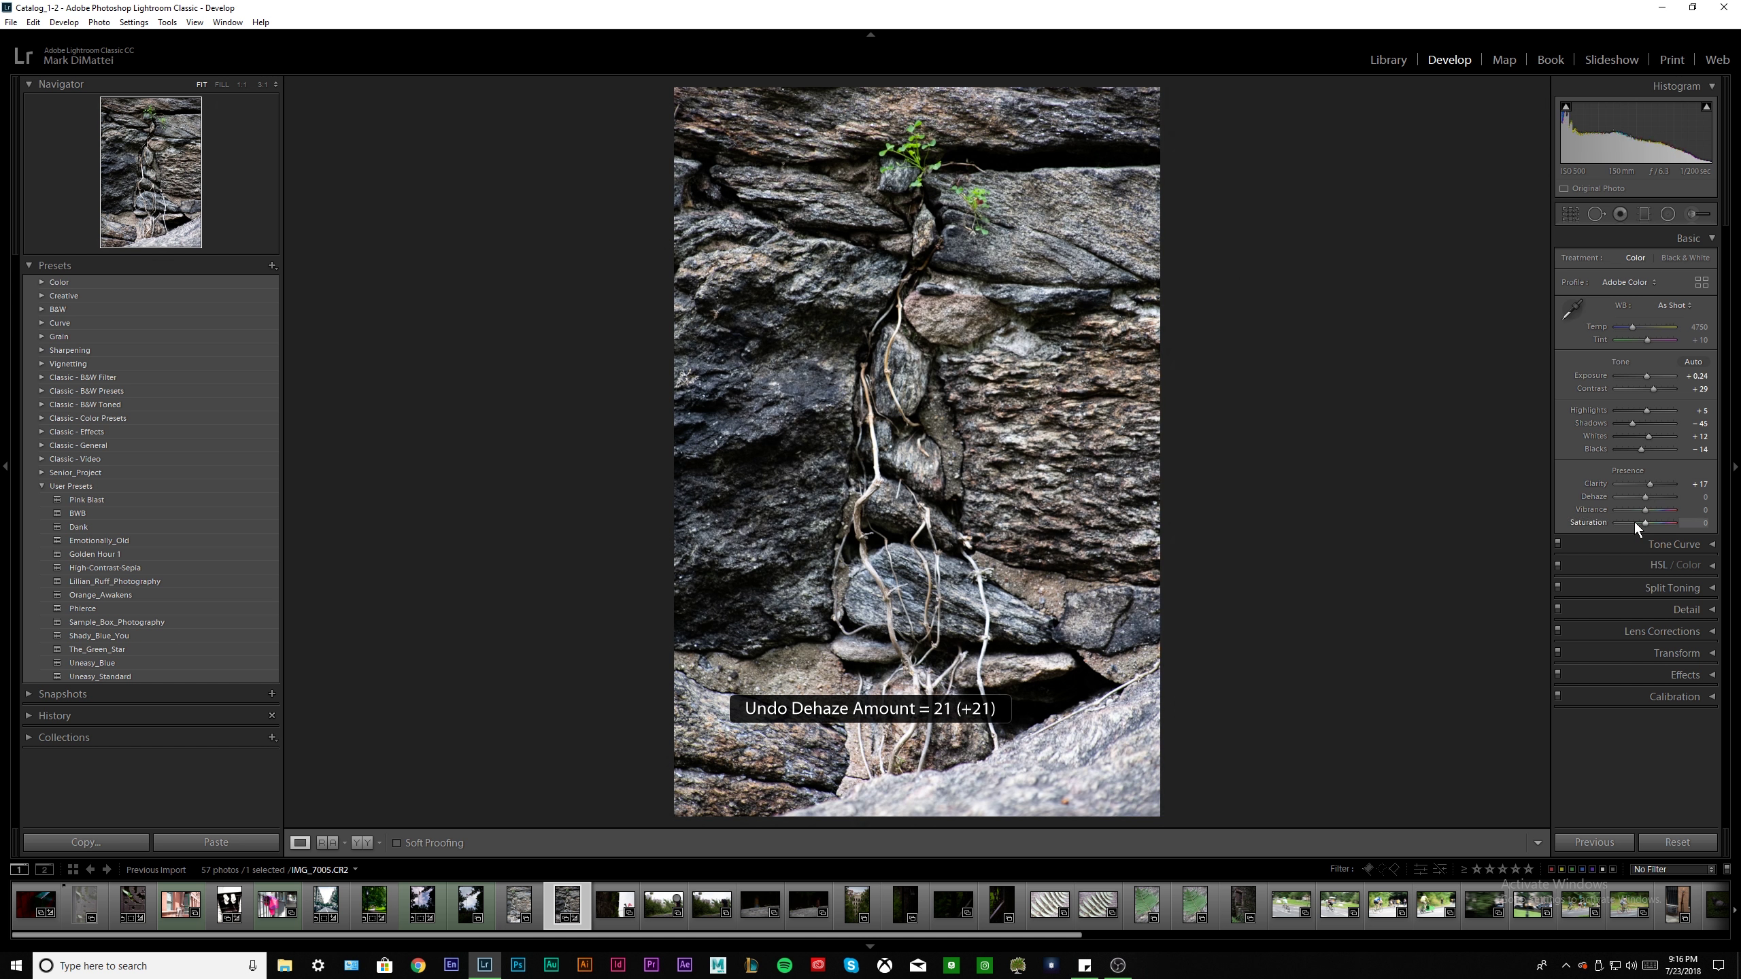
Try a saturation of −100 on the rock wall photo and undo it
left_click_drag(1635, 522, 1600, 529)
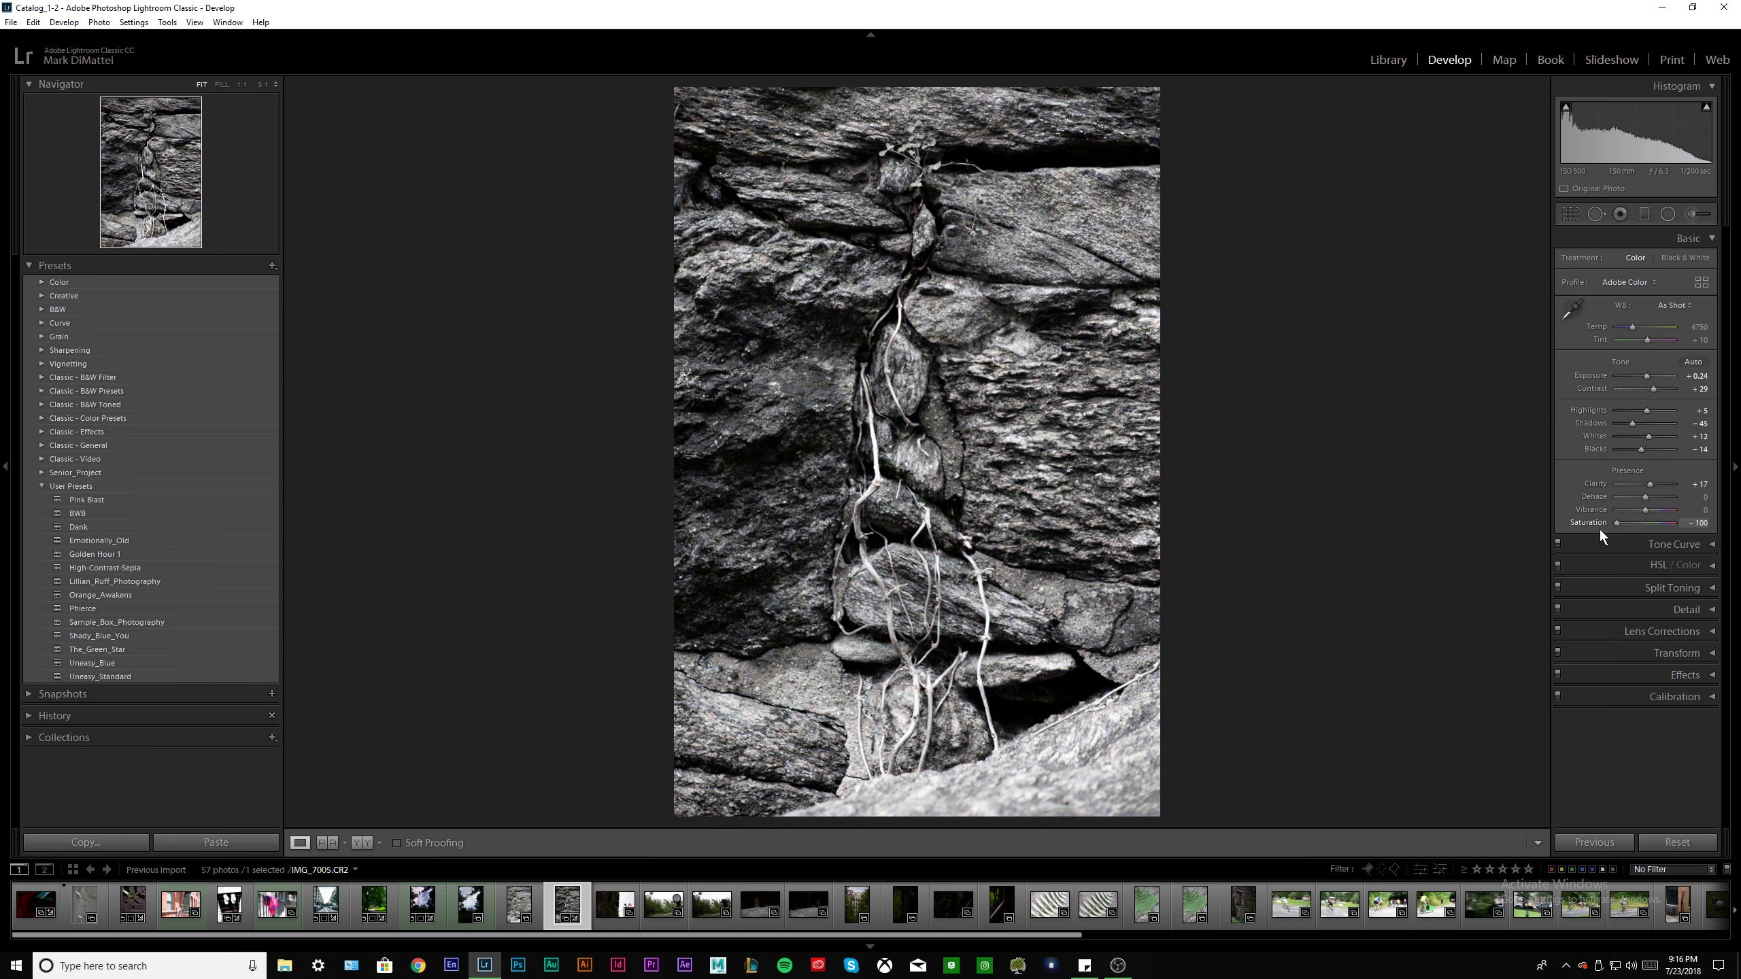
key("ctrl+z")
Lower the Darks region of the rock wall photo's tone curve slightly
left_click(1704, 238)
left_click(1699, 260)
left_click_drag(1602, 395, 1602, 405)
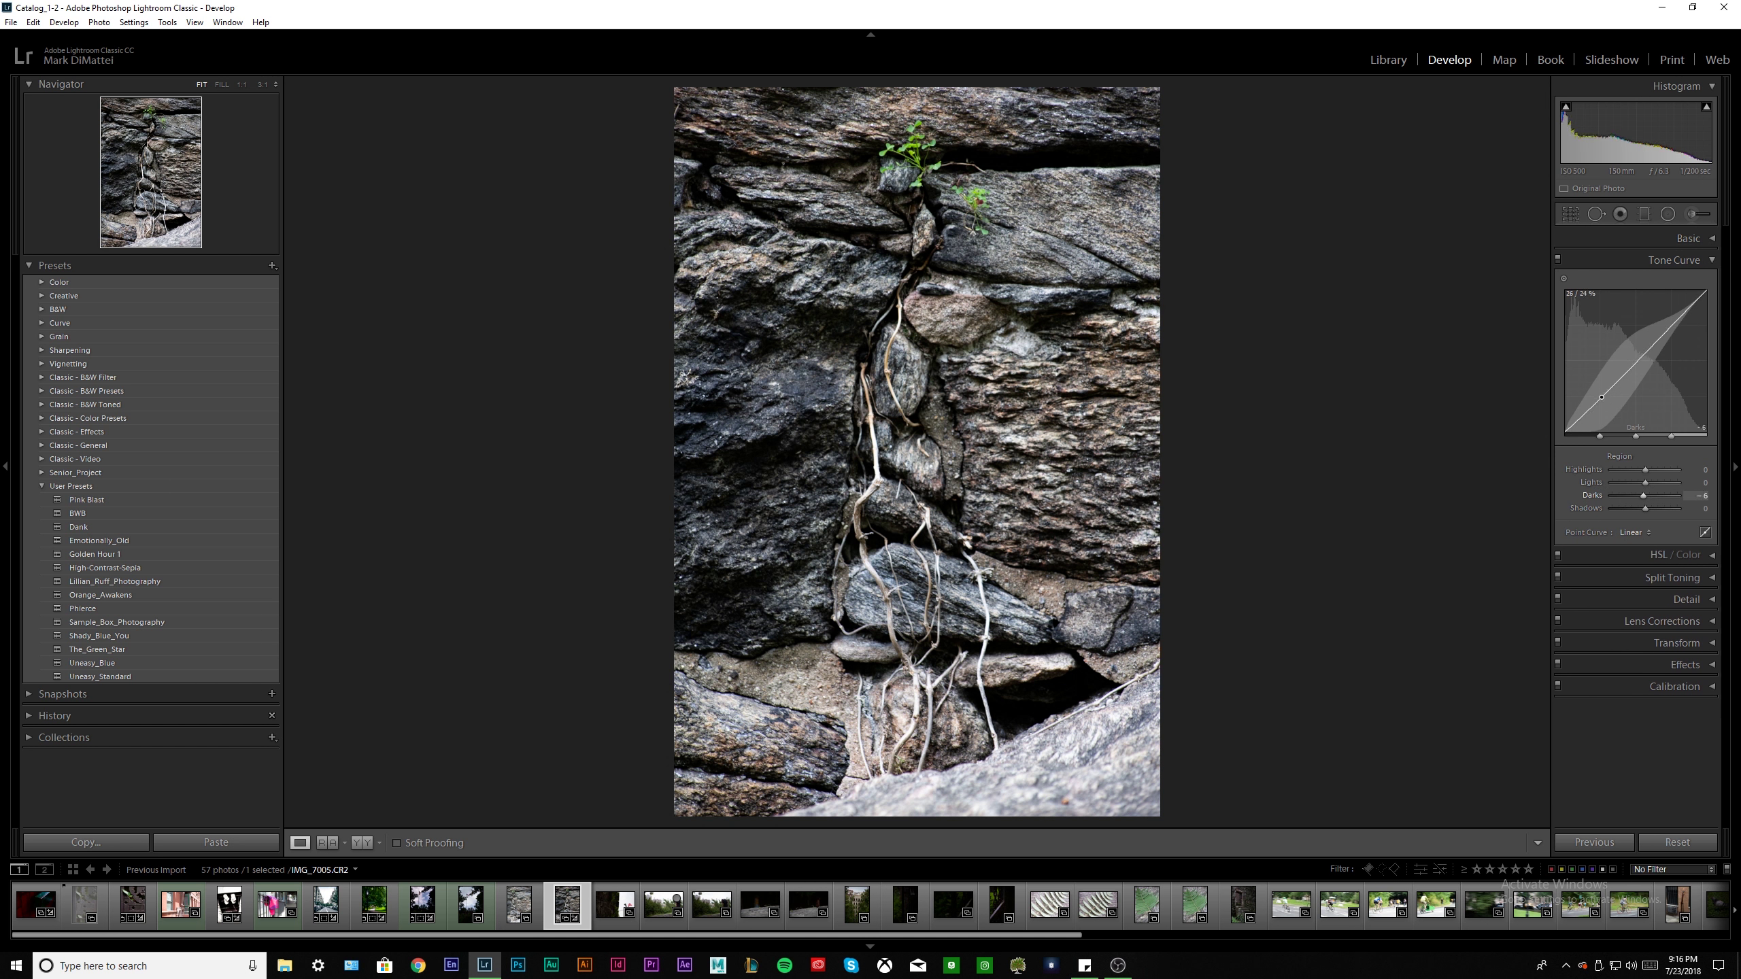
left_click(1699, 261)
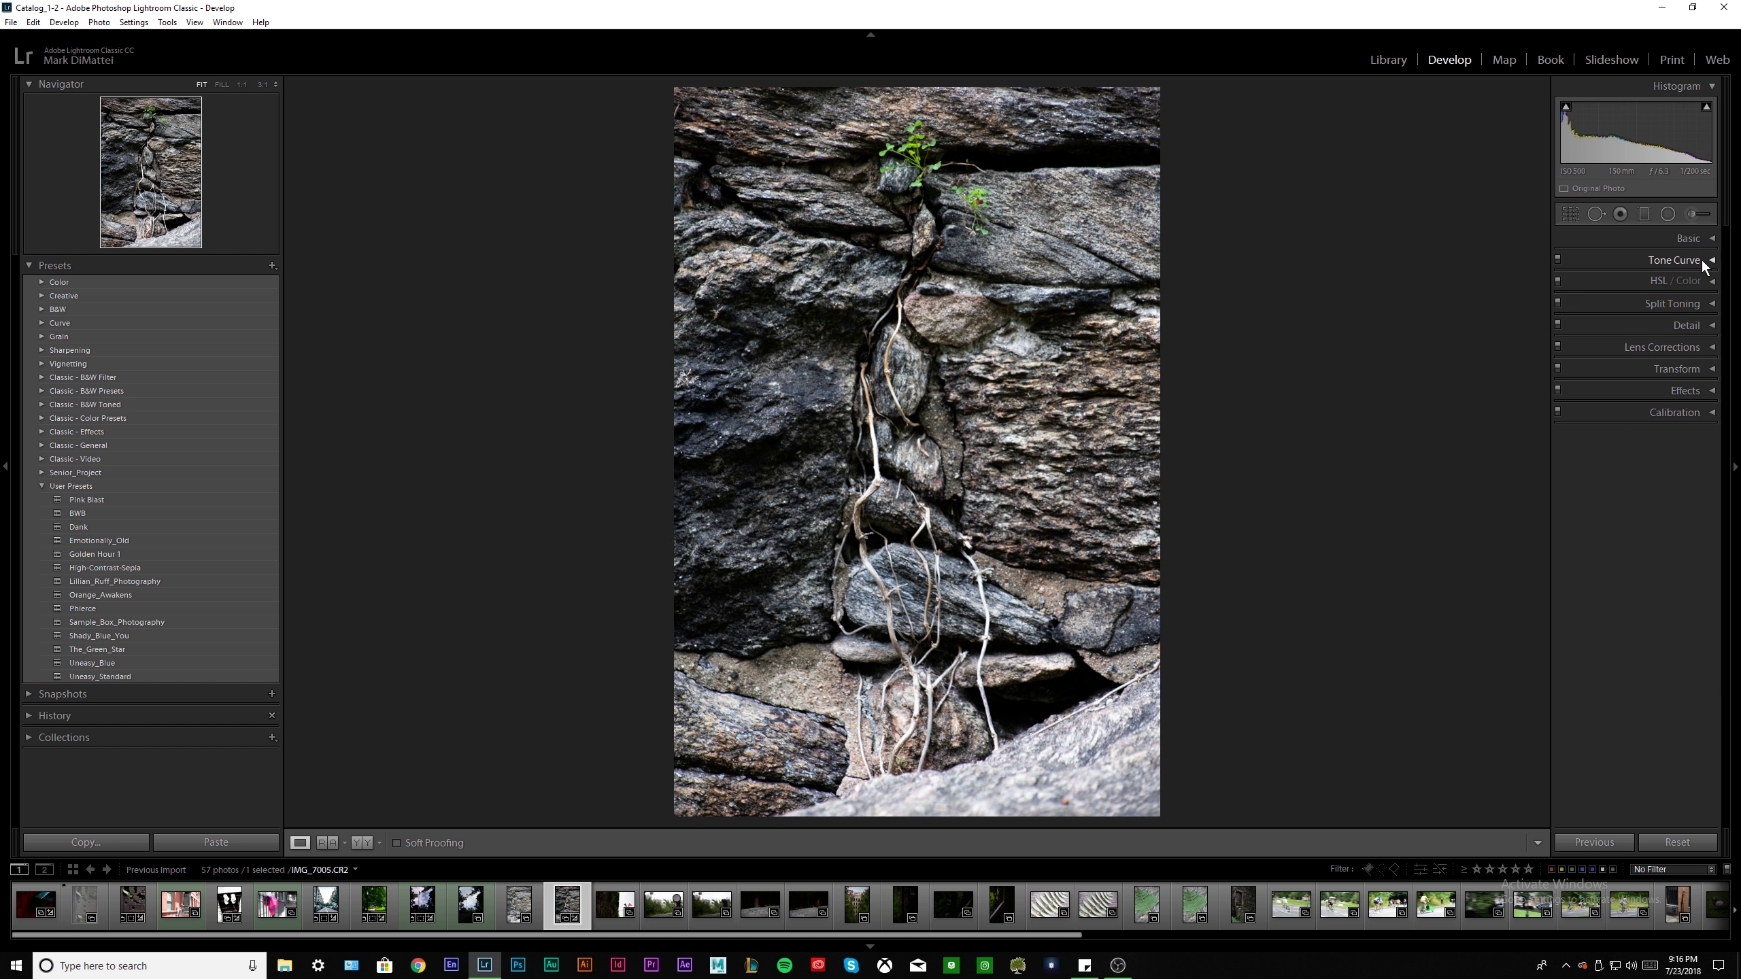
In the rock wall photo's HSL saturation, set red to −100, mute the other non-green colors and raise green slightly
left_click(1709, 281)
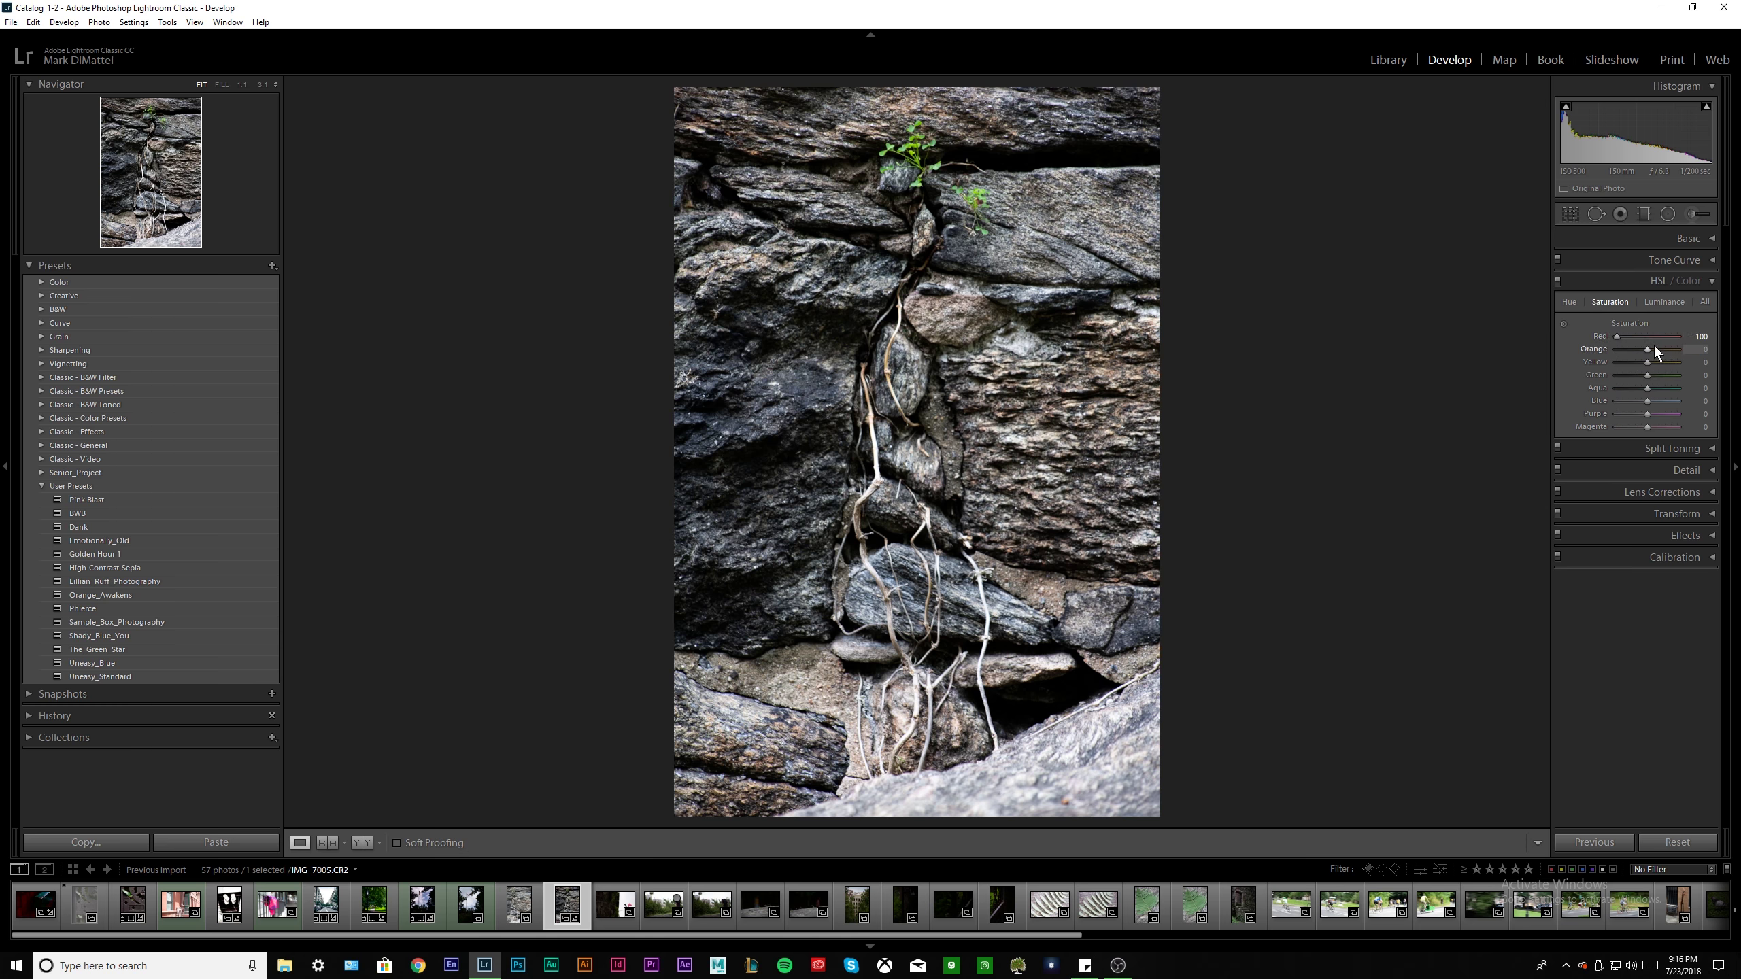
left_click_drag(1656, 352, 1564, 337)
left_click_drag(1648, 365, 1488, 351)
mouse_move(1648, 373)
left_mouse_down()
mouse_move(1591, 361)
mouse_move(1664, 376)
left_mouse_up()
left_click_drag(1648, 400, 1464, 382)
left_click(1636, 427)
left_click(1632, 427)
left_click(1632, 413)
left_click(1632, 402)
left_click(1632, 389)
left_click(1633, 349)
Tint the rock wall photo's highlights in Split Toning with the pale blue preset swatch at saturation 12
left_click(1711, 448)
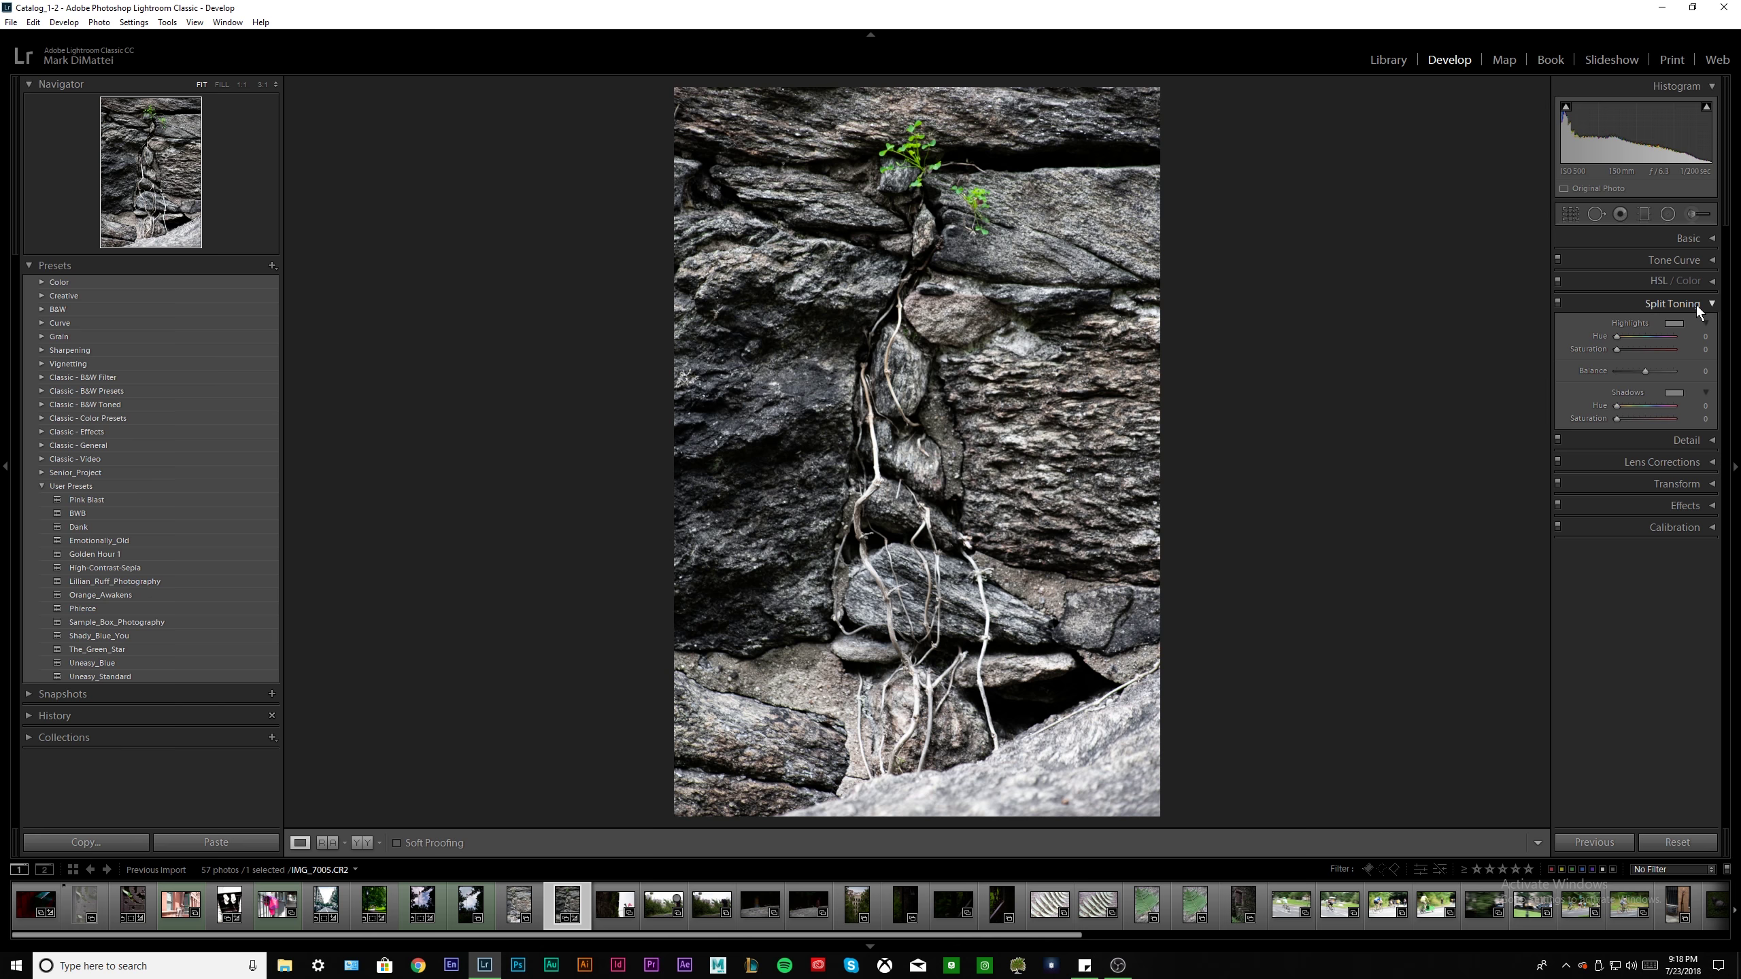
left_click(1675, 323)
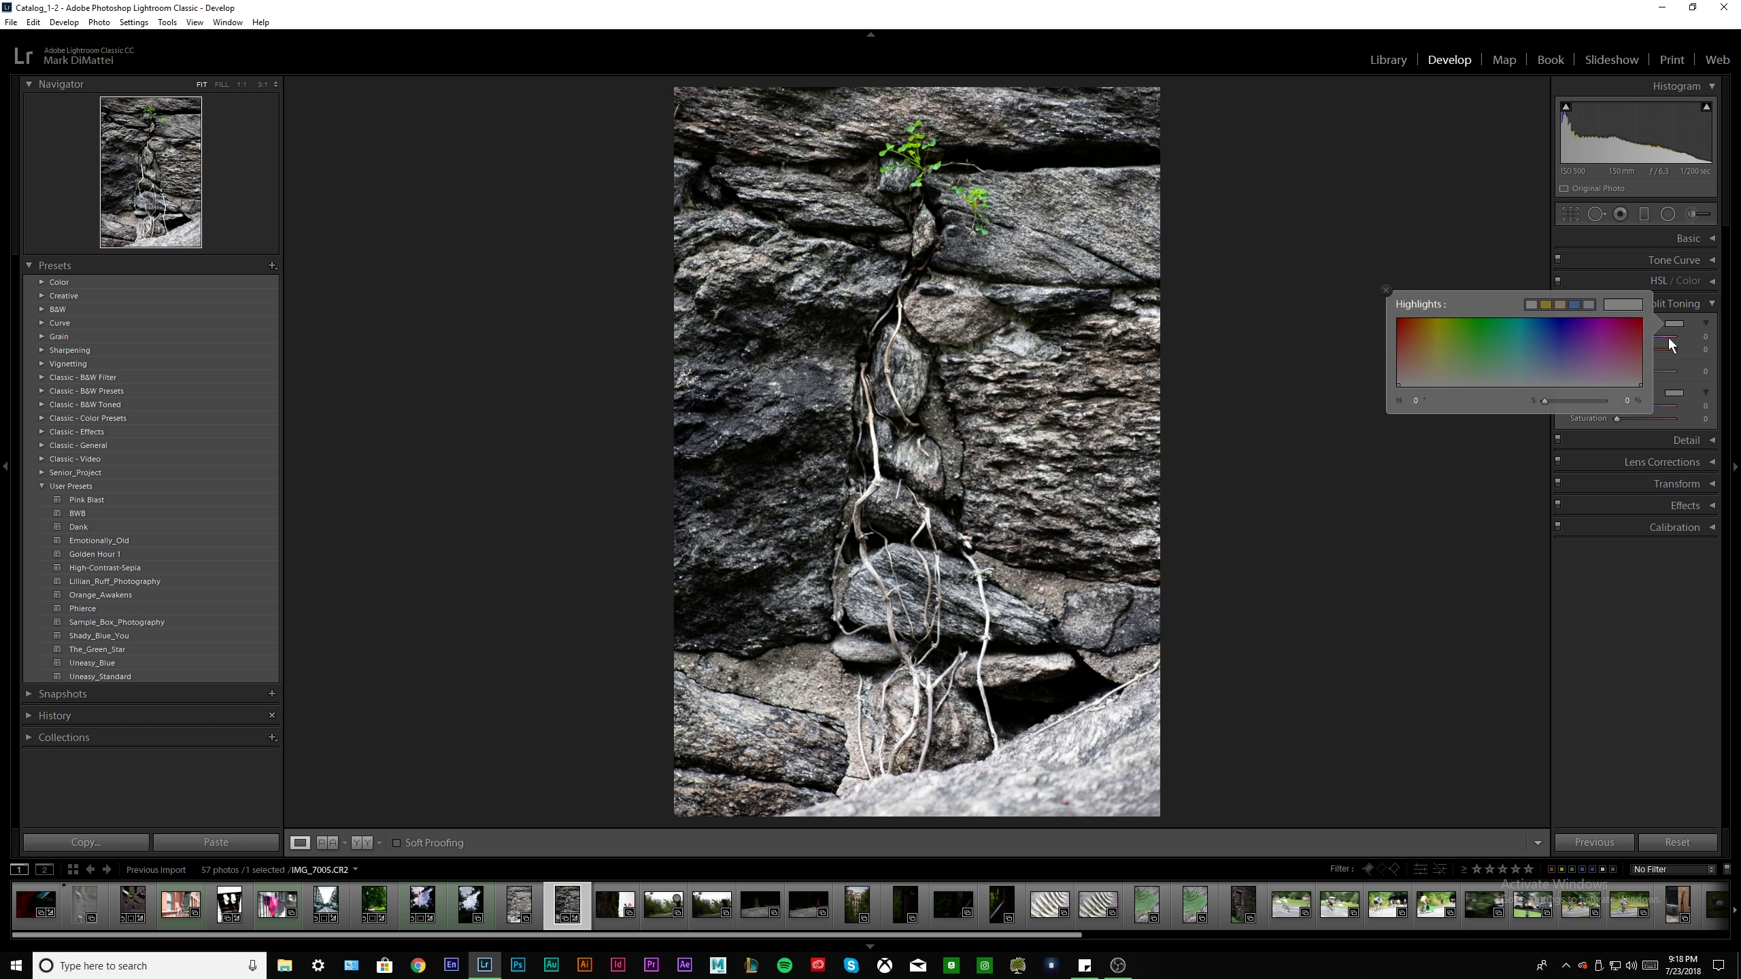
left_click(1593, 306)
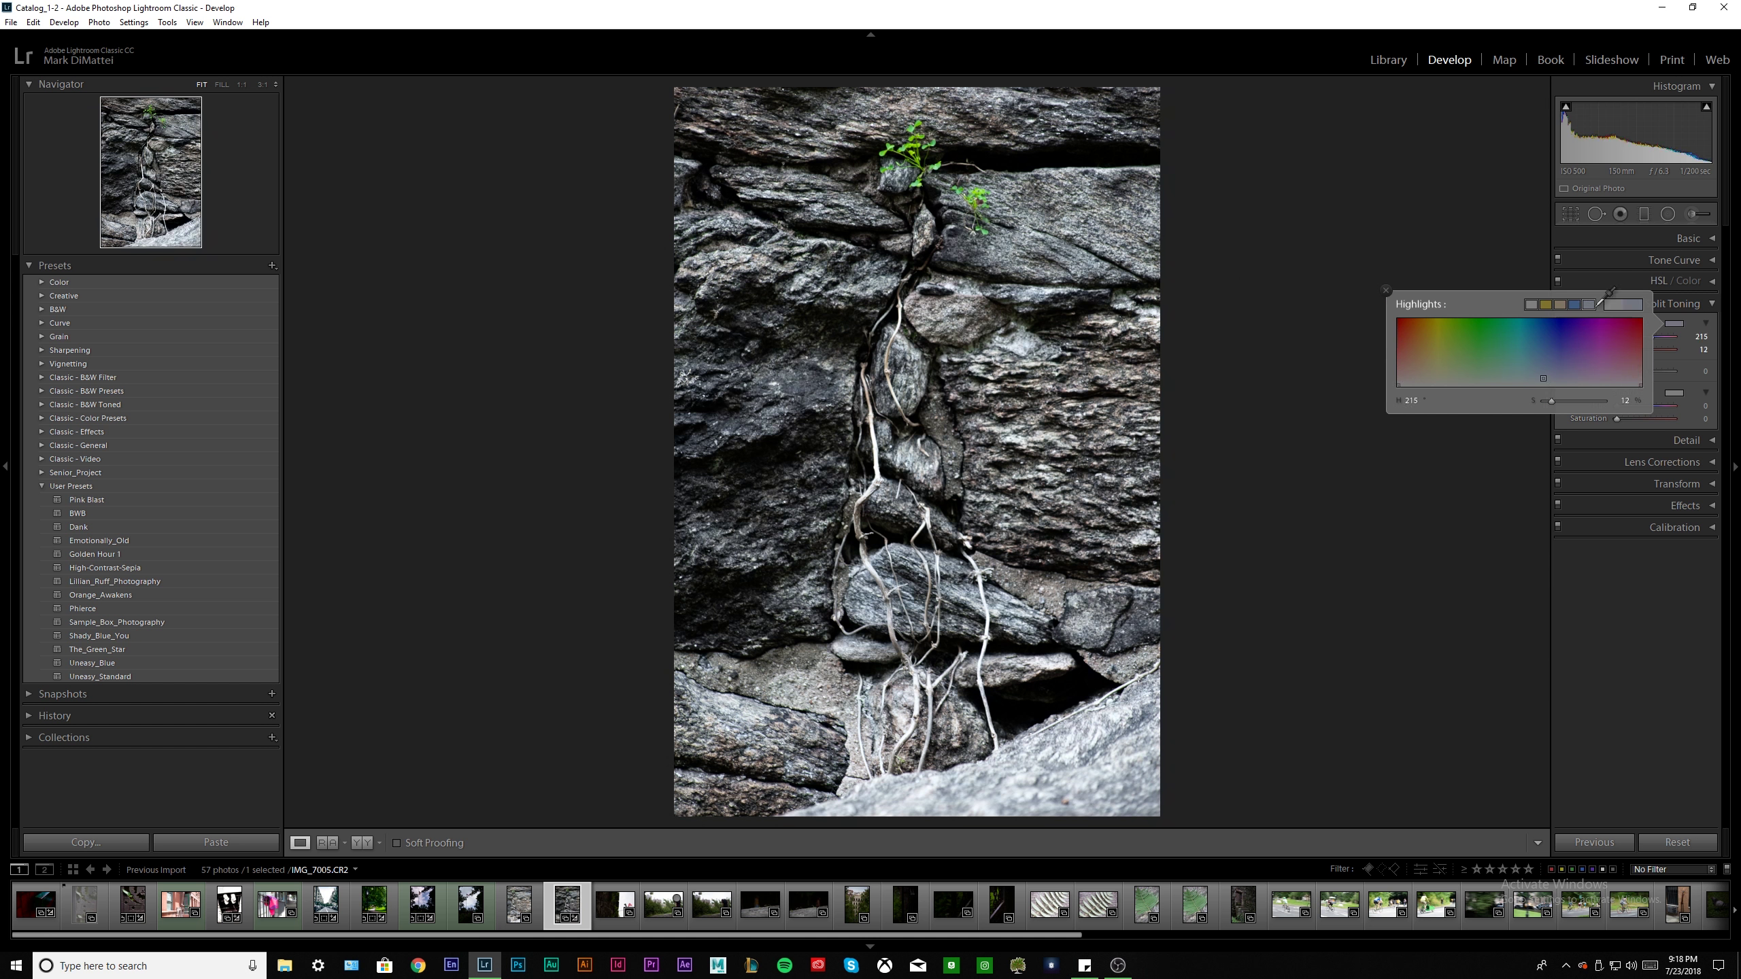
left_click(1388, 290)
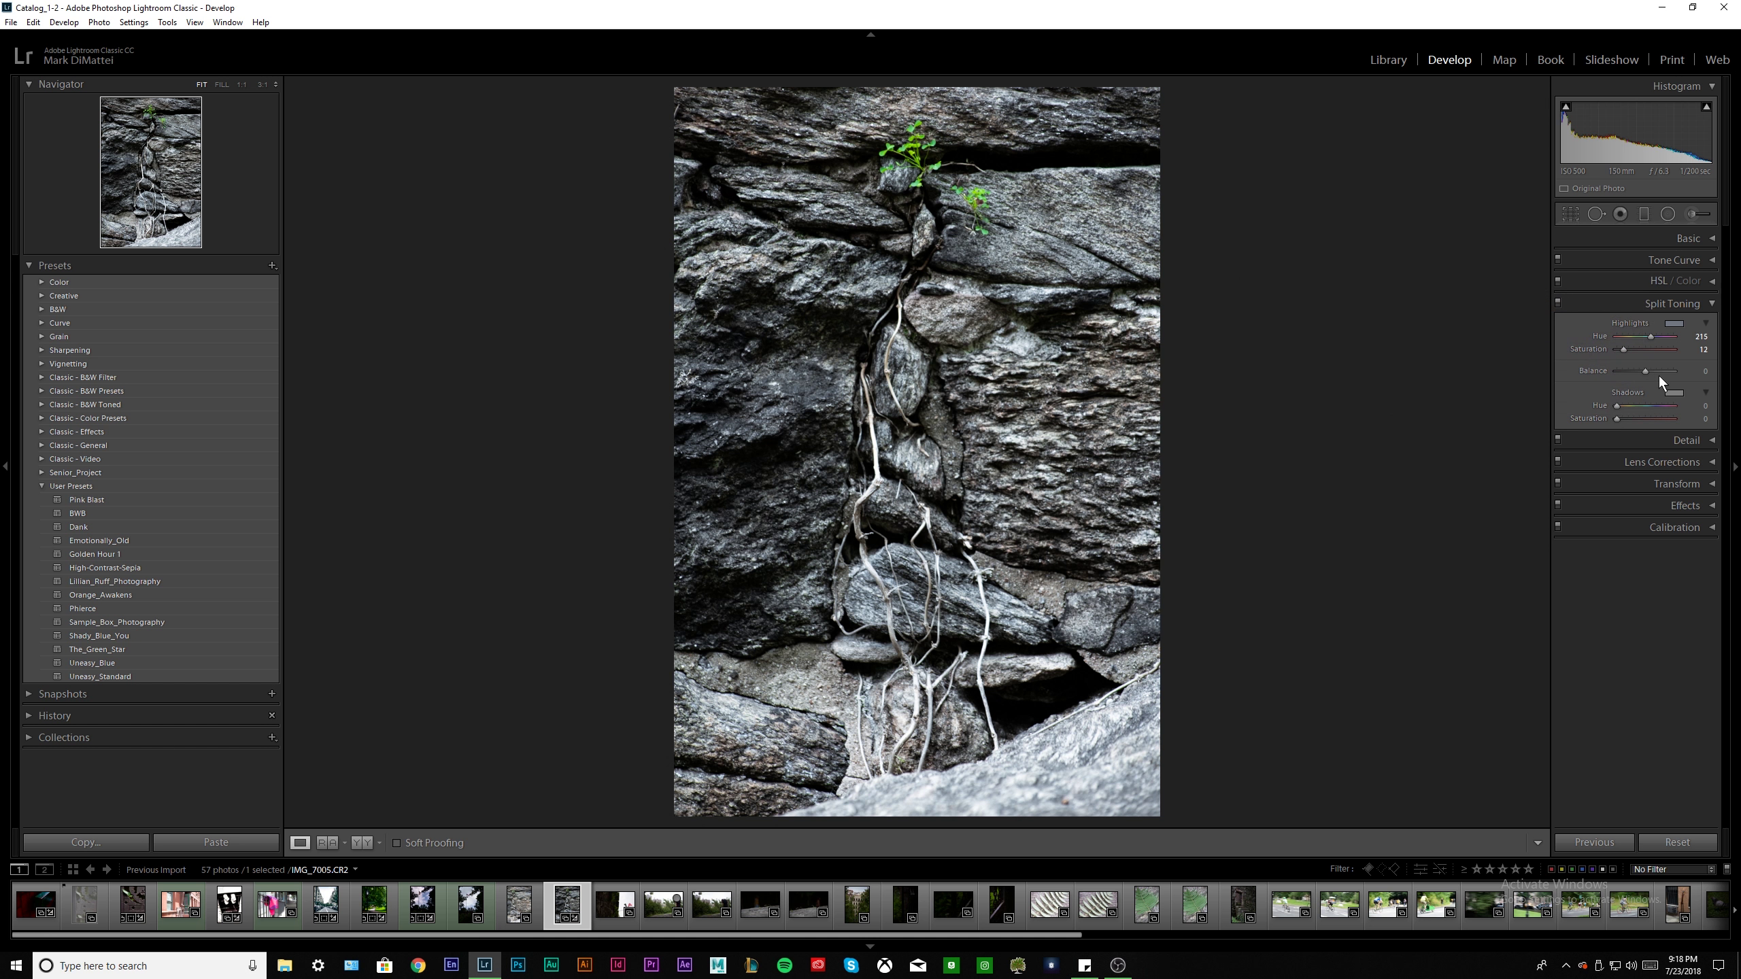
left_click(1715, 303)
Set the rock wall photo's sharpening amount to 63 and its luminance noise reduction to 21
left_click(1692, 325)
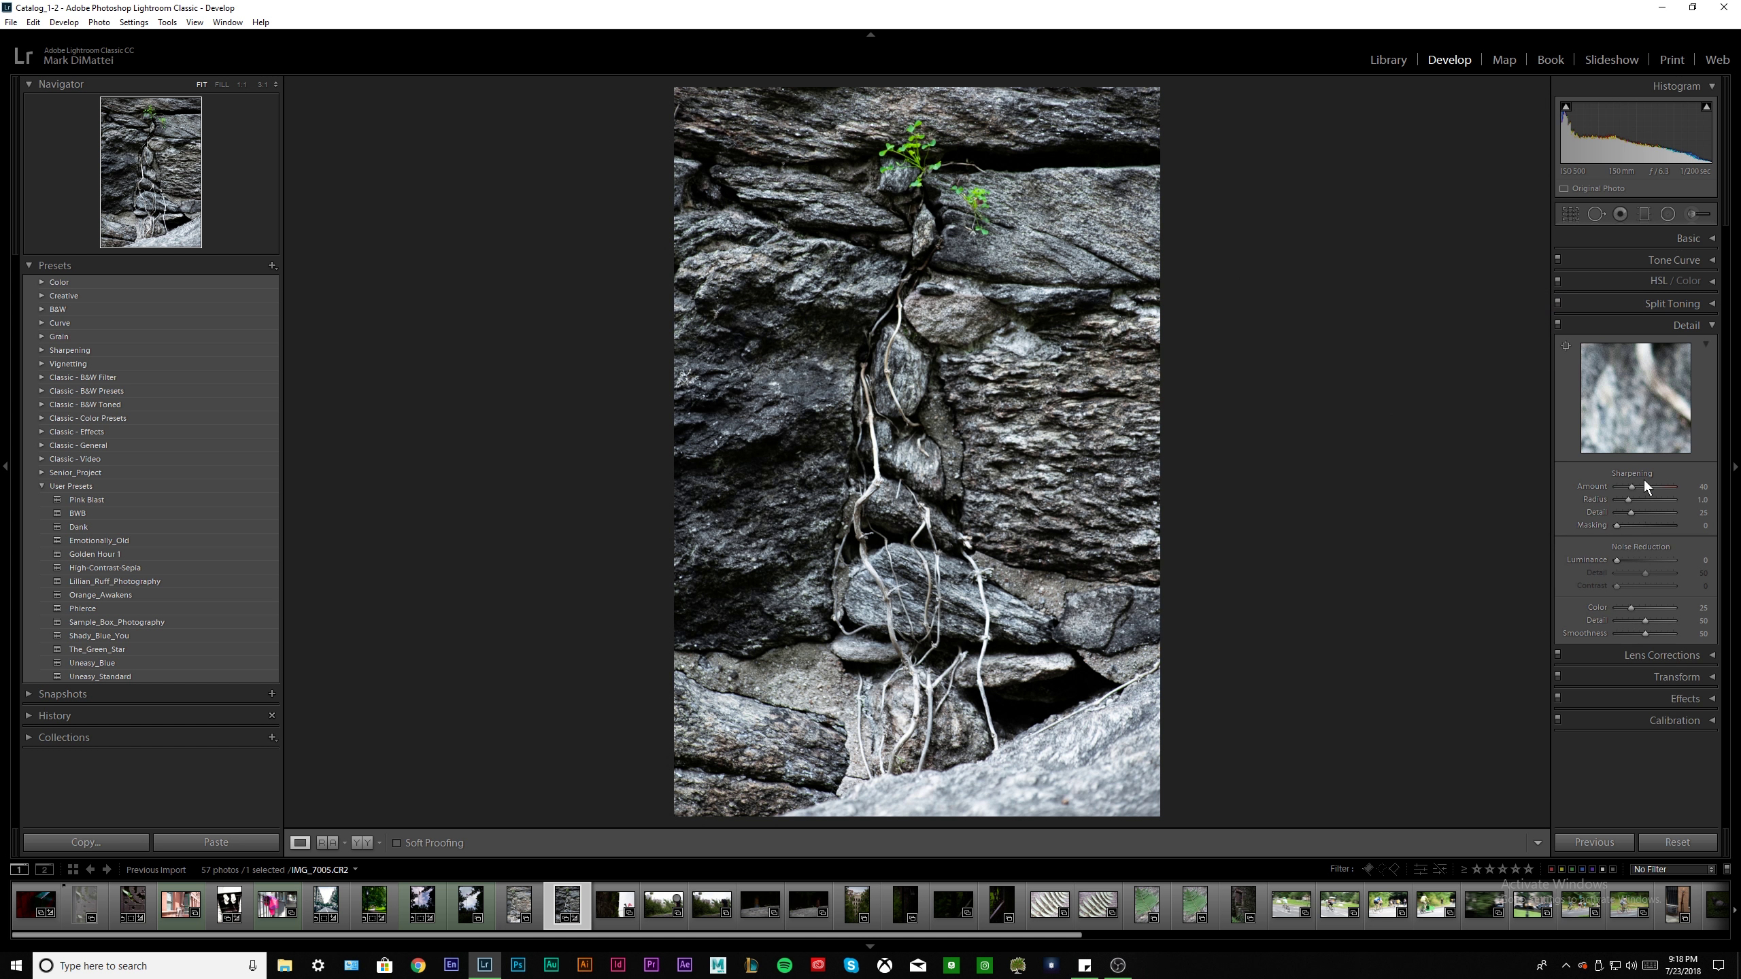
left_click_drag(1643, 481, 1640, 484)
left_click_drag(1618, 560, 1629, 561)
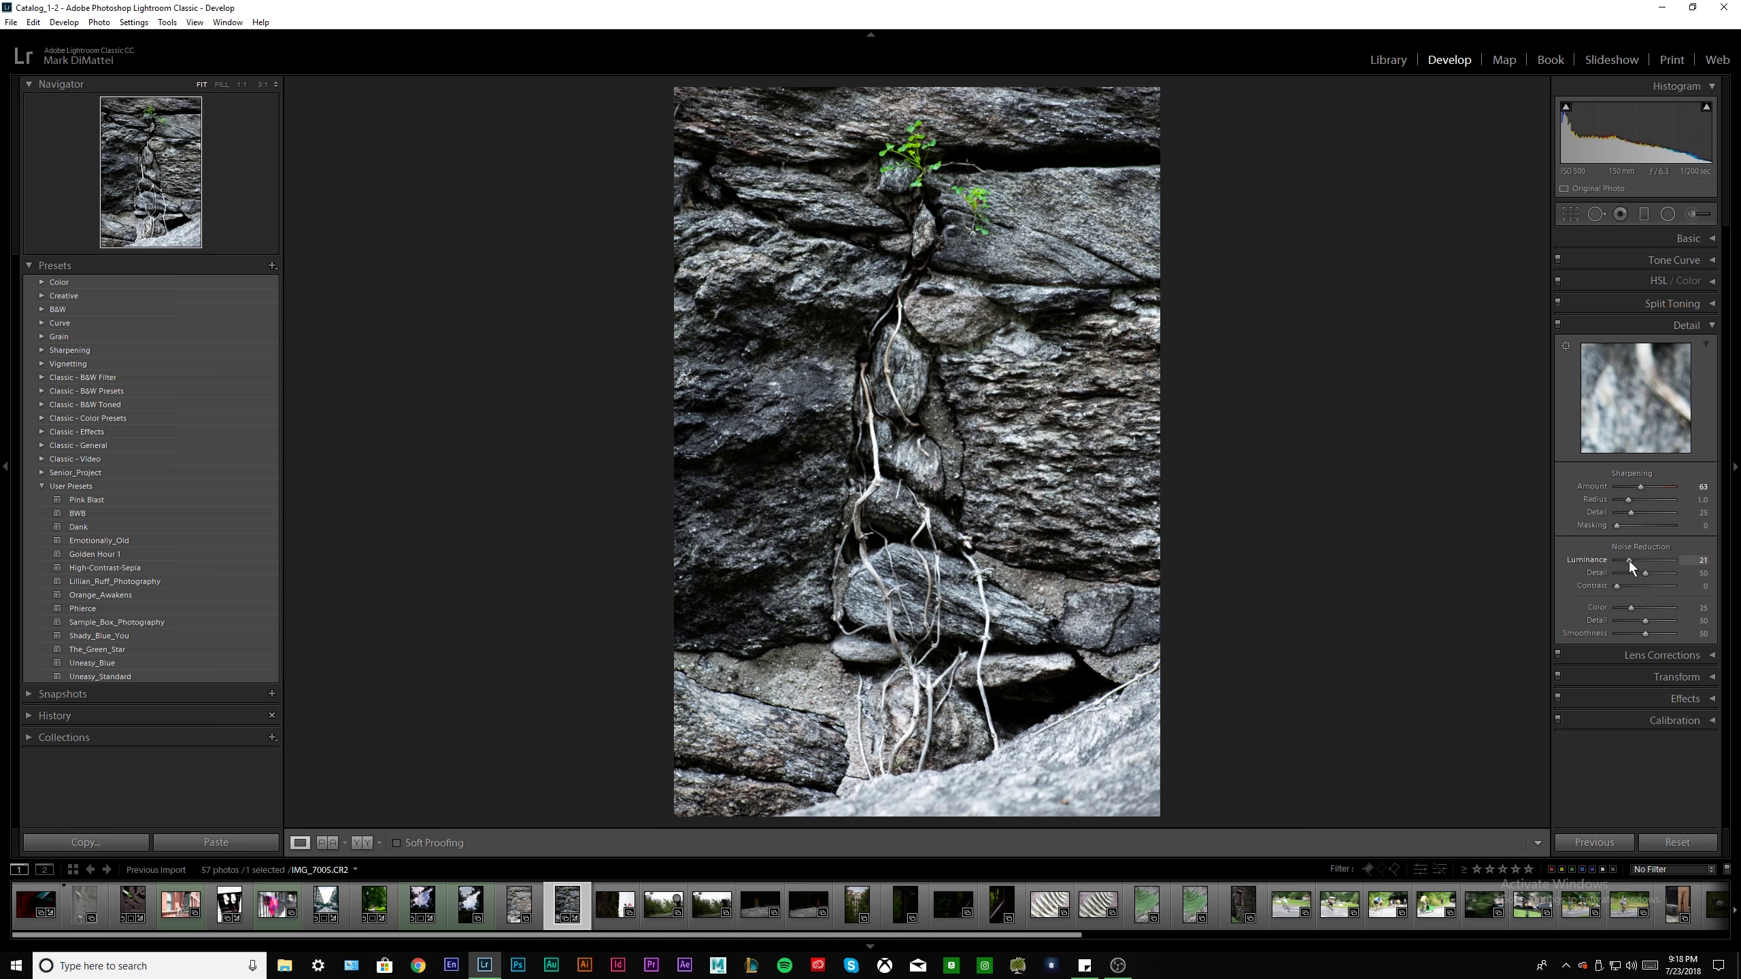
left_click(1710, 327)
Lower the manual lens vignetting amount slightly to darken the rock wall photo's corners
left_click(1701, 347)
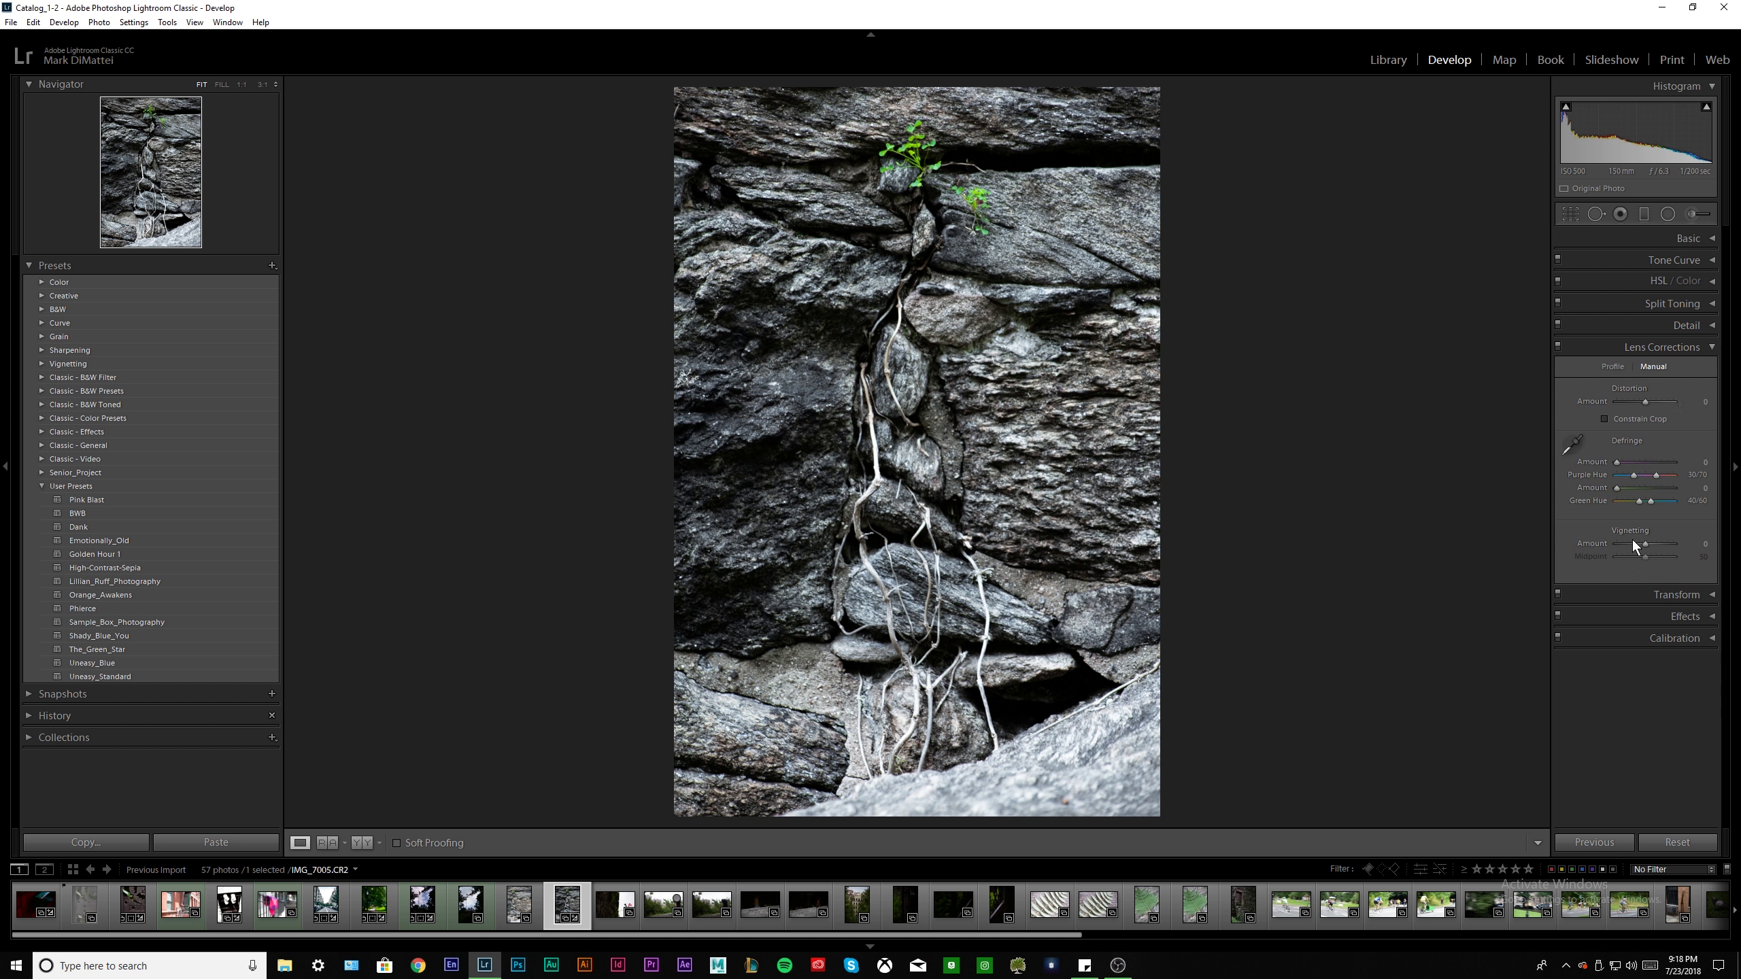
mouse_move(1631, 539)
left_mouse_down()
mouse_move(1659, 550)
mouse_move(1644, 538)
left_mouse_up()
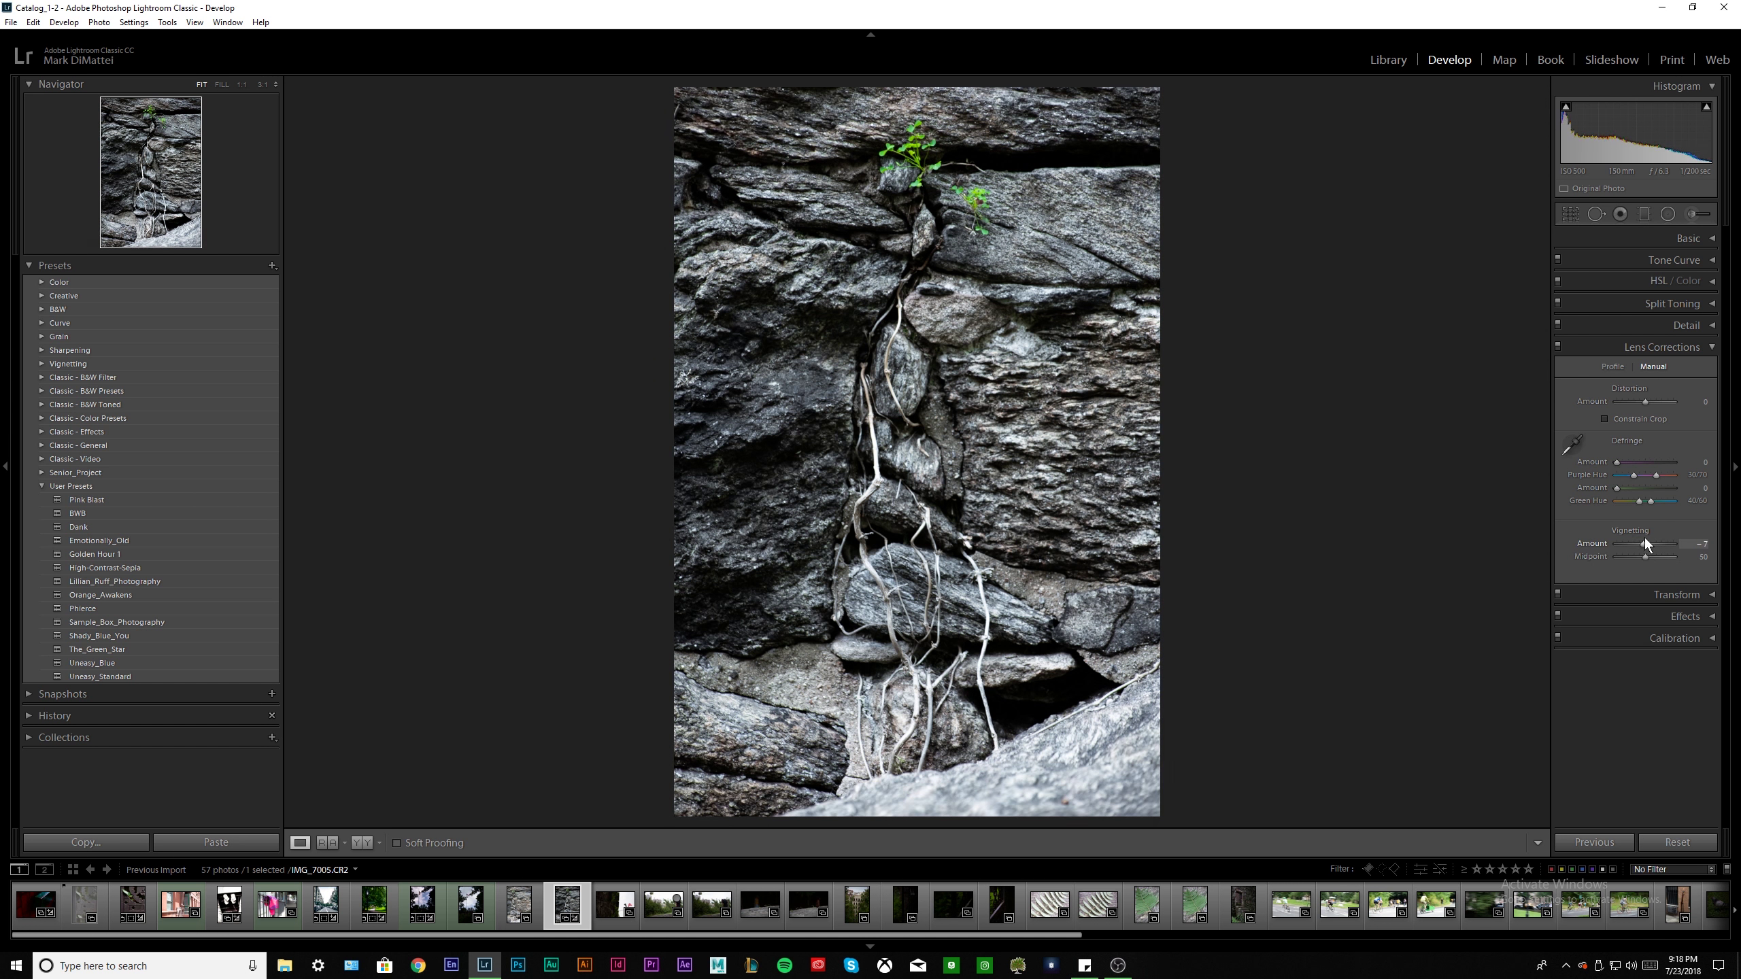
left_click(1703, 347)
Set the rock wall photo's Dehaze to +10 and compare the edit side by side with the original
left_click(1712, 240)
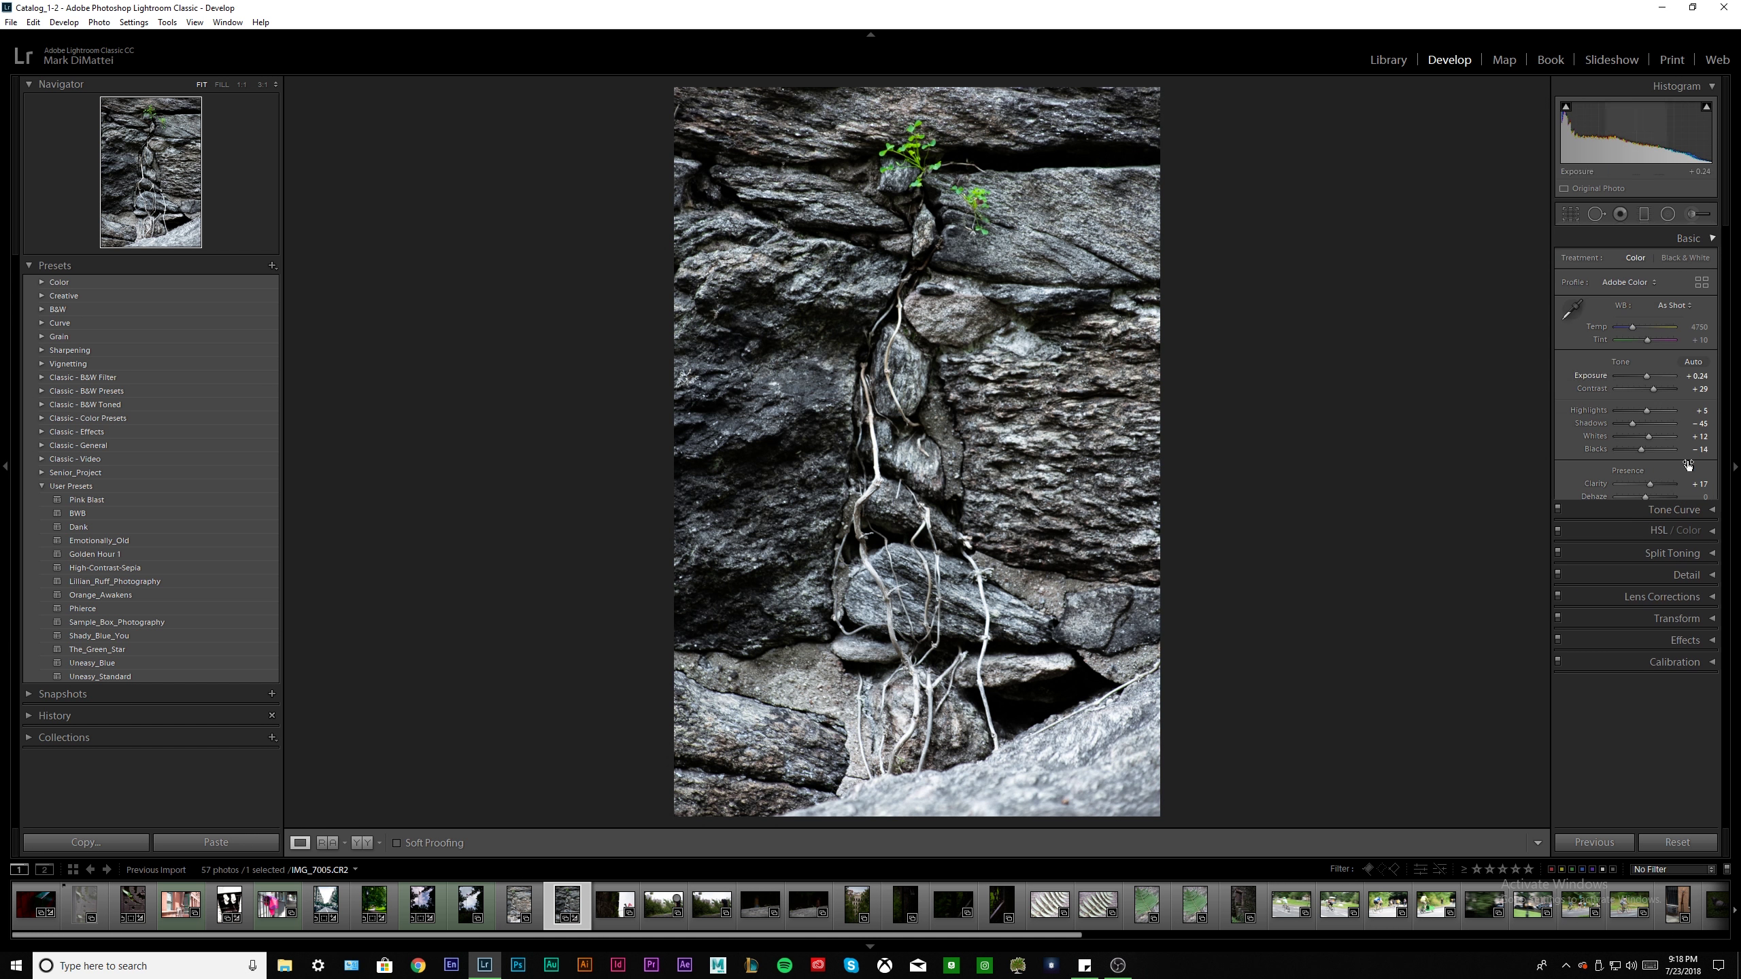
left_click_drag(1649, 498, 1650, 493)
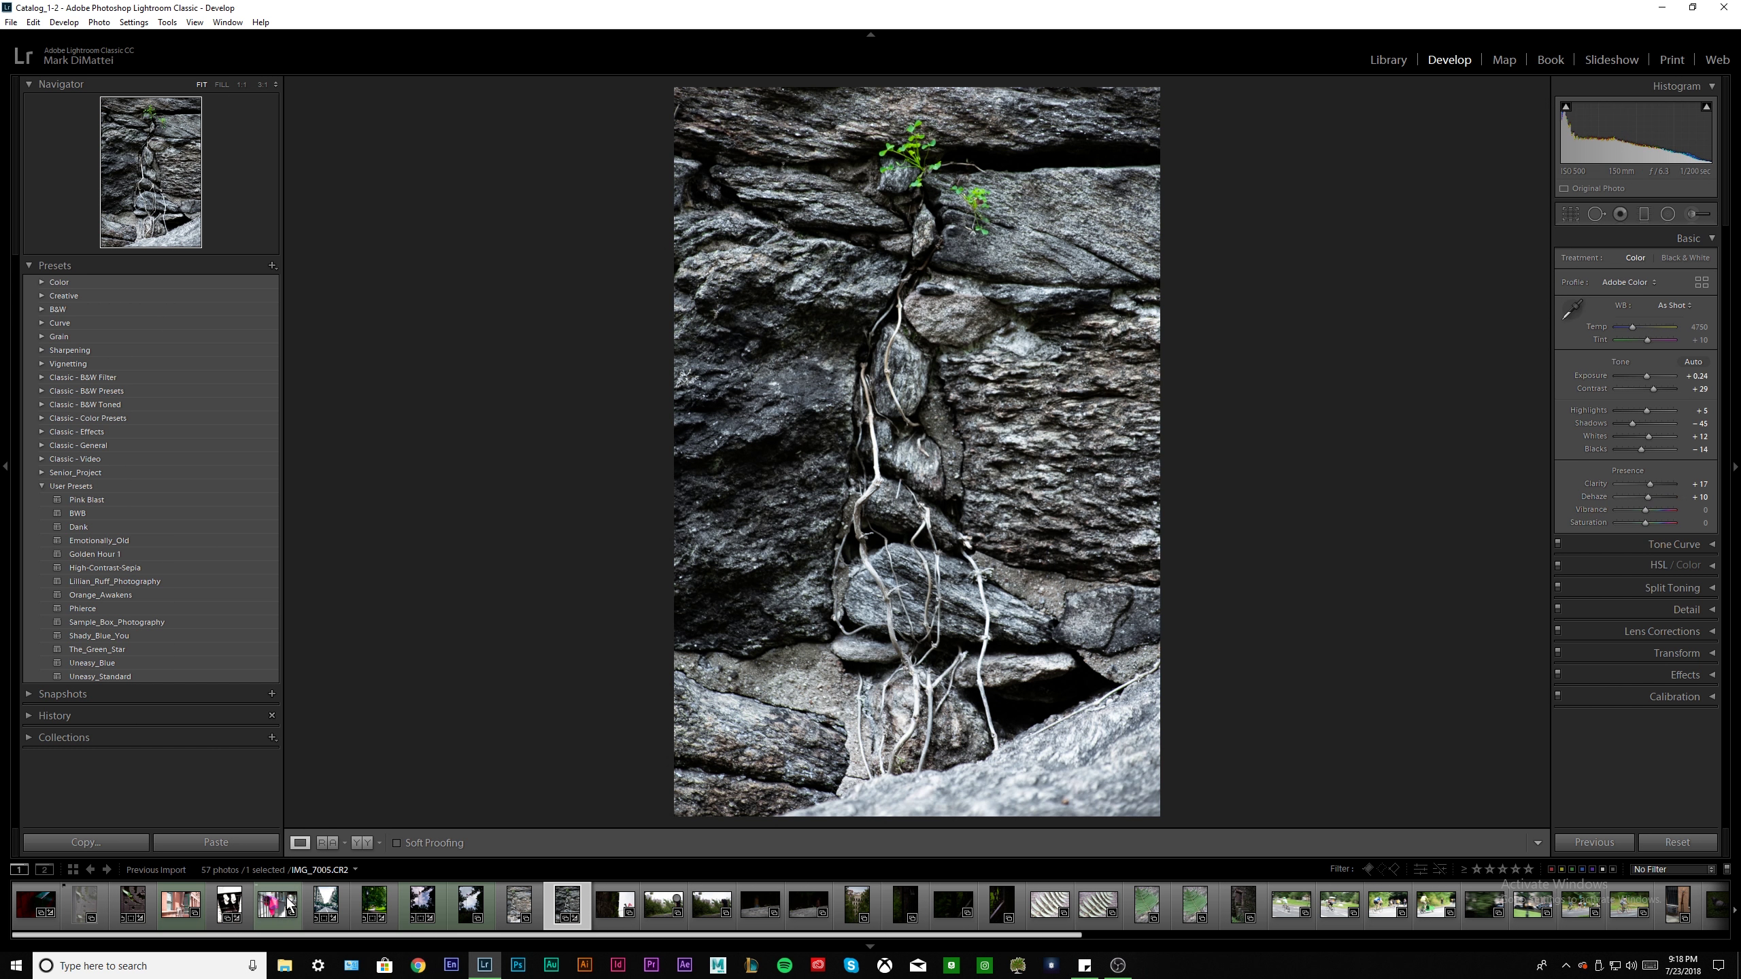
left_click(362, 842)
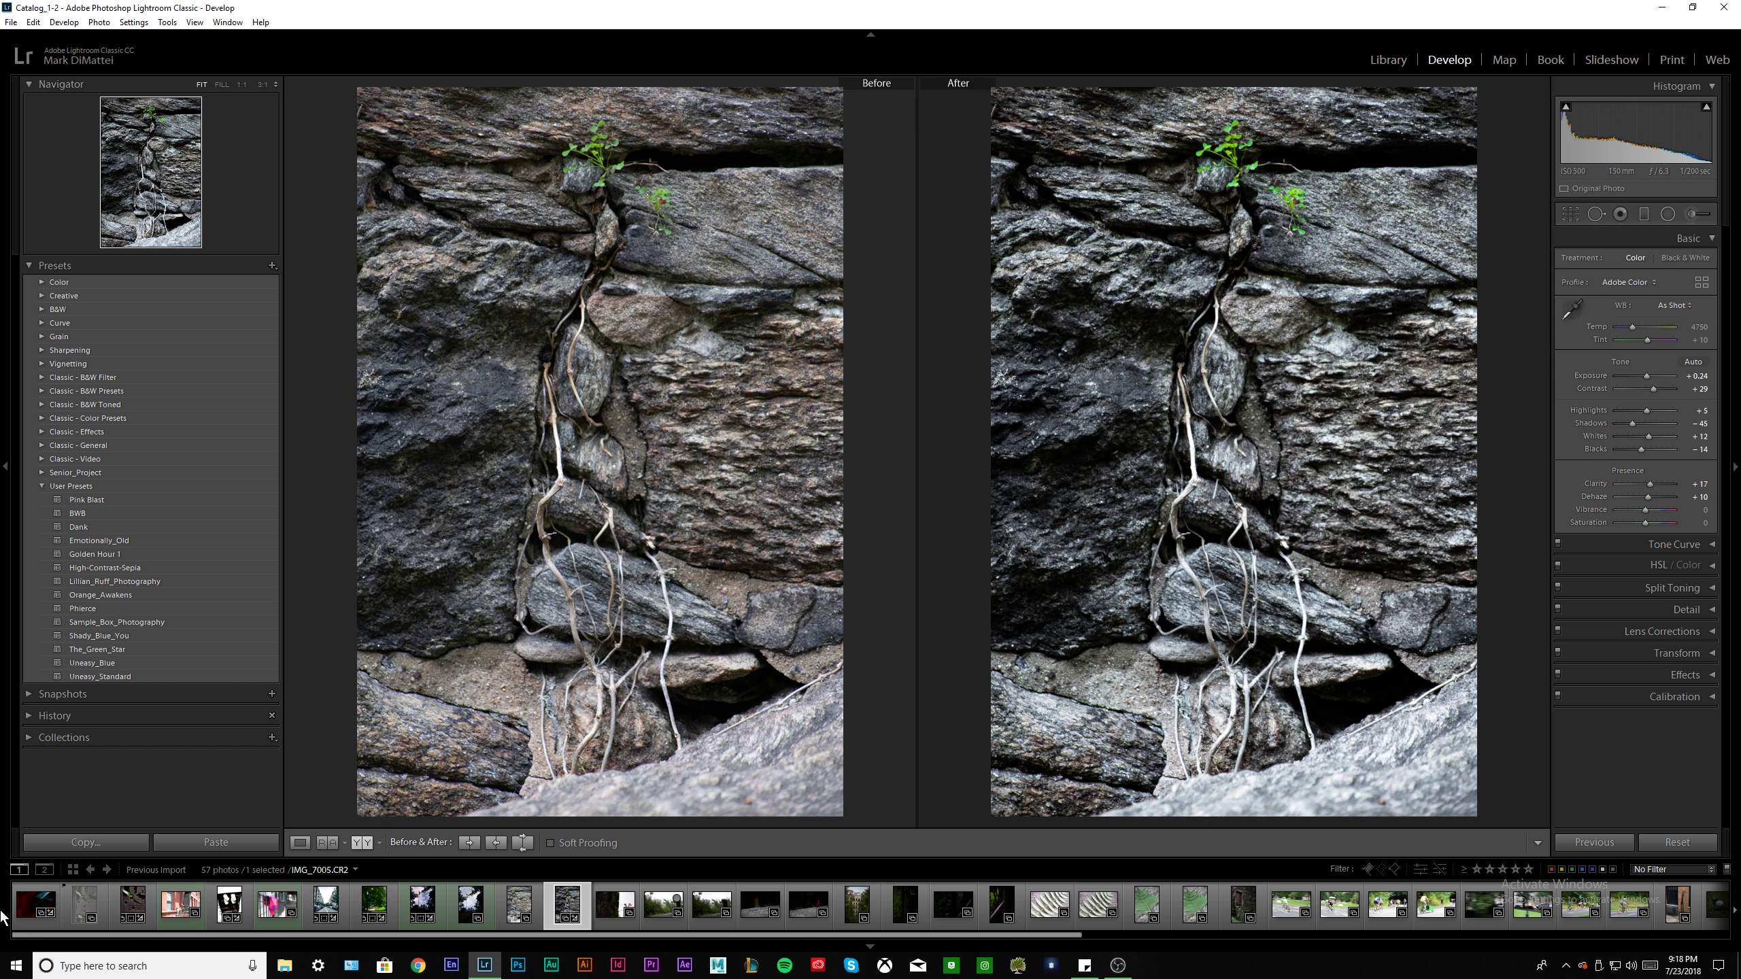
left_click(299, 842)
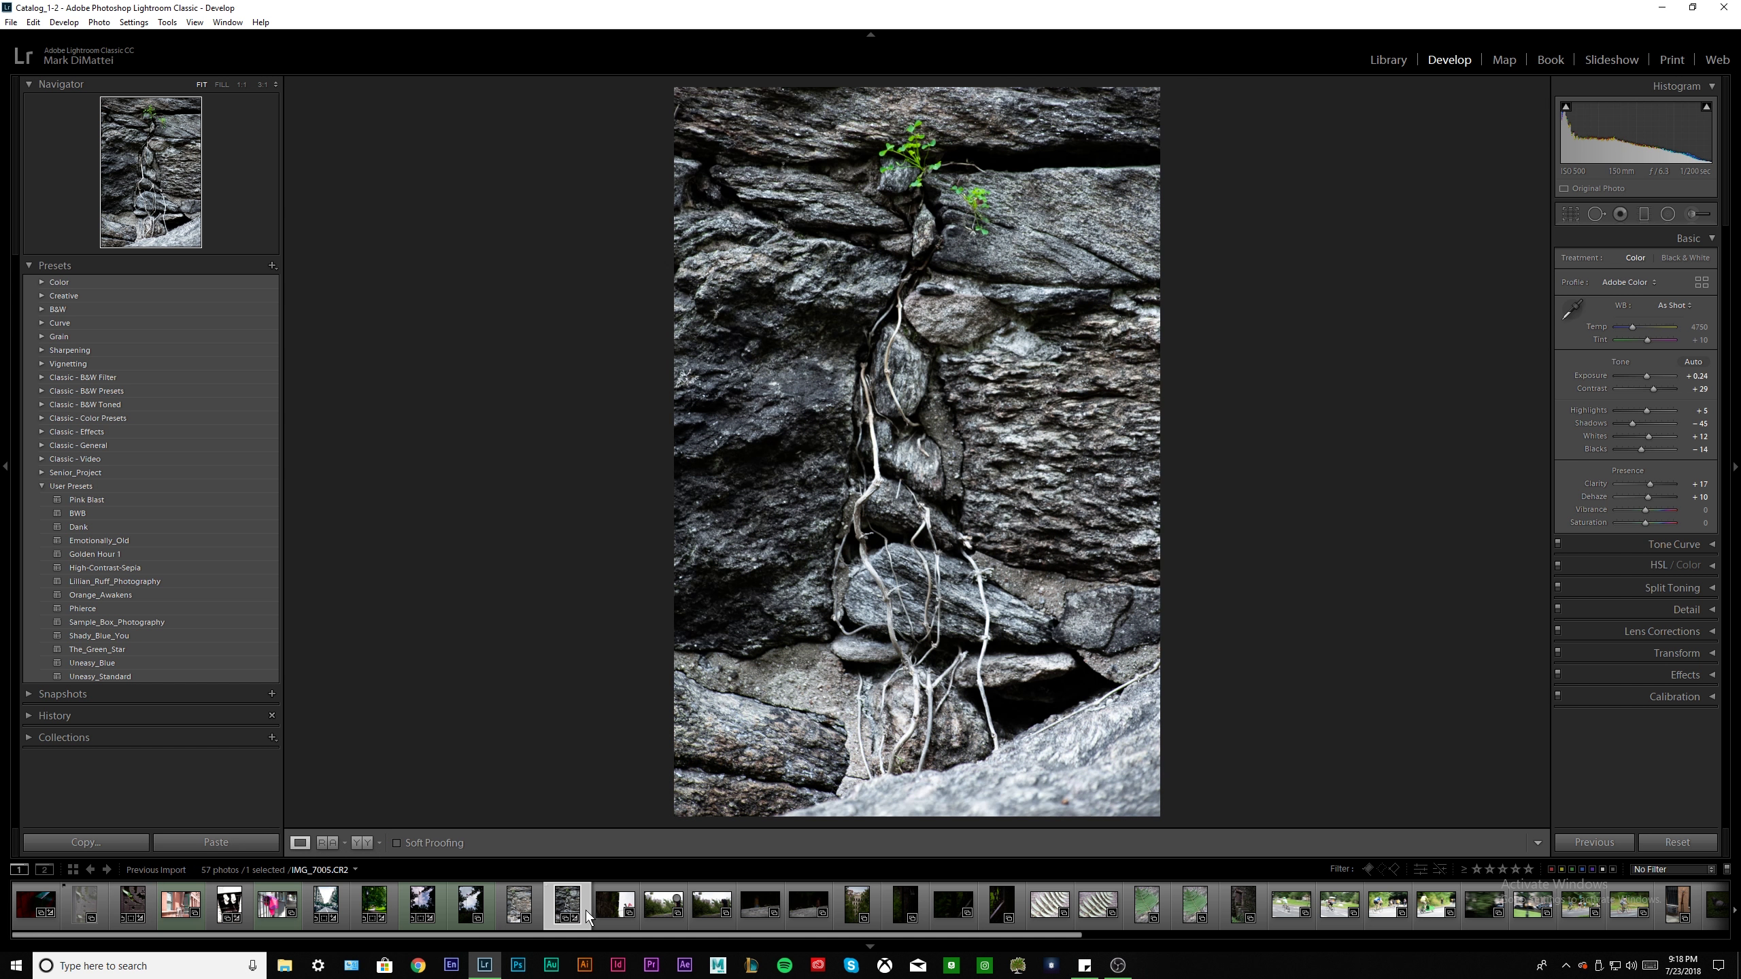
Give the sideways flag and tree trunk photo a green color label
left_click(617, 915)
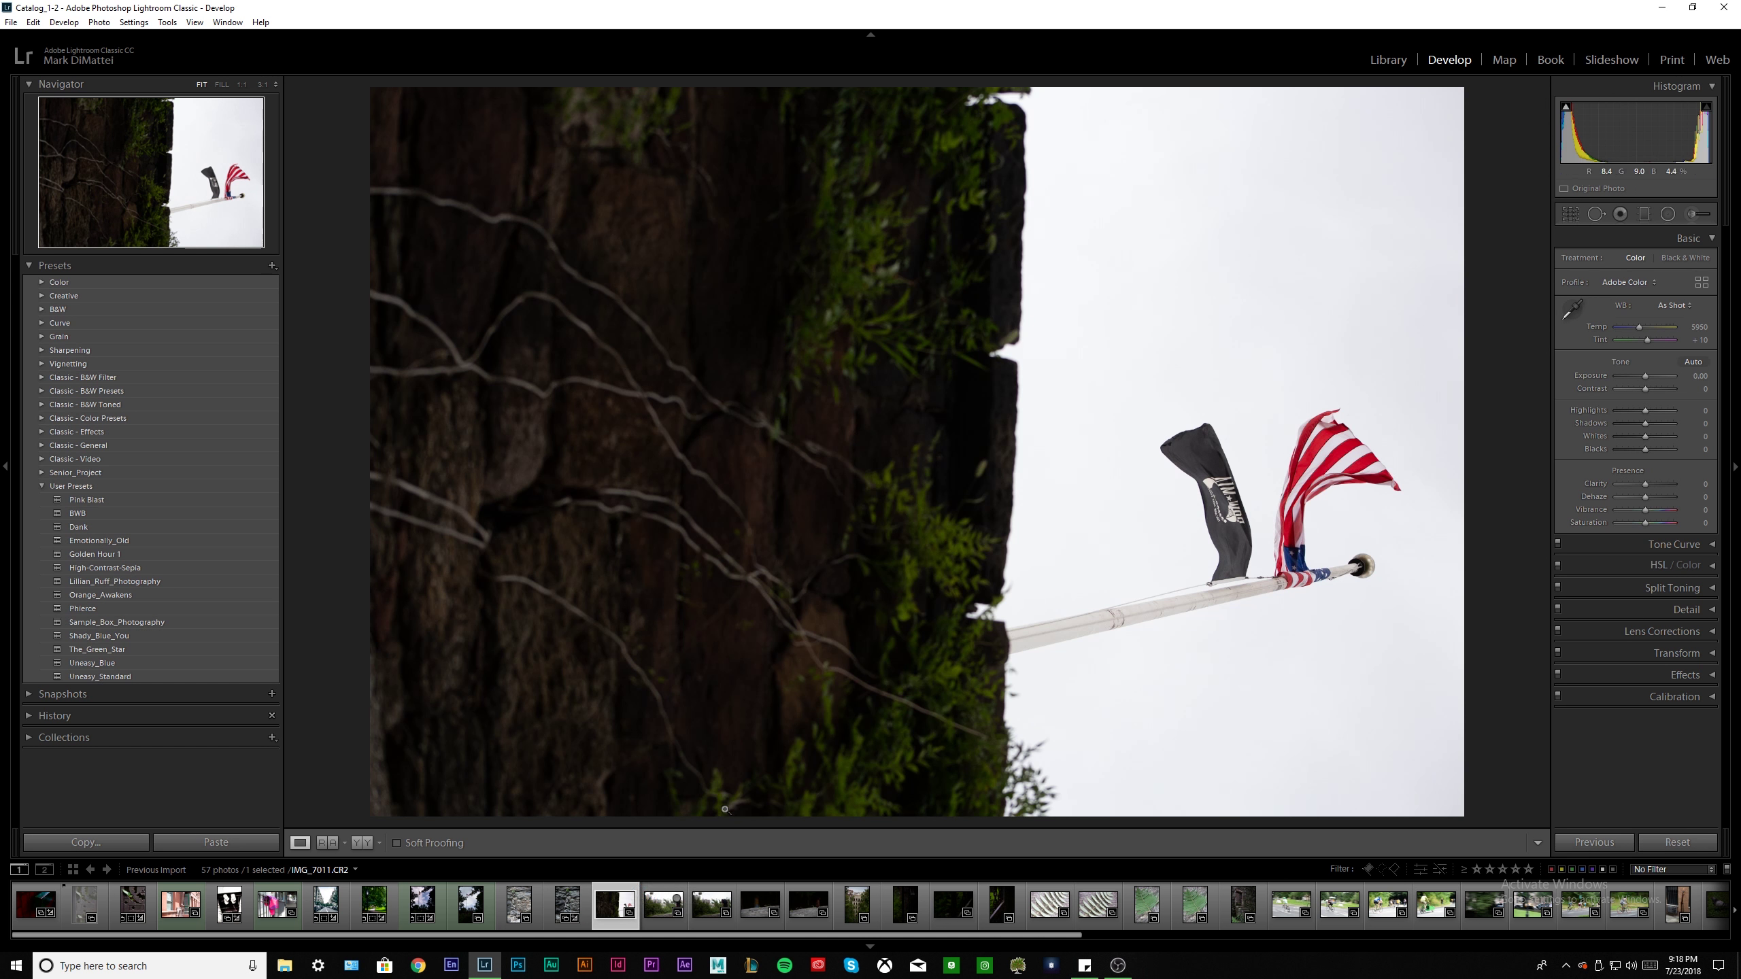
right_click(601, 903)
mouse_move(669, 666)
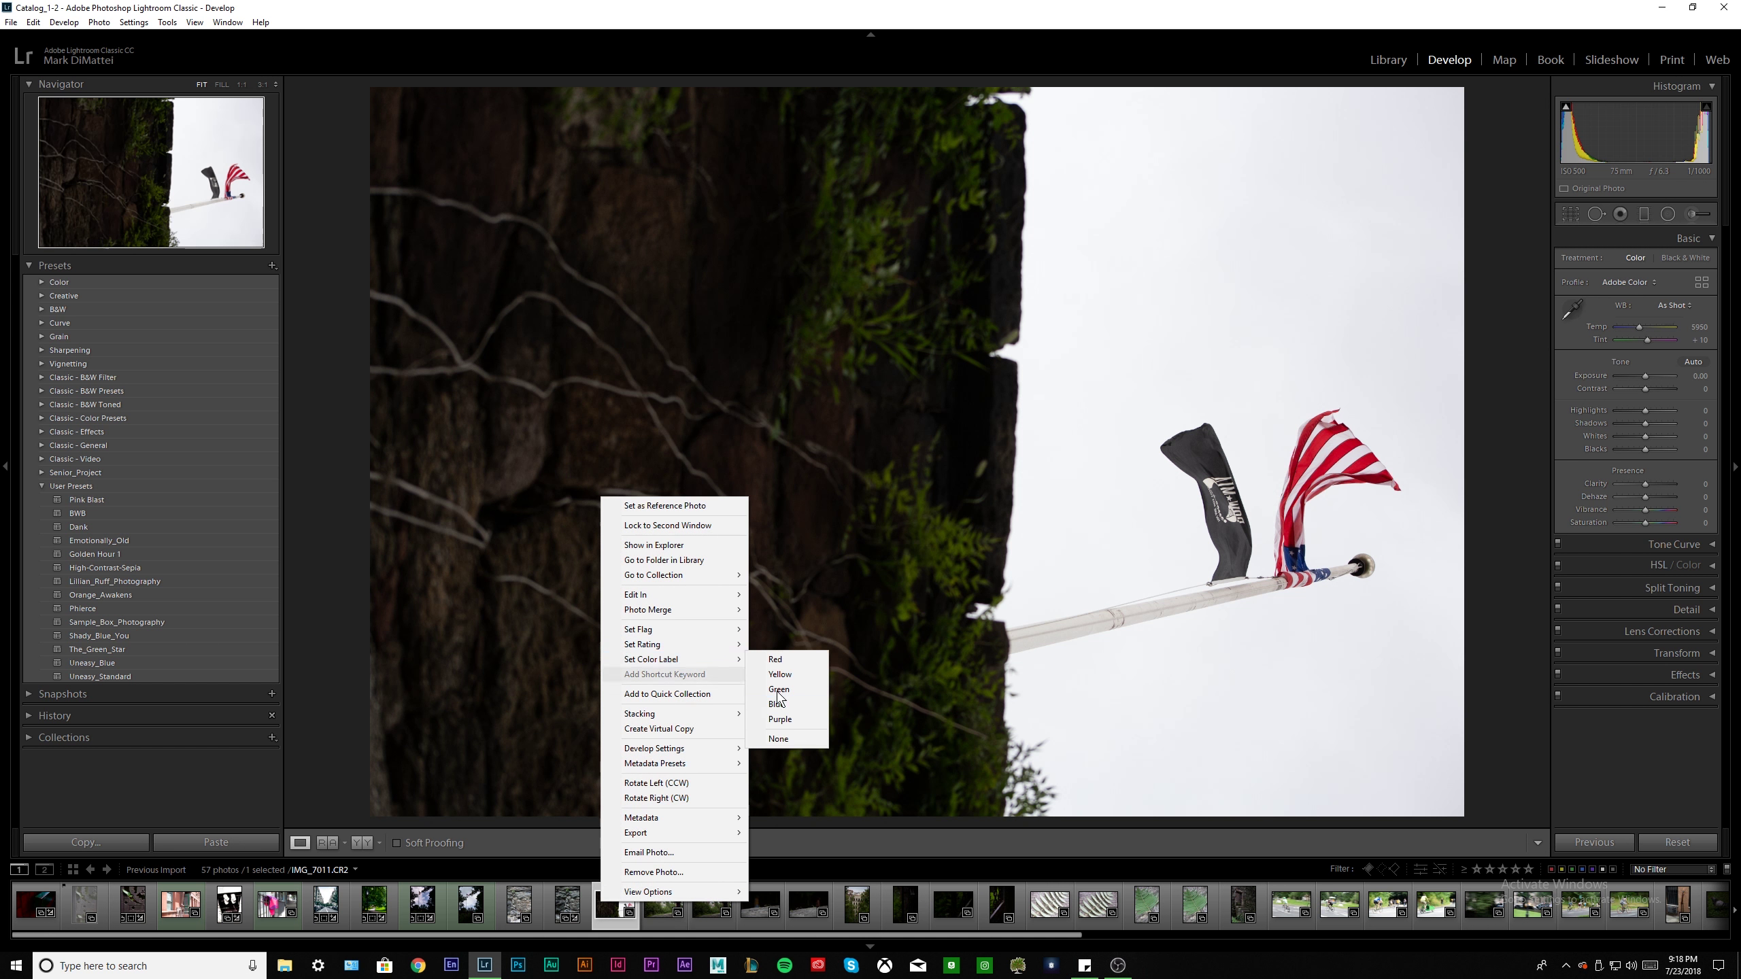
left_click(788, 698)
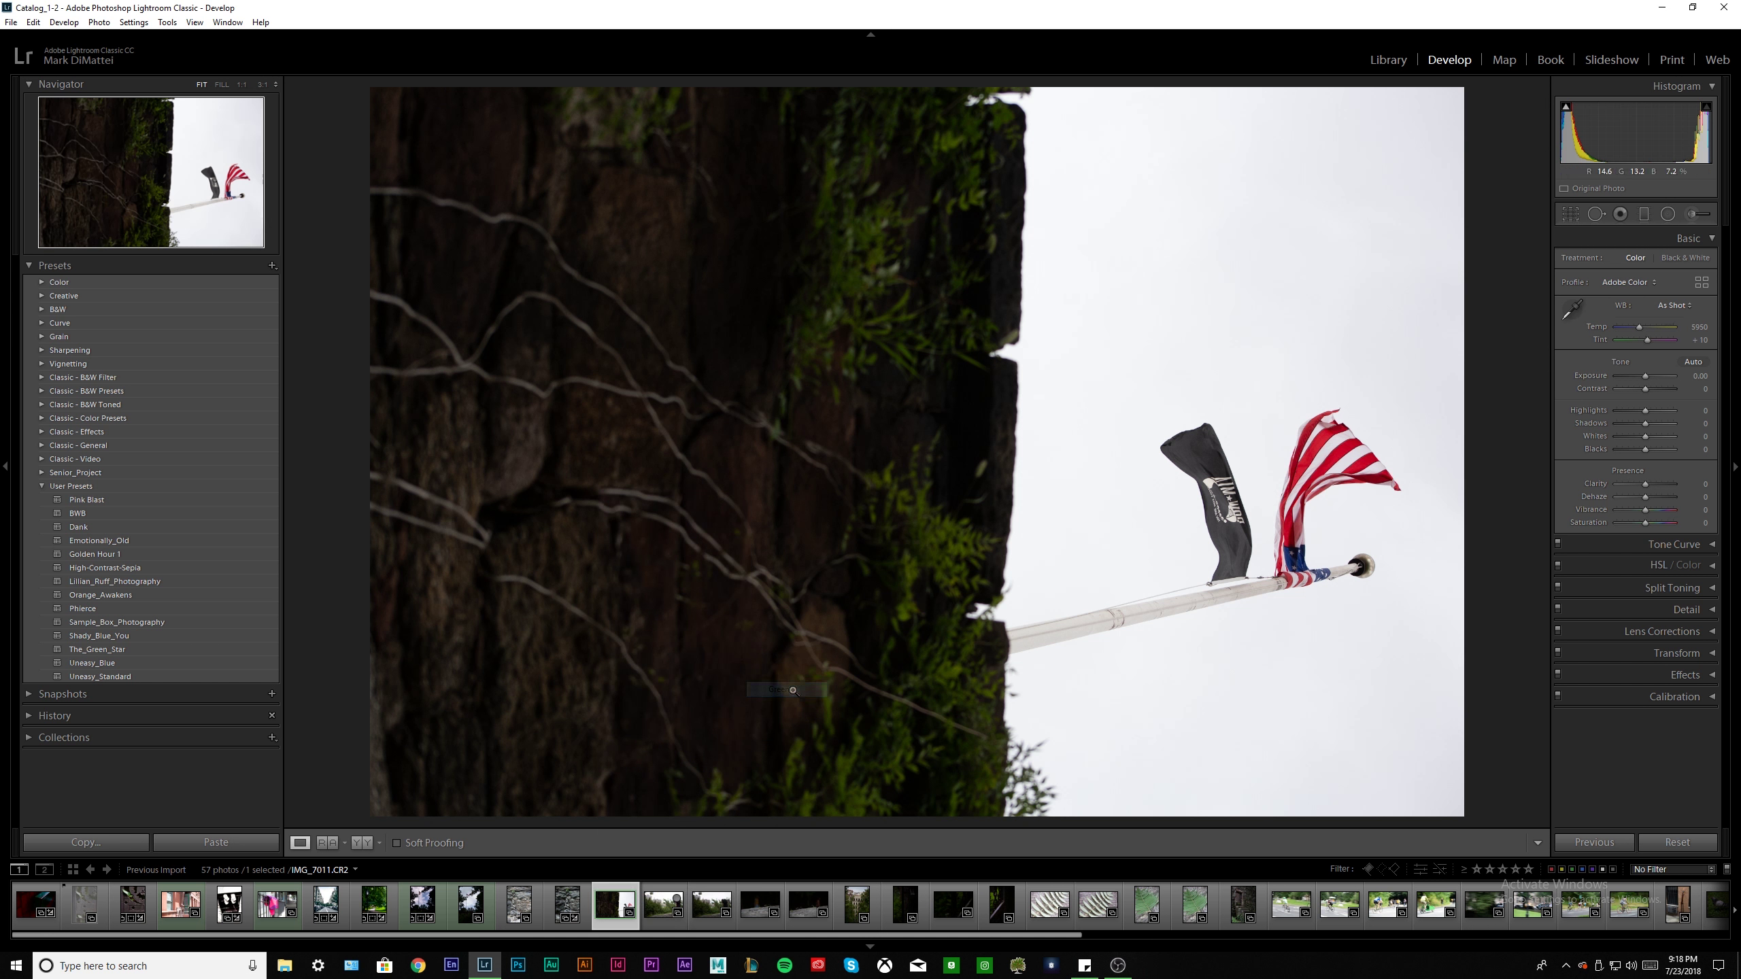
Open the photo of the backpacker on the rock and preview user presets such as Pink Blast on it
left_click(658, 909)
left_click(87, 500)
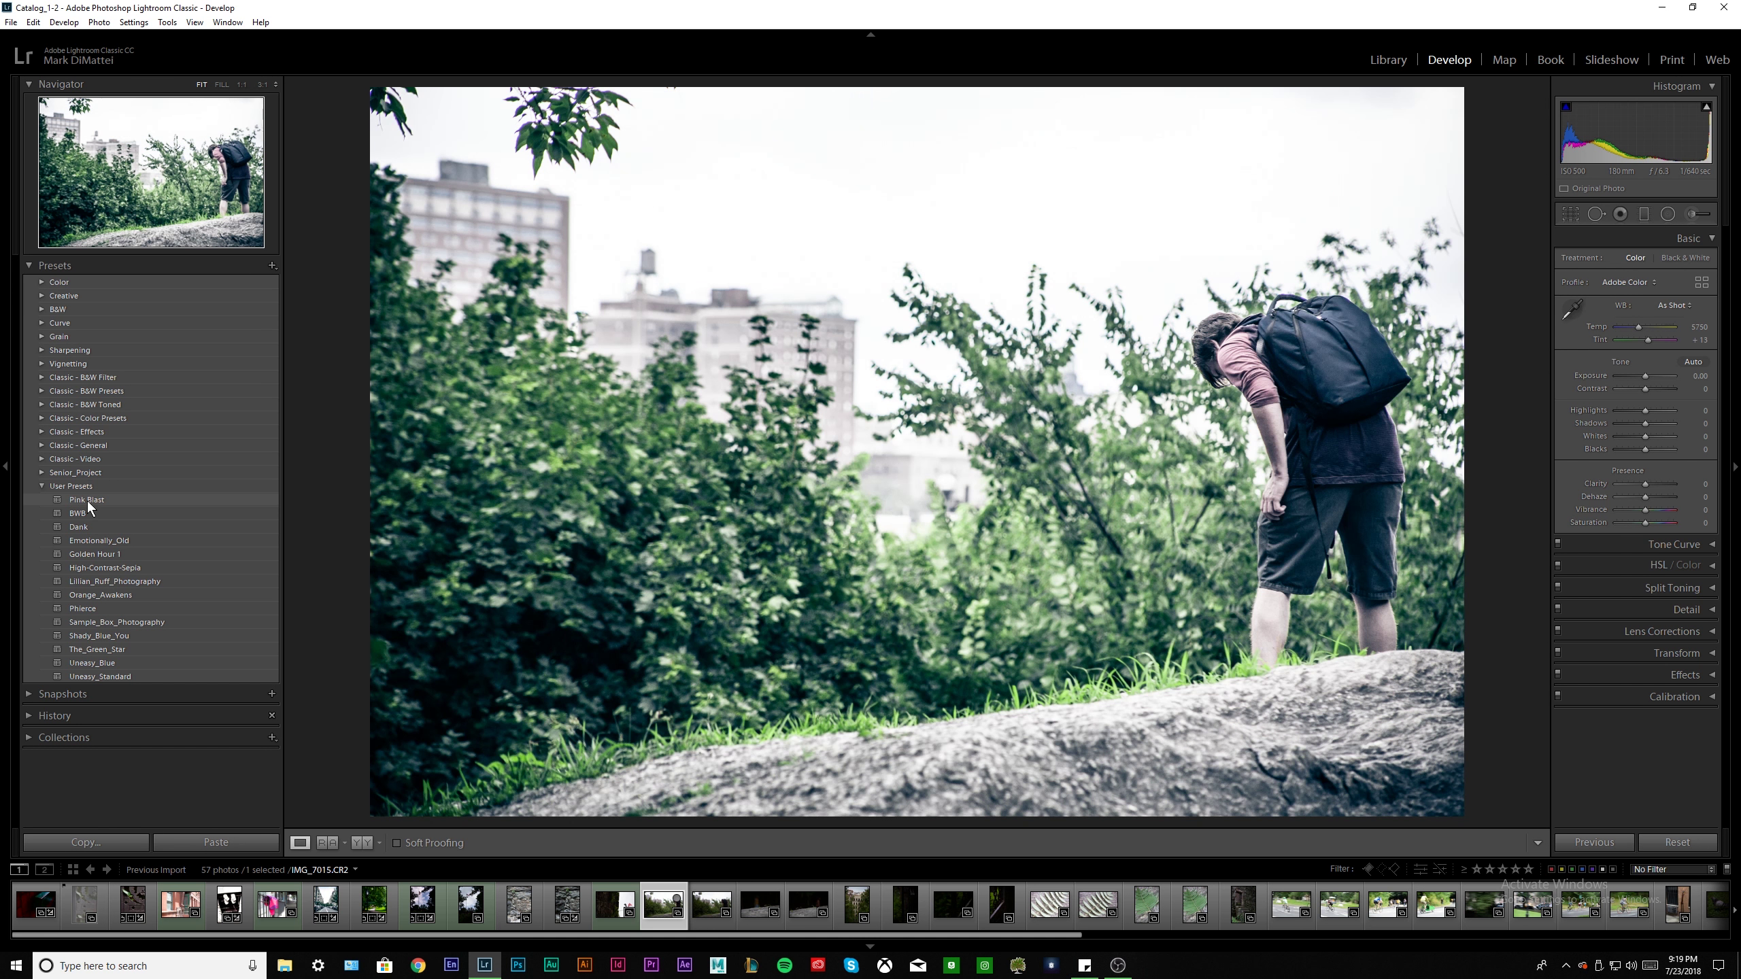
right_click(102, 540)
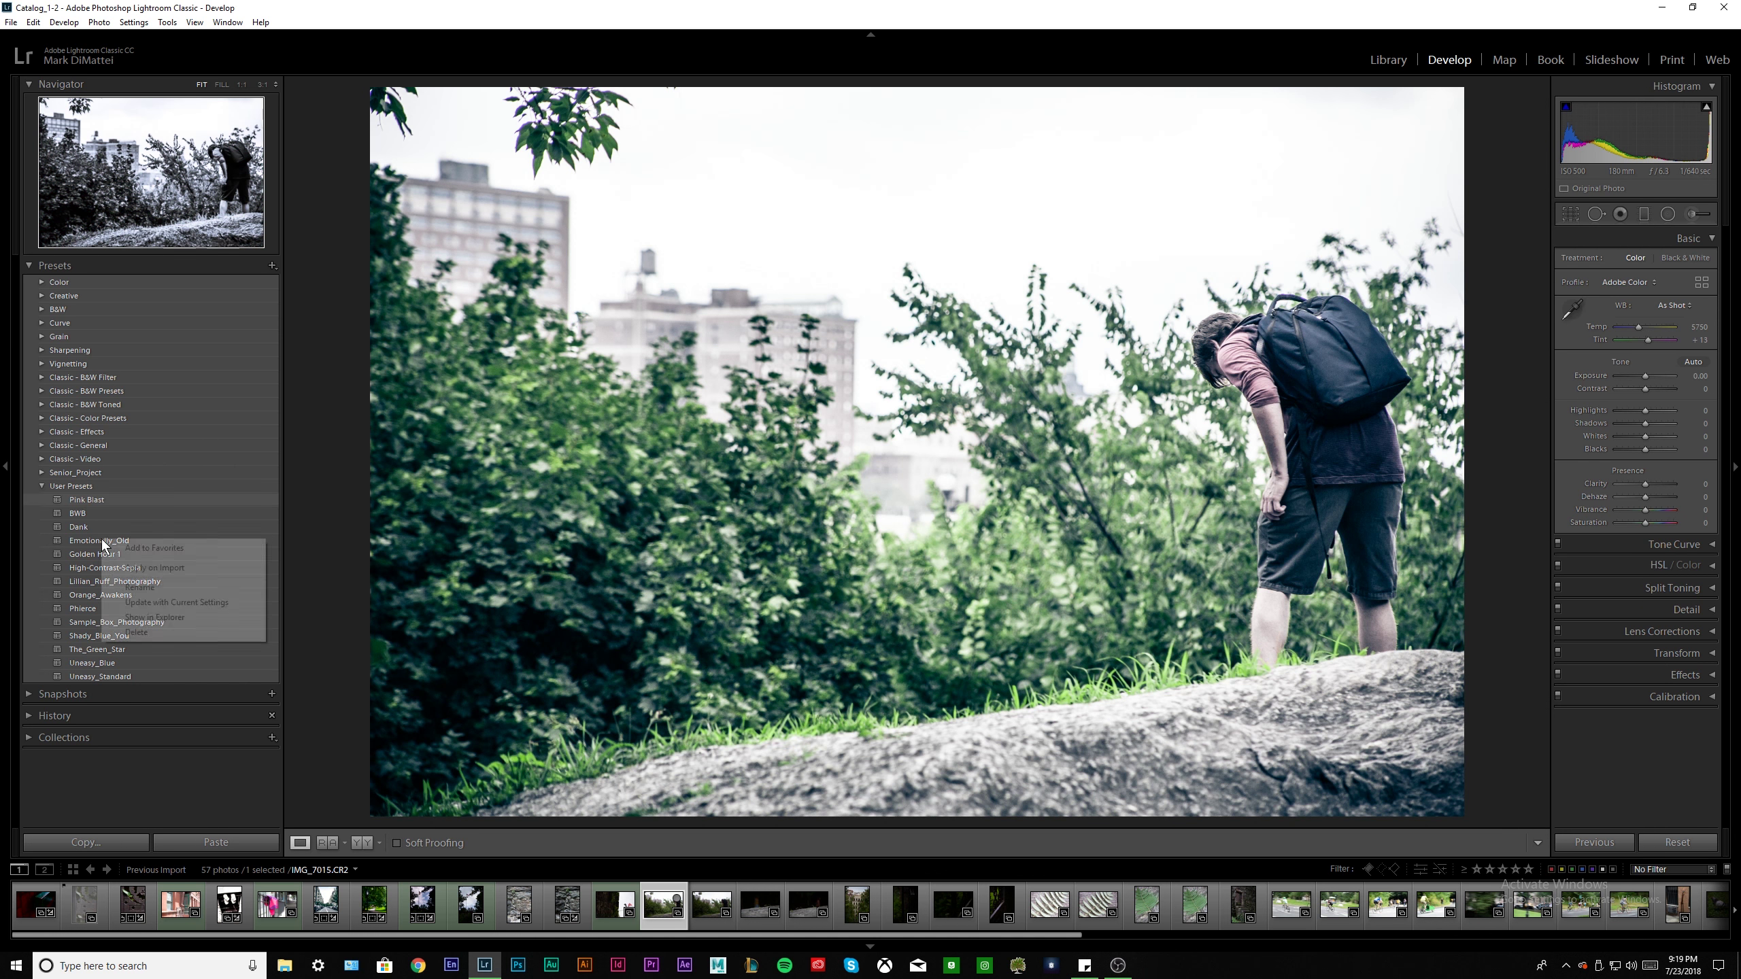
left_click(88, 648)
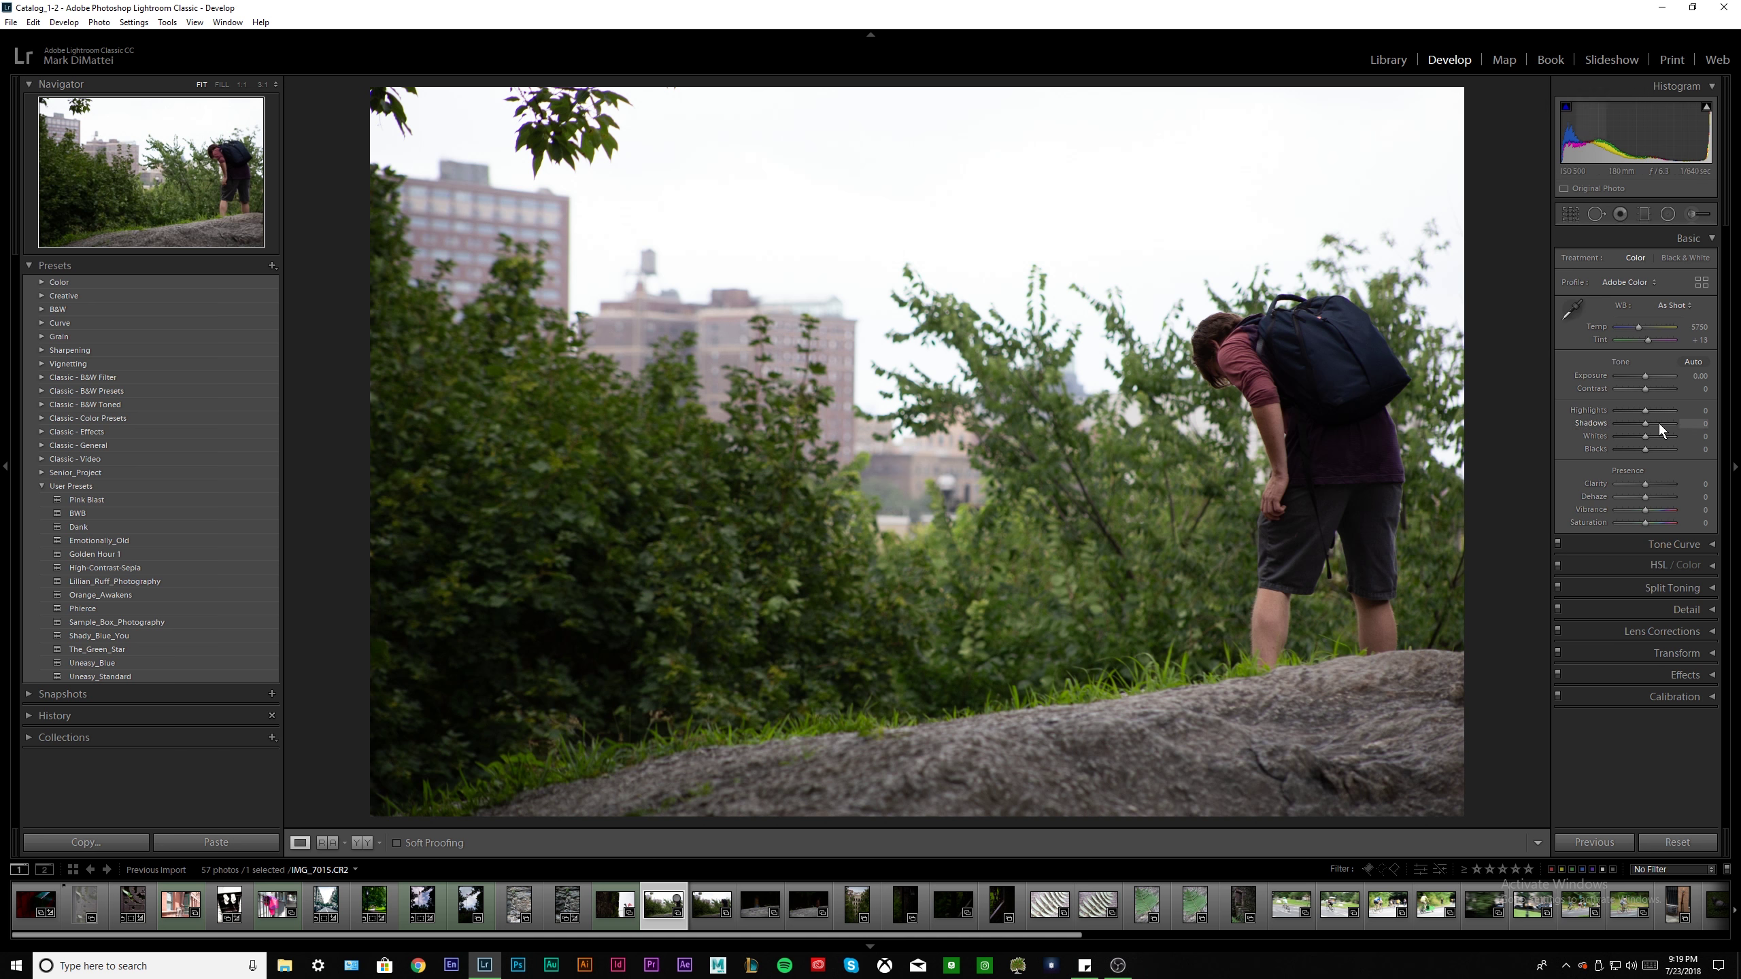
Set the backpacker photo's exposure to +0.36, contrast +33, highlights -69, shadows +38, whites -19, blacks -90, clarity +19 and dehaze +17
left_click_drag(1645, 389, 1621, 453)
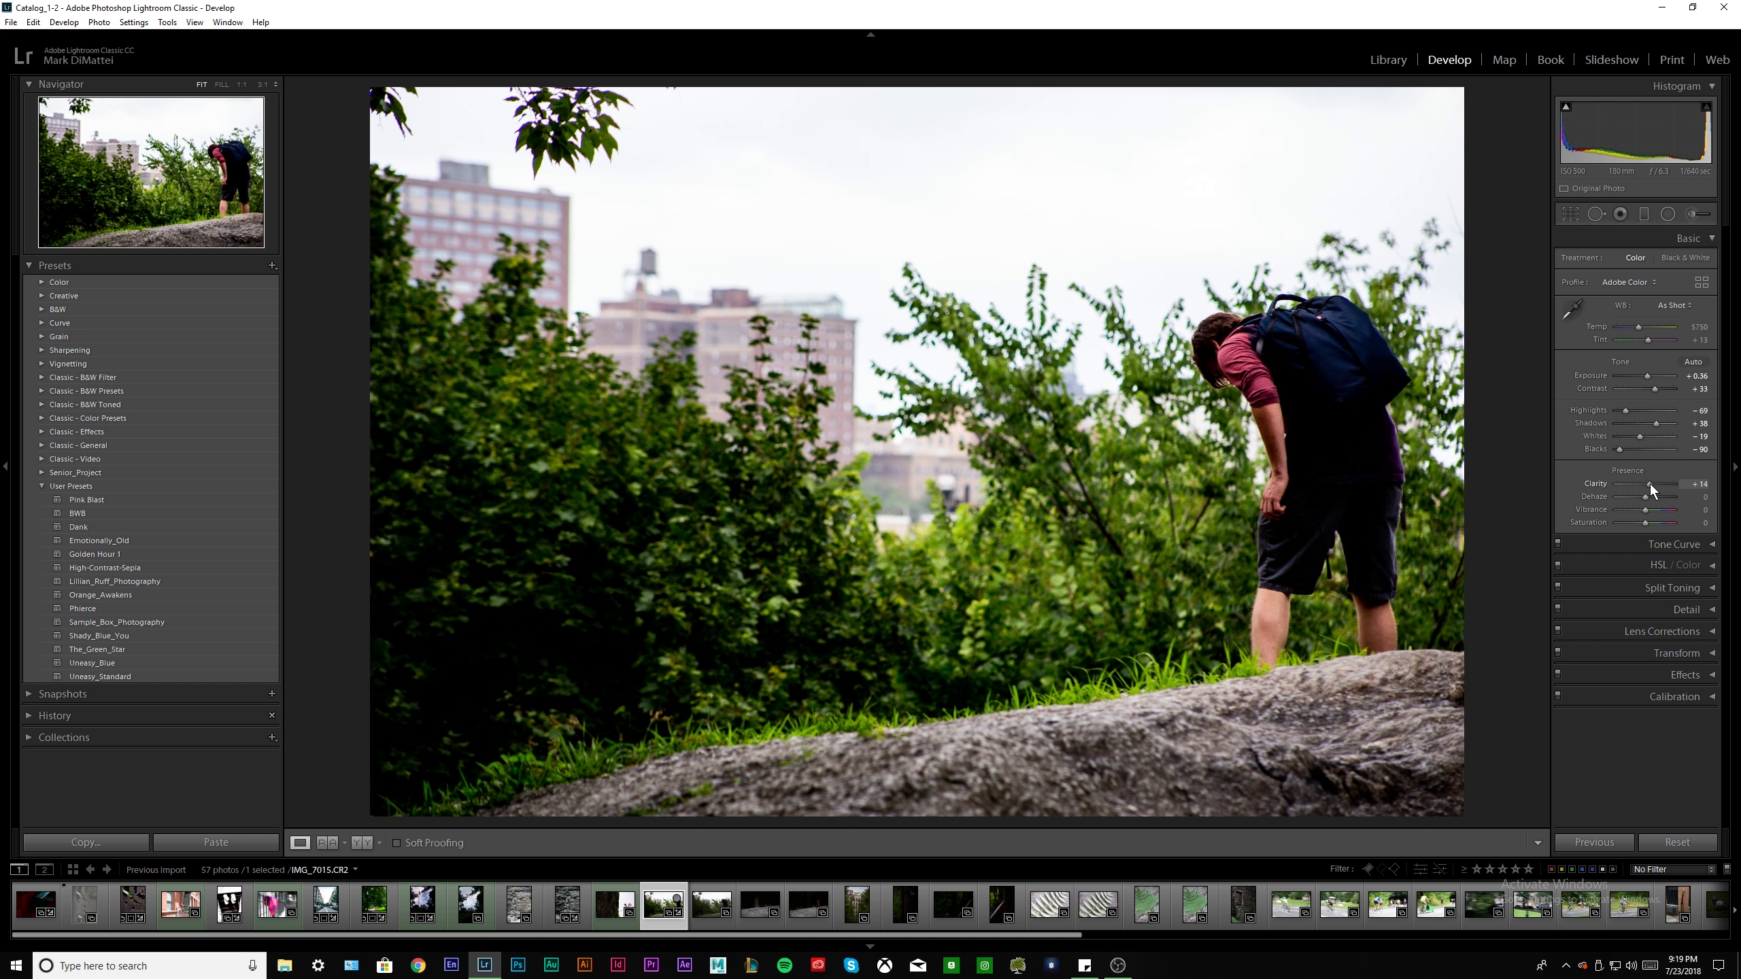
left_click_drag(1648, 483, 1651, 499)
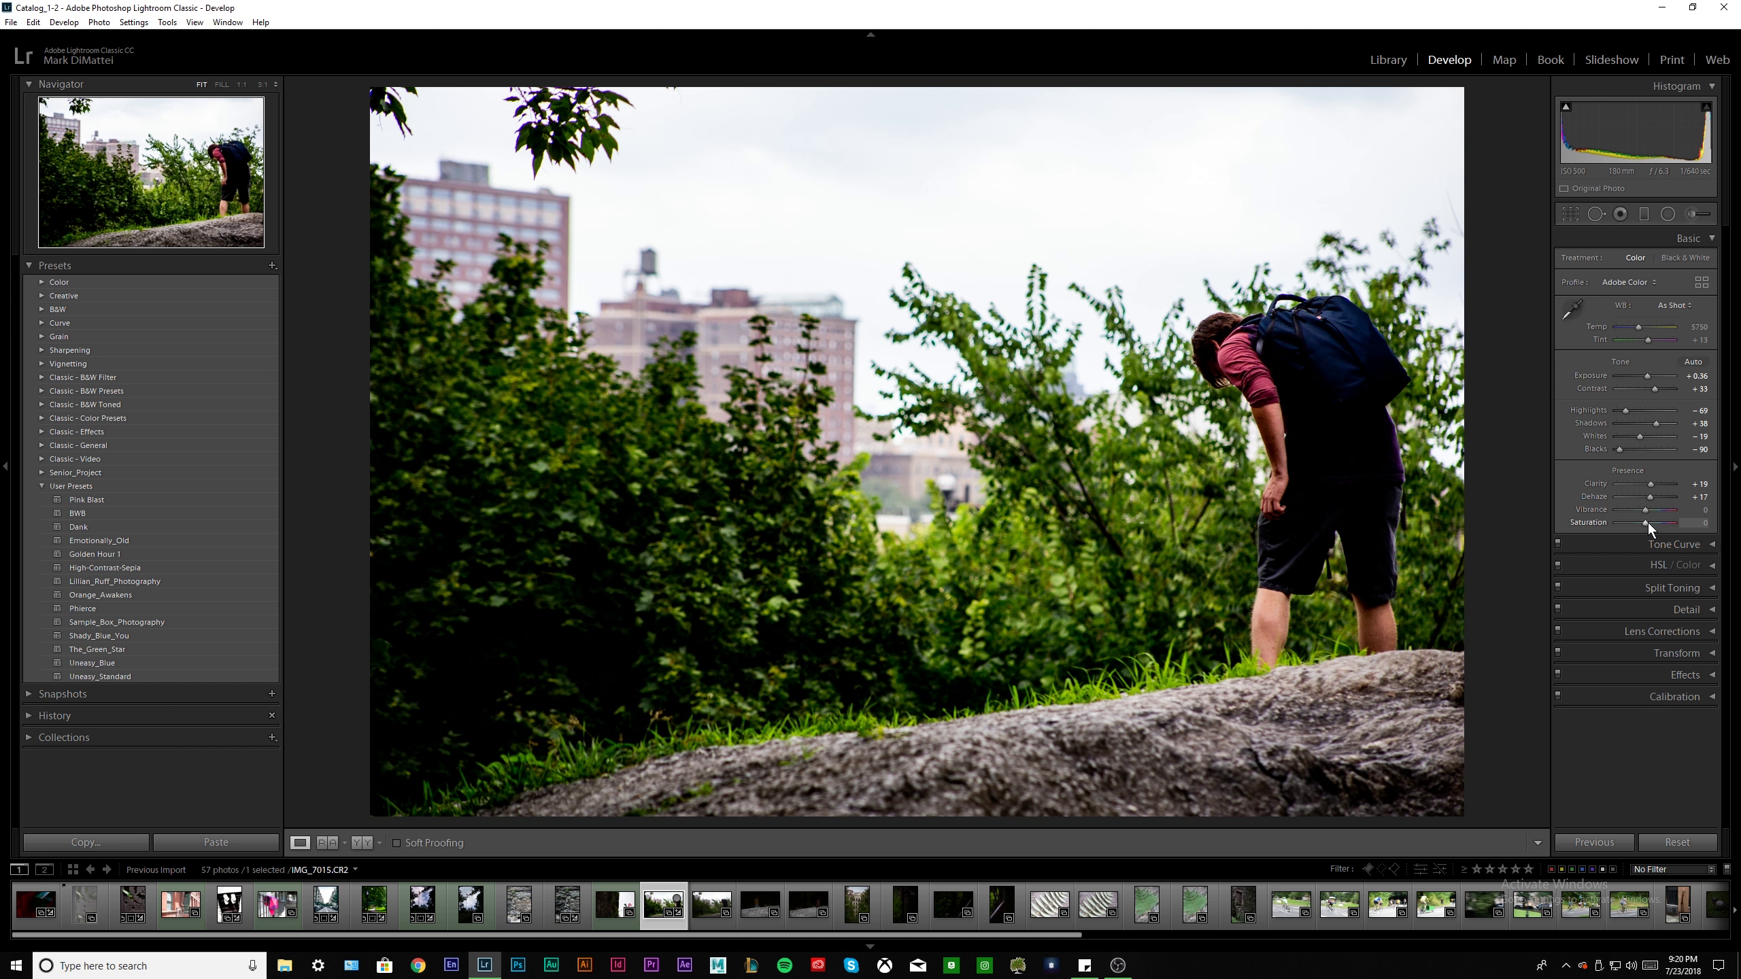
left_click_drag(1648, 522, 1663, 534)
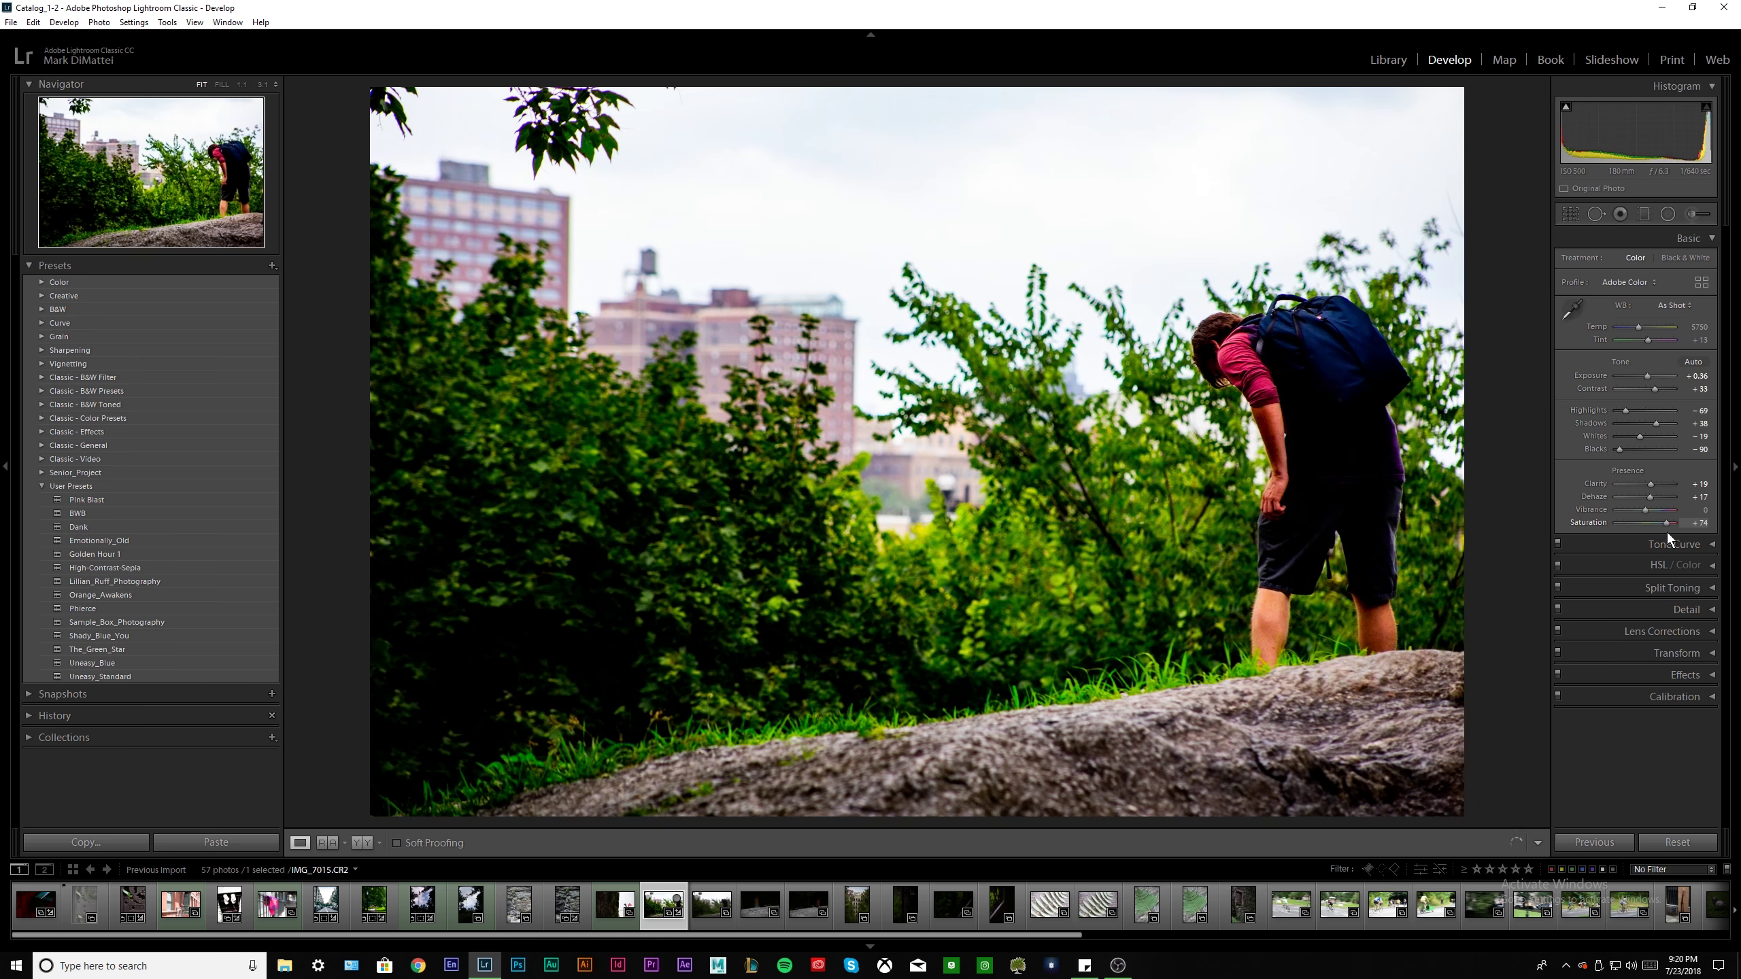
key("ctrl+z")
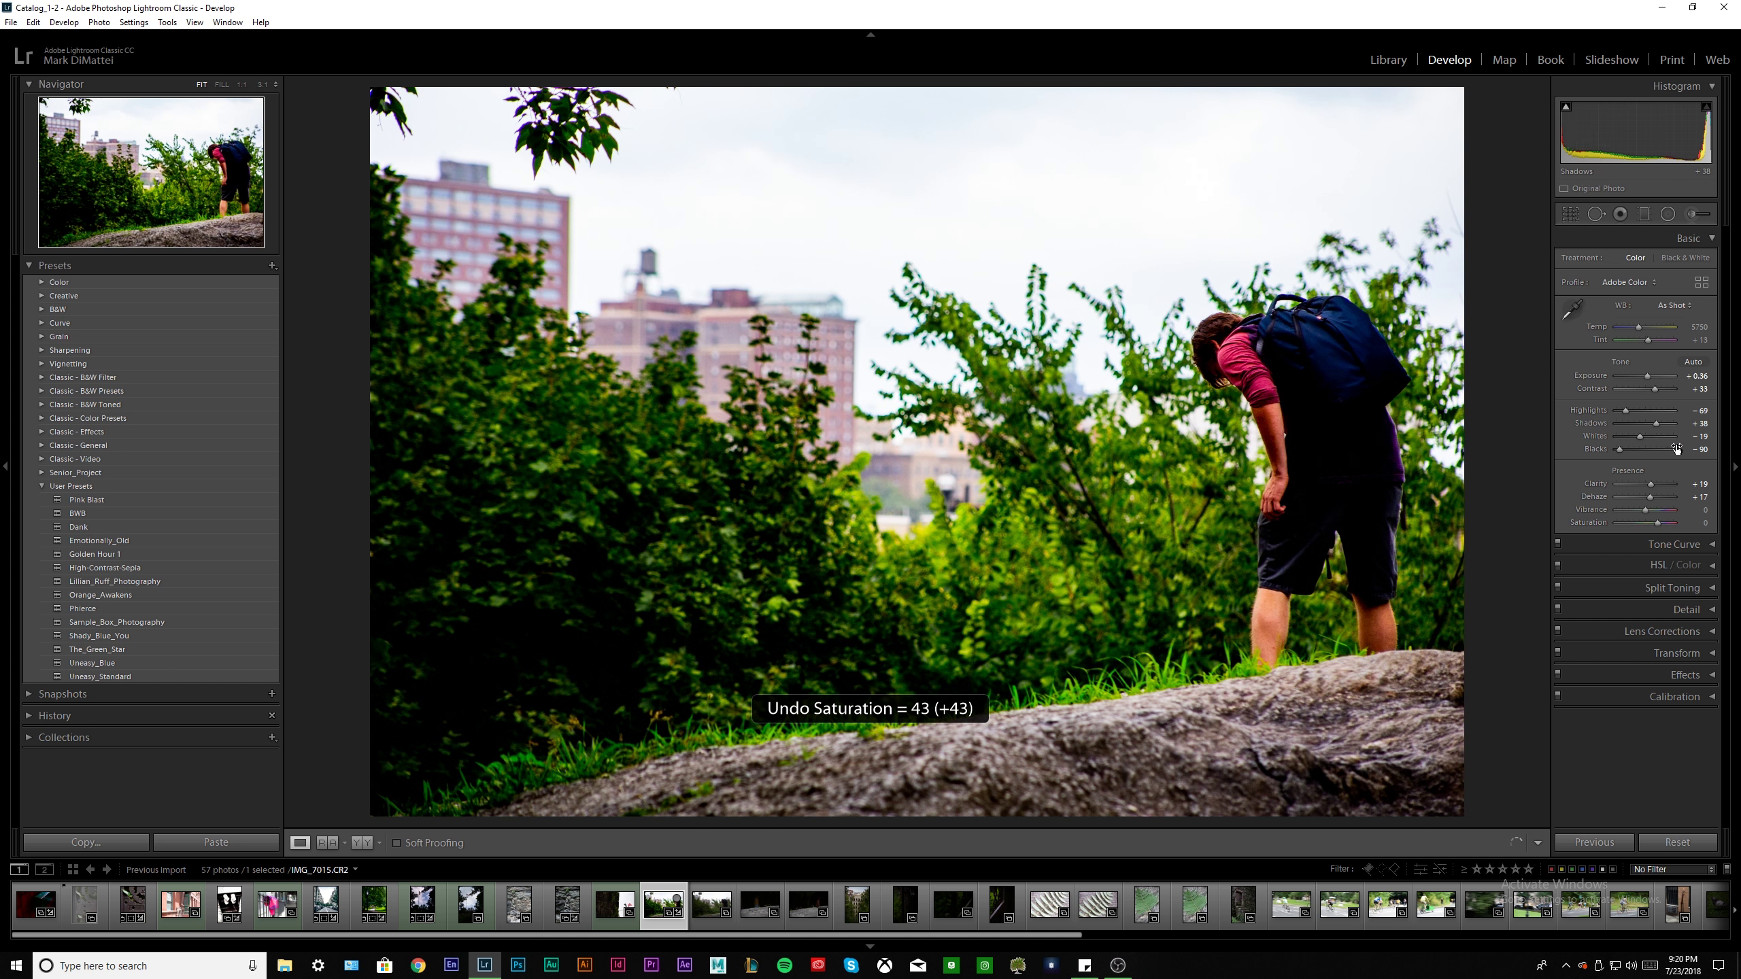
Lower the Shadows region of the backpacker photo's tone curve to -4
left_click(1698, 238)
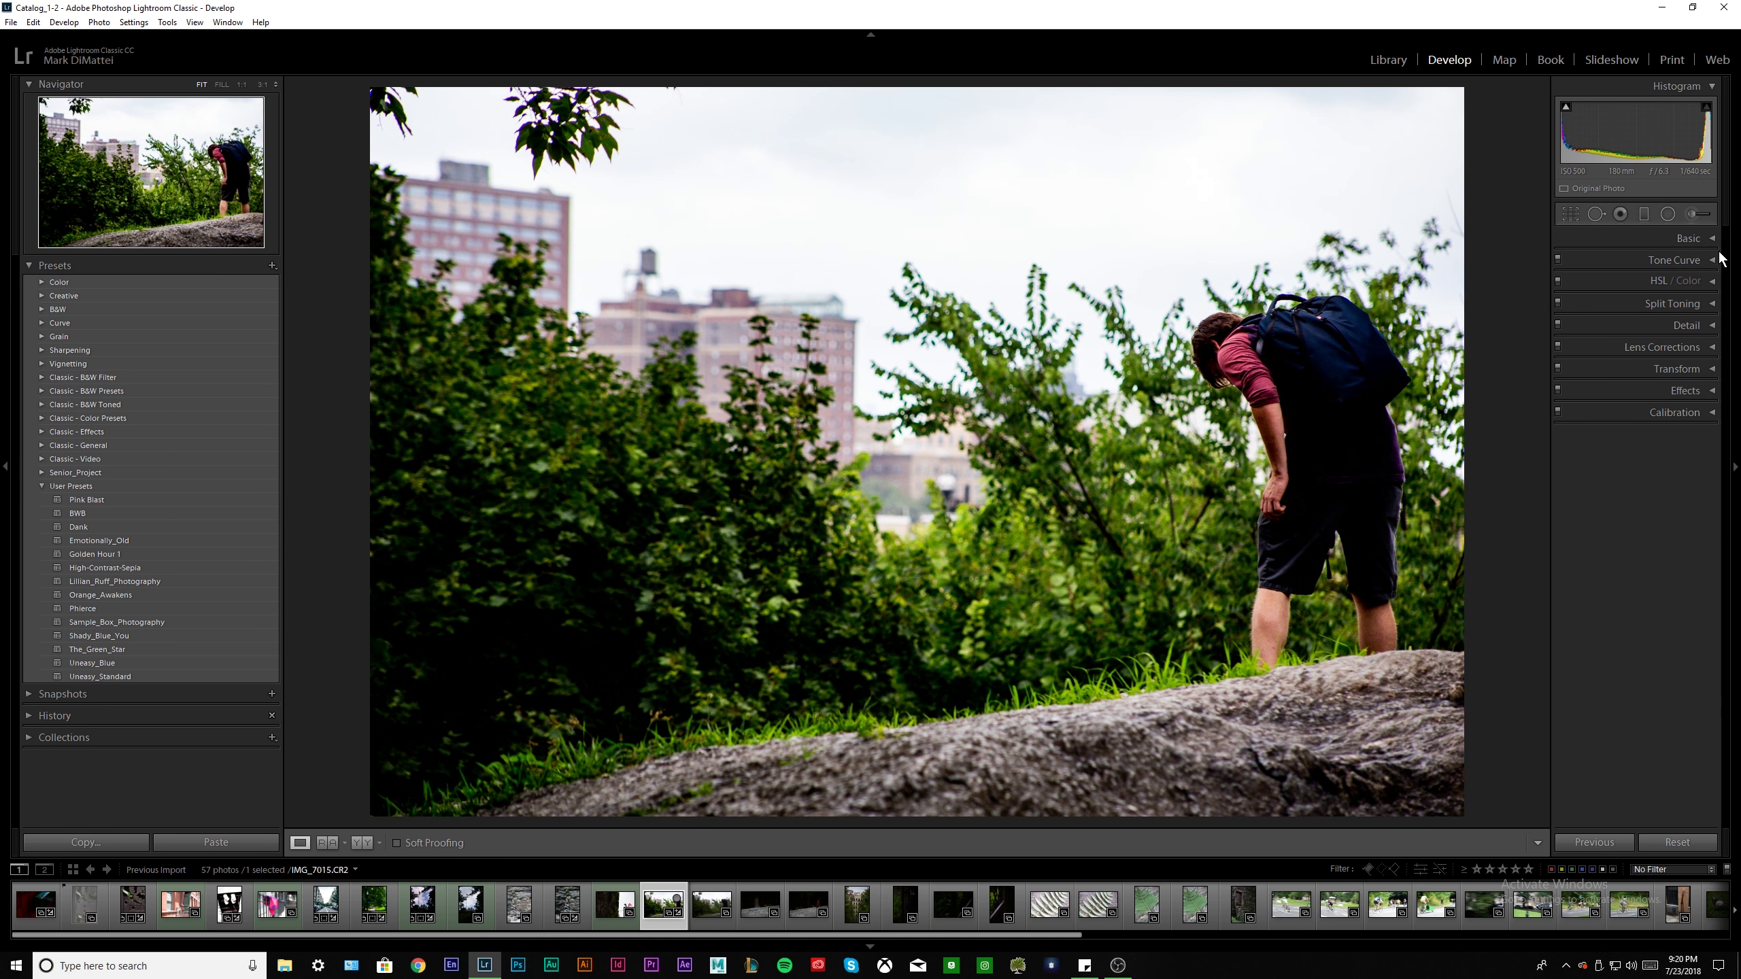
left_click(1710, 260)
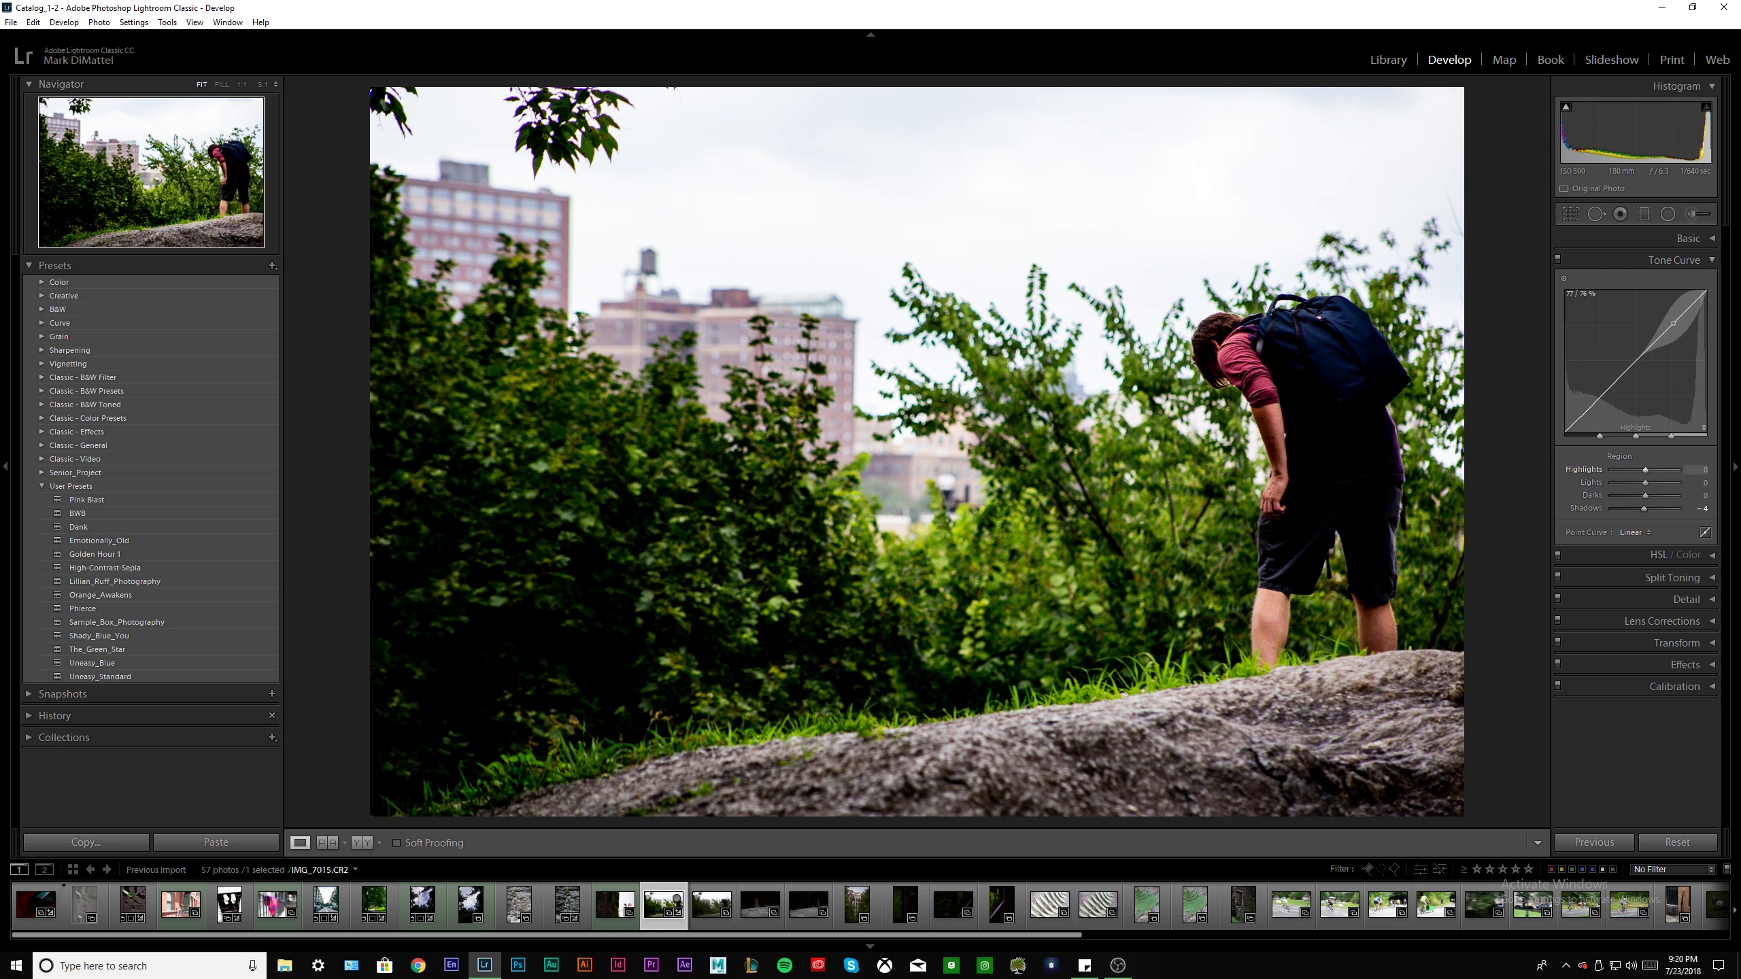
left_click(1672, 259)
Set the backpacker photo's HSL saturation to red +51, orange -33, yellow -33, green +31, aqua -62, blue -58, purple -47 and magenta +33
left_click(1711, 280)
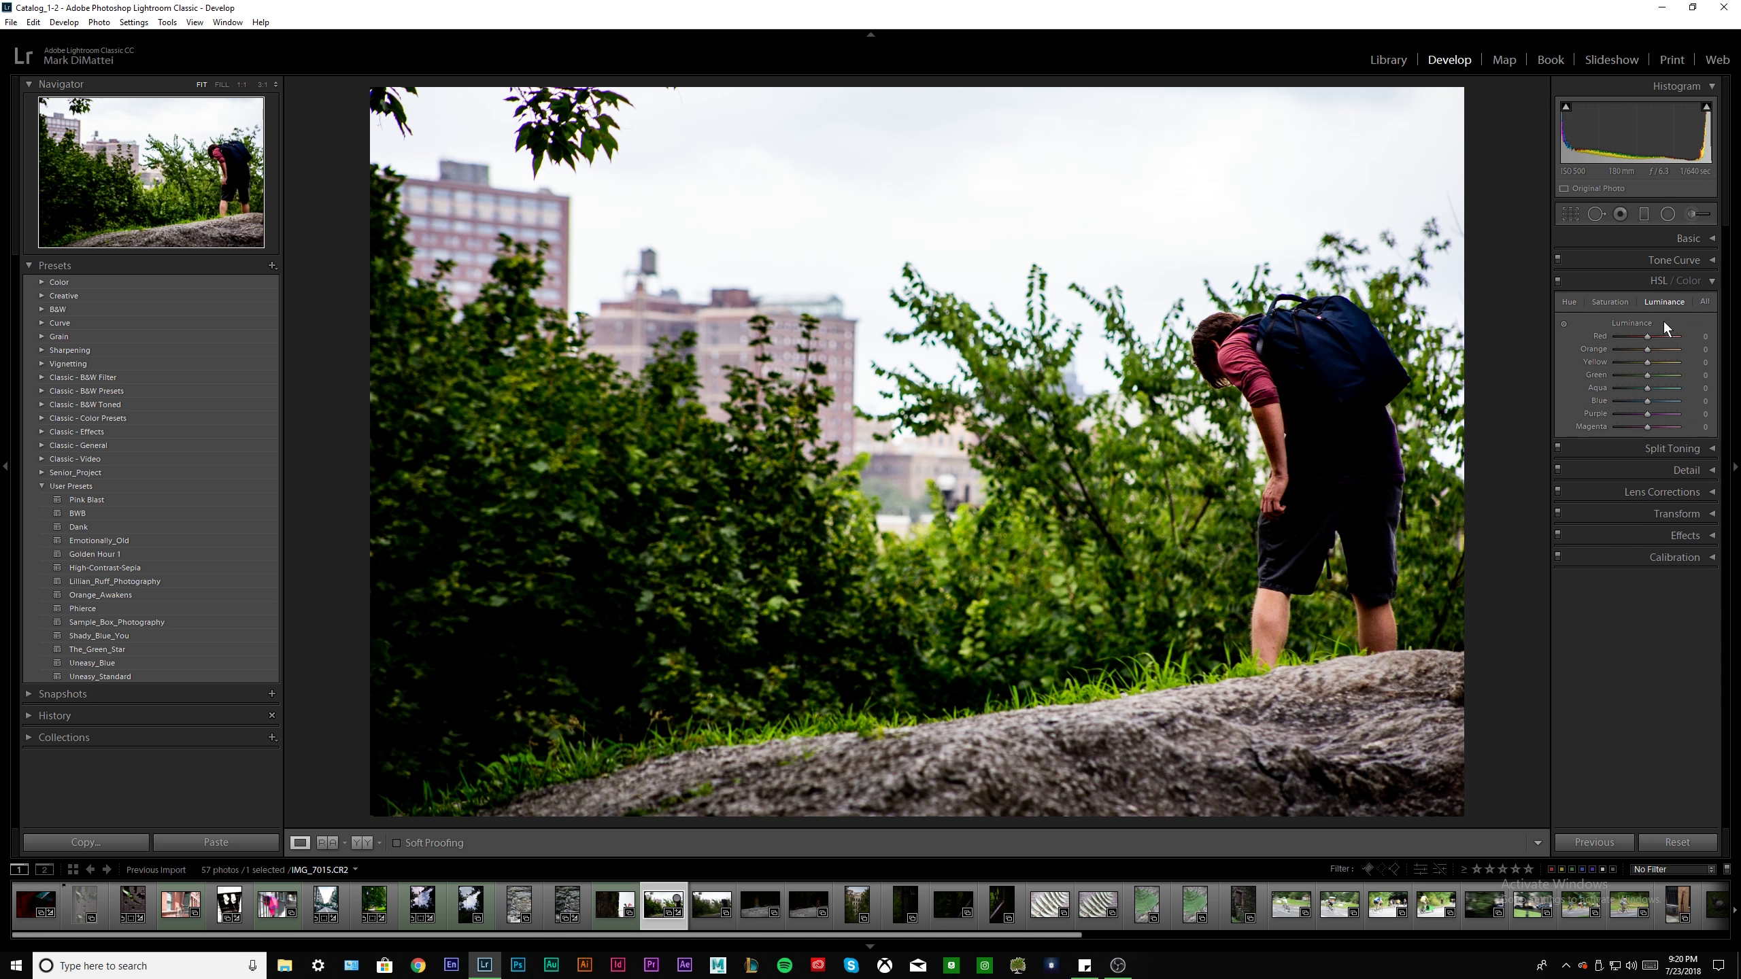
left_click(1611, 302)
left_click_drag(1648, 339, 1666, 348)
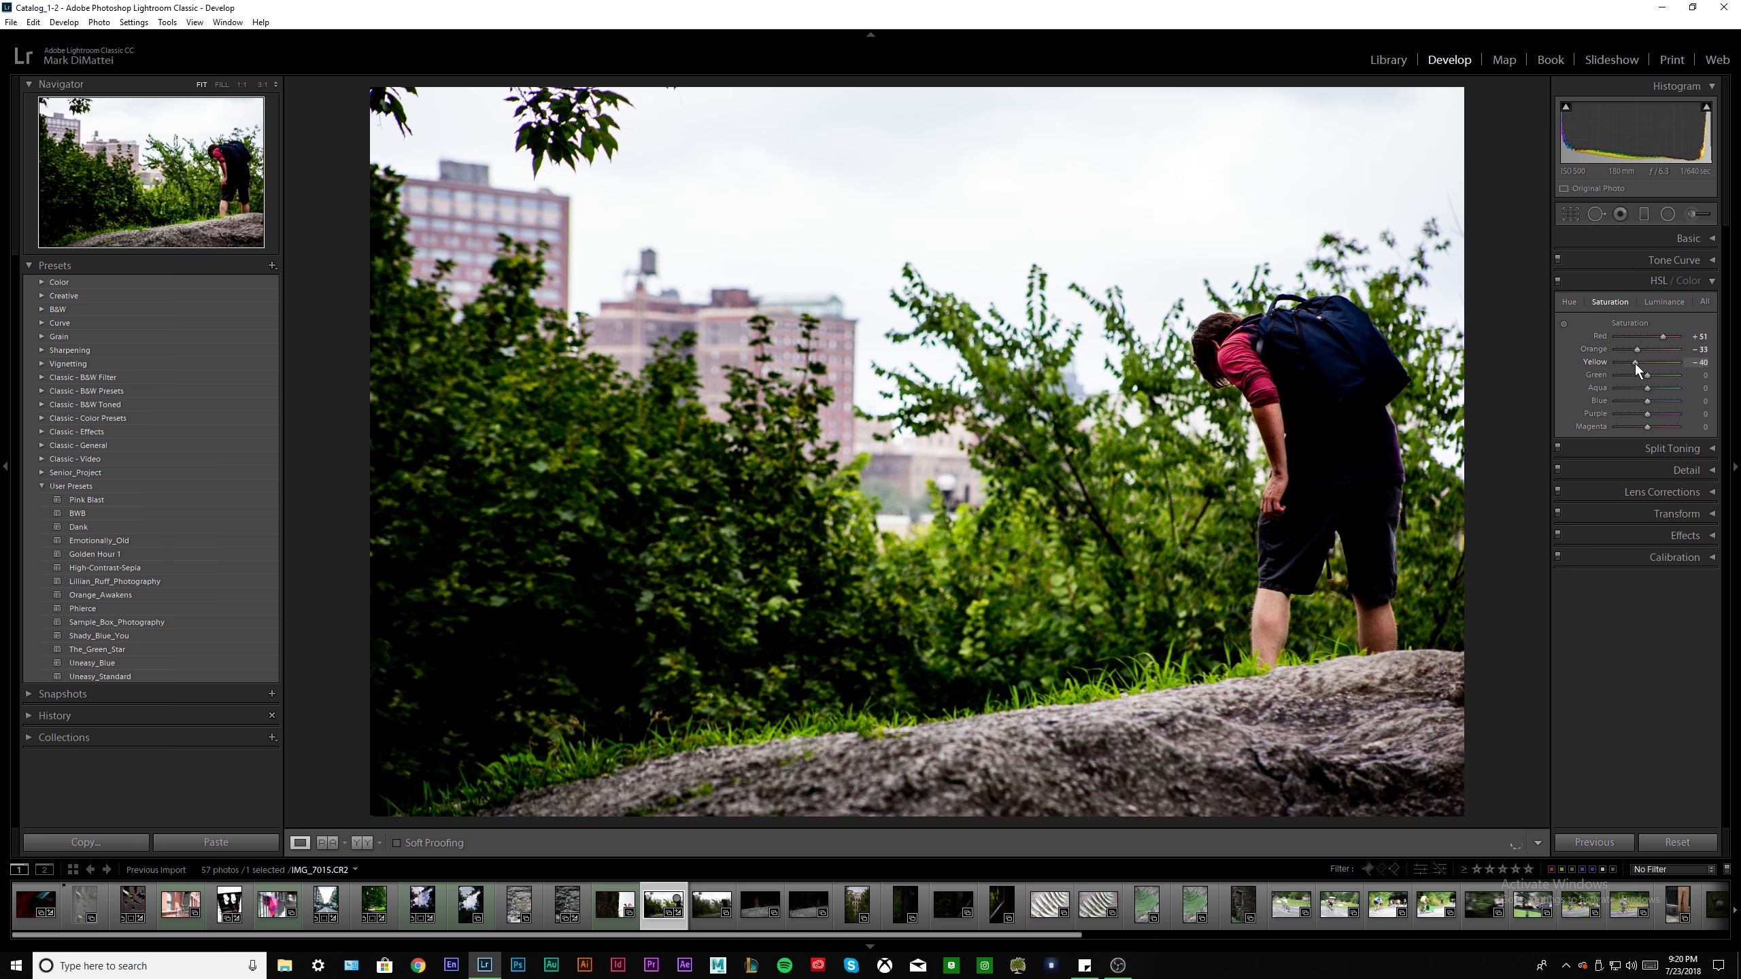
left_click_drag(1634, 363, 1637, 363)
mouse_move(1656, 403)
left_mouse_down()
mouse_move(1591, 405)
mouse_move(1701, 423)
mouse_move(1626, 422)
mouse_move(1674, 430)
left_mouse_up()
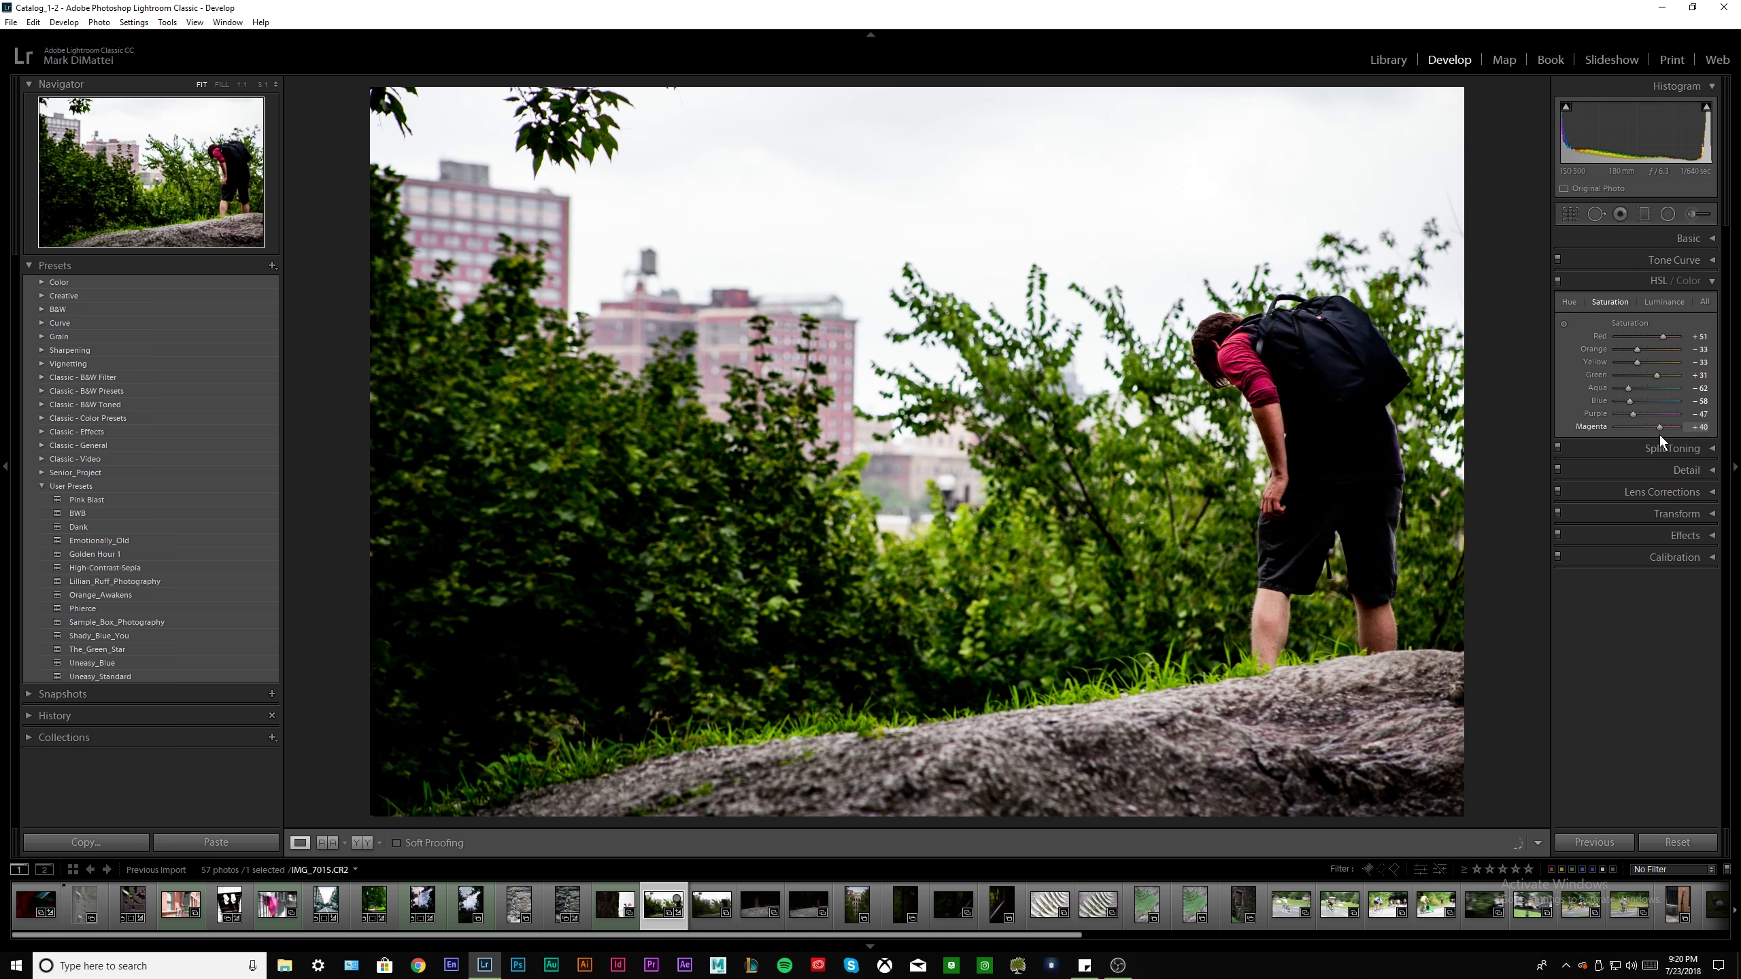
left_click(1576, 304)
left_click(1711, 281)
Reduce the backpacker photo's overall saturation to -24 and raise its contrast to +52
left_click(1710, 245)
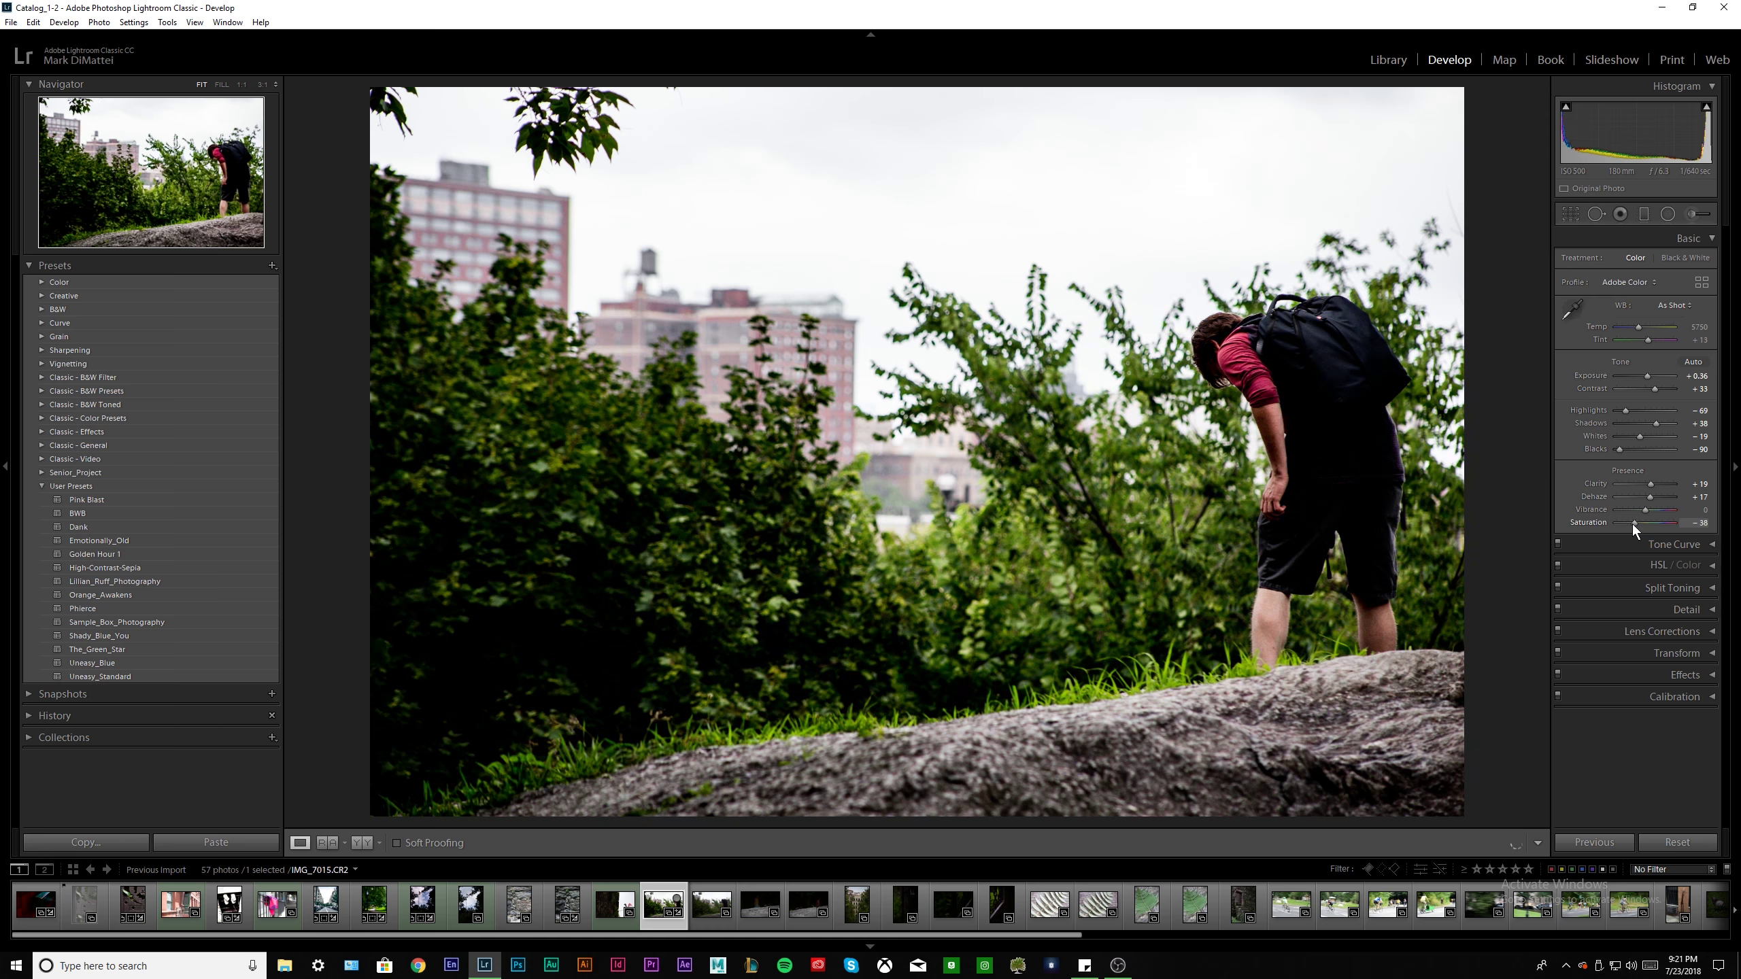
left_click_drag(1632, 523, 1636, 524)
left_click(1700, 240)
left_click_drag(1654, 390, 1657, 389)
left_click(1713, 240)
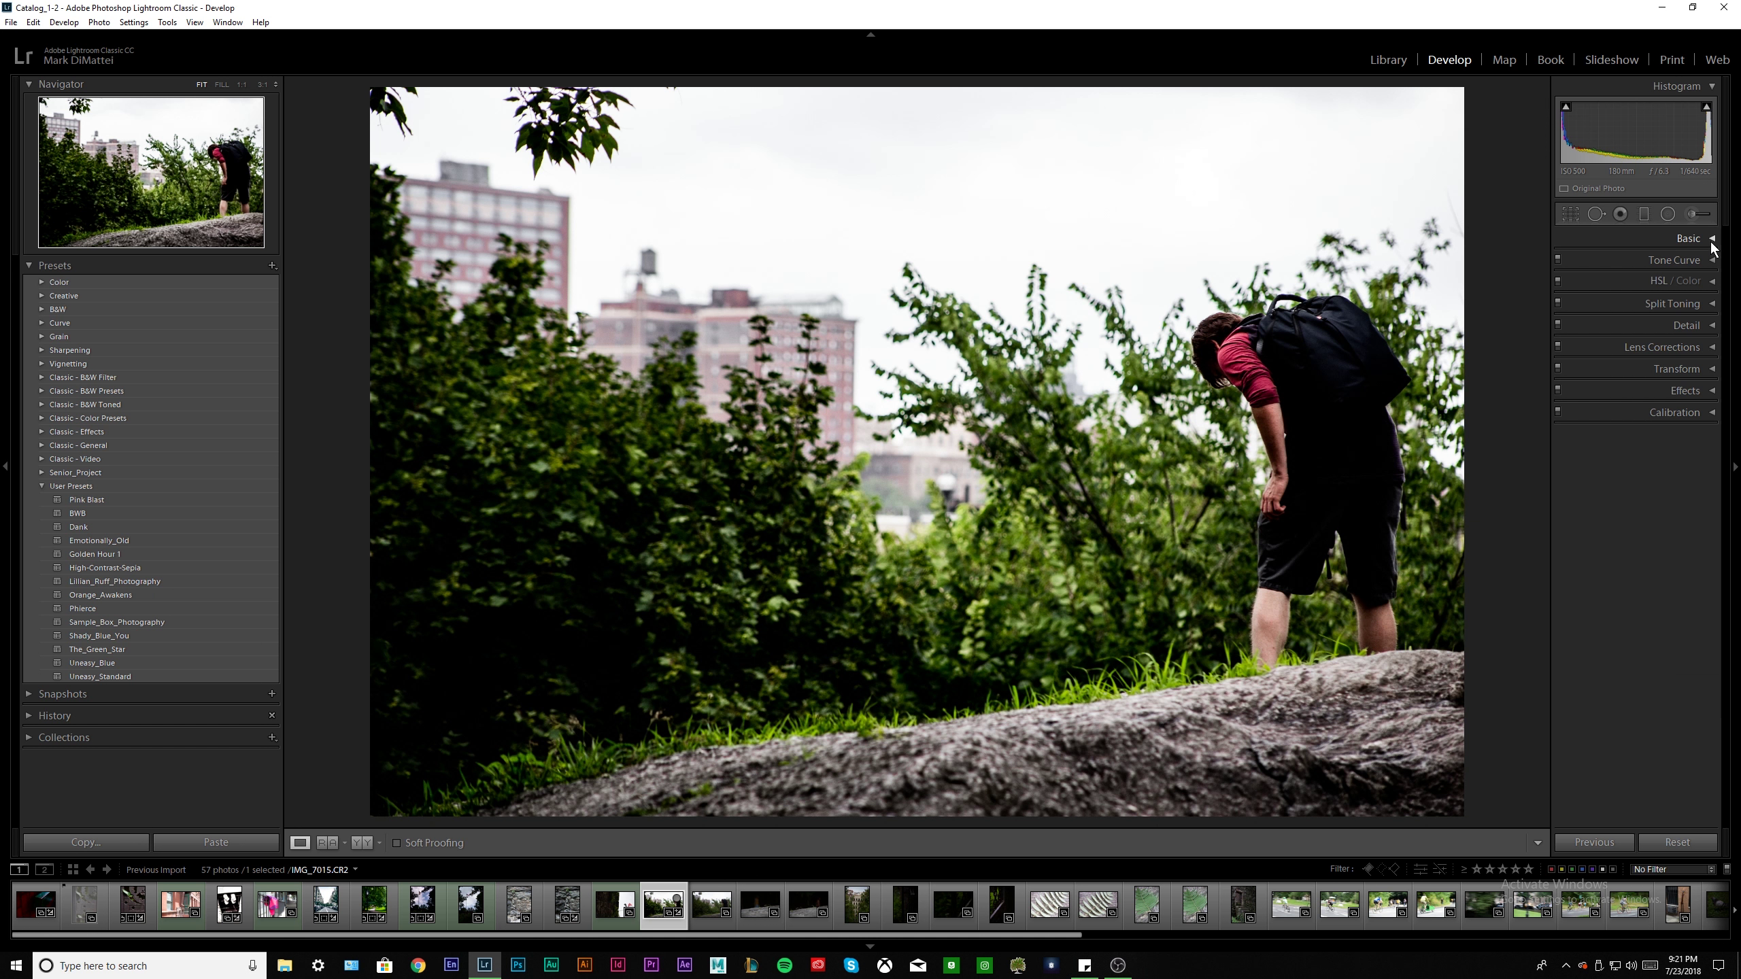
left_click(1690, 391)
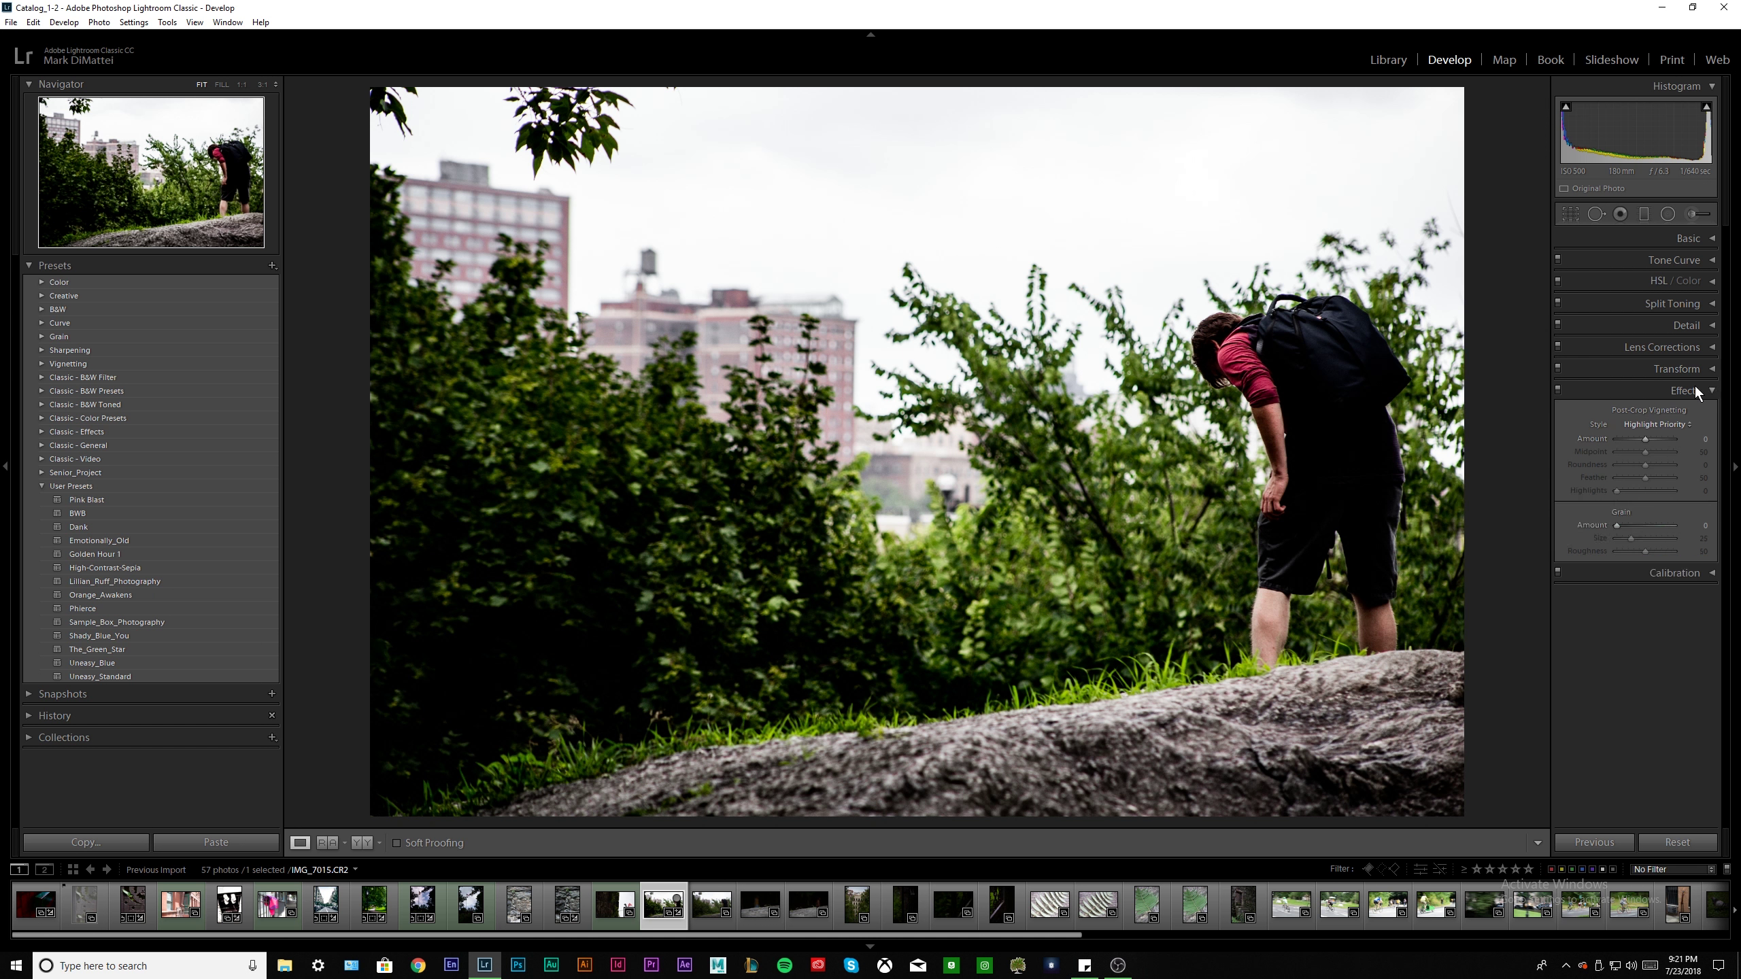
left_click(1692, 390)
left_click(1710, 238)
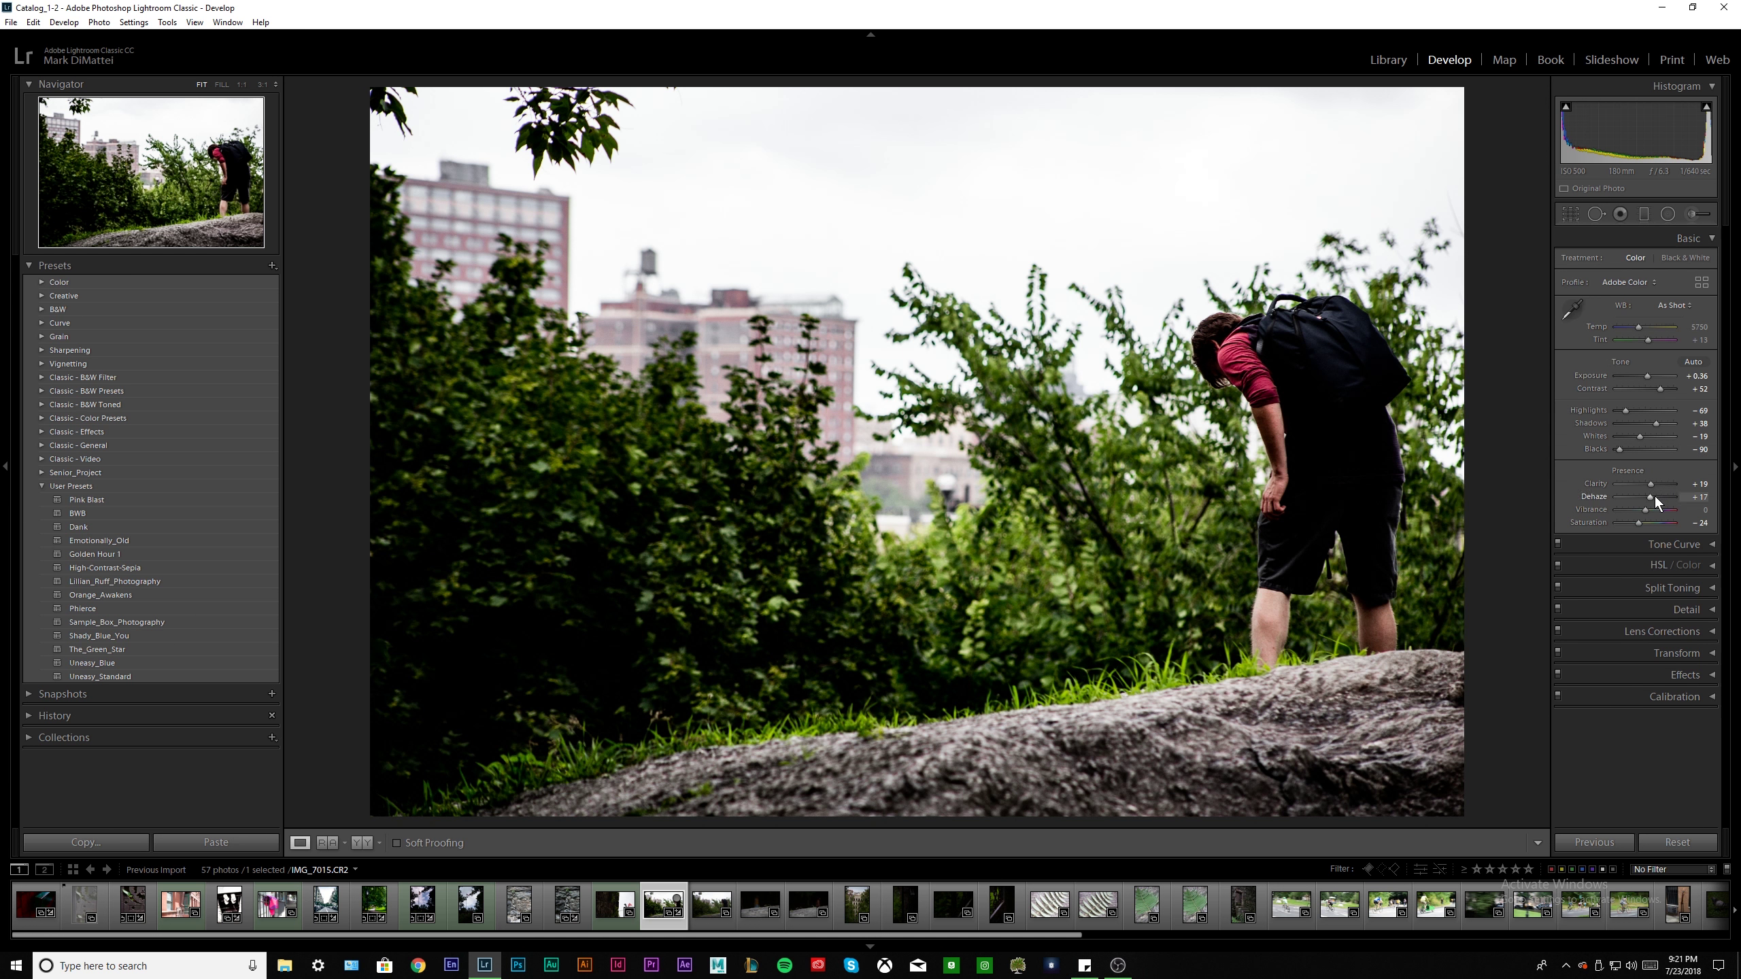
left_click(1714, 238)
Raise the backpacker photo's sharpening amount and set its luminance noise reduction to 21
left_click(1704, 329)
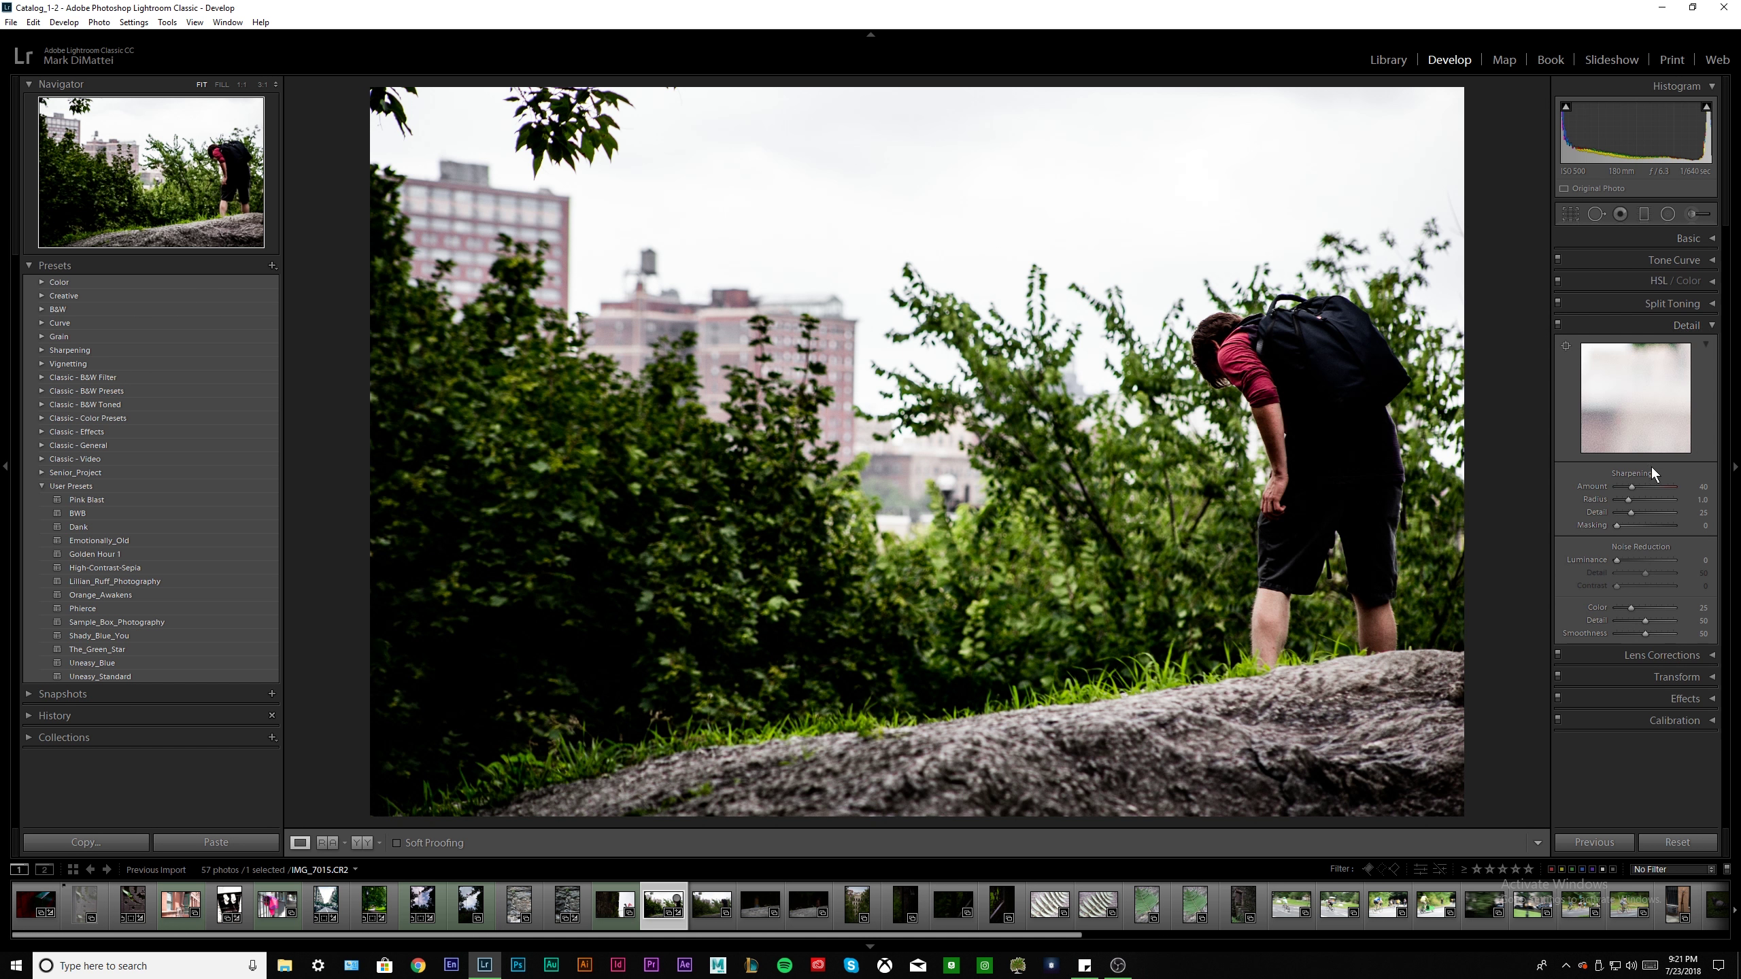
left_click(1696, 304)
left_click(1697, 305)
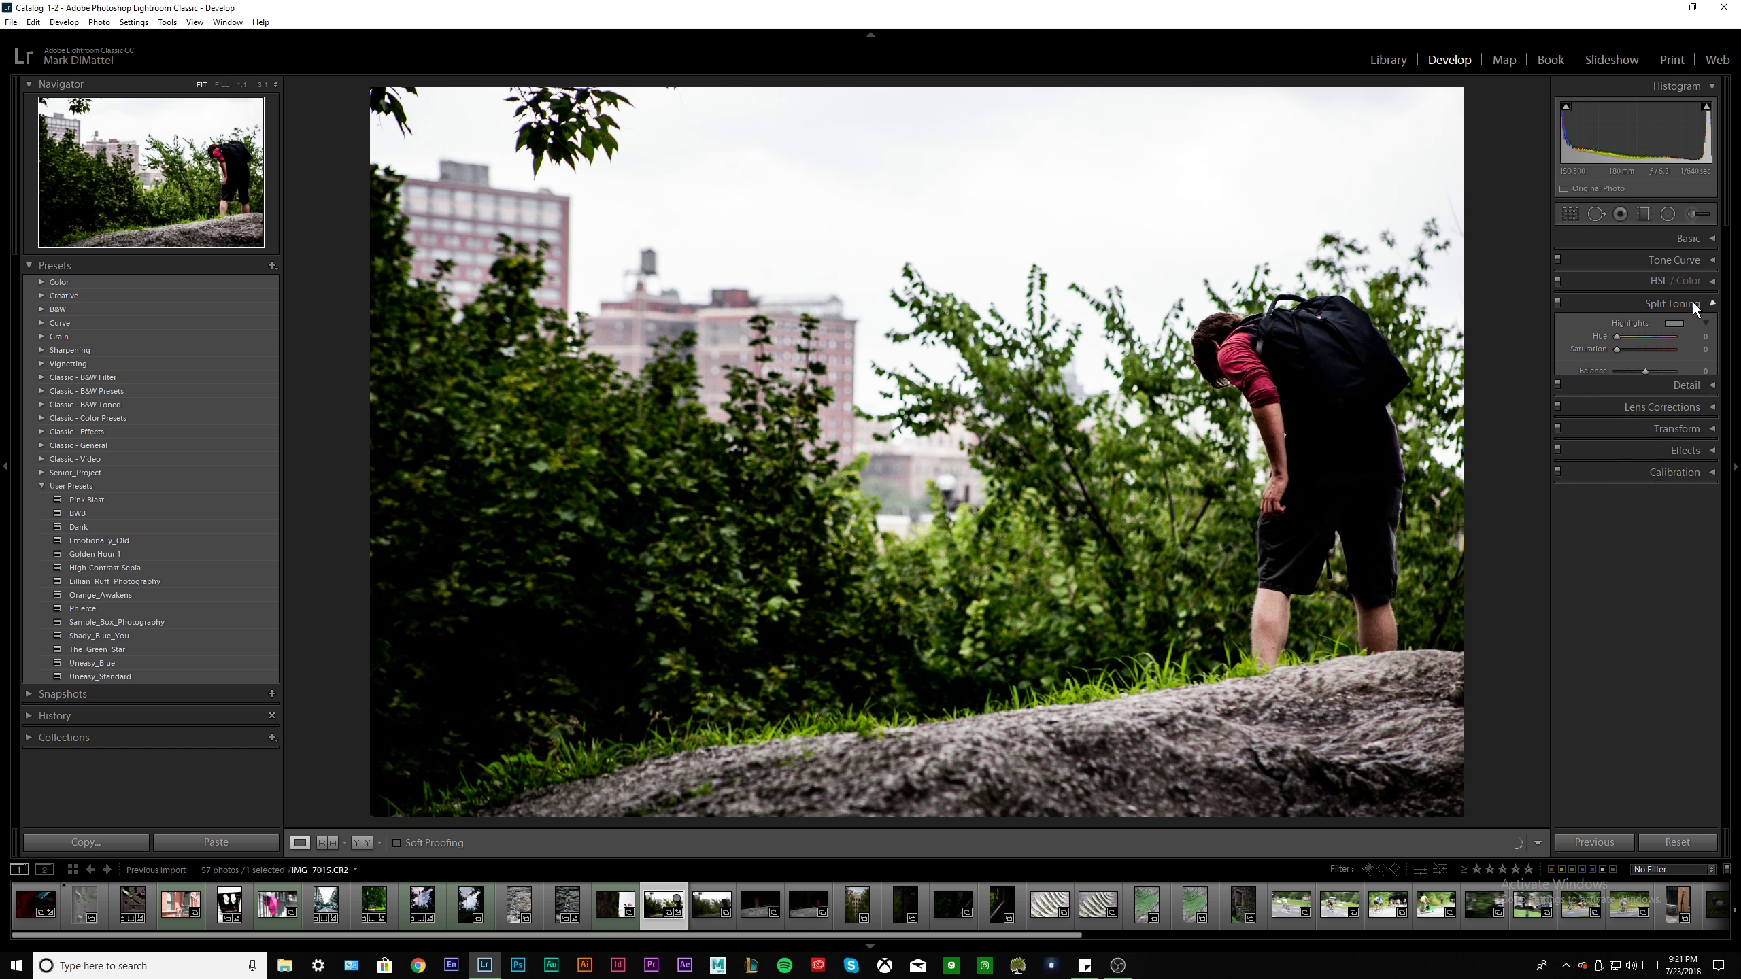
left_click(1705, 327)
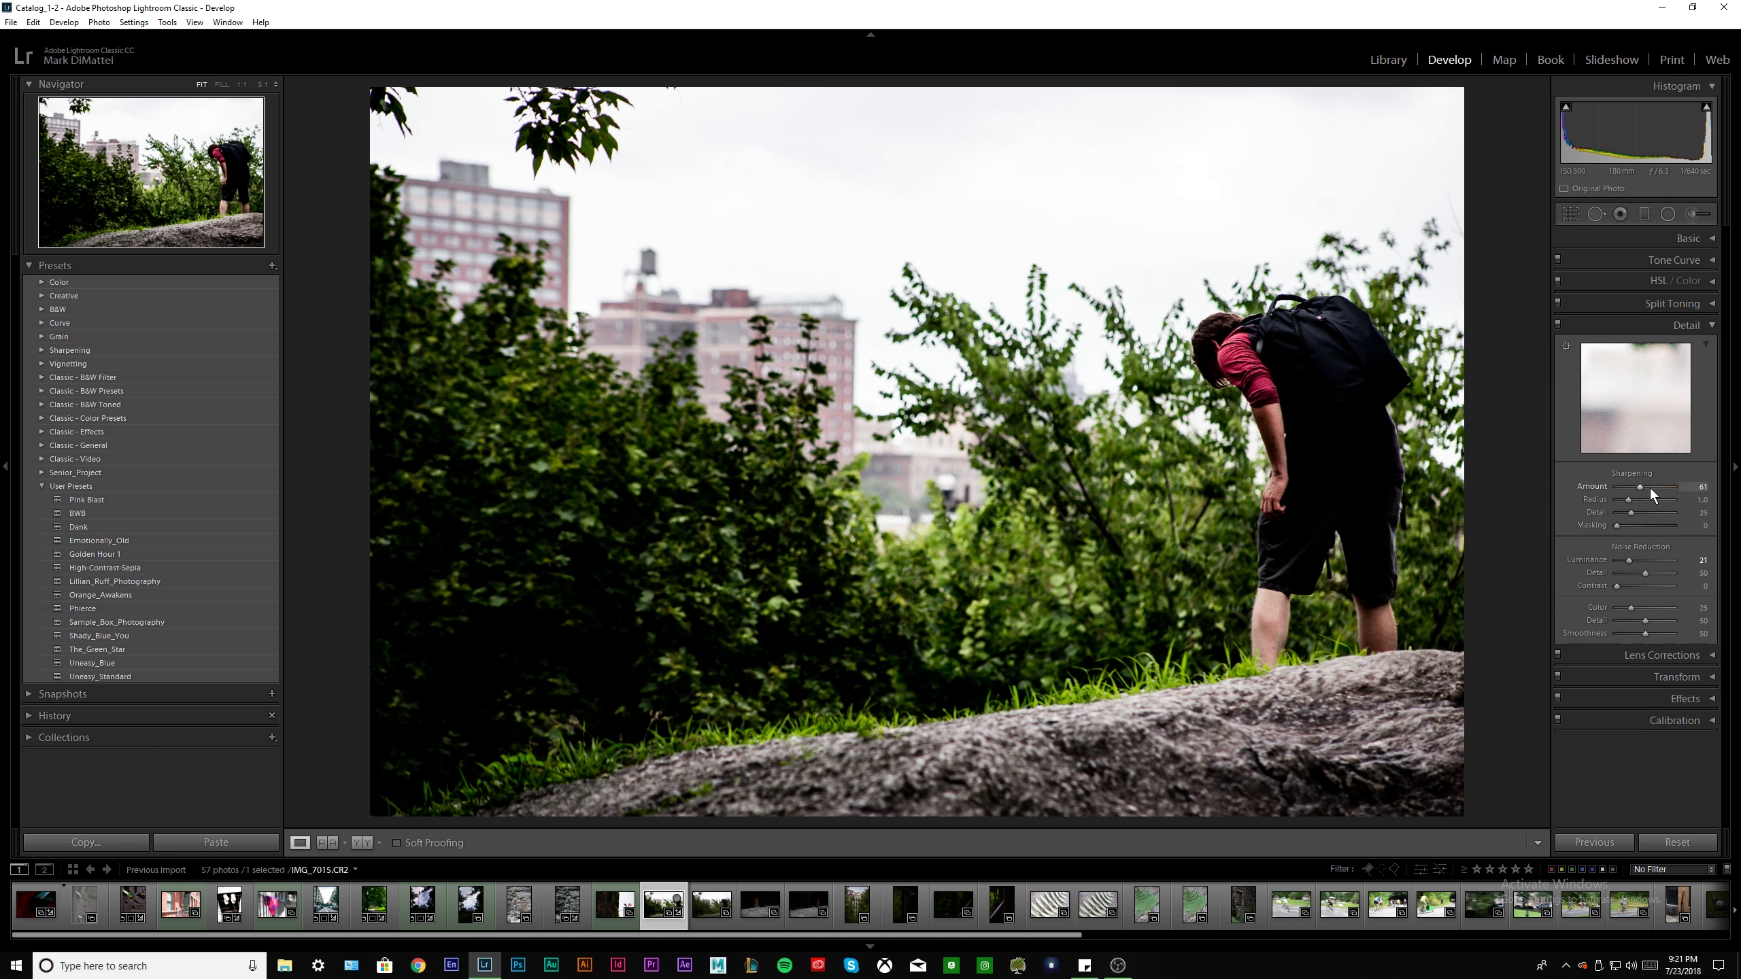
left_click(1707, 326)
Mute the foliage in the backpacker photo by setting the HSL green saturation to -40
left_click(1710, 241)
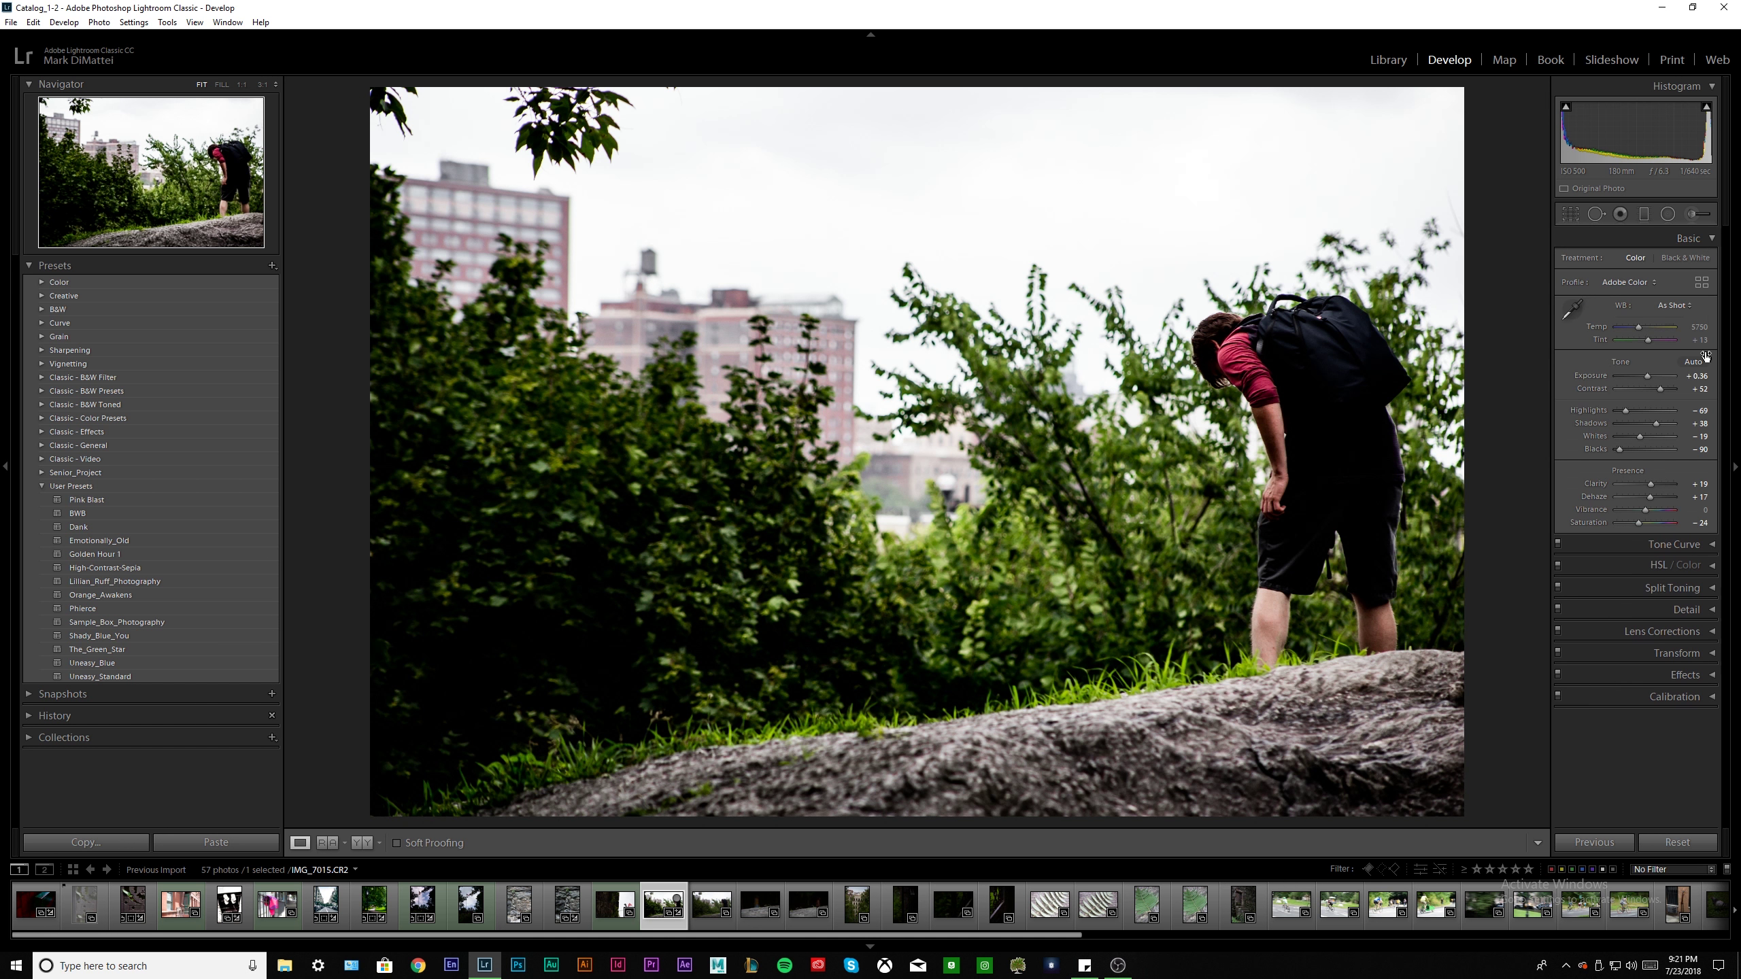
left_click(1704, 238)
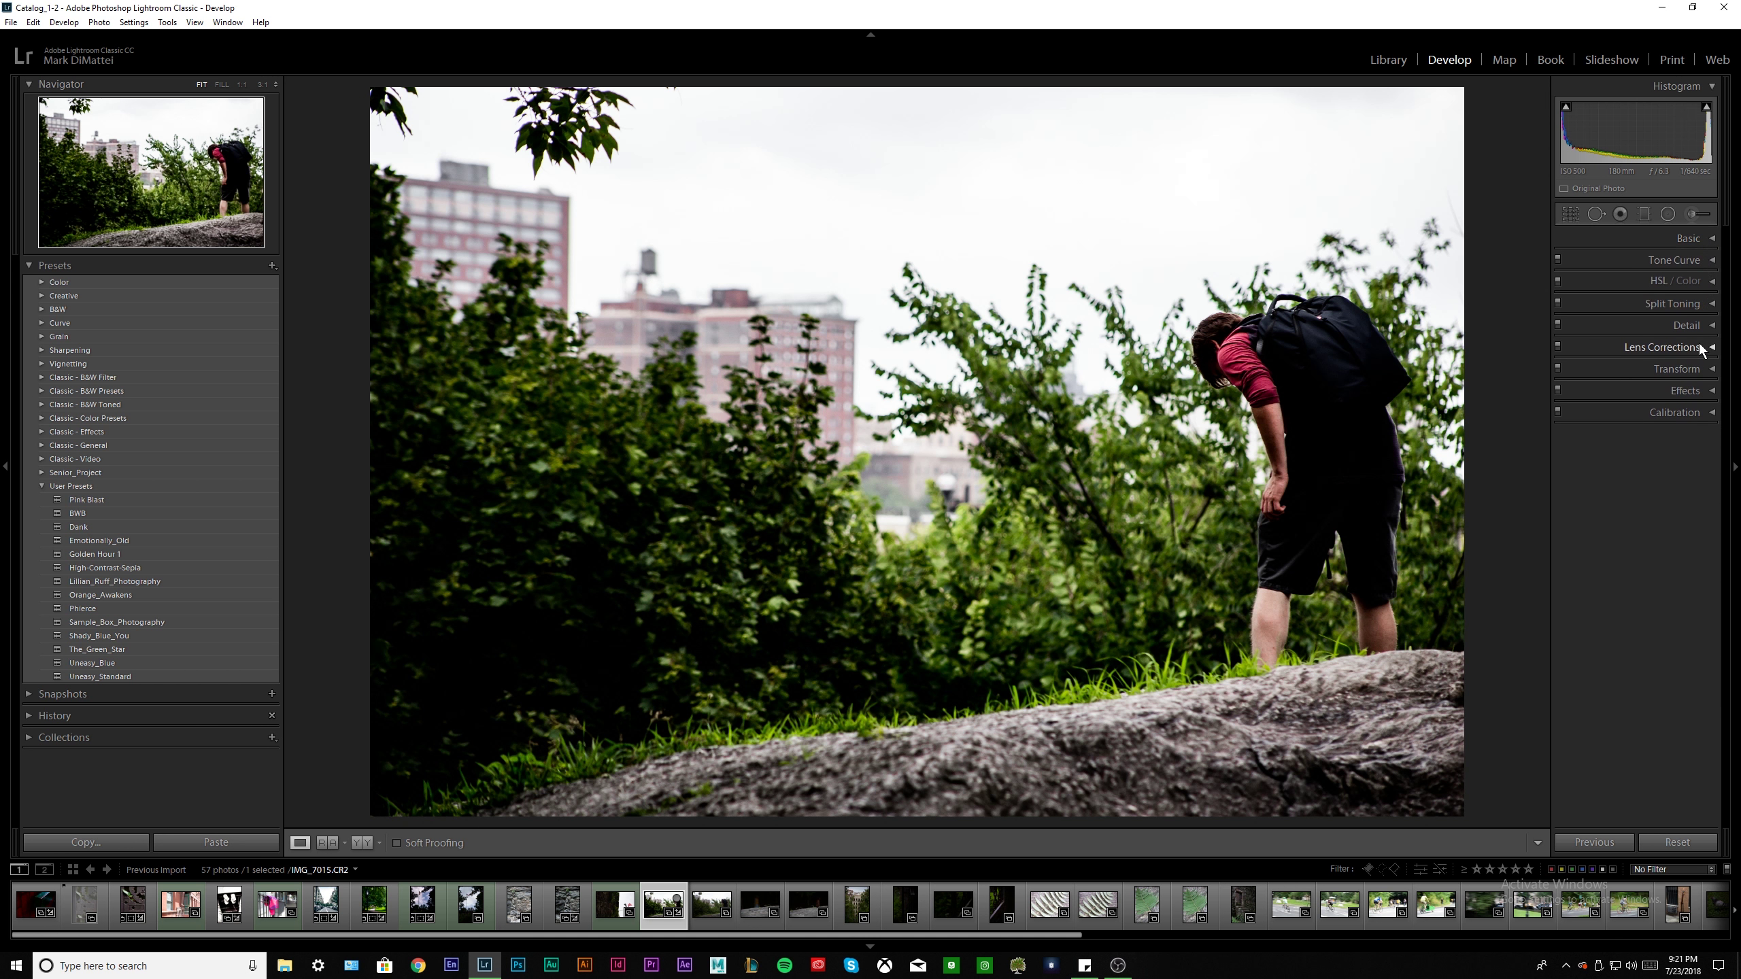
left_click(1703, 283)
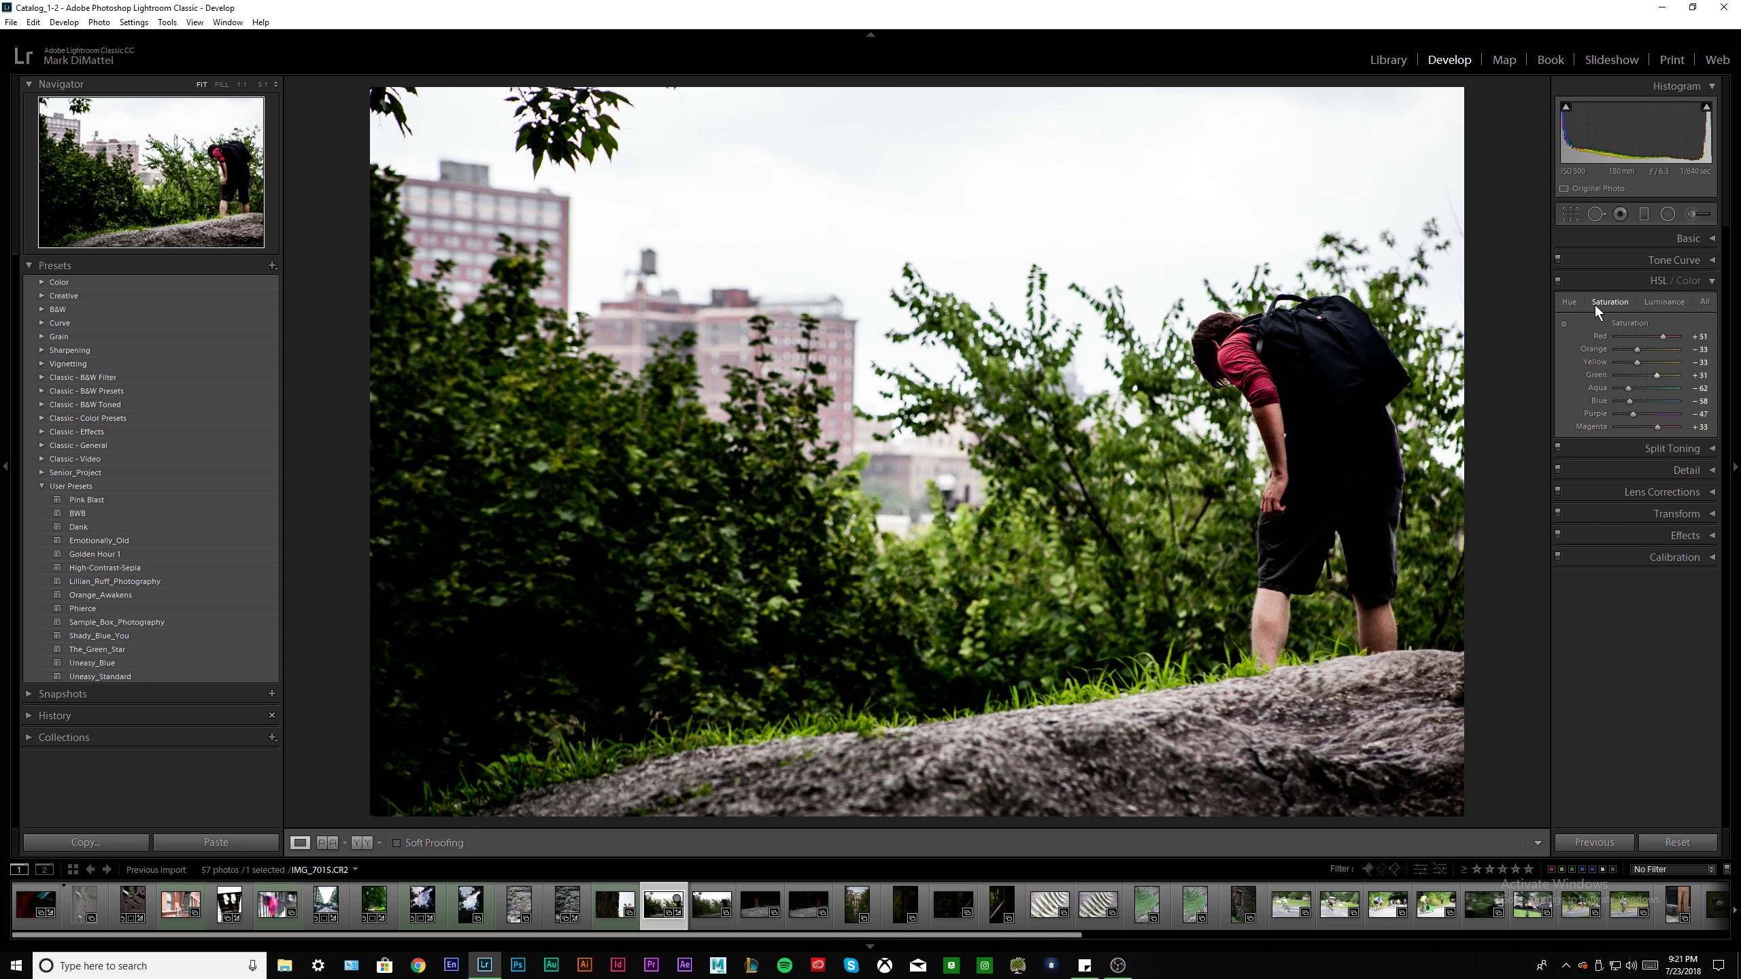
left_click_drag(1632, 371, 1627, 376)
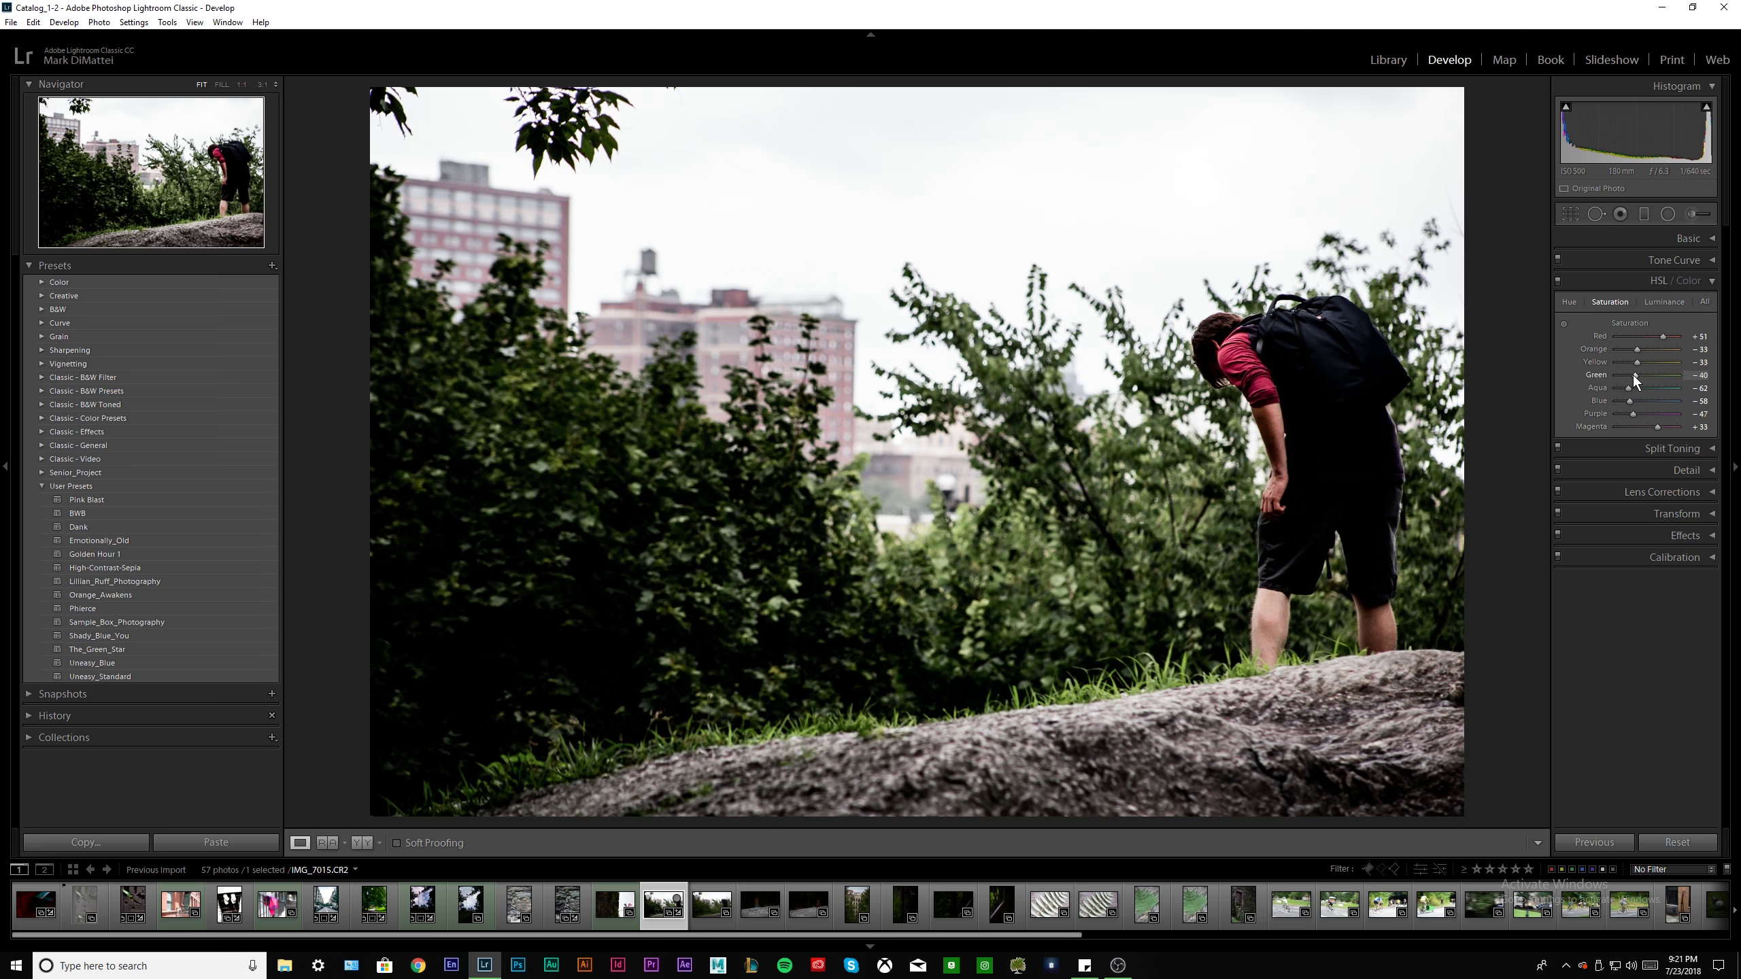
left_click(1711, 281)
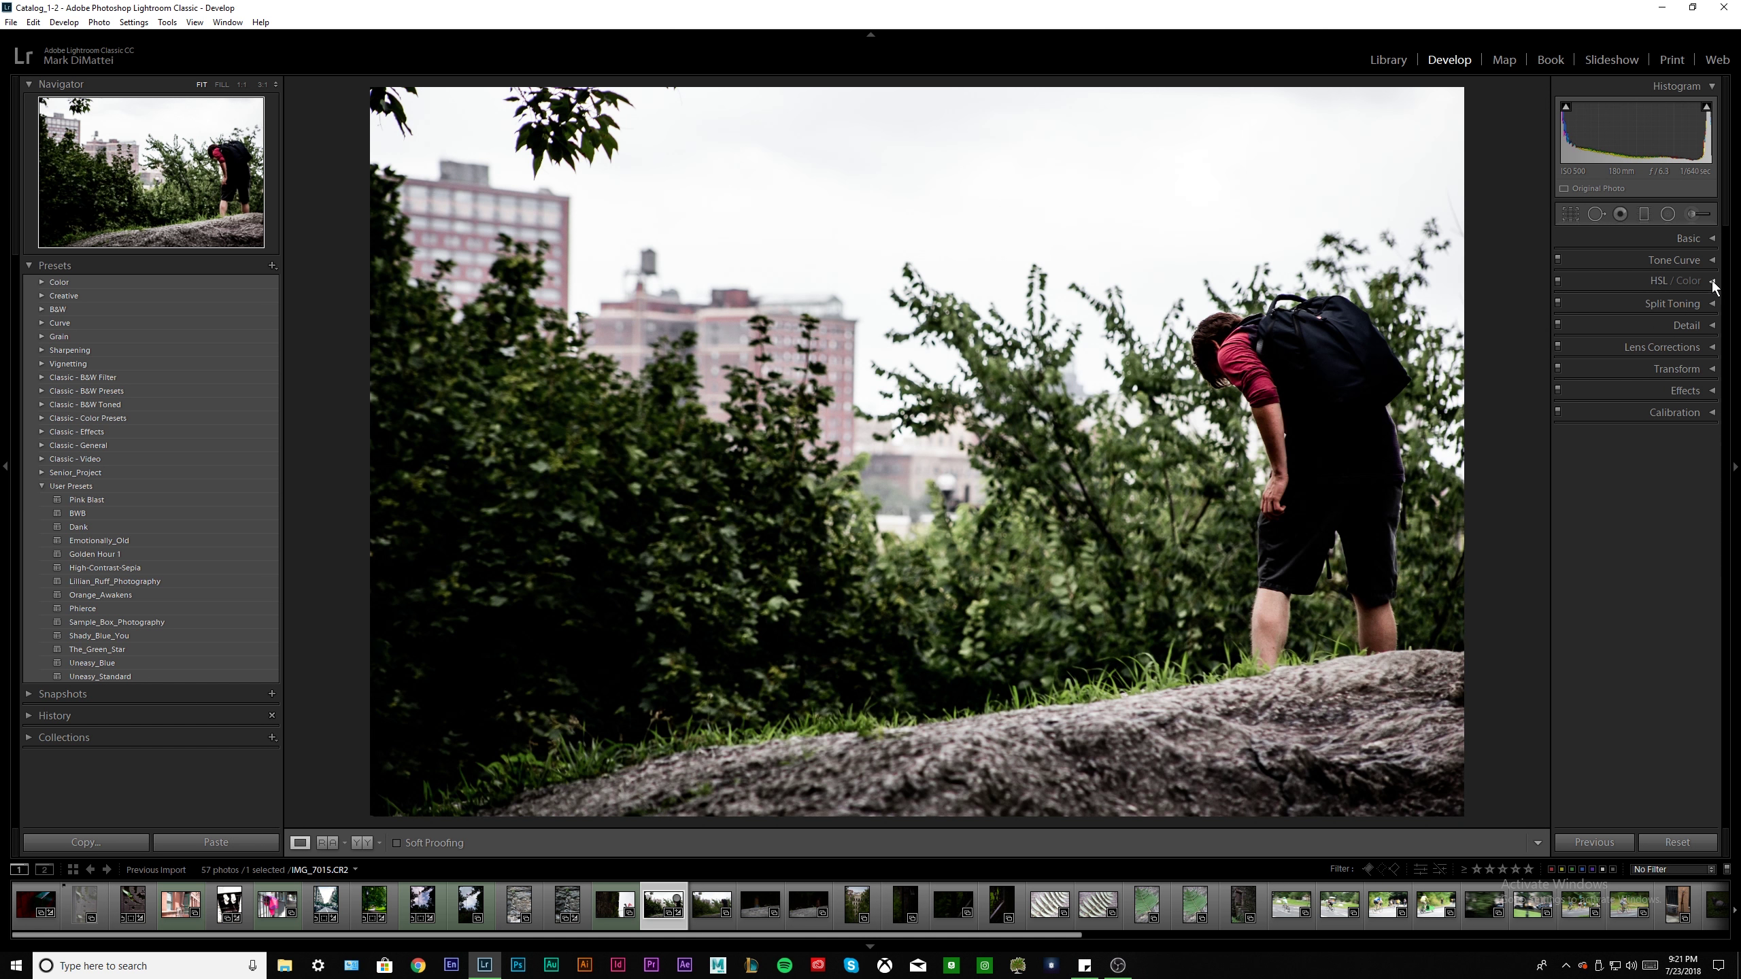
left_click(1712, 239)
left_click(1711, 239)
left_click(1710, 327)
left_click(1710, 327)
left_click(1712, 390)
left_click(1711, 390)
left_click(1712, 347)
left_click(1711, 347)
left_click(1712, 239)
left_click(1709, 241)
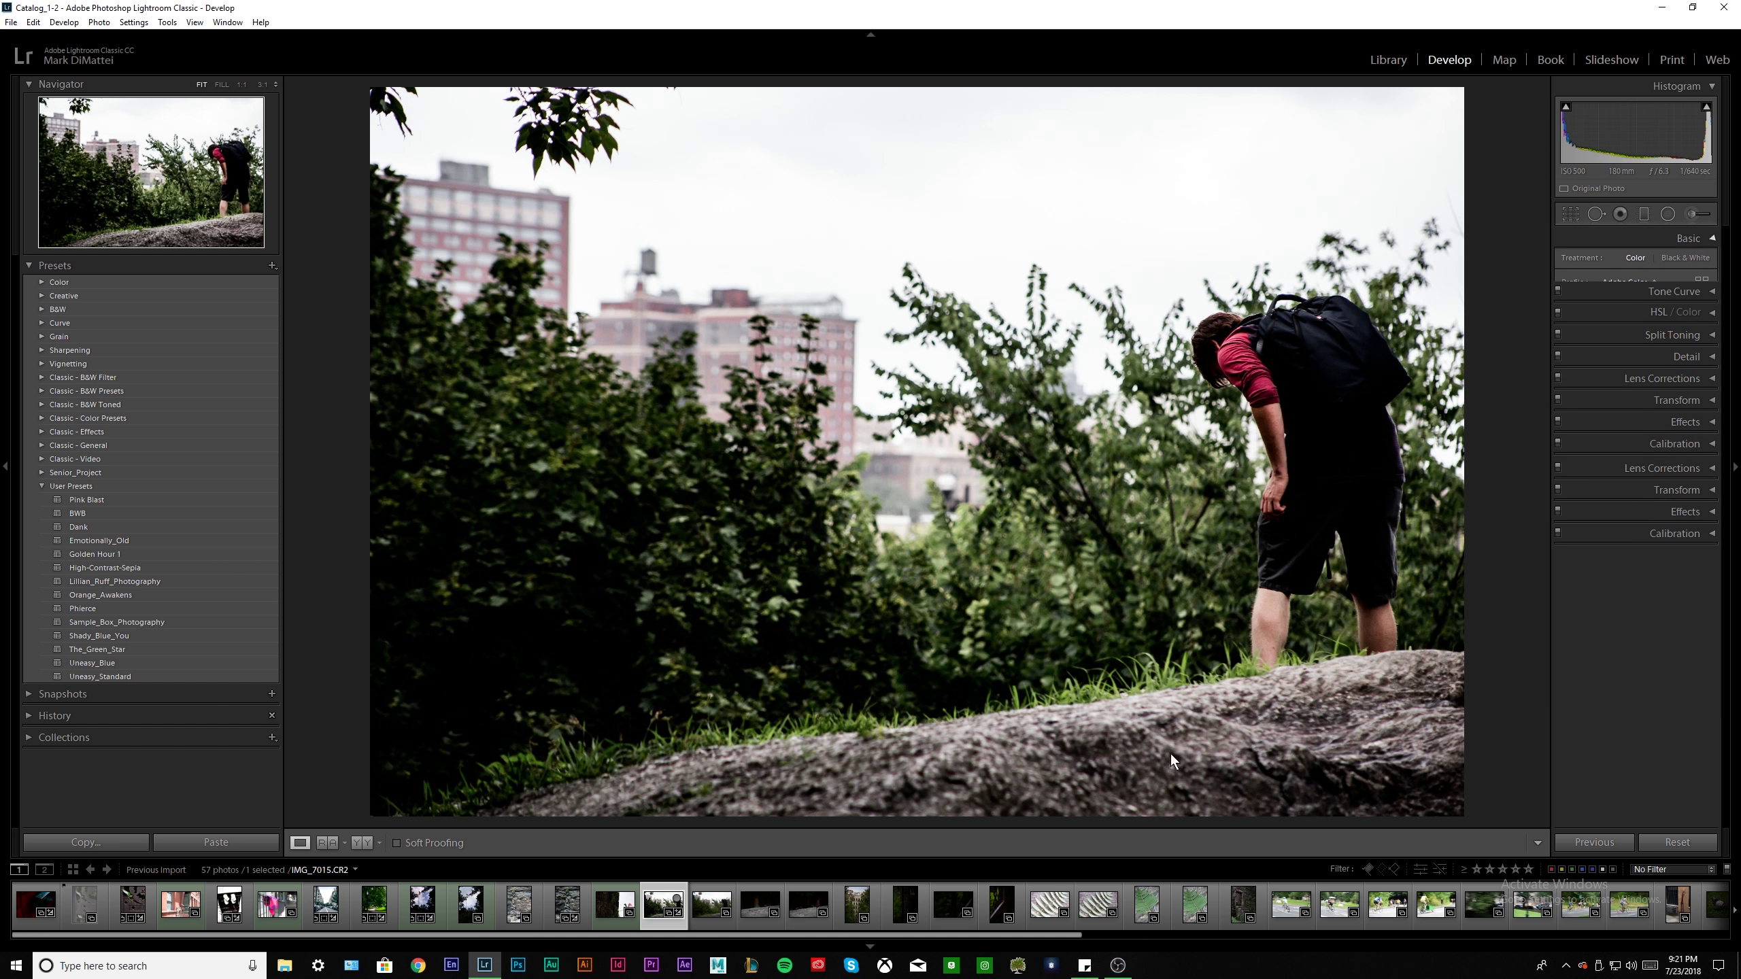
Copy the backpacker photo's develop settings with every setting category included
right_click(652, 902)
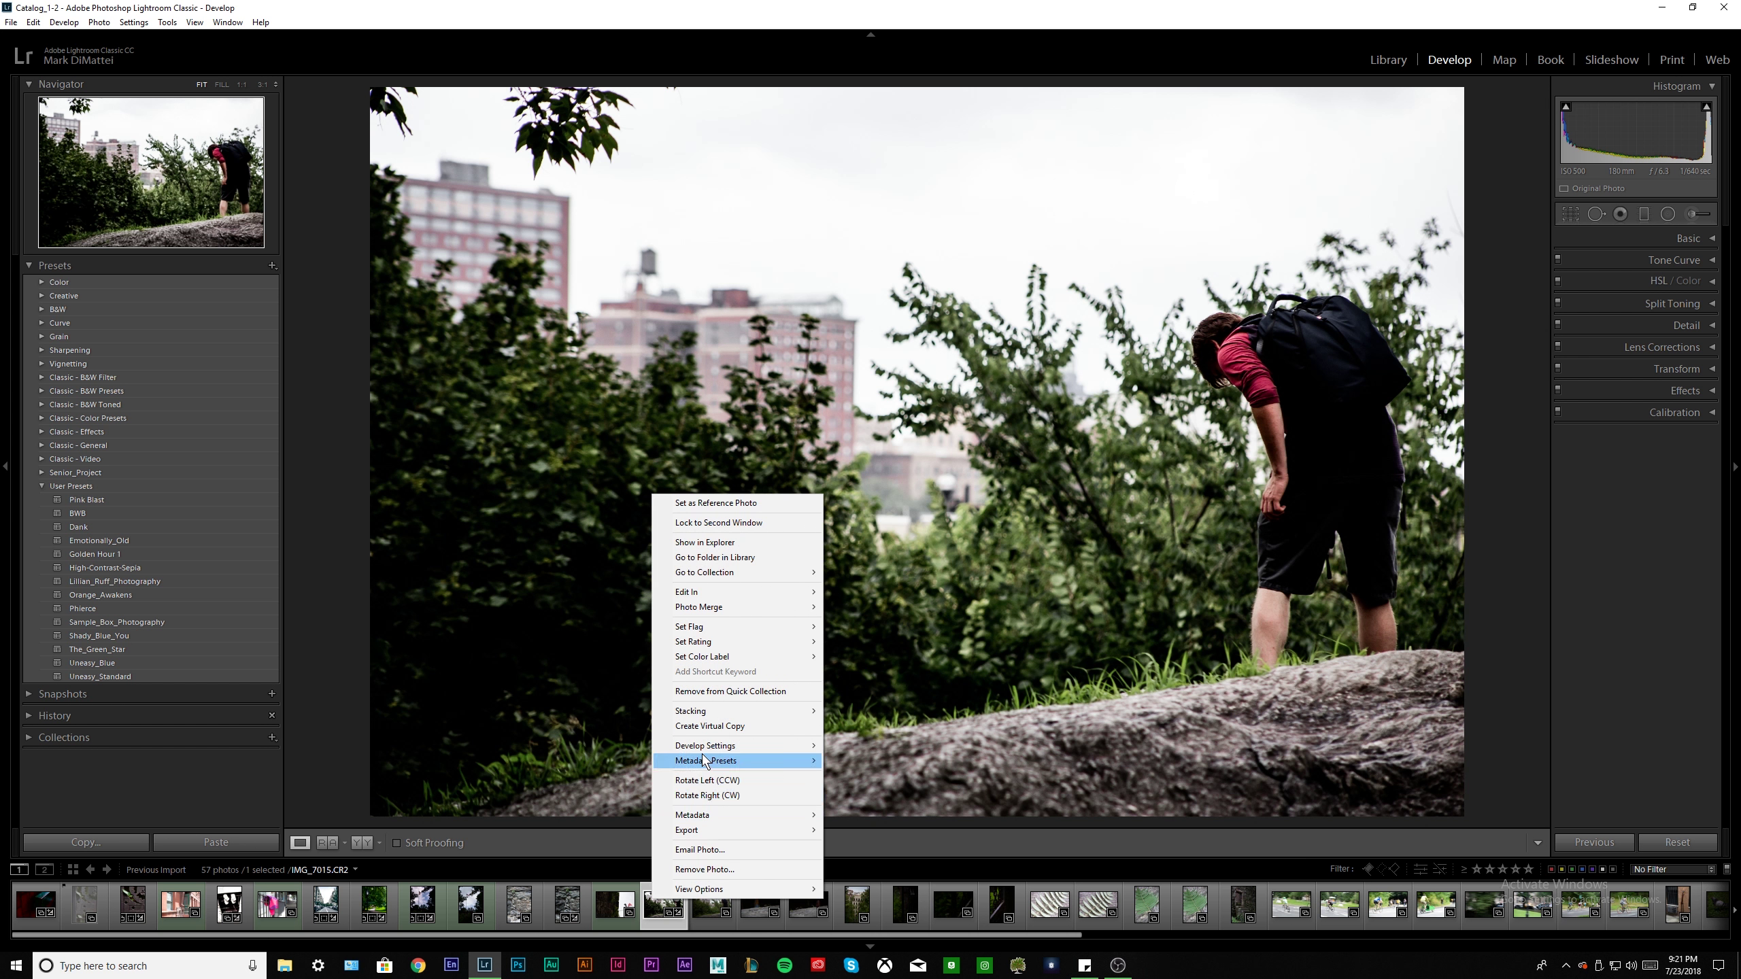
mouse_move(705, 749)
left_click(904, 802)
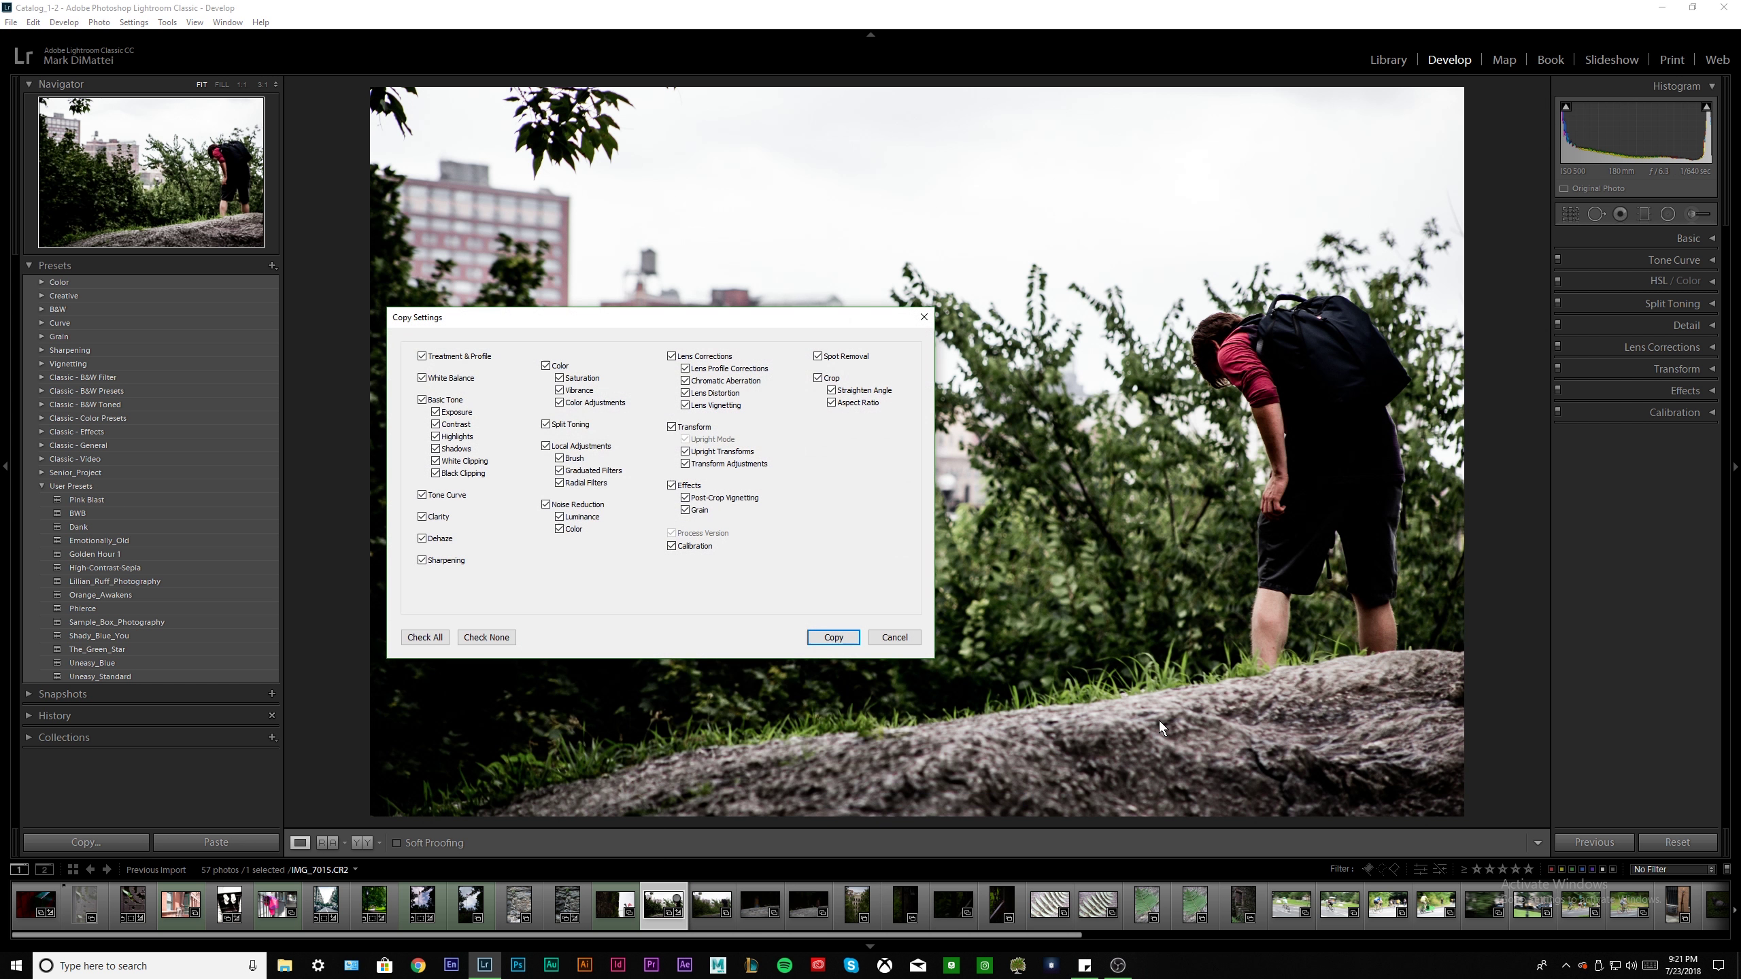
left_click(832, 638)
Brighten the backpacker photo to exposure +0.83 and lower its highlights to -100
left_click(1681, 240)
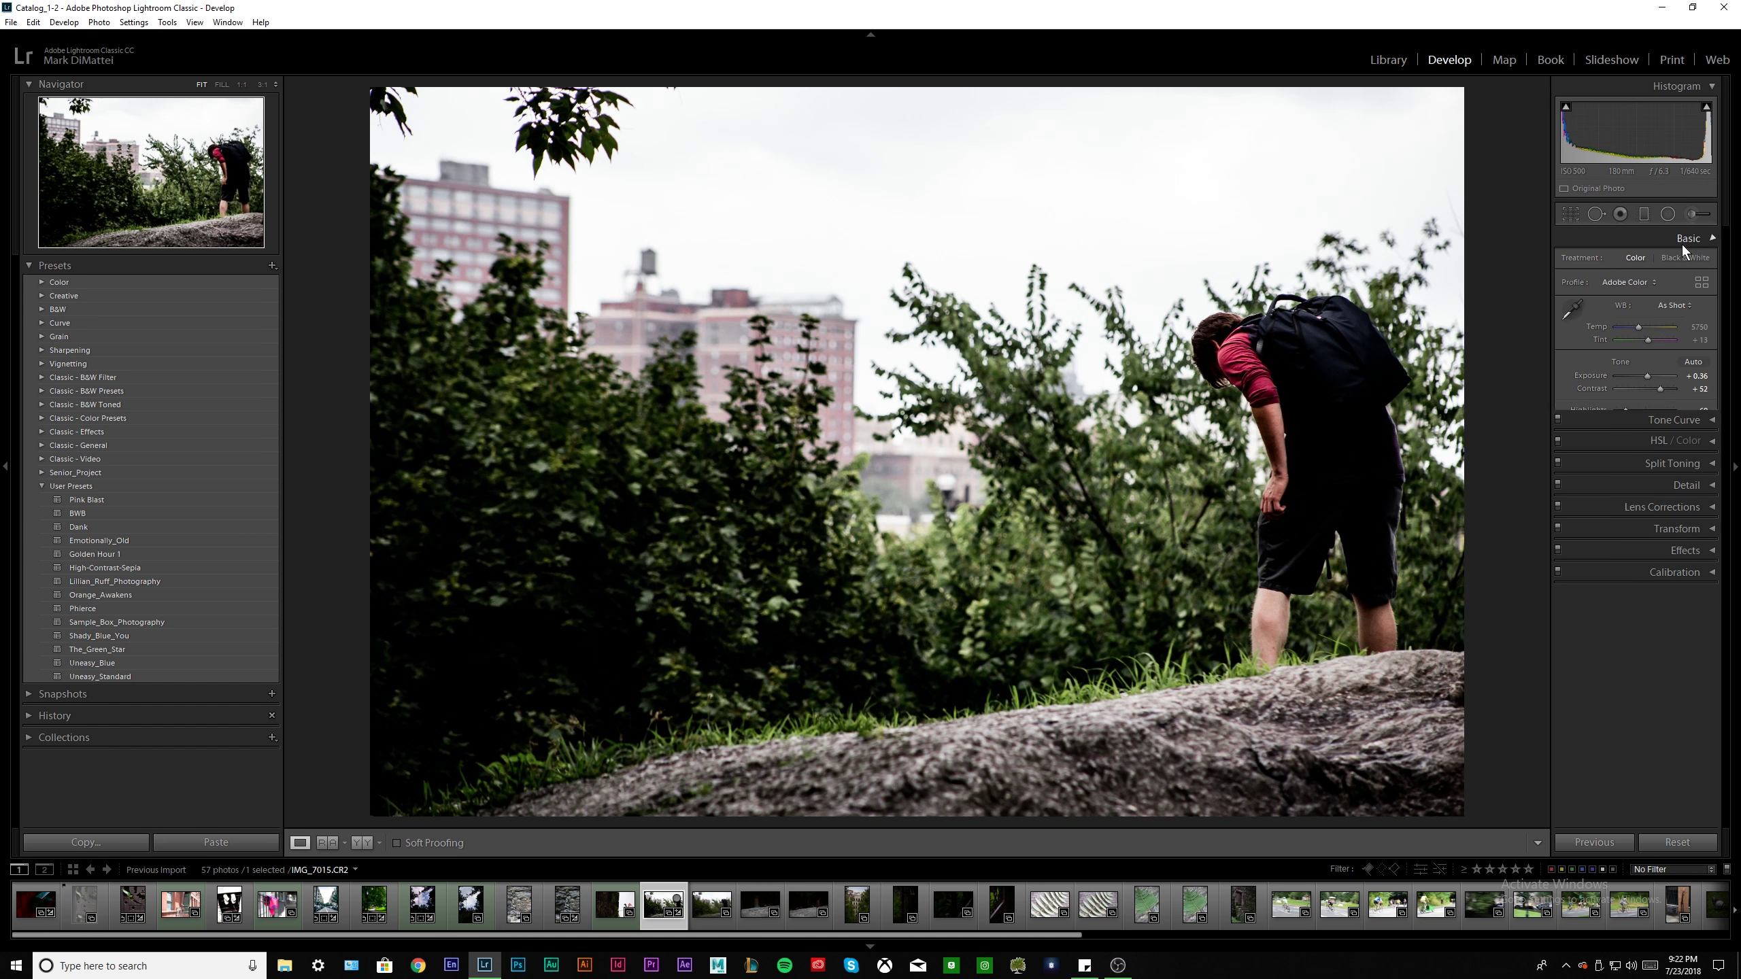
mouse_move(1648, 432)
left_mouse_down()
mouse_move(1665, 432)
mouse_move(1645, 435)
mouse_move(1650, 373)
mouse_move(1615, 411)
mouse_move(1641, 438)
left_mouse_up()
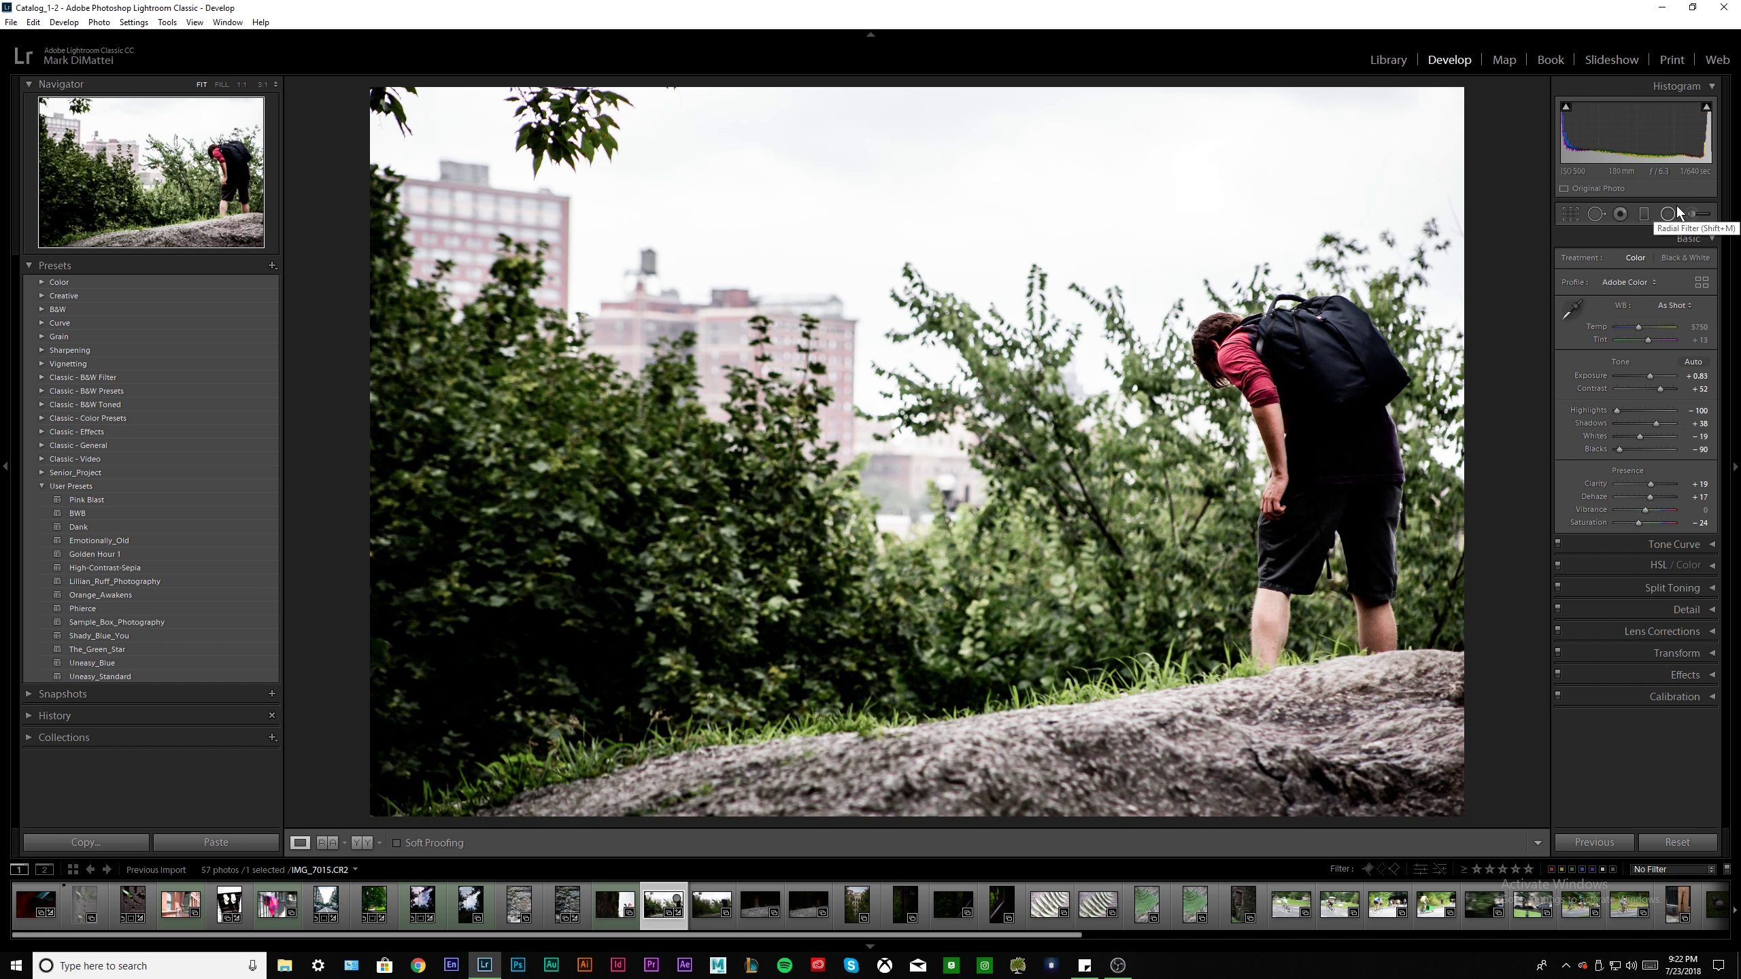
Place a slanted graduated filter near the backpacker photo's center, softening the bushes and buildings with clarity -100 and sharpness -100
left_click(1643, 217)
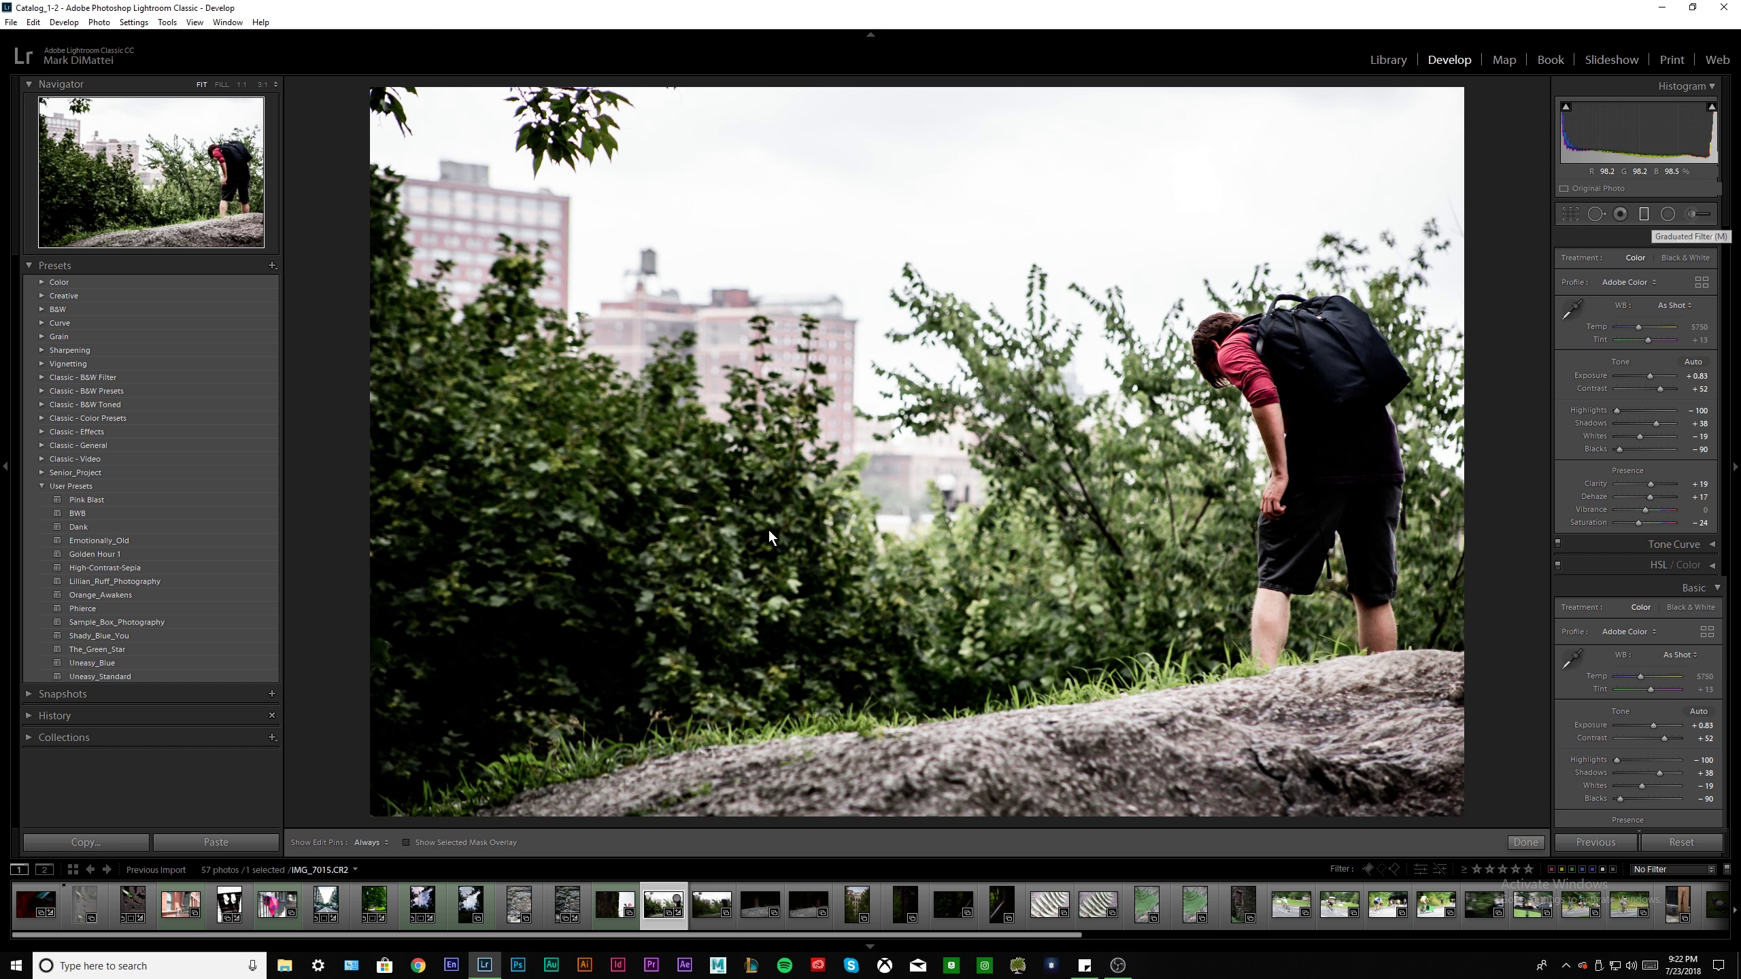
left_click_drag(841, 545, 1103, 439)
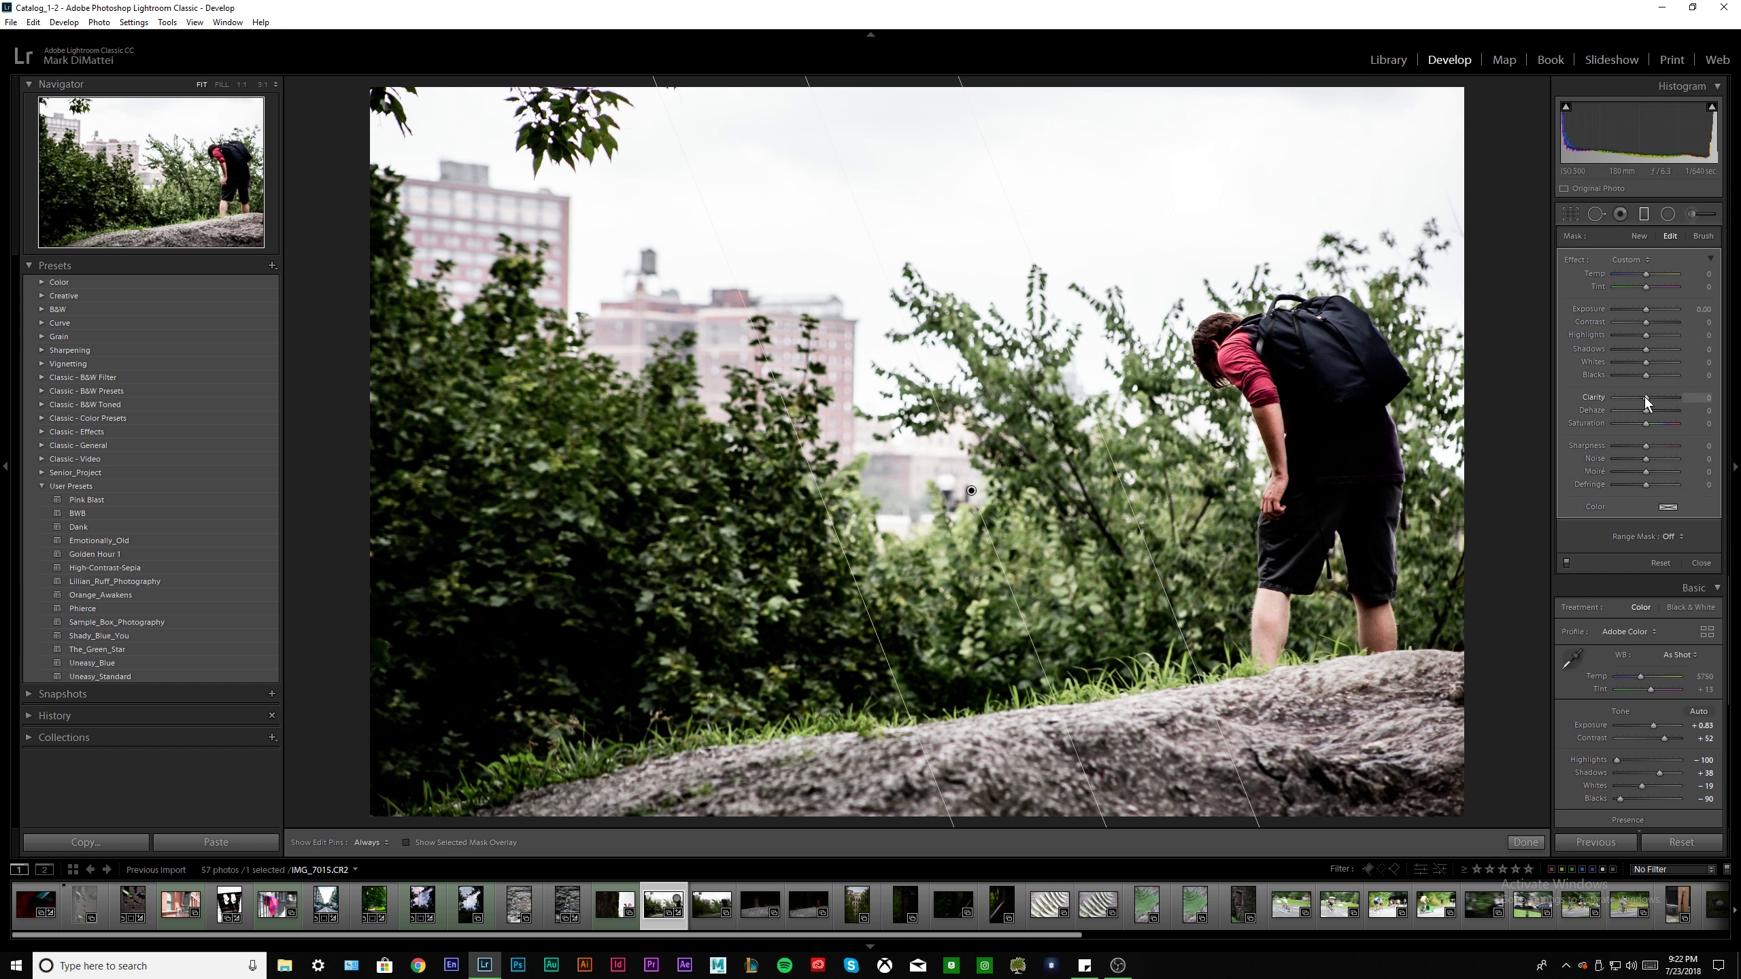
left_click_drag(1644, 397, 1612, 445)
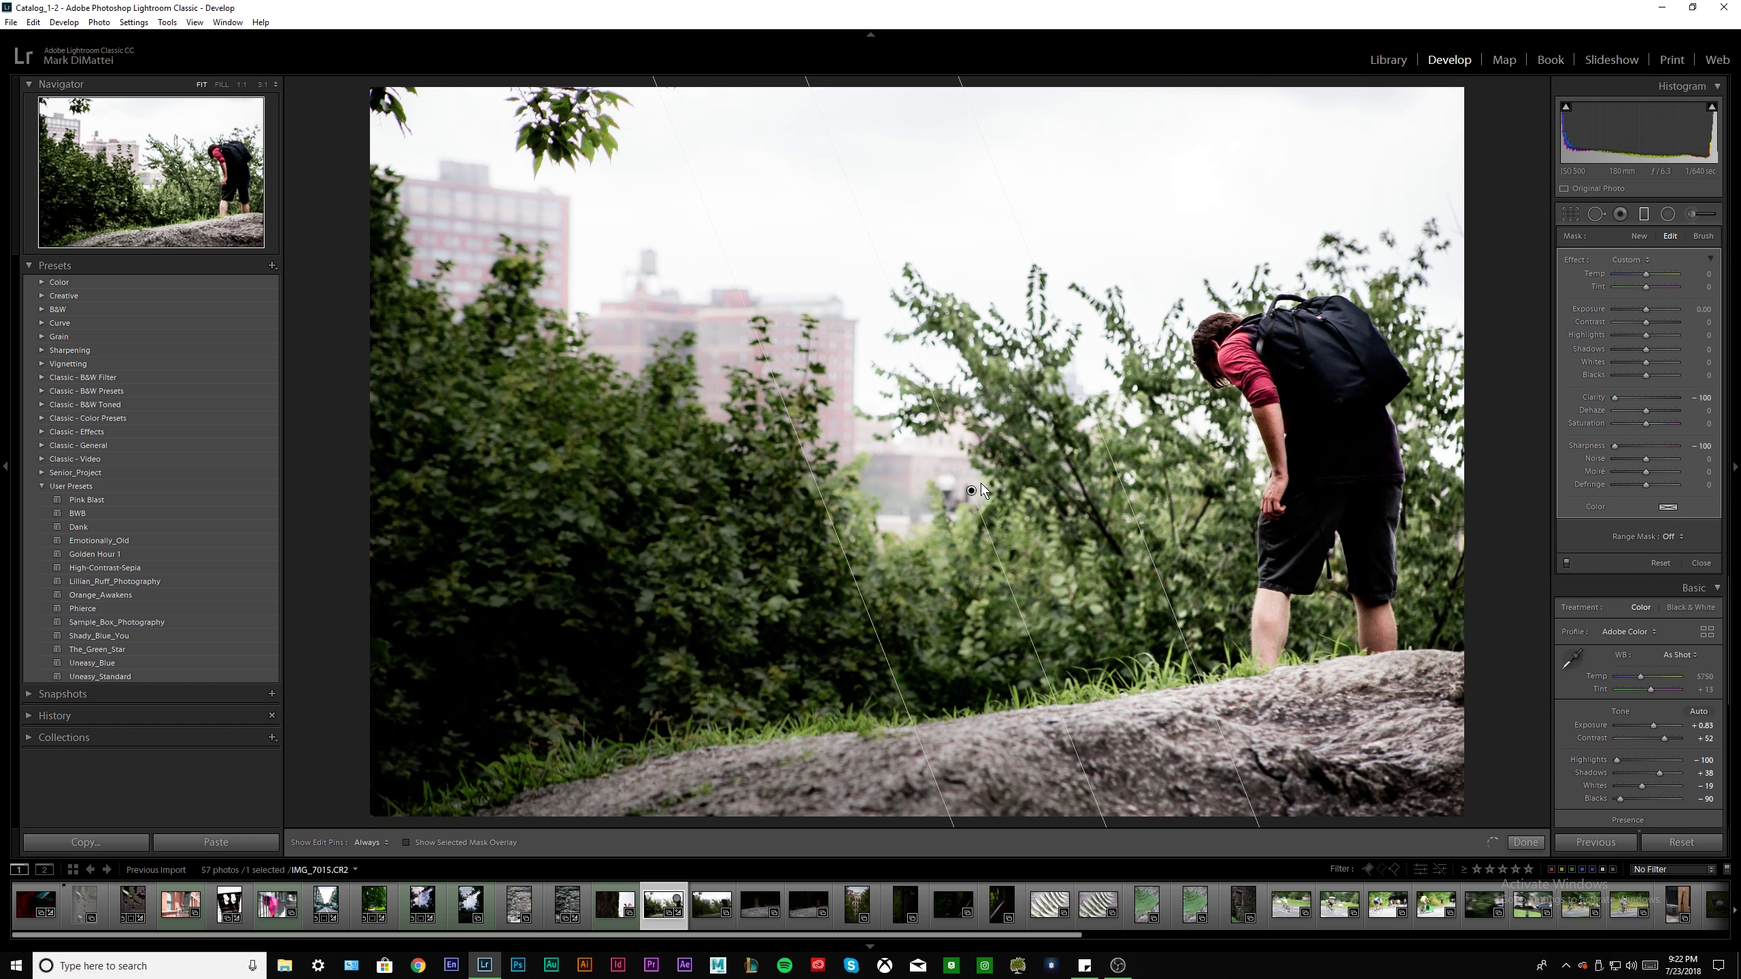
Widen the backpacker photo's slanted graduated filter, shift it toward the bushes on the photo's left side, and finish editing it
left_click_drag(1103, 436, 1281, 359)
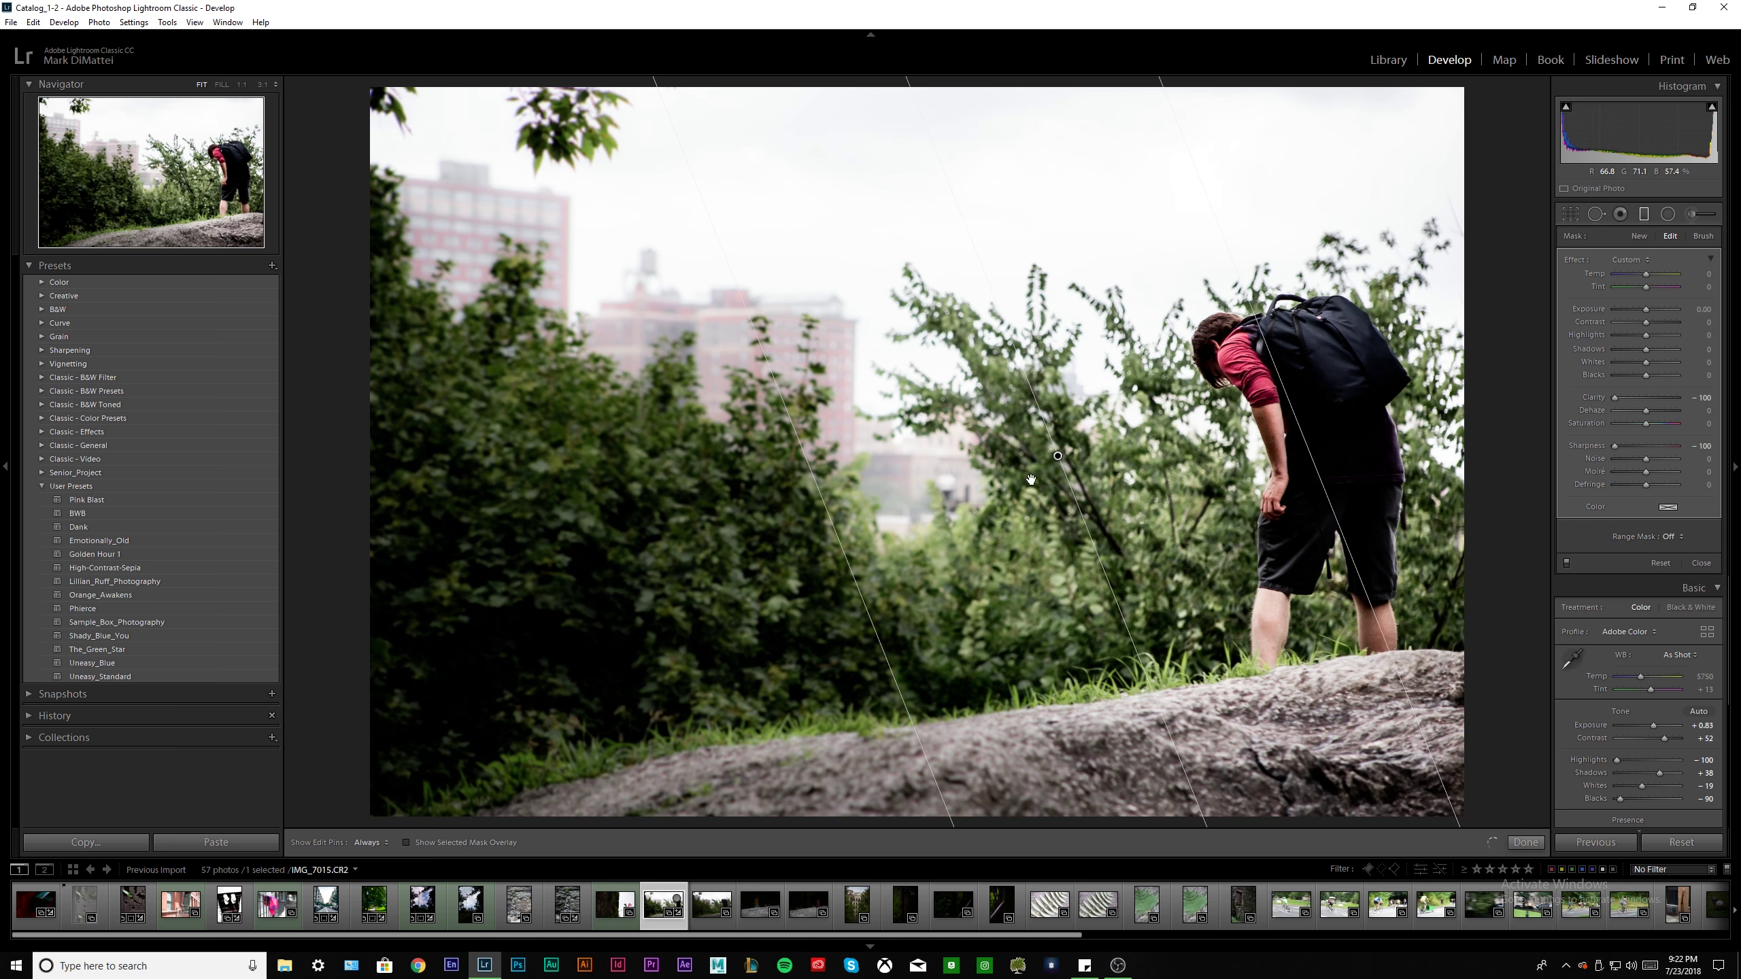
left_click_drag(946, 480, 785, 499)
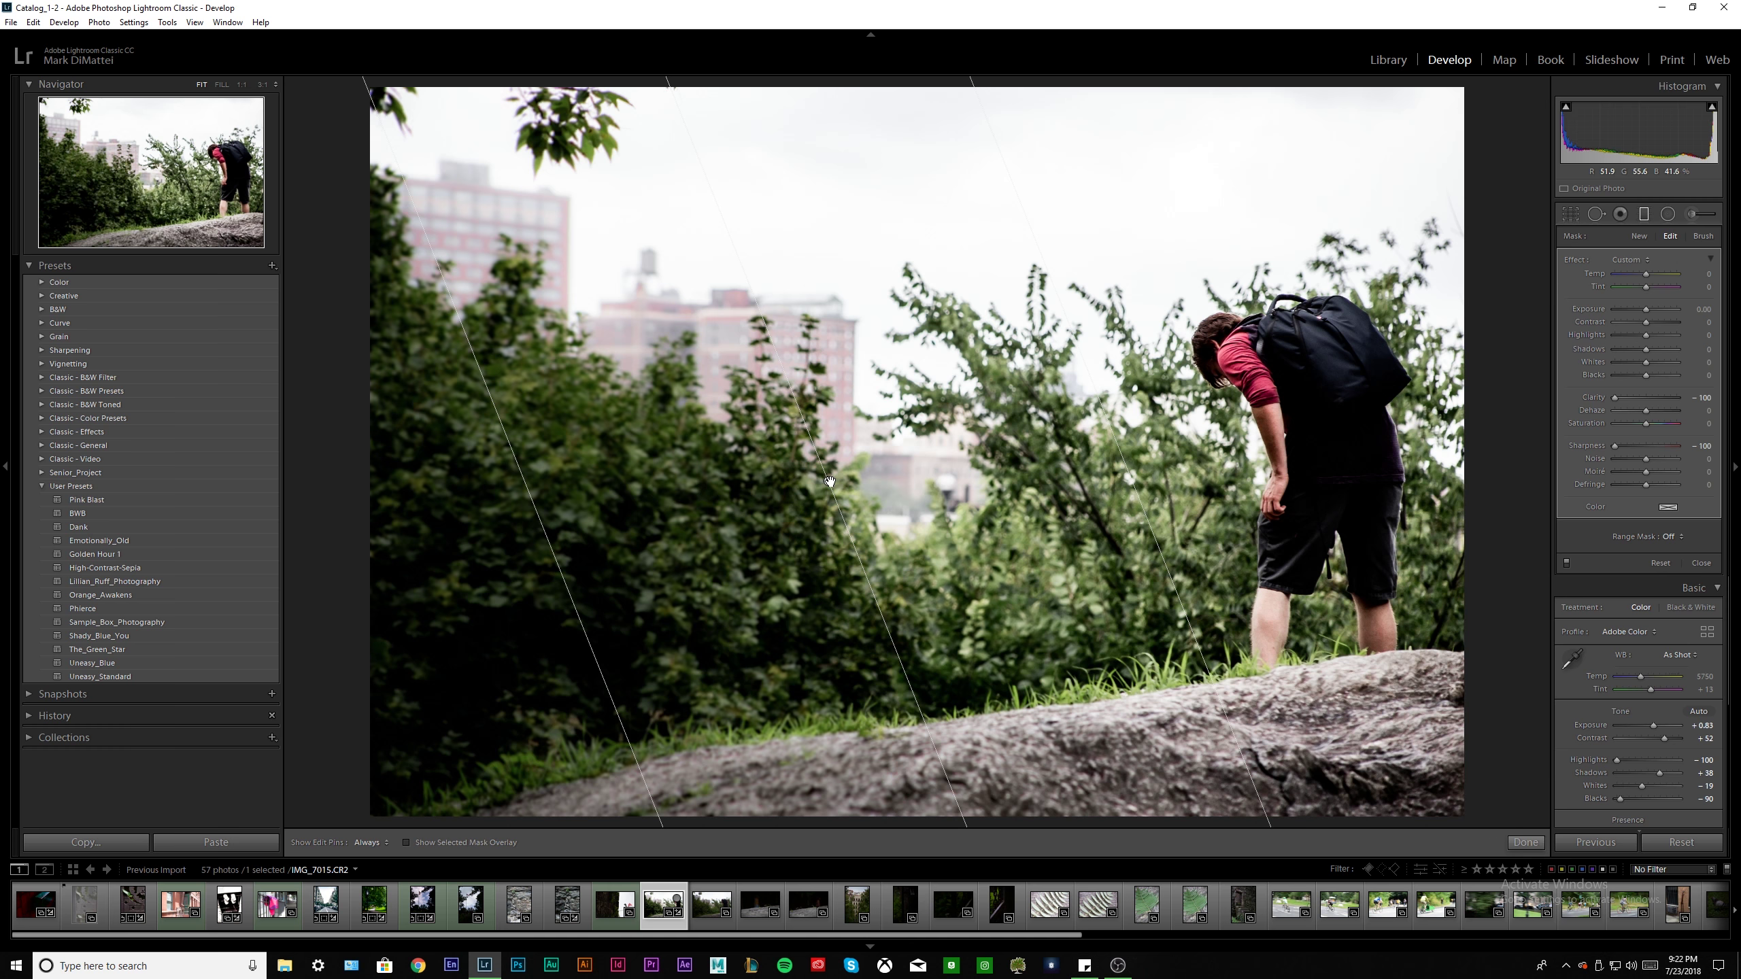
left_click(1515, 841)
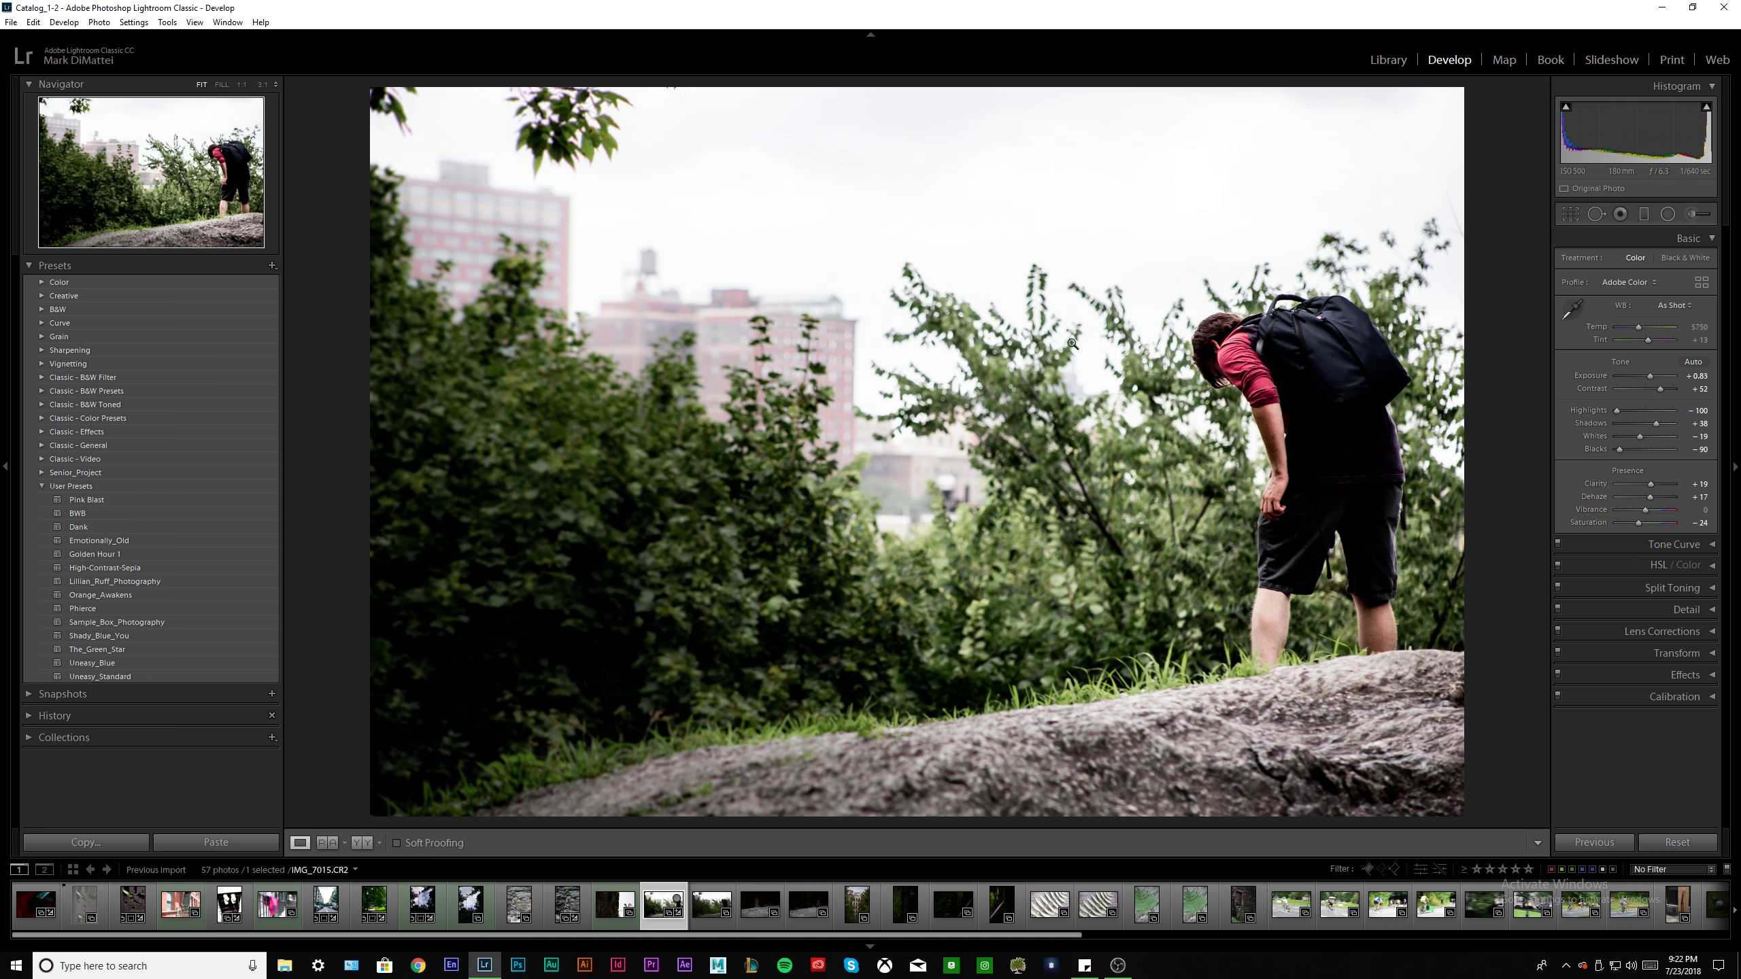
Add an inverted radial filter over the sky and the backpacker's upper body with exposure 0.87
left_click(1670, 217)
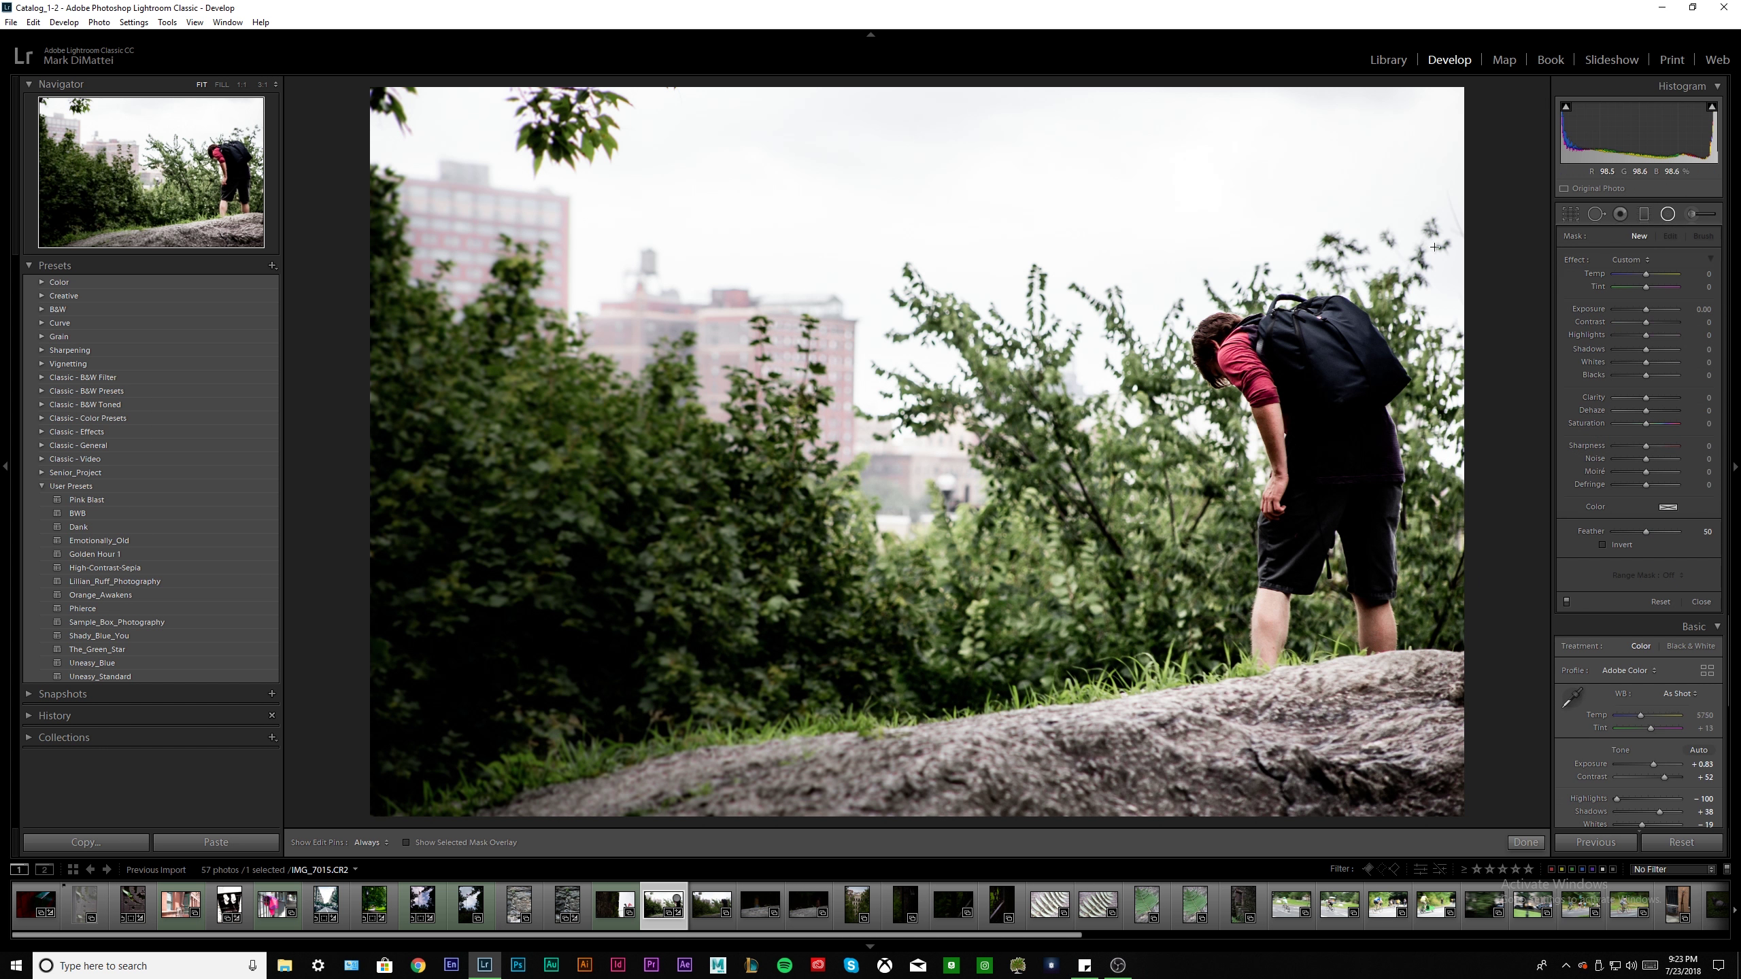
left_click_drag(1434, 247, 1503, 320)
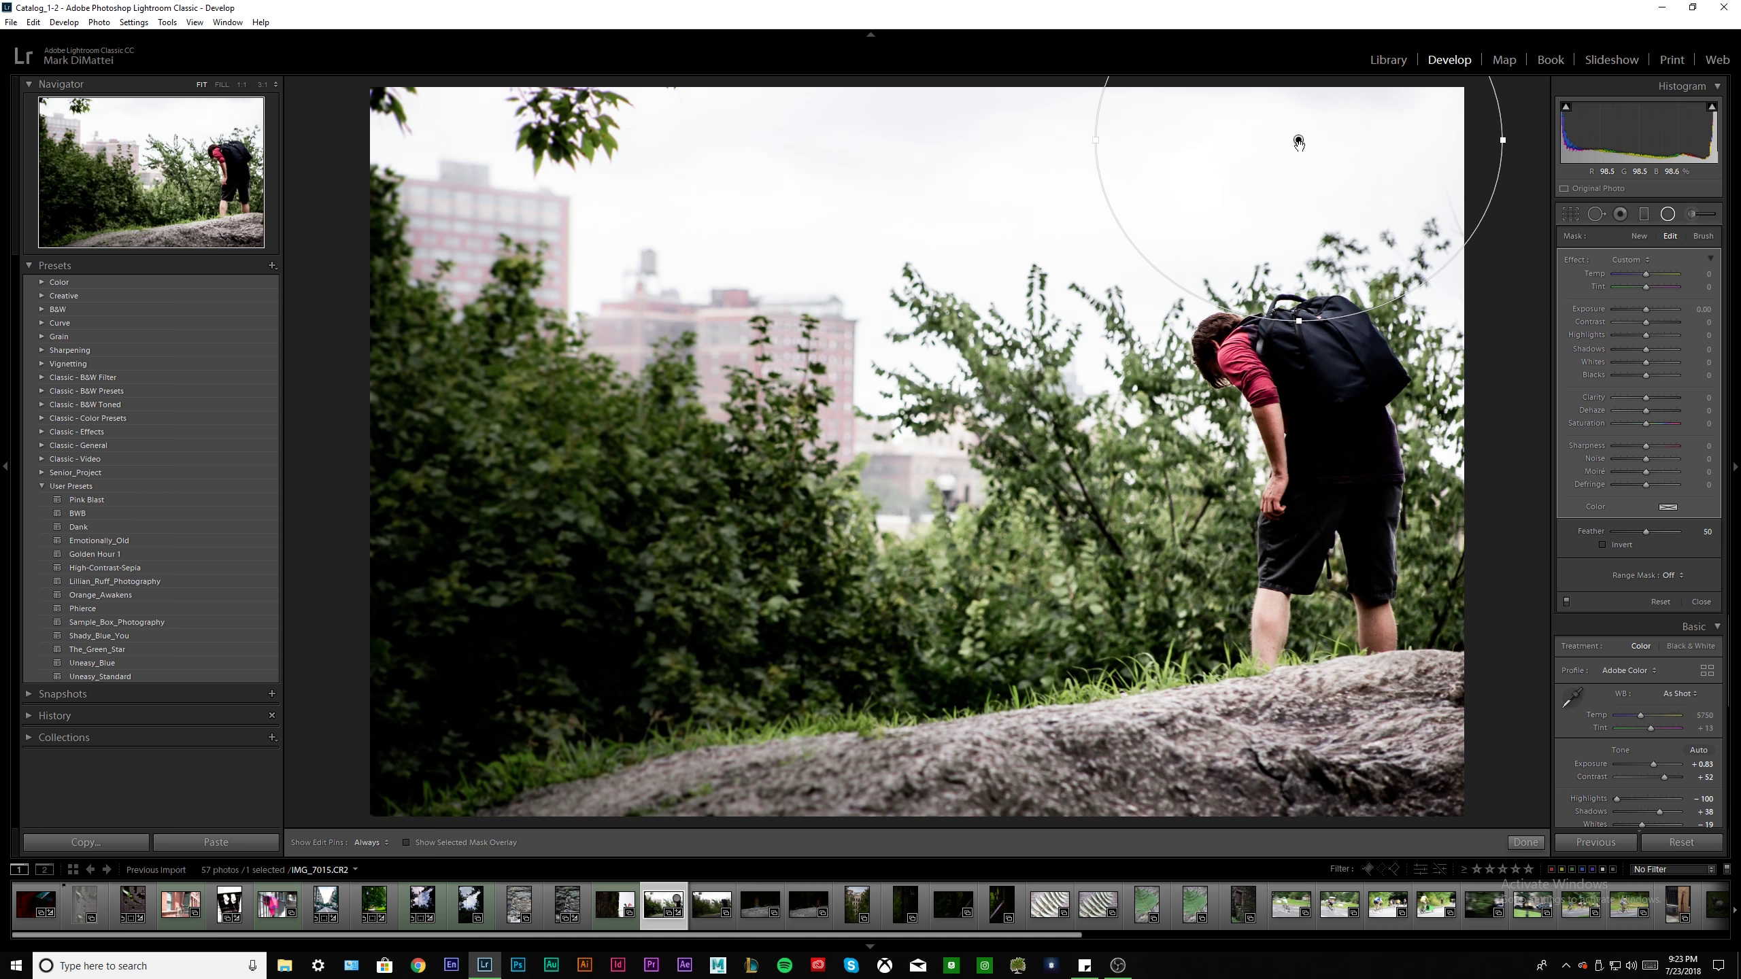
left_click_drag(1298, 140, 1345, 219)
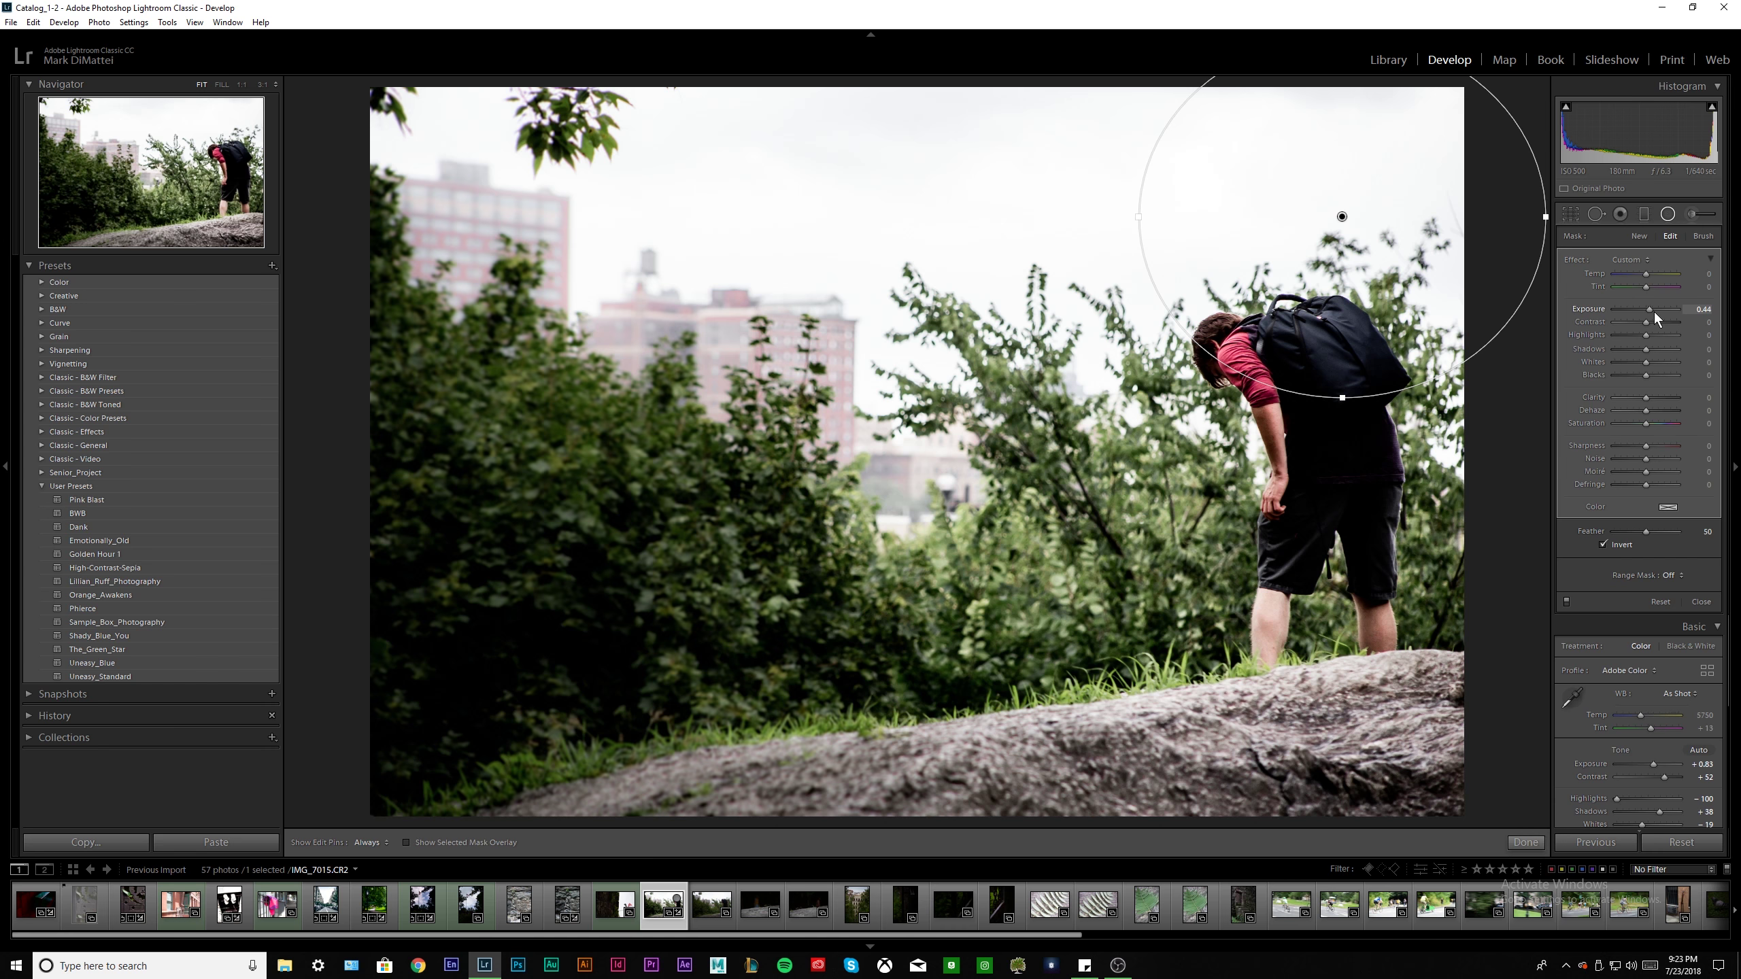
left_click_drag(1654, 311, 1656, 311)
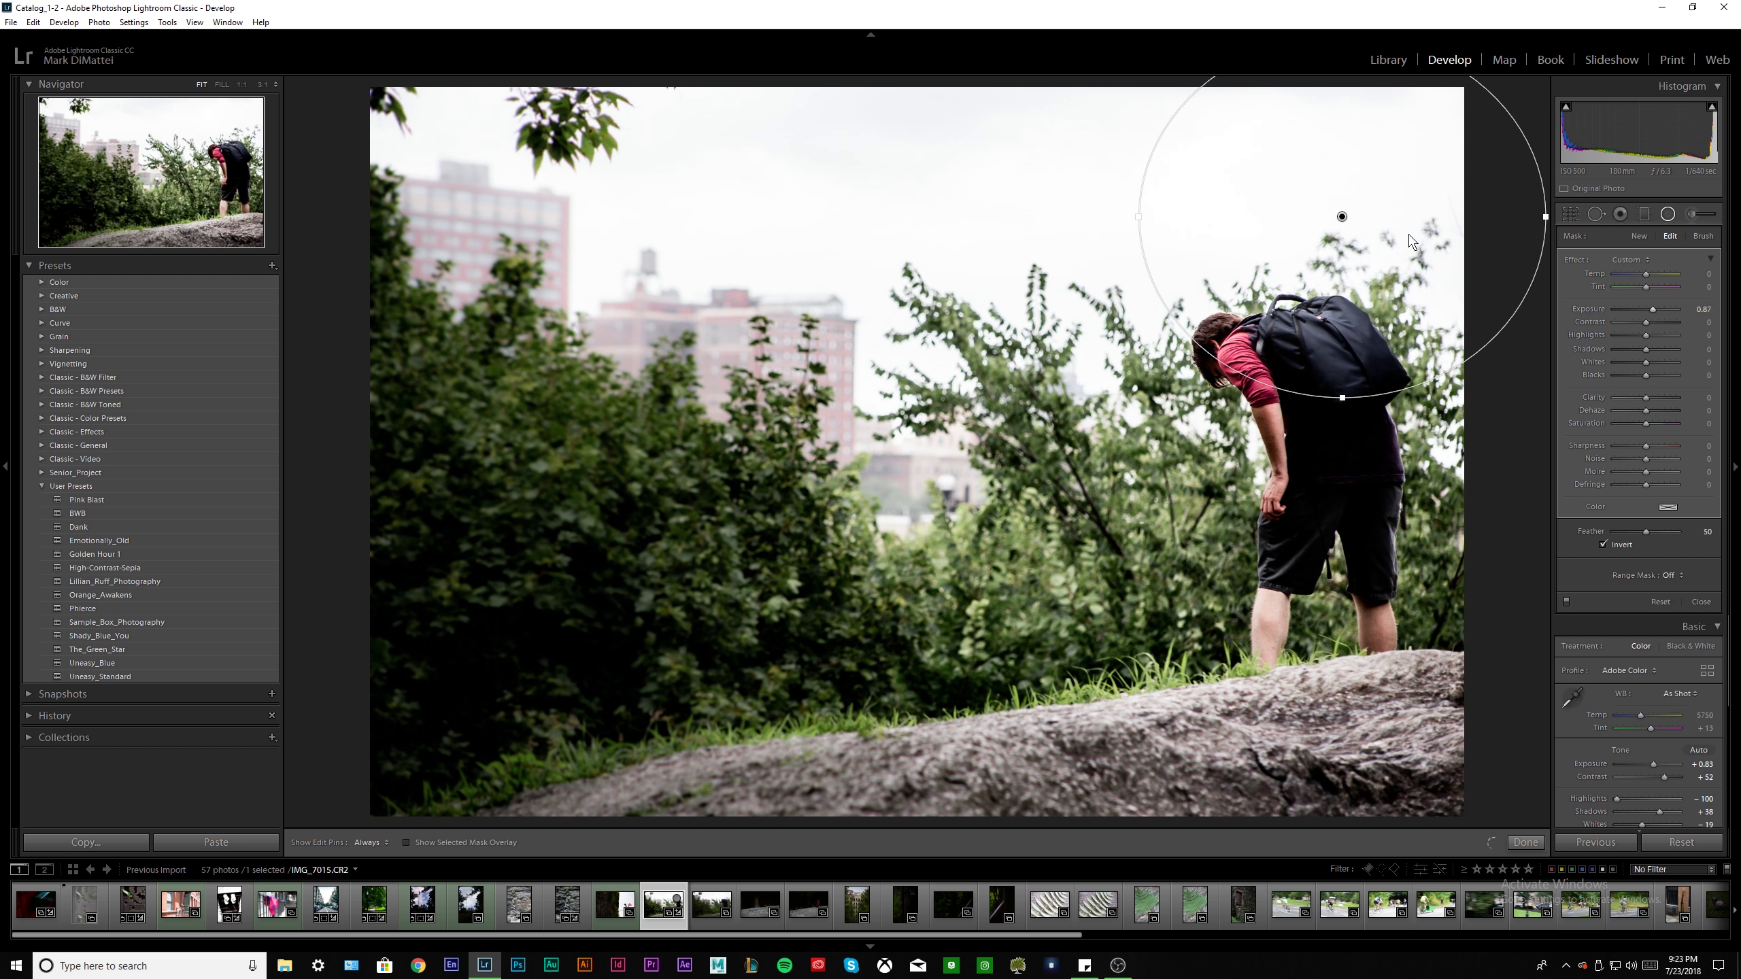
Enlarge the radial filter to reach the backpacker's legs and nearby bushes, and shift its center up into the sky
left_click_drag(1341, 392, 1340, 606)
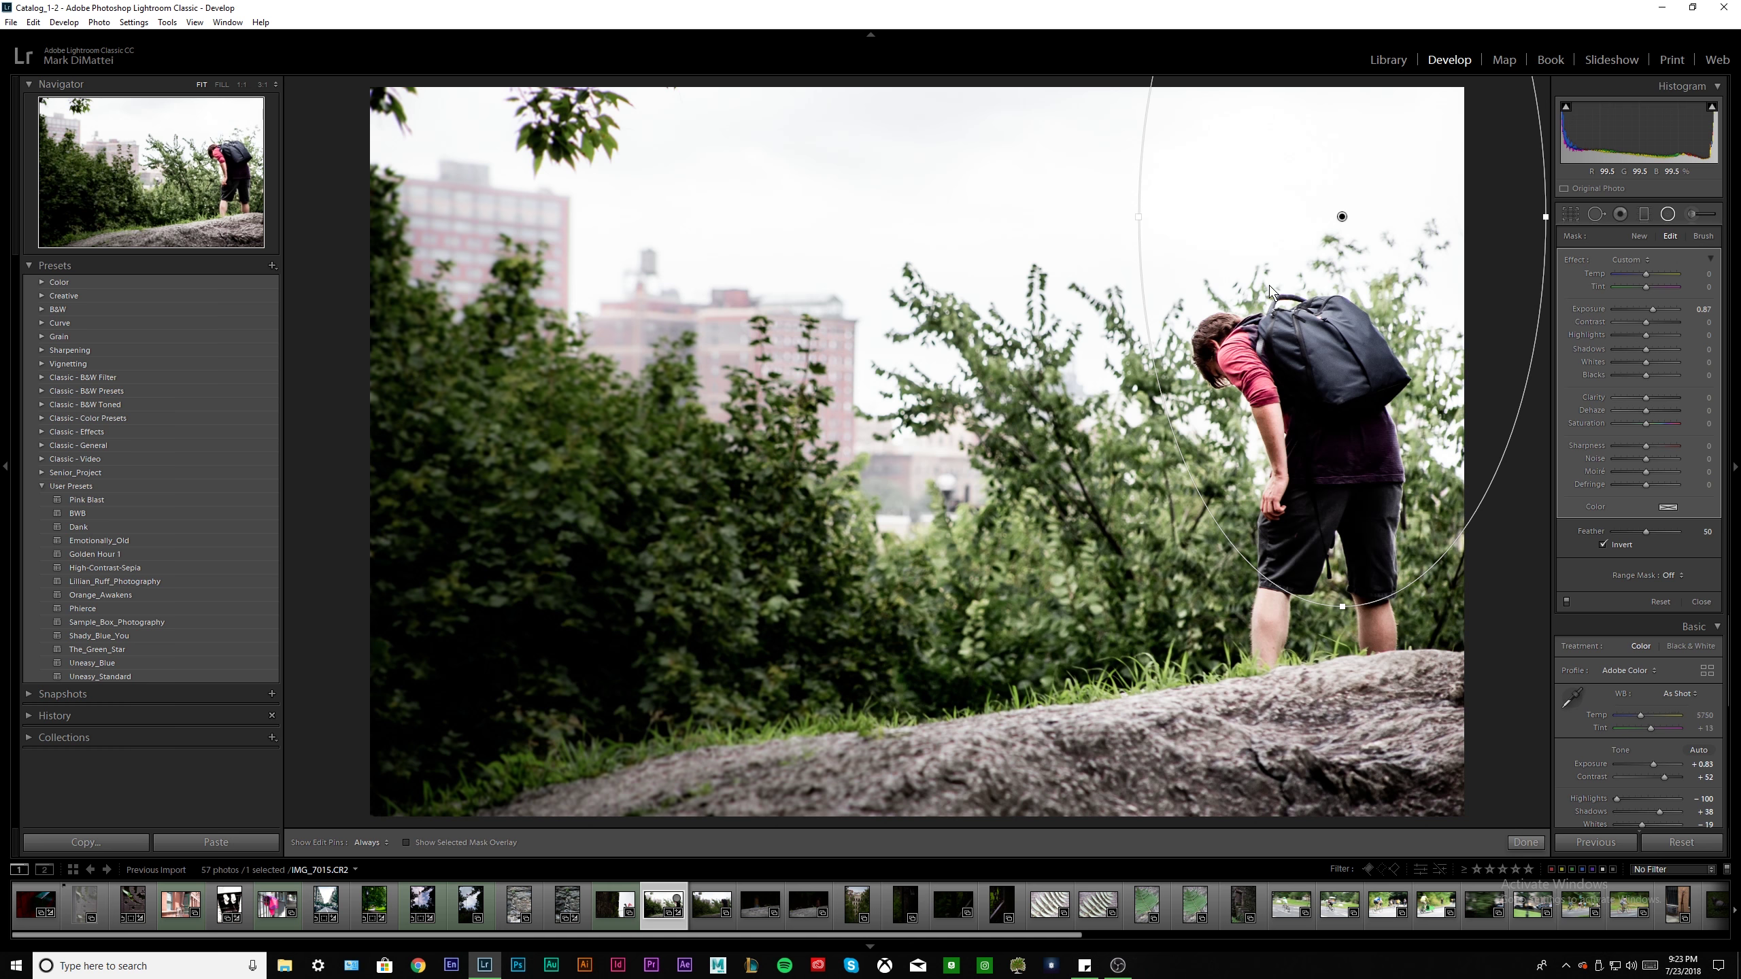
key("ctrl+z")
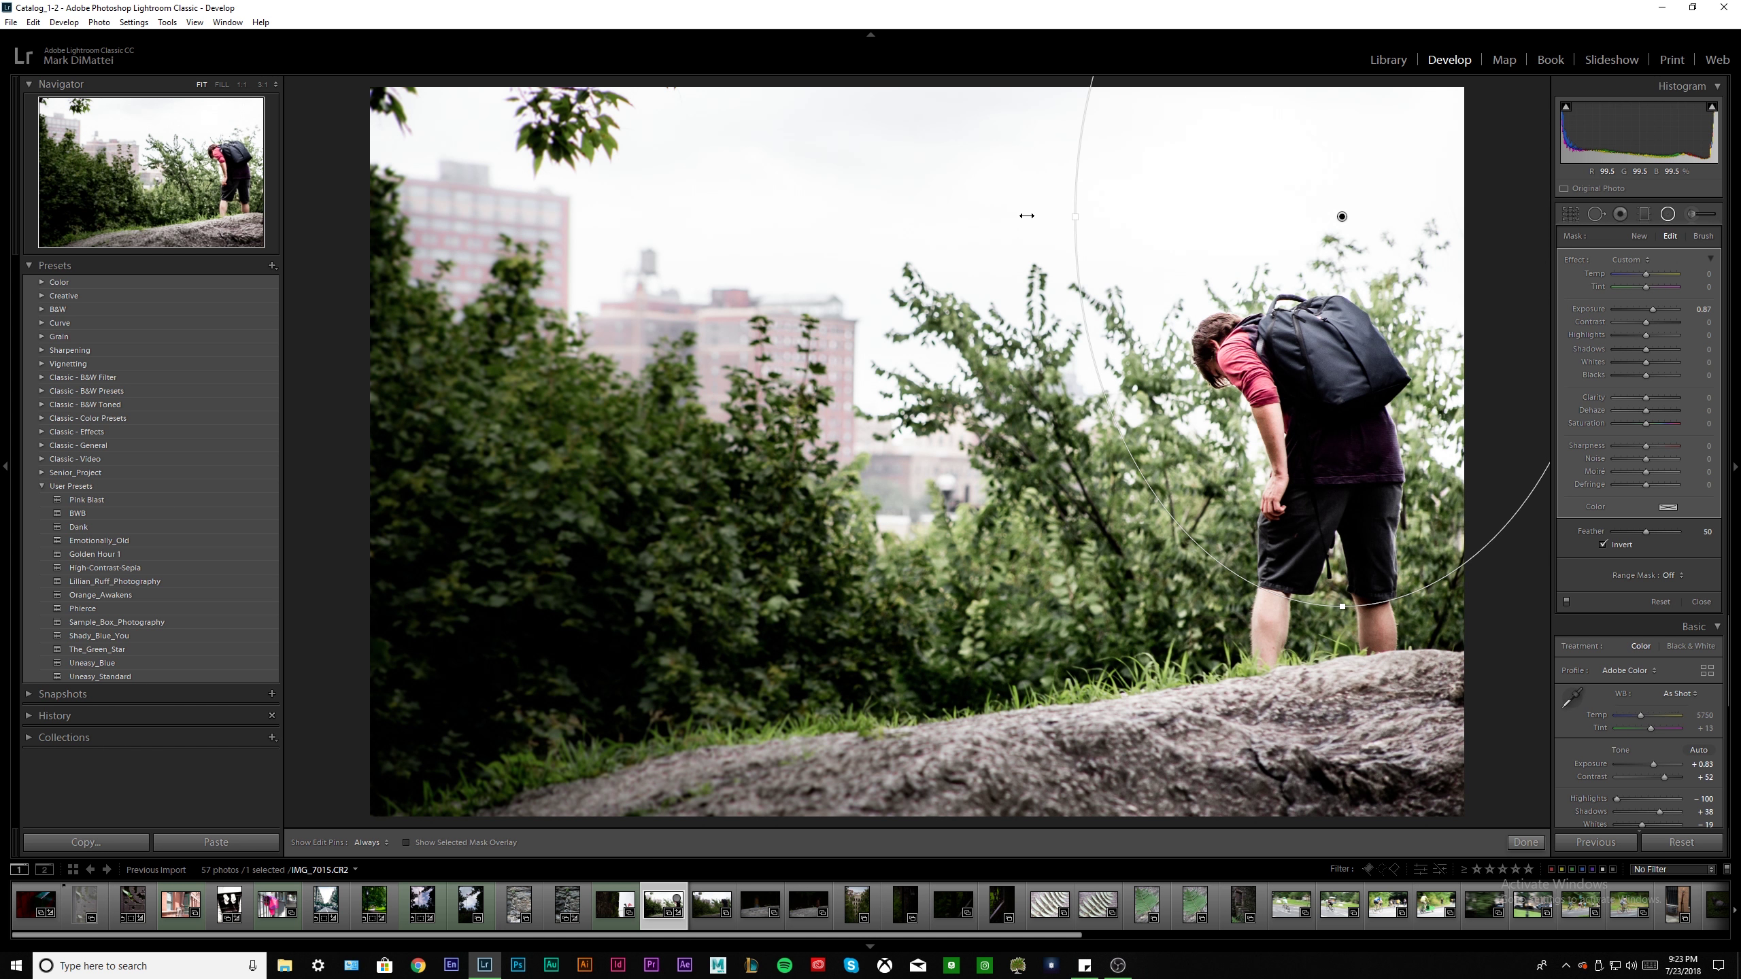
left_click_drag(1075, 217, 1026, 217)
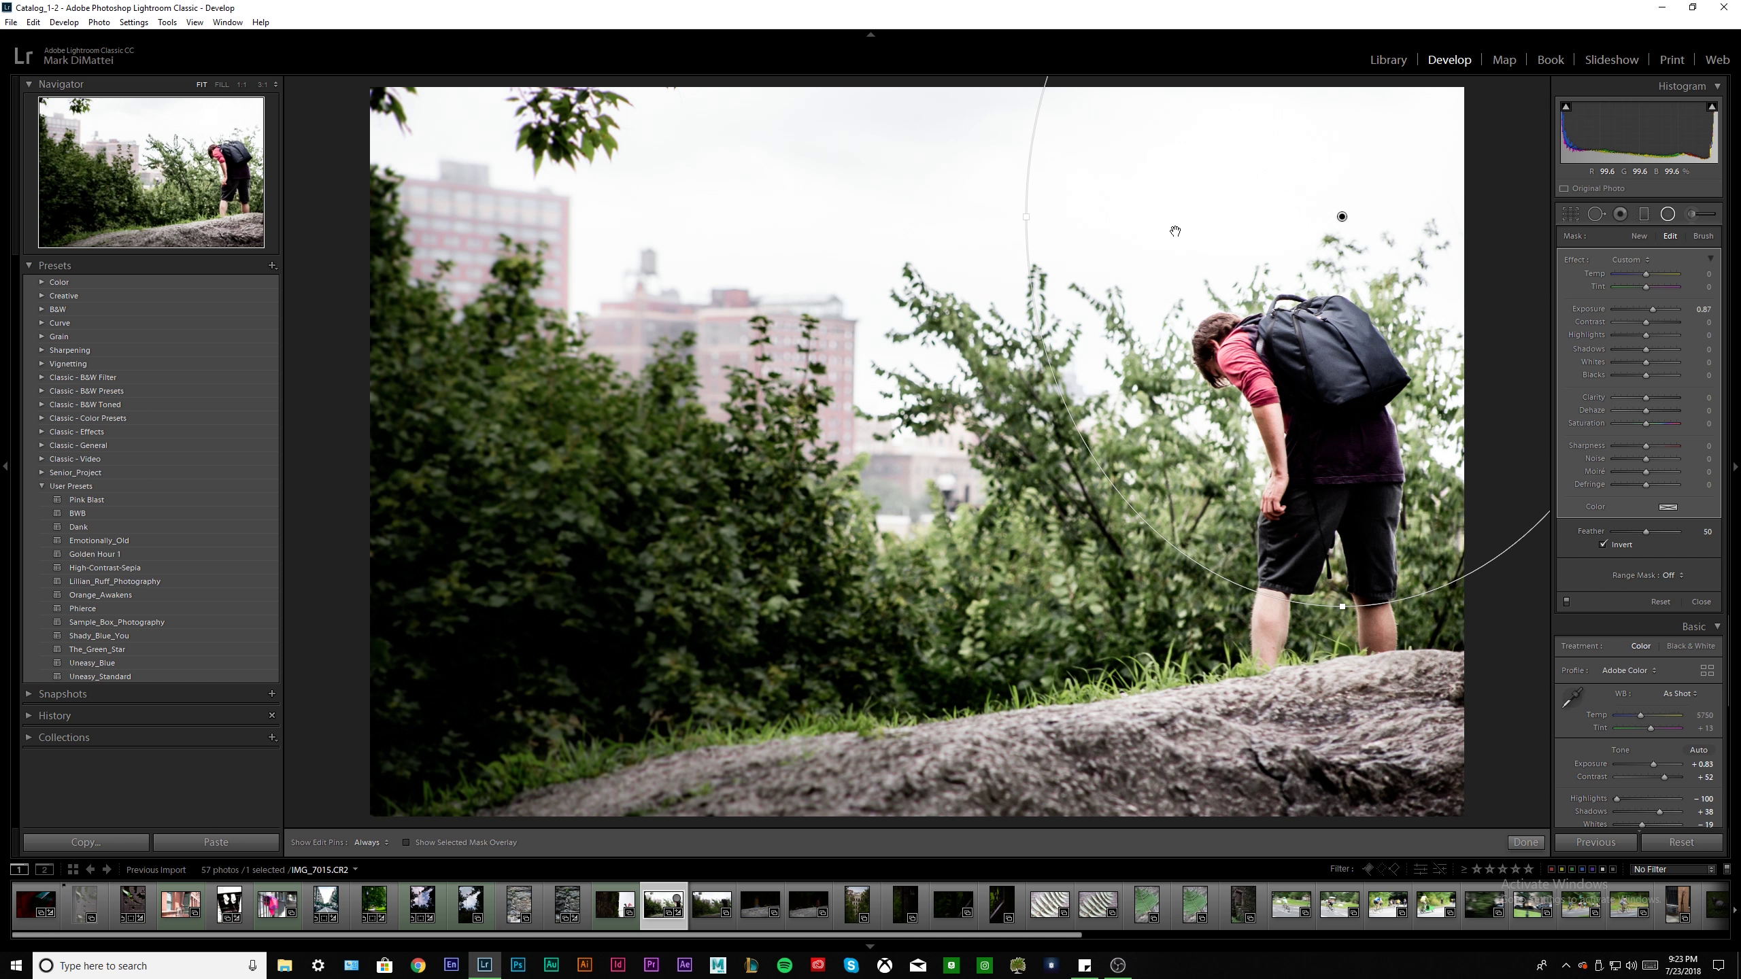
left_click_drag(1341, 216, 1295, 145)
left_click_drag(1317, 136, 1314, 133)
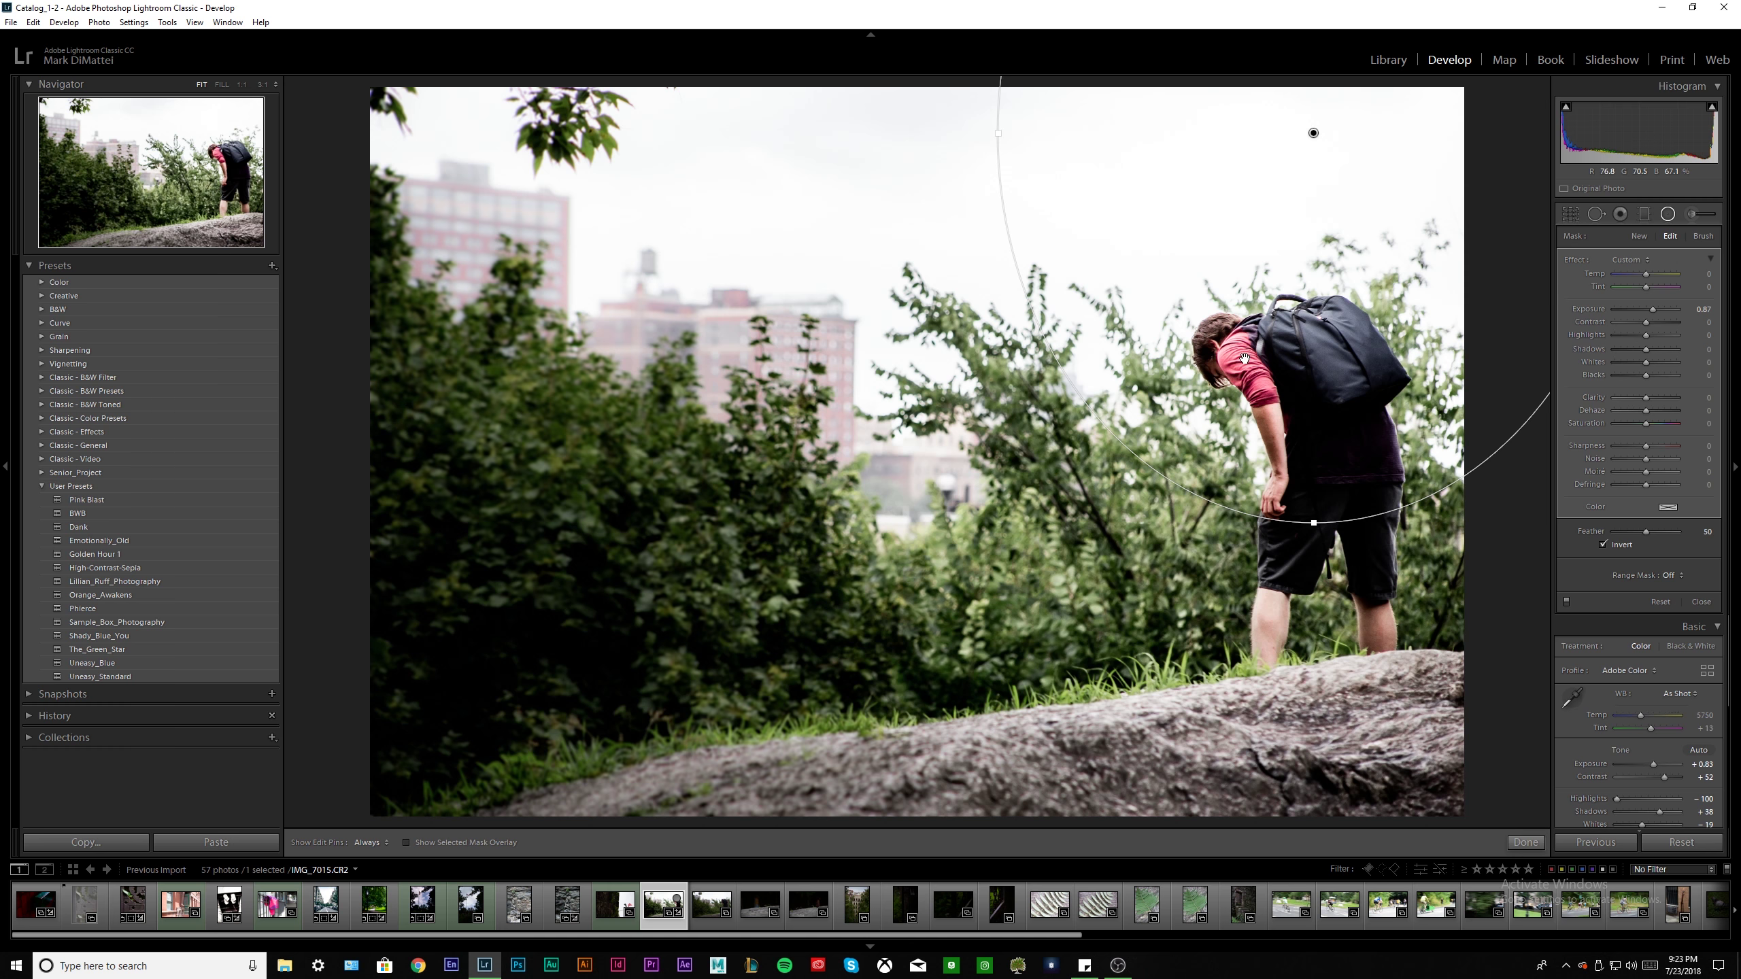
Set the radial filter to exposure 0.52, contrast 11, shadows and whites 9, blacks -15, clarity 9, dehaze 7, saturation 15, noise 17 and feather 63
left_click_drag(1653, 308, 1648, 310)
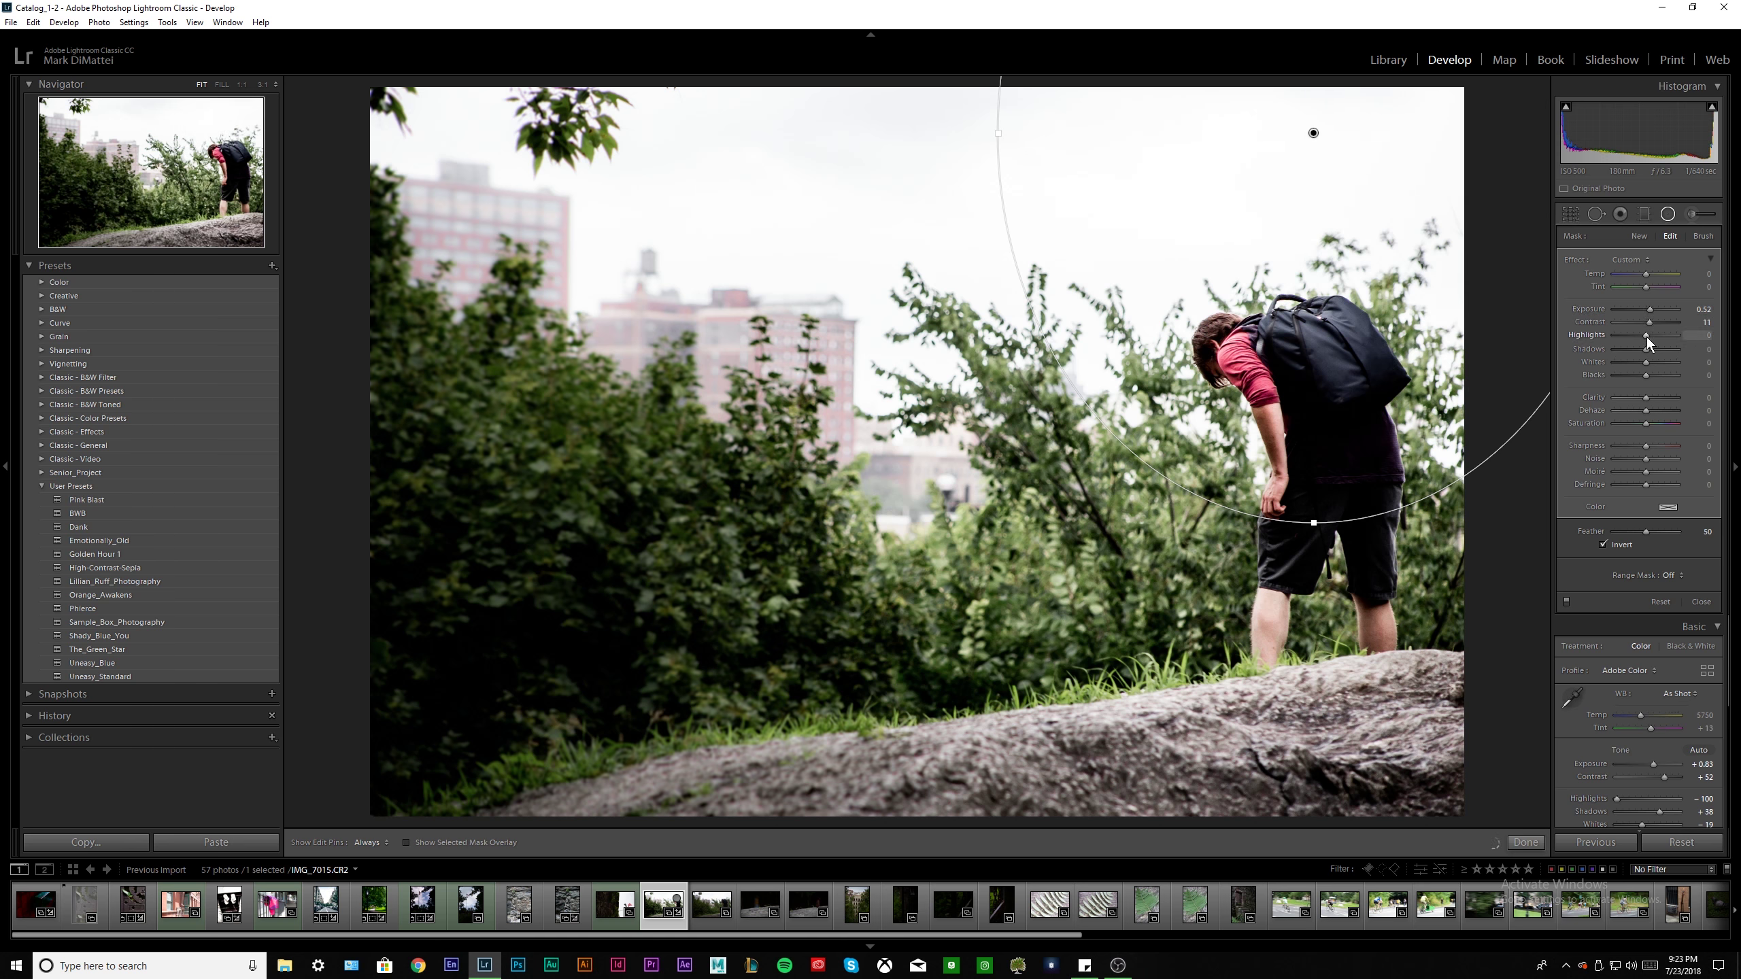
left_click_drag(1645, 337, 1653, 423)
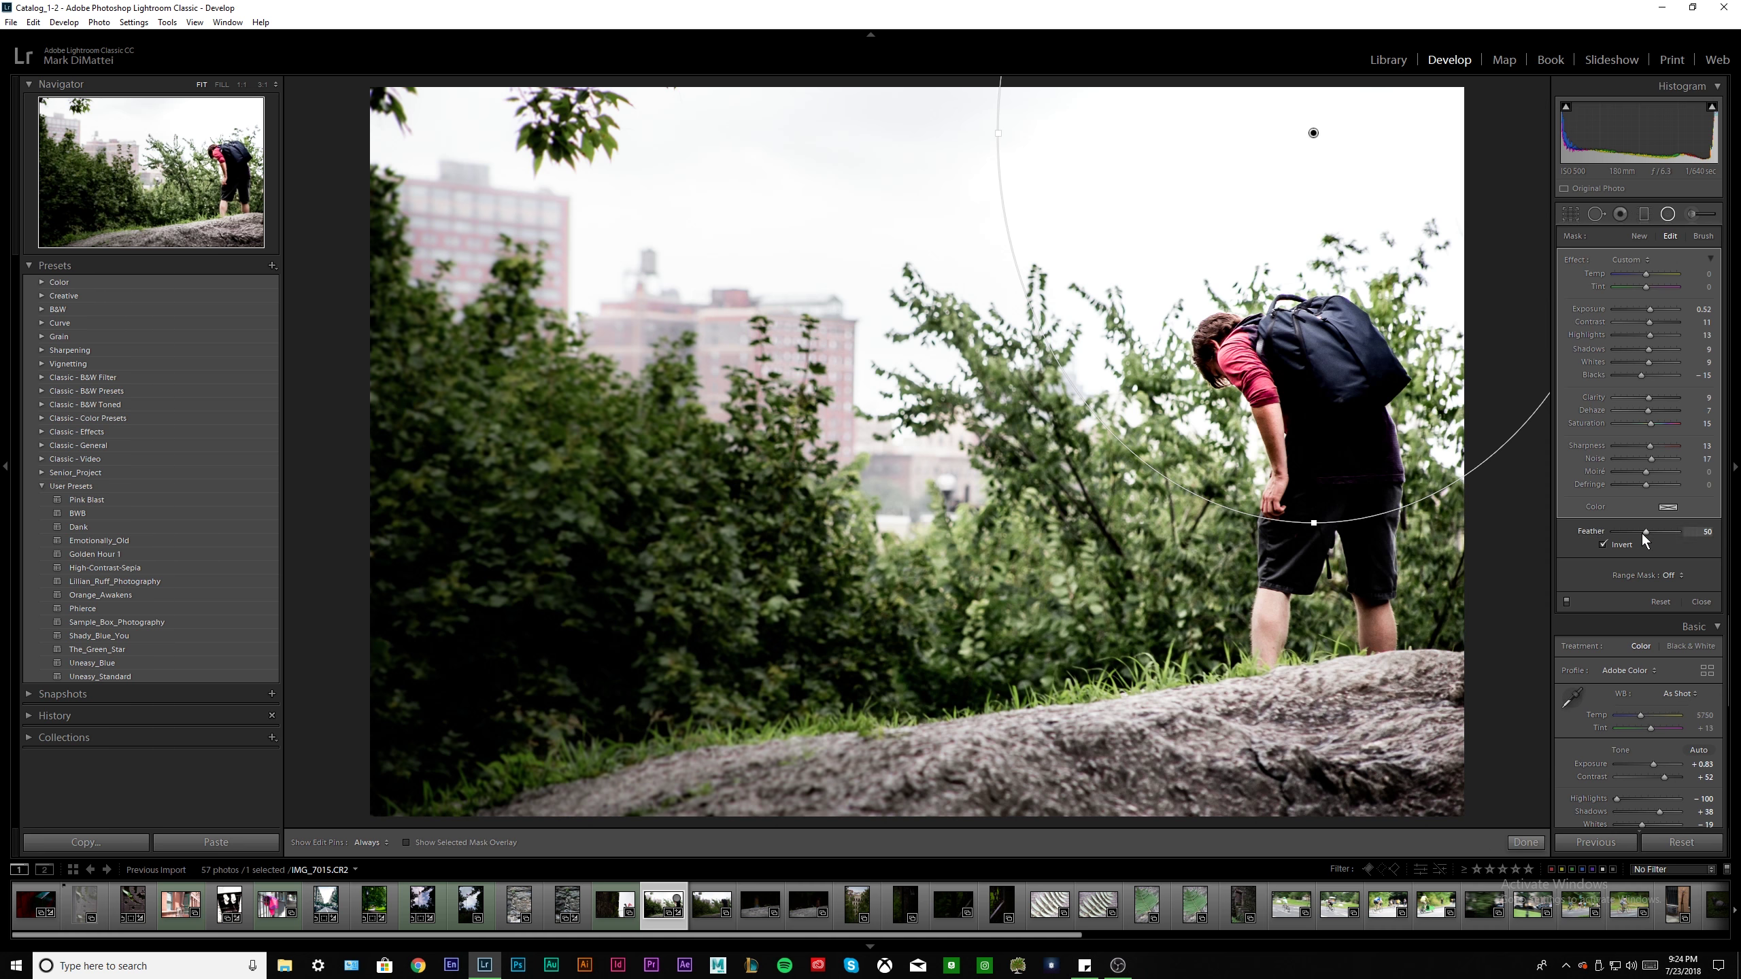
left_click_drag(1654, 535, 1656, 537)
Tint the radial filter a soft muted red with hue 0, nudge it slightly left in the photo, and finish editing it
left_click(1668, 507)
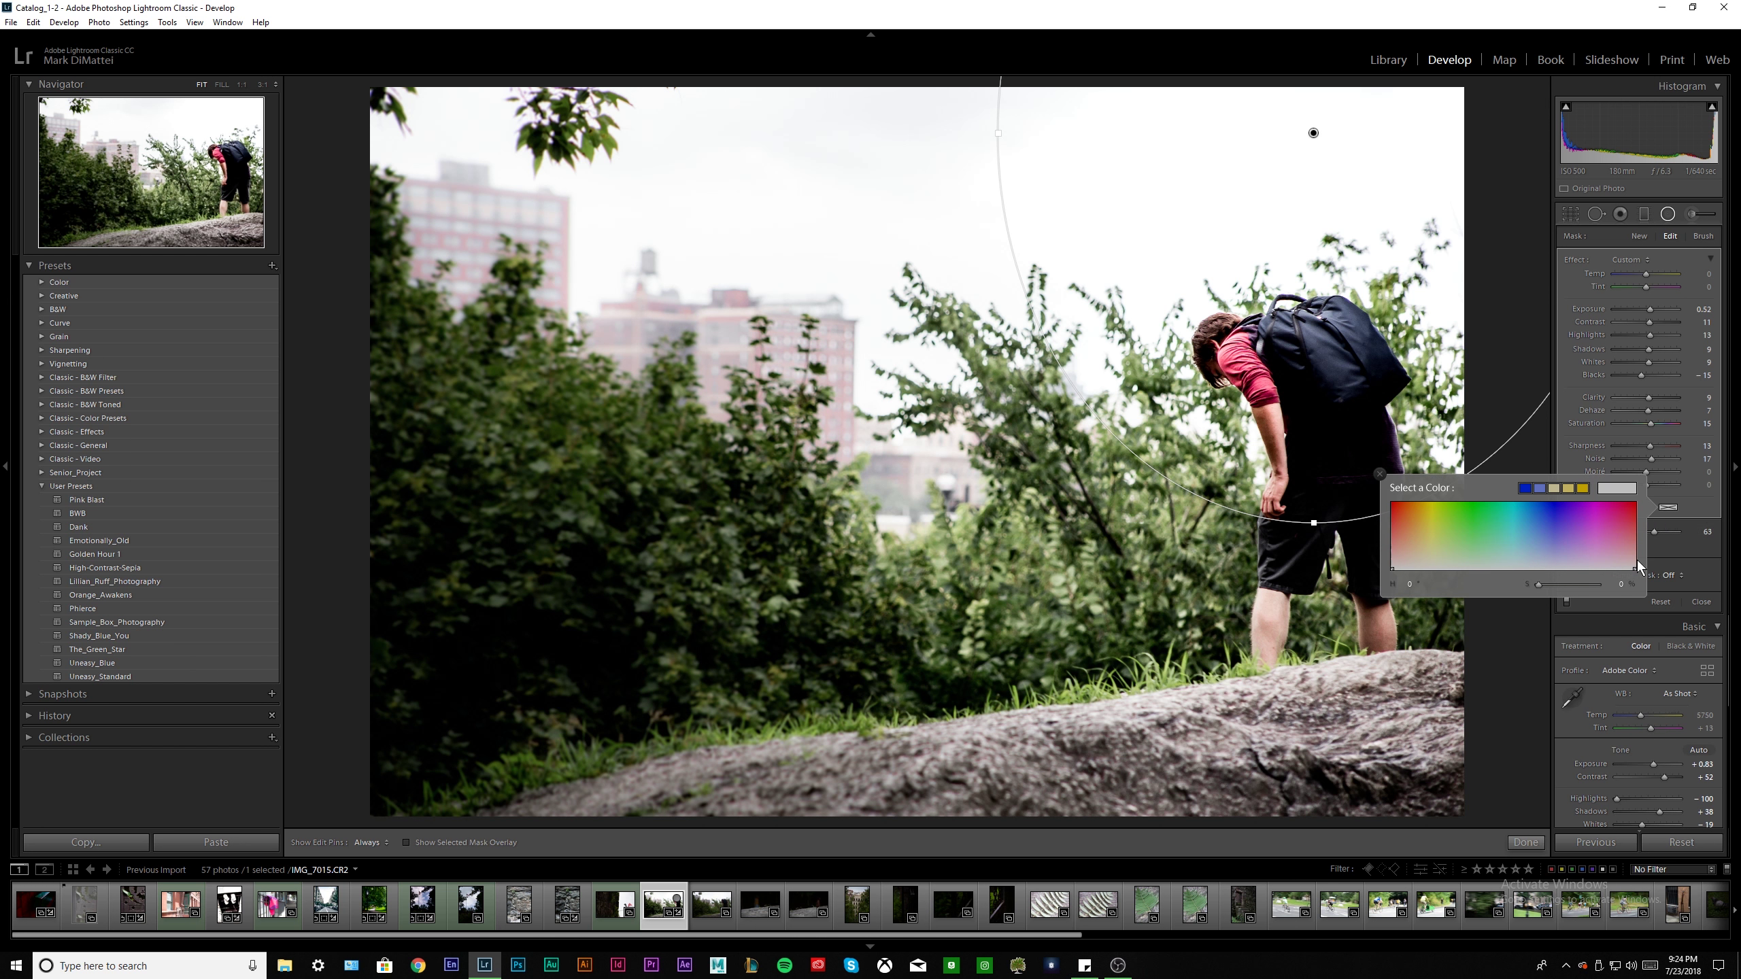
left_click(1638, 558)
mouse_move(1643, 554)
left_mouse_down()
mouse_move(1640, 507)
mouse_move(1636, 536)
left_mouse_up()
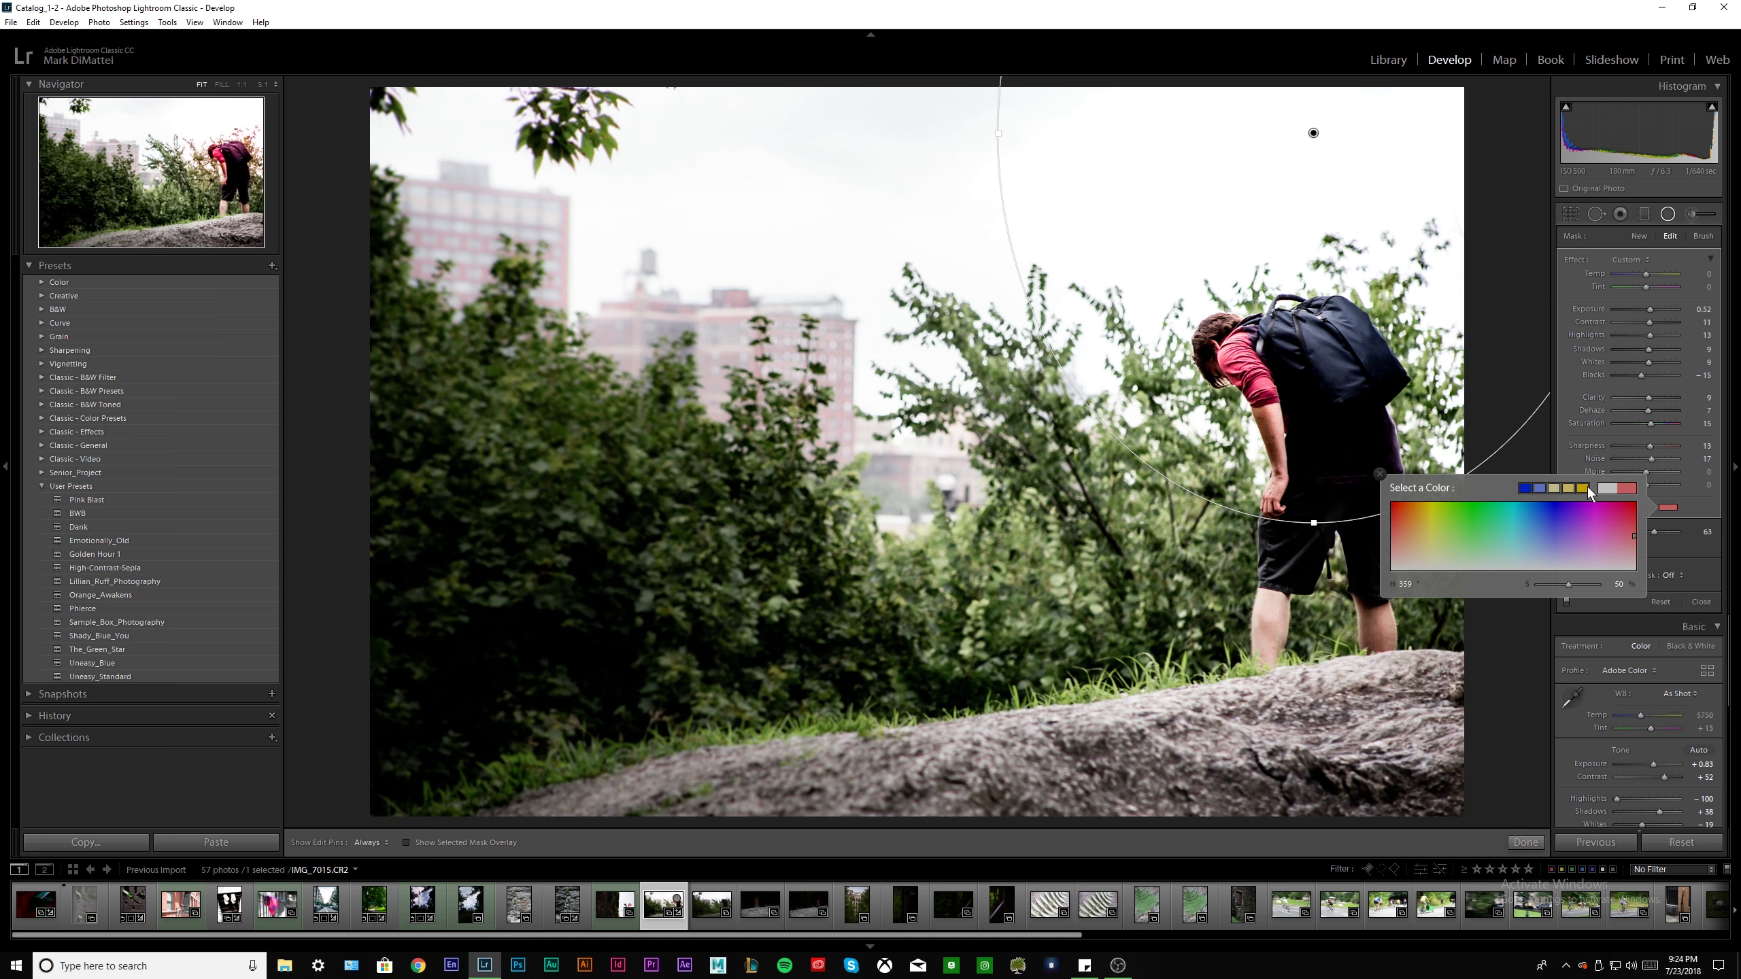
left_click(1379, 474)
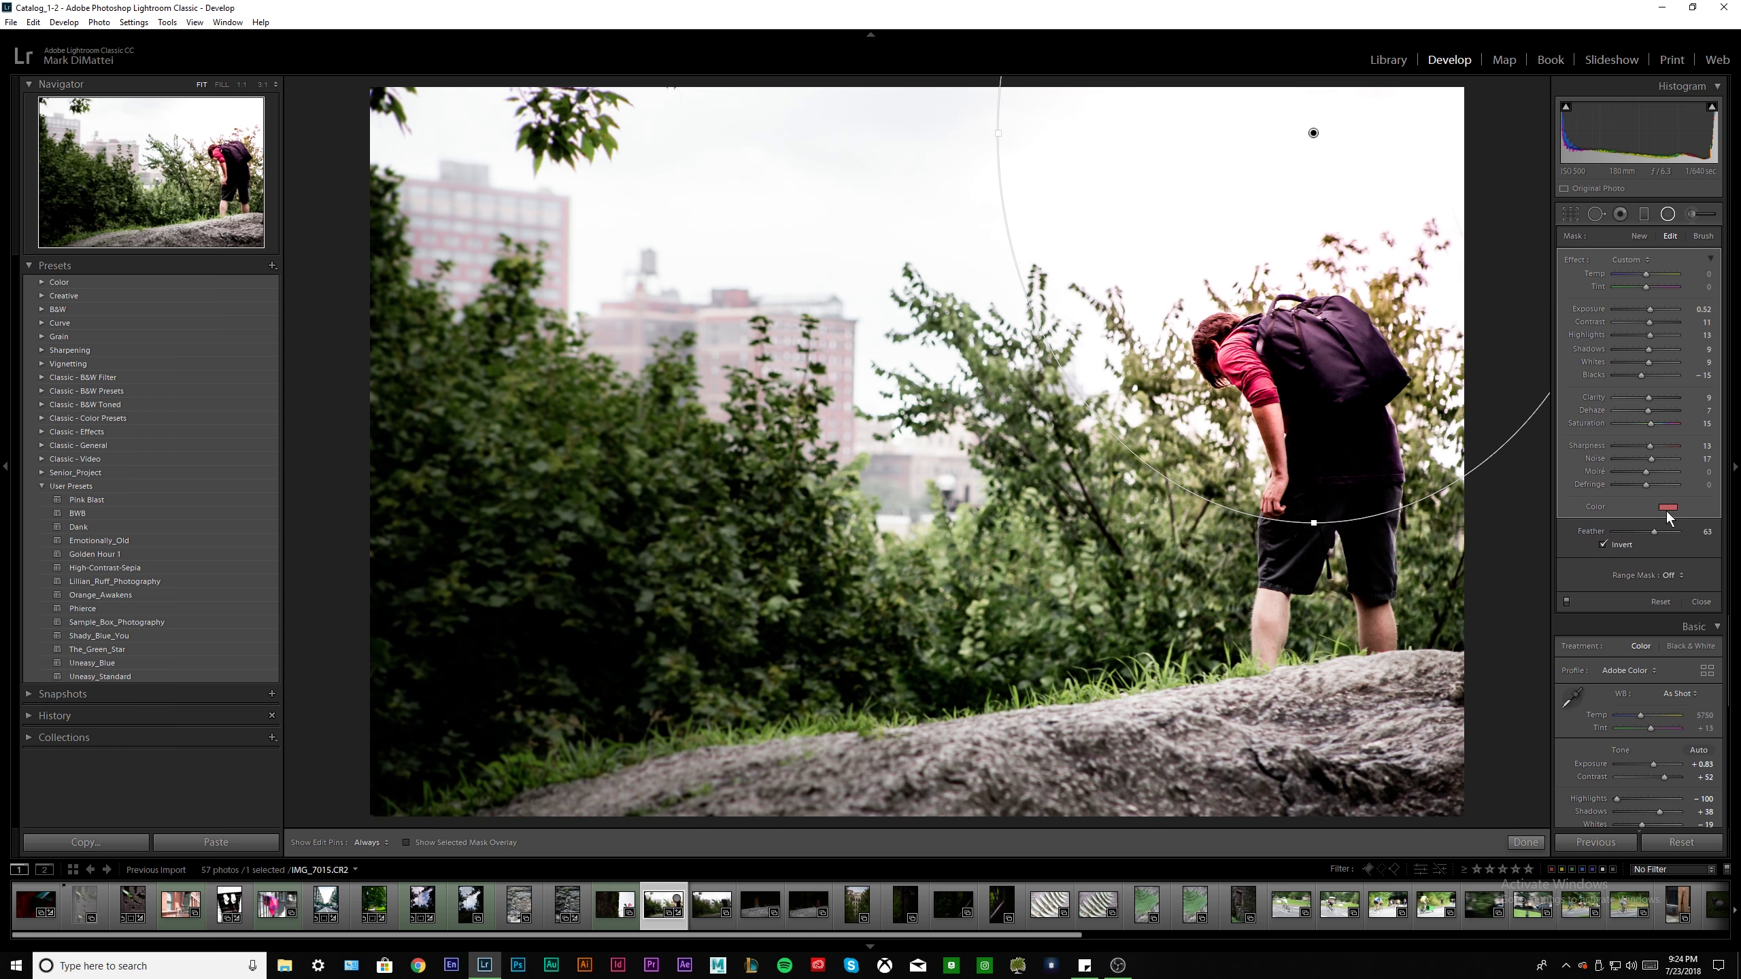
left_click(1667, 508)
left_click_drag(1641, 532, 1638, 555)
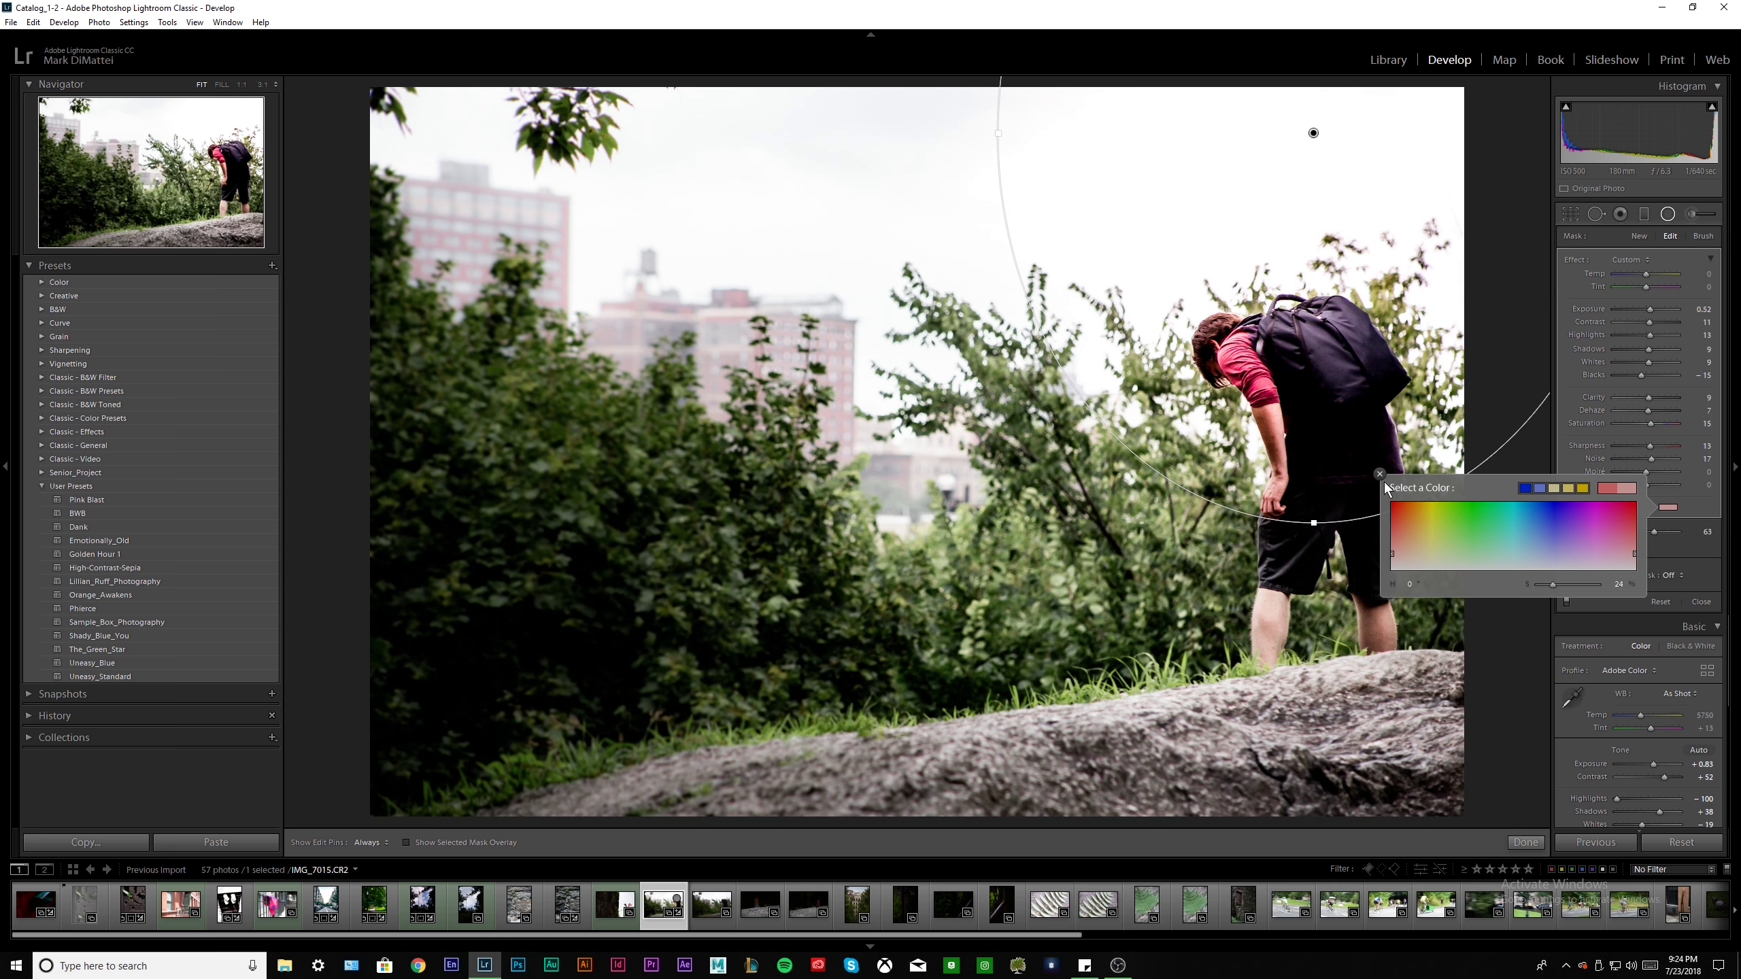
left_click_drag(1553, 585, 1558, 584)
left_click(1379, 475)
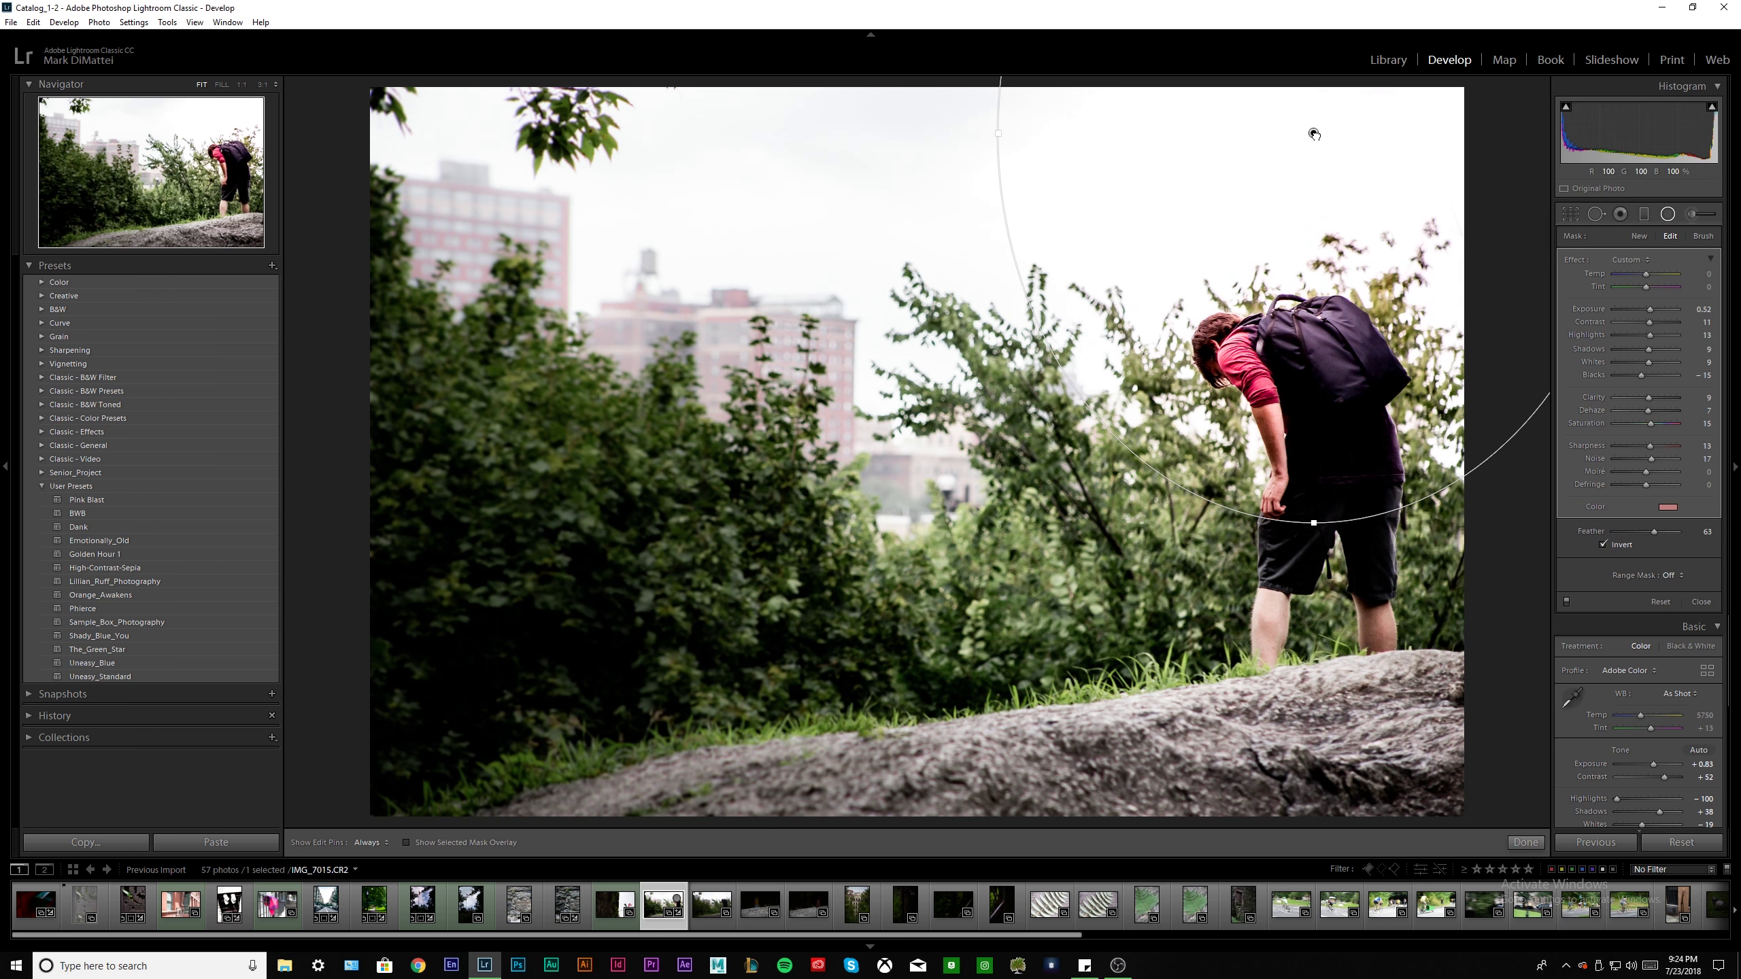
left_click_drag(1310, 134, 1299, 137)
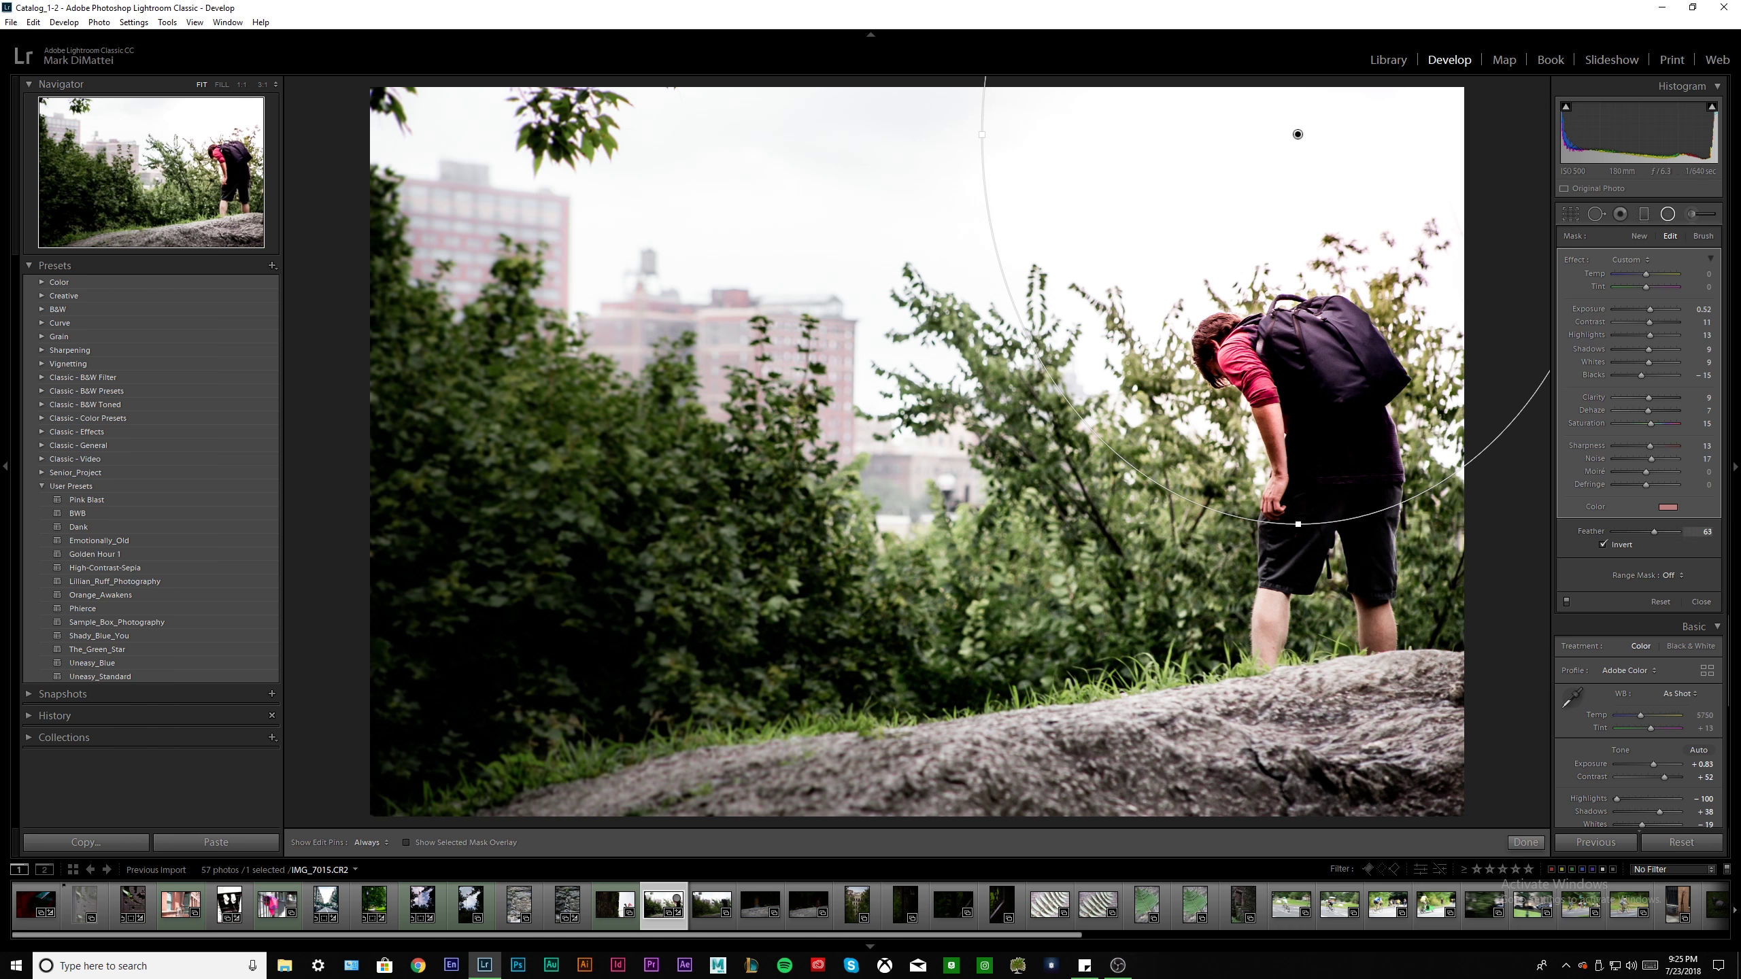
left_click(1517, 844)
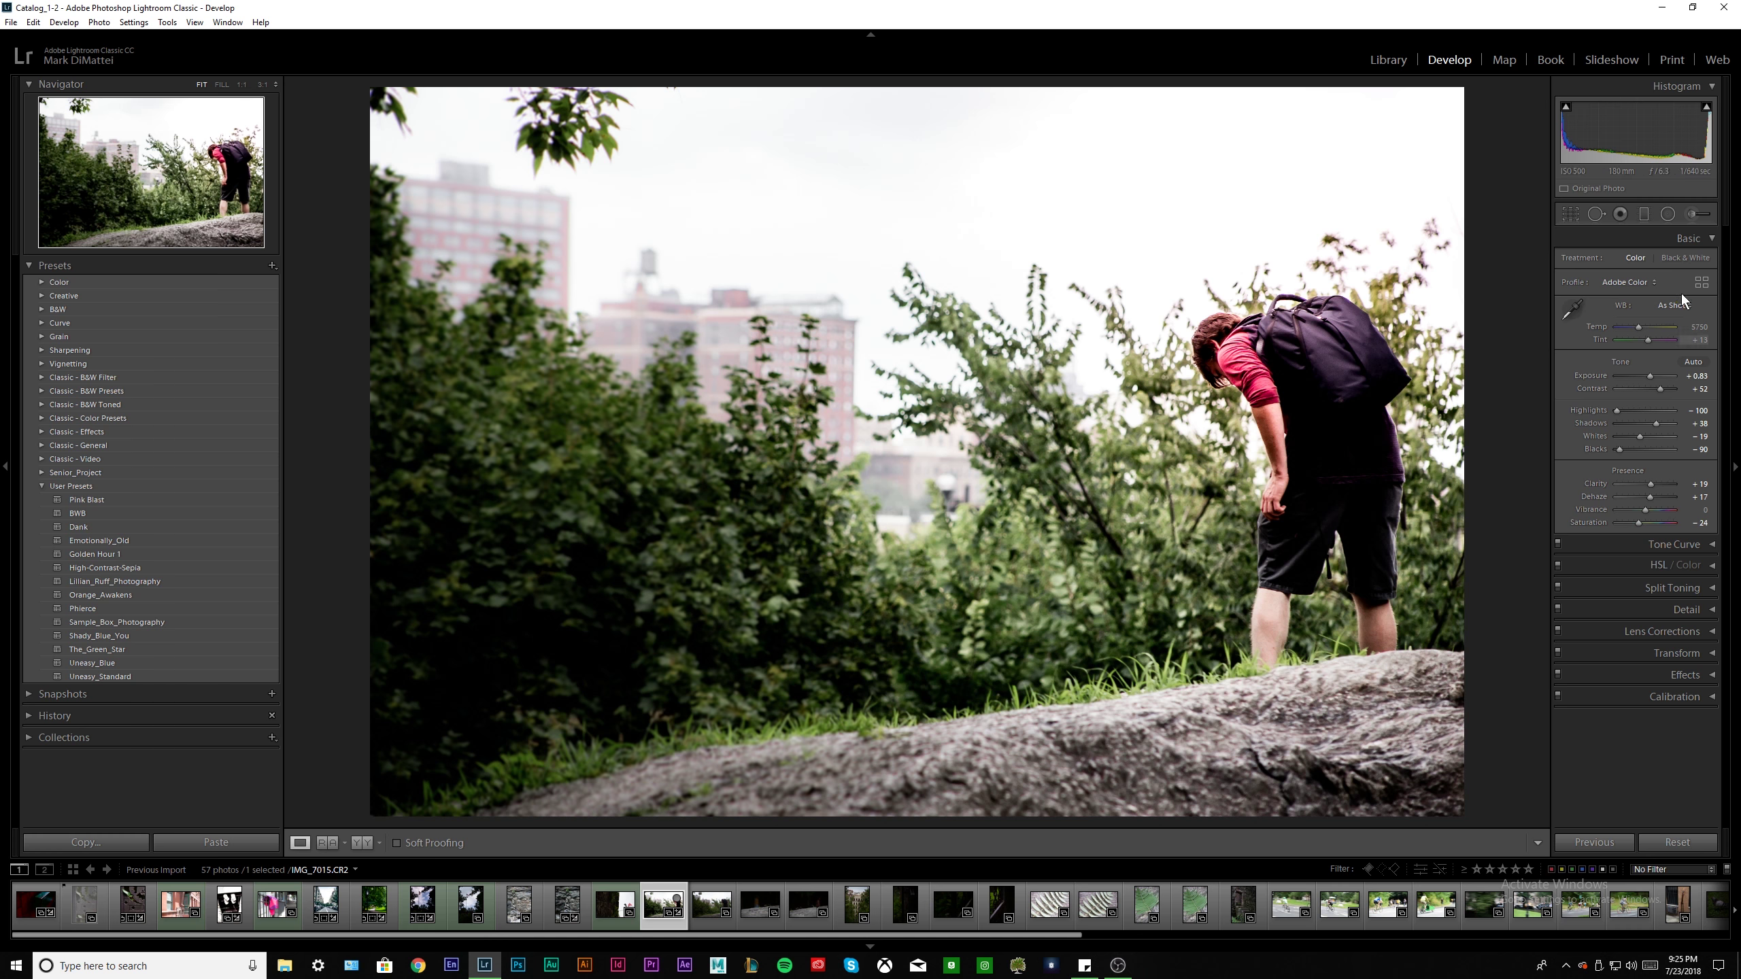
Compare the backpacker photo before and after its adjustments
left_click(1705, 240)
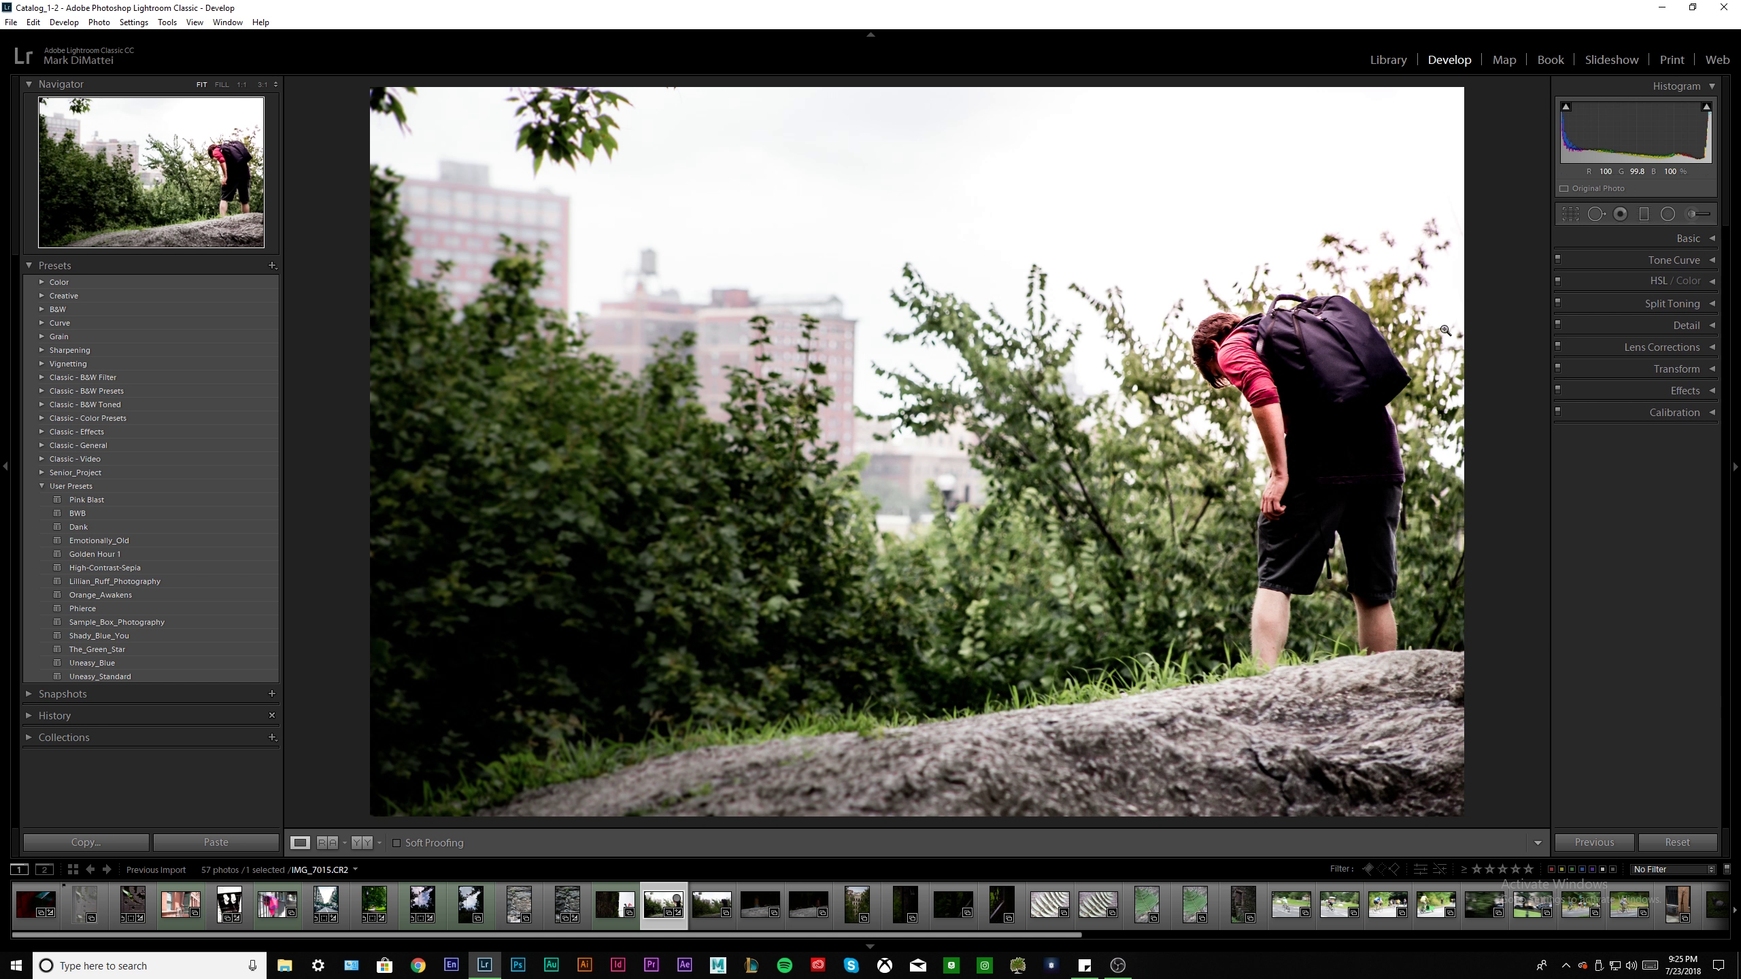
left_click(359, 842)
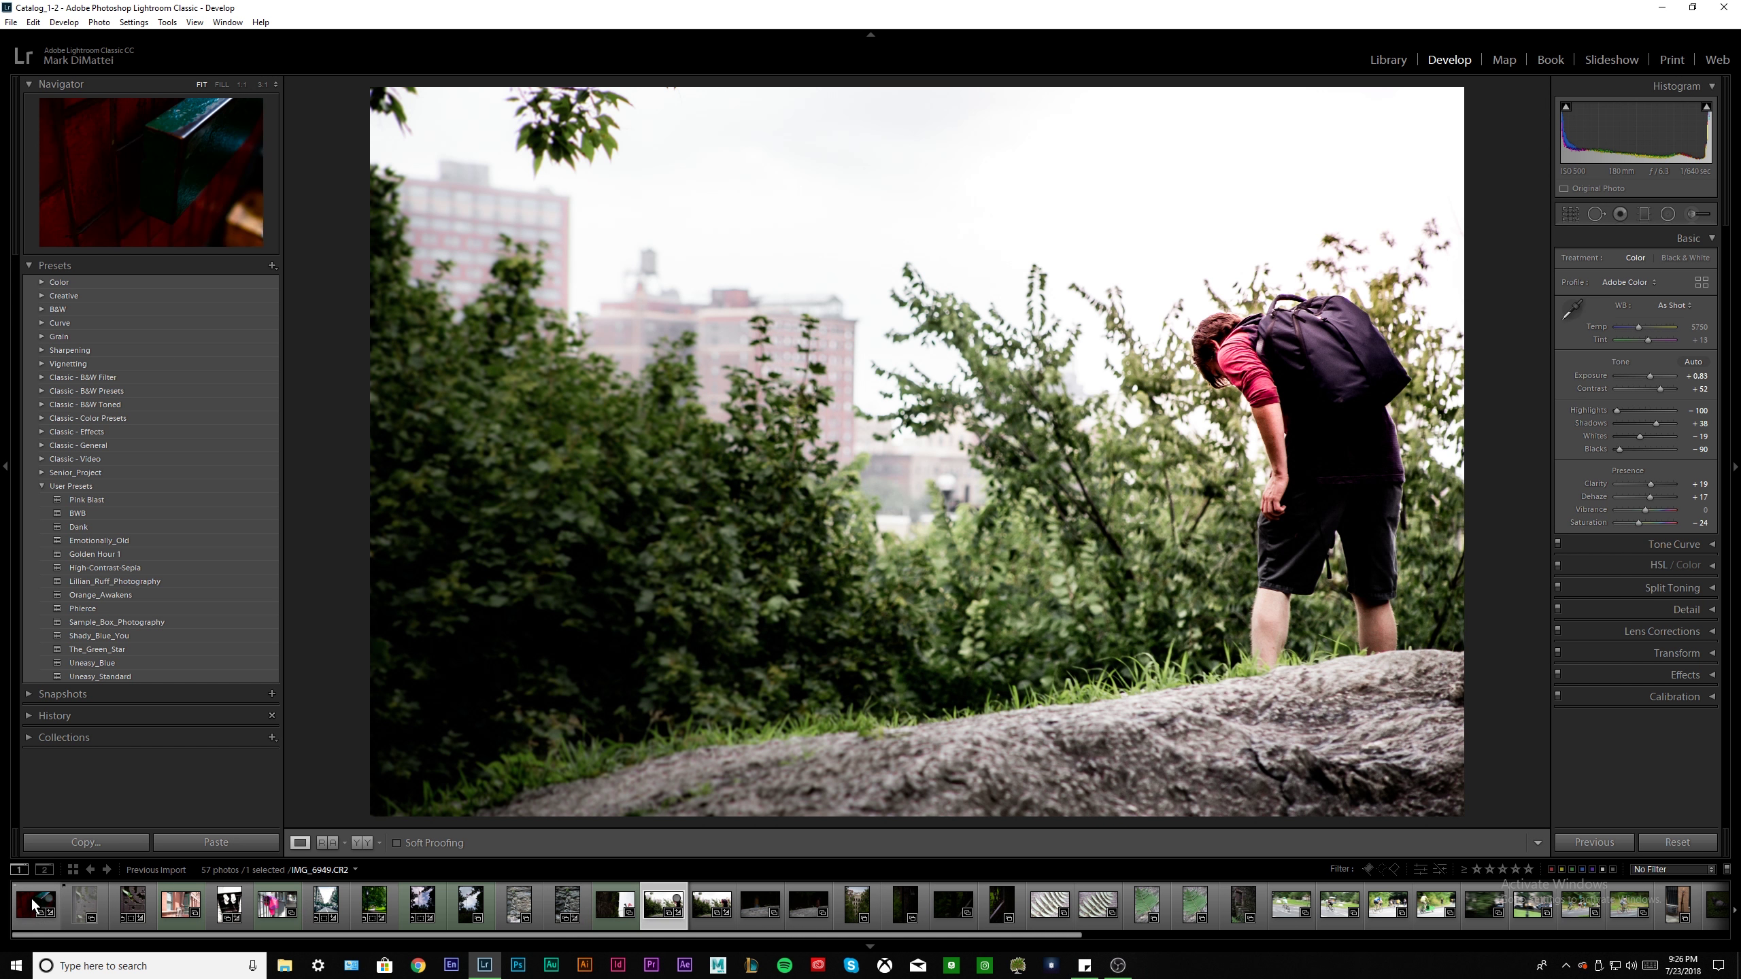
Select seven edited photos, from the metal gate with leaves to the two backpacker shots, and rate them 5 stars
left_click(132, 903)
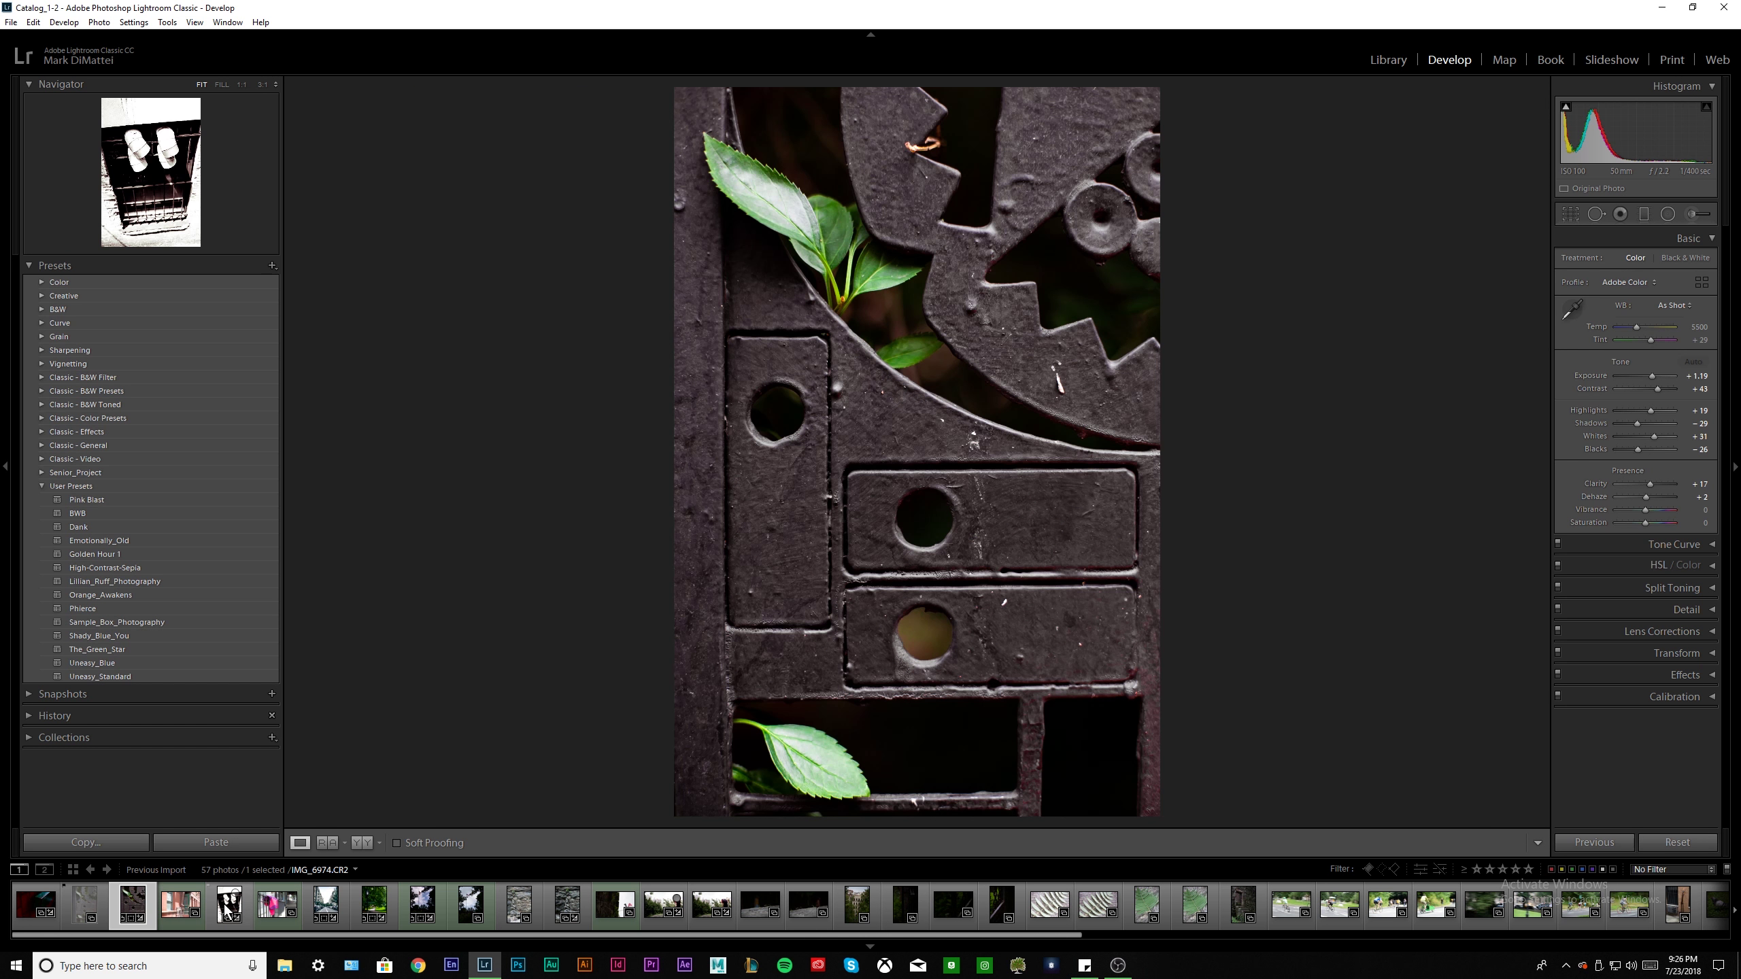
left_click(228, 905, "ctrl")
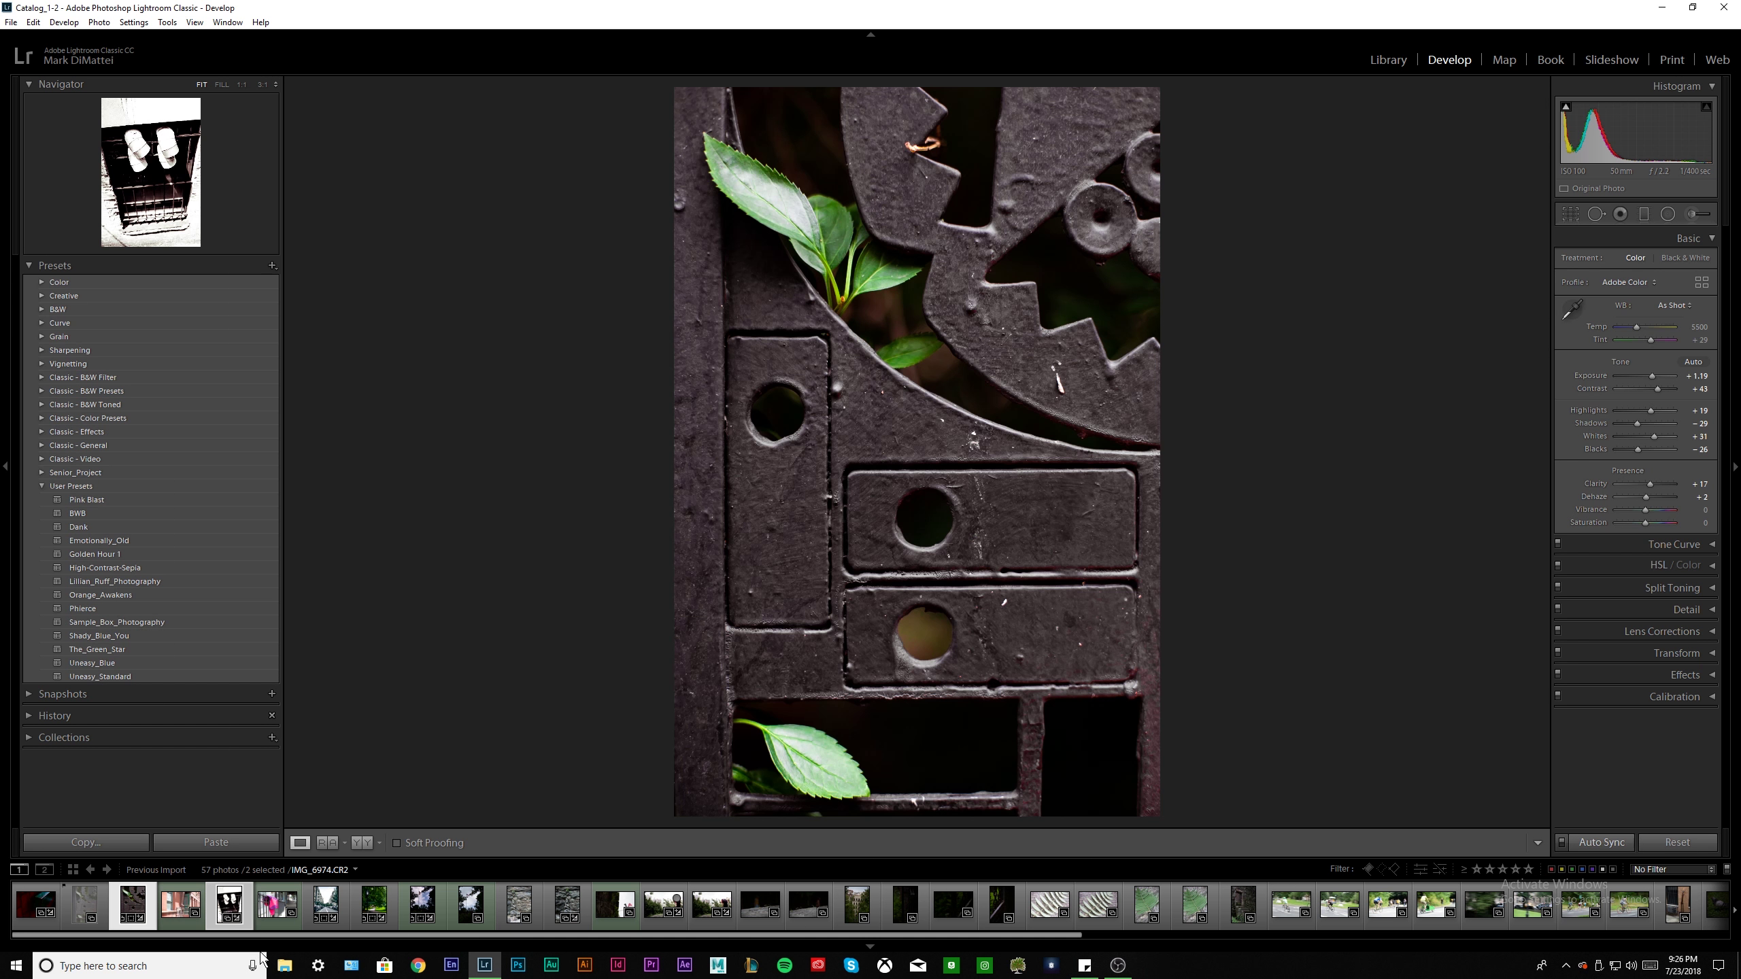
left_click(324, 915, "ctrl")
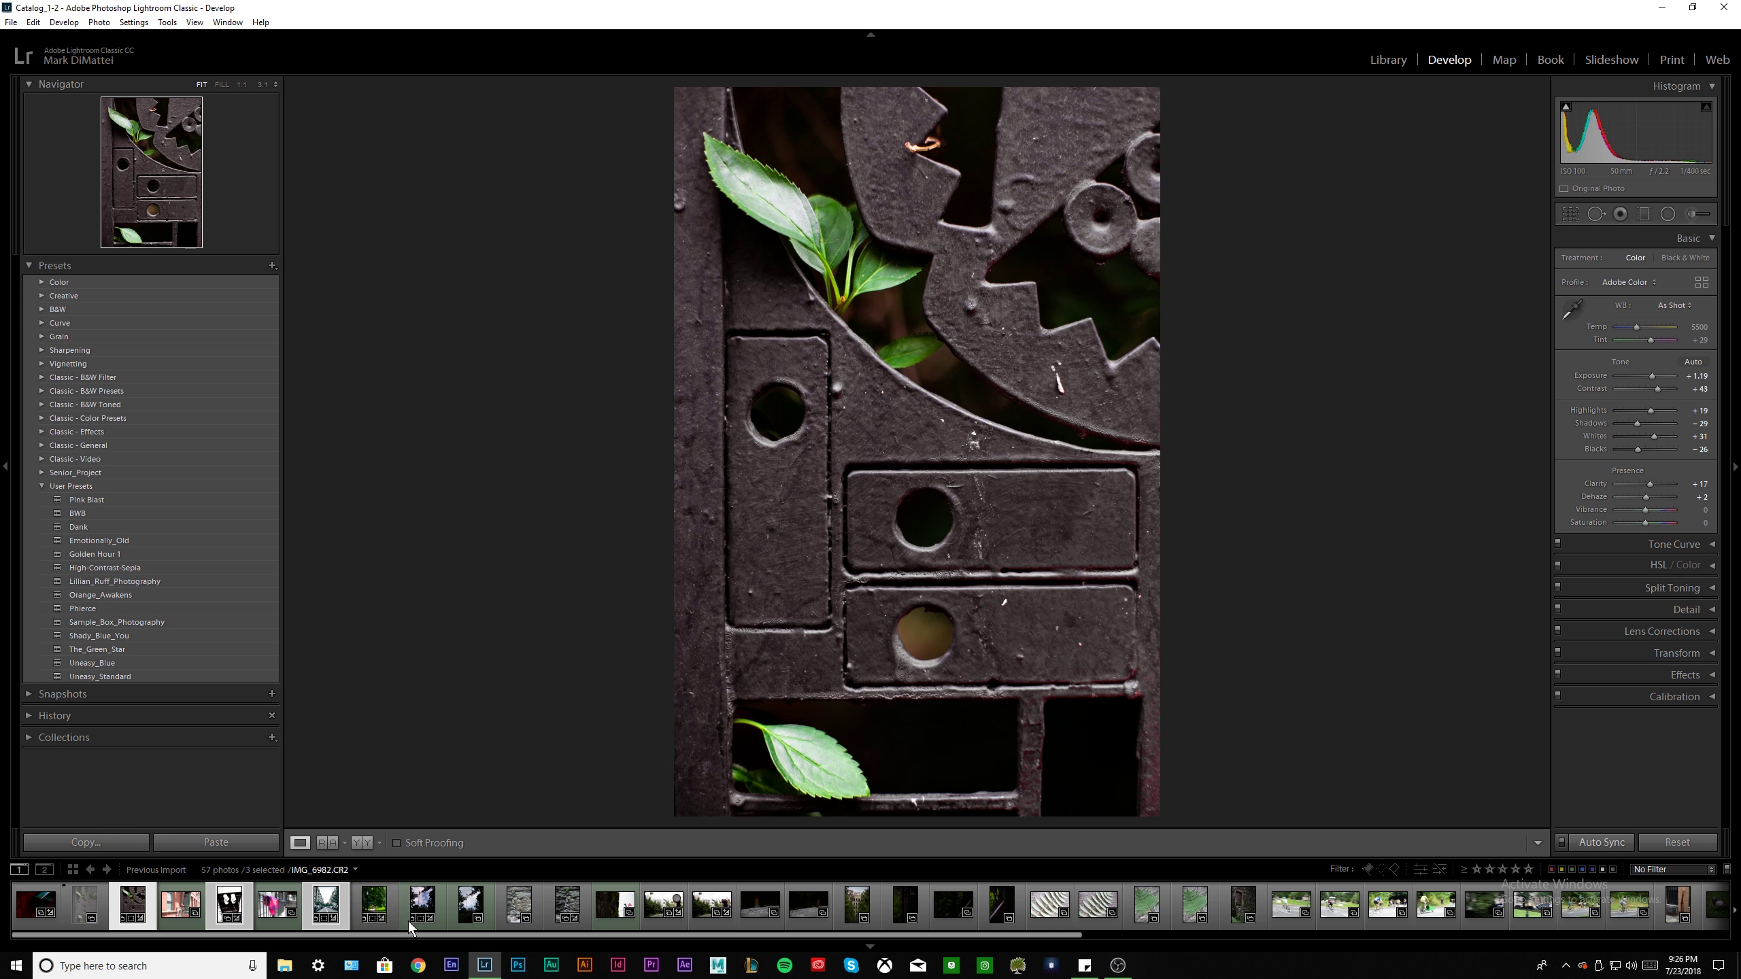
left_click(366, 917, "ctrl")
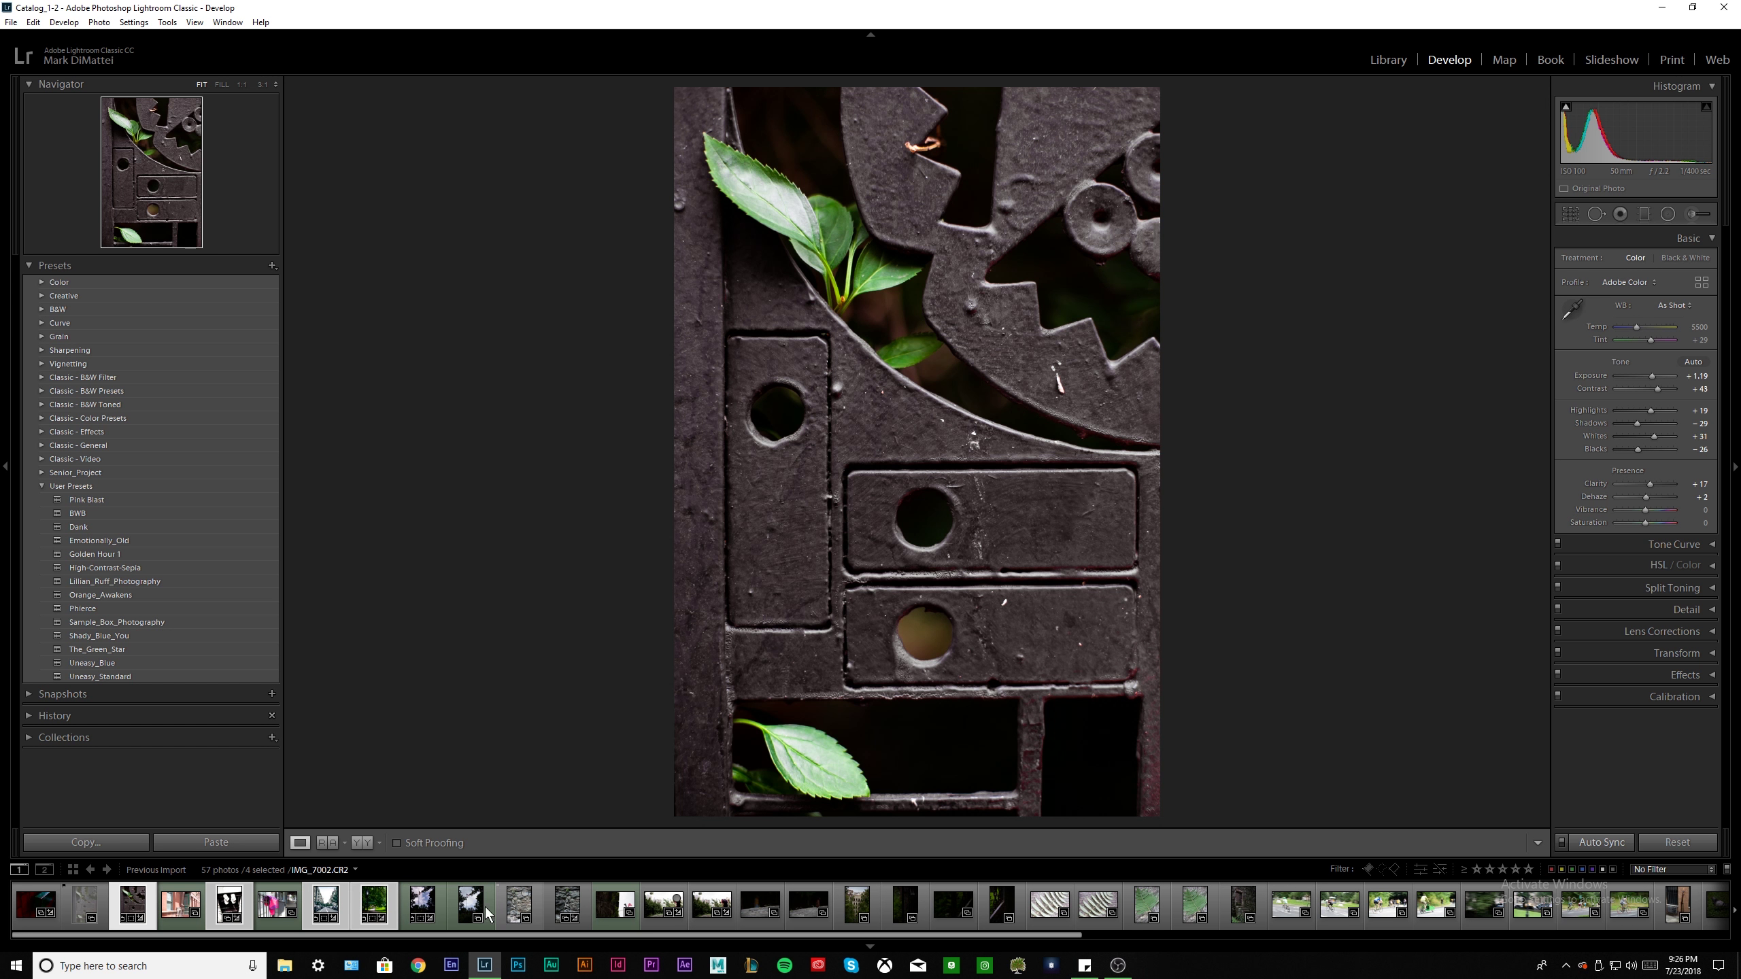
left_click(569, 910, "ctrl")
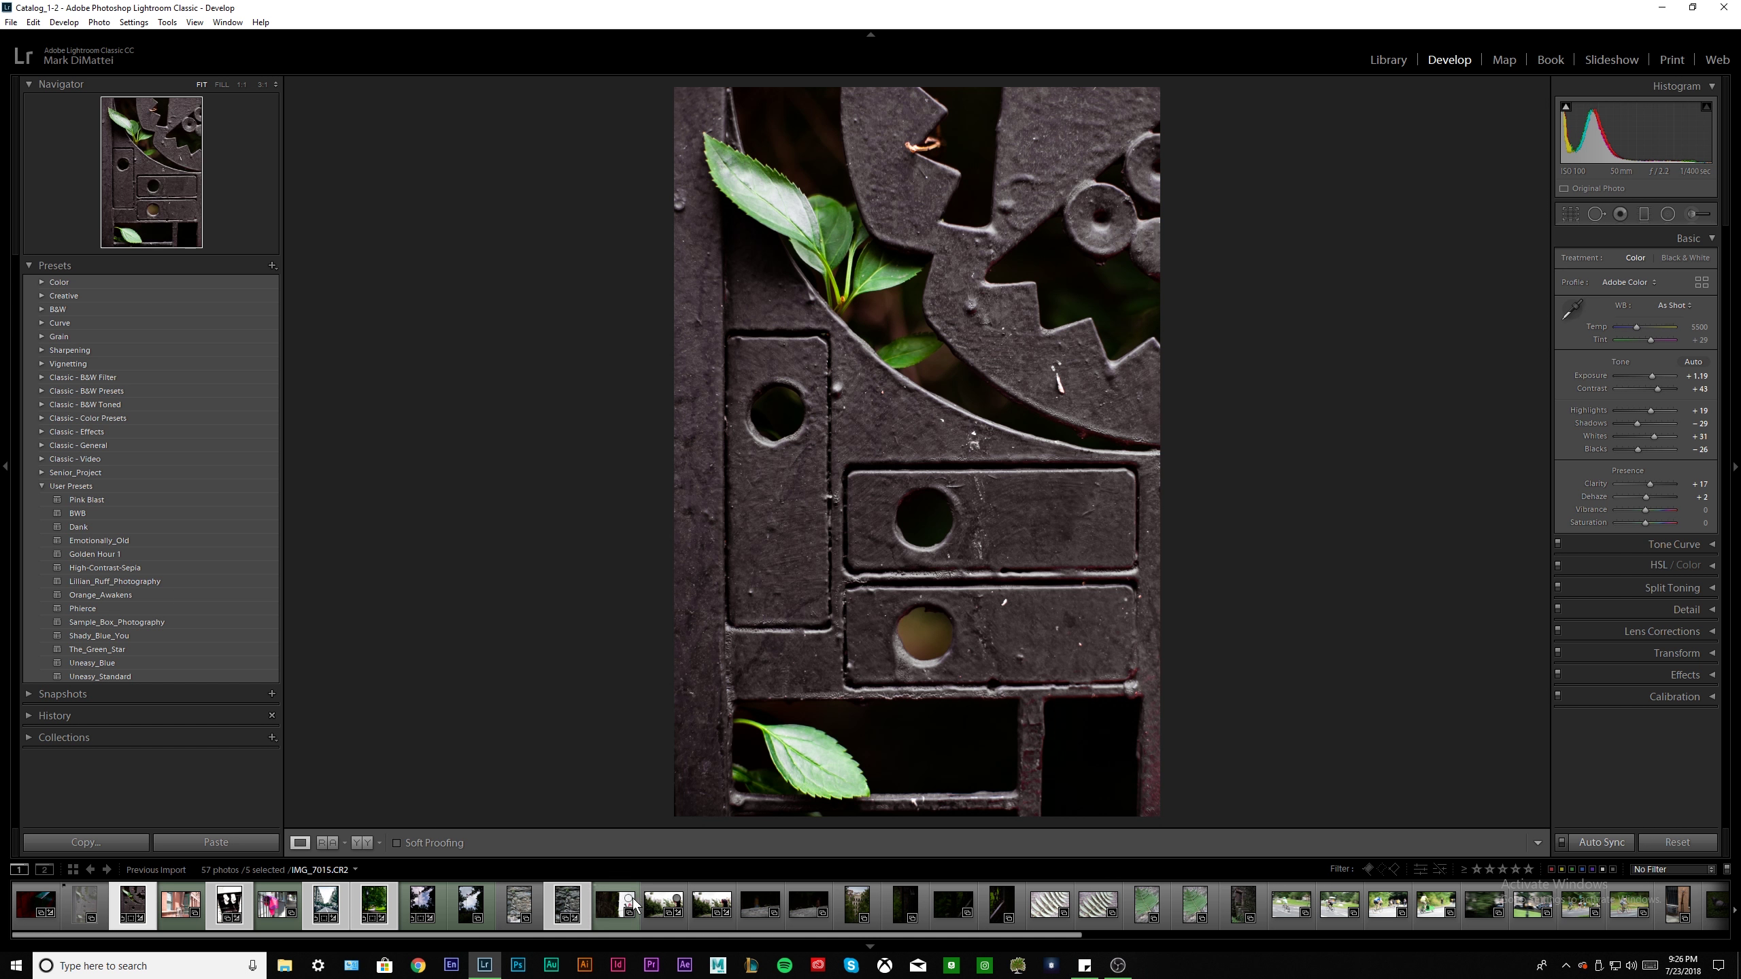
left_click(663, 911, "ctrl")
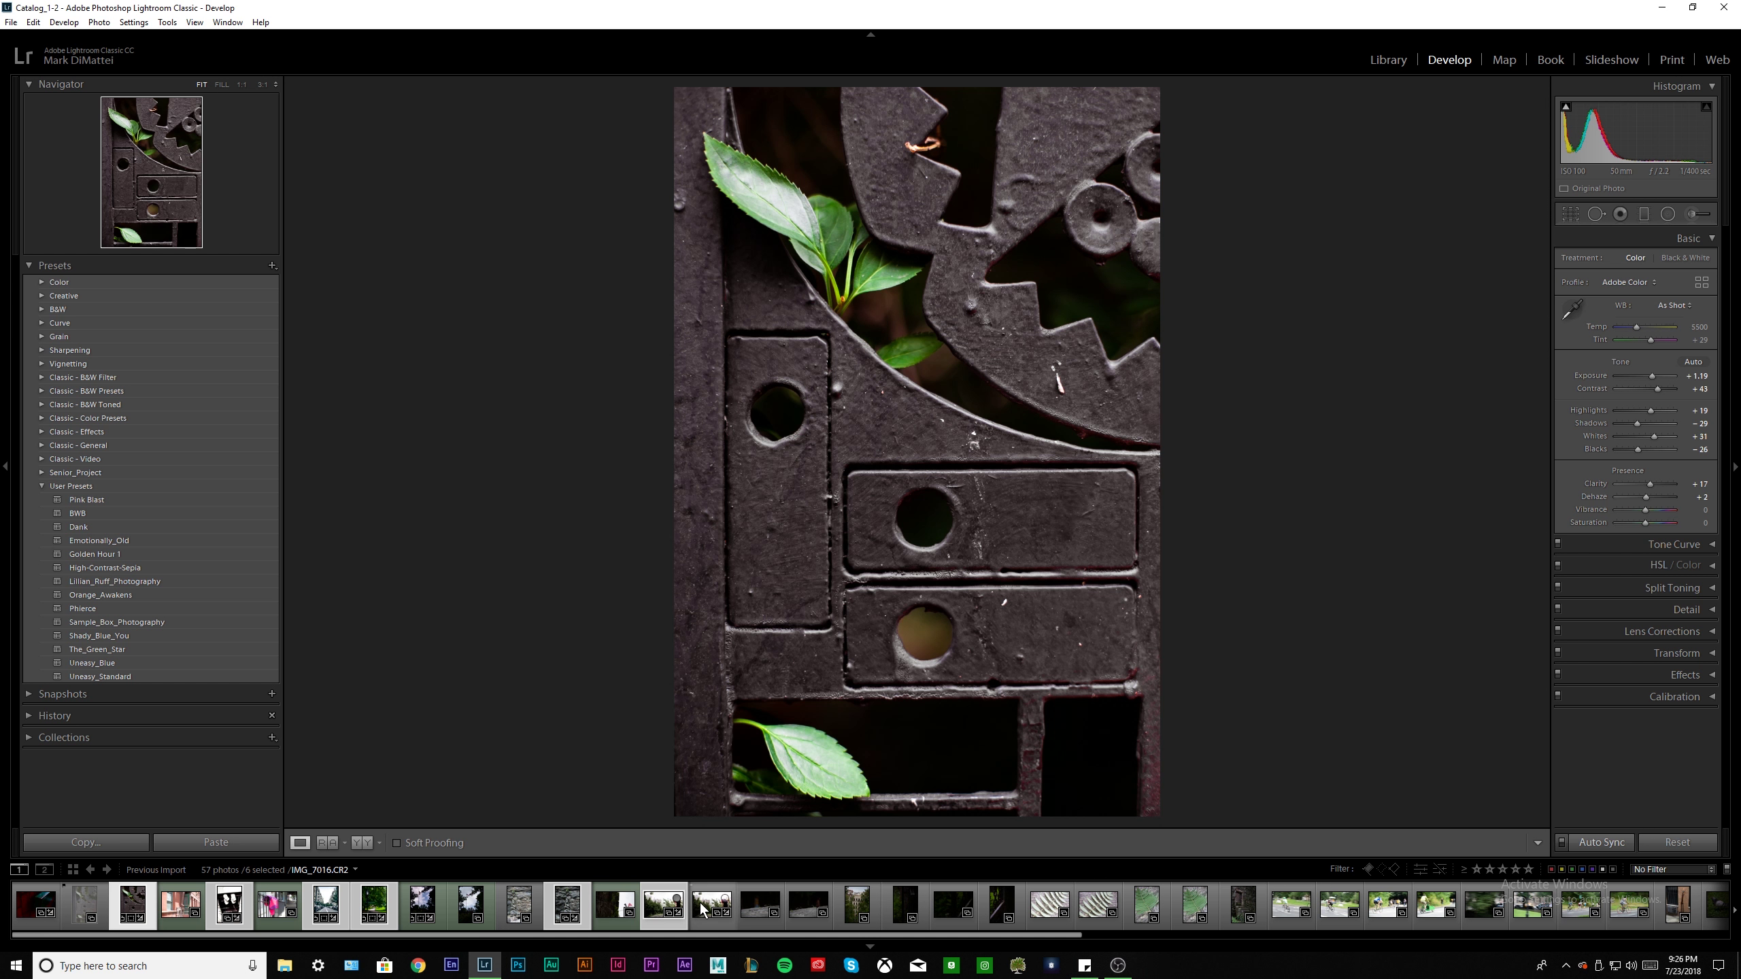
left_click(701, 906, "ctrl")
right_click(701, 906)
mouse_move(763, 652)
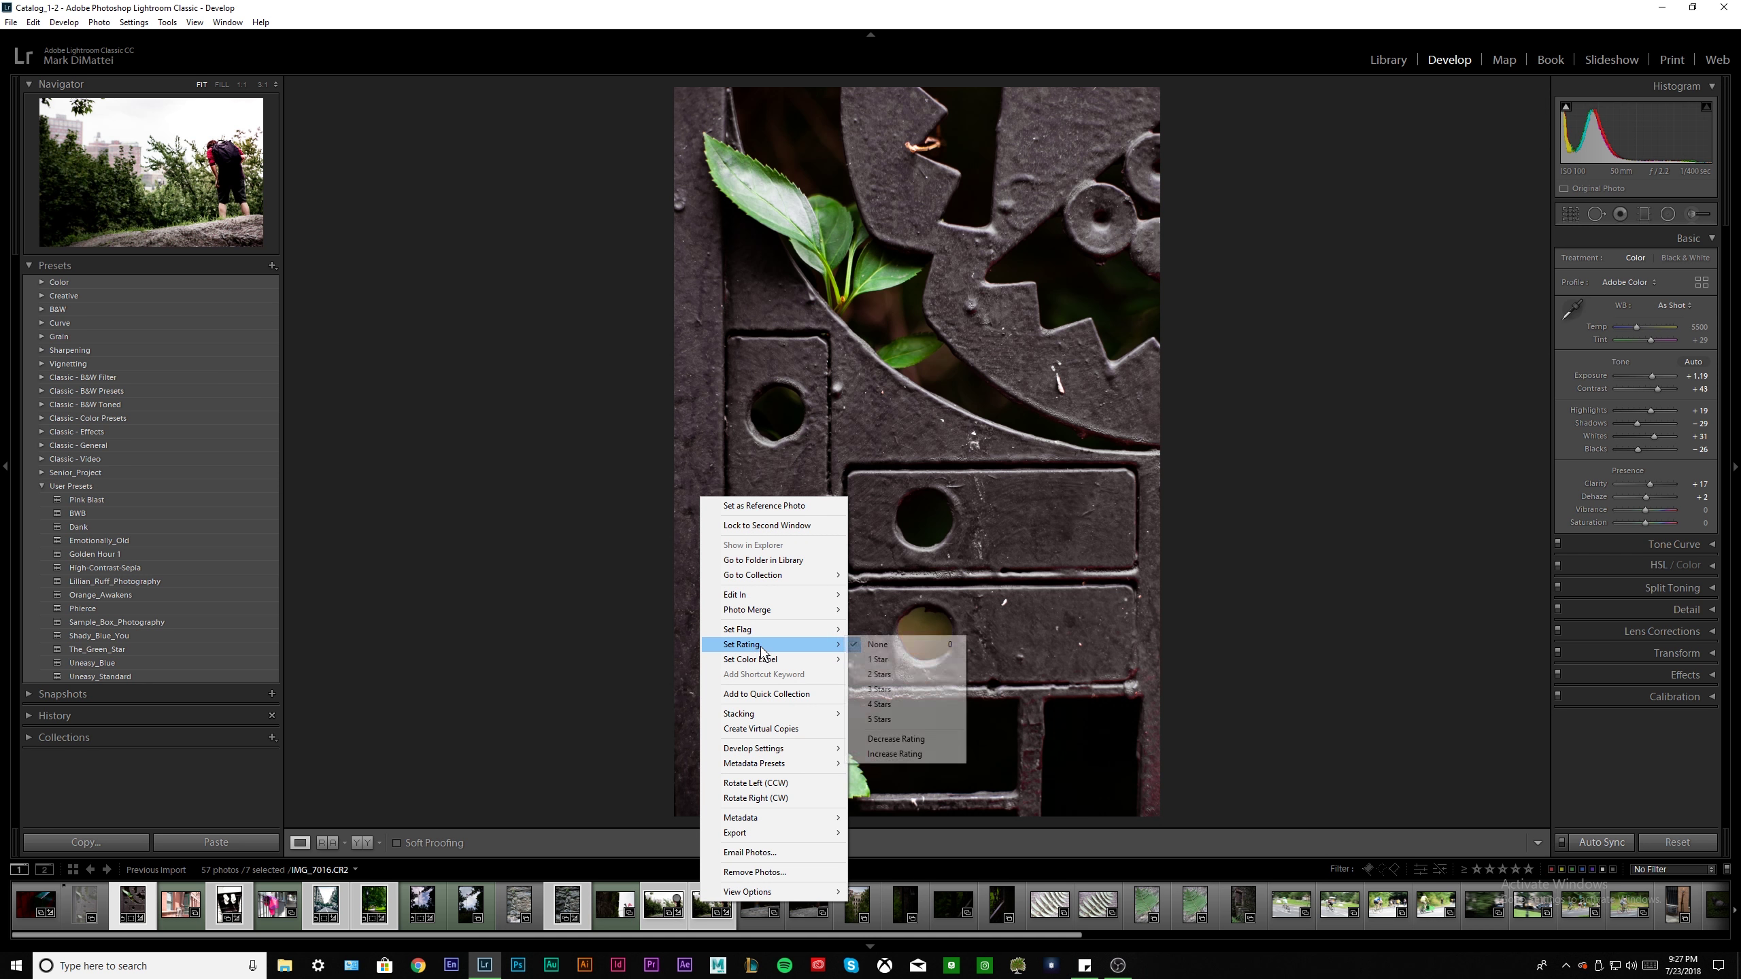
left_click(879, 704)
left_click(870, 708)
right_click(704, 912)
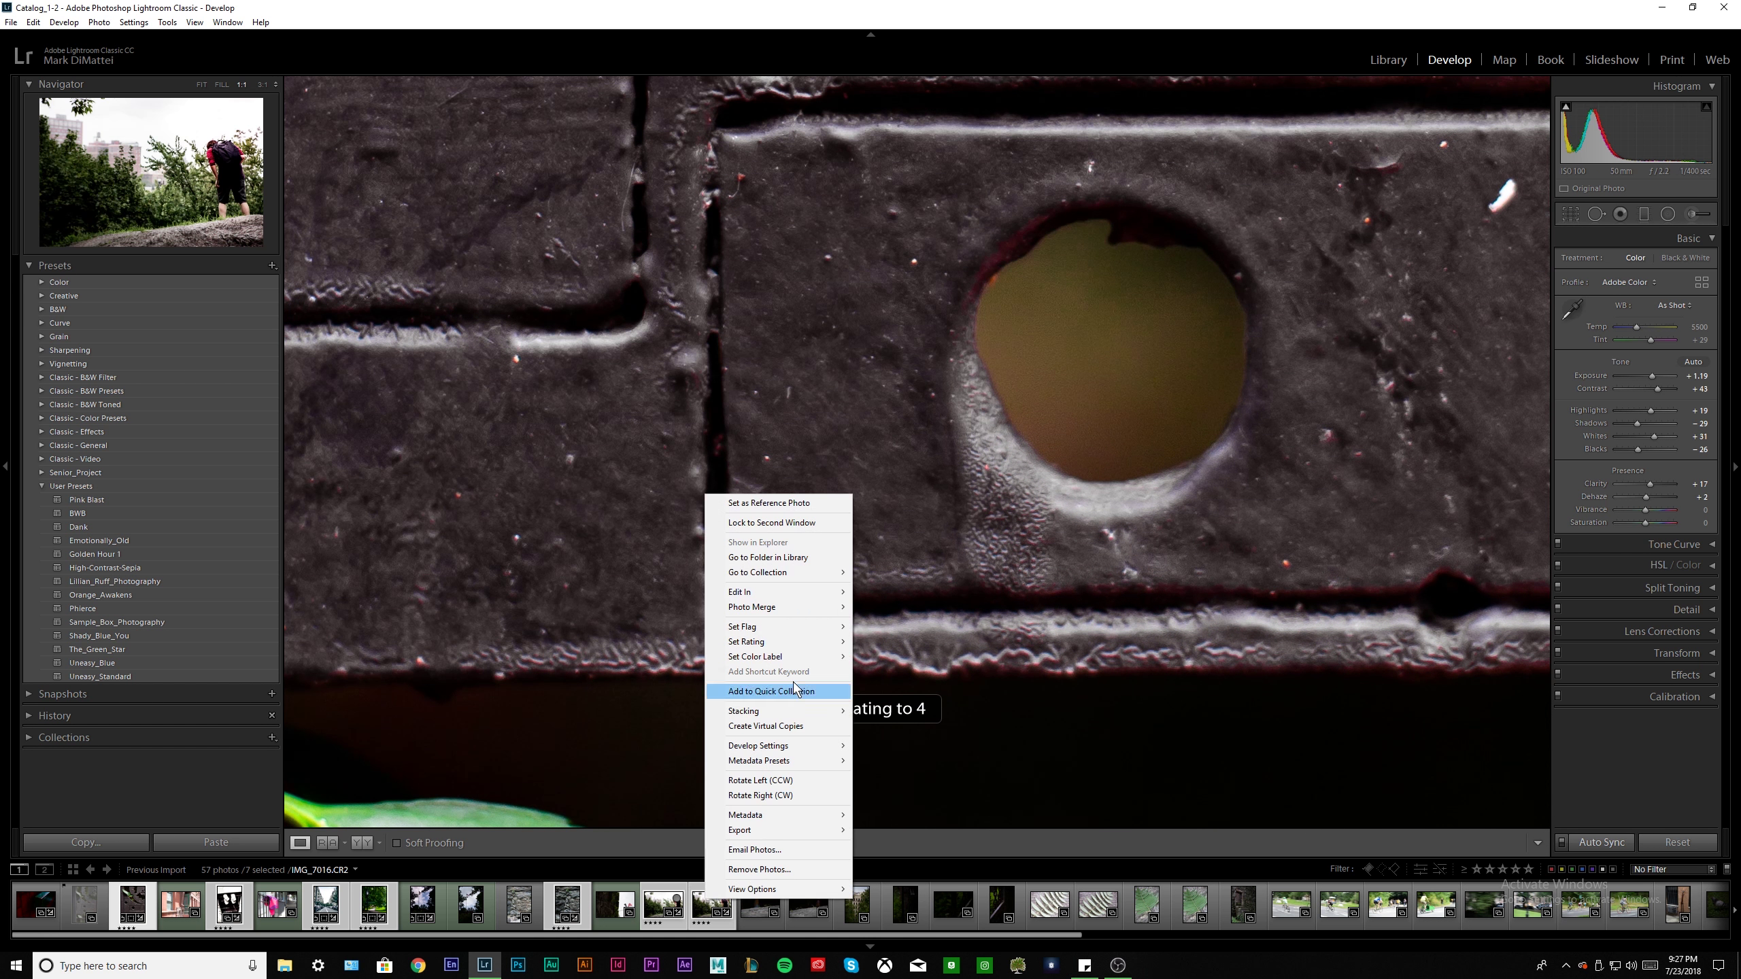
mouse_move(788, 642)
left_click(882, 717)
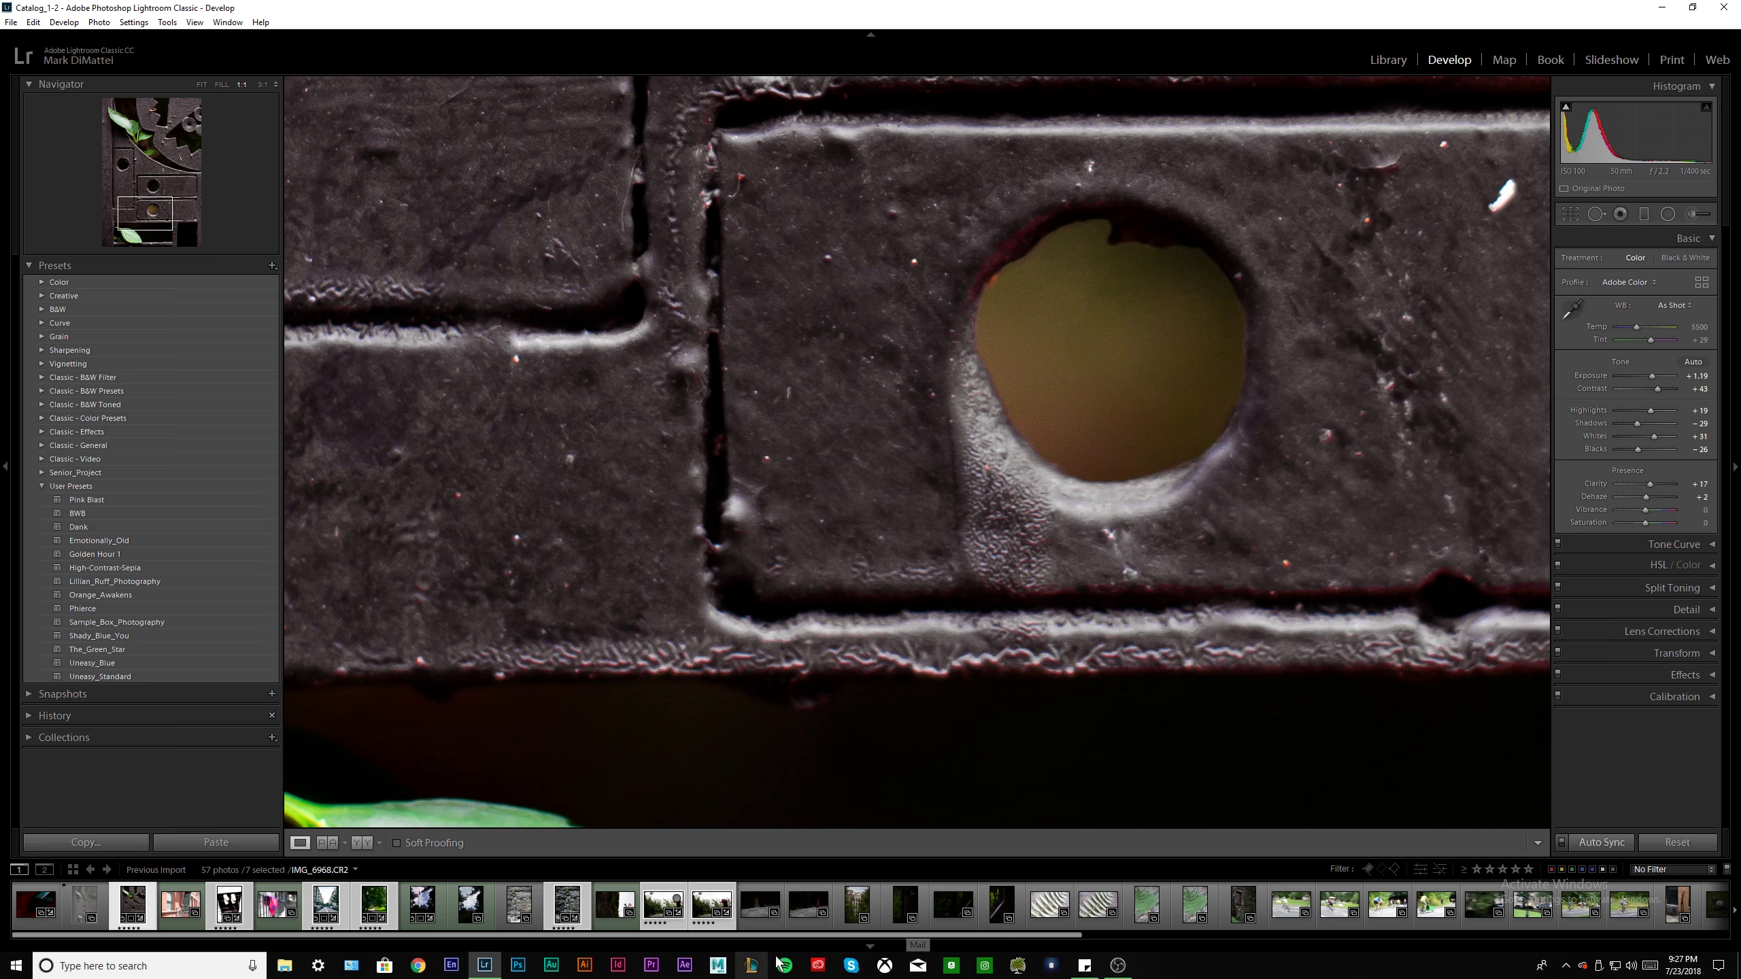
Give the two dark rock photos a green color label and open the next photo, showing the apartment building behind trees
left_click(757, 911)
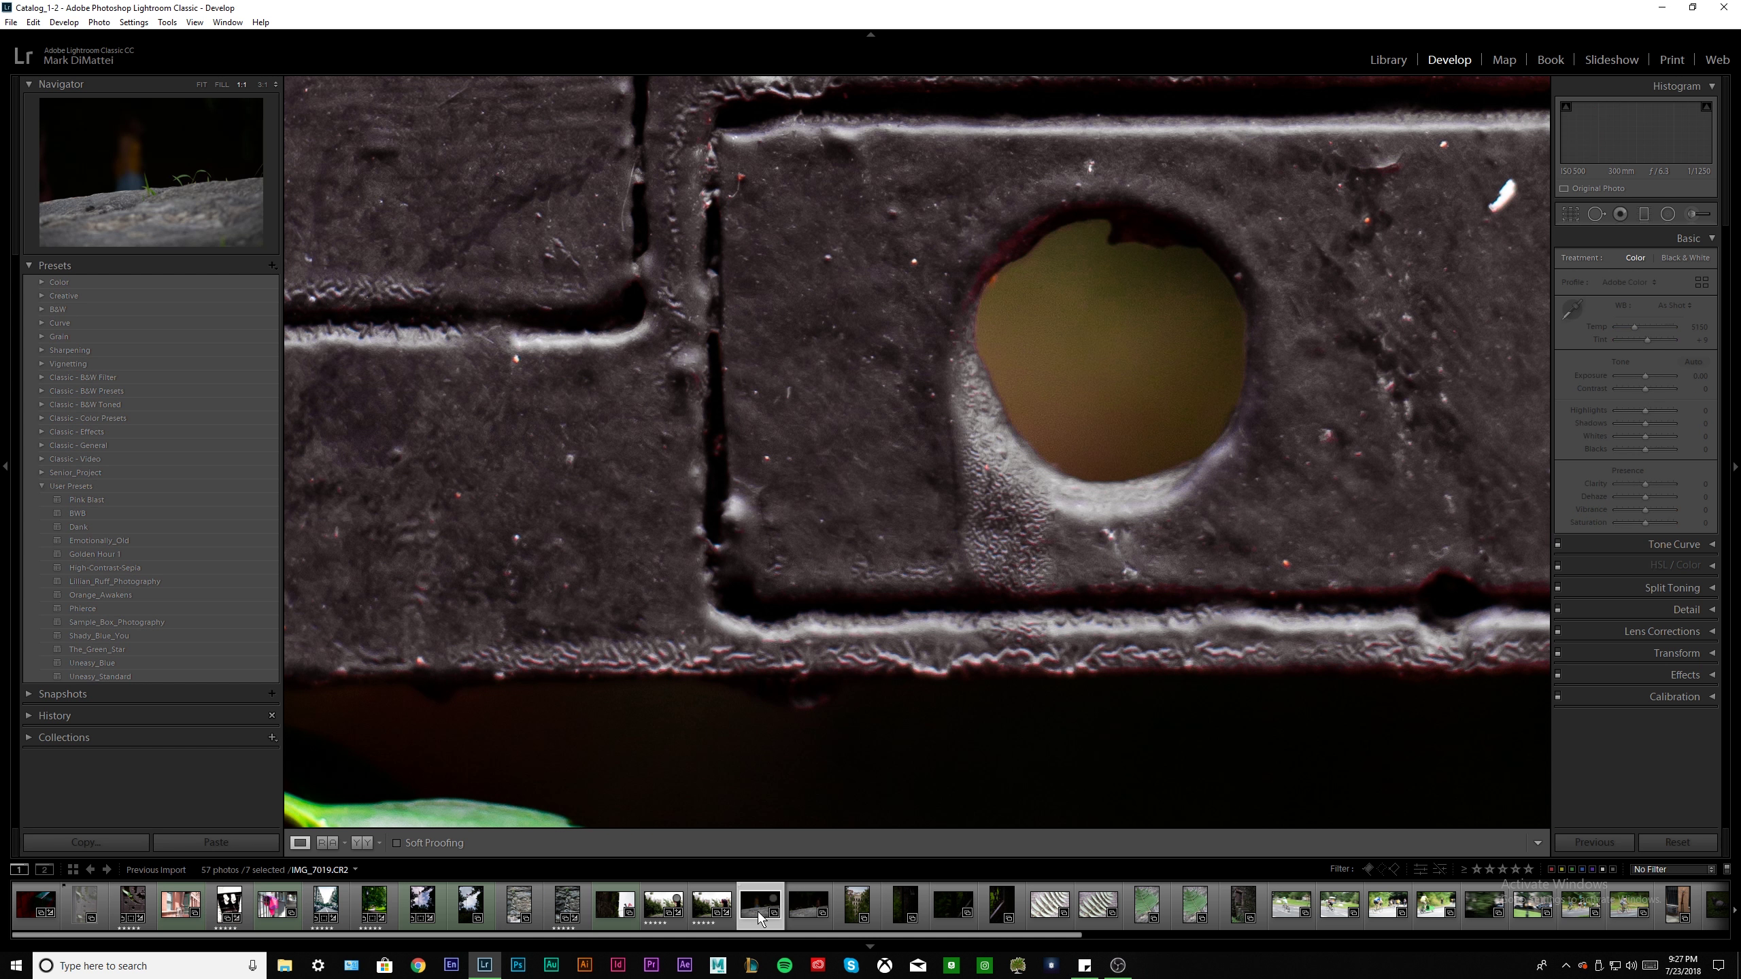
left_click(914, 661)
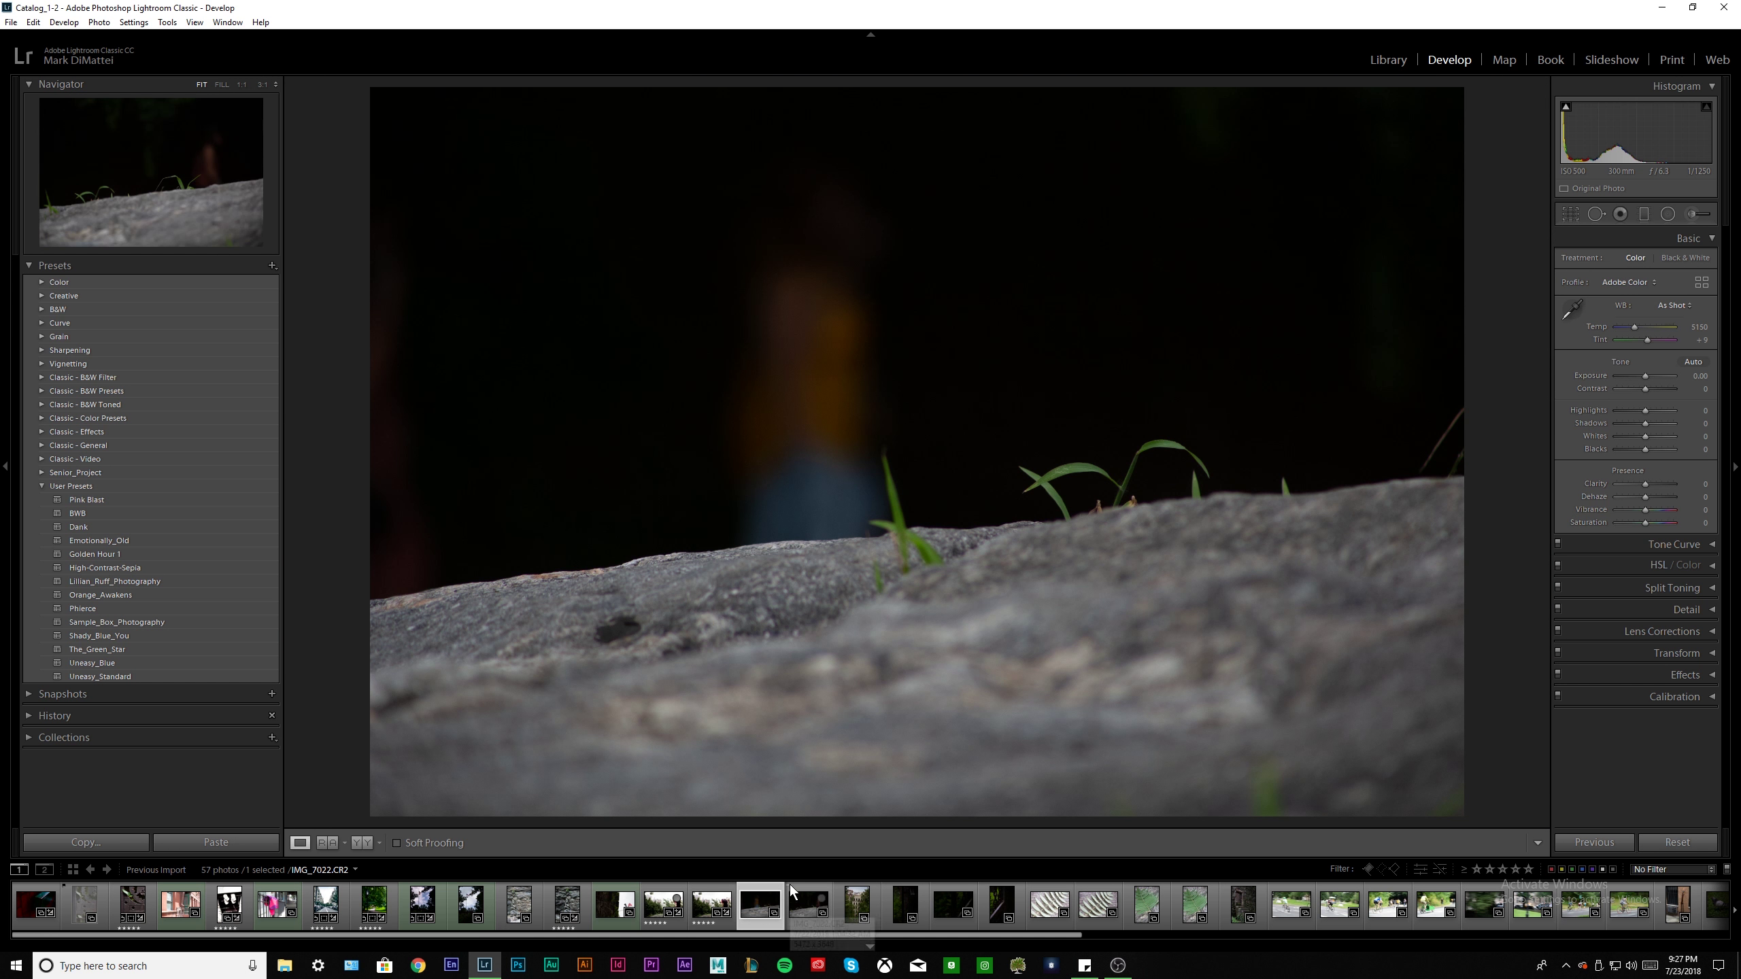
left_click(808, 912, "ctrl")
right_click(810, 906)
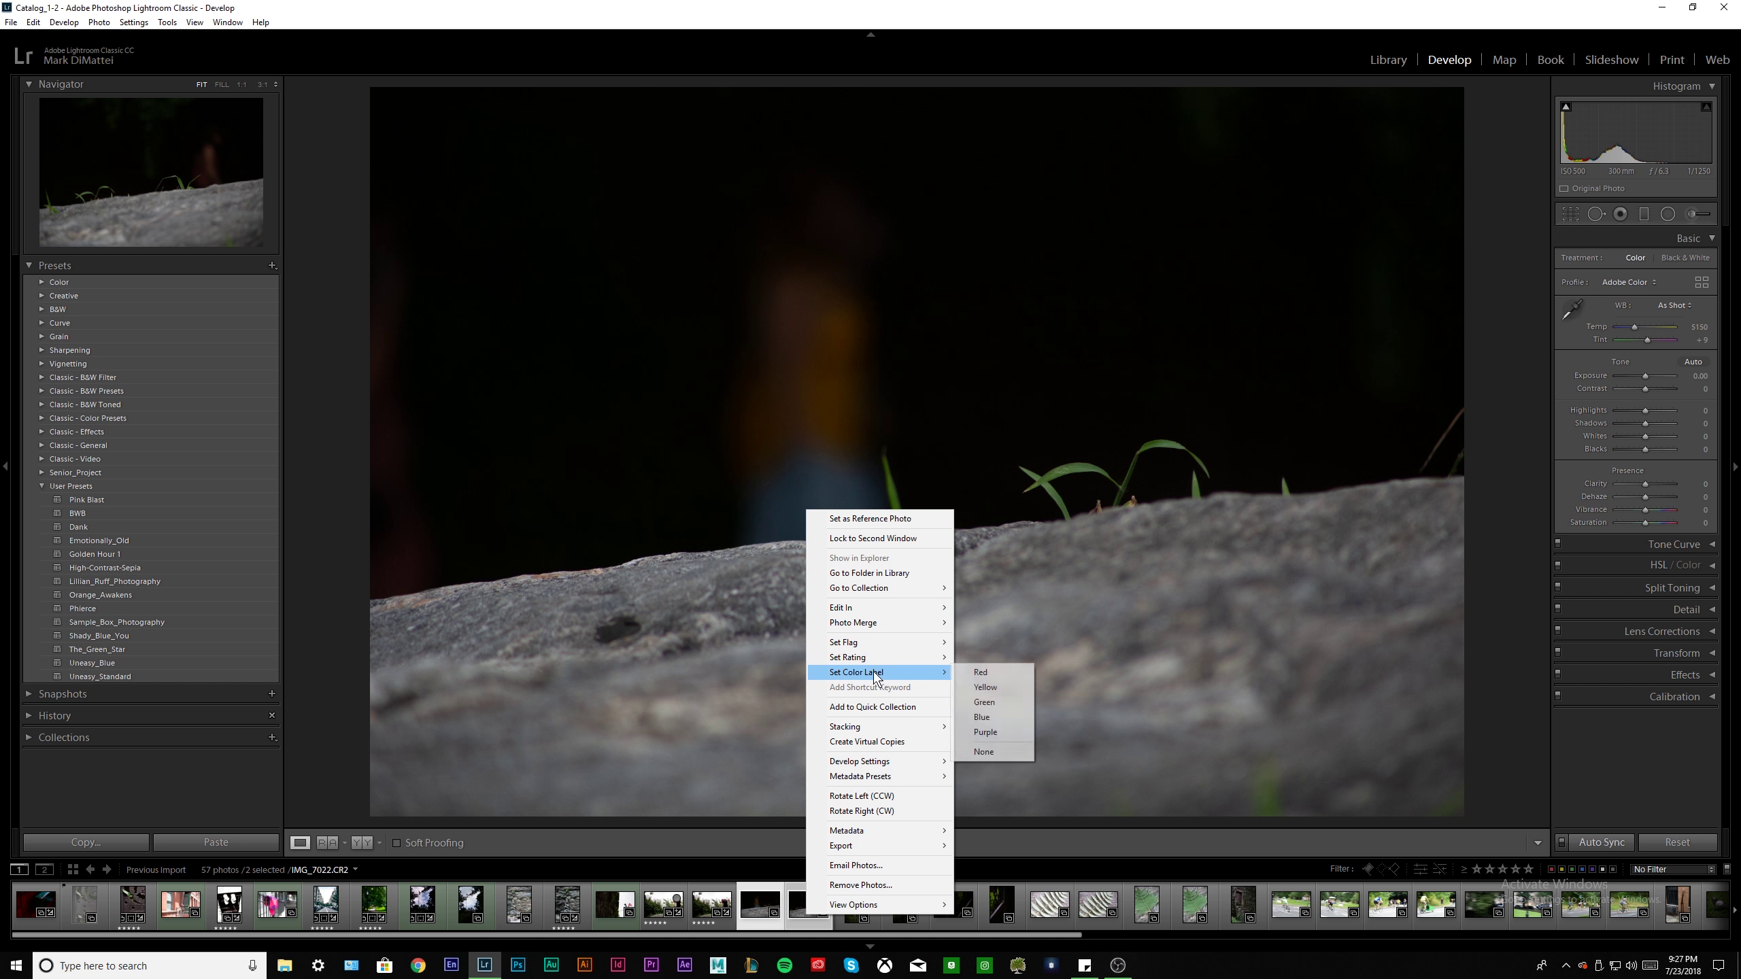
left_click(984, 703)
key("Right")
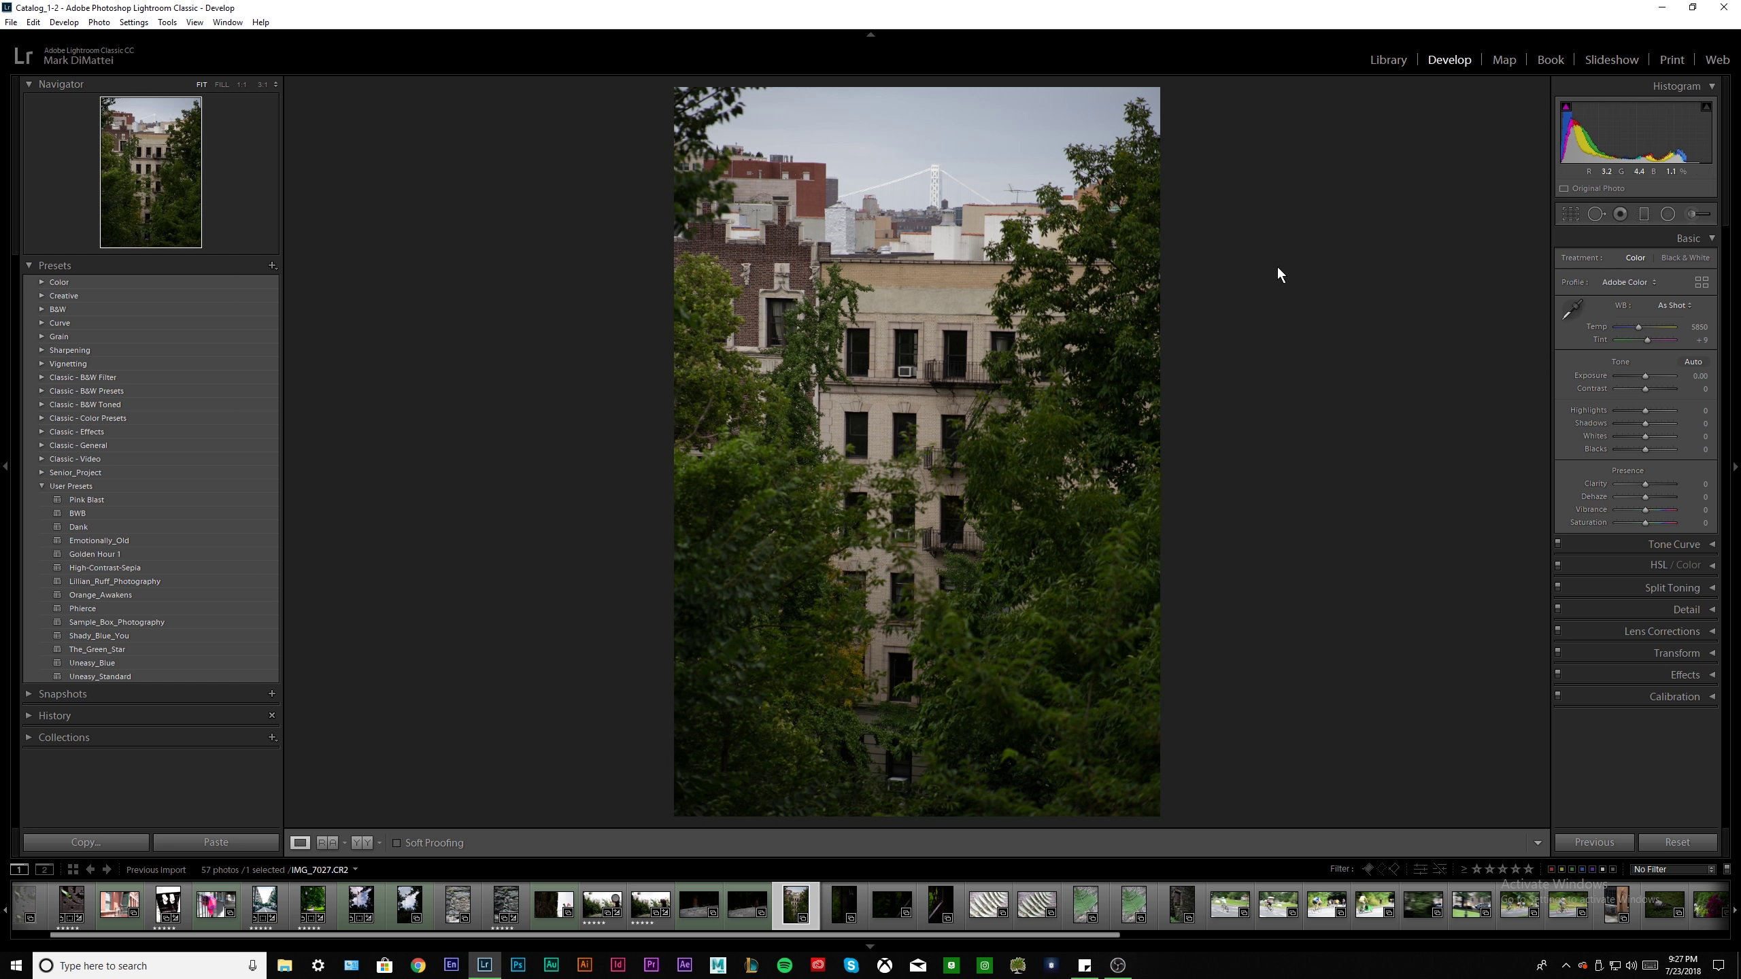
Straighten the apartment building photo with a very slight rotation of its crop and apply it
left_click(1565, 218)
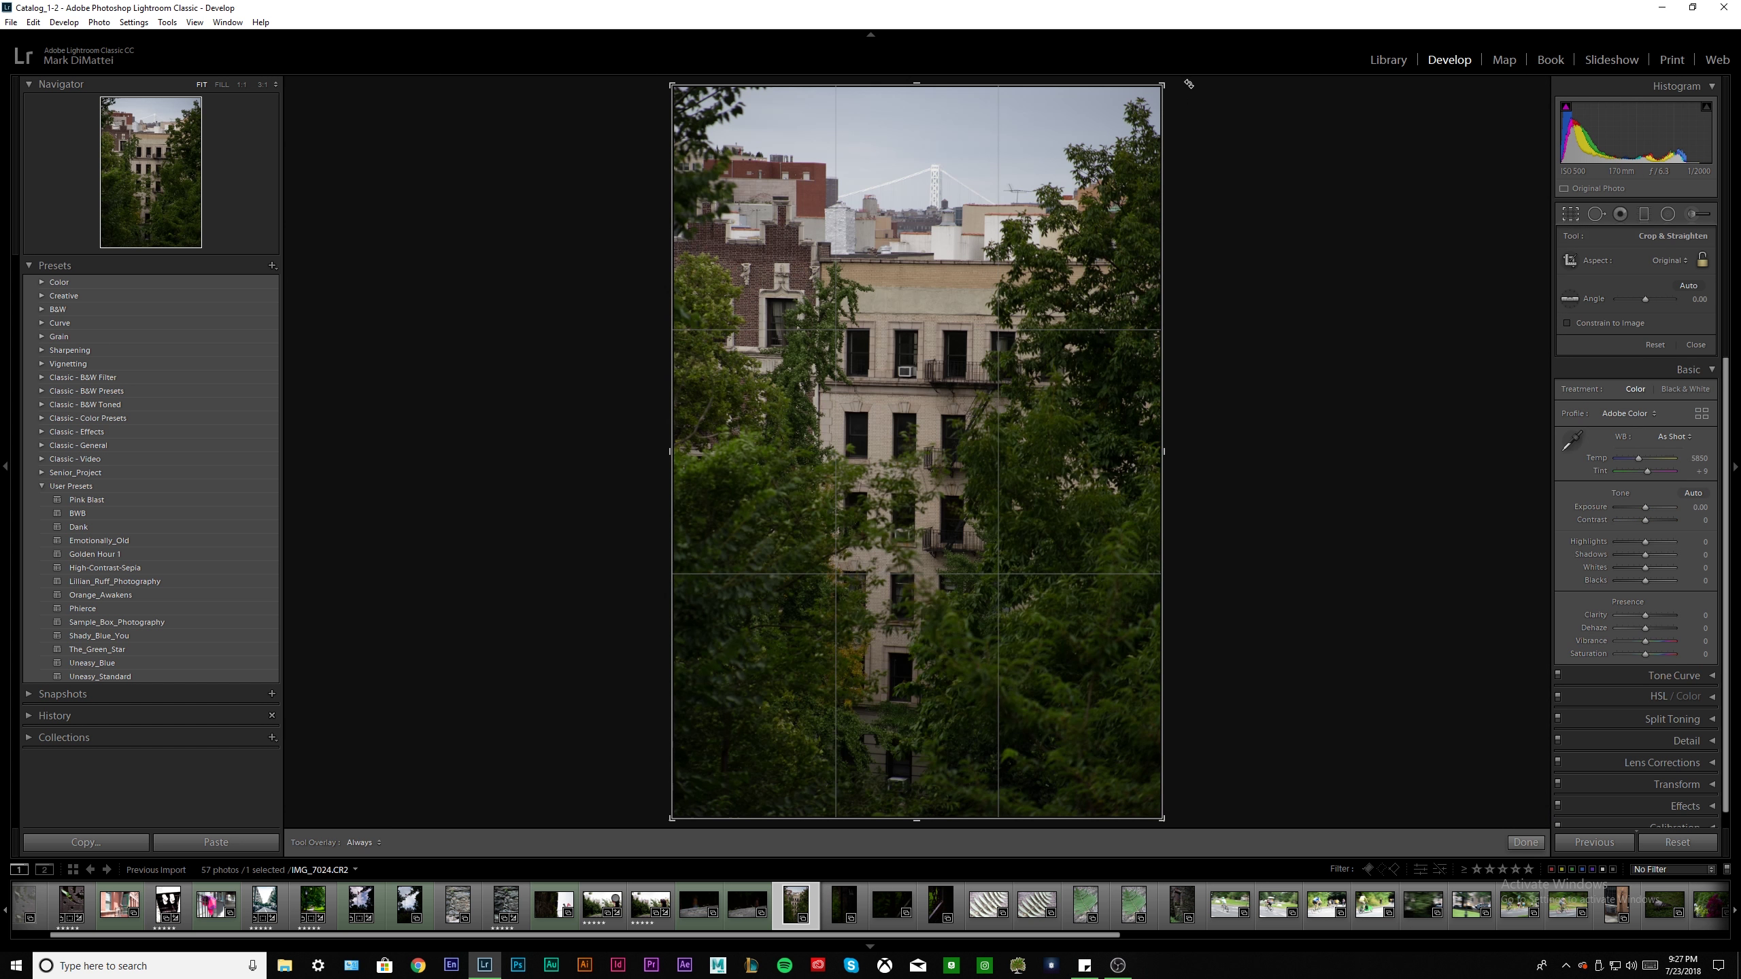
left_click_drag(1189, 85, 1186, 87)
key("Return")
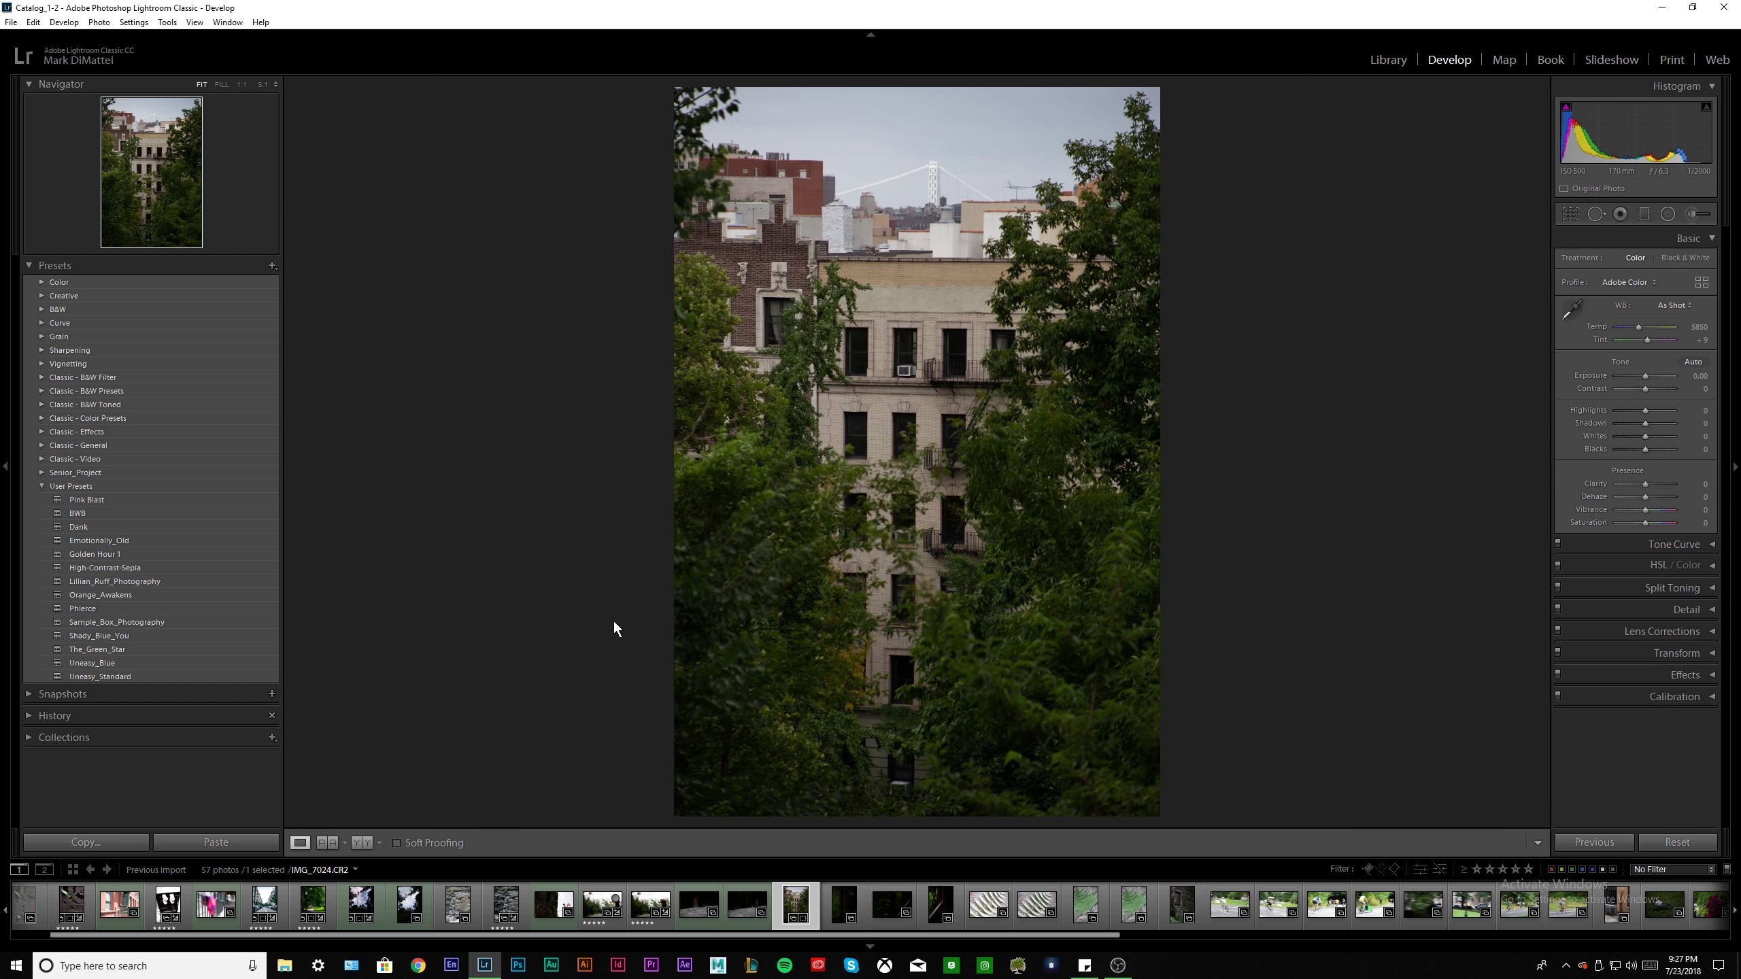
Copy the develop settings from the edited photo of the lamp post beside the park path
left_click(313, 894)
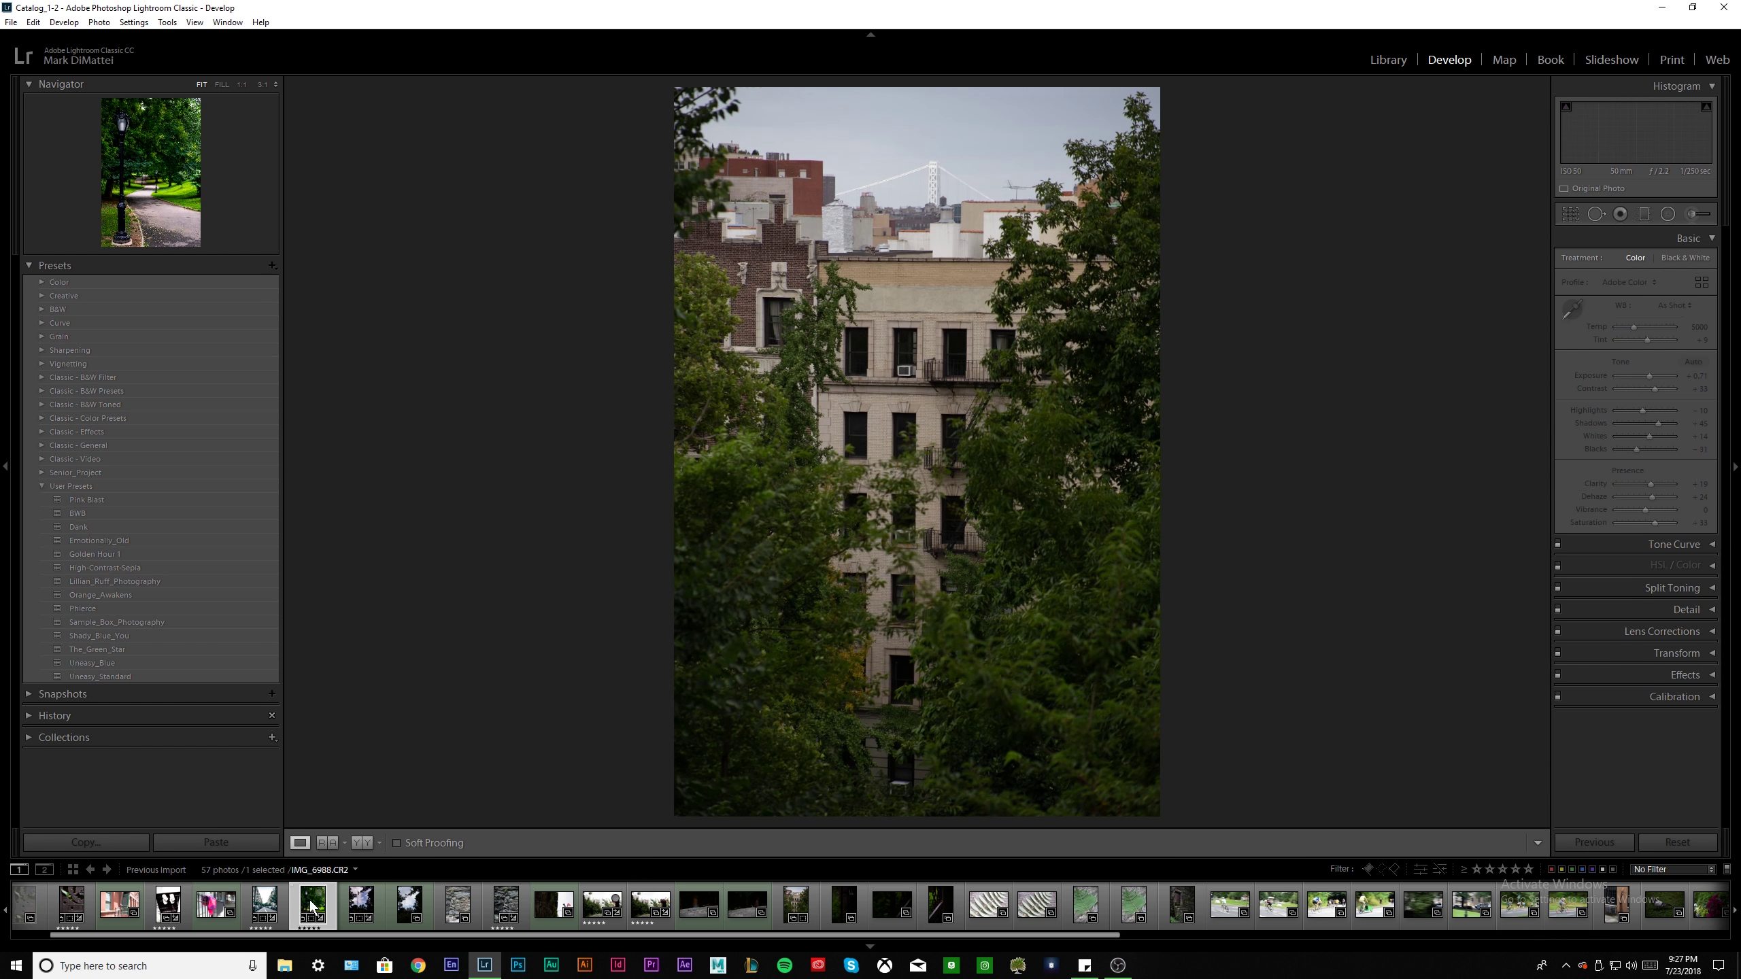
right_click(315, 891)
mouse_move(411, 745)
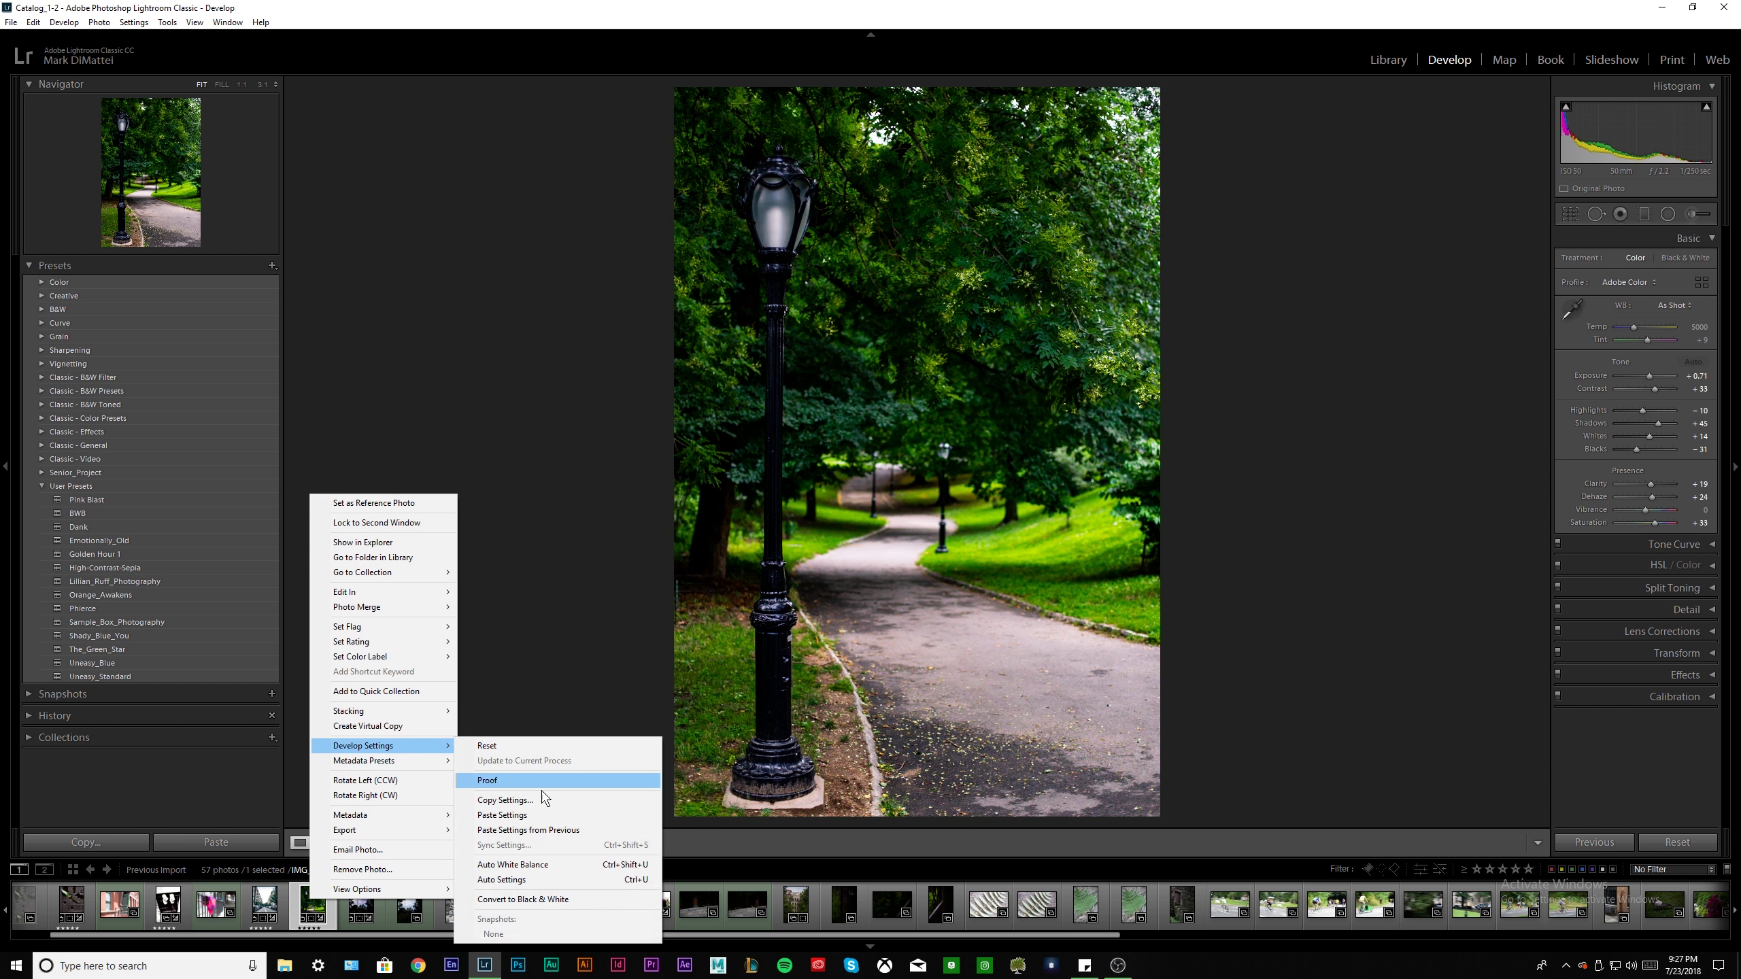
left_click(561, 799)
left_click(831, 635)
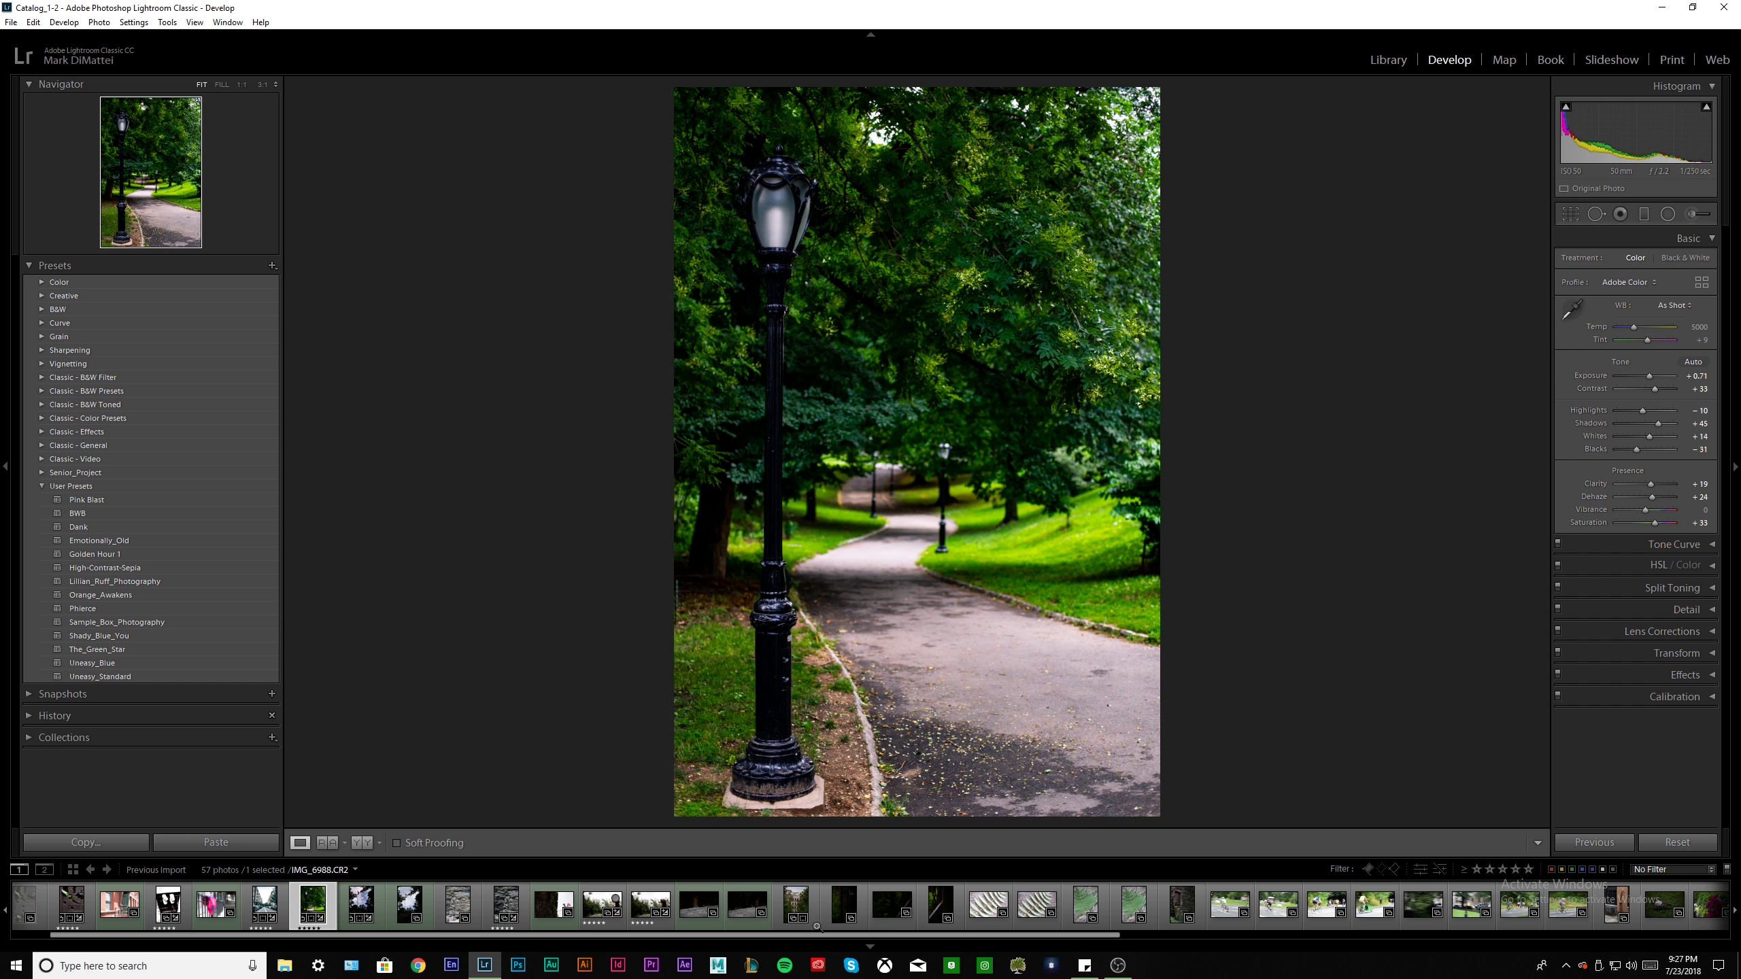
Paste the copied develop settings onto the photo of the apartment building behind trees
left_click(795, 902)
right_click(795, 900)
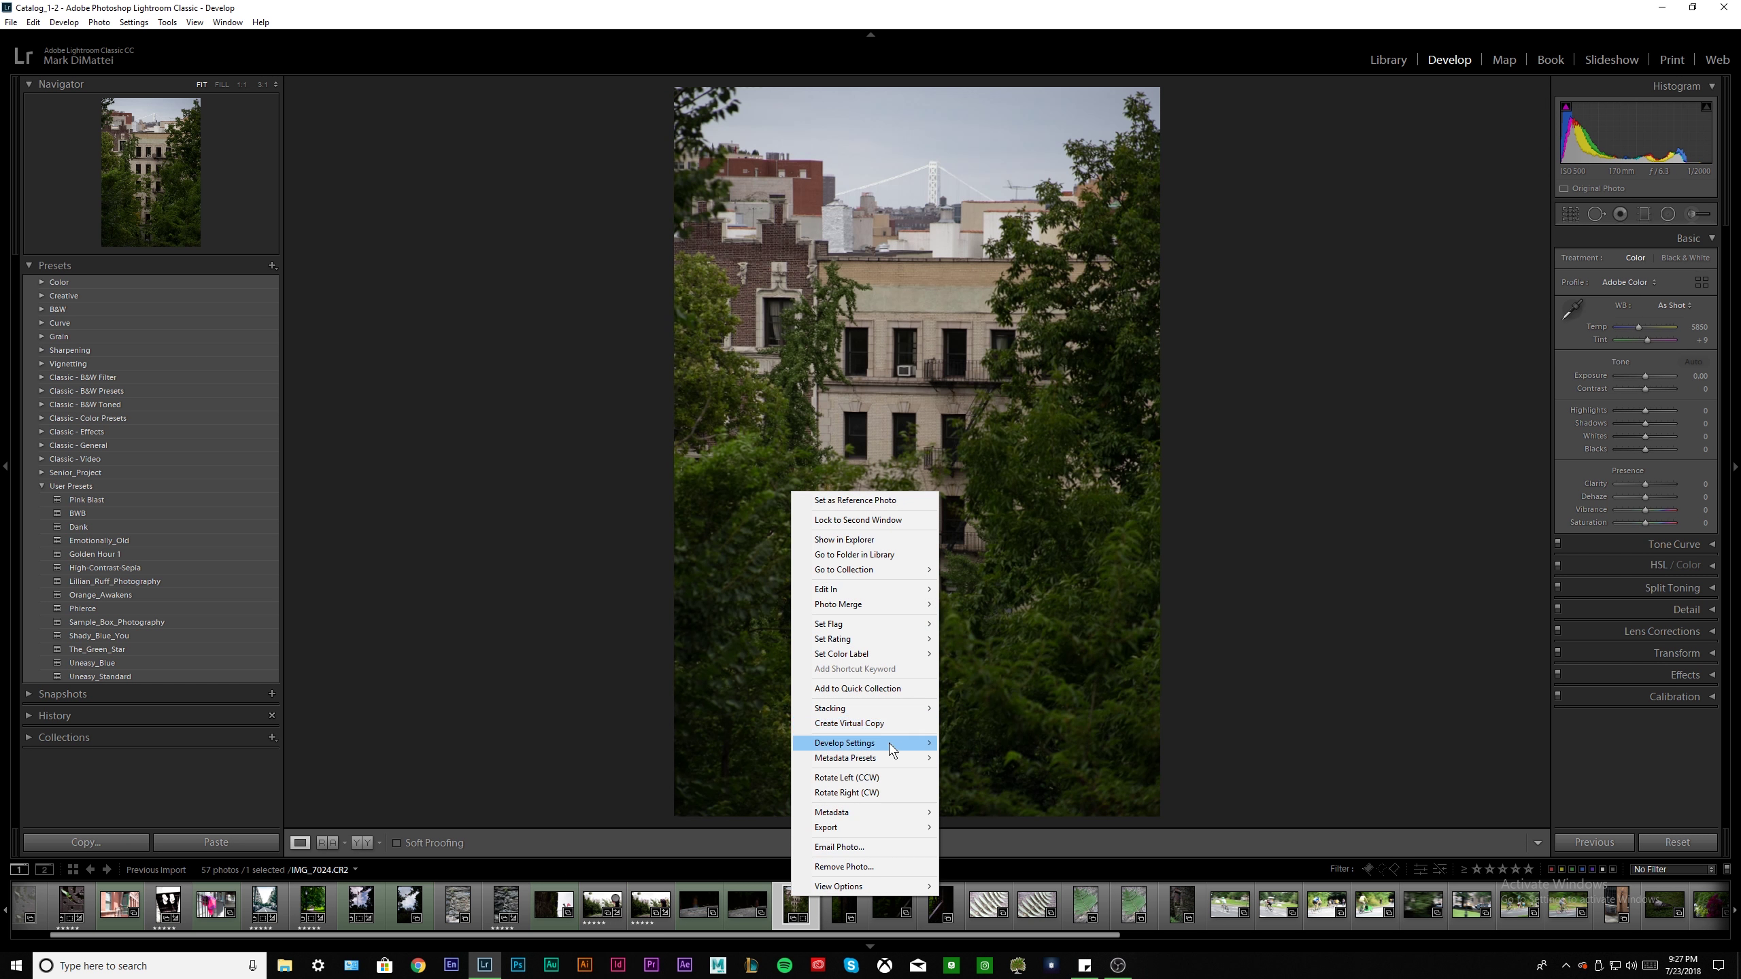
mouse_move(890, 745)
left_click(993, 812)
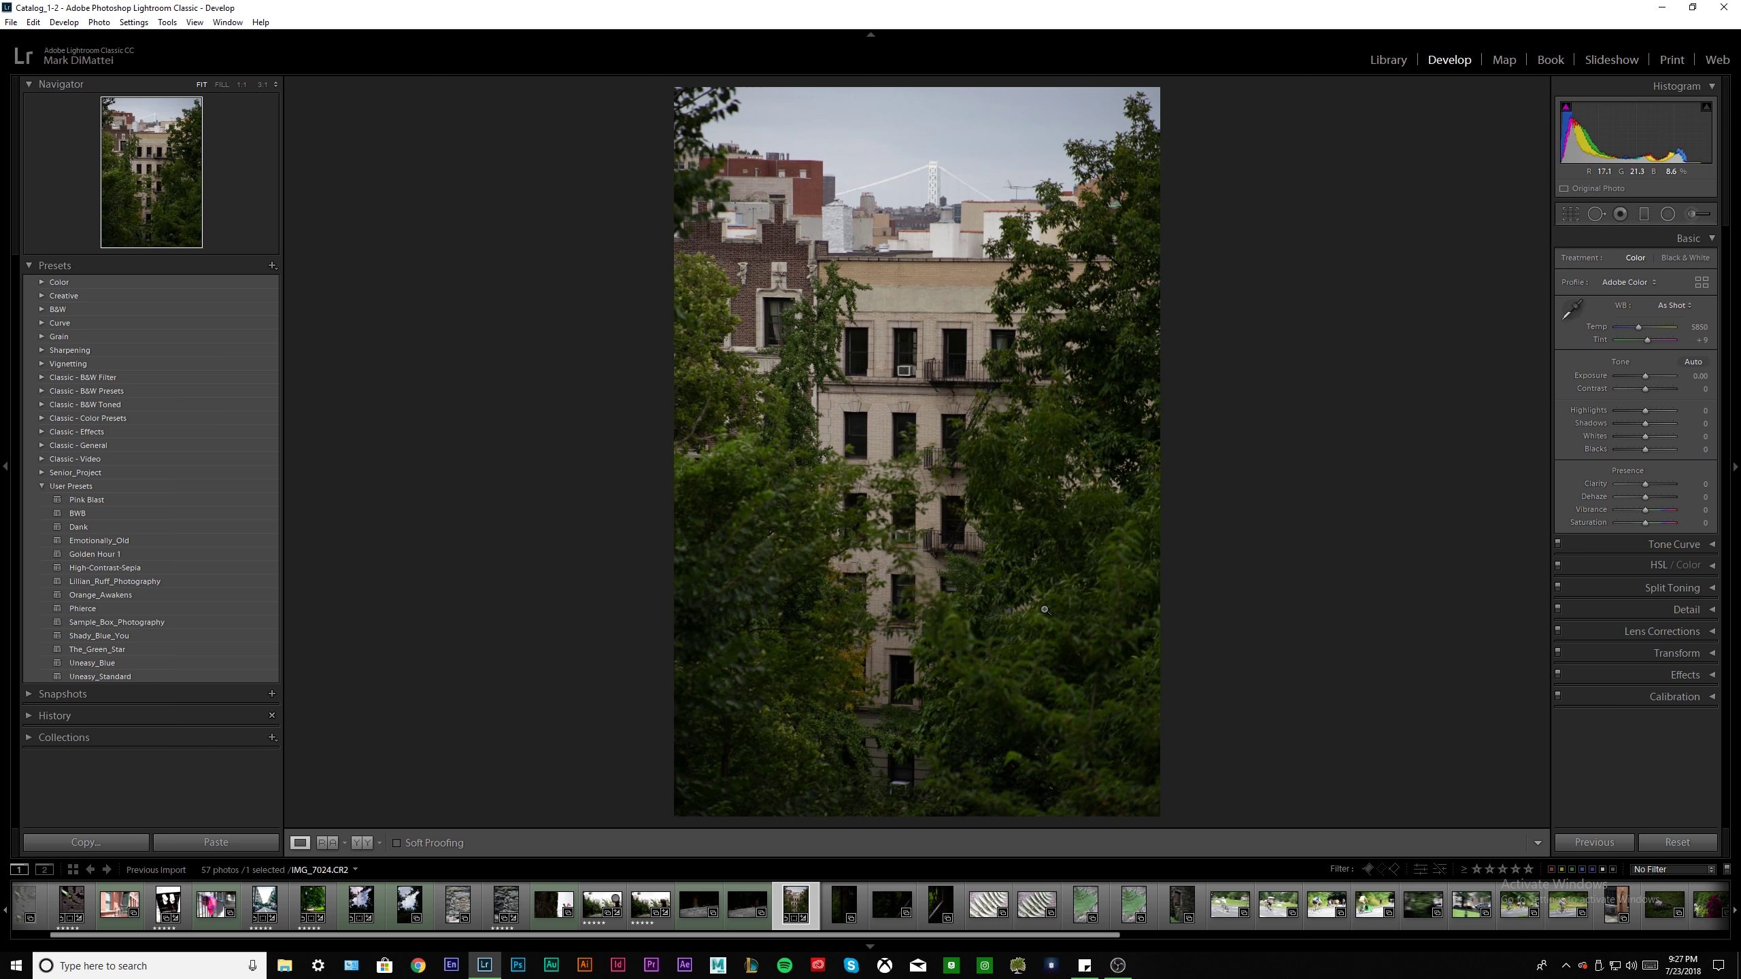
right_click(795, 912)
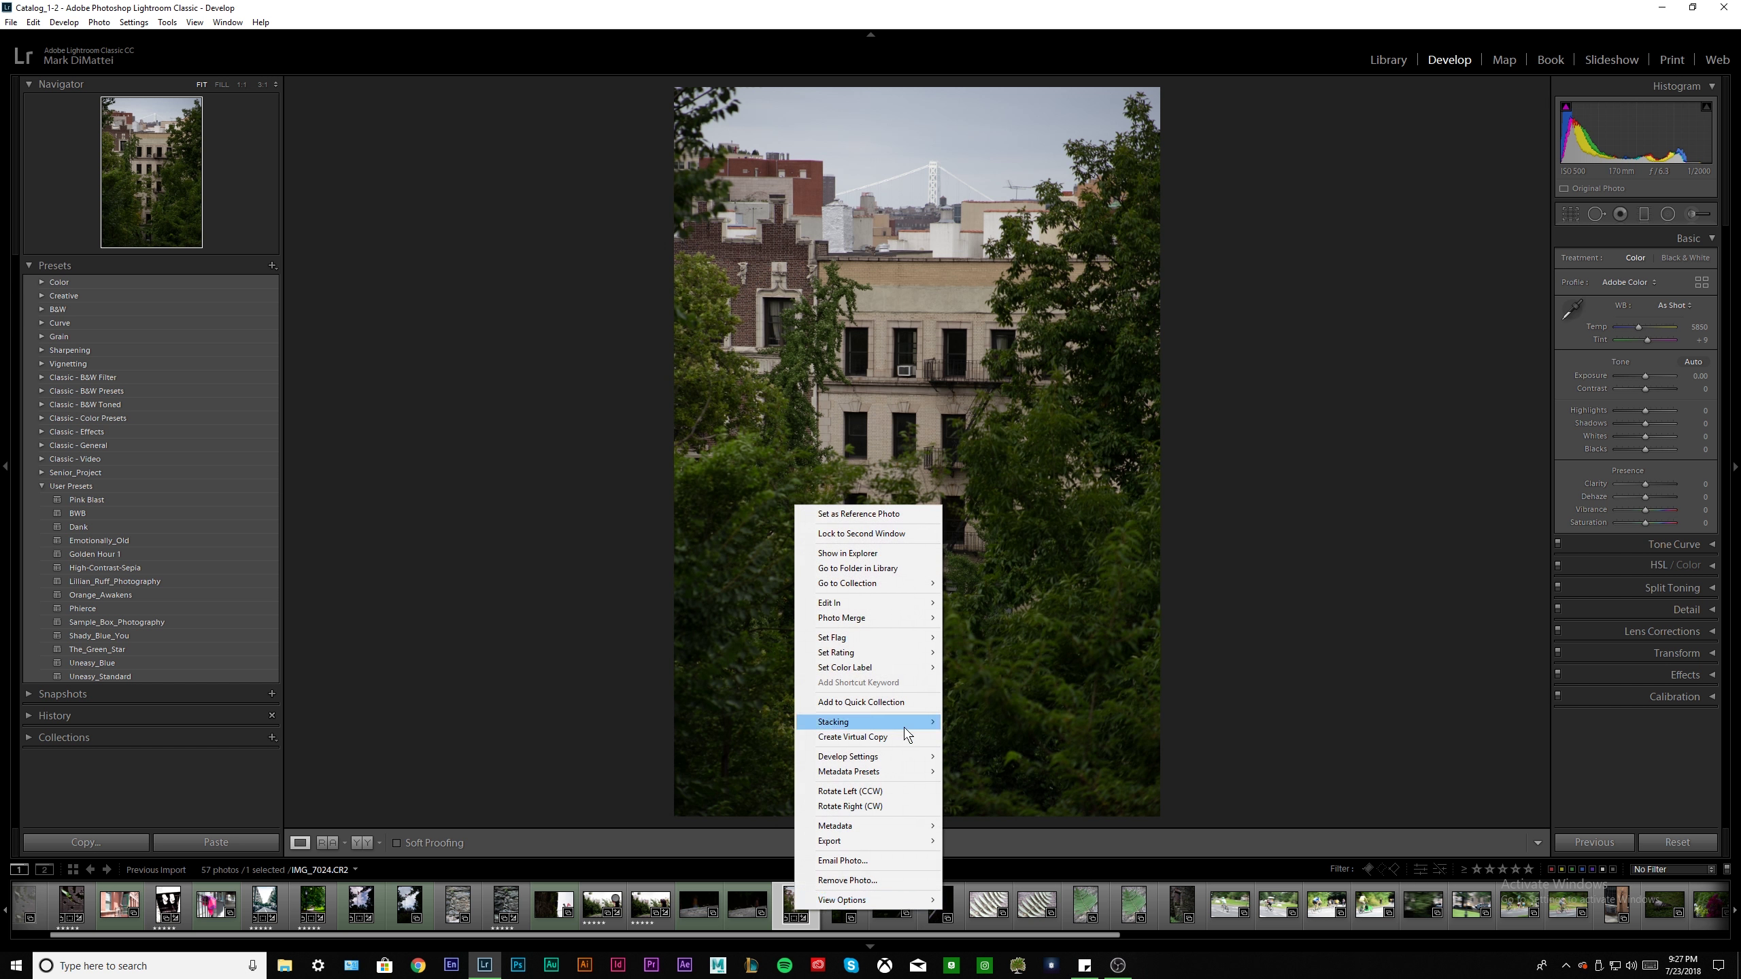
mouse_move(872, 760)
left_click(1008, 821)
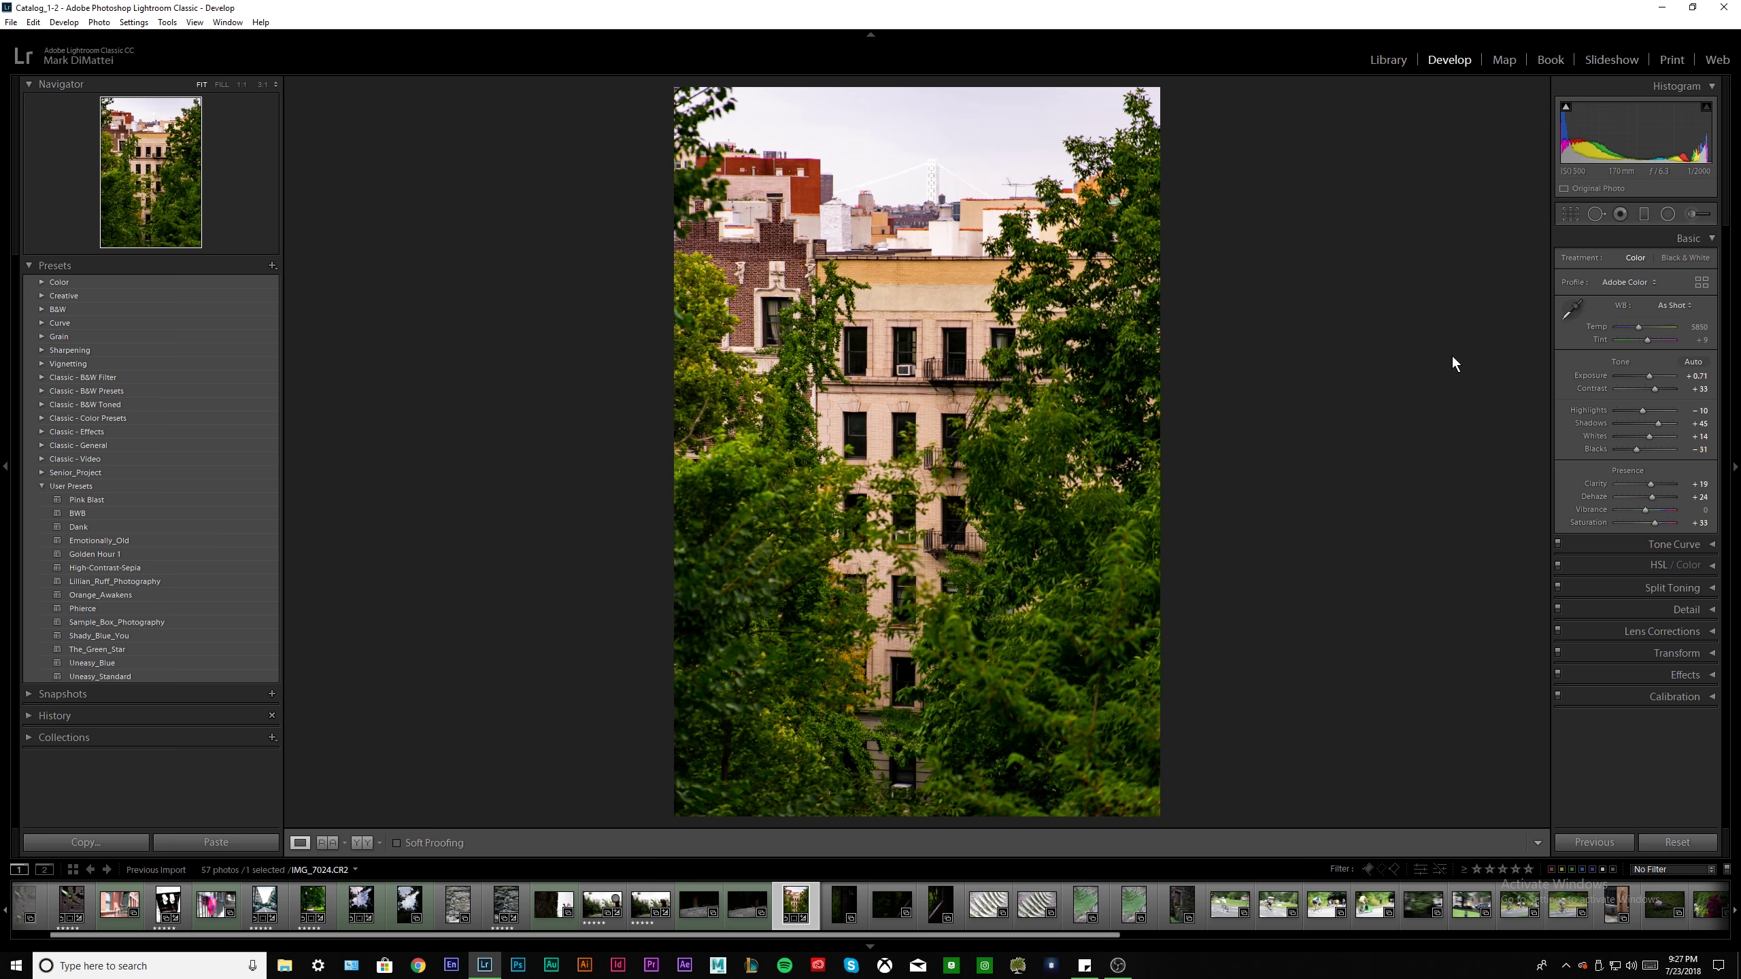
Reset the apartment photo's saturation and dehaze to 0, lower highlights to -69, and set clarity to +24
left_click(1711, 239)
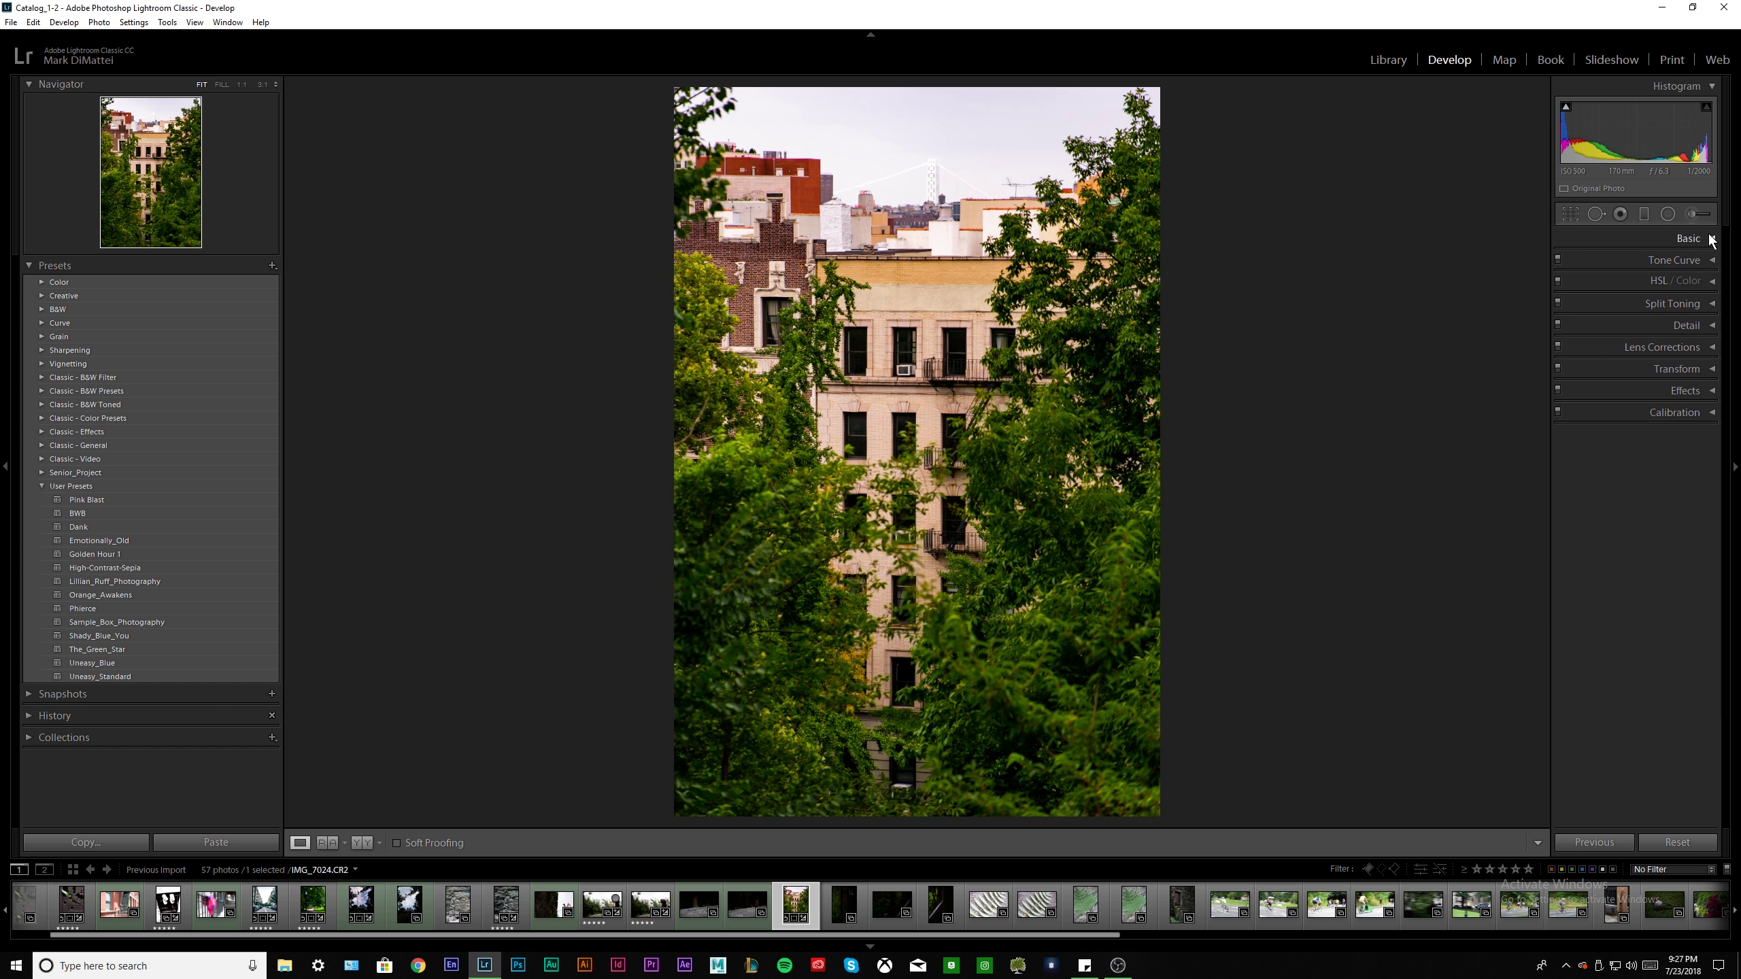
left_click(1711, 238)
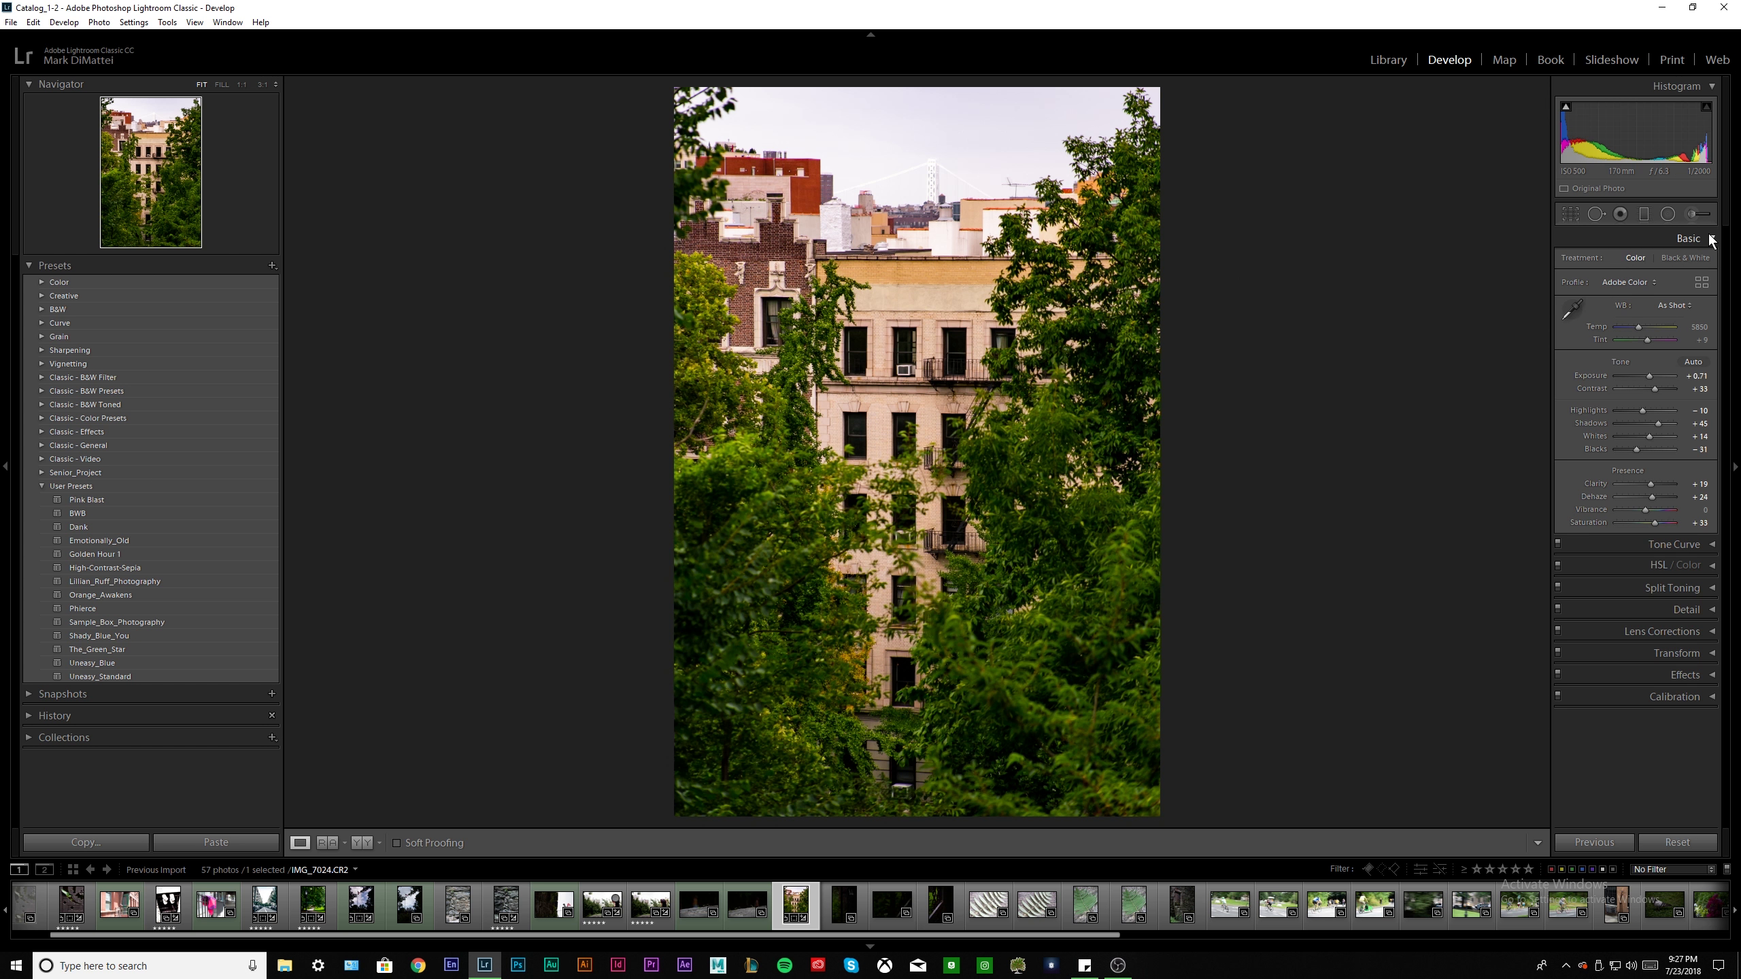
double_click(1589, 524)
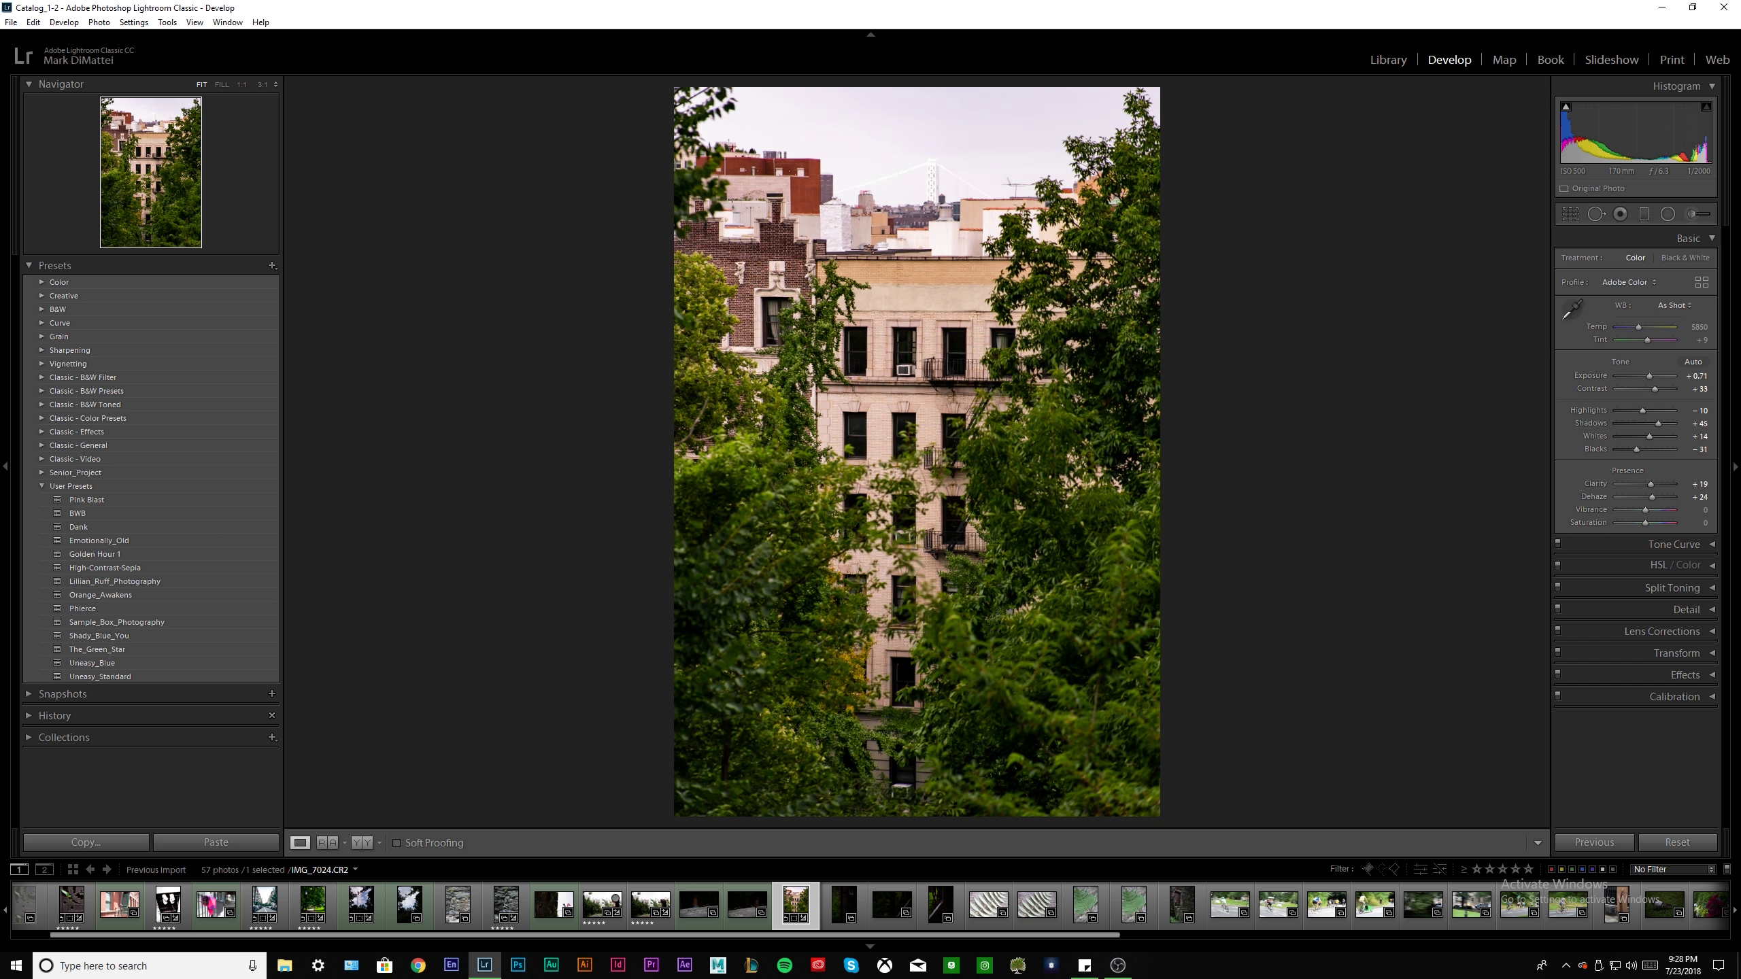
left_click(1712, 239)
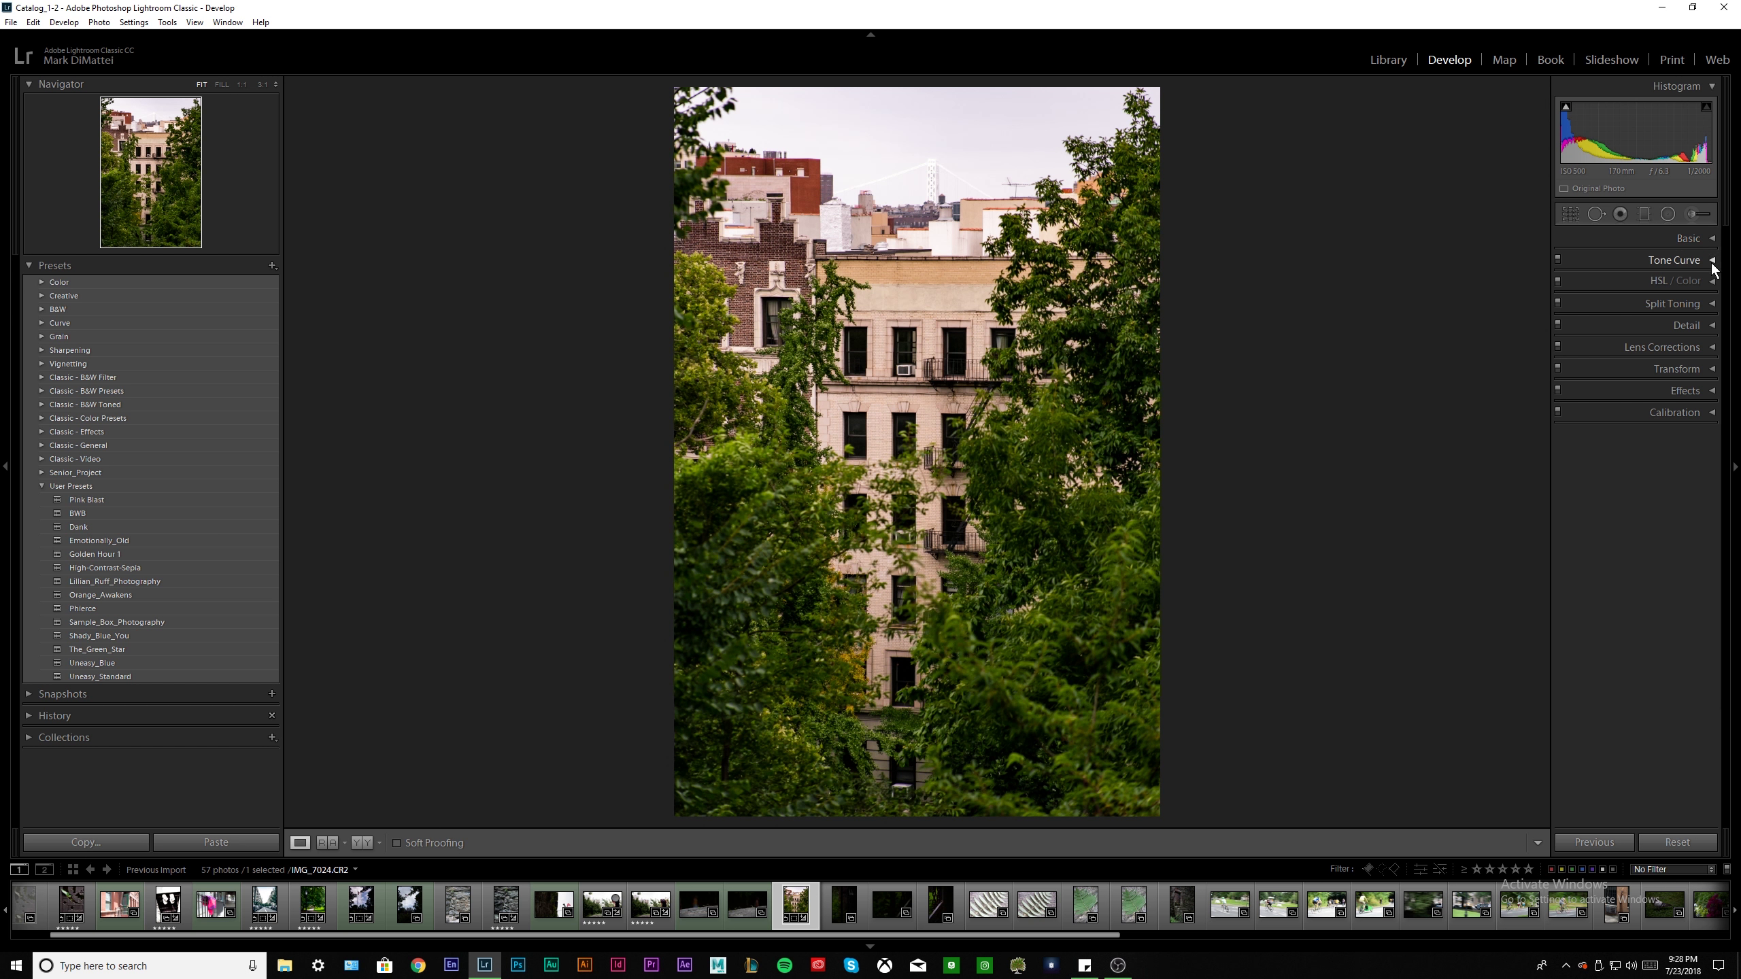
left_click(1712, 238)
left_click_drag(1645, 410, 1626, 412)
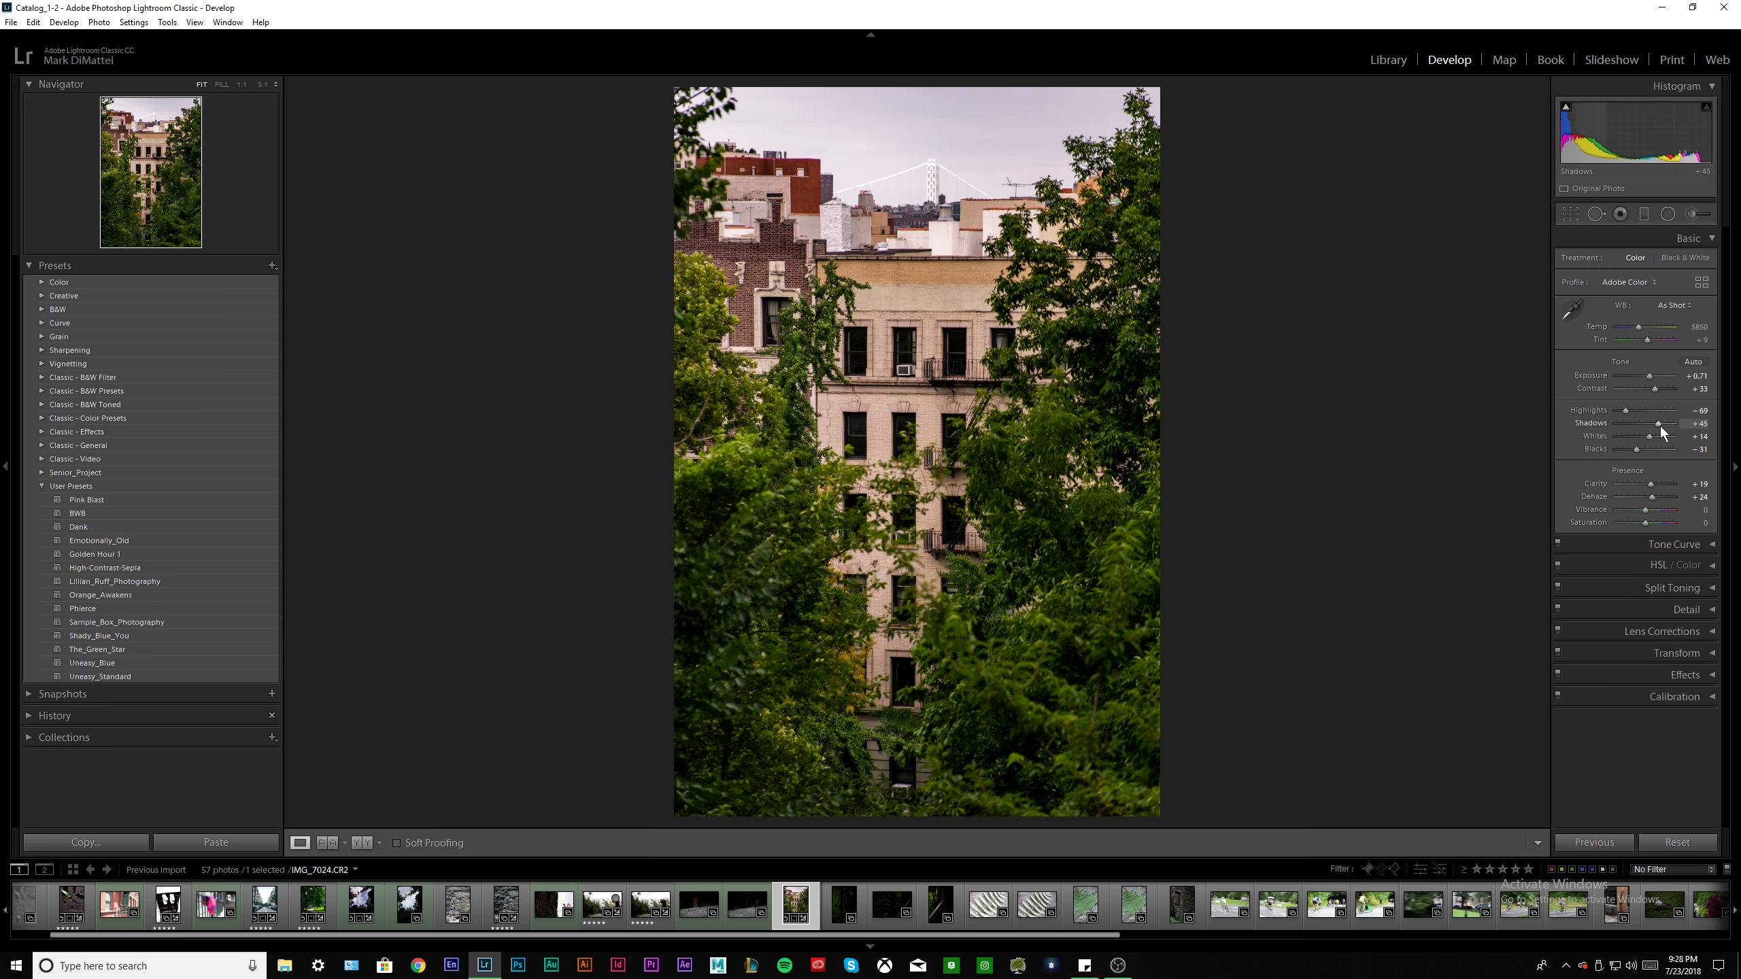
left_click_drag(1630, 452, 1635, 452)
double_click(1597, 496)
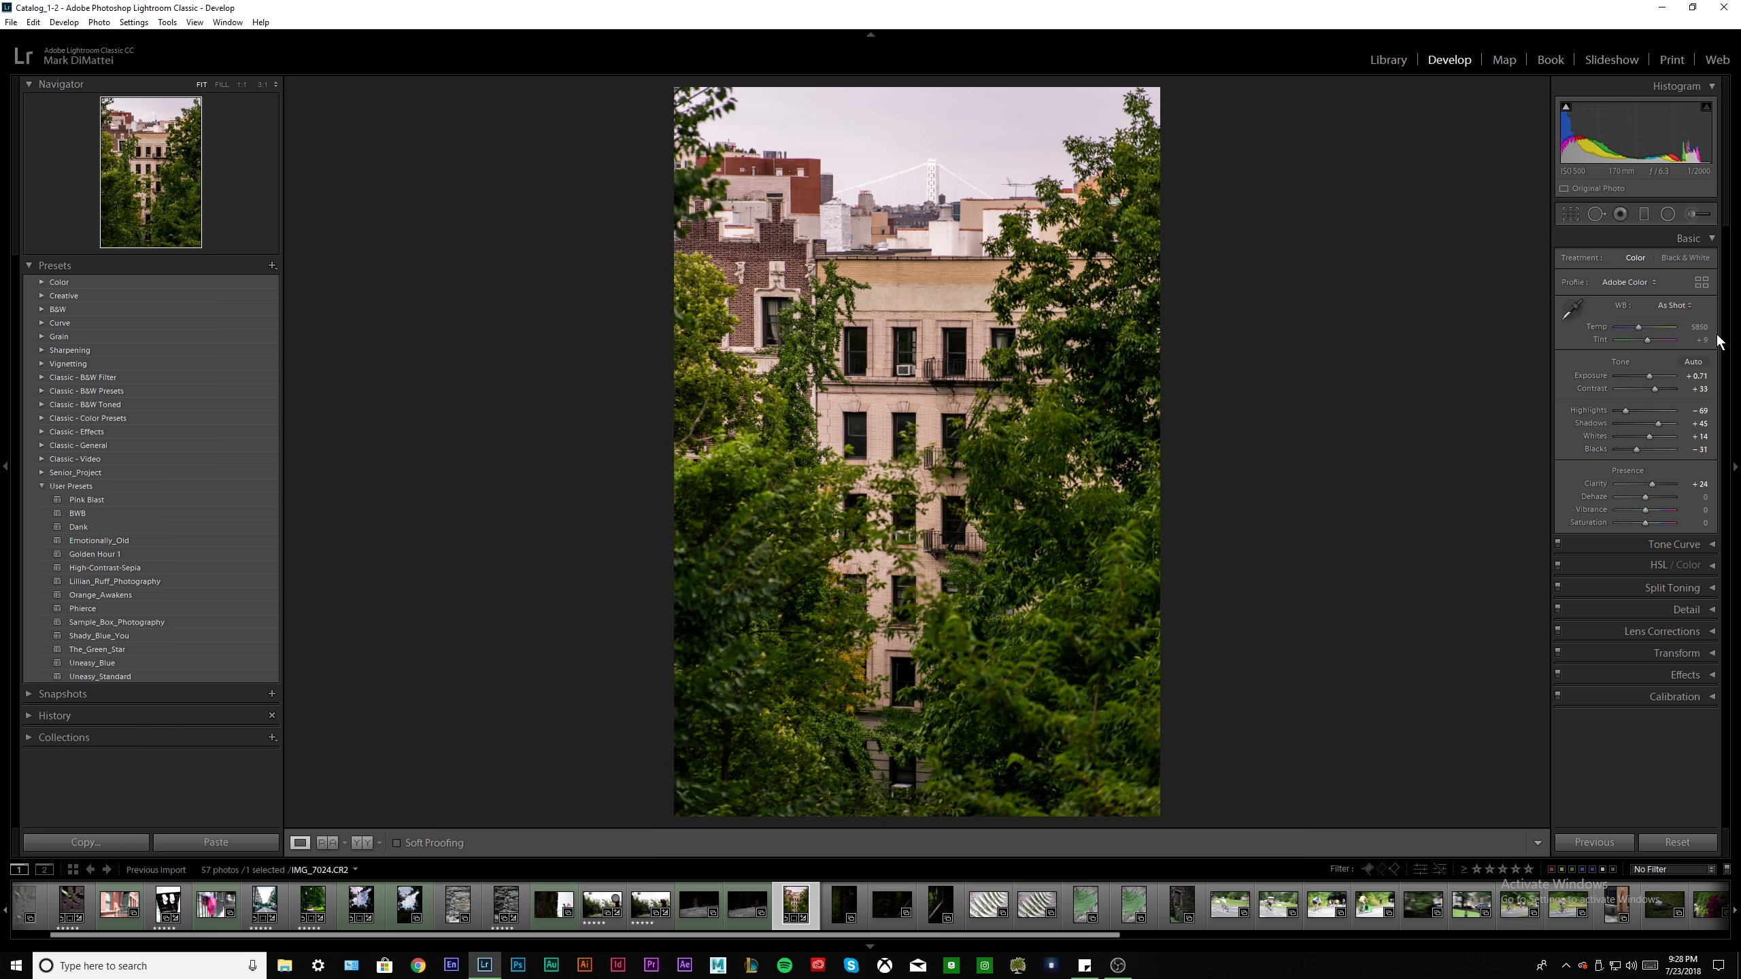
Adjust the photo's HSL saturation to red +33, orange -47, yellow -40 and blue +56
left_click(1692, 238)
left_click(1702, 260)
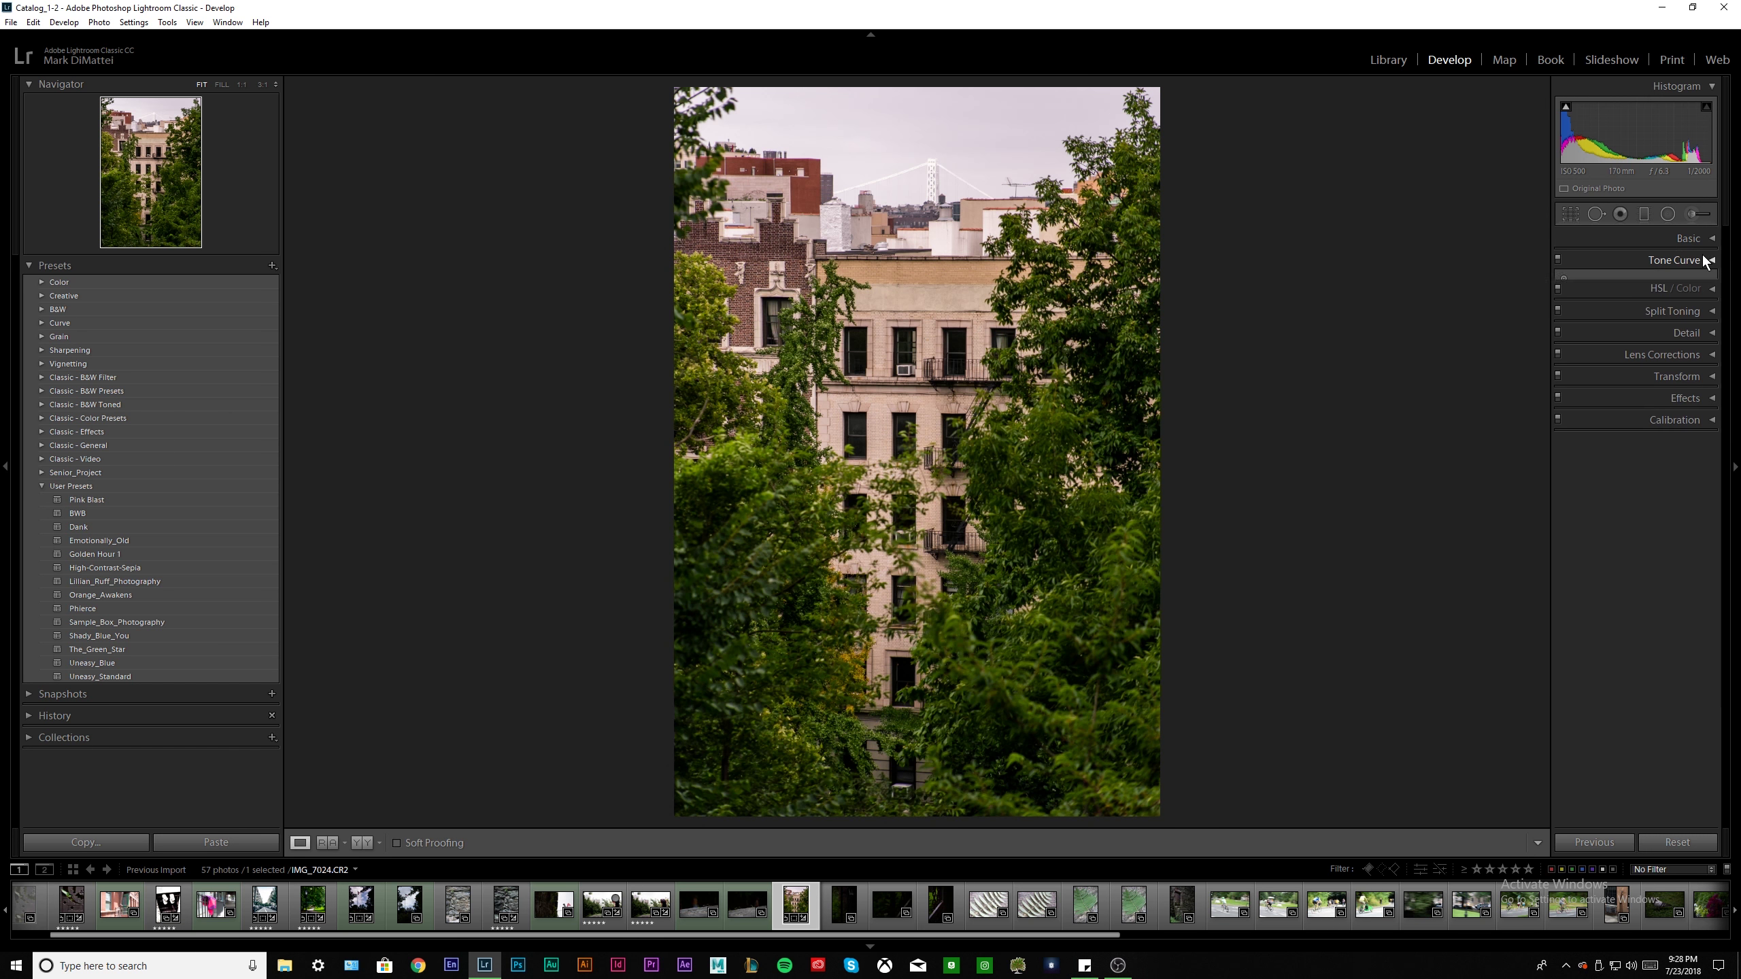
left_click(1702, 260)
left_click(1713, 280)
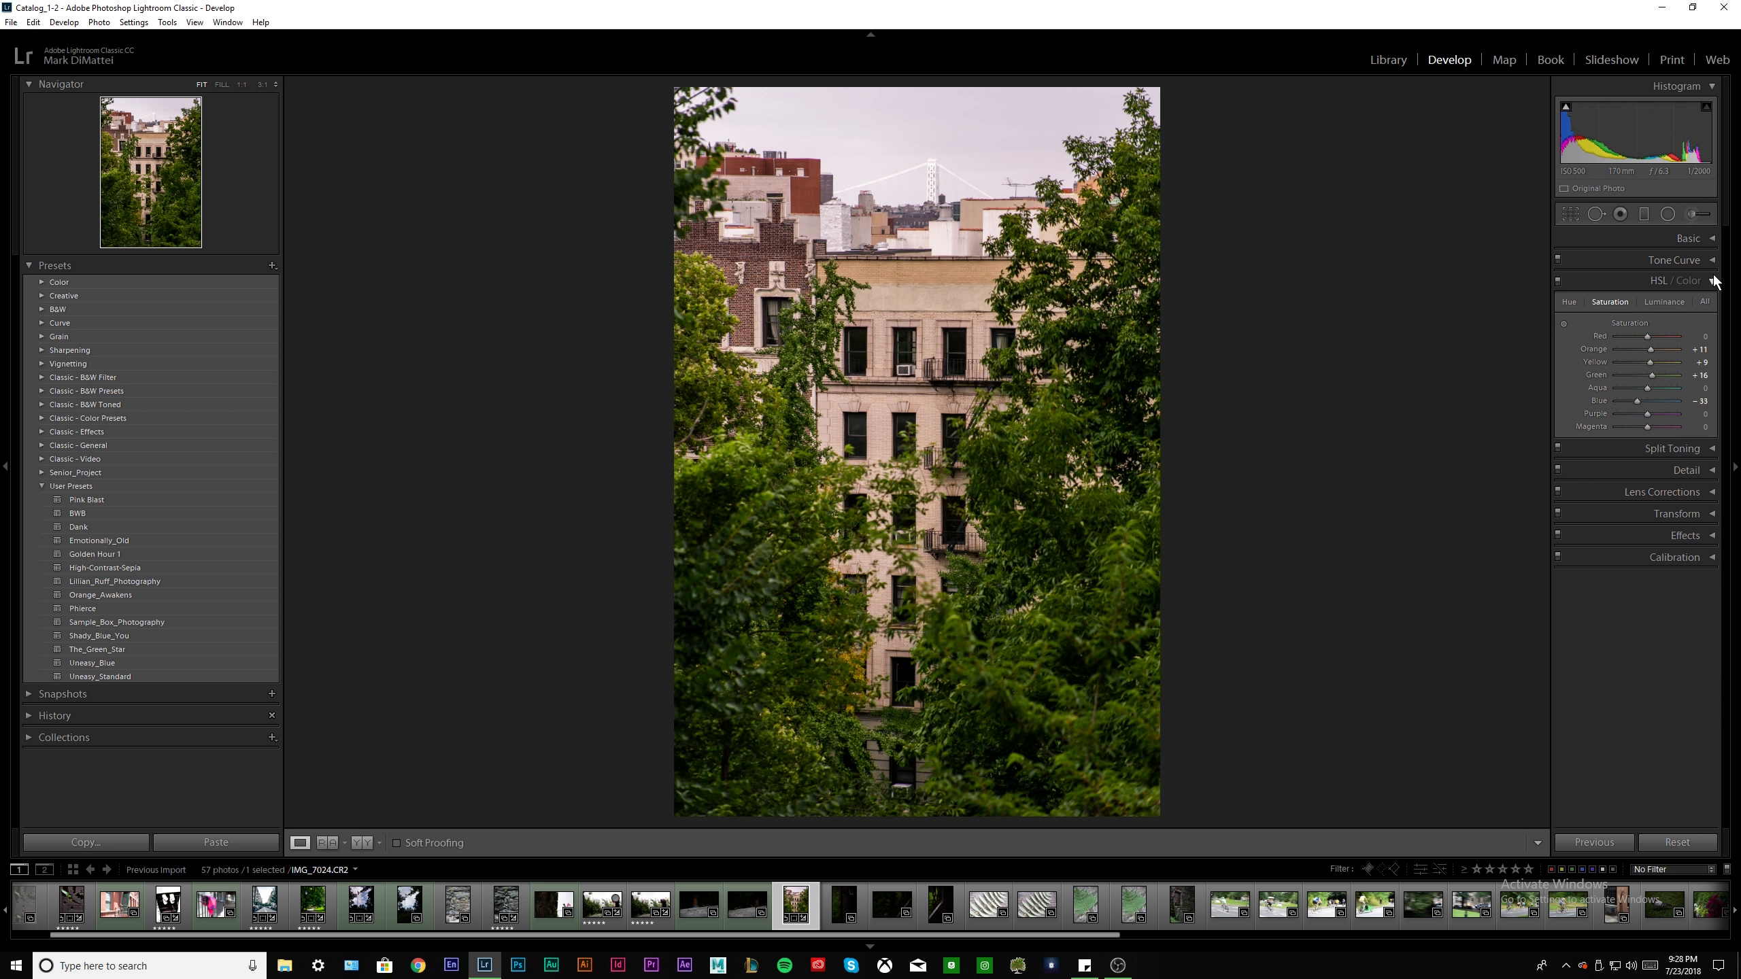
left_click(1627, 354)
mouse_move(1664, 401)
left_mouse_down()
mouse_move(1579, 403)
mouse_move(1715, 420)
mouse_move(1663, 414)
left_mouse_up()
left_click_drag(1640, 366, 1632, 364)
Shift the photo's HSL hues, setting red to -100 and moving yellow and green toward positive values
left_click(1568, 302)
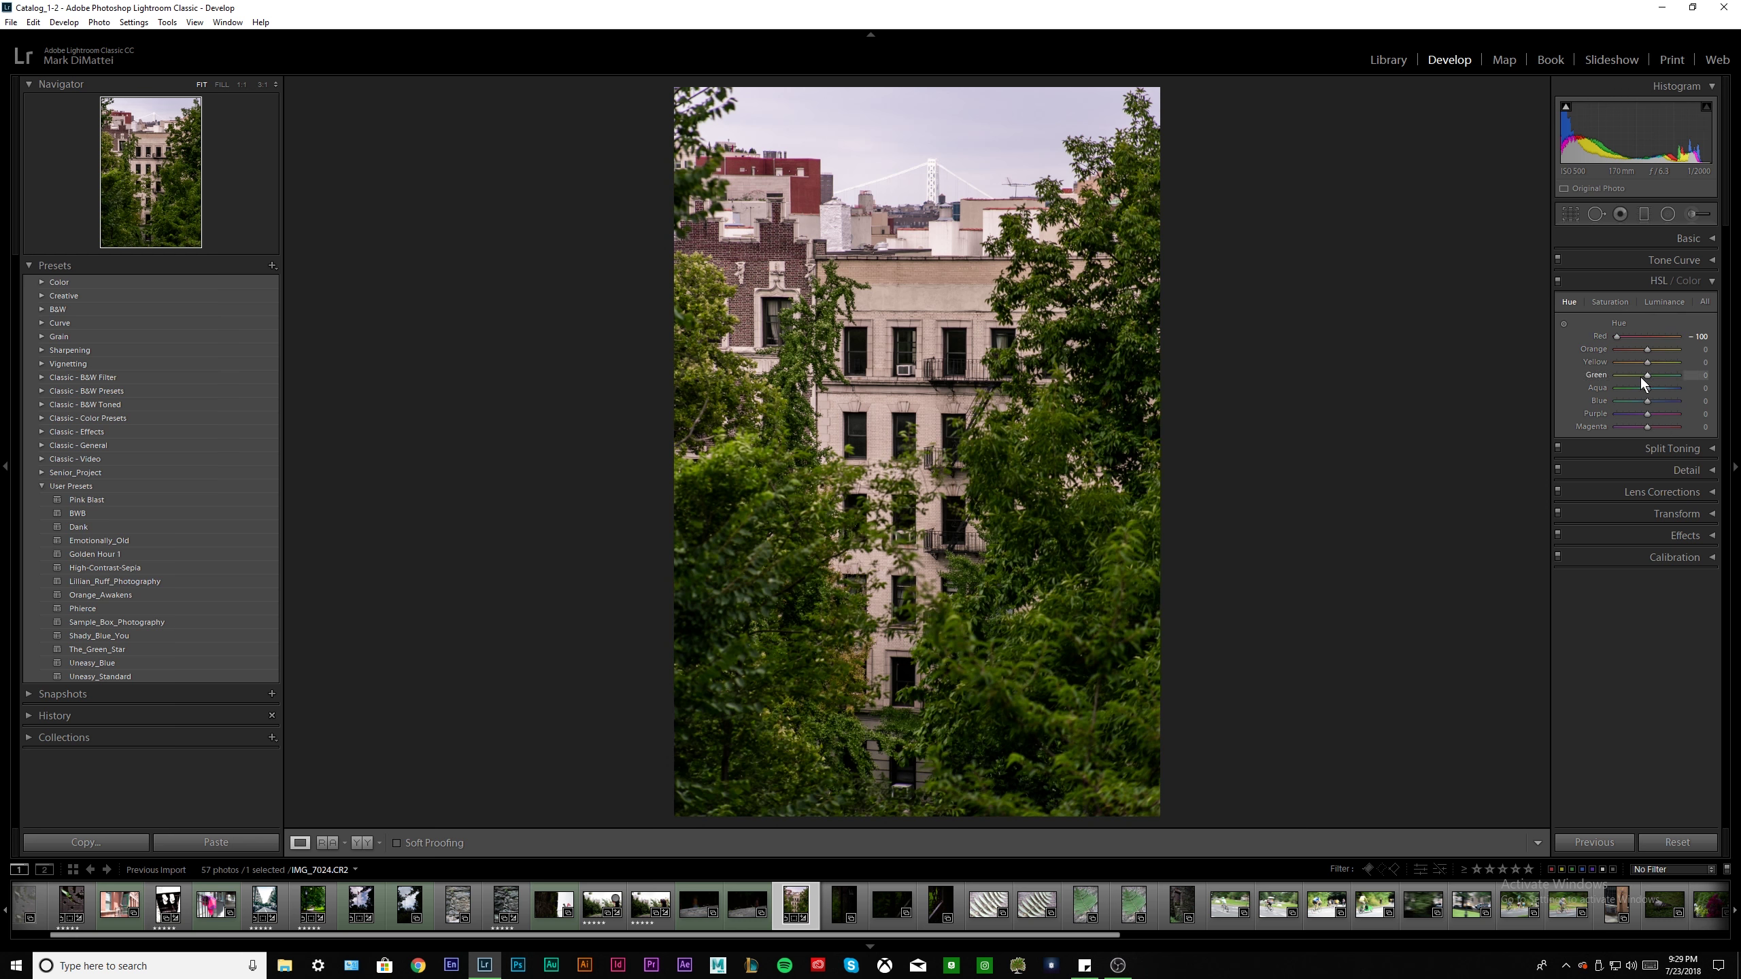
left_click(1663, 368)
left_click(1656, 376)
Brighten the greens to an HSL luminance of +29 and raise the luminance of the reds
left_click(1625, 303)
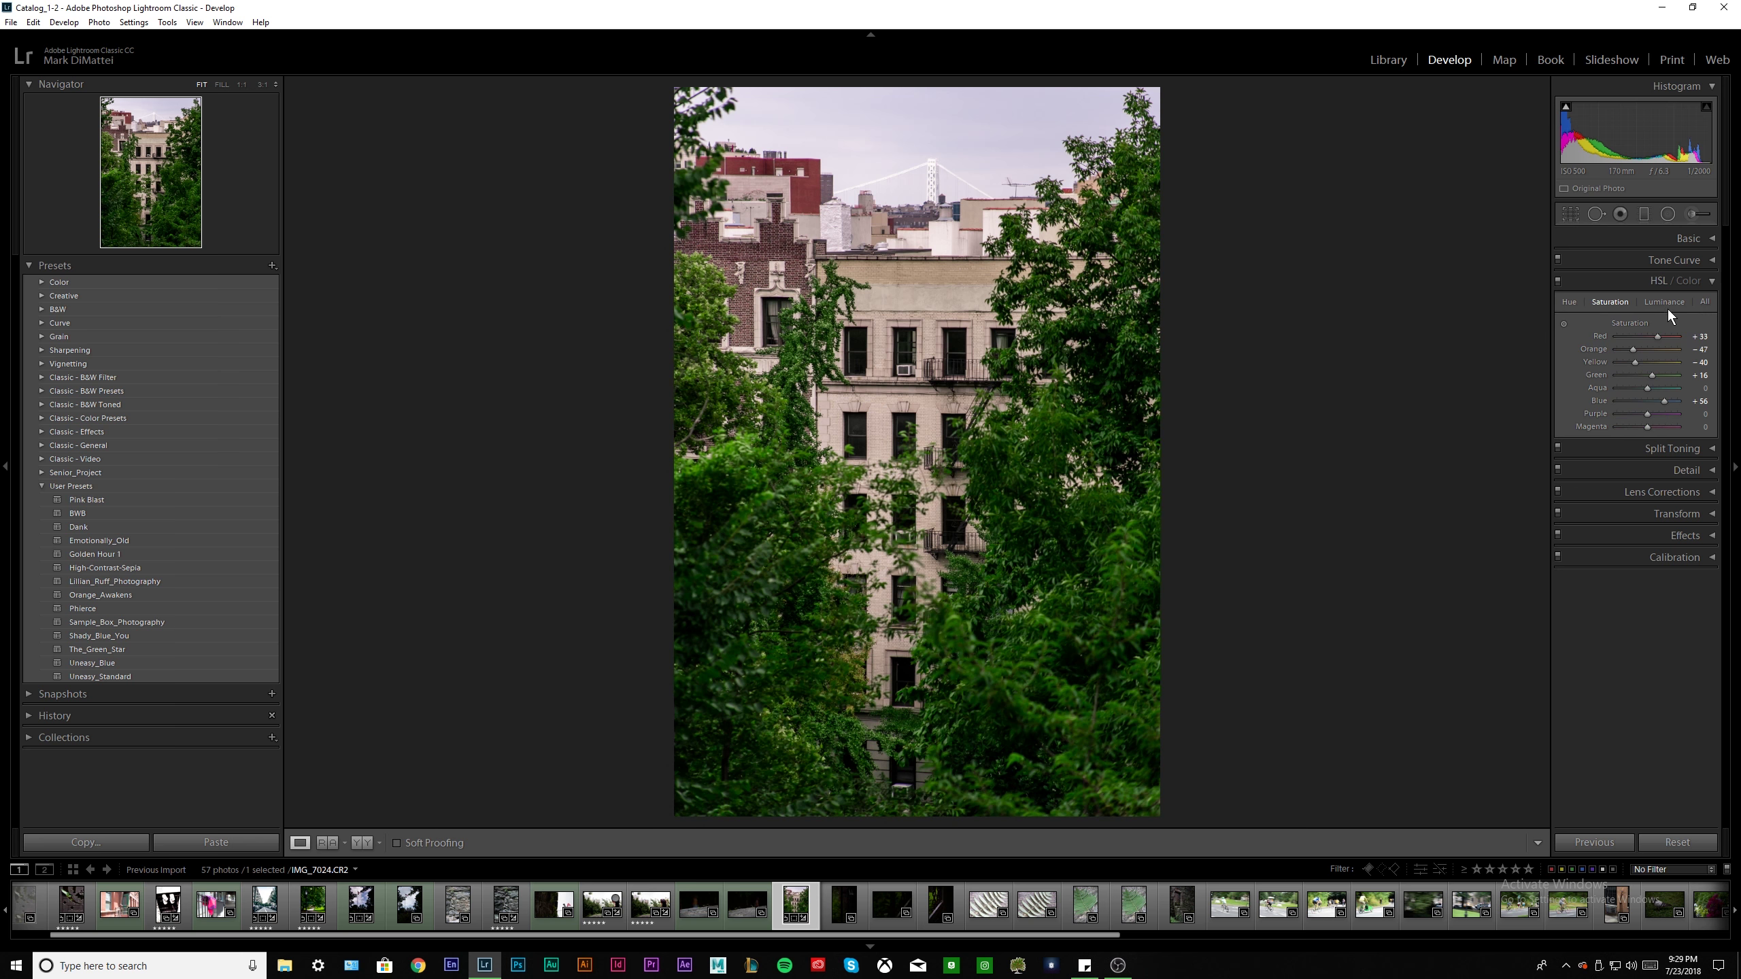
left_click(1659, 305)
left_click_drag(1654, 378, 1657, 379)
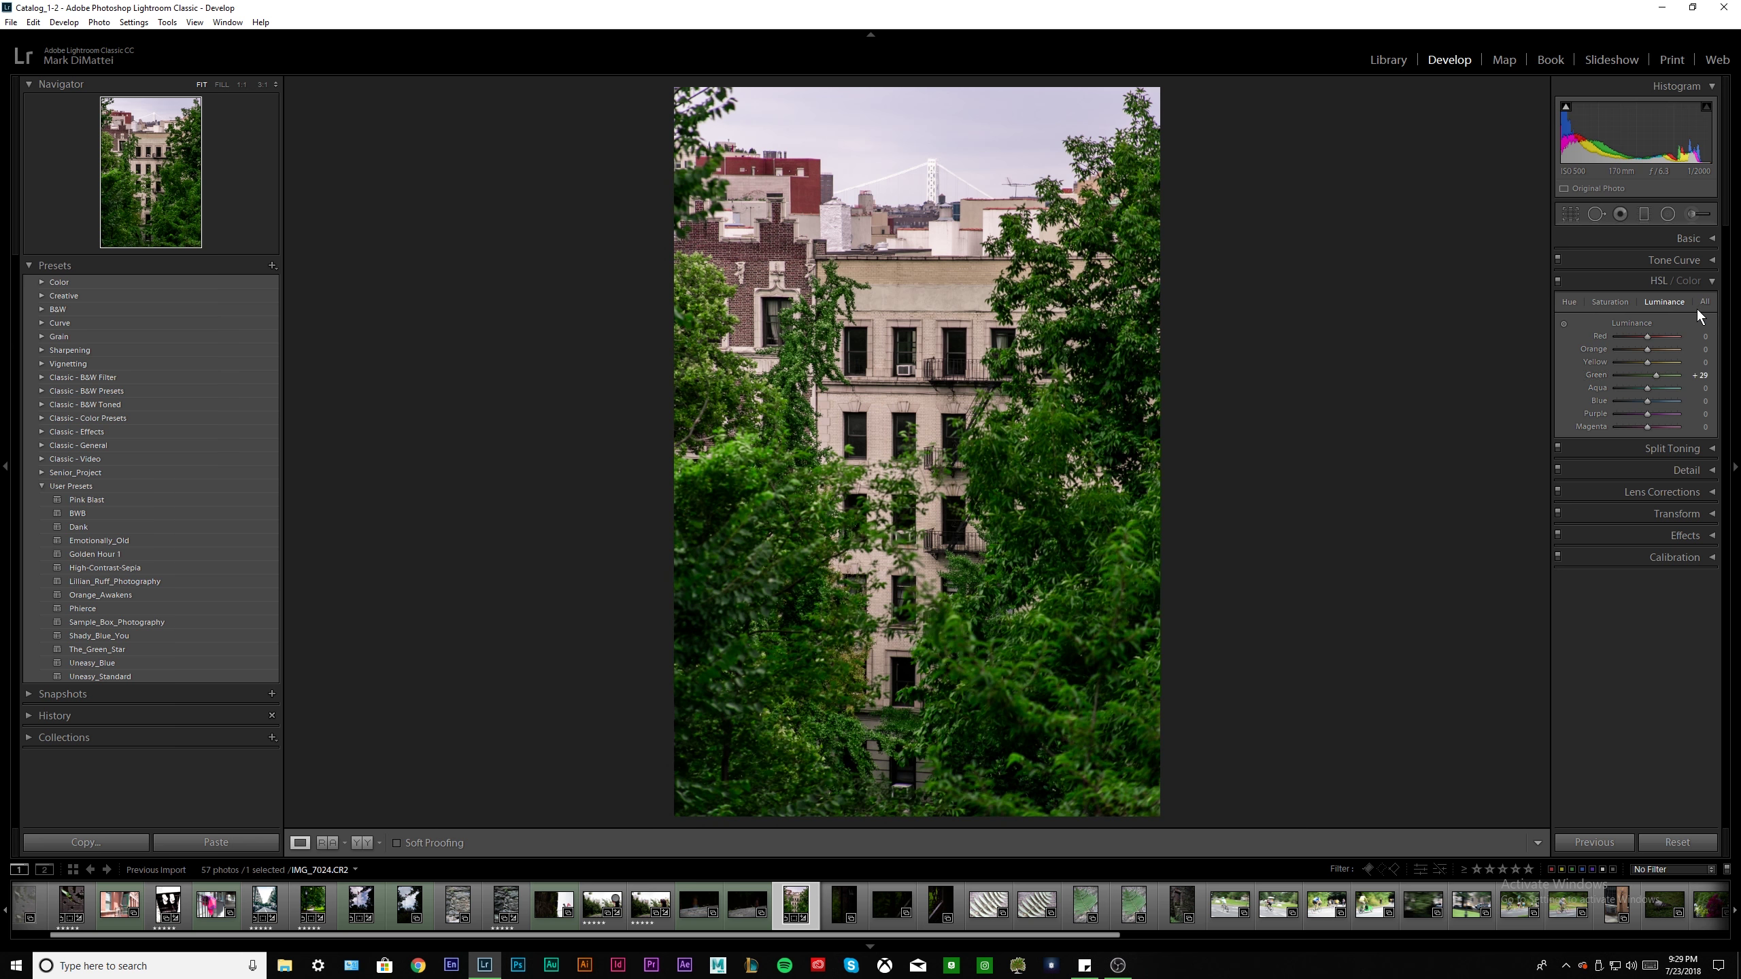
left_click_drag(1653, 336, 1664, 336)
left_click(1711, 283)
Split tone the photo with highlights saturation 14, shadows hue 215 and saturation 12, and a balance slightly toward the shadows
left_click(1711, 304)
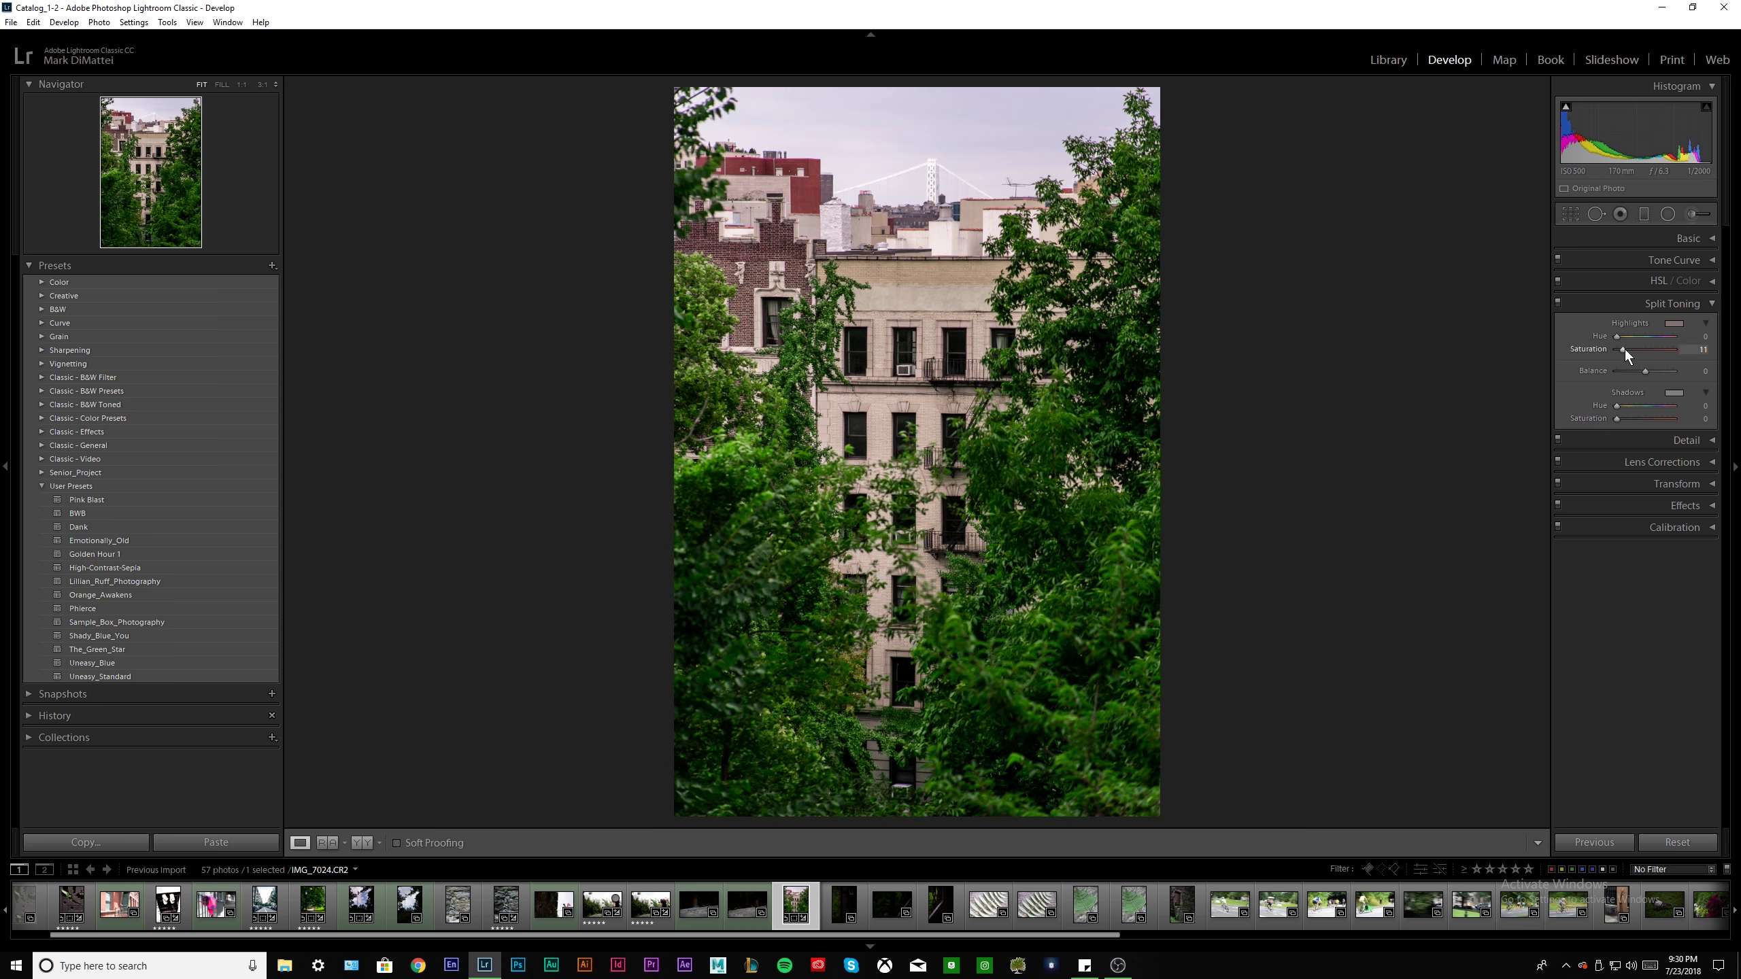
left_click_drag(1623, 348, 1587, 348)
key("ctrl+z")
left_click(1674, 392)
left_click_drag(1648, 374, 1357, 446)
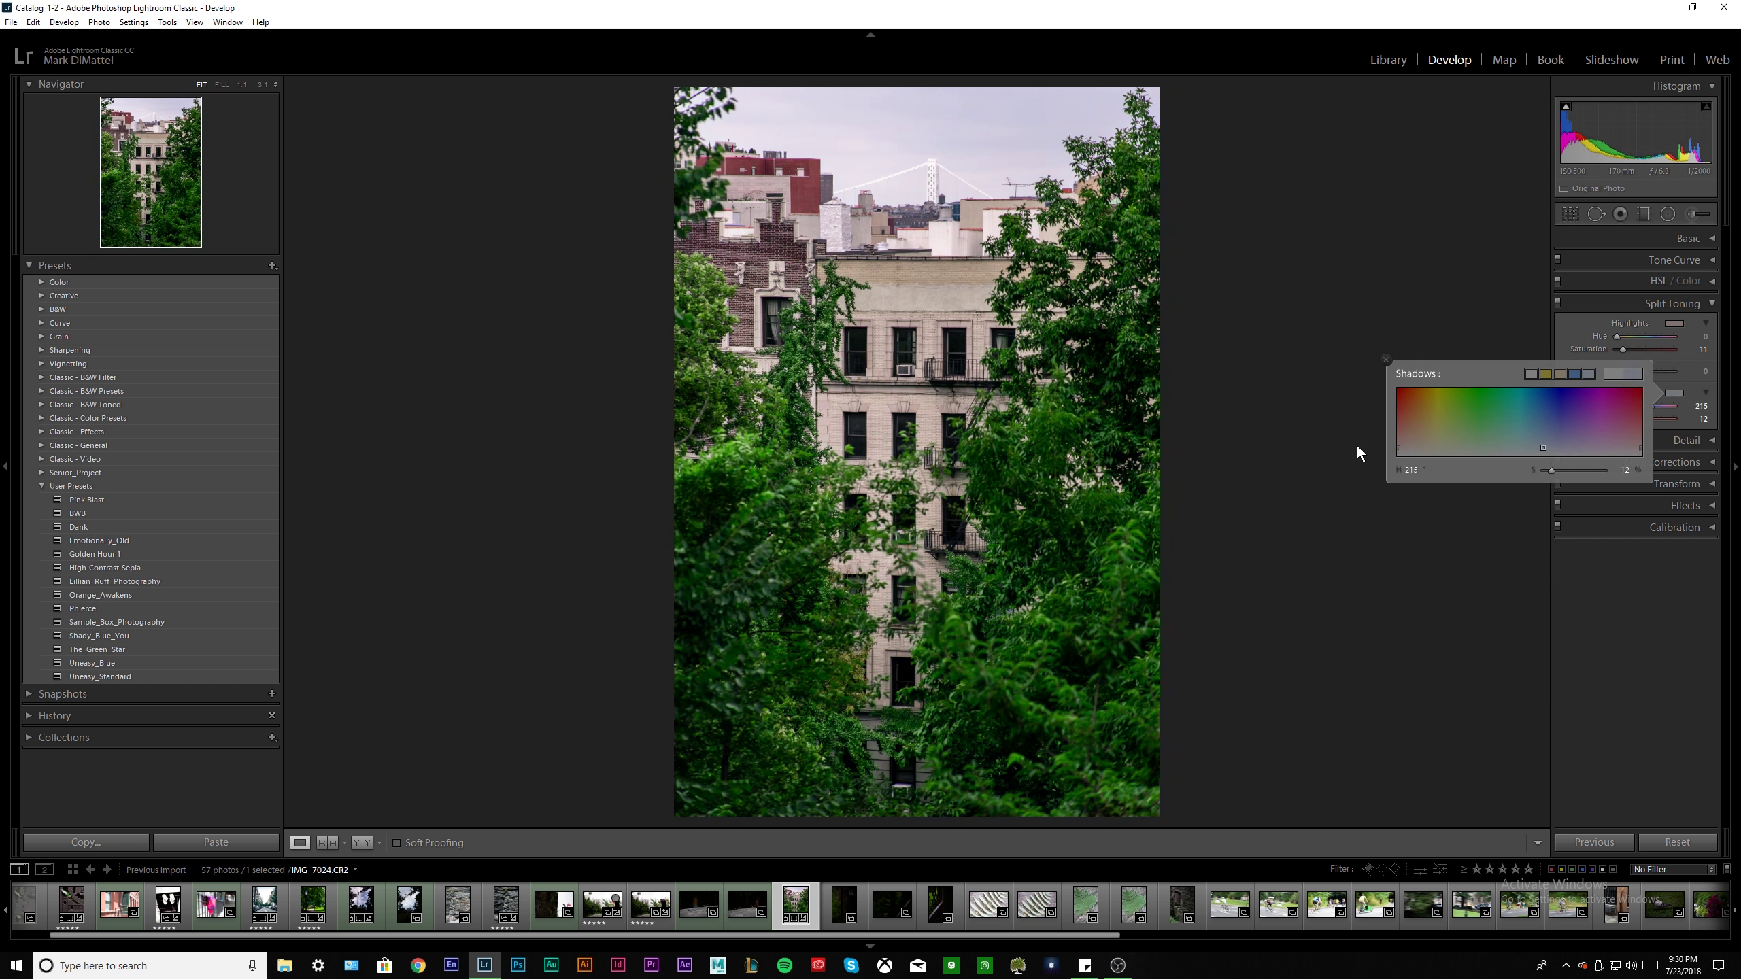
left_click(1385, 361)
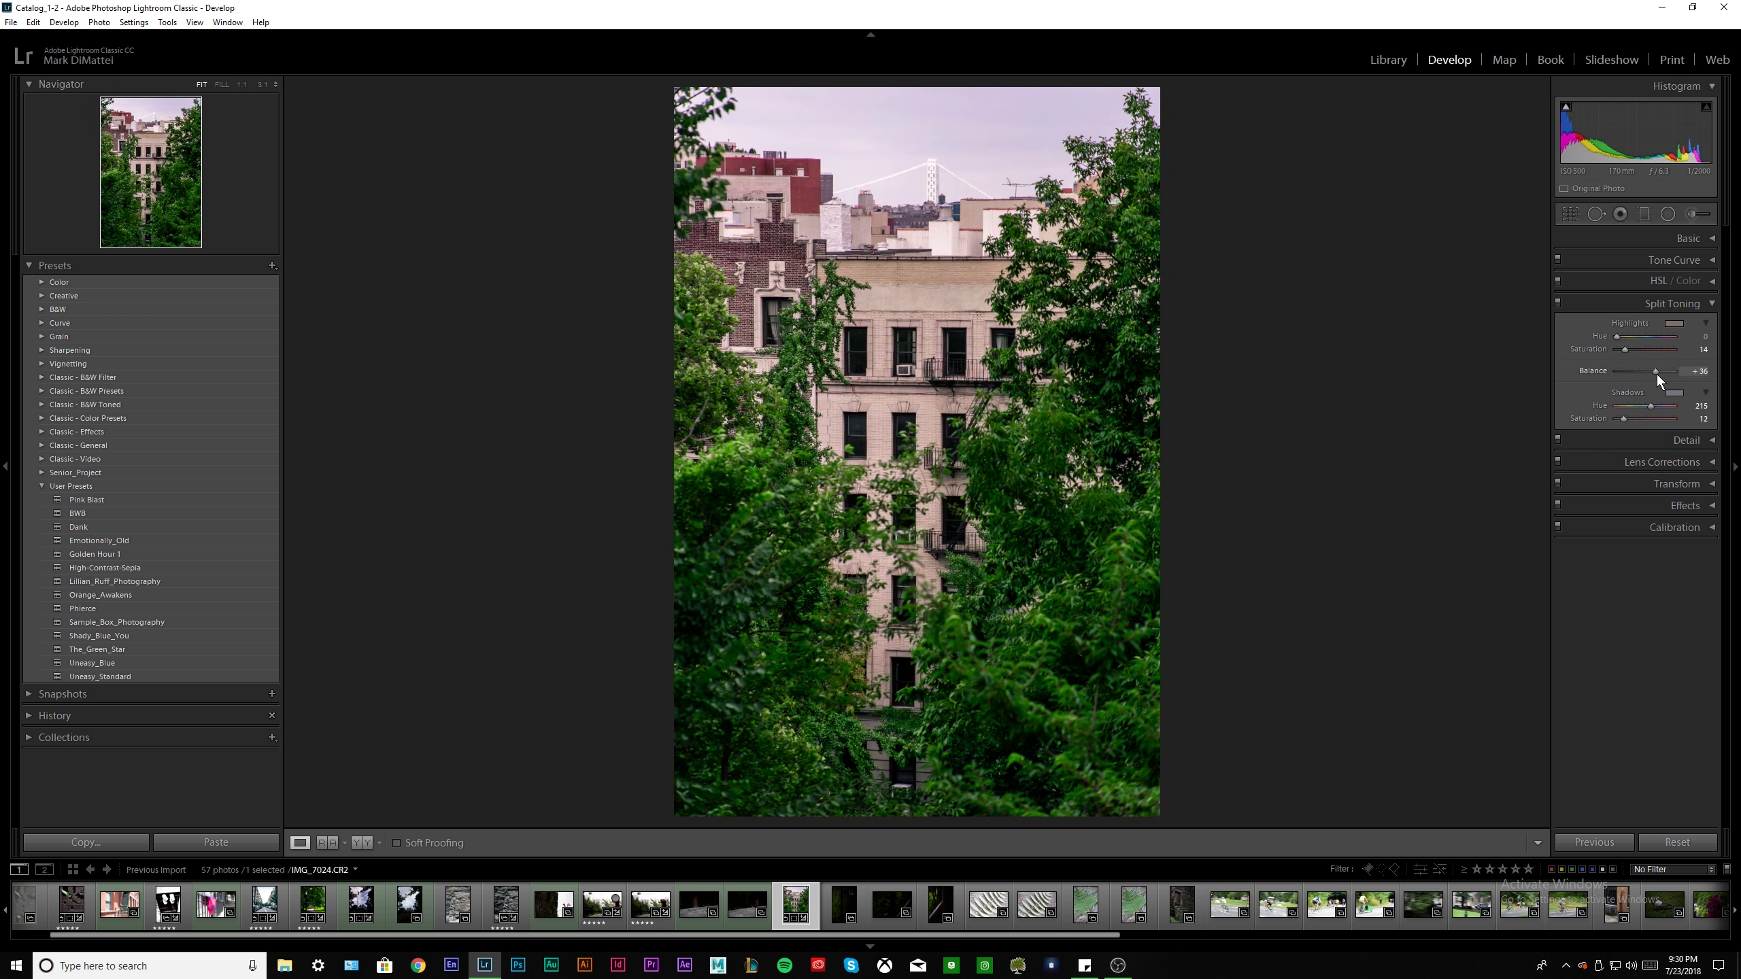
left_click_drag(1656, 374, 1640, 373)
left_click(1711, 303)
Set the apartment photo's sharpening amount to 59 and its luminance noise reduction to 27
left_click(1711, 325)
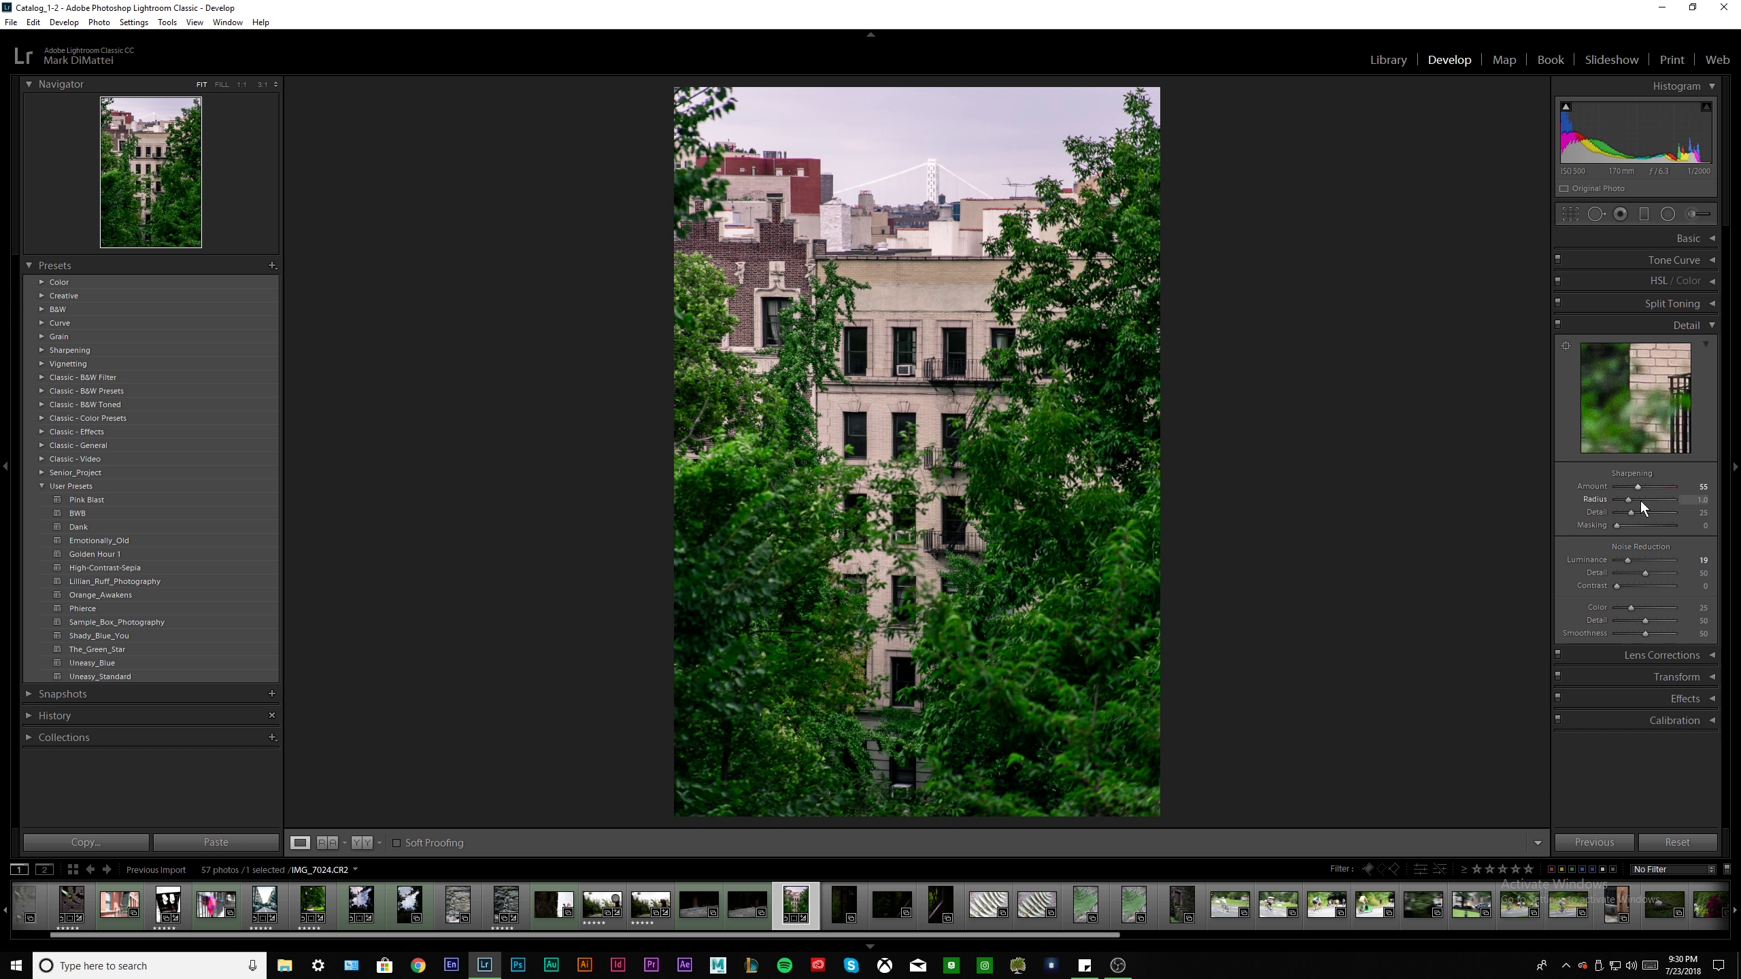
left_click_drag(1640, 487, 1643, 486)
left_click_drag(1632, 561, 1634, 561)
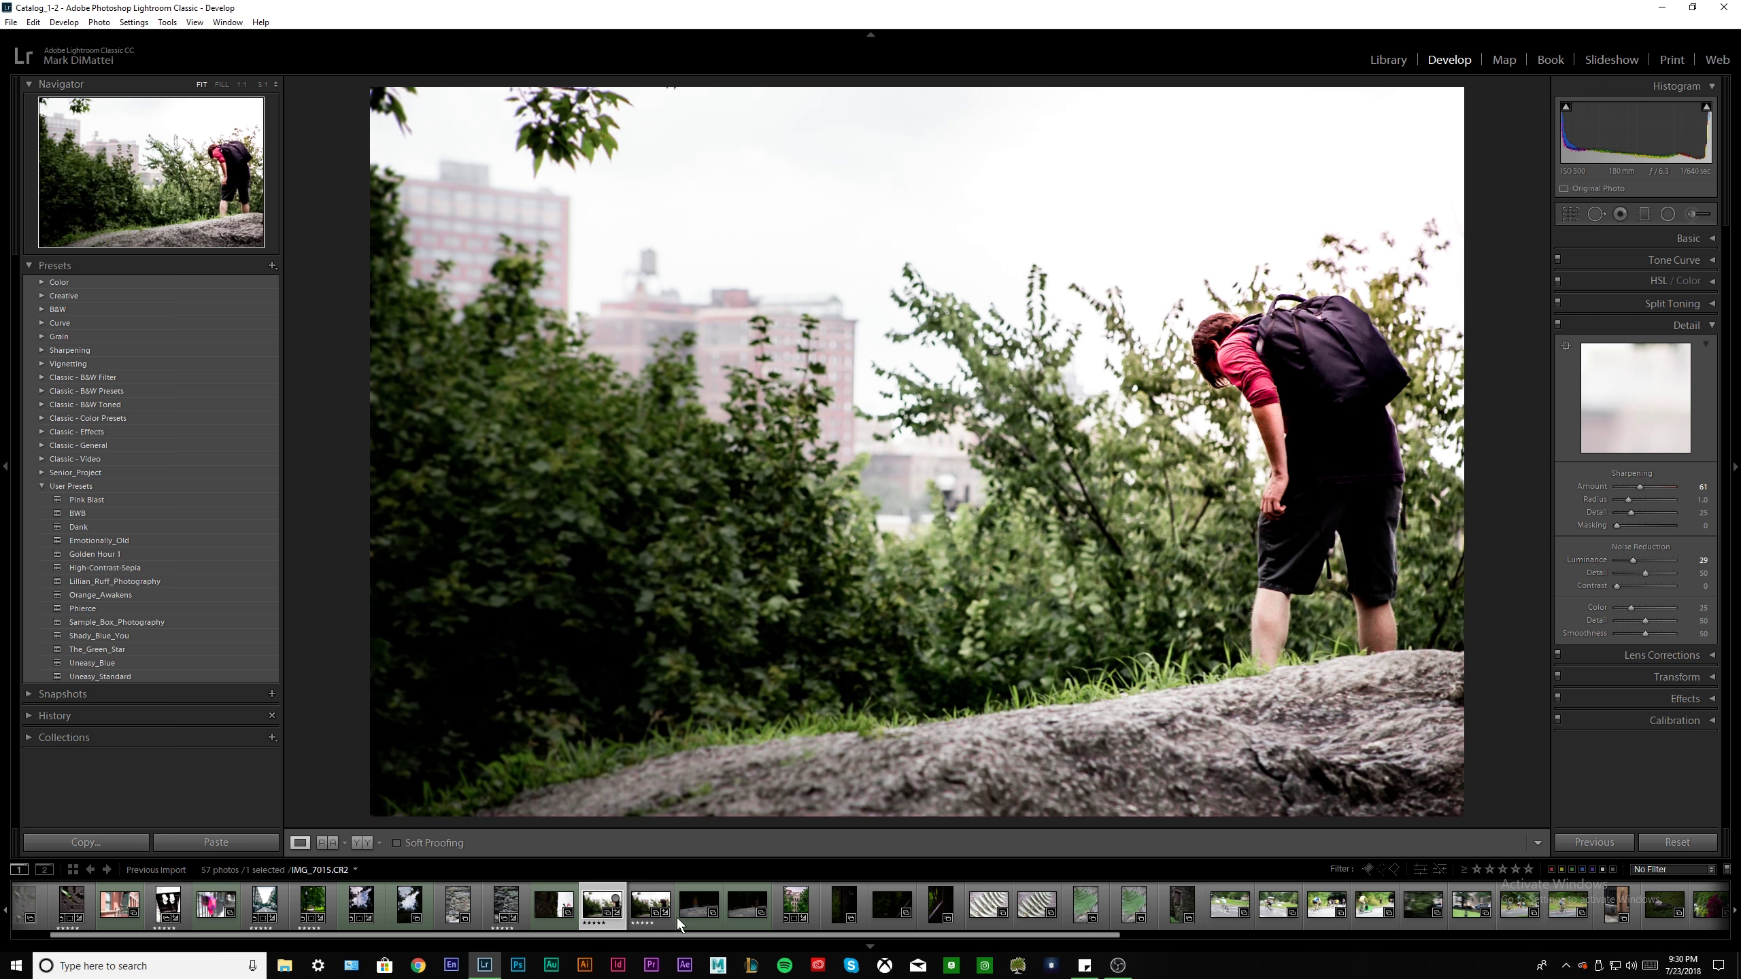
Raise luminance noise reduction to 36 on the second backpacker photo, and return to the apartment building photo
key("Right")
left_click_drag(1629, 560, 1635, 561)
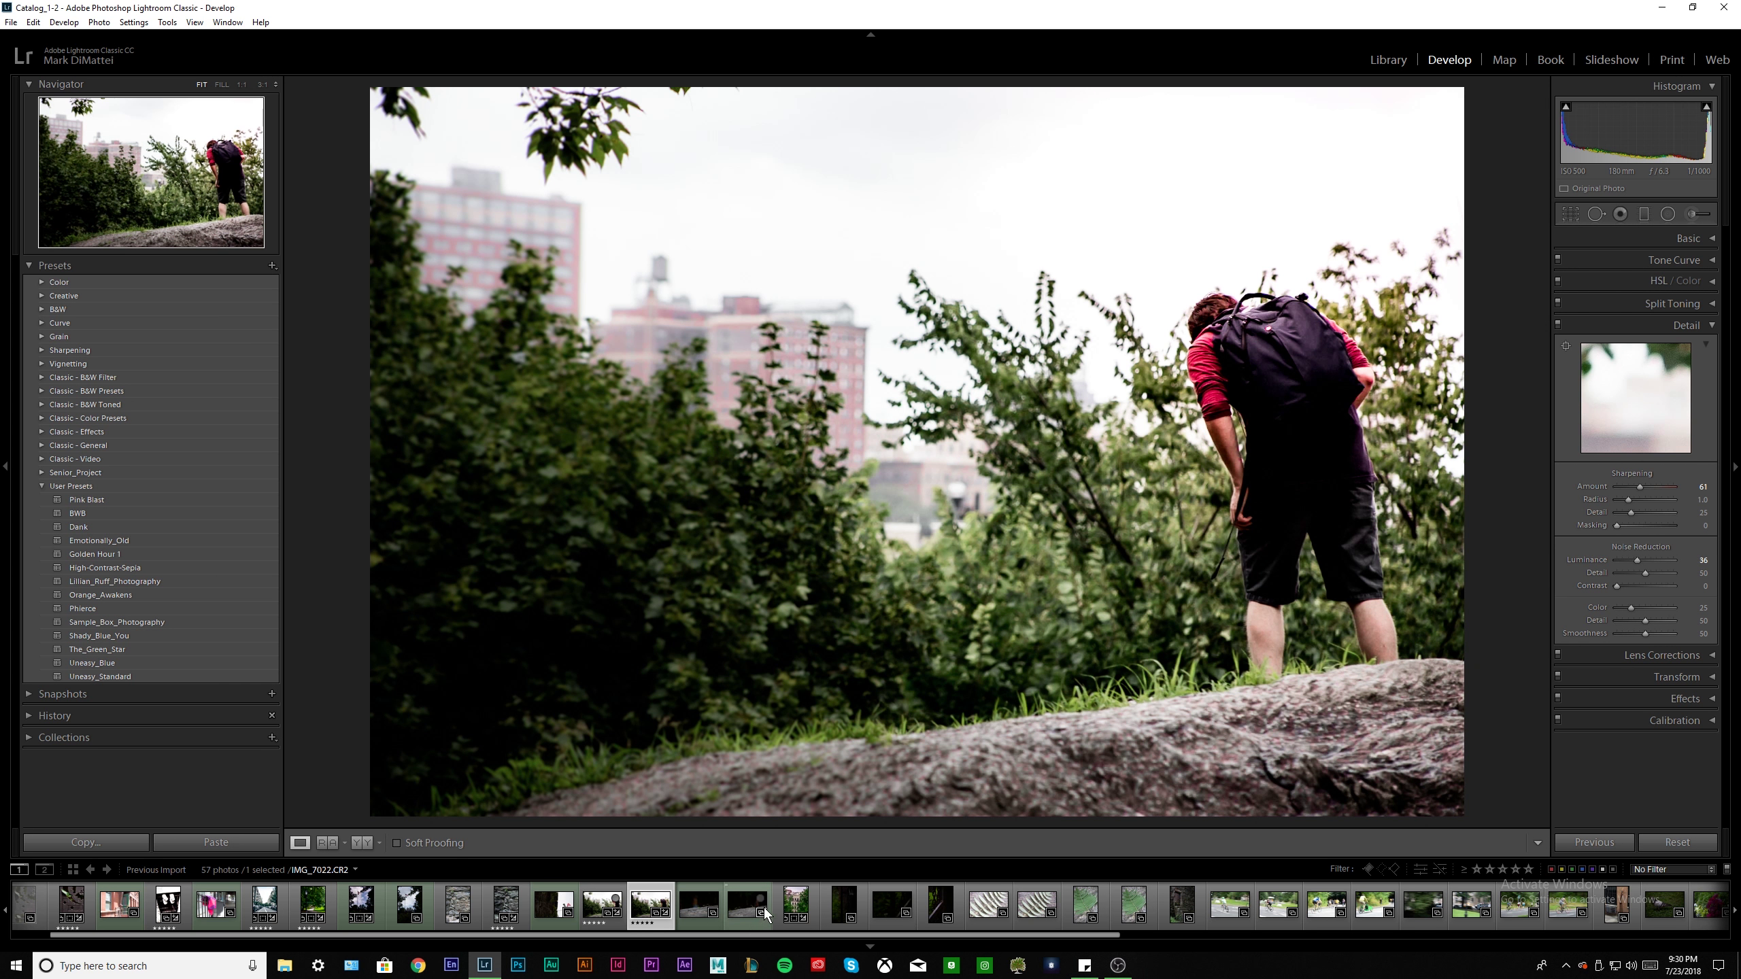
left_click(795, 909)
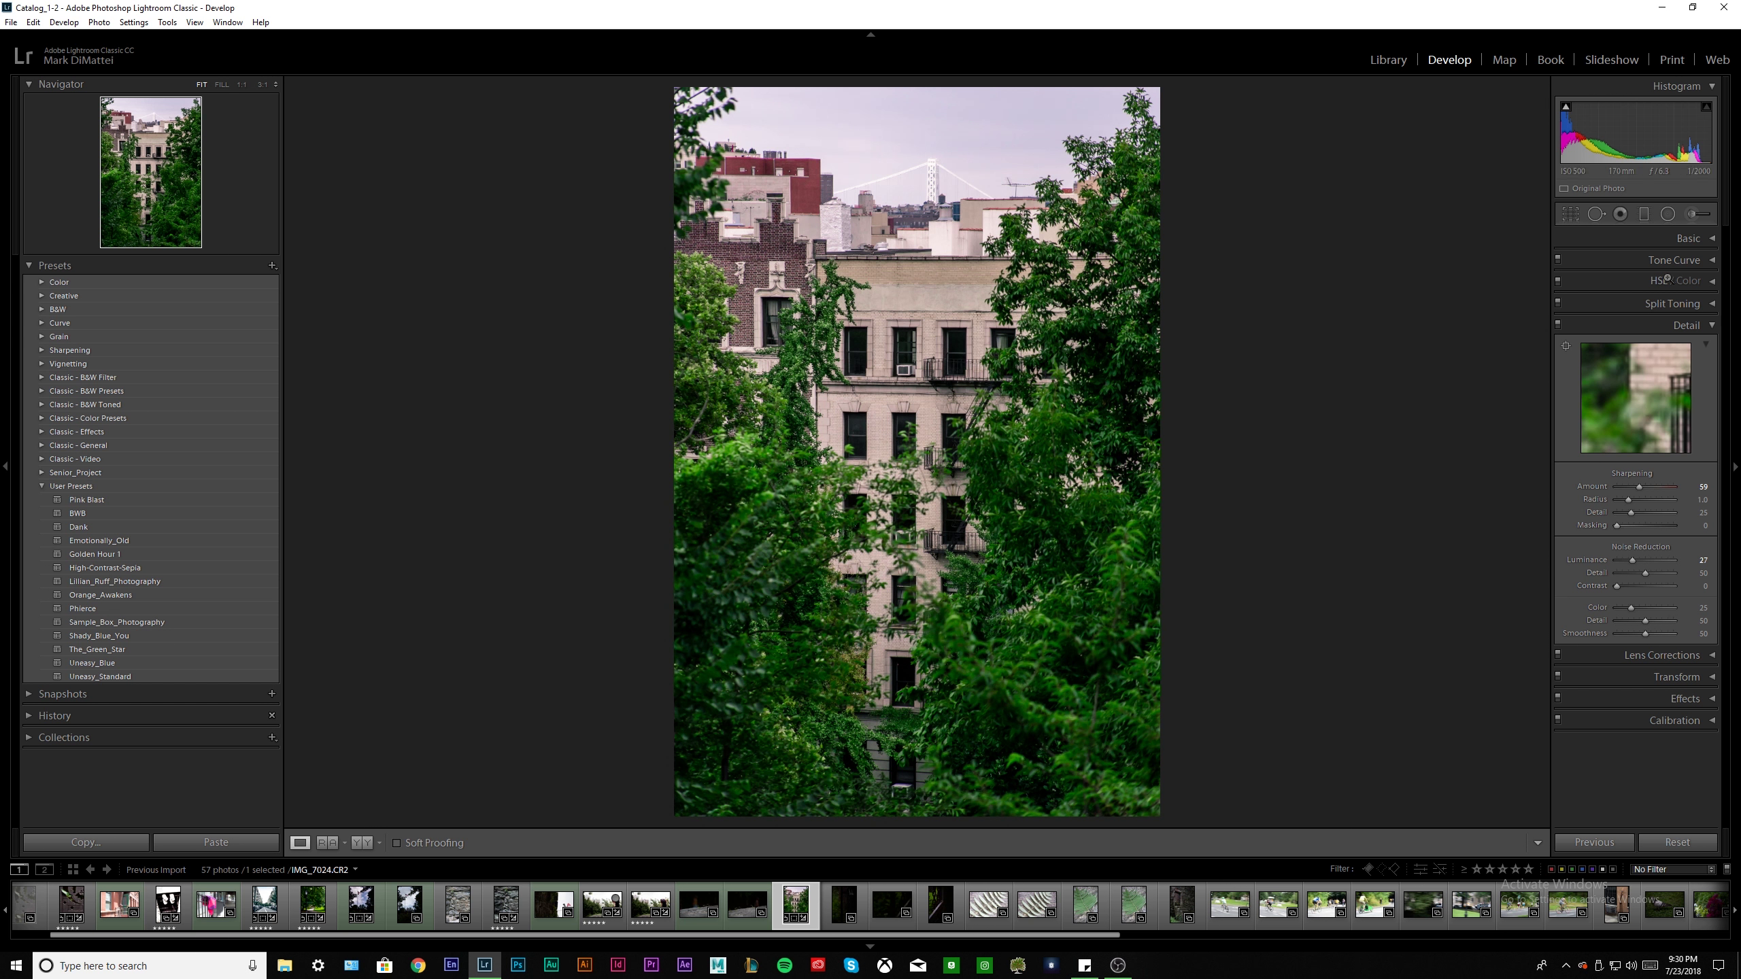
Darken the apartment photo's corners with a lens correction vignetting amount of -21
left_click(1699, 326)
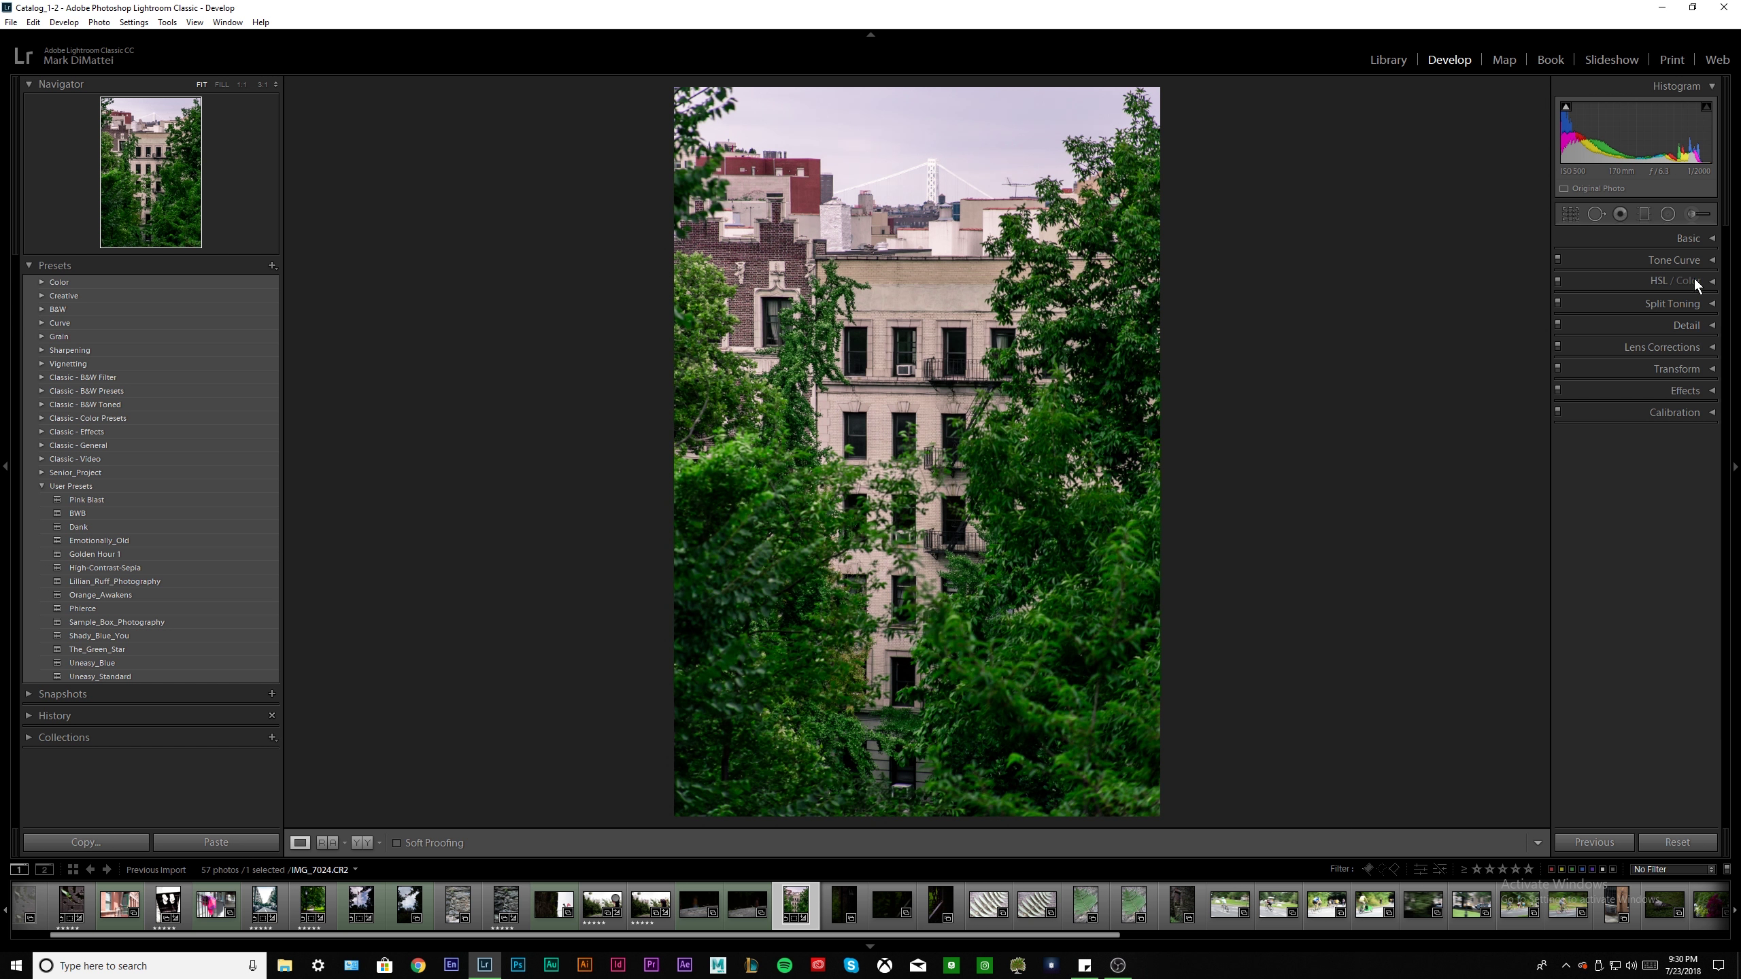
left_click(1710, 328)
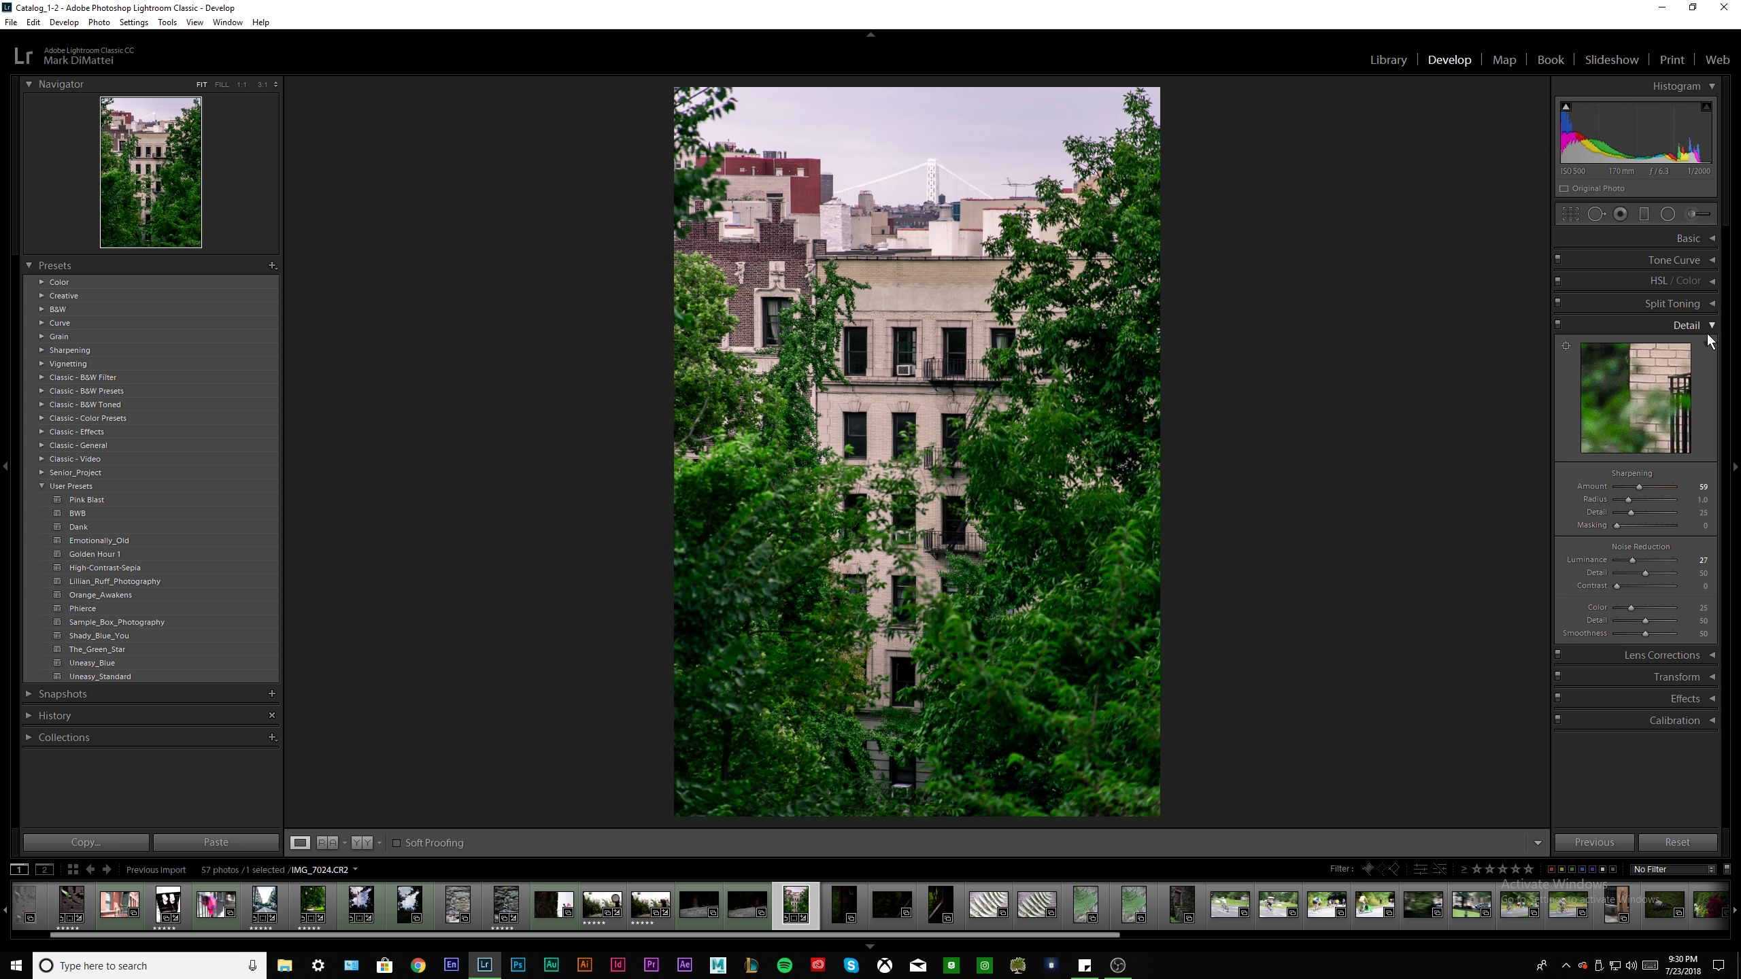
left_click(1710, 329)
left_click(1710, 349)
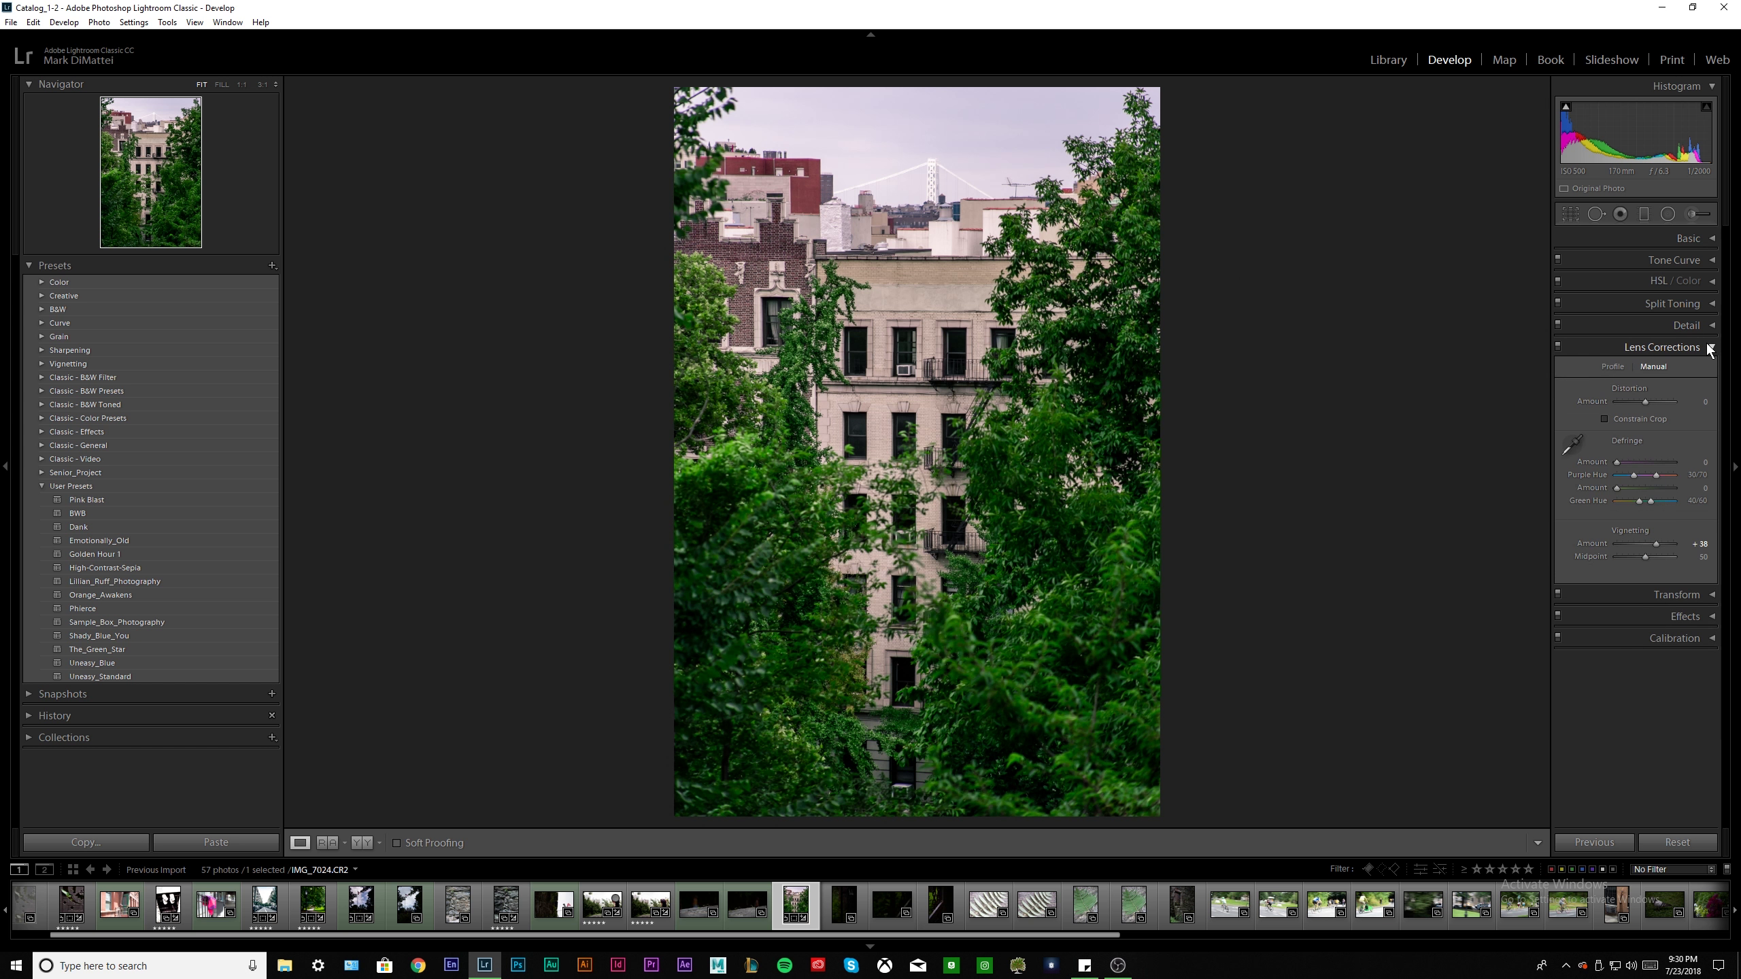
left_click(1644, 545)
left_click_drag(1642, 549, 1640, 549)
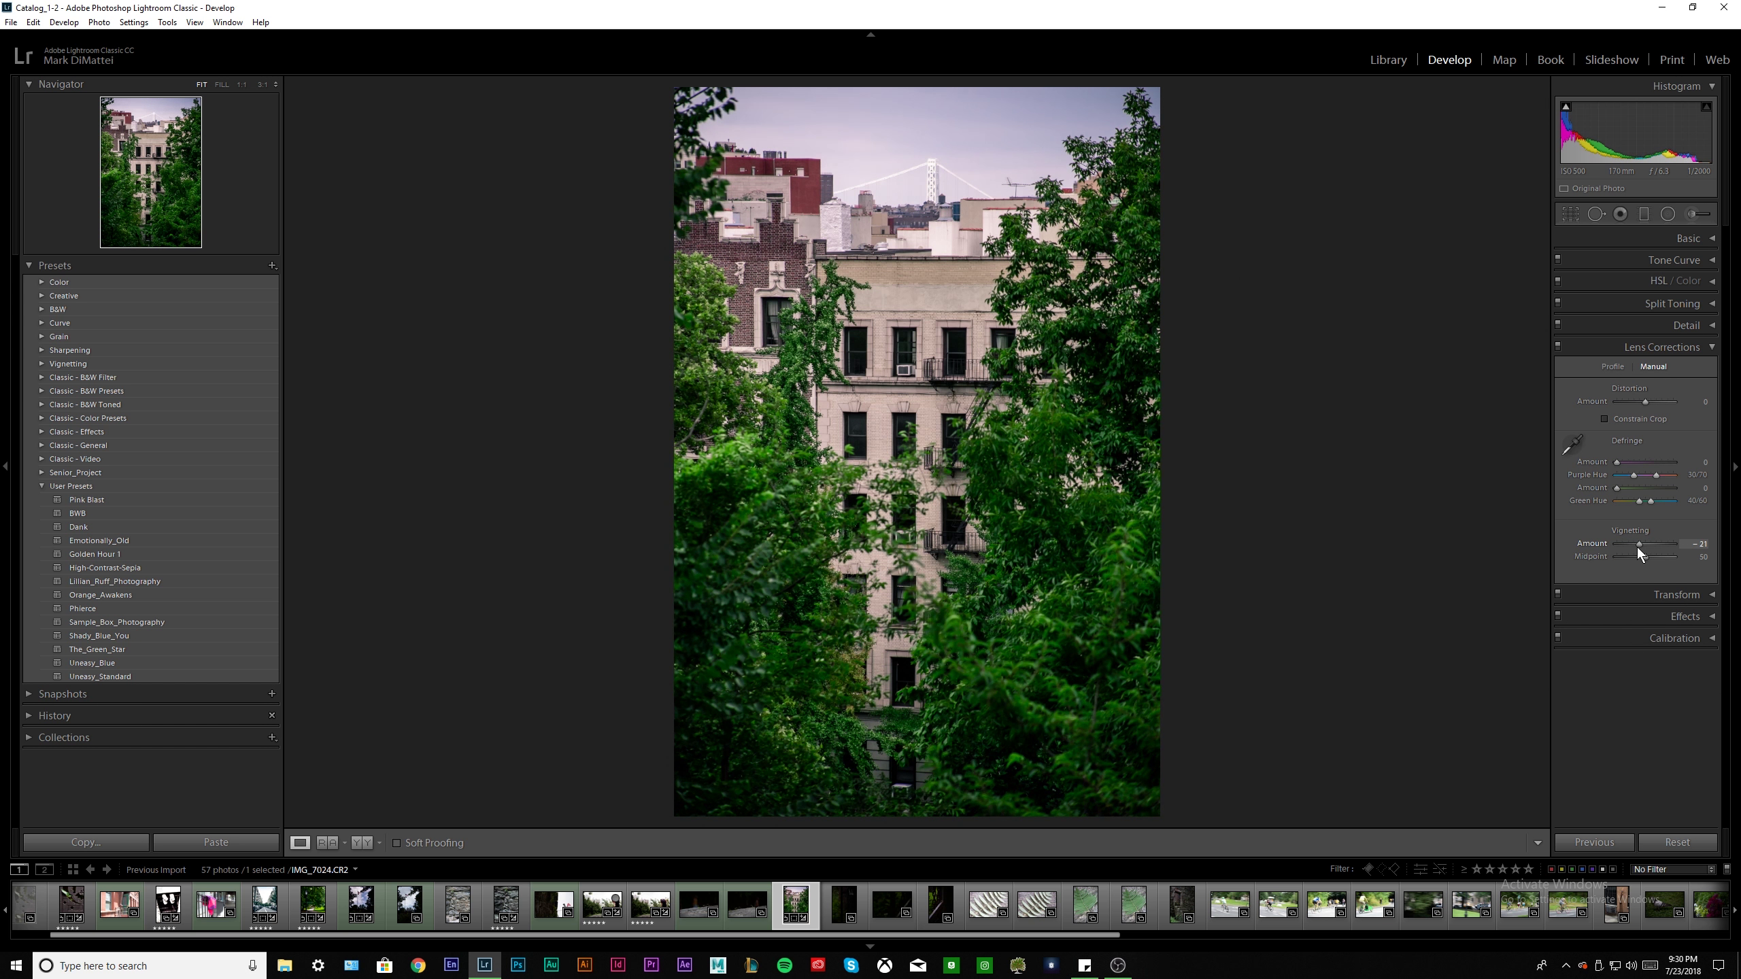
left_click(1672, 347)
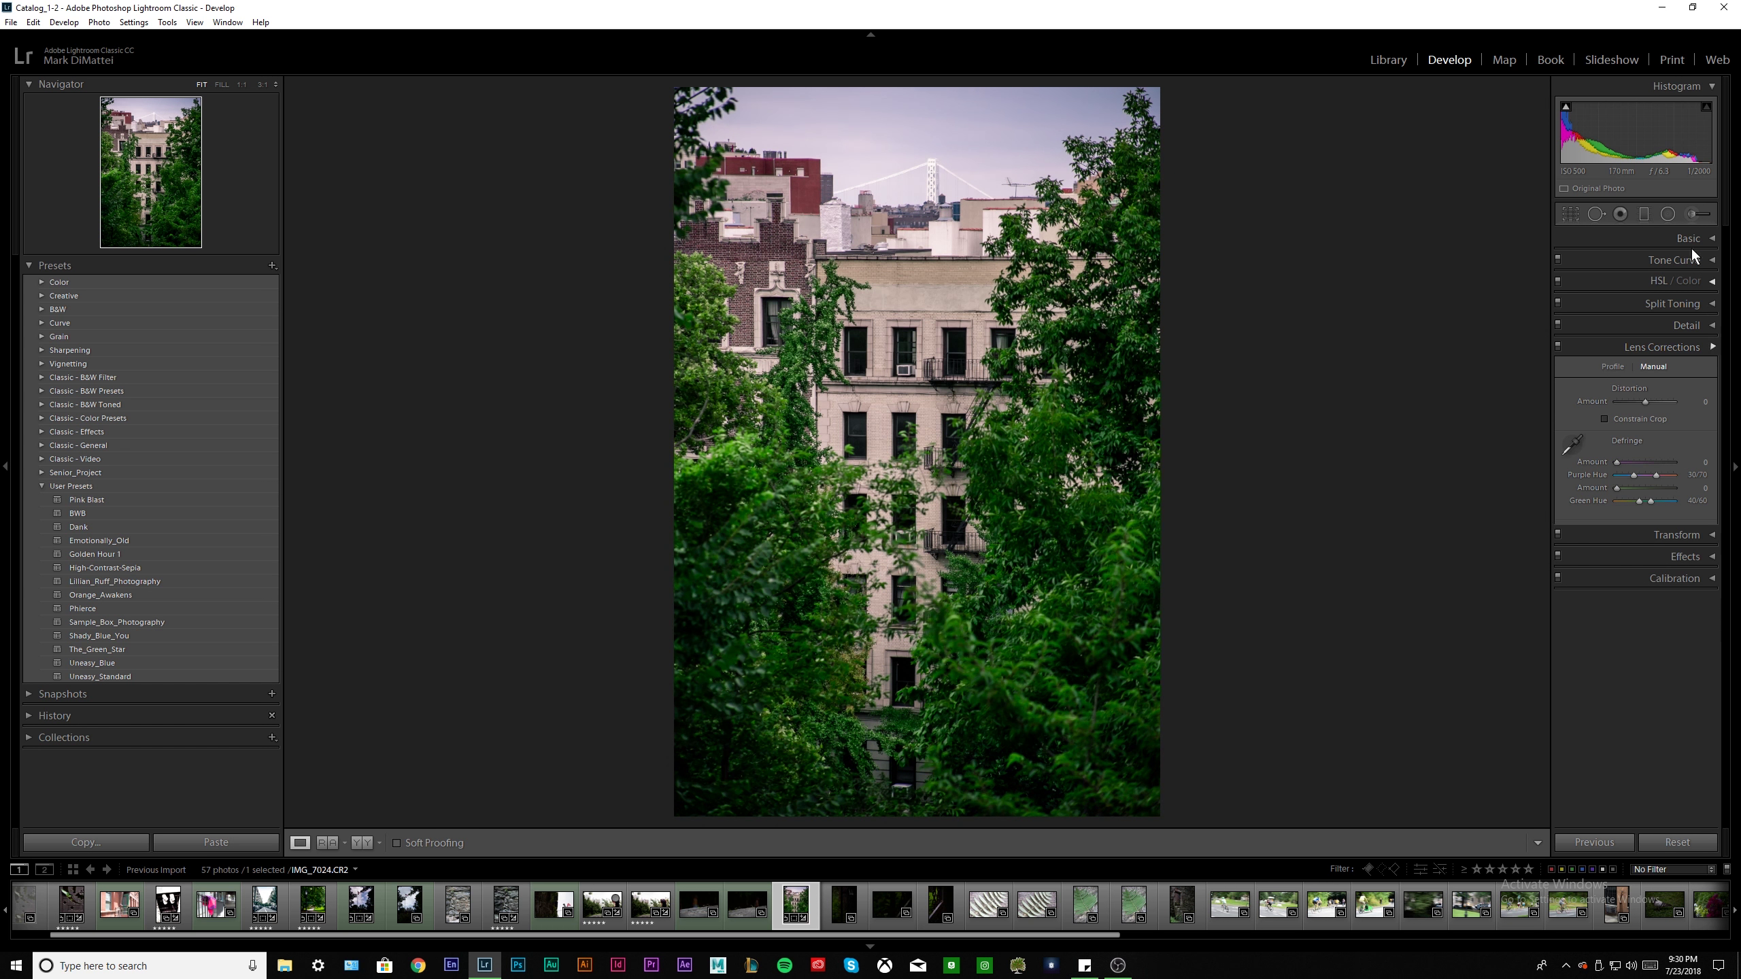
Set the apartment photo's dehaze to +40
left_click(1700, 238)
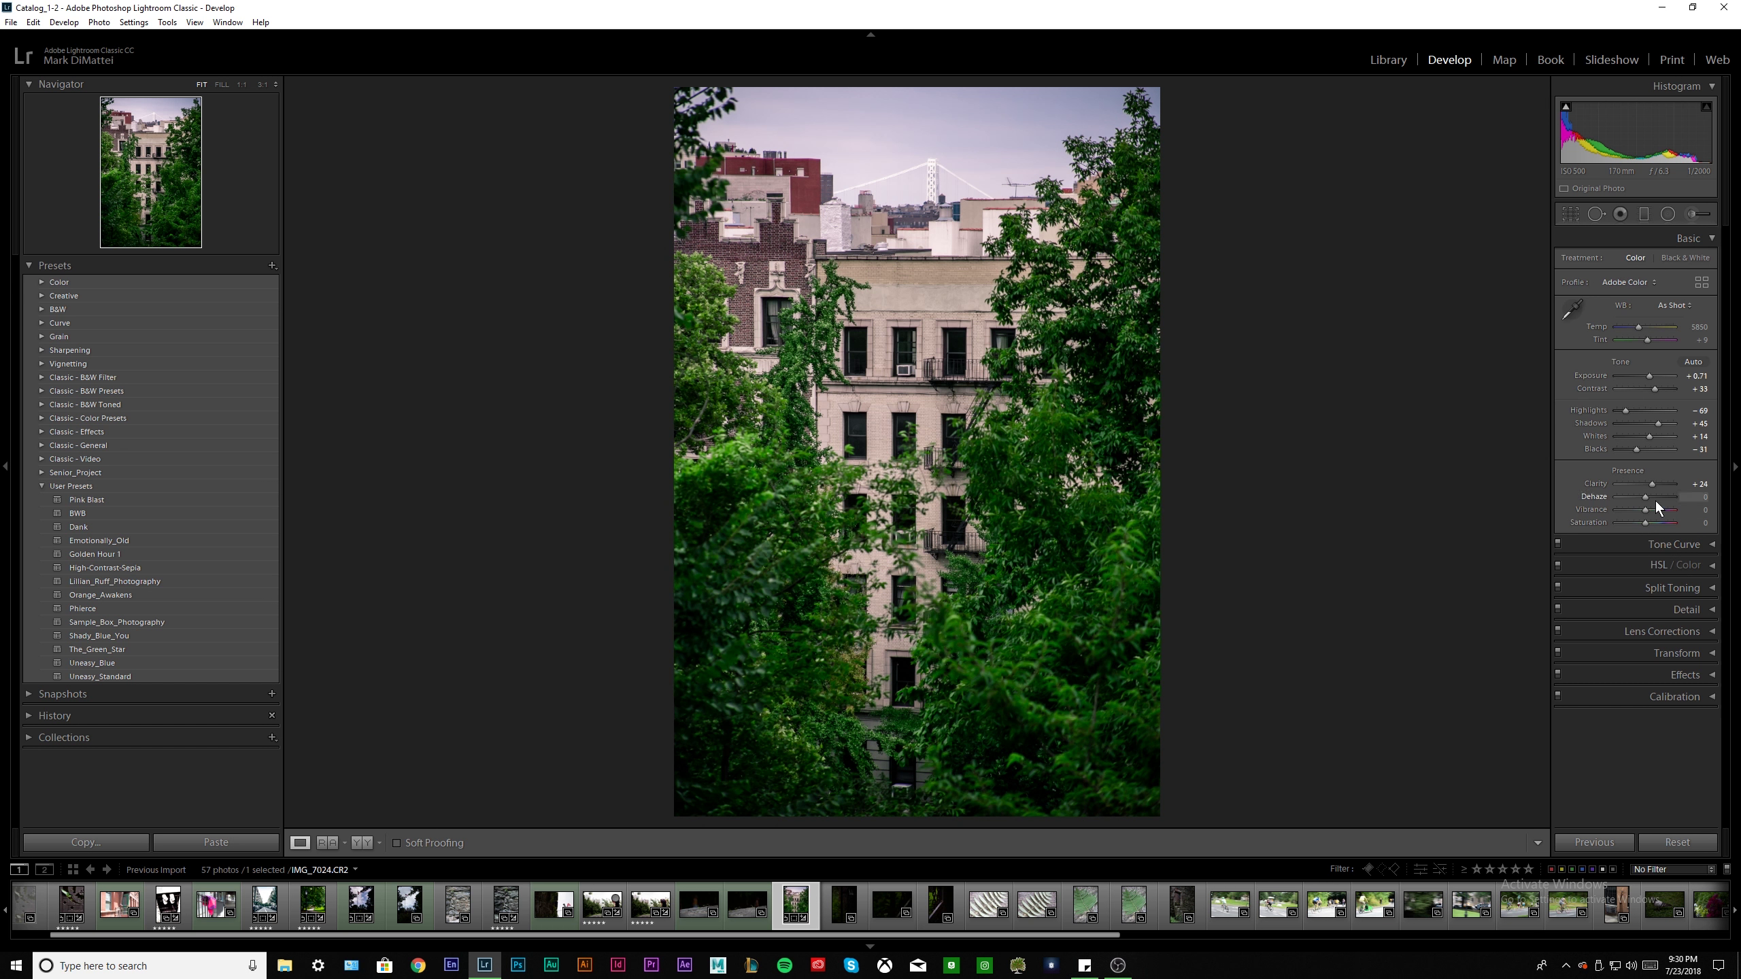
left_click_drag(1647, 504, 1657, 508)
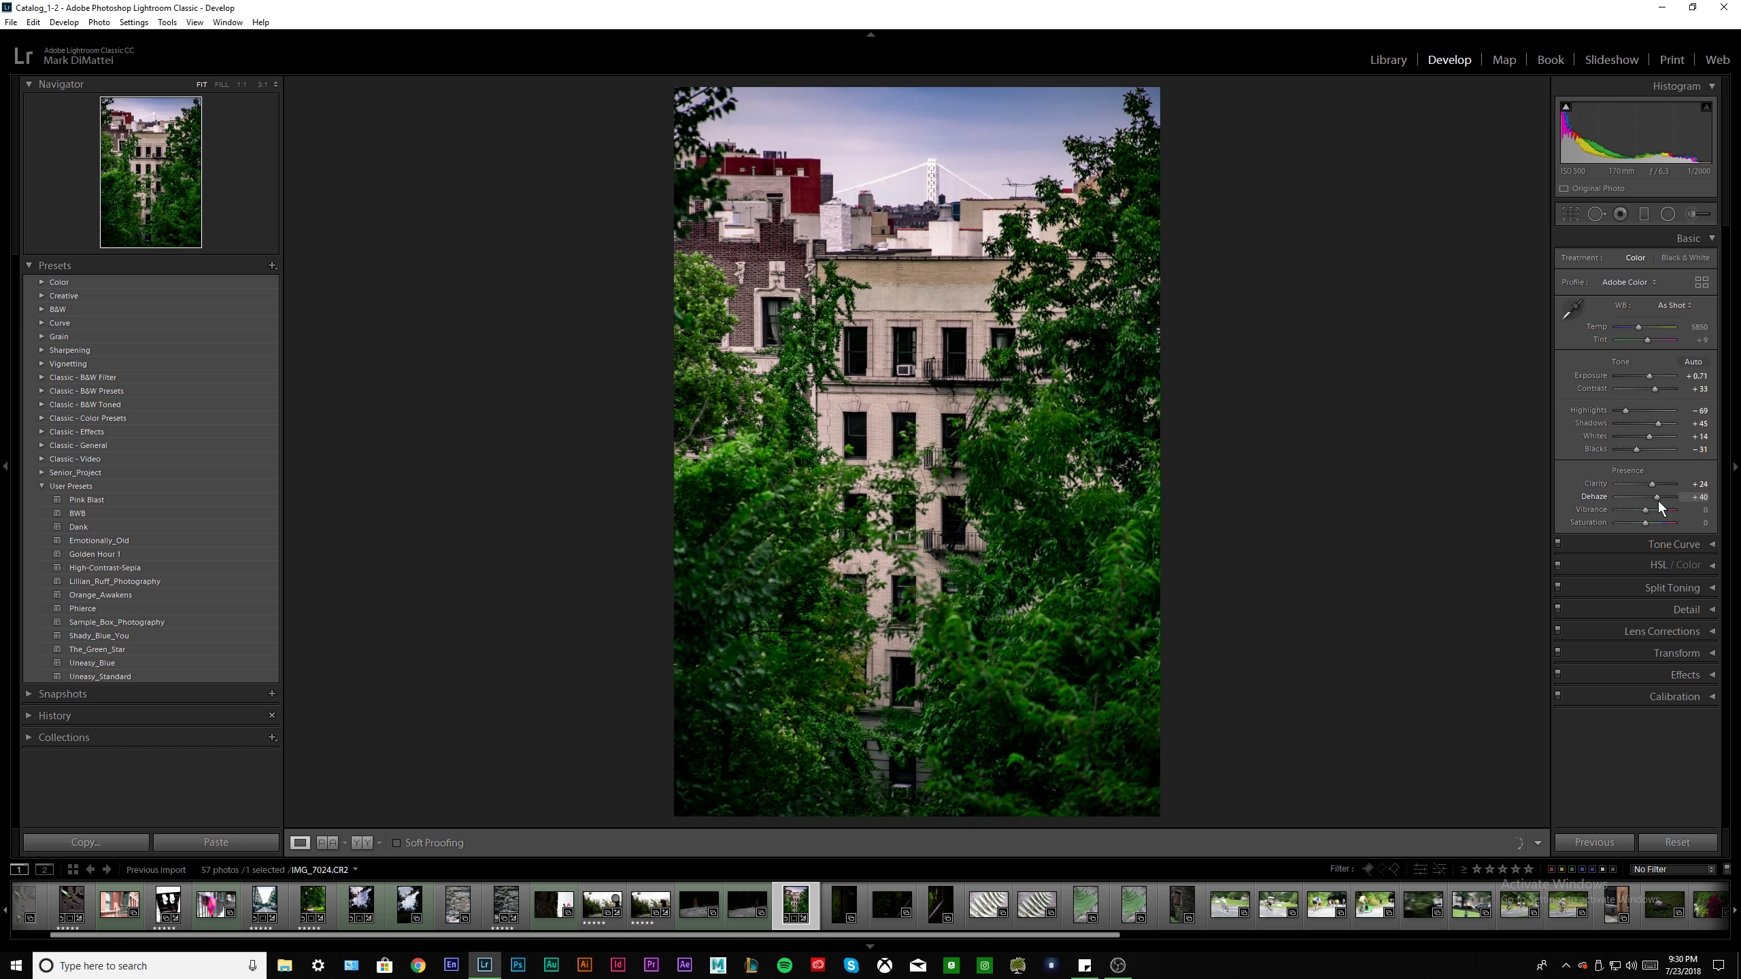
left_click_drag(1659, 503, 1662, 503)
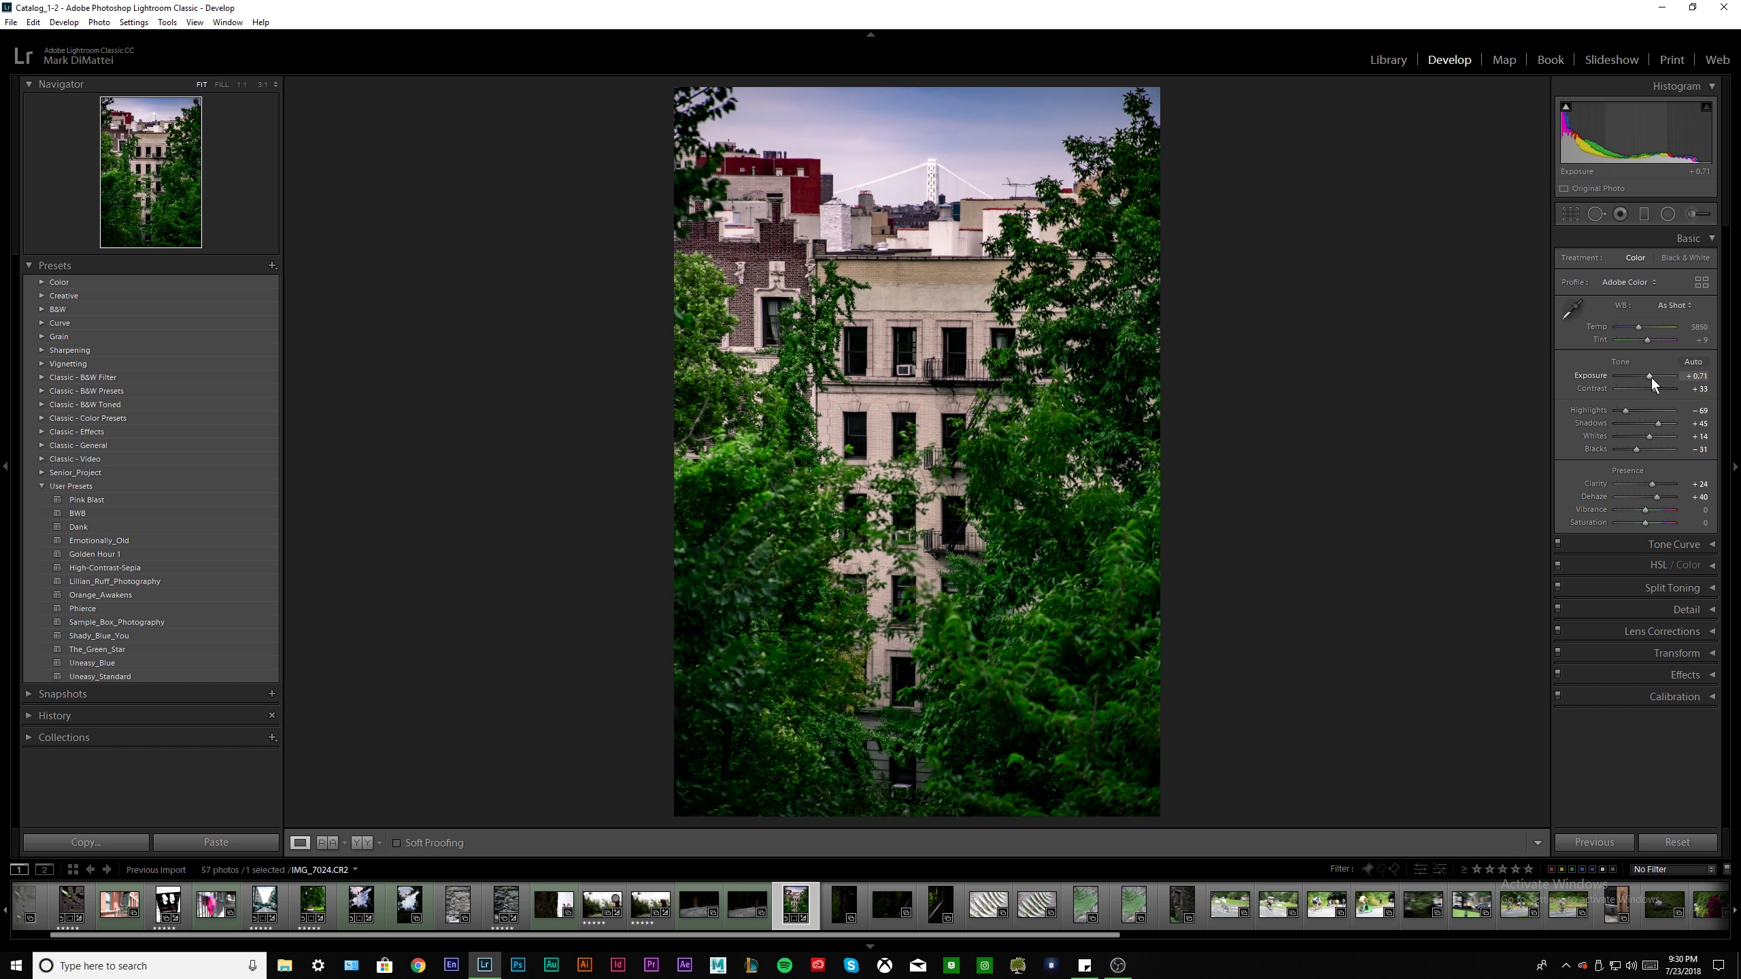
Set the apartment photo's exposure to +0.95
left_click_drag(1652, 378, 1654, 377)
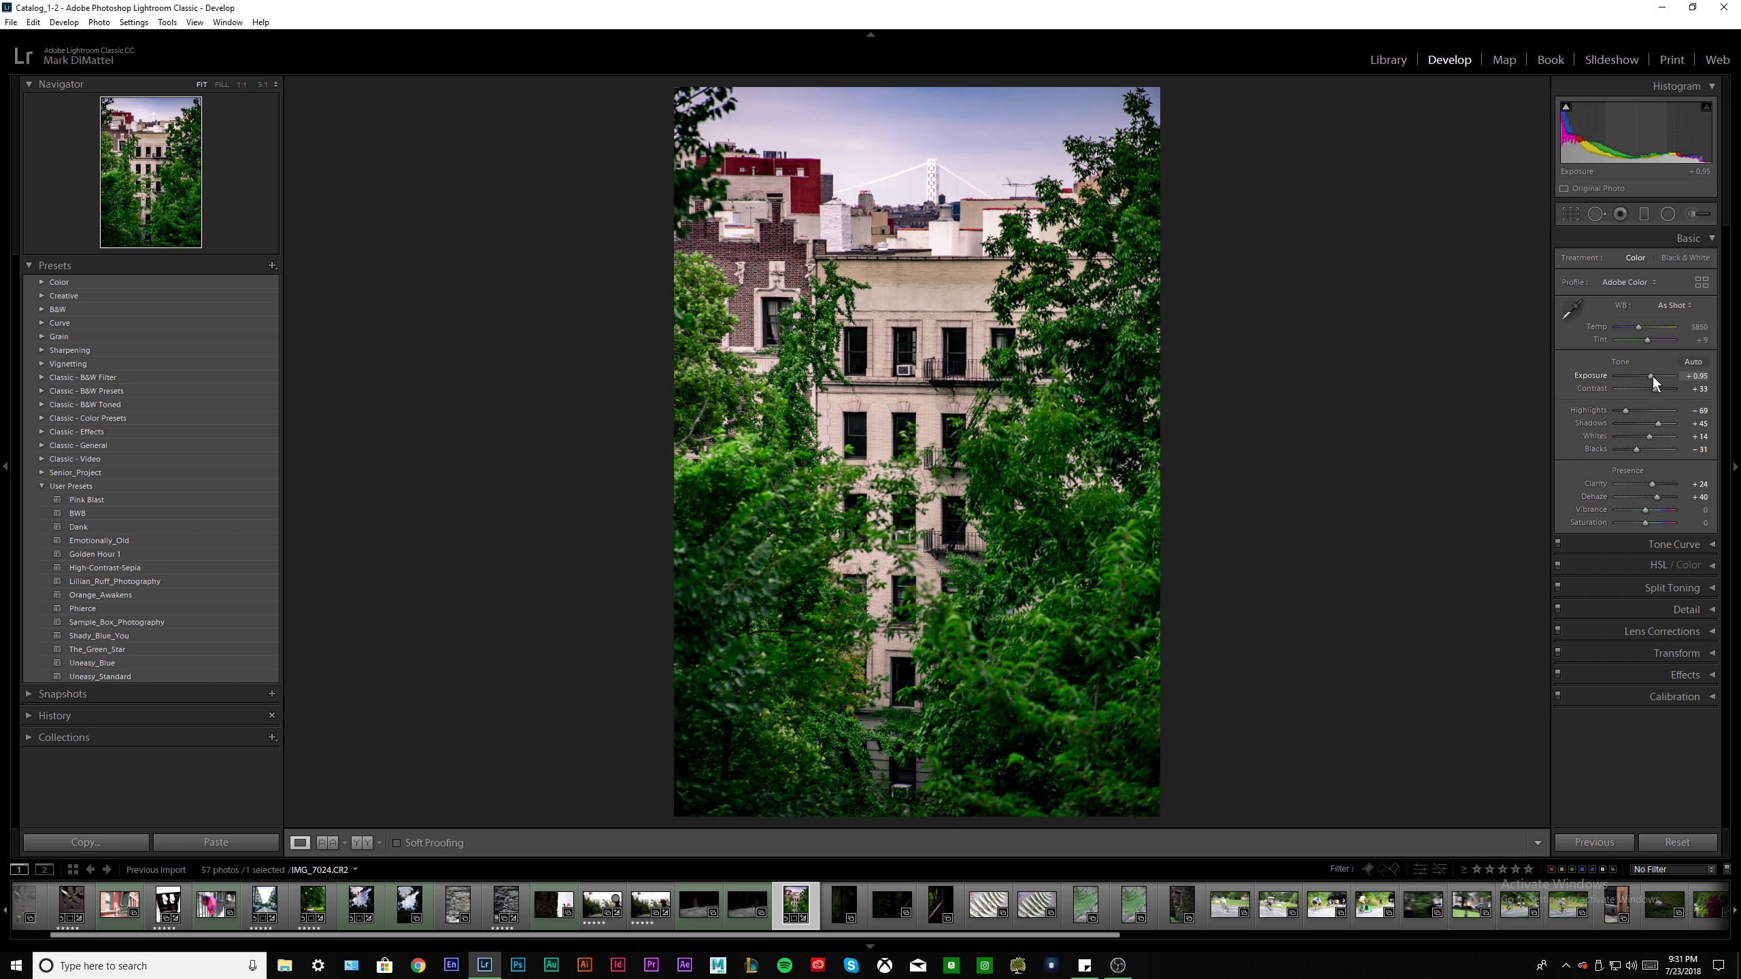
Examine the bridge and sky up close alongside the detail settings, and compare the apartment photo before and after editing
left_click(925, 178)
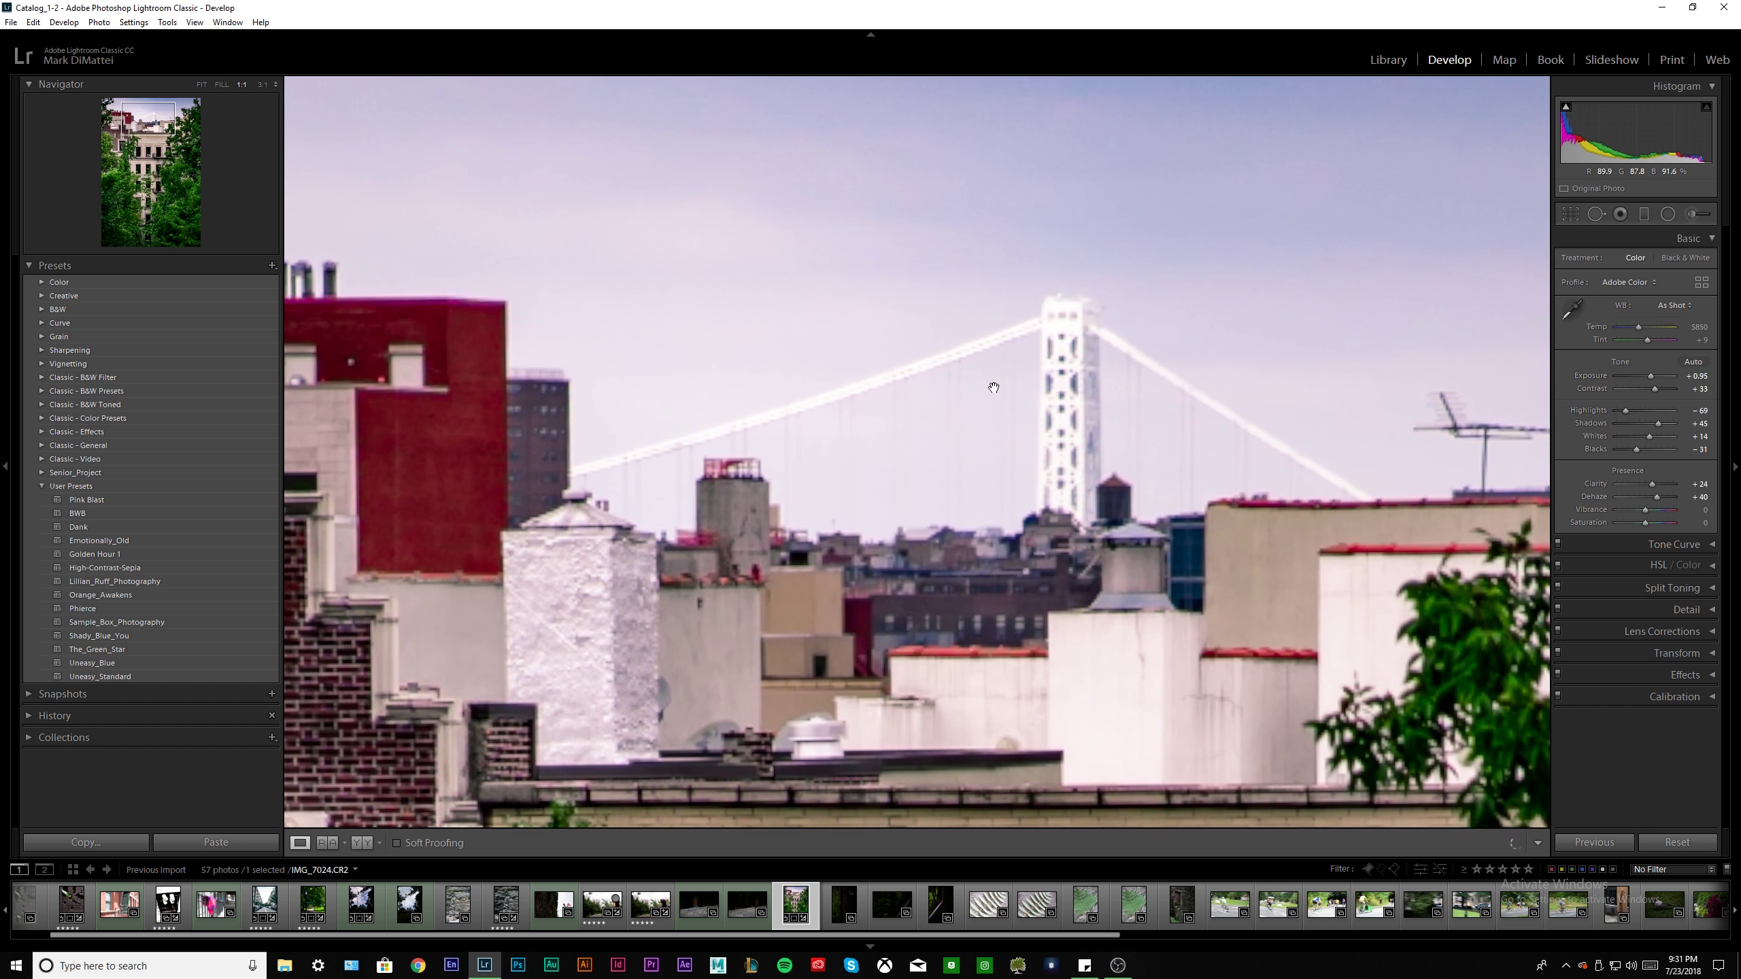
left_click_drag(1005, 206, 965, 382)
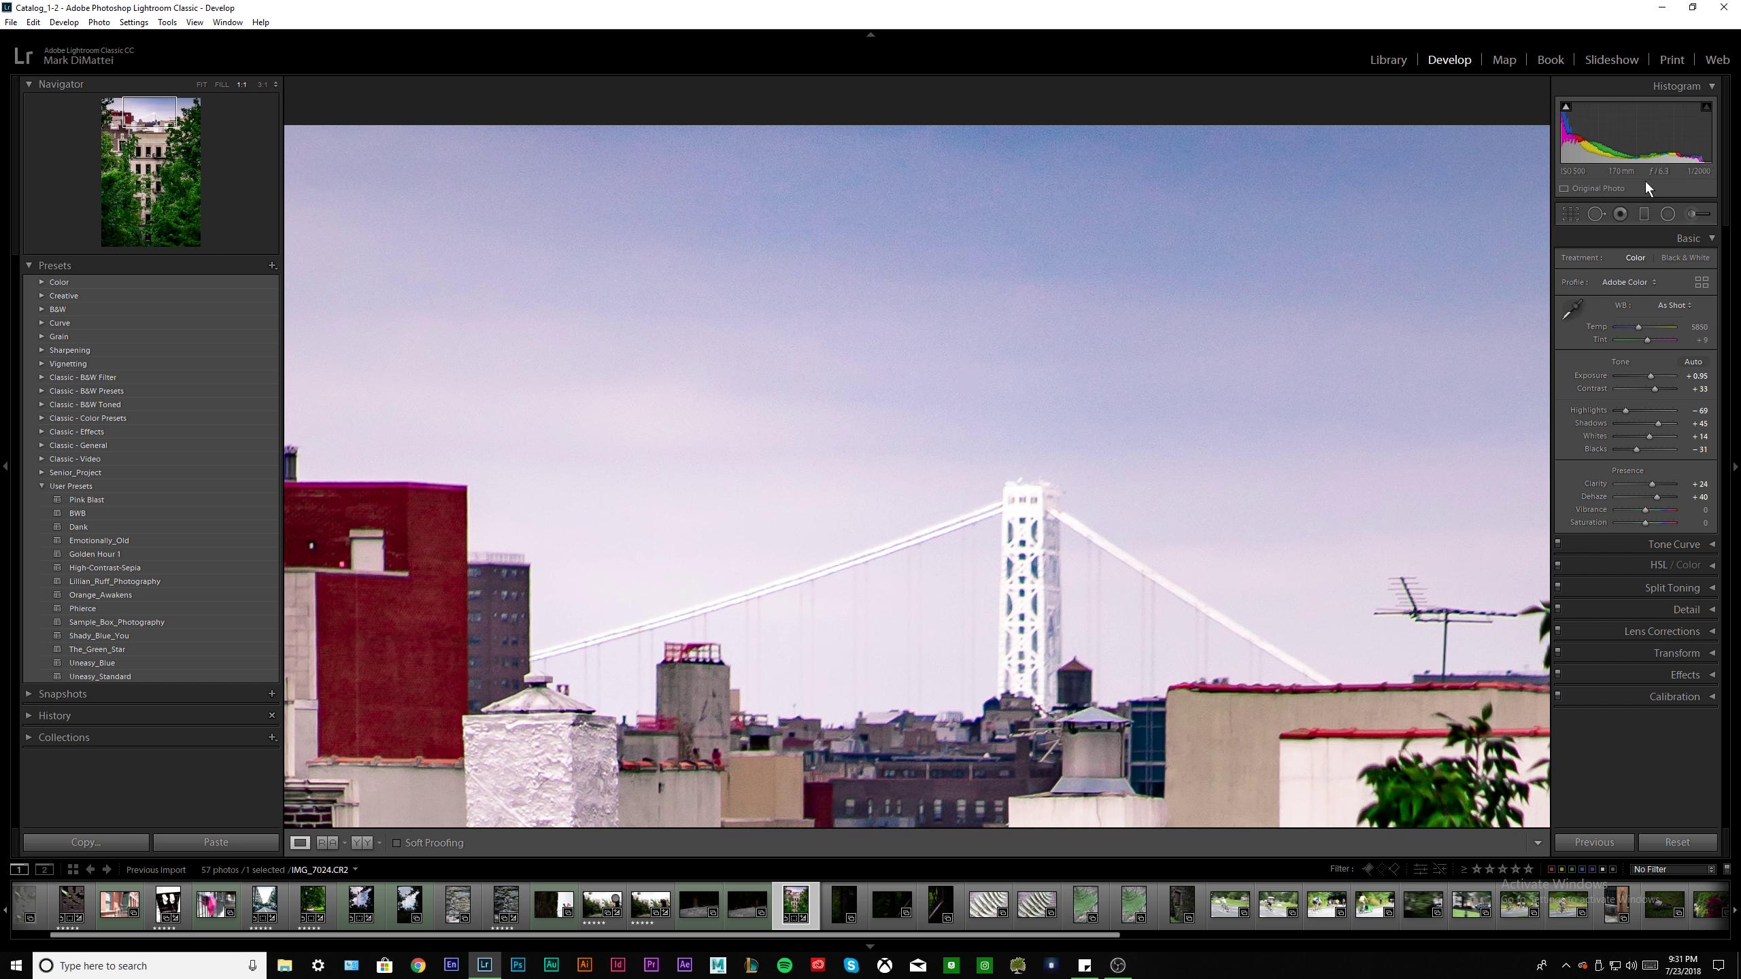
left_click(1693, 239)
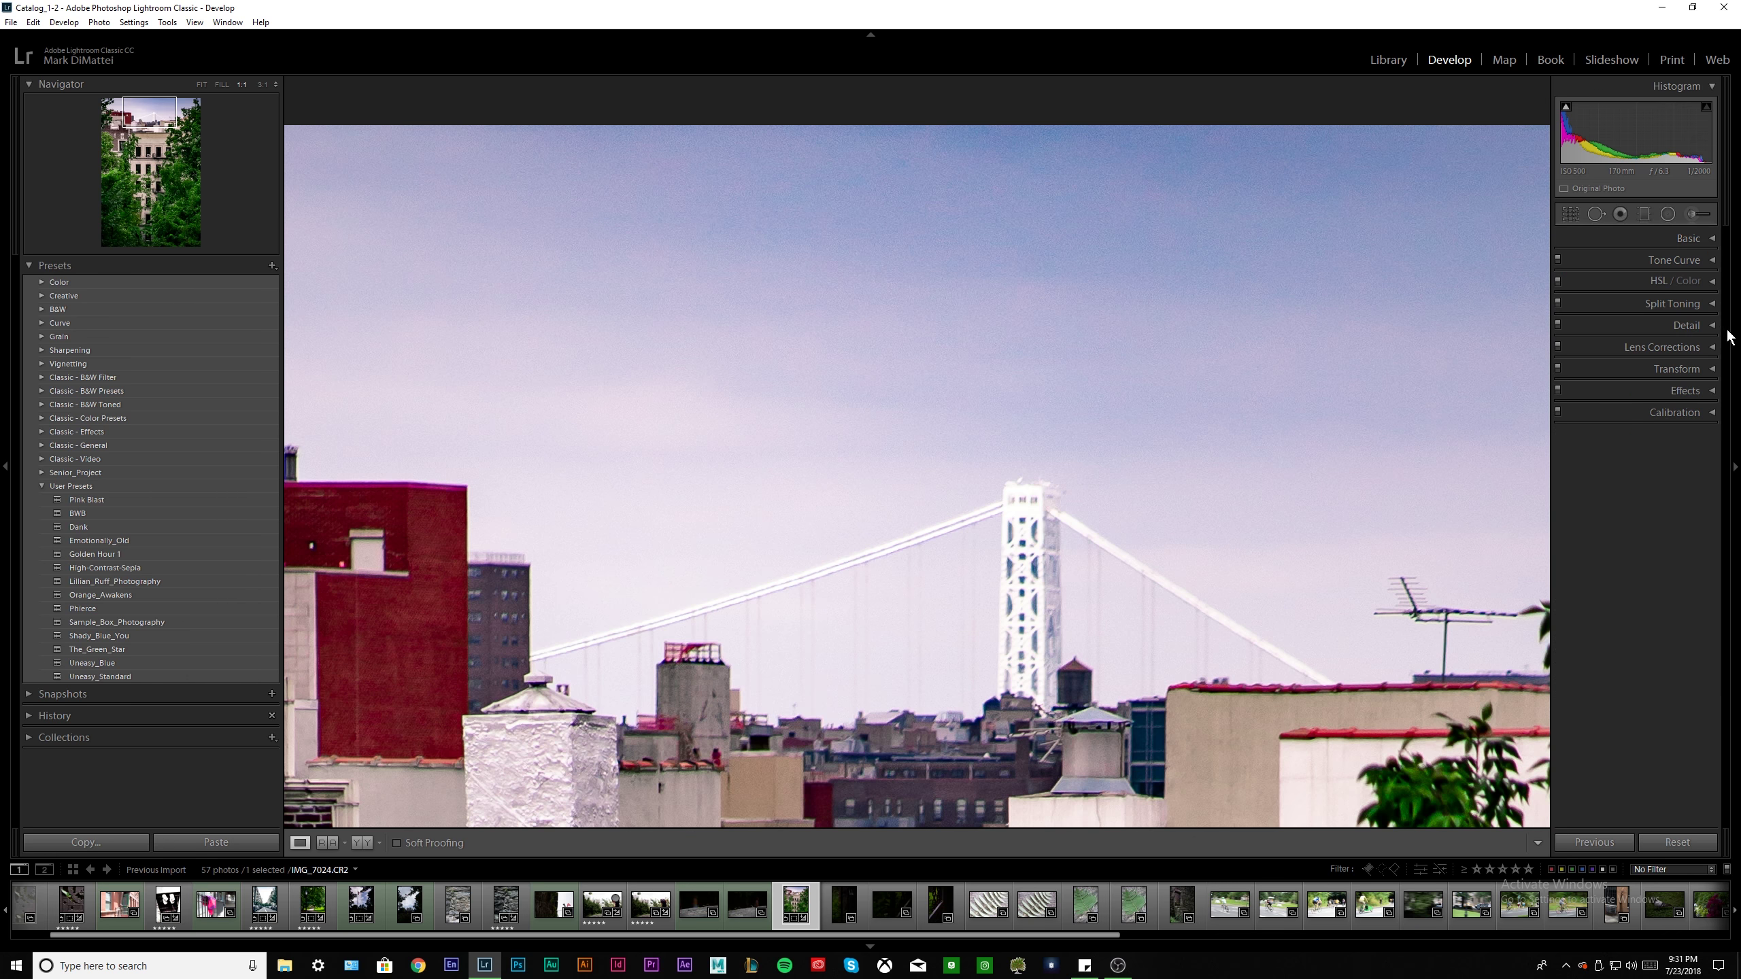
left_click(1705, 325)
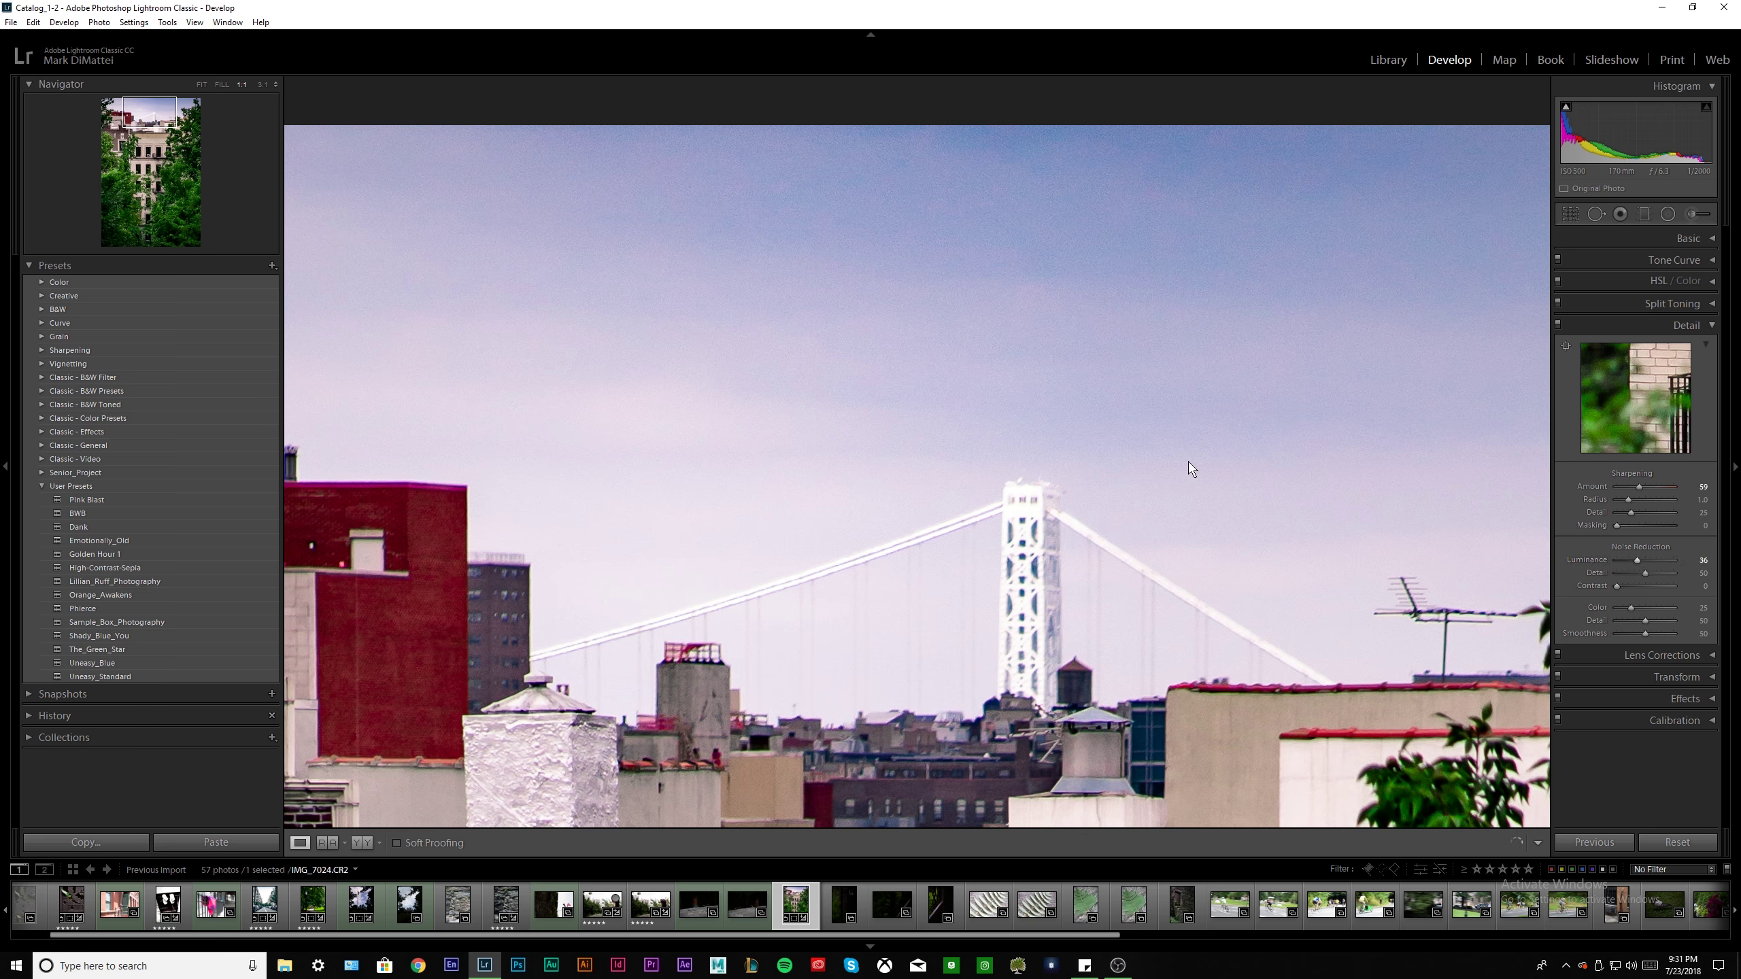
left_click(1023, 523)
left_click_drag(1023, 523, 1000, 518)
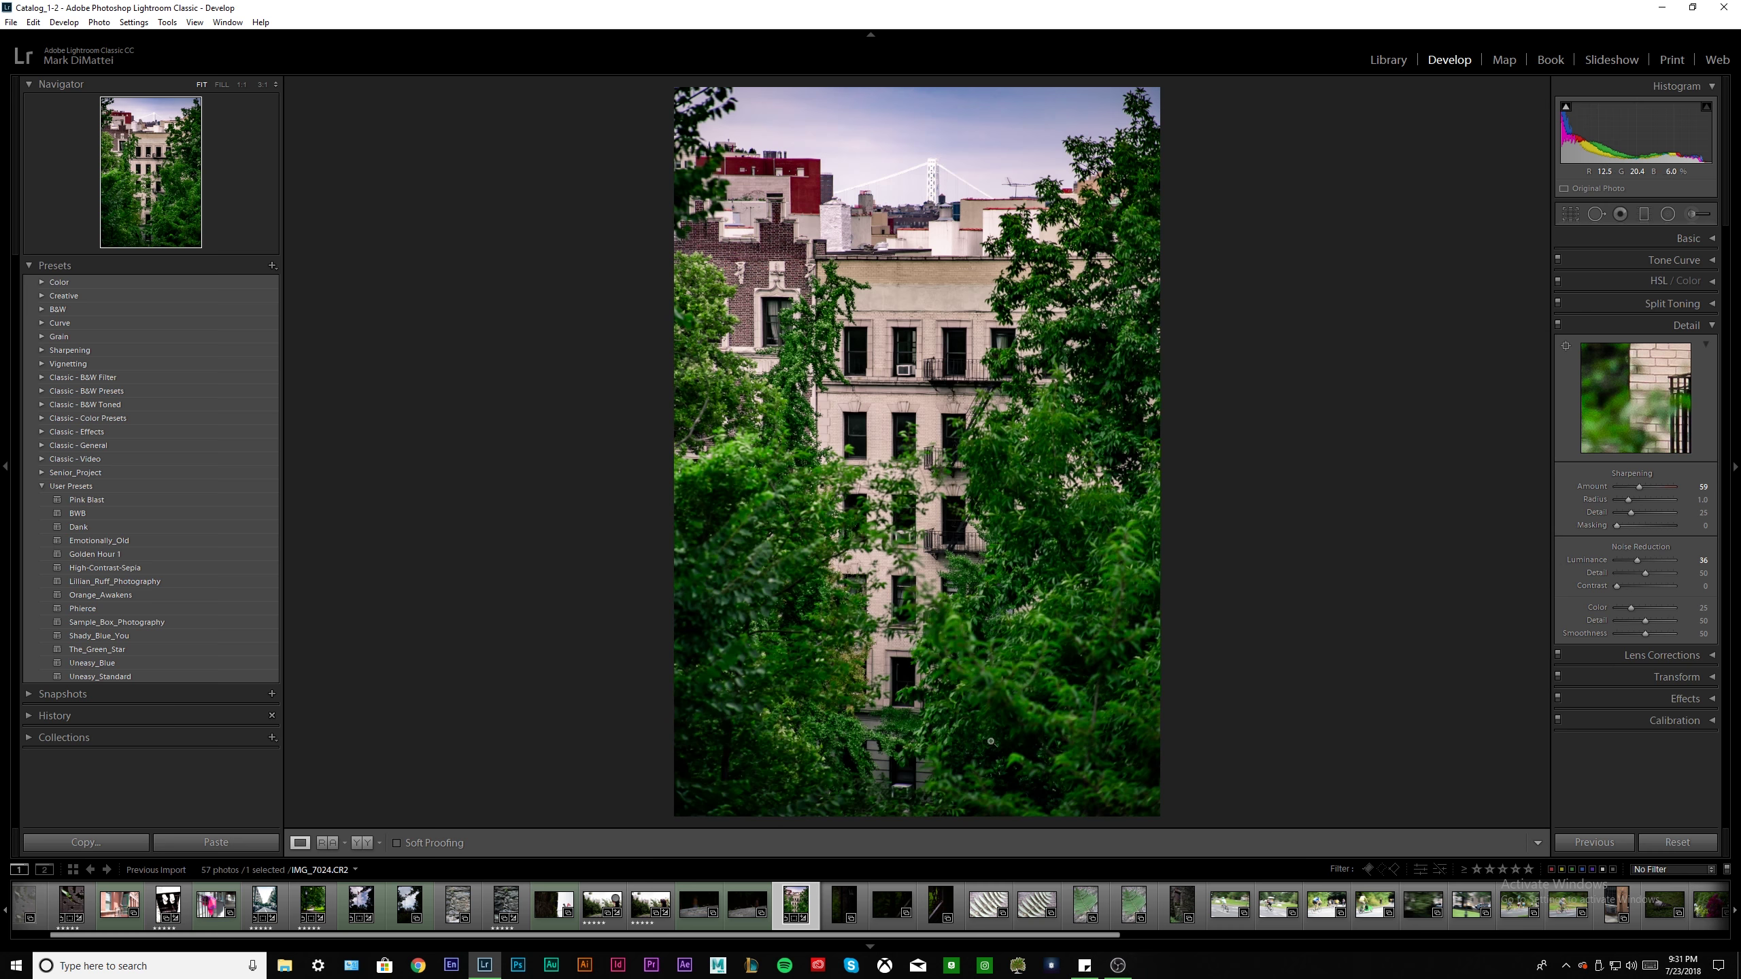
left_click(360, 843)
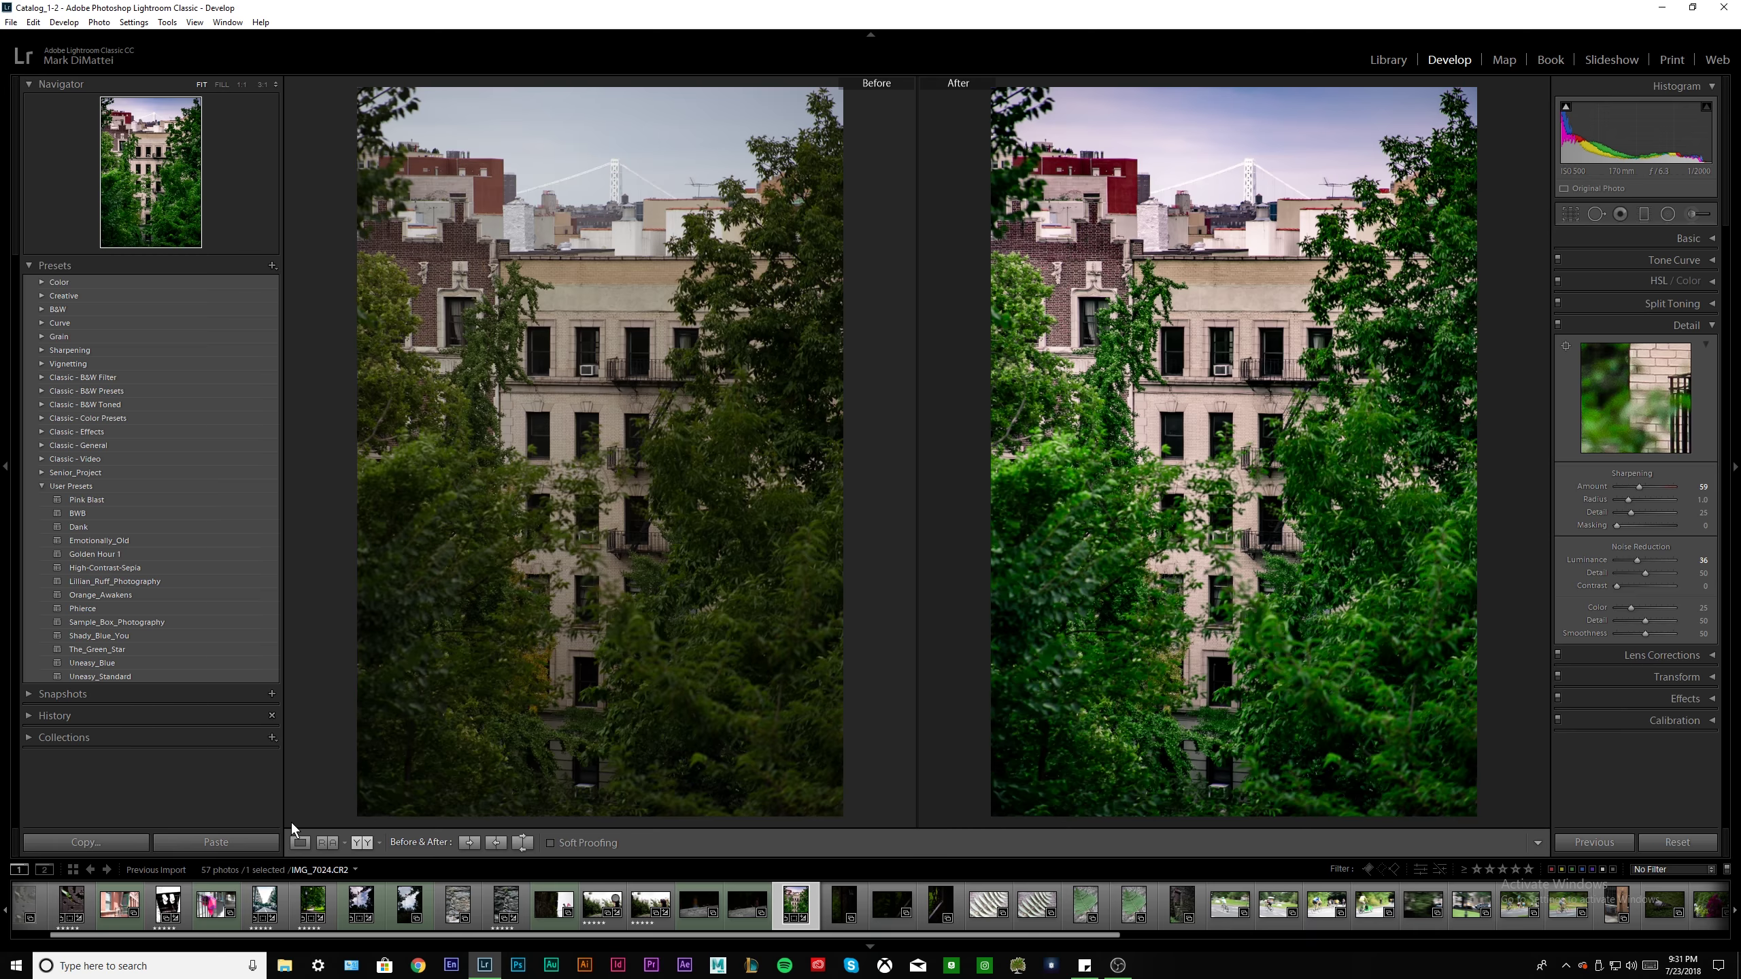
left_click(299, 842)
Heal the air conditioner out of the upper-floor window beside the fire escape, sampling from the same window's upper part
left_click(919, 379)
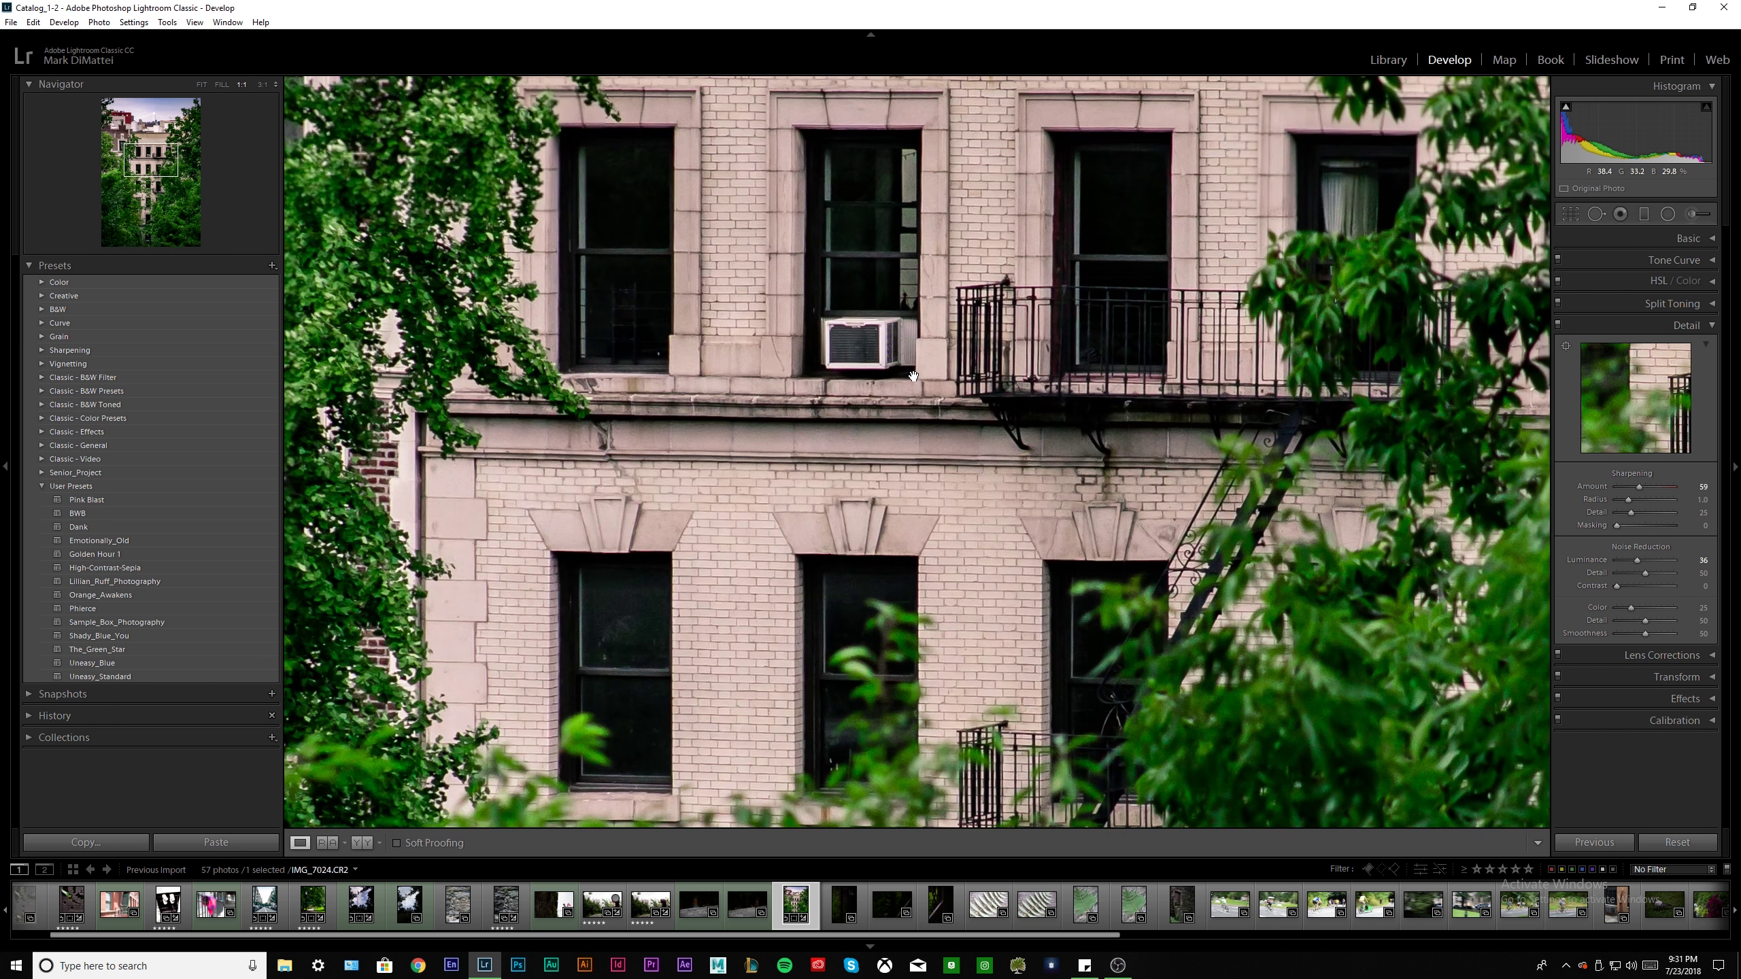
left_click(1595, 214)
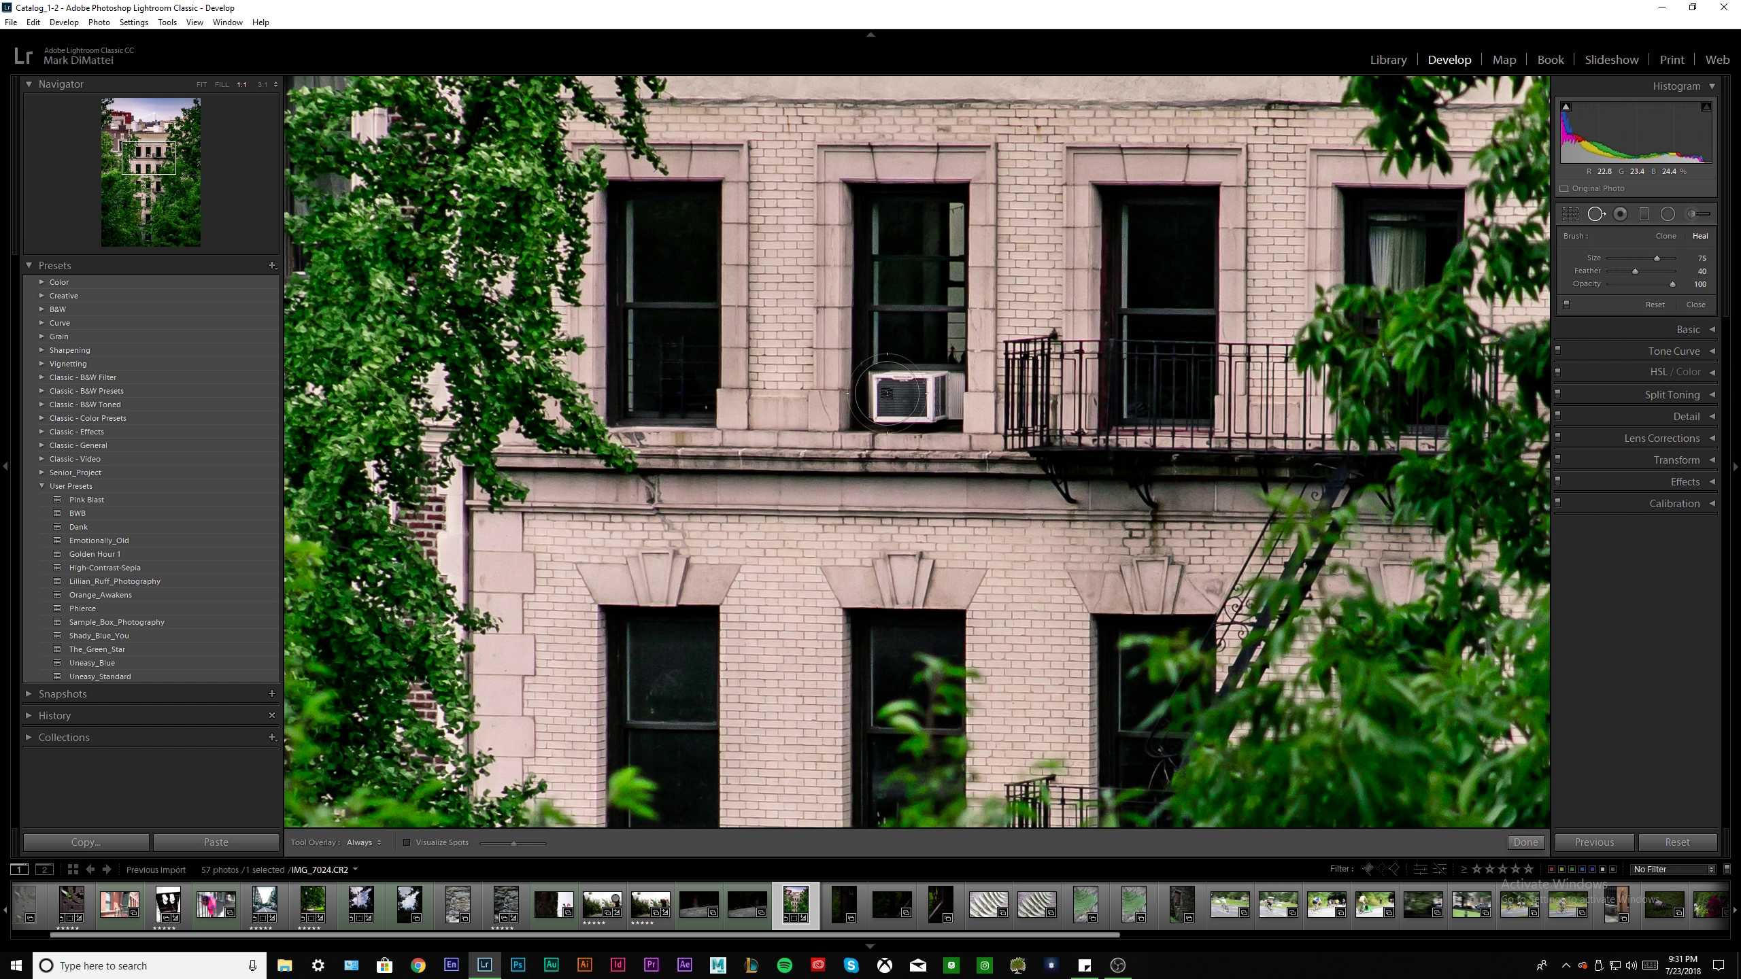
left_click_drag(886, 391, 943, 393)
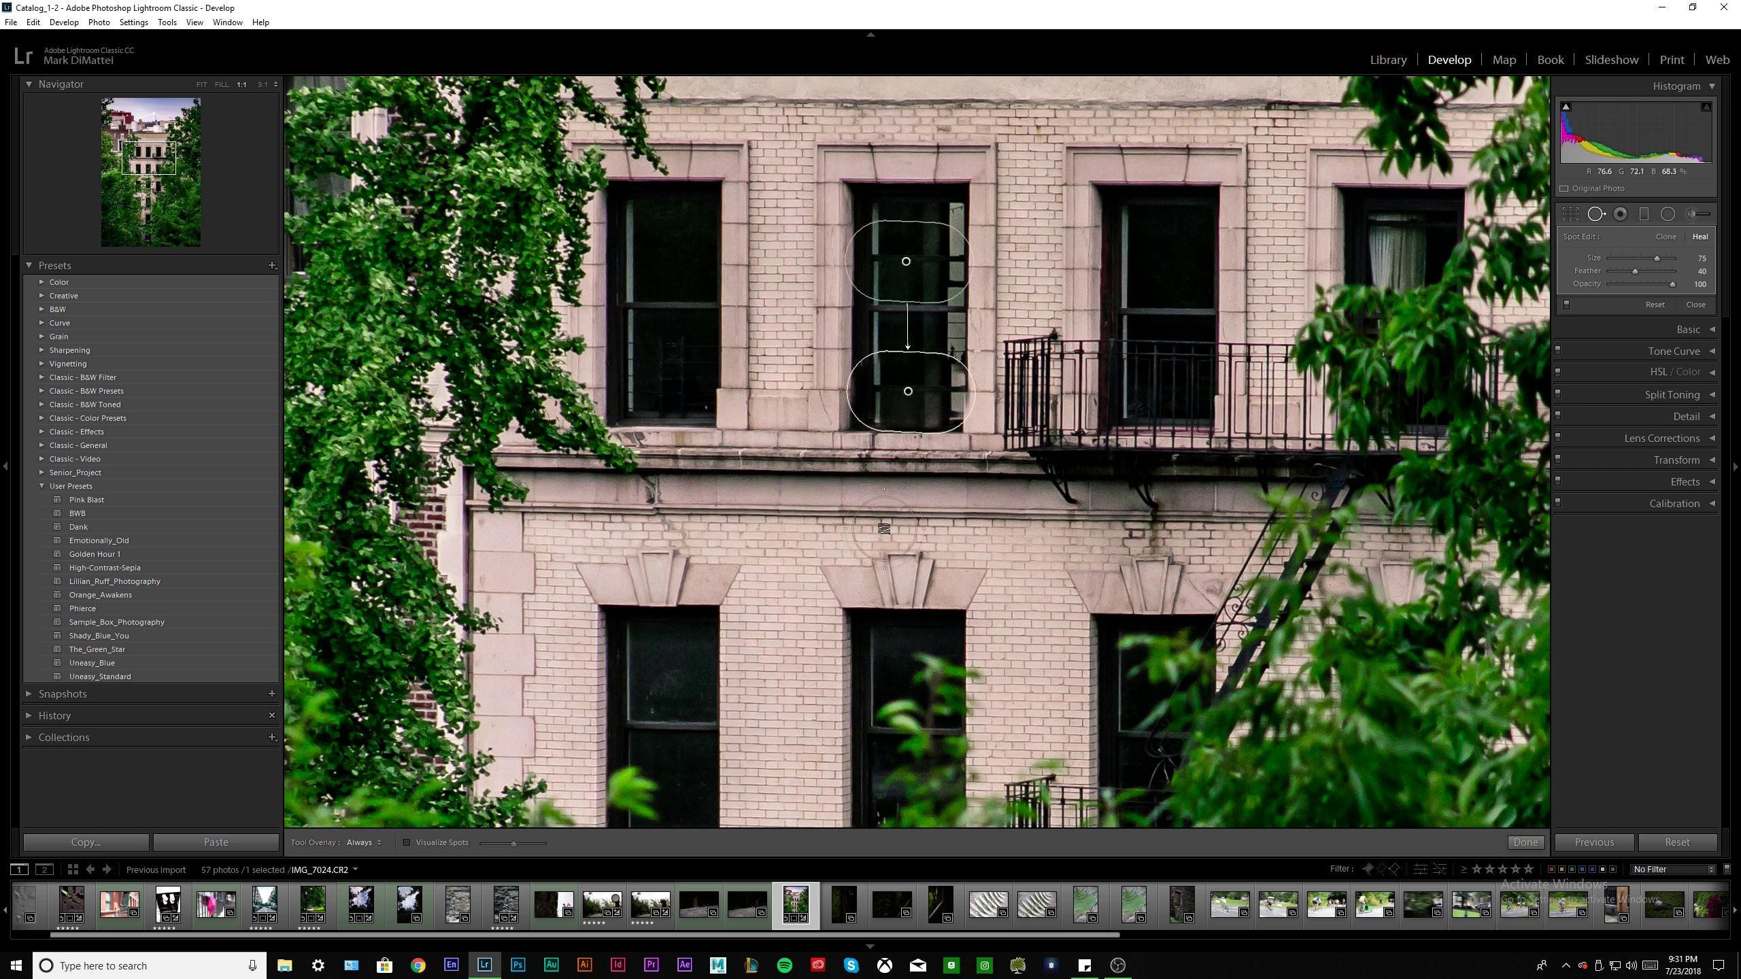
left_click_drag(934, 406, 935, 408)
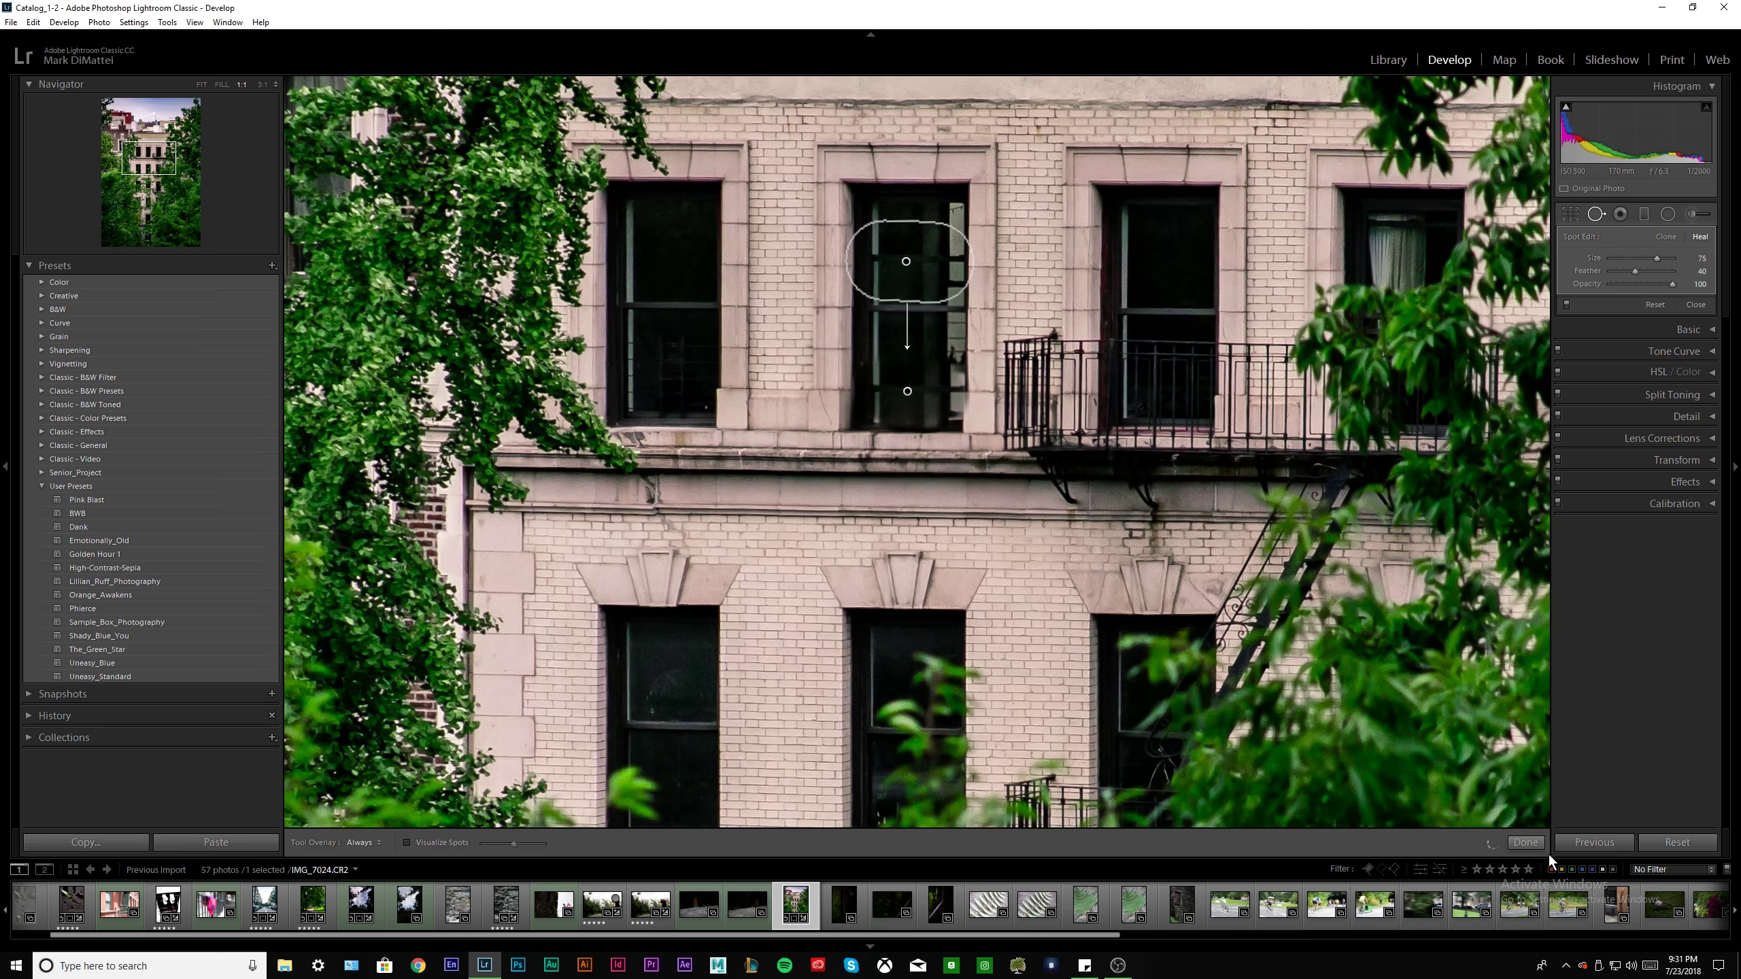
left_click(1526, 842)
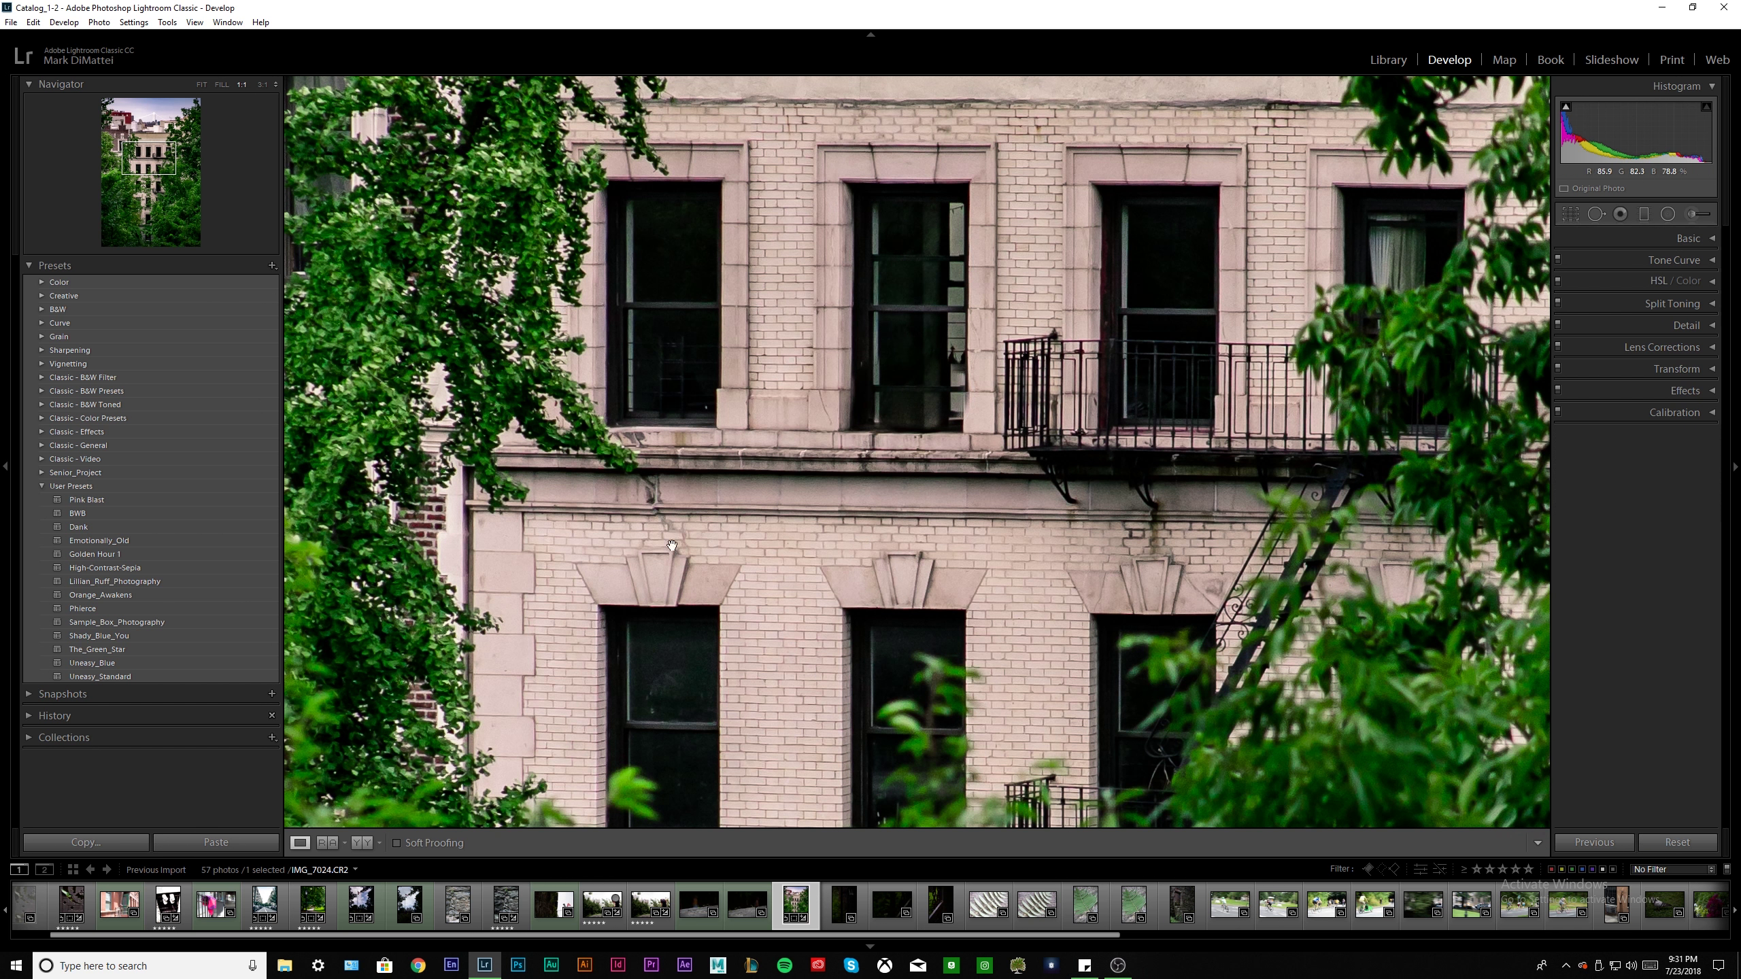
Heal the air conditioner out of the leaf-covered middle window, moving the sample source to the dark glass directly above it
left_click(736, 399)
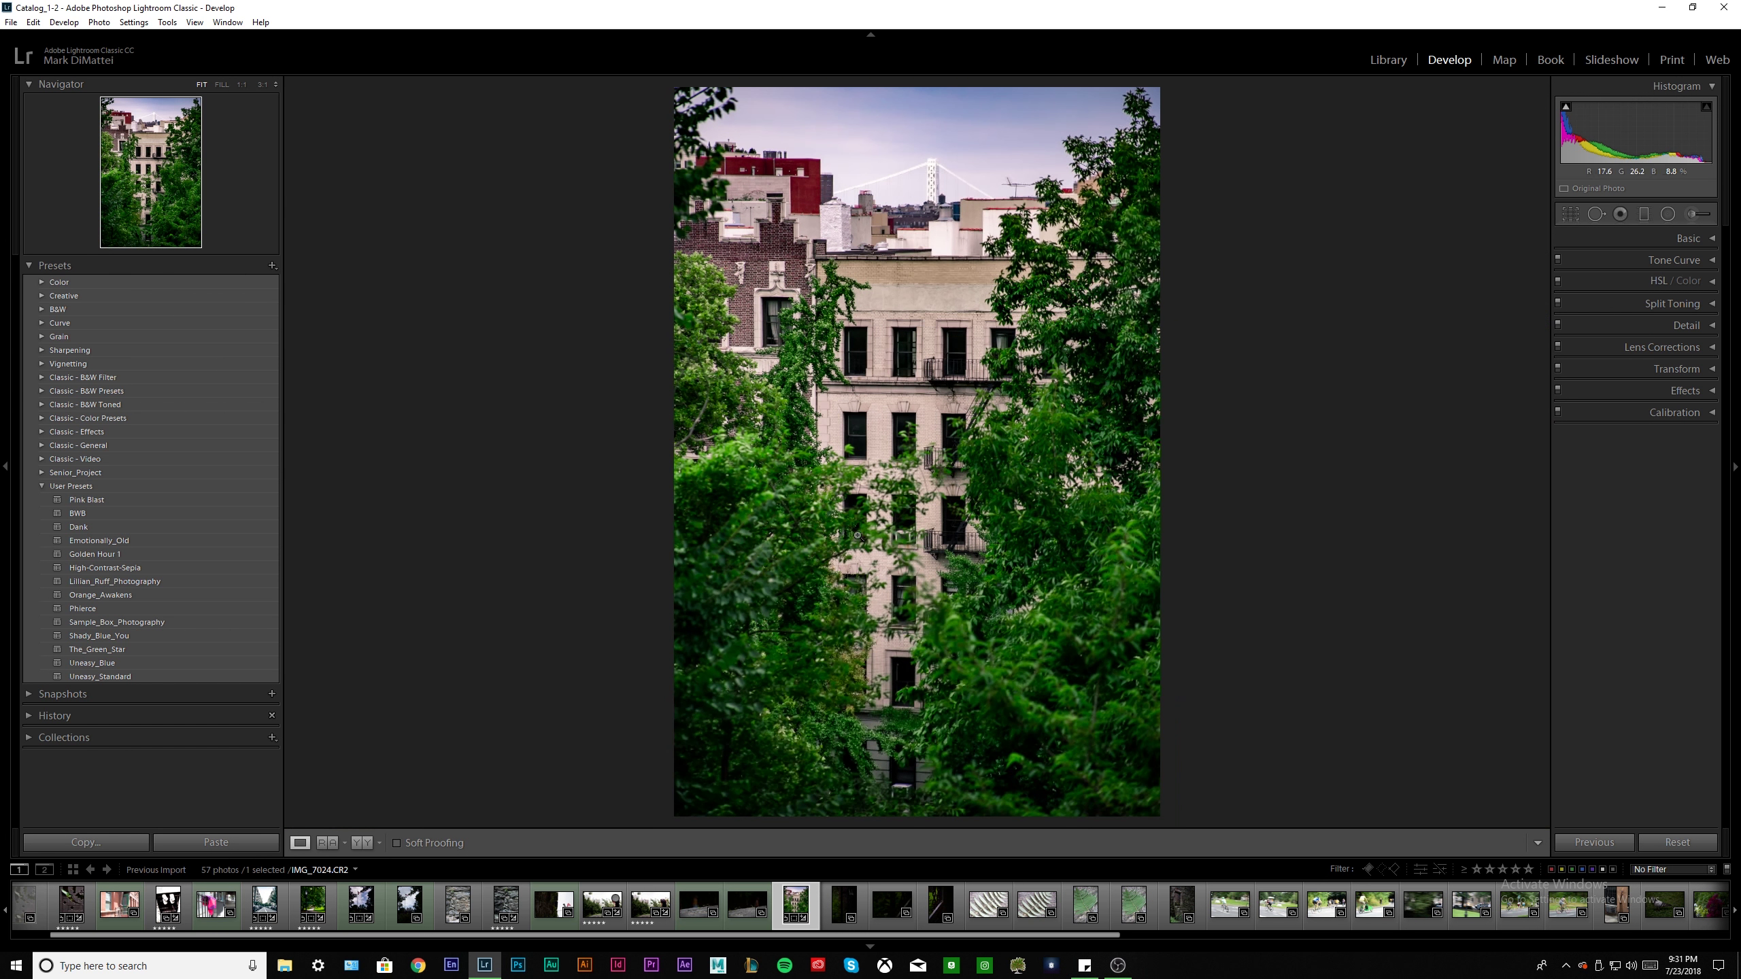
left_click(897, 541)
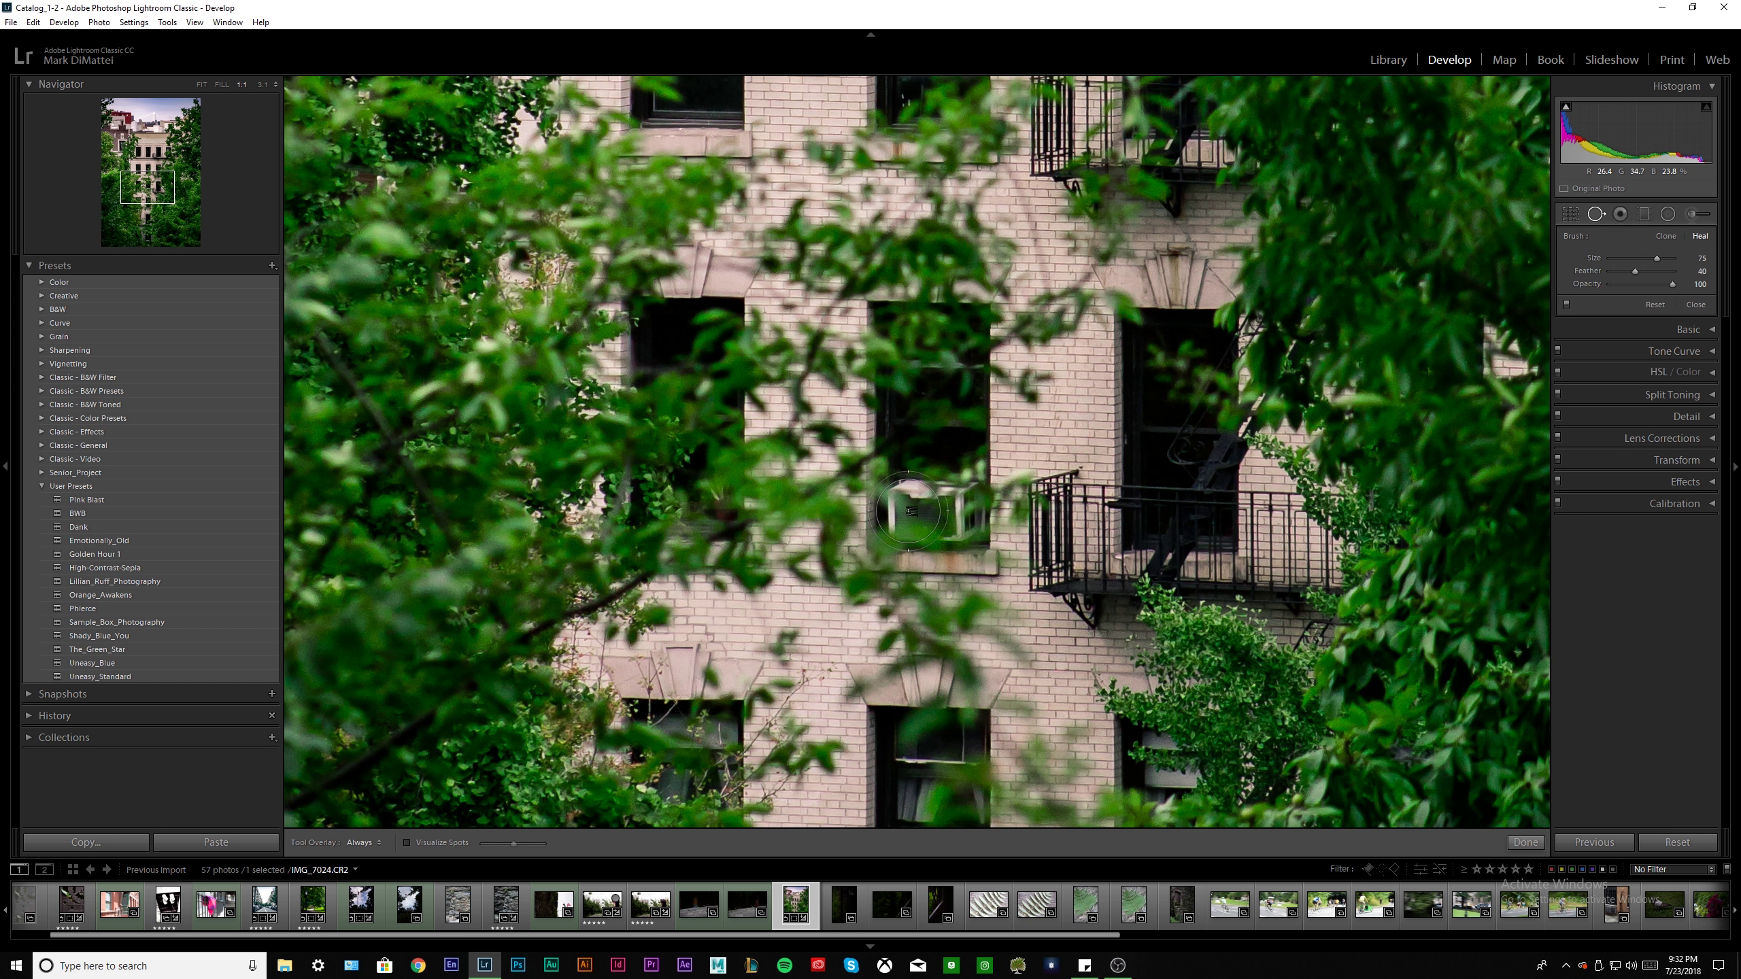
left_click_drag(905, 511, 947, 512)
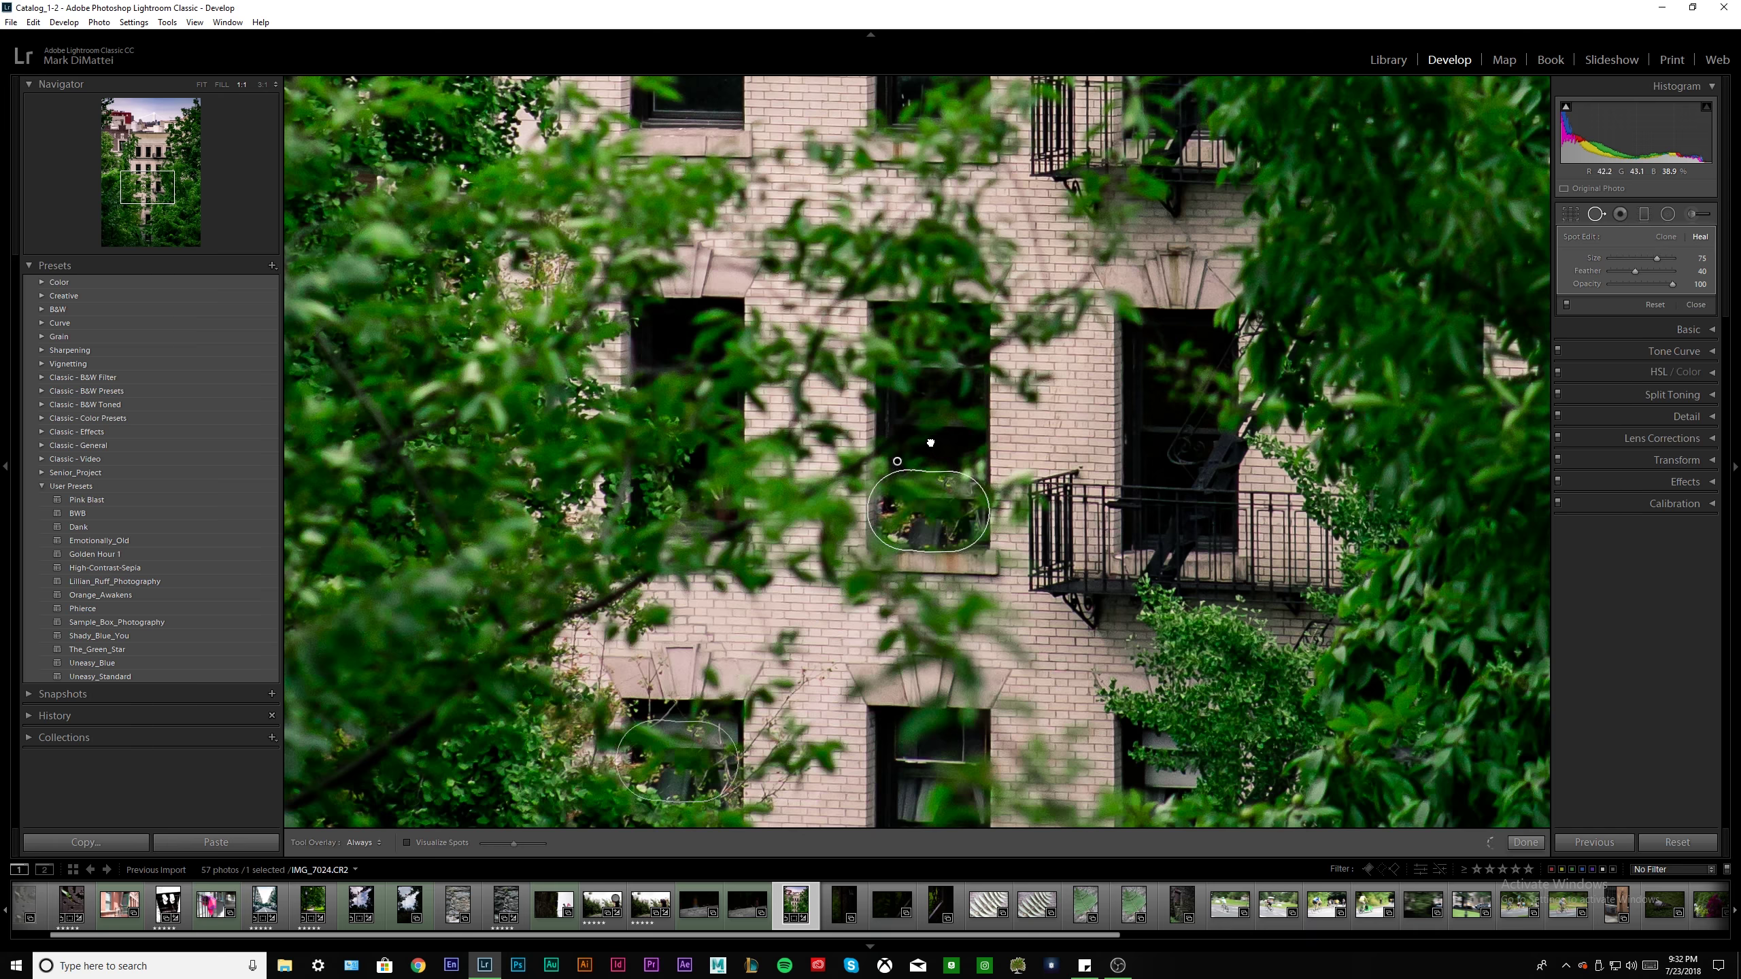
key("slash")
key("slash")
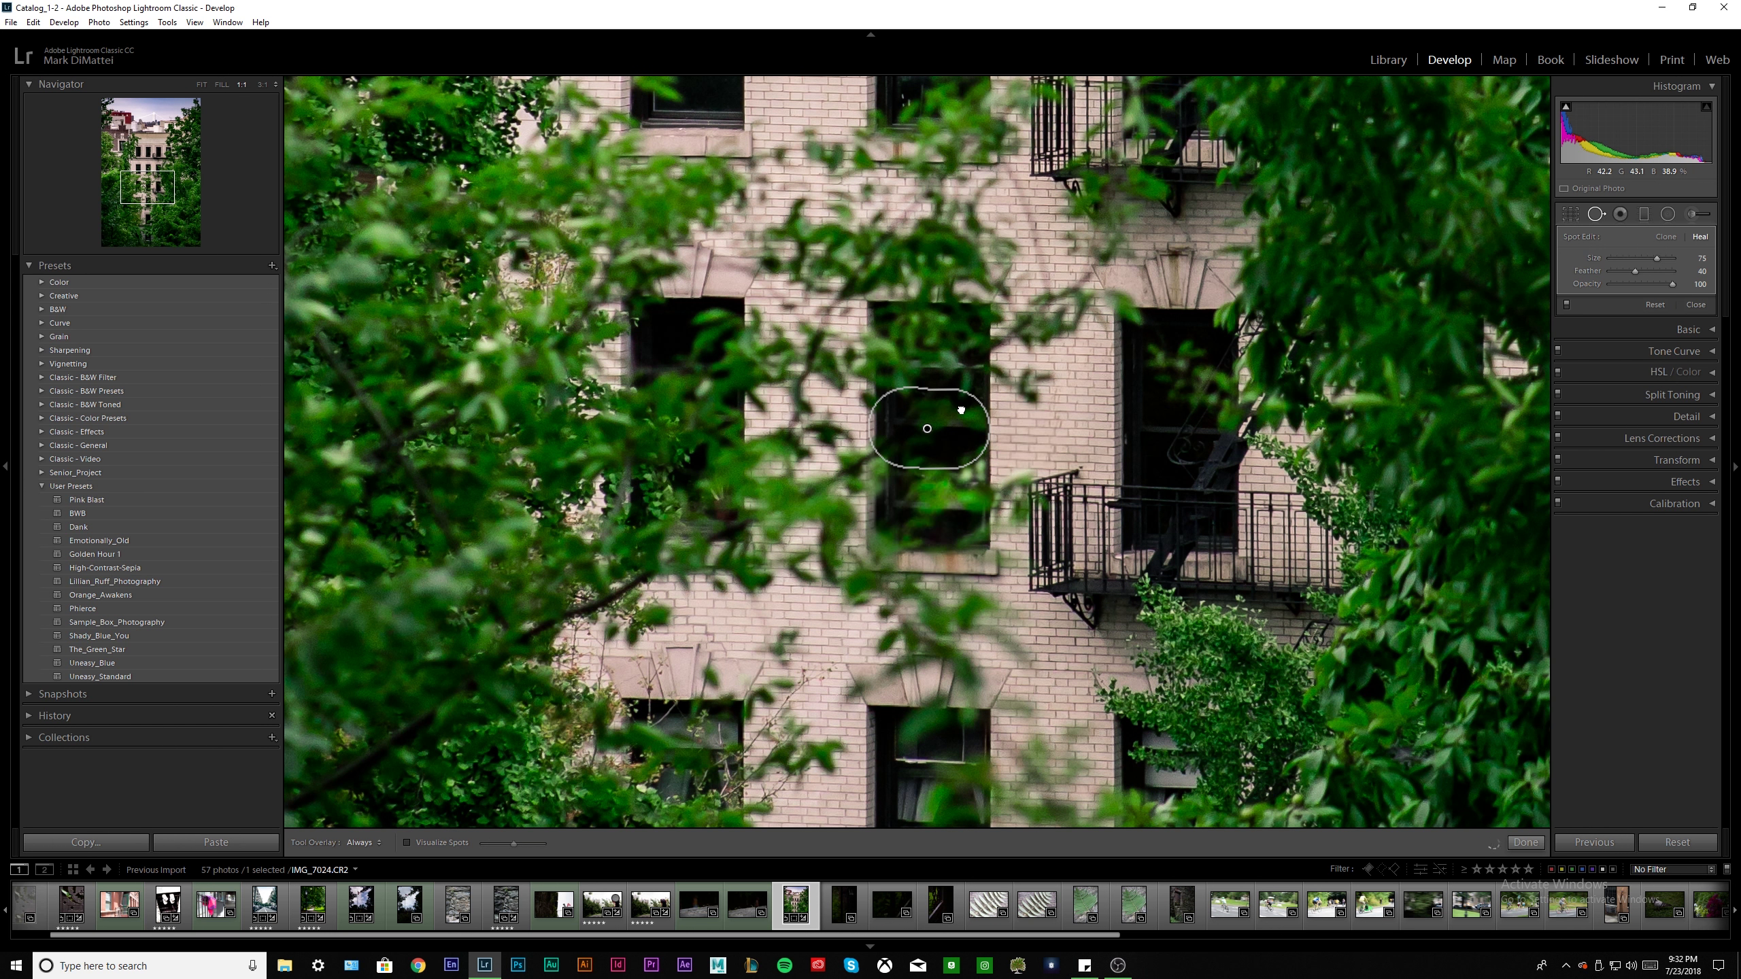
left_click_drag(961, 410, 962, 408)
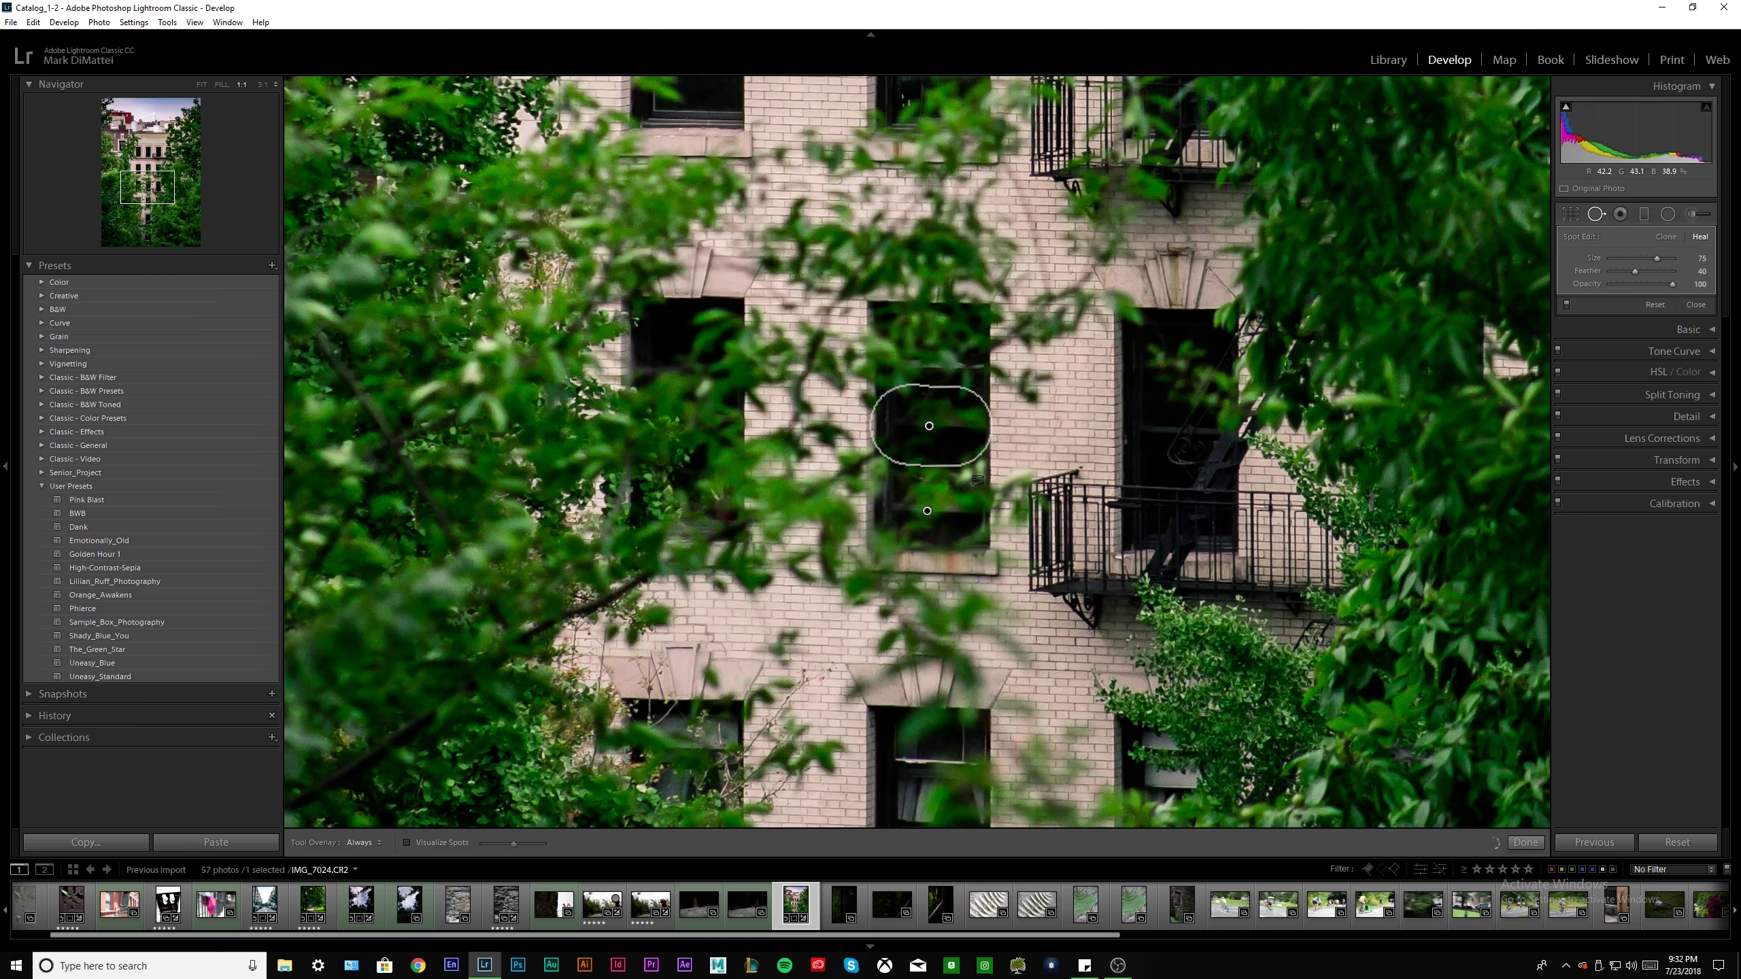
left_click(1524, 843)
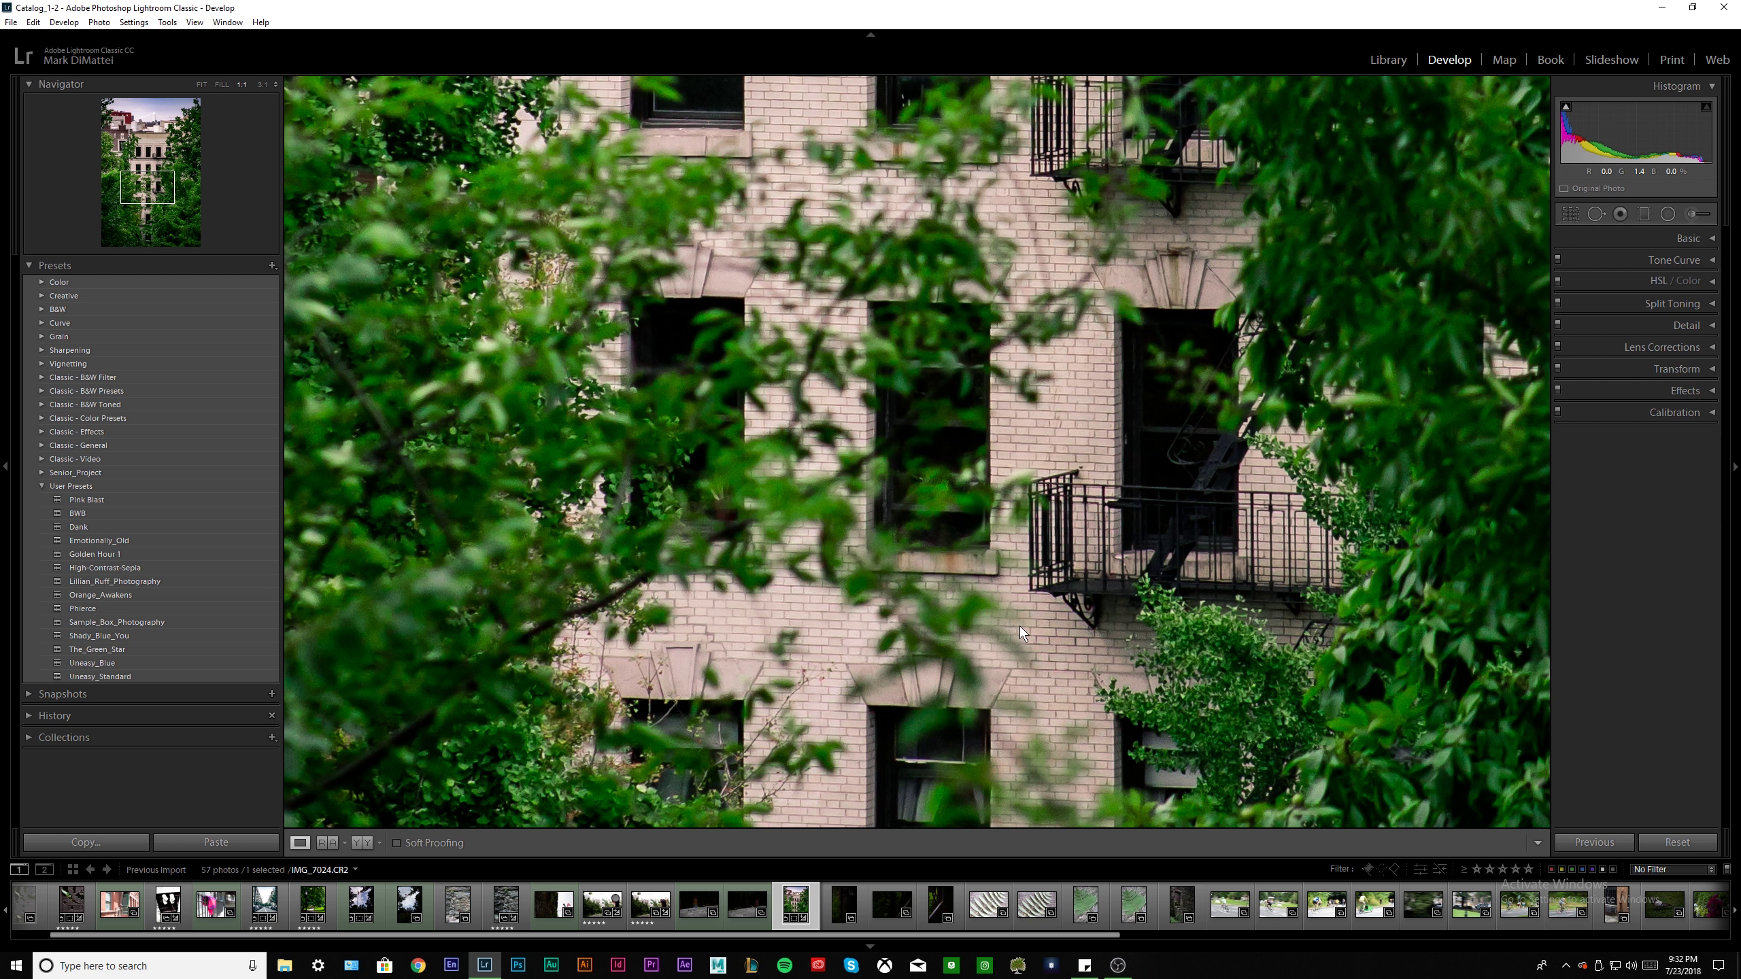
Check the lower windows and heal the air conditioner out of the lowest window among the trees
left_click(875, 607)
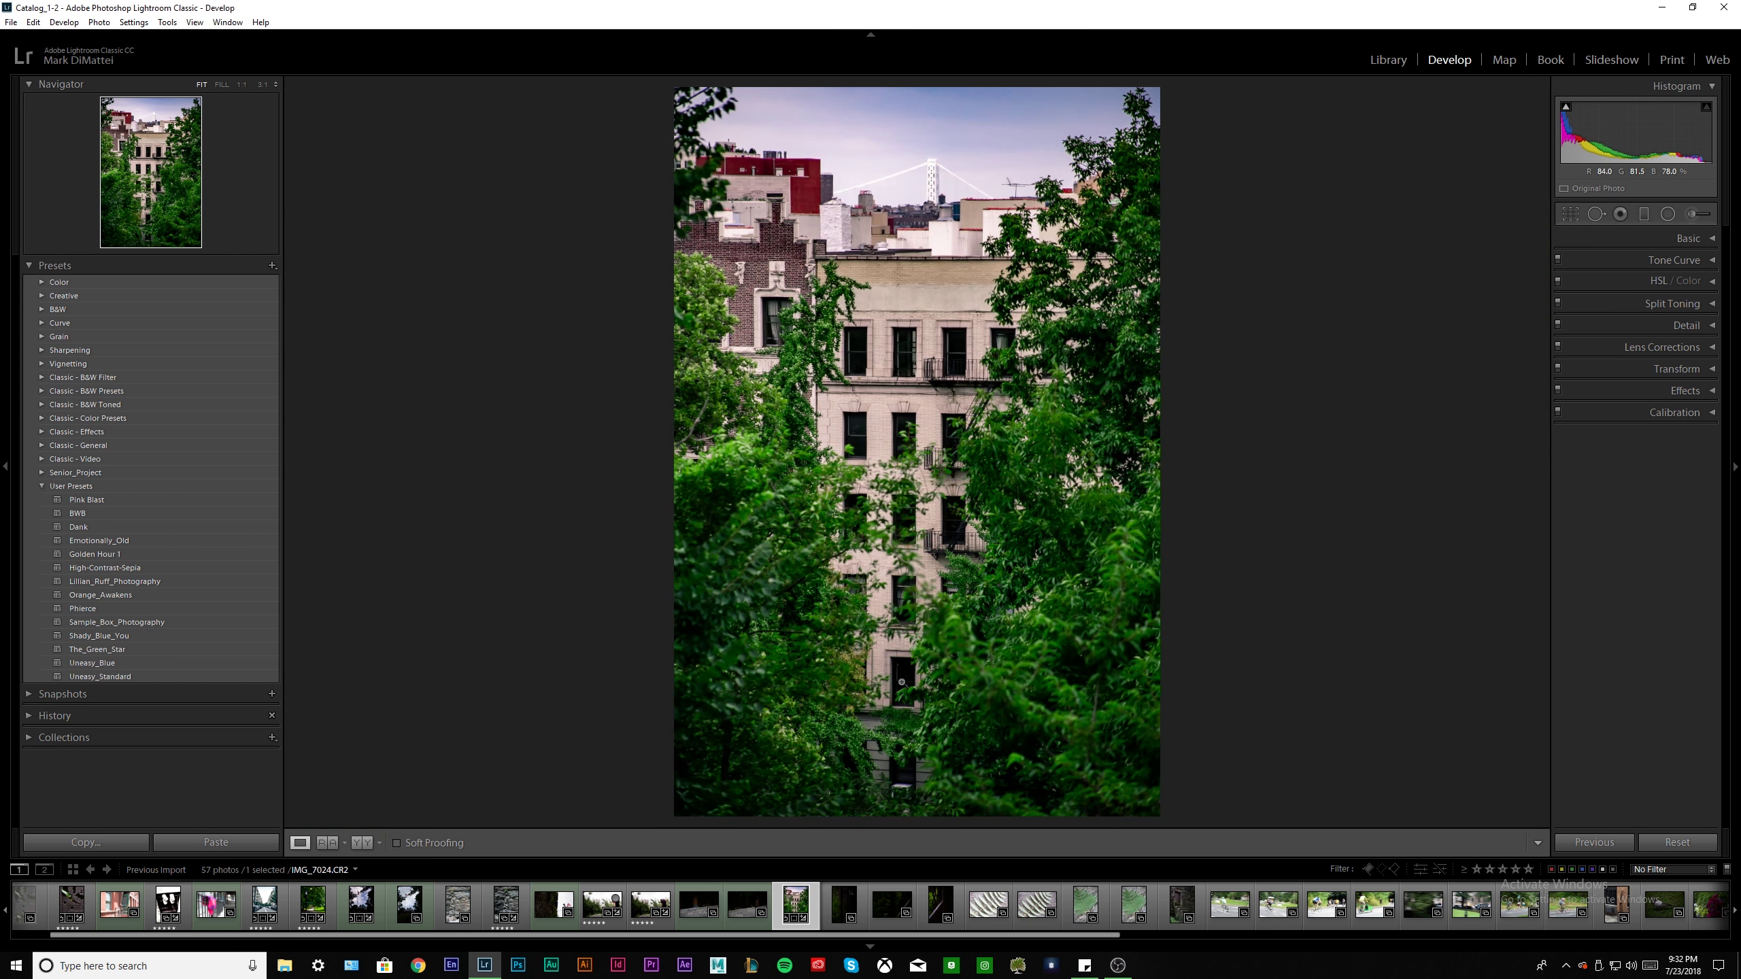
left_click(890, 580)
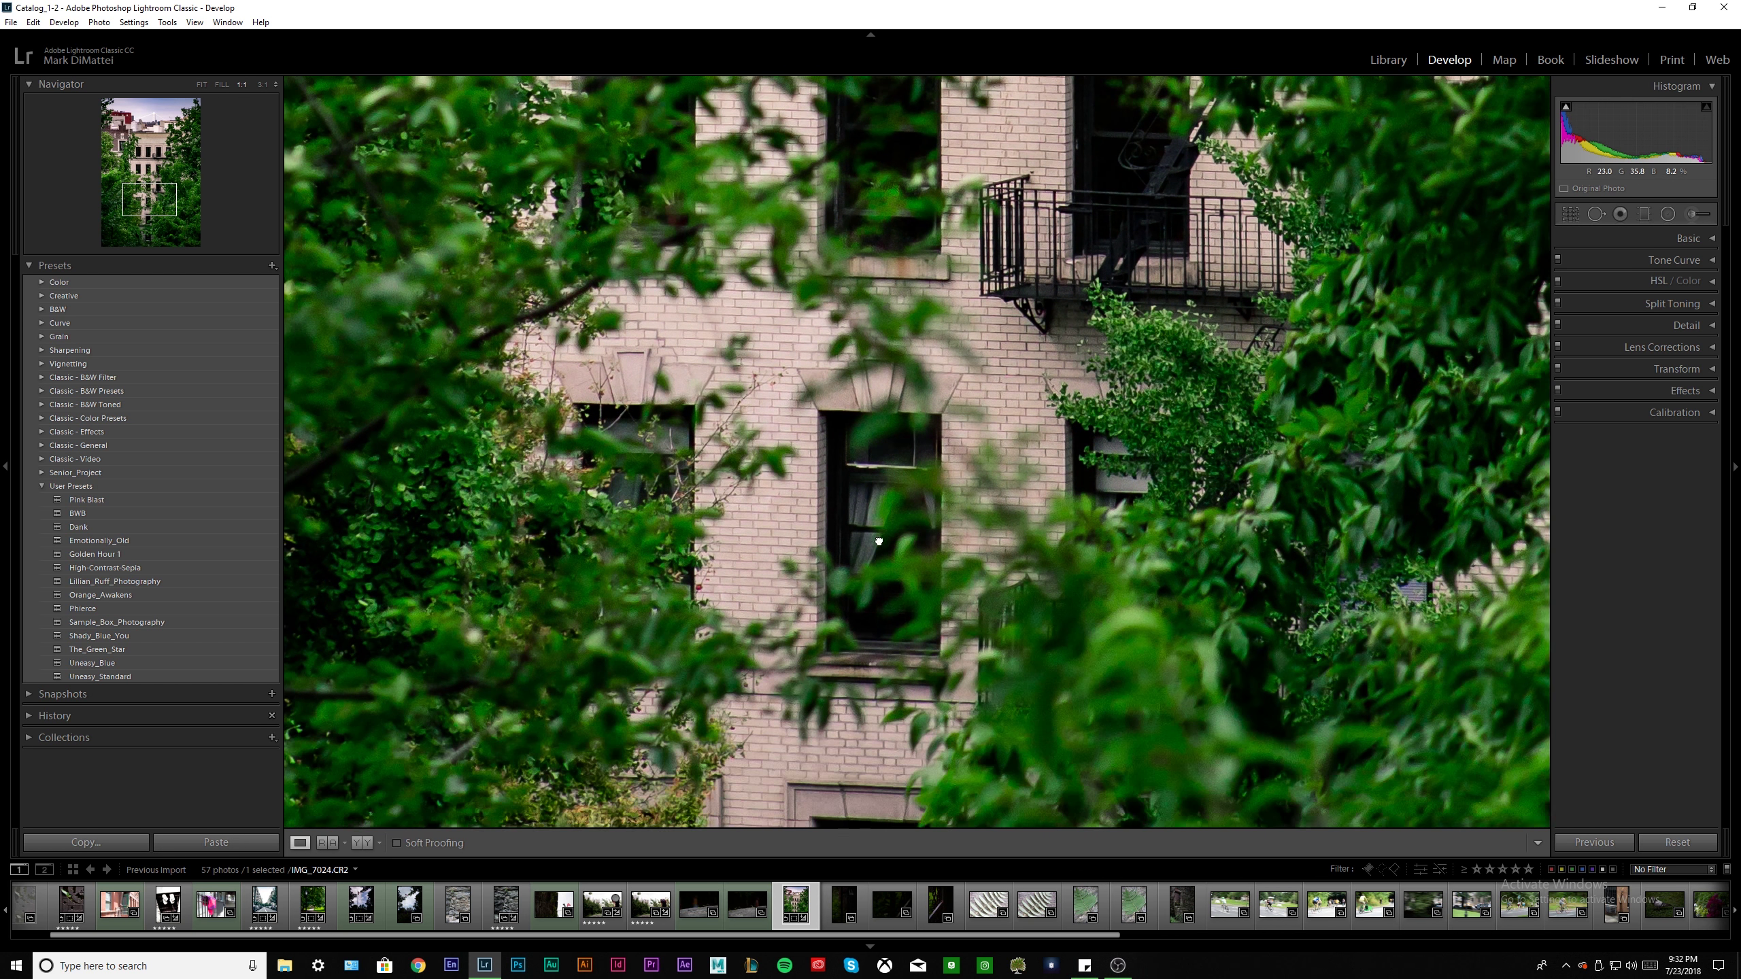
left_click_drag(879, 541, 888, 453)
left_click(887, 453)
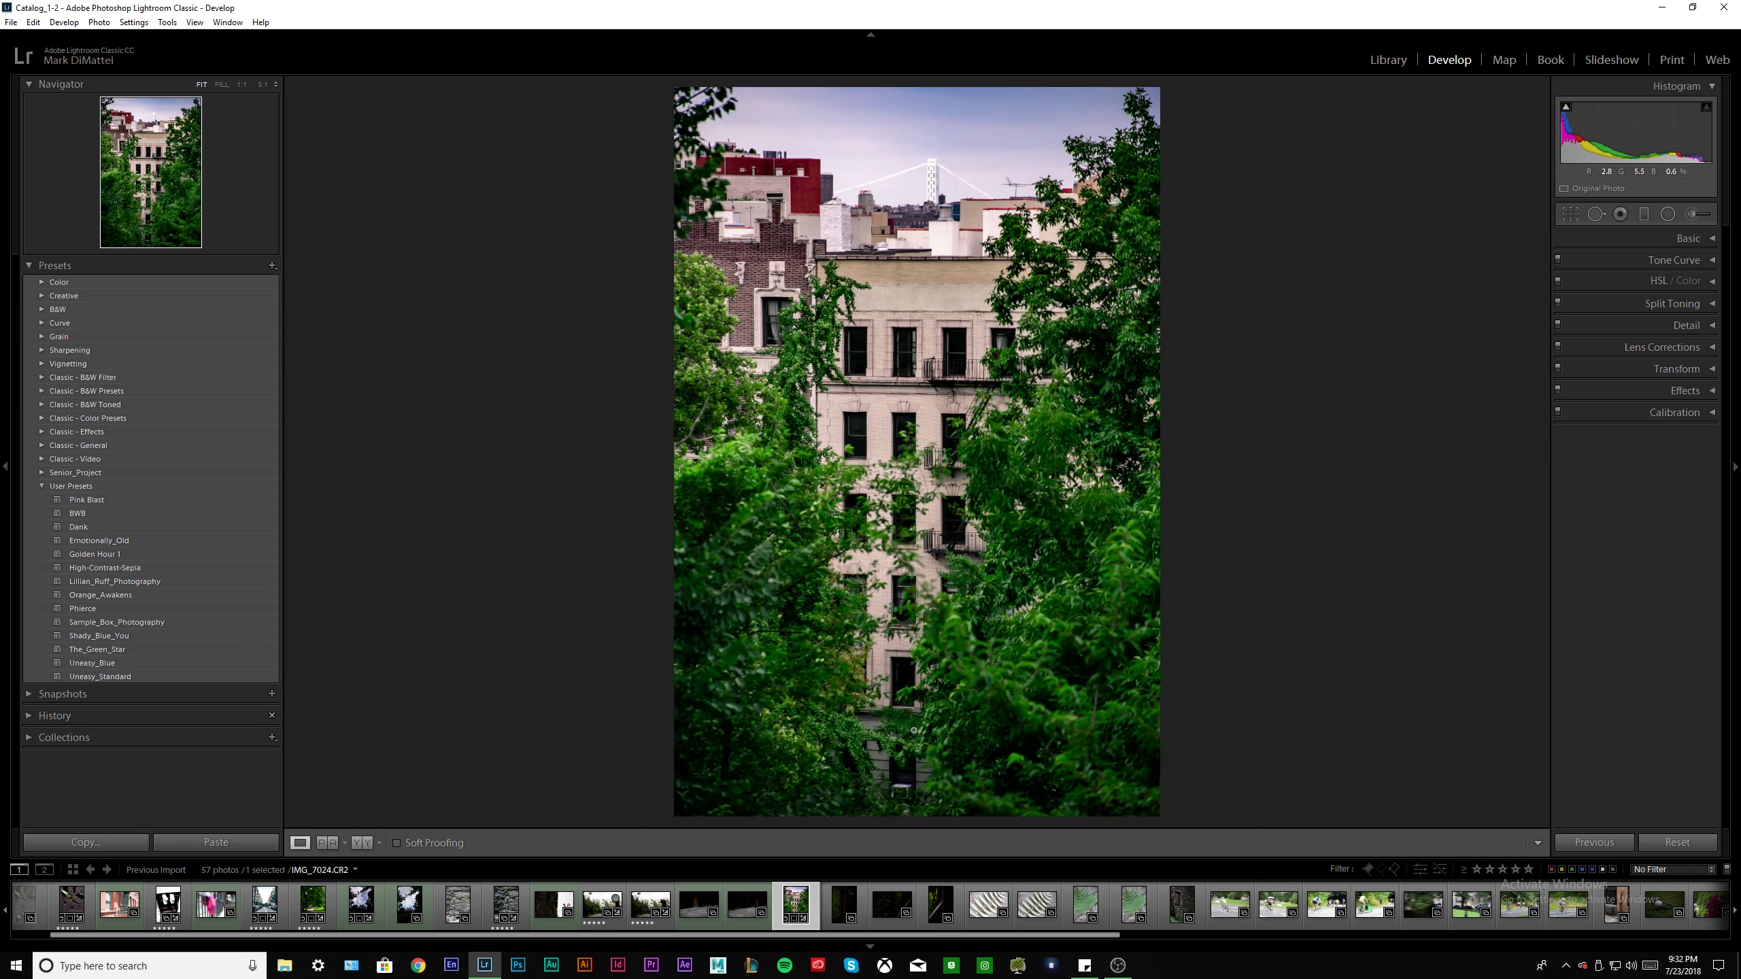
left_click(903, 790)
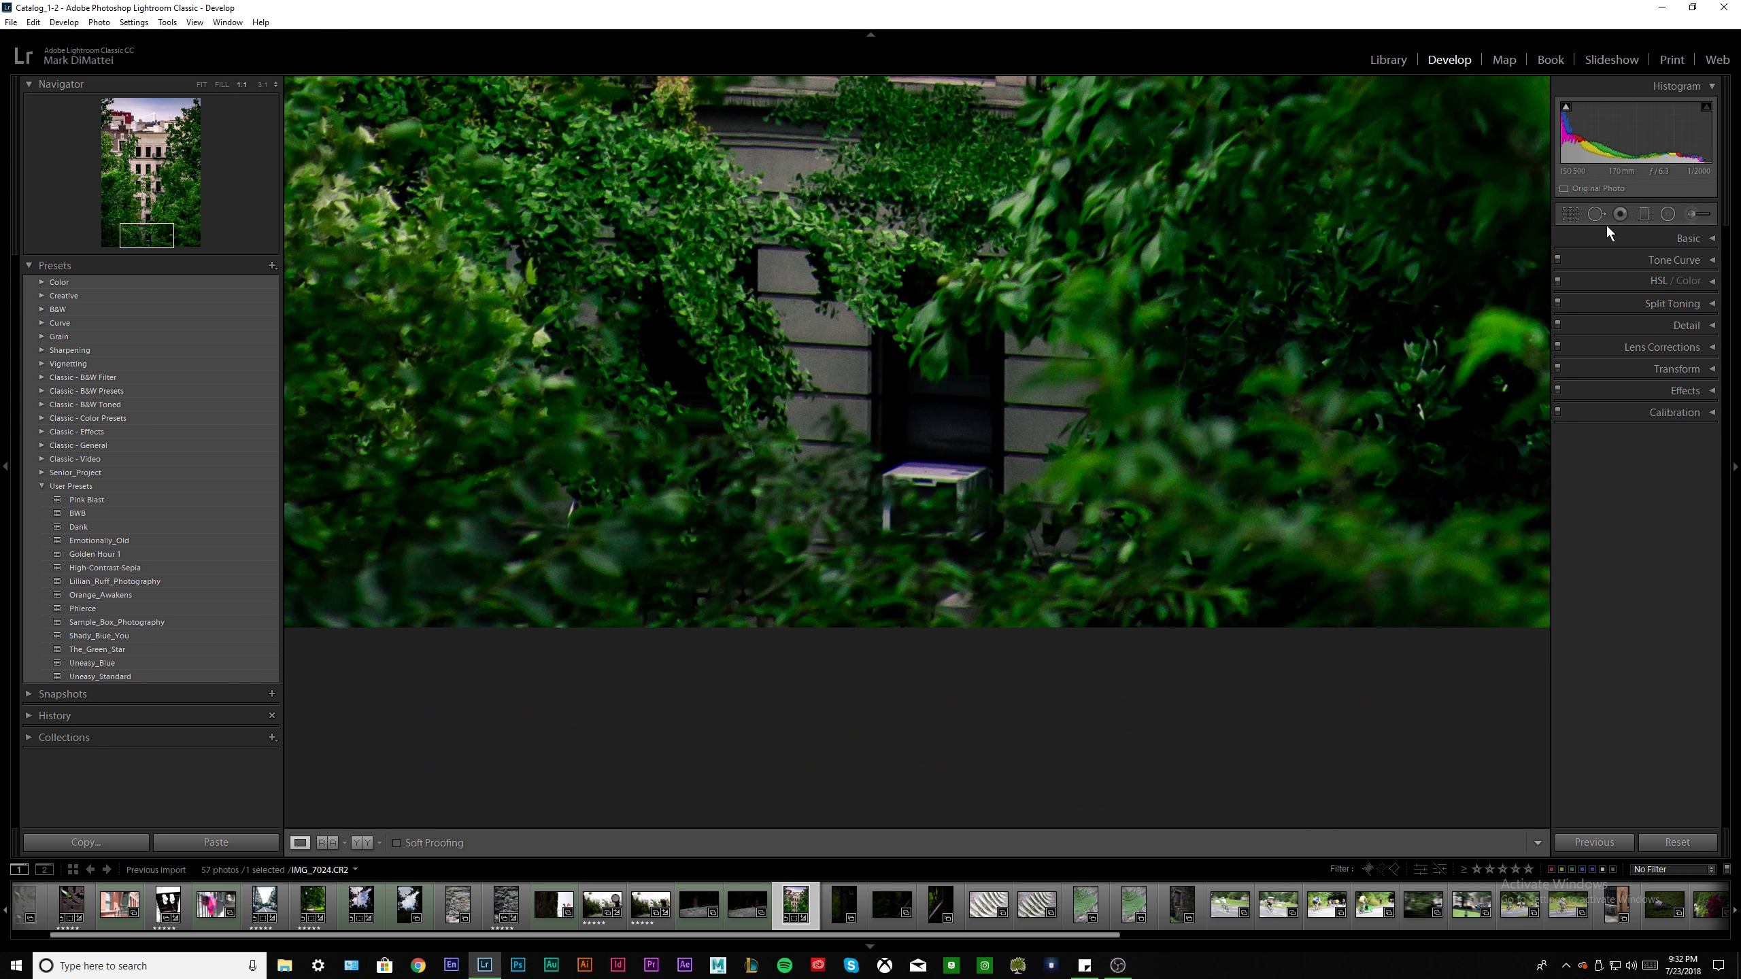
left_click(1597, 214)
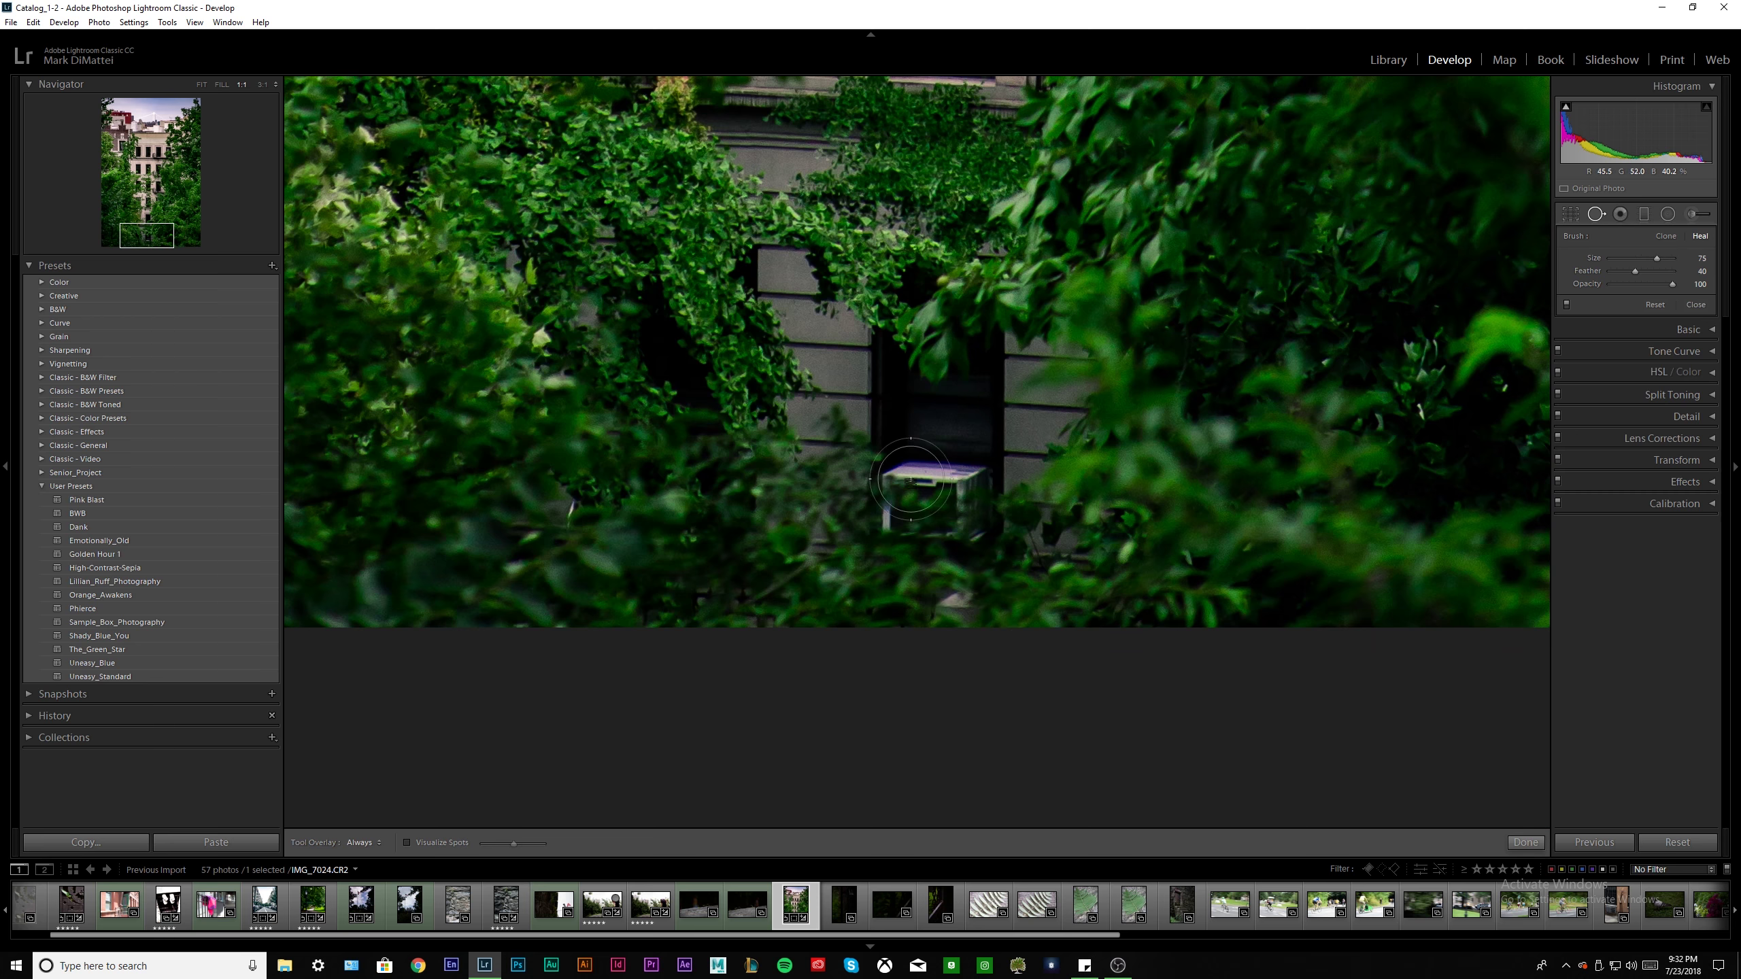
mouse_move(908, 488)
left_mouse_down()
mouse_move(916, 511)
mouse_move(956, 510)
mouse_move(944, 488)
left_mouse_up()
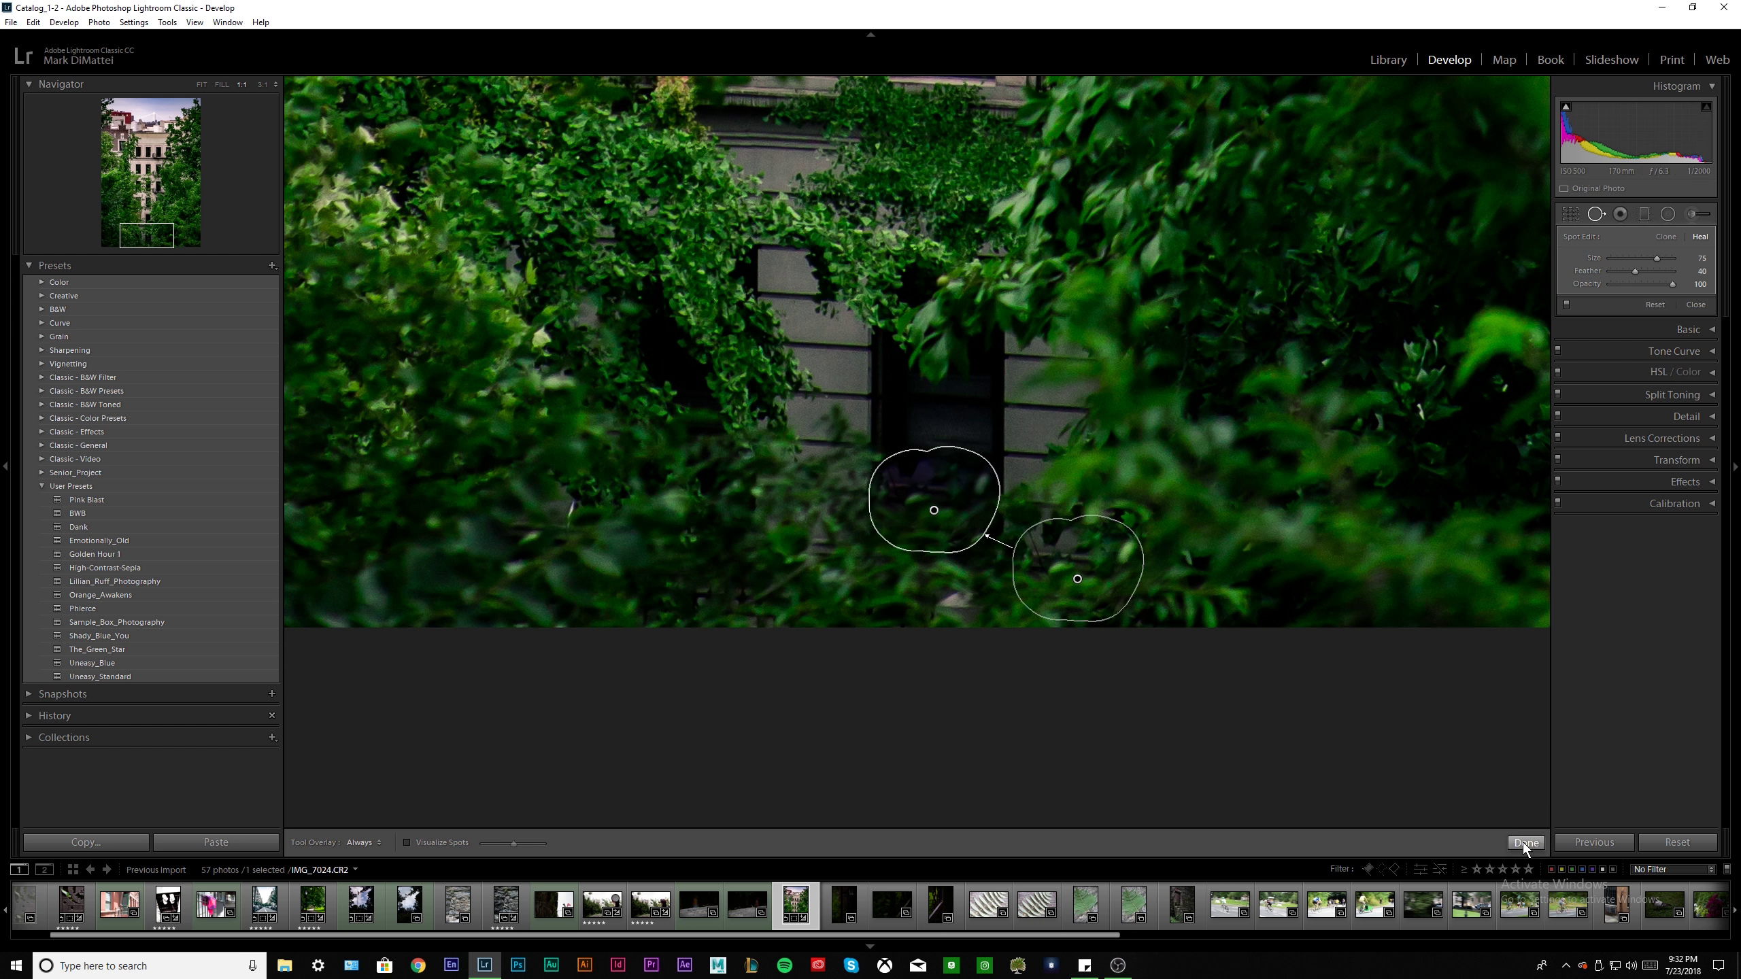
left_click(1524, 842)
left_click(963, 498)
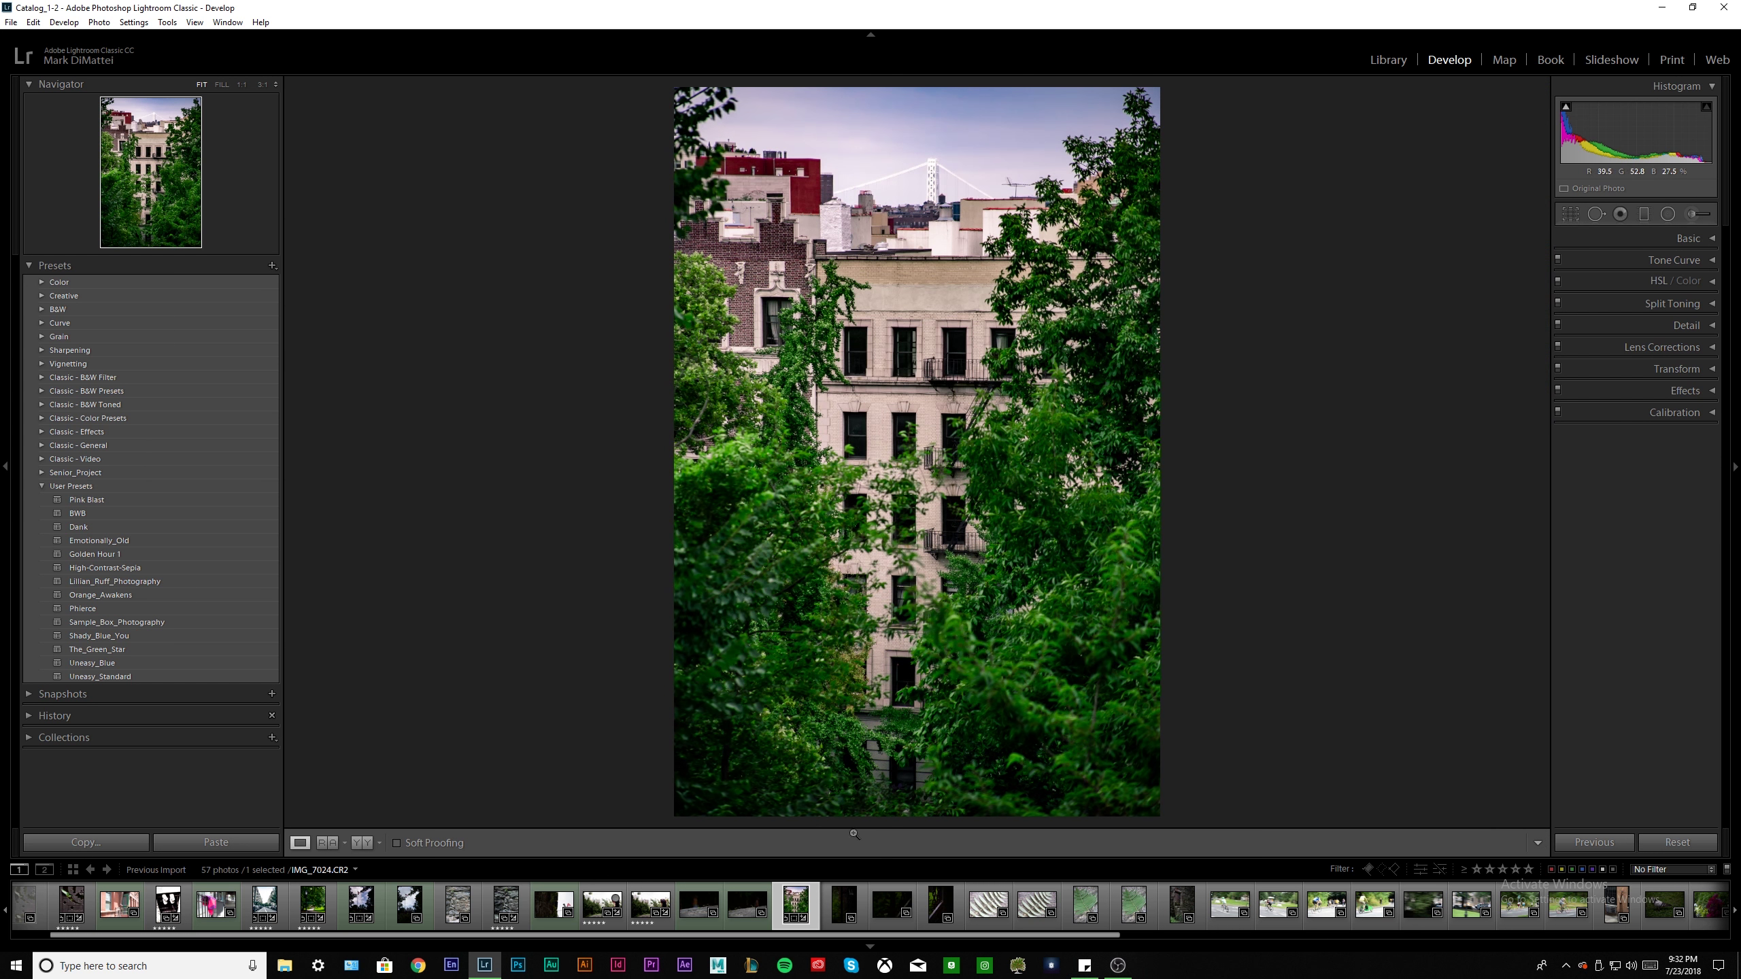
Open the star rating choices for the apartment photo
right_click(786, 899)
mouse_move(891, 639)
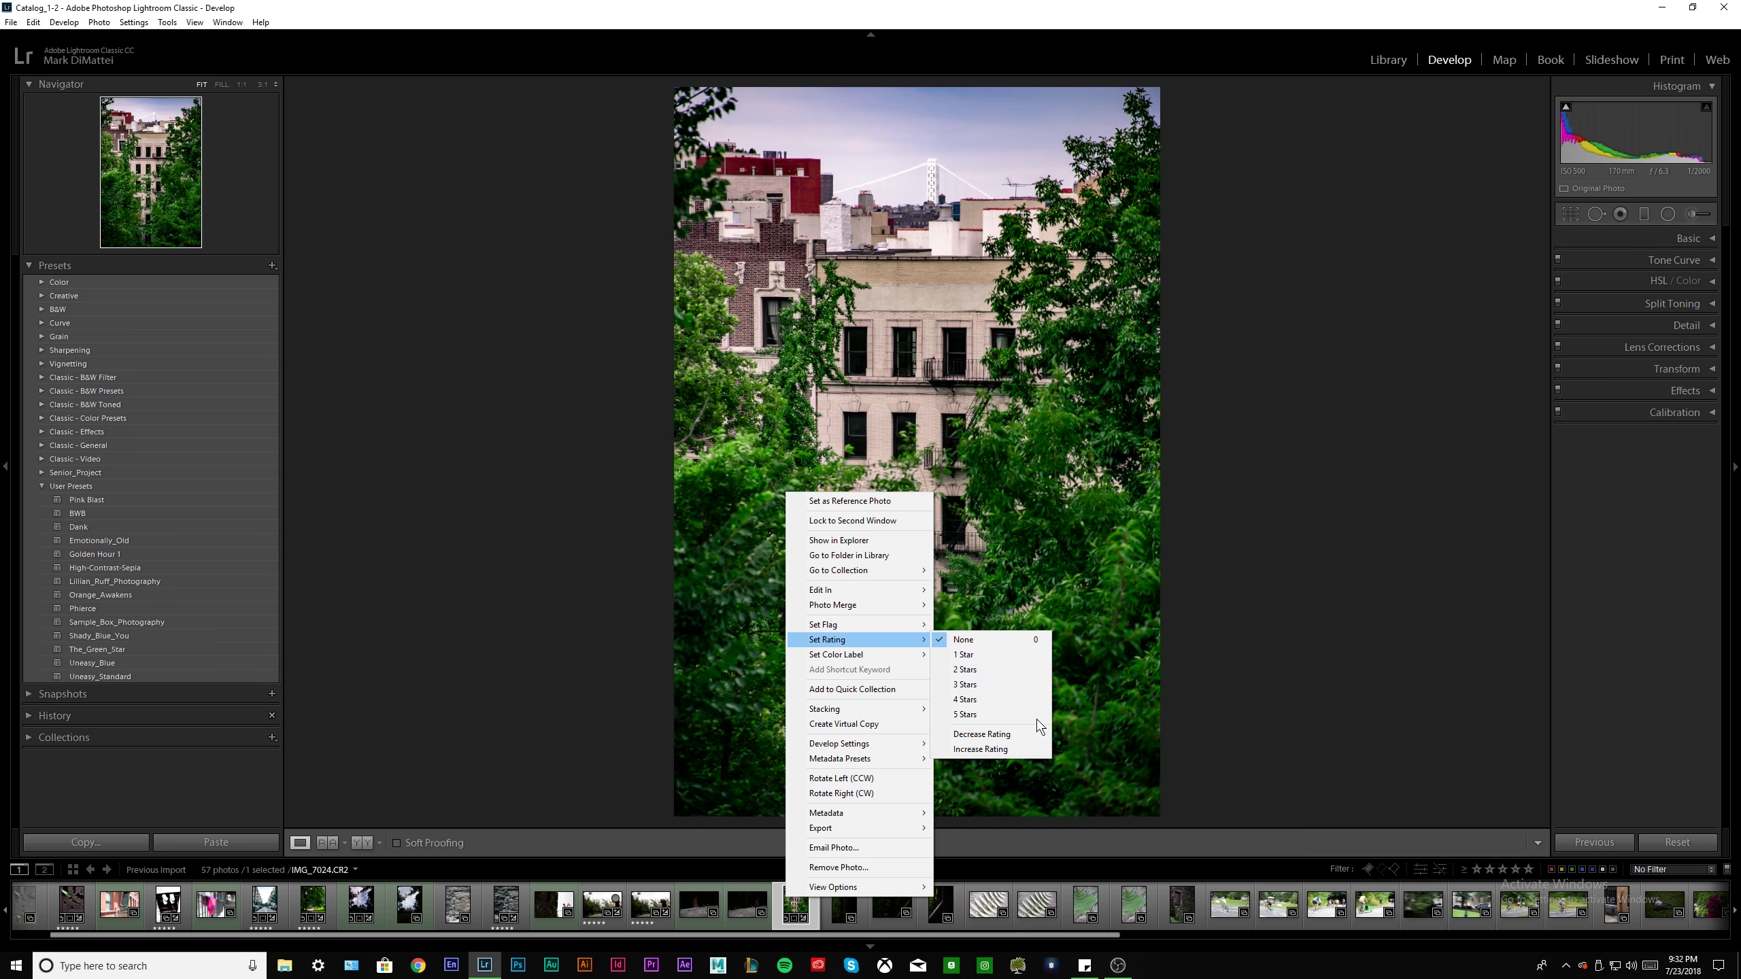